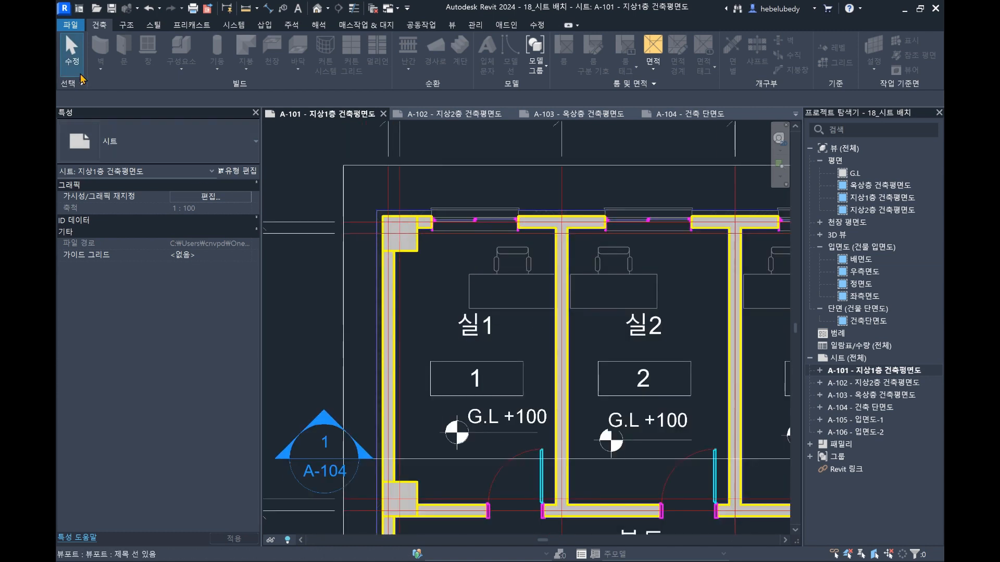
- Review the model category list in the visibility/graphics overrides of sheet A-101 - 지상1층 건축평면도
{"action": "scroll", "coordinate": [416, 217], "scroll_direction": "up", "scroll_amount": 3}
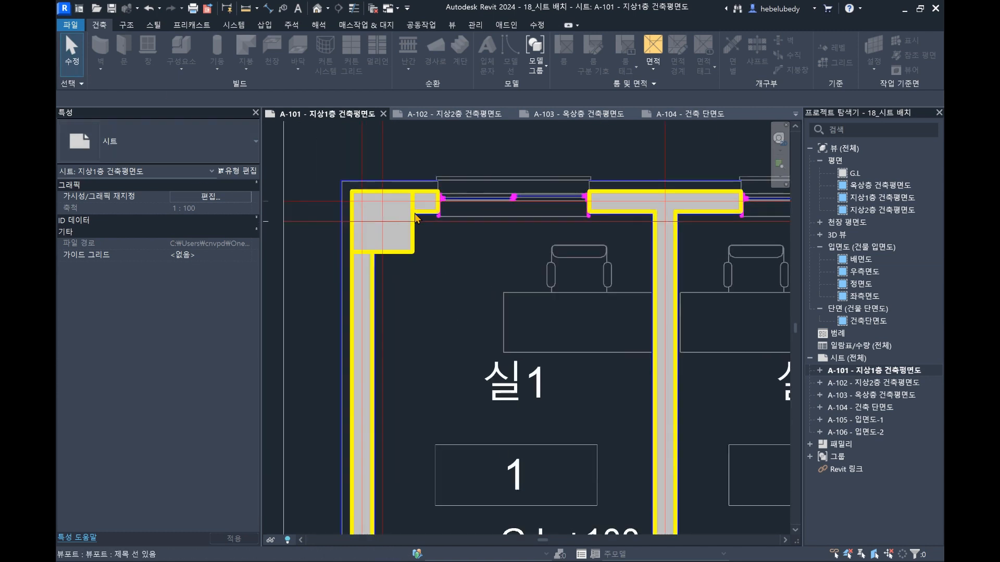
{"action": "left_click", "coordinate": [461, 25]}
{"action": "left_click", "coordinate": [159, 42]}
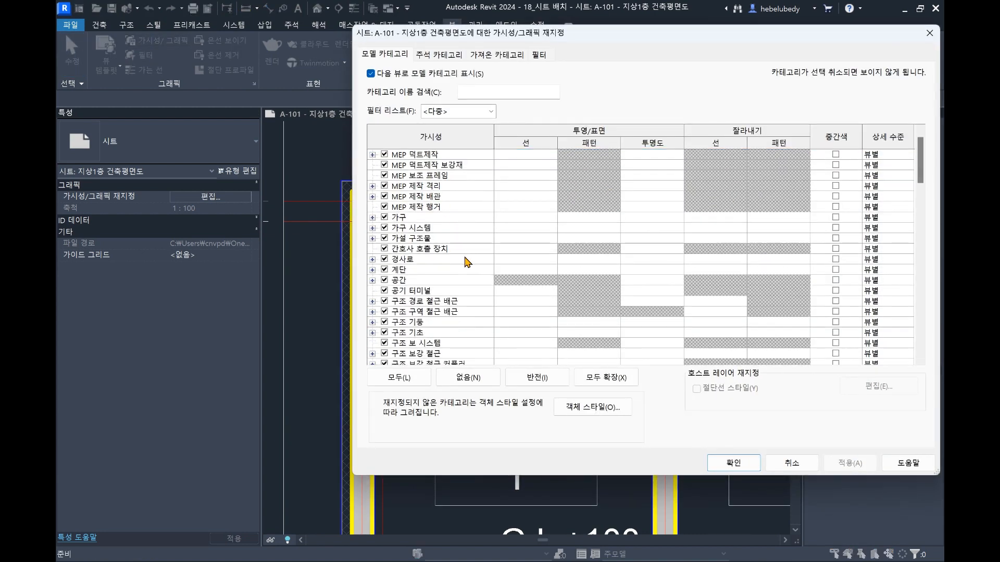
{"action": "scroll", "coordinate": [468, 262], "scroll_direction": "down", "scroll_amount": 10}
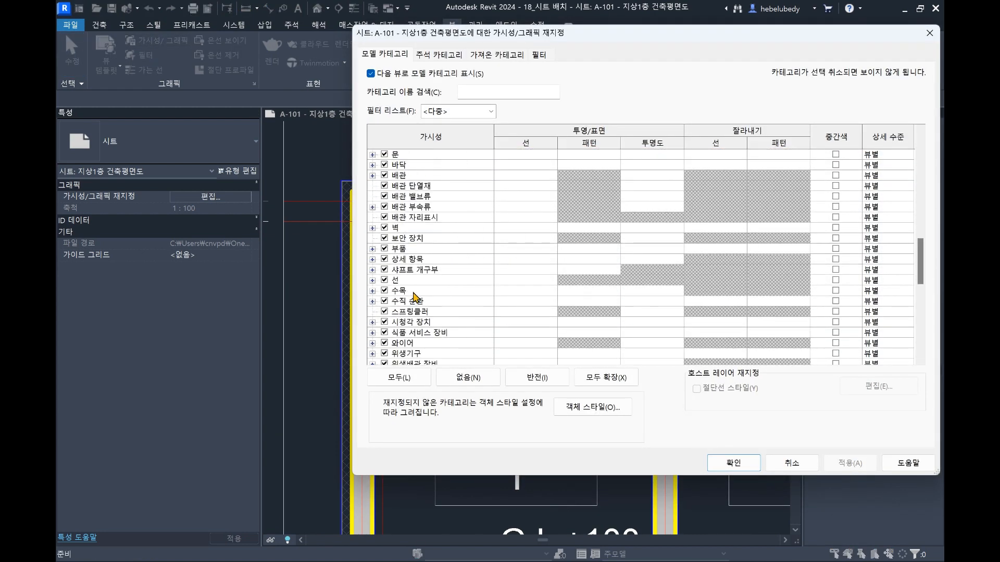
{"action": "scroll", "coordinate": [647, 323], "scroll_direction": "down", "scroll_amount": 8}
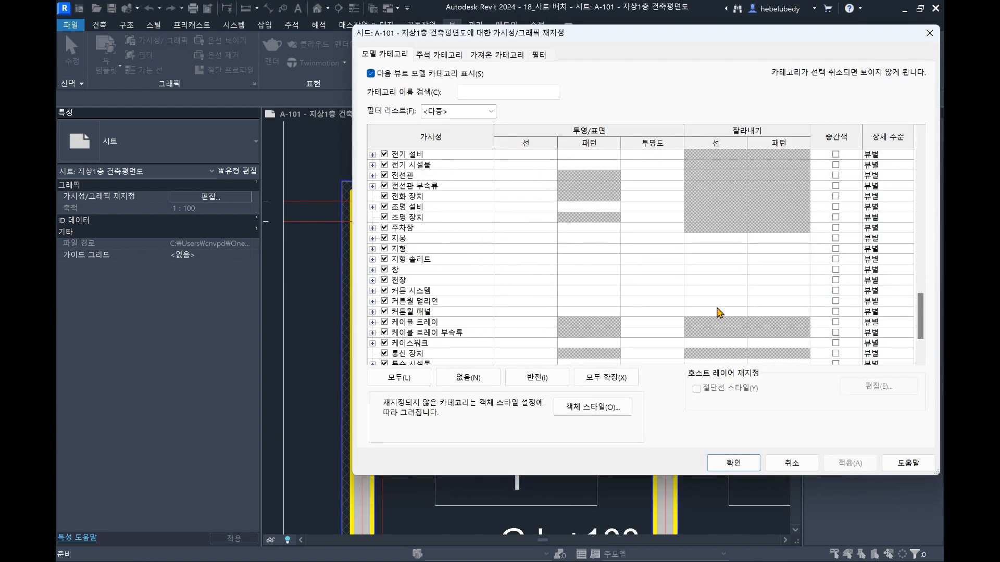
{"action": "scroll", "coordinate": [561, 281], "scroll_direction": "up", "scroll_amount": 3}
{"action": "key", "text": "Return"}
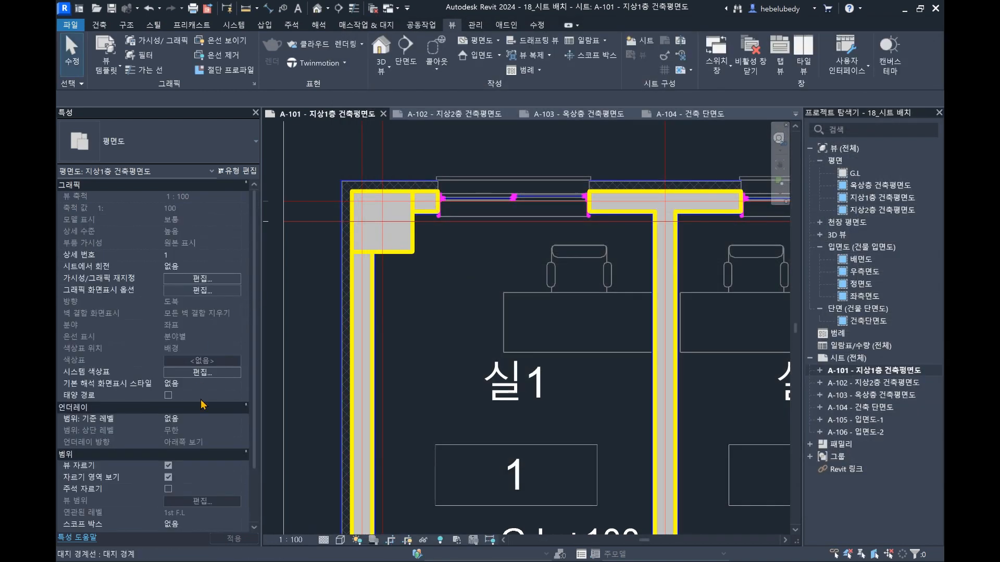
- Examine the structural column cut line override in the visibility/graphics settings of the 지상1층 건축평면도 floor plan view
{"action": "scroll", "coordinate": [204, 432], "scroll_direction": "down", "scroll_amount": 3}
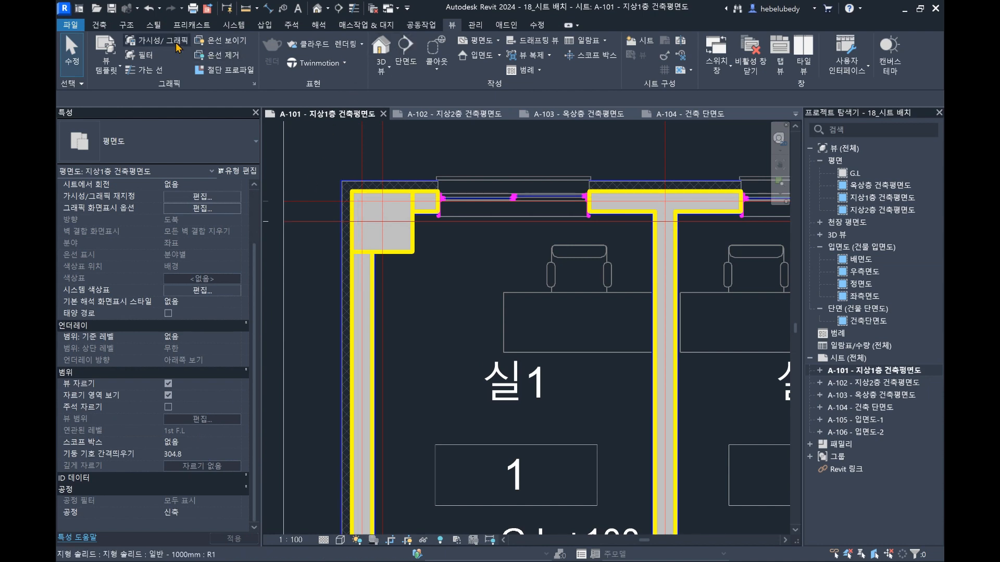
{"action": "left_click", "coordinate": [156, 40]}
{"action": "scroll", "coordinate": [676, 297], "scroll_direction": "down", "scroll_amount": 2}
{"action": "left_click", "coordinate": [714, 276]}
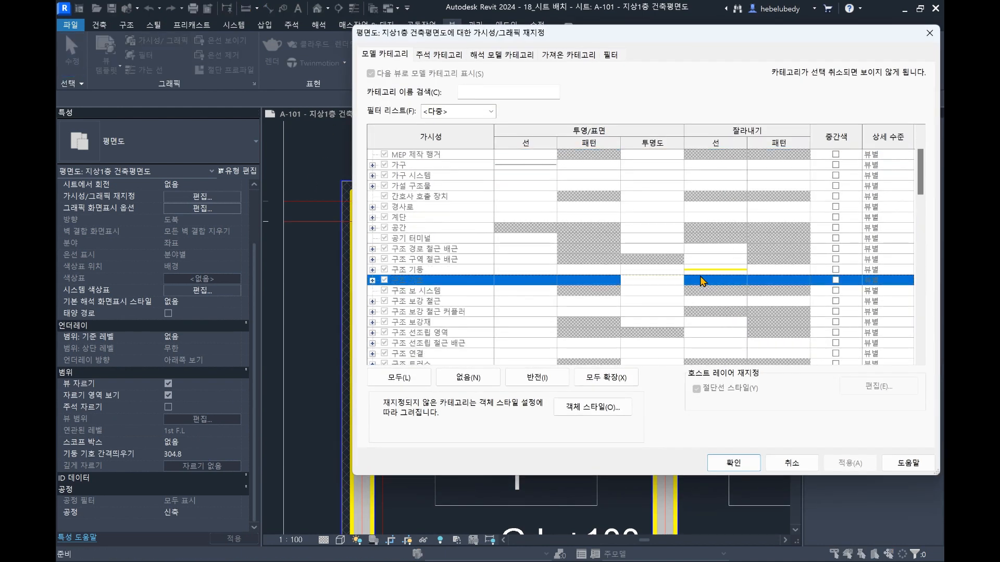
{"action": "left_click", "coordinate": [713, 269]}
{"action": "scroll", "coordinate": [708, 300], "scroll_direction": "down", "scroll_amount": 10}
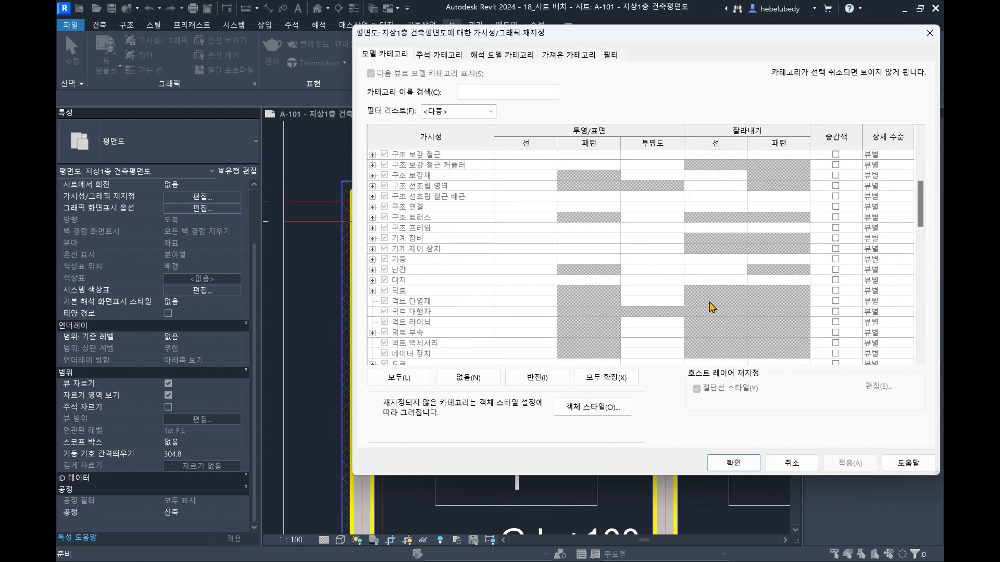
{"action": "scroll", "coordinate": [657, 269], "scroll_direction": "up", "scroll_amount": 4}
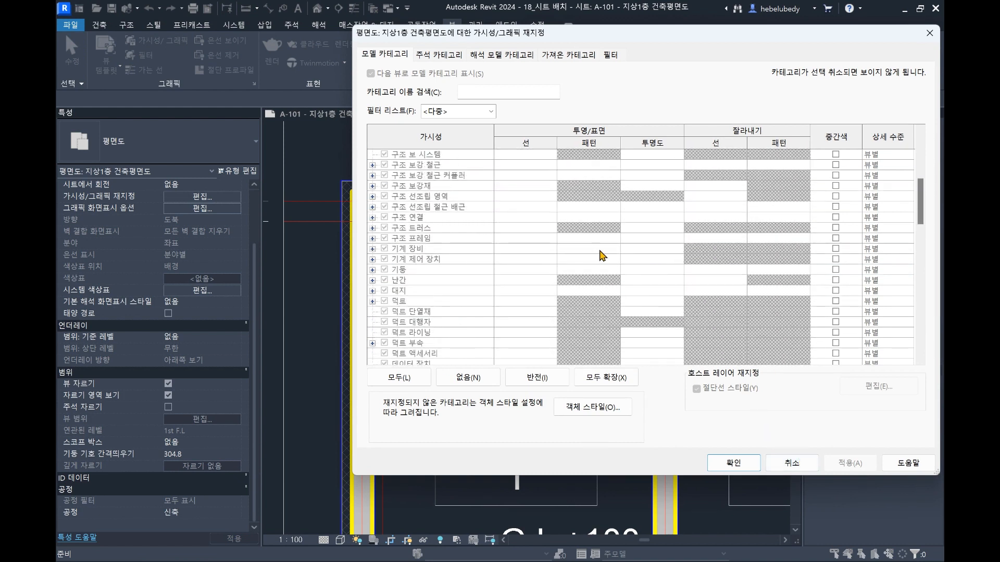
{"action": "scroll", "coordinate": [679, 203], "scroll_direction": "down", "scroll_amount": 3}
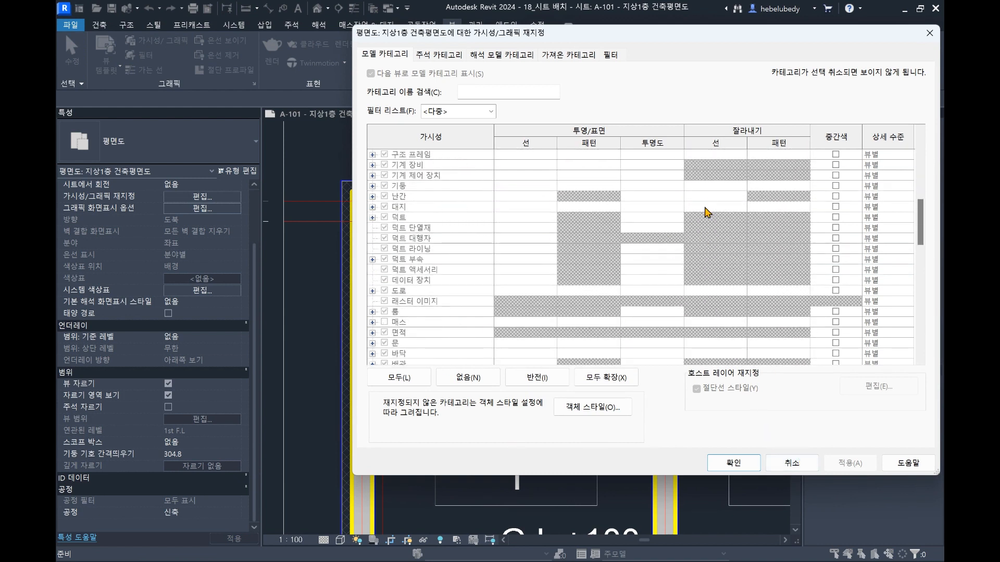
- Examine the plumbing fixture and curtain wall mullion line overrides, and close the view's visibility/graphics settings without changes
{"action": "scroll", "coordinate": [707, 212], "scroll_direction": "down", "scroll_amount": 7}
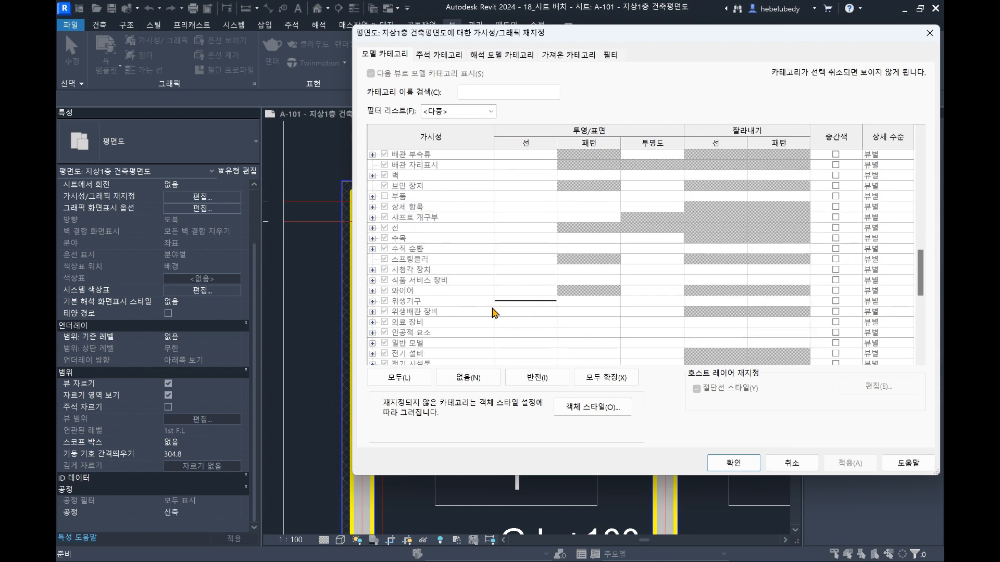
{"action": "left_click", "coordinate": [544, 313]}
{"action": "scroll", "coordinate": [660, 289], "scroll_direction": "down", "scroll_amount": 5}
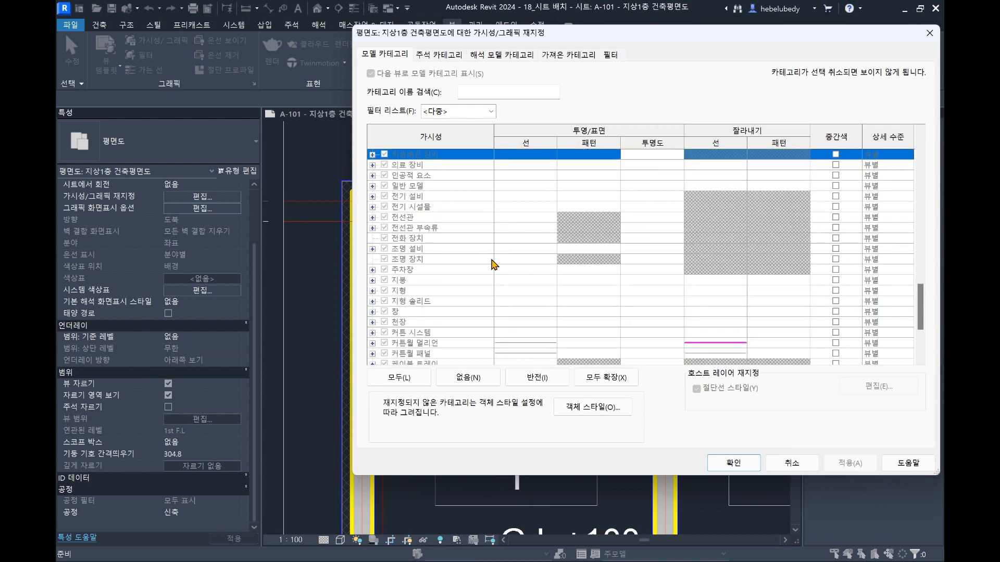
{"action": "left_click", "coordinate": [445, 186]}
{"action": "left_click", "coordinate": [718, 334]}
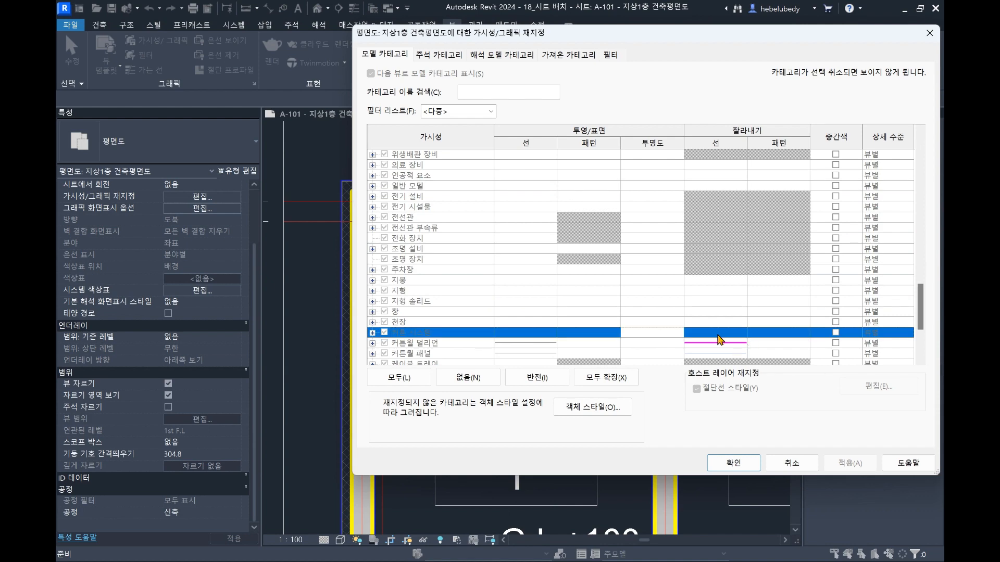
{"action": "left_click", "coordinate": [468, 344]}
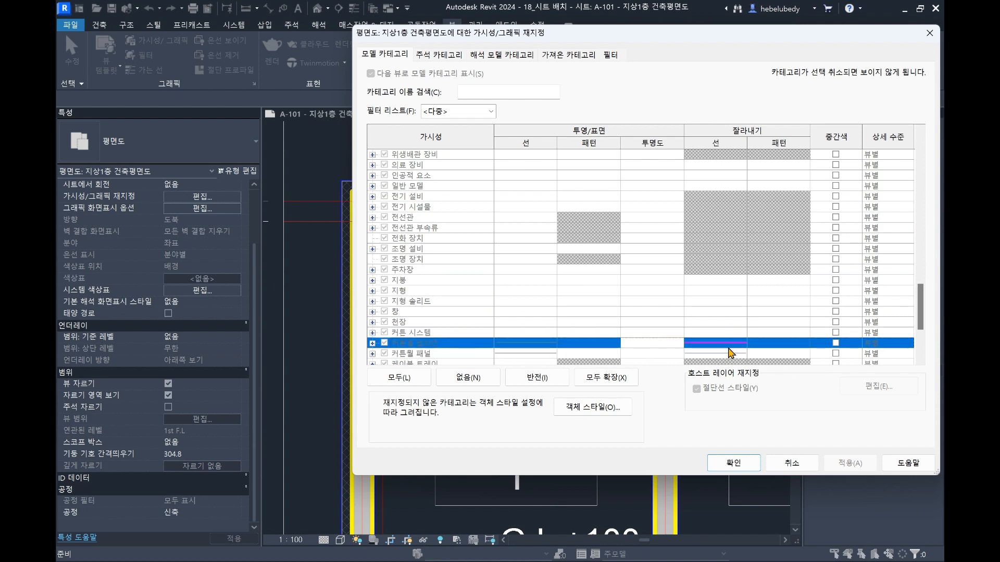
{"action": "left_click", "coordinate": [790, 464]}
- Inspect the stair path's up-direction text properties at the hall stairs in the 지상1층 건축평면도 view, and clear the selection
{"action": "middle_click_drag", "start_coordinate": [548, 232], "coordinate": [478, 253]}
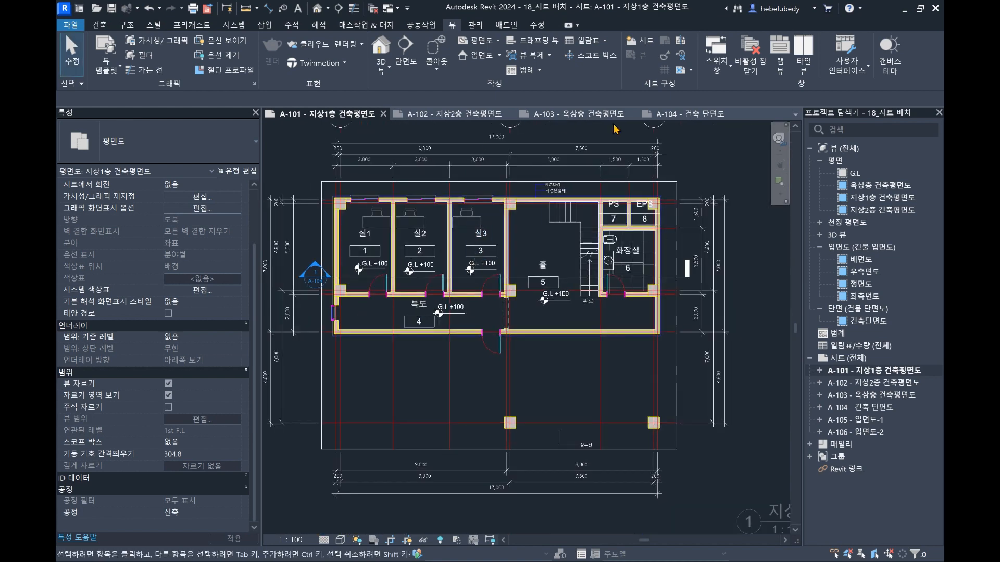
{"action": "scroll", "coordinate": [609, 256], "scroll_direction": "up", "scroll_amount": 3}
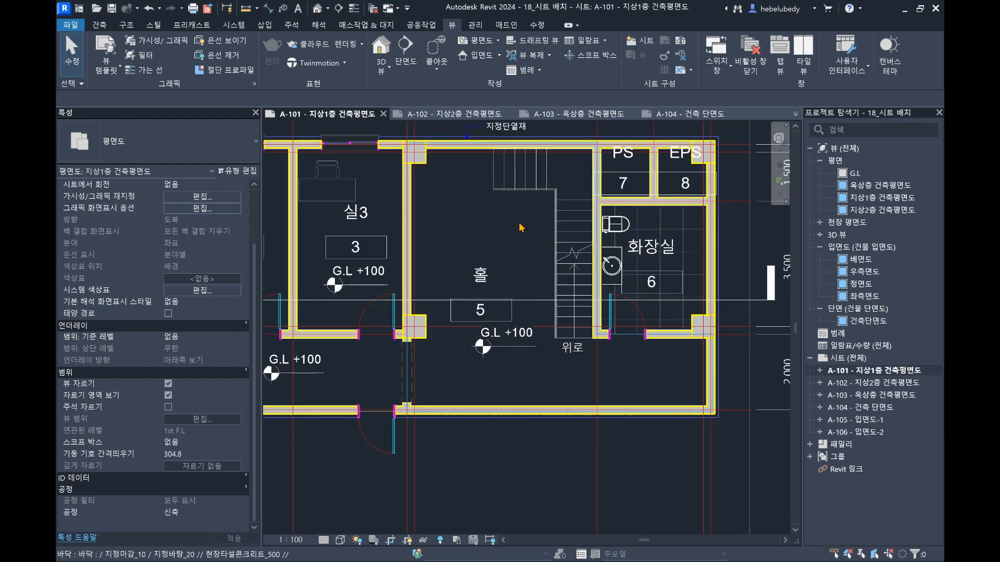
{"action": "scroll", "coordinate": [598, 365], "scroll_direction": "up", "scroll_amount": 2}
{"action": "right_click", "coordinate": [597, 365]}
{"action": "left_click", "coordinate": [598, 365]}
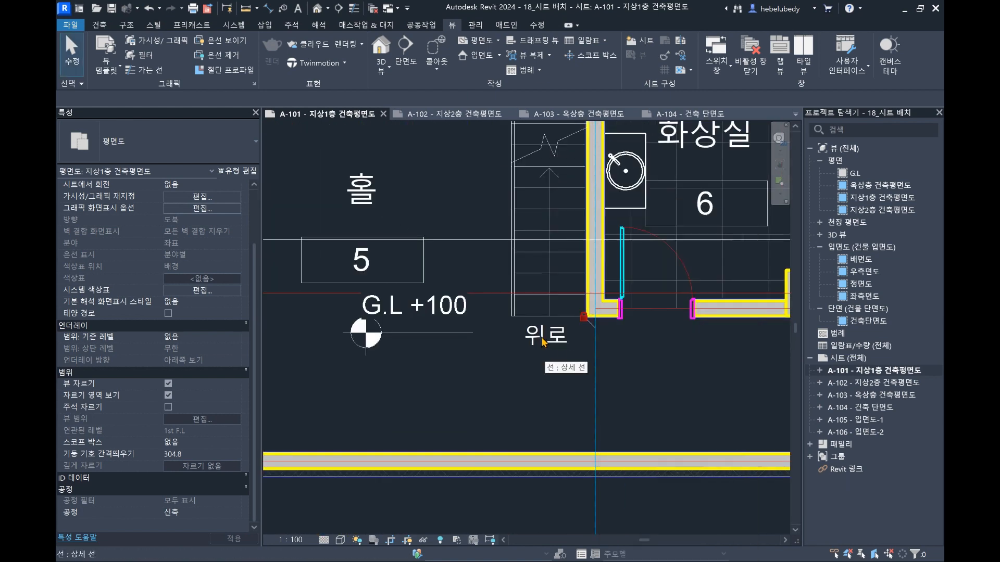
{"action": "left_click", "coordinate": [553, 339]}
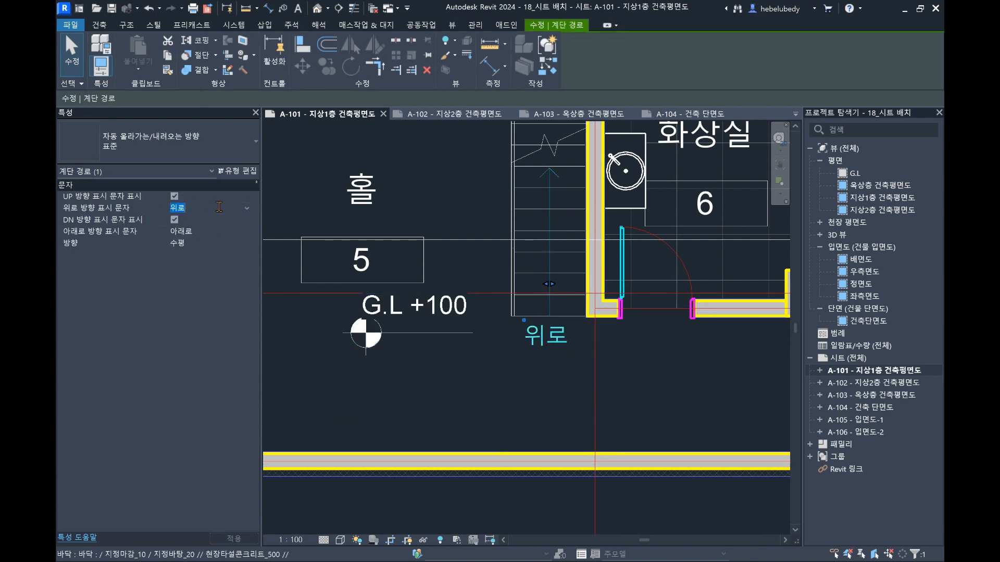
{"action": "left_click", "coordinate": [596, 256]}
{"action": "scroll", "coordinate": [624, 261], "scroll_direction": "down", "scroll_amount": 3}
{"action": "scroll", "coordinate": [624, 261], "scroll_direction": "down", "scroll_amount": 2}
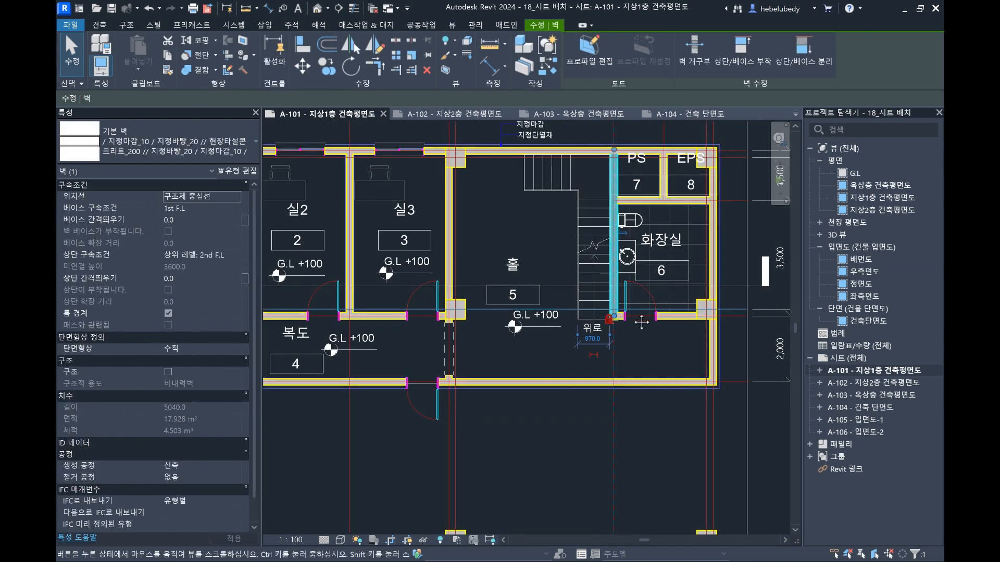
{"action": "scroll", "coordinate": [635, 268], "scroll_direction": "up", "scroll_amount": 2}
{"action": "key", "text": "Escape"}
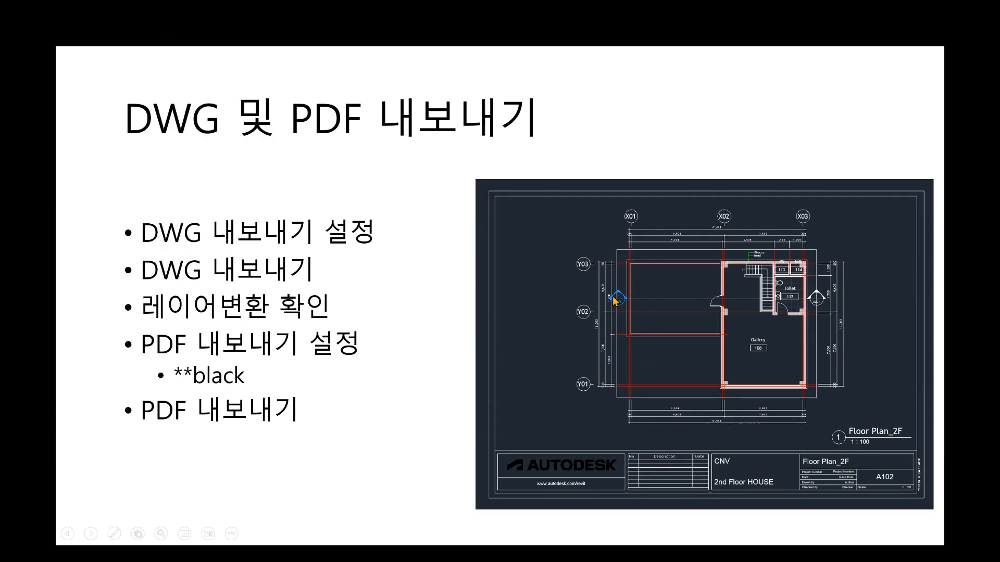
{"action": "key", "text": "Left"}
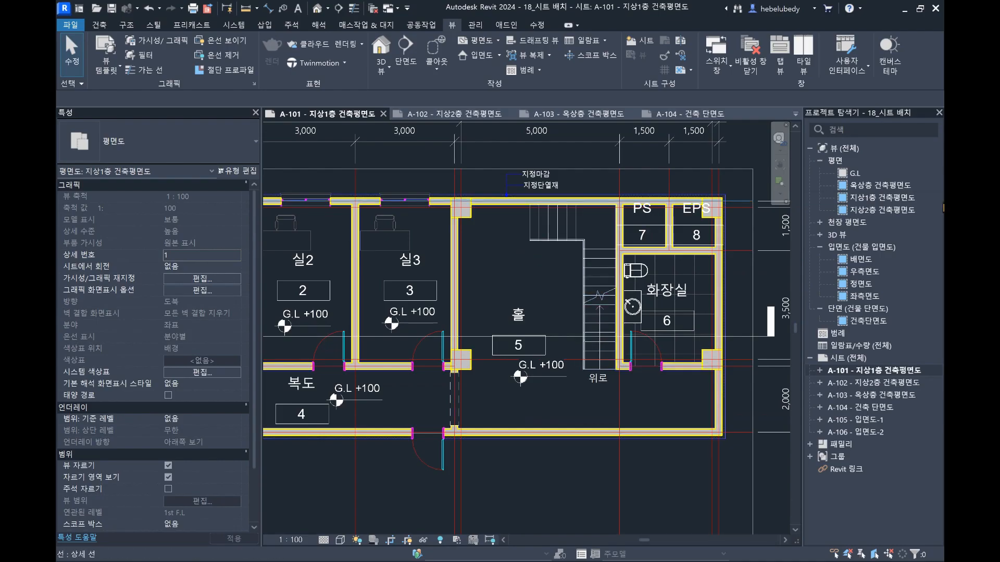
- Examine the section marker on sheet A-101 and the view title on its referenced sheet, A-104 - 건축 단면도
{"action": "double_click", "coordinate": [865, 371]}
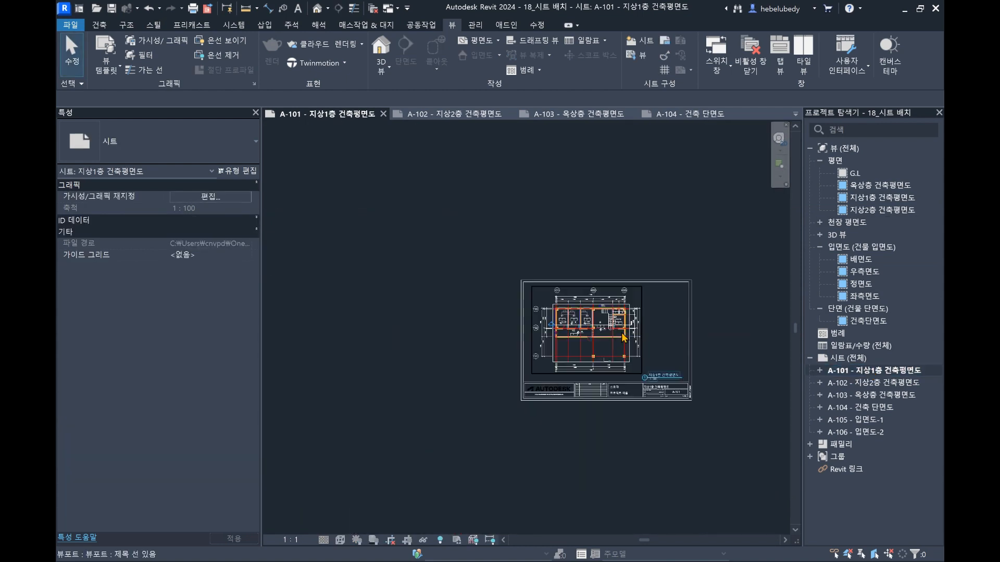
{"action": "scroll", "coordinate": [551, 323], "scroll_direction": "up", "scroll_amount": 10}
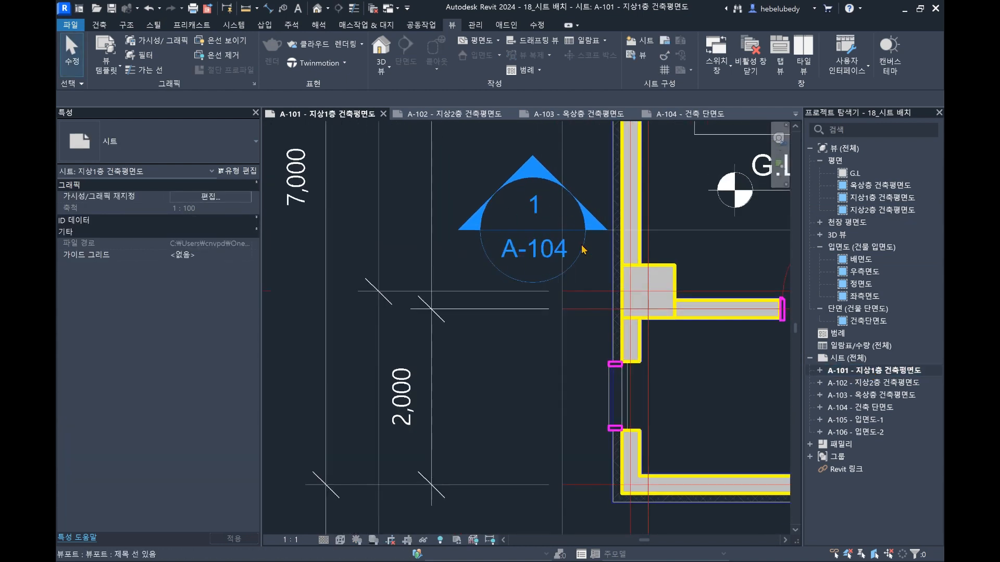
{"action": "left_click", "coordinate": [864, 407]}
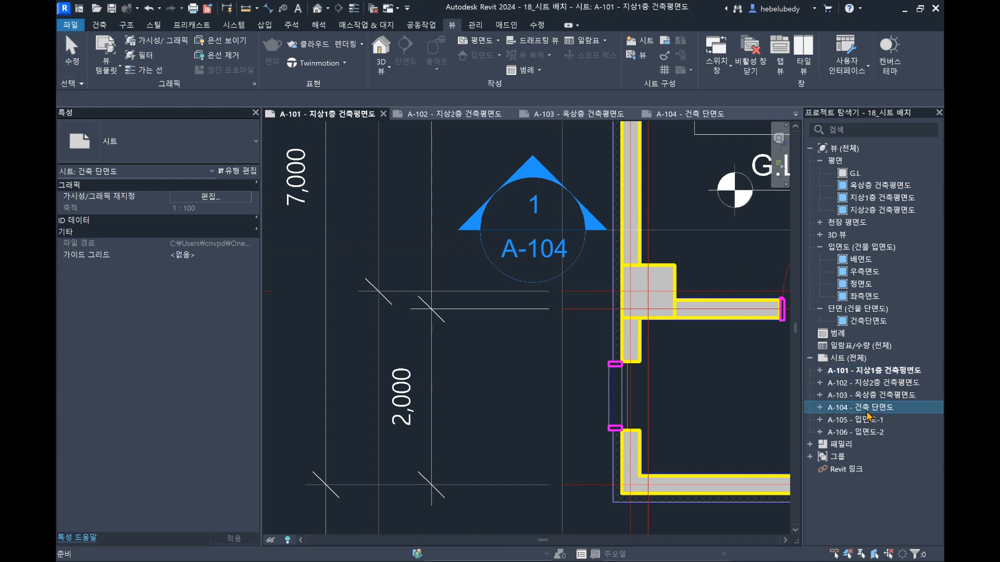
{"action": "double_click", "coordinate": [857, 413]}
{"action": "scroll", "coordinate": [501, 423], "scroll_direction": "up", "scroll_amount": 5}
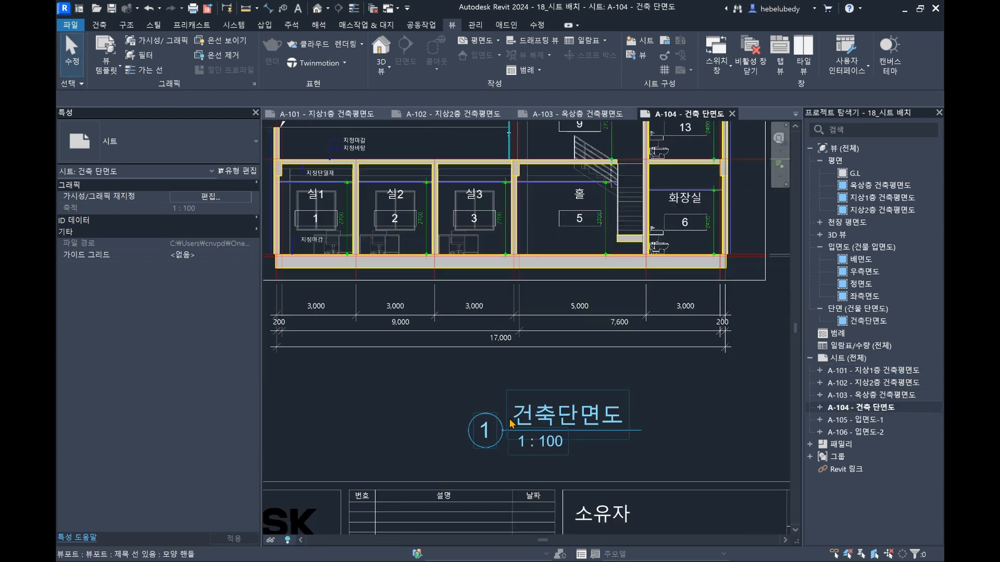
{"action": "scroll", "coordinate": [514, 435], "scroll_direction": "down", "scroll_amount": 5}
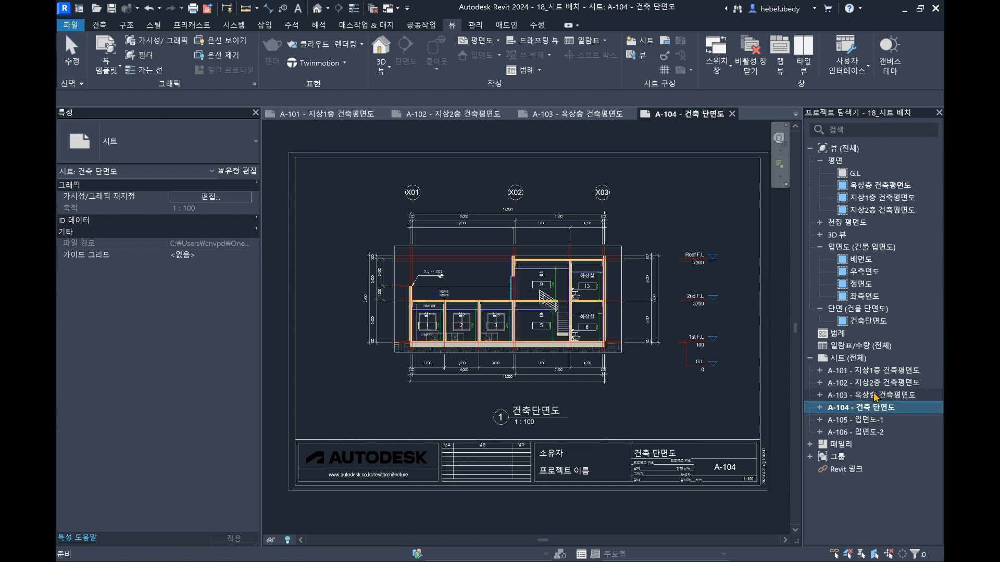
- Return to sheet A-101 - 지상1층 건축평면도 and view its section marker within the full plan
{"action": "double_click", "coordinate": [875, 371]}
{"action": "scroll", "coordinate": [586, 308], "scroll_direction": "down", "scroll_amount": 2}
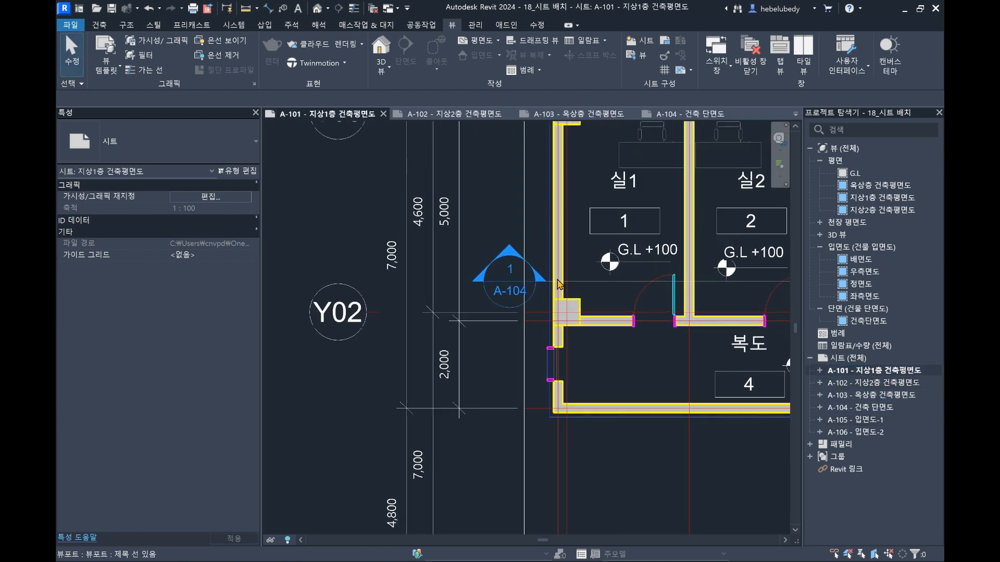
{"action": "scroll", "coordinate": [587, 286], "scroll_direction": "down", "scroll_amount": 5}
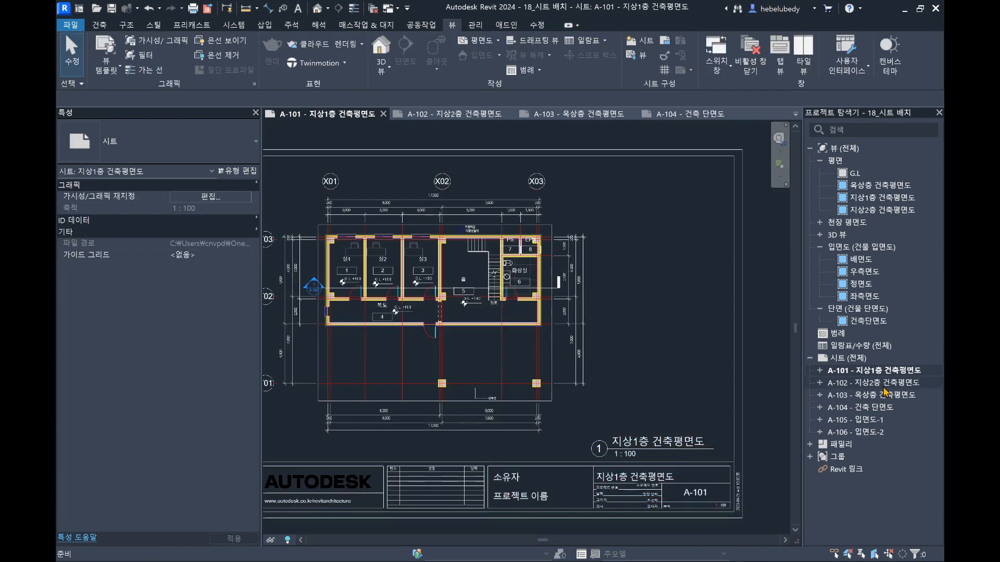
- Open sheet A-106 - 입면도-2 and inspect the 배면도 and 좌측면도 elevations placed on it
{"action": "left_click", "coordinate": [879, 432]}
{"action": "double_click", "coordinate": [880, 431]}
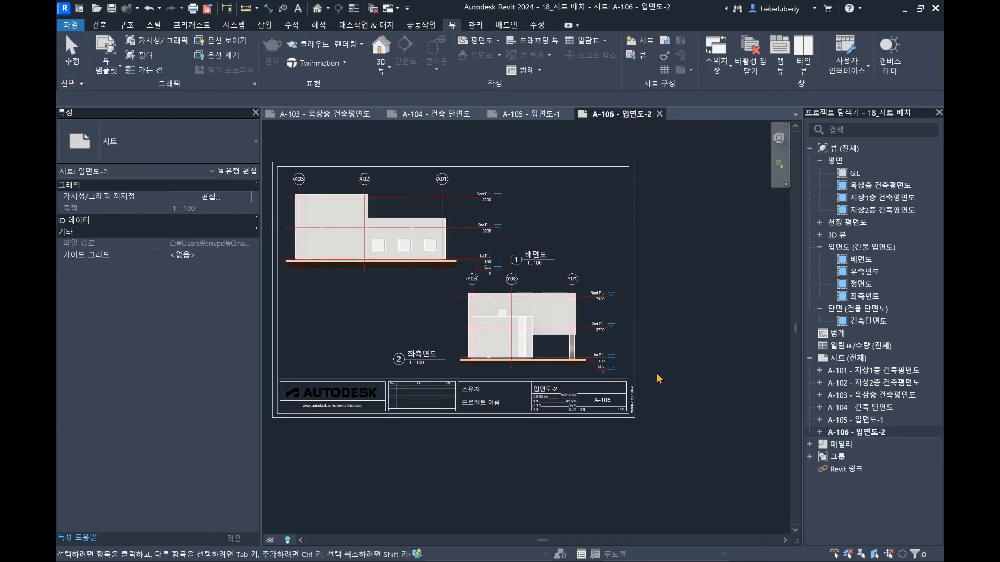
{"action": "middle_click_drag", "start_coordinate": [411, 296], "coordinate": [444, 301]}
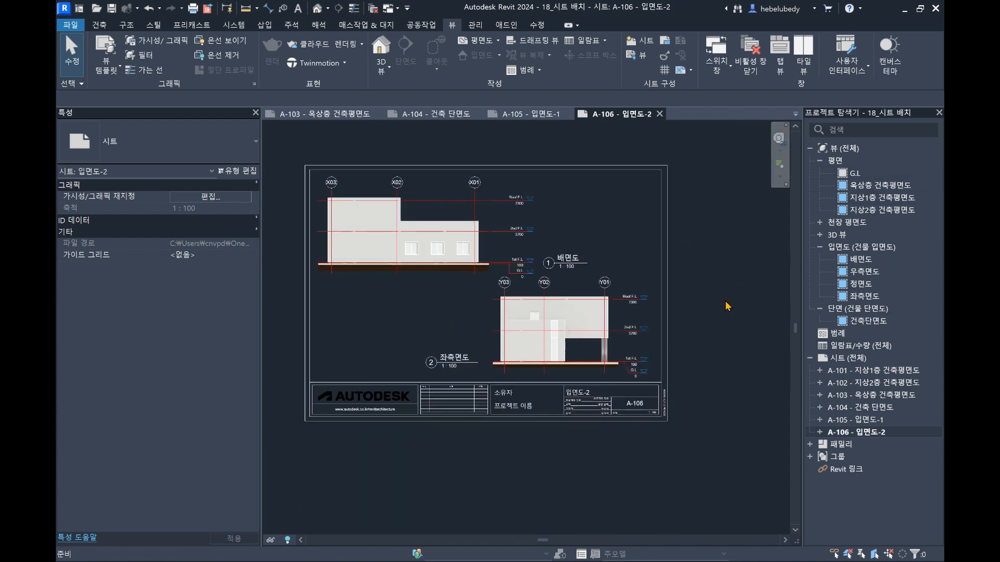
{"action": "left_click", "coordinate": [460, 358]}
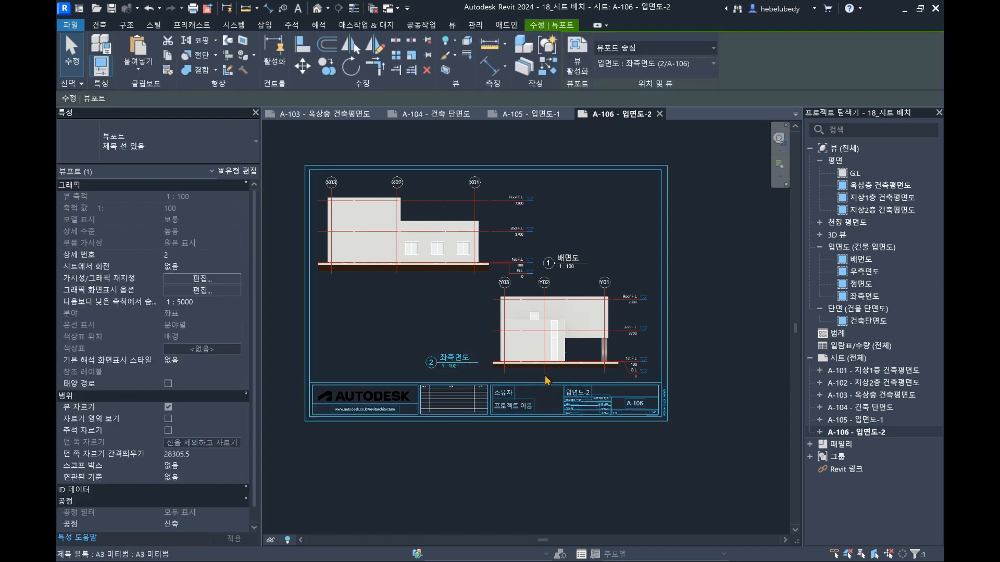
{"action": "left_click", "coordinate": [679, 276]}
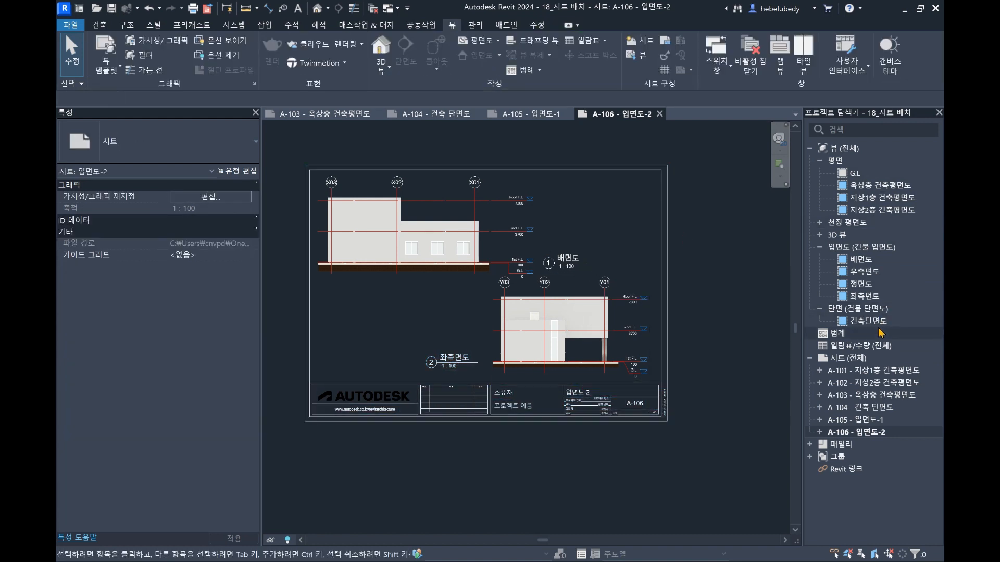
- Check the 배면도 elevation view's properties and open sheet A-105 - 입면도-1
{"action": "left_click", "coordinate": [861, 258]}
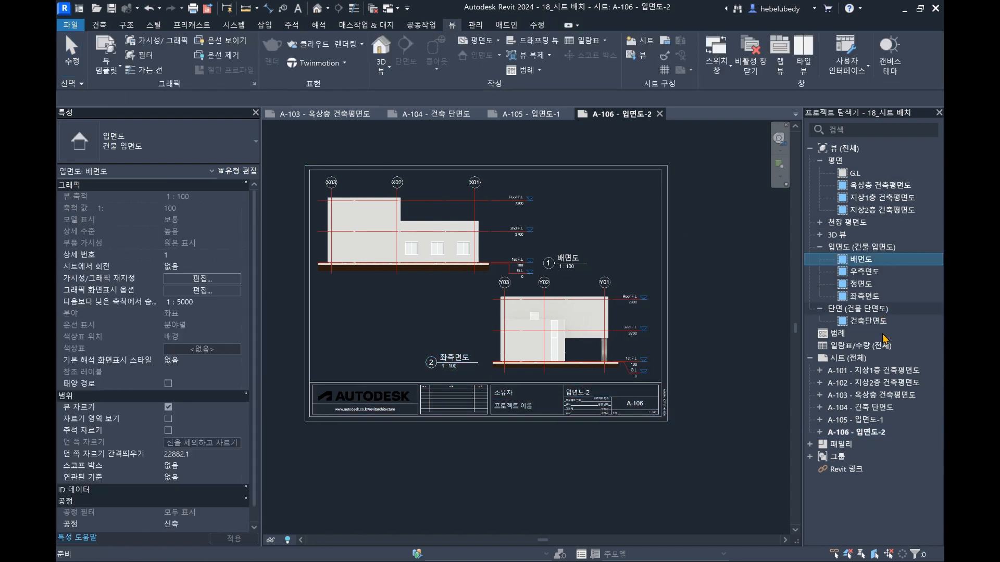
{"action": "double_click", "coordinate": [870, 370]}
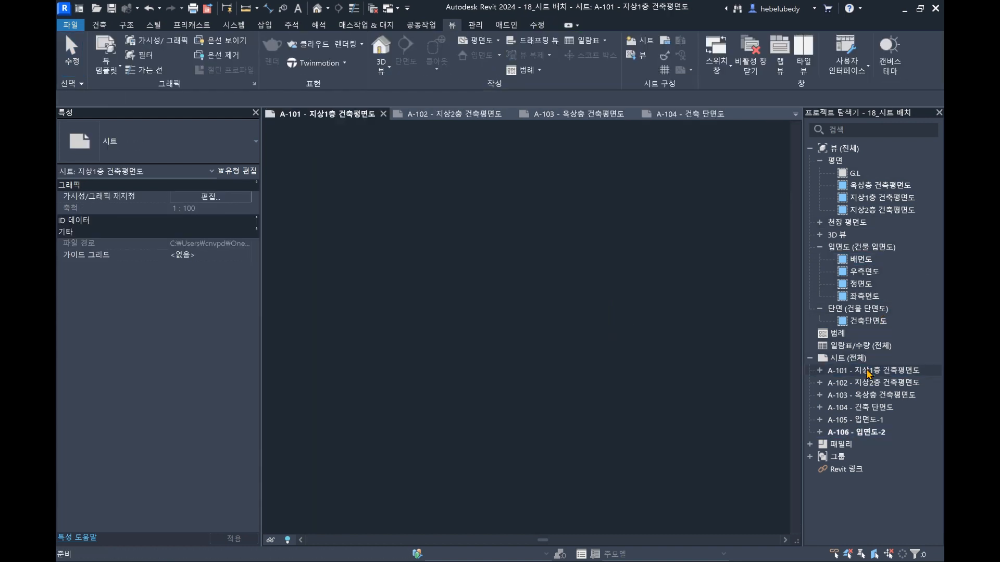
{"action": "double_click", "coordinate": [864, 420]}
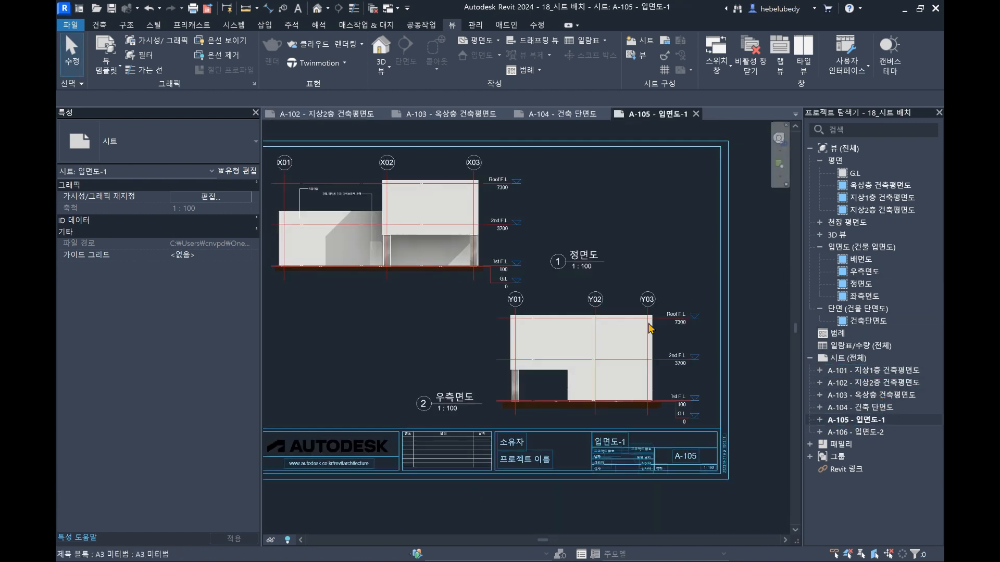
{"action": "mouse_move", "coordinate": [611, 375]}
{"action": "middle_mouse_down"}
{"action": "mouse_move", "coordinate": [712, 358]}
{"action": "mouse_move", "coordinate": [620, 361]}
{"action": "middle_mouse_up"}
{"action": "left_click", "coordinate": [857, 213]}
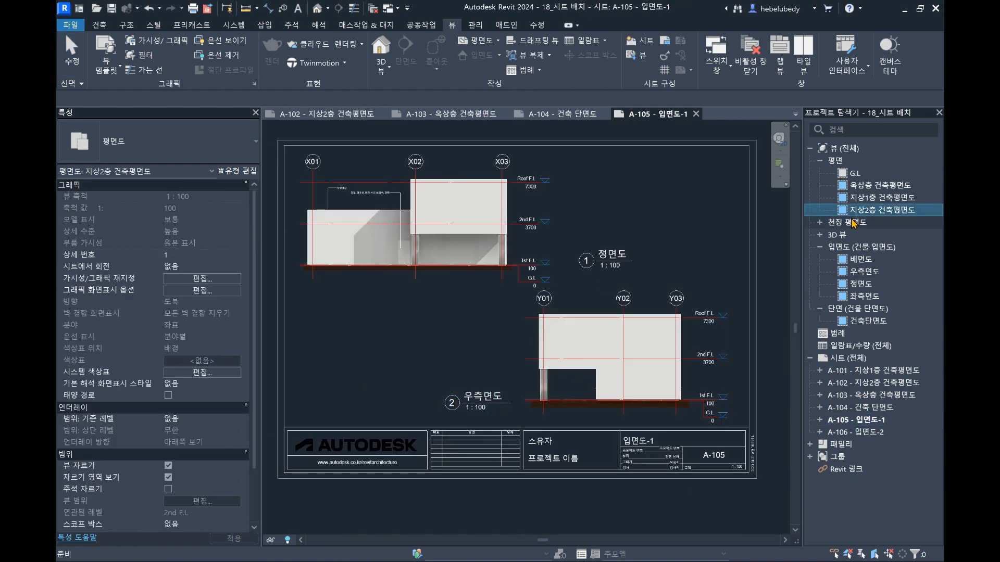
{"action": "left_click", "coordinate": [854, 221]}
{"action": "left_click", "coordinate": [843, 235]}
{"action": "left_click", "coordinate": [844, 247]}
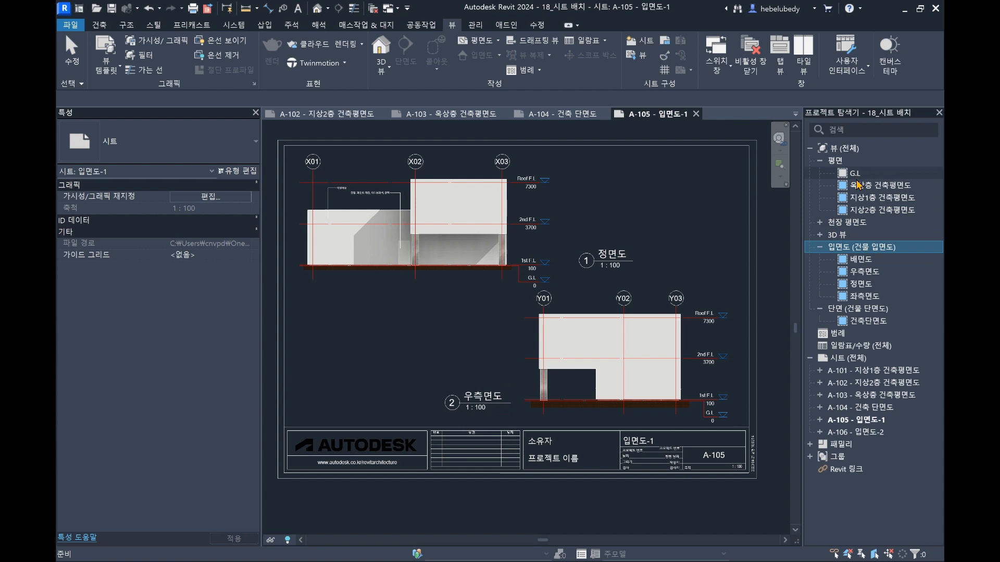
- Duplicate the {3D} view without detailing
{"action": "left_click", "coordinate": [820, 235]}
{"action": "left_click", "coordinate": [866, 249]}
{"action": "right_click", "coordinate": [866, 251]}
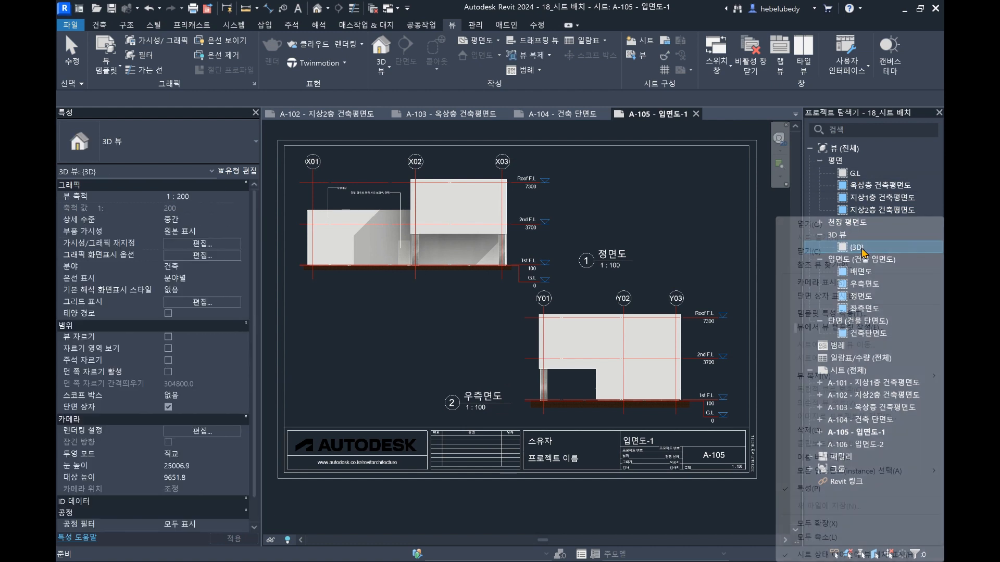
{"action": "mouse_move", "coordinate": [817, 377]}
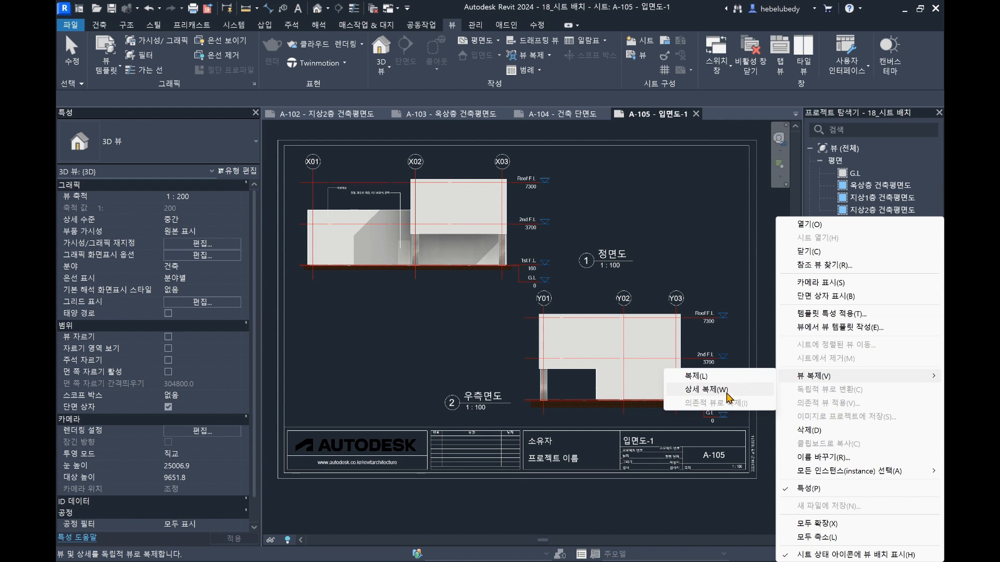
{"action": "left_click", "coordinate": [698, 375]}
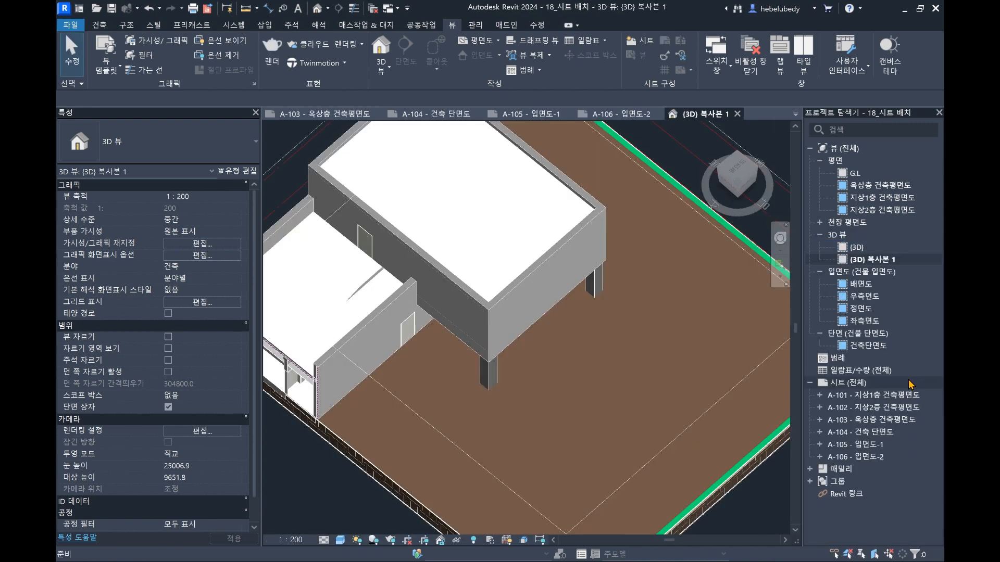
- Turn off the section box in the duplicated 3D view so the whole site is shown
{"action": "left_click", "coordinate": [168, 406]}
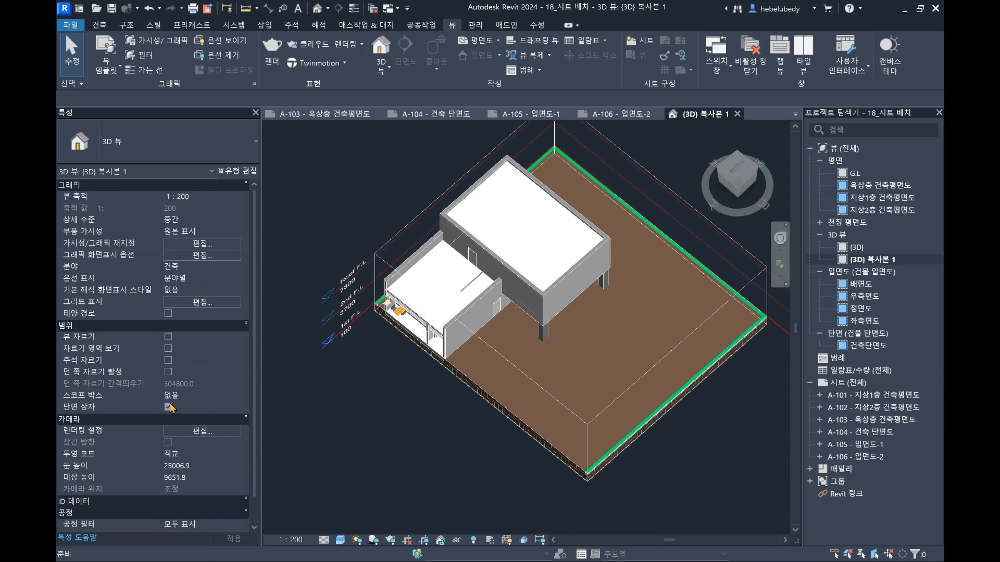
{"action": "middle_click_drag", "start_coordinate": [618, 306], "coordinate": [605, 284], "text": "shift"}
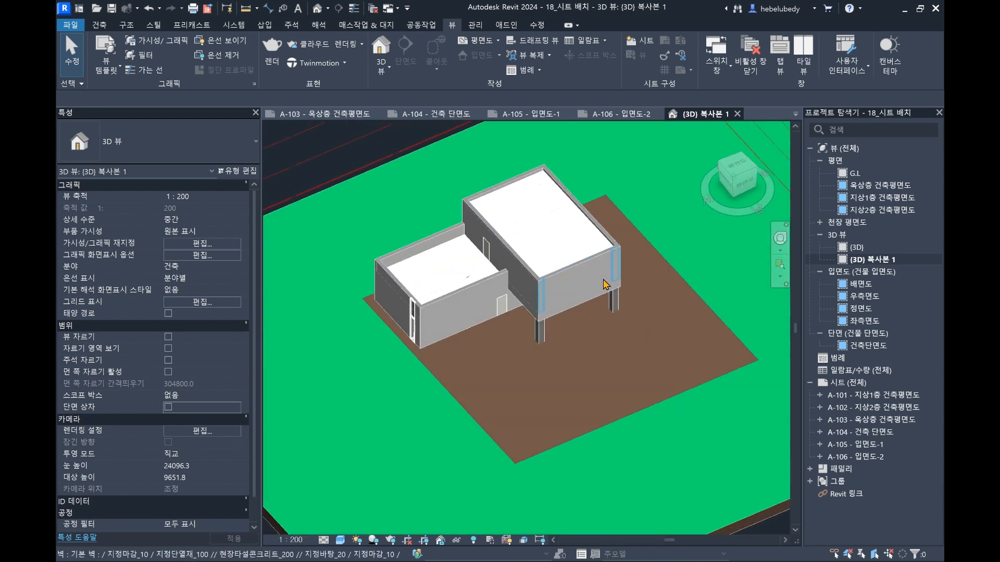
{"action": "scroll", "coordinate": [641, 329], "scroll_direction": "down", "scroll_amount": 3}
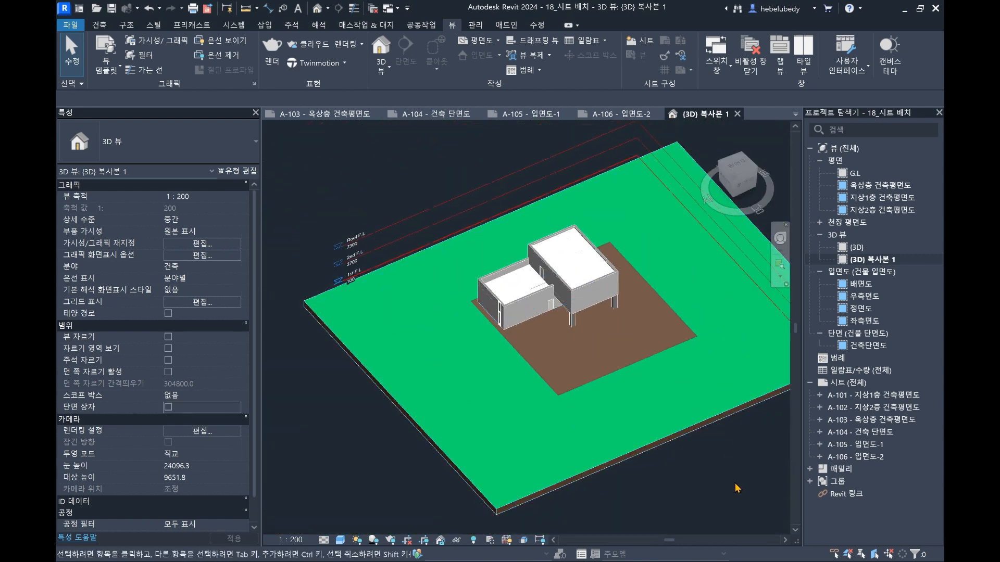
- Hide the large green terrain solid and the level lines as elements in the duplicated 3D view
{"action": "left_click_drag", "start_coordinate": [734, 482], "coordinate": [700, 353]}
{"action": "left_click_drag", "start_coordinate": [667, 270], "coordinate": [641, 121]}
{"action": "middle_click_drag", "start_coordinate": [692, 397], "coordinate": [626, 362]}
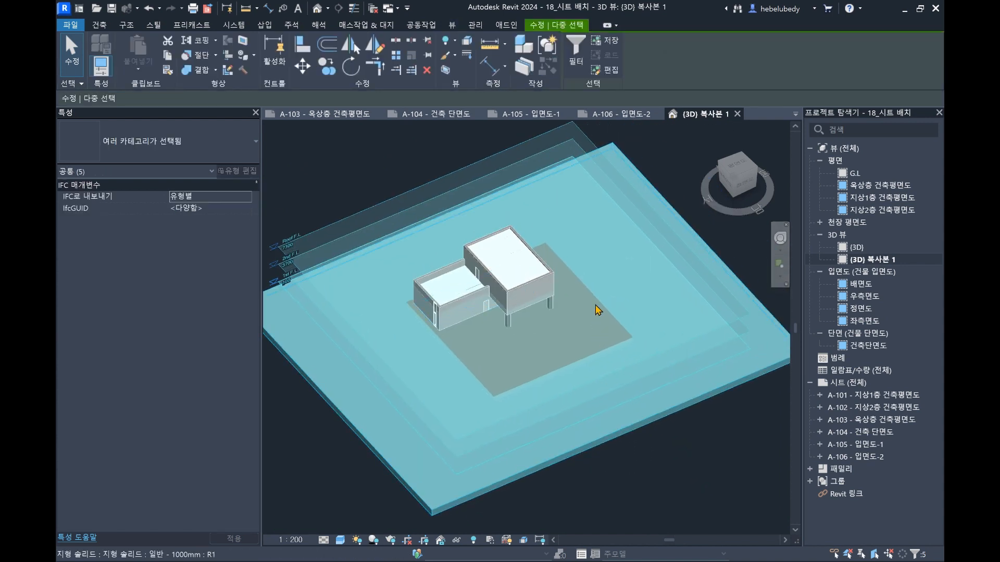
{"action": "left_click", "coordinate": [341, 167]}
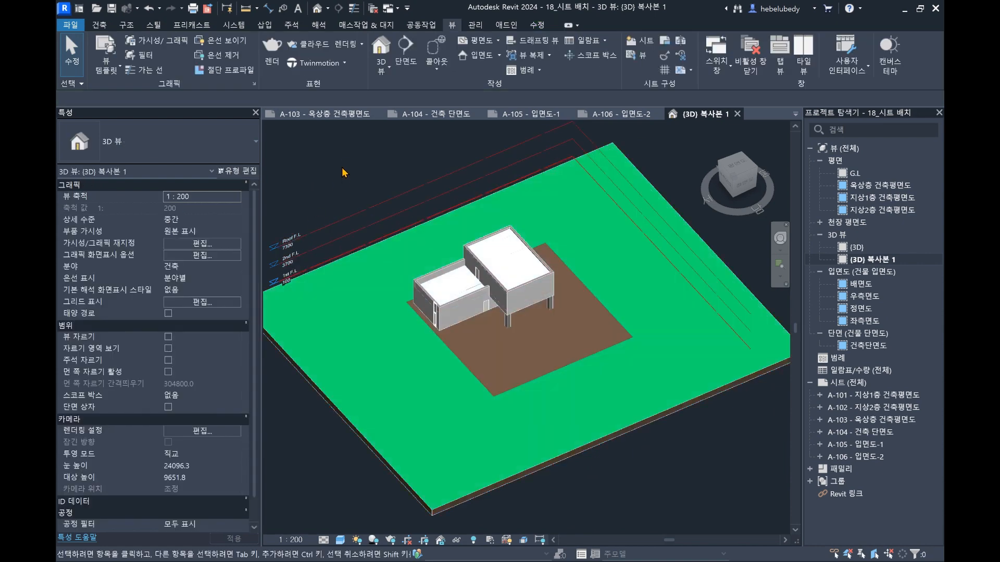
{"action": "left_click_drag", "start_coordinate": [341, 167], "coordinate": [271, 436]}
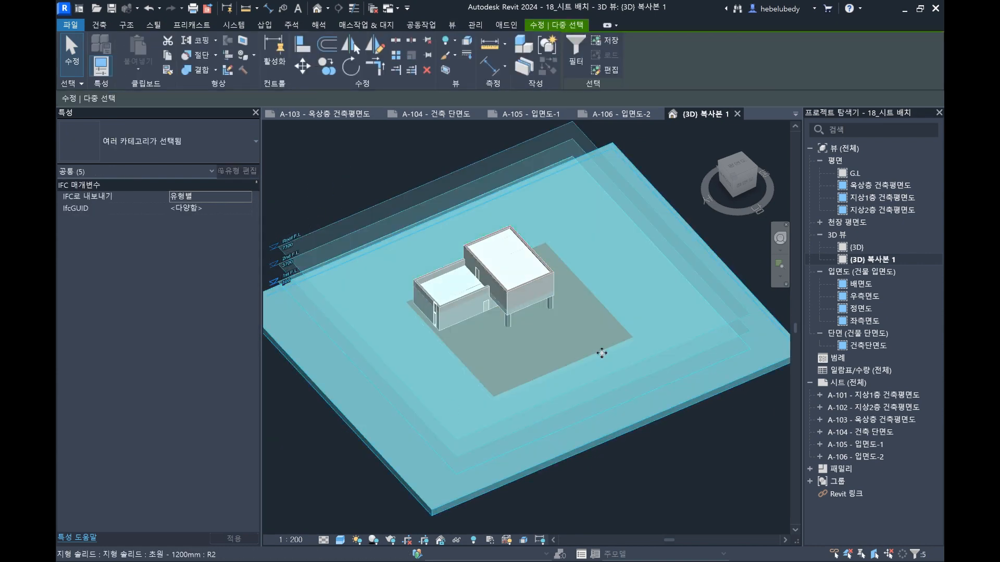
{"action": "right_click", "coordinate": [378, 238]}
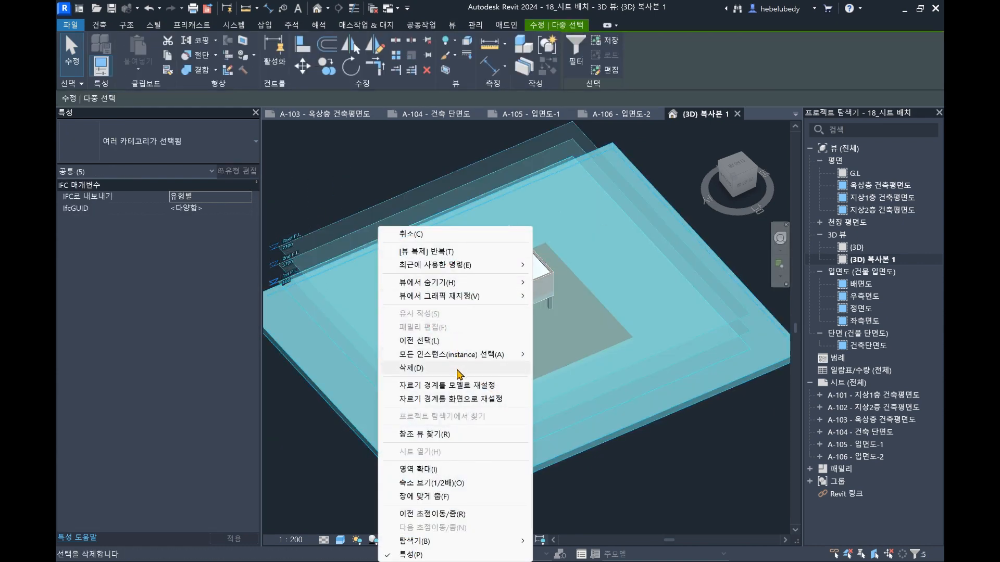
{"action": "mouse_move", "coordinate": [447, 284]}
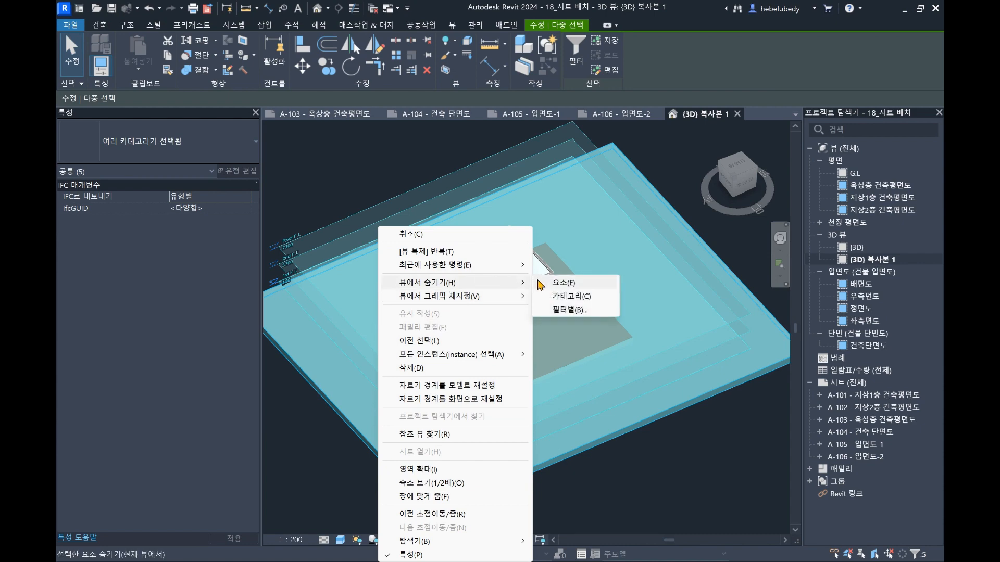
{"action": "left_click", "coordinate": [555, 283]}
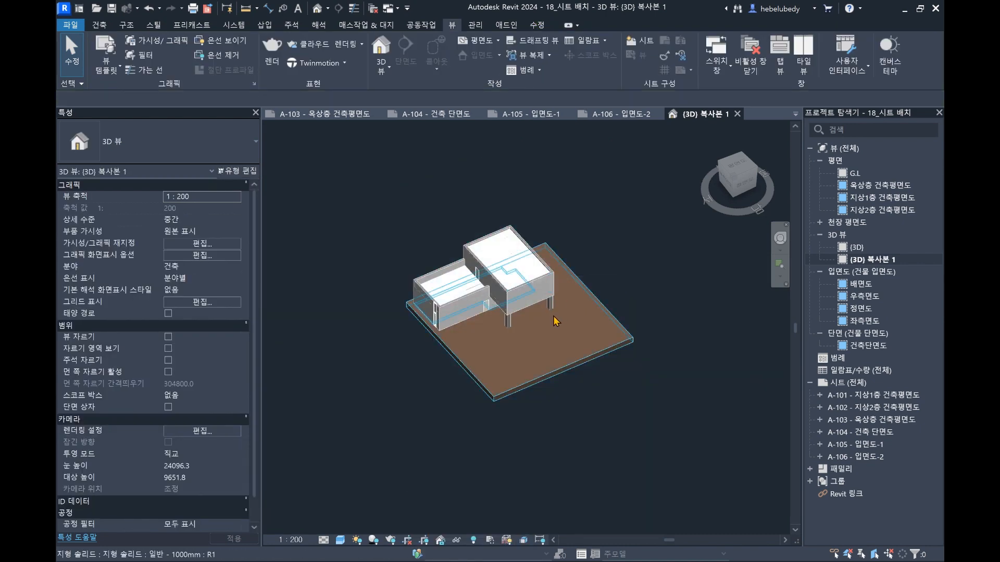
- Hide the brown terrain solid beneath the building as an element in this 3D view
{"action": "left_click", "coordinate": [561, 372]}
{"action": "right_click", "coordinate": [618, 344]}
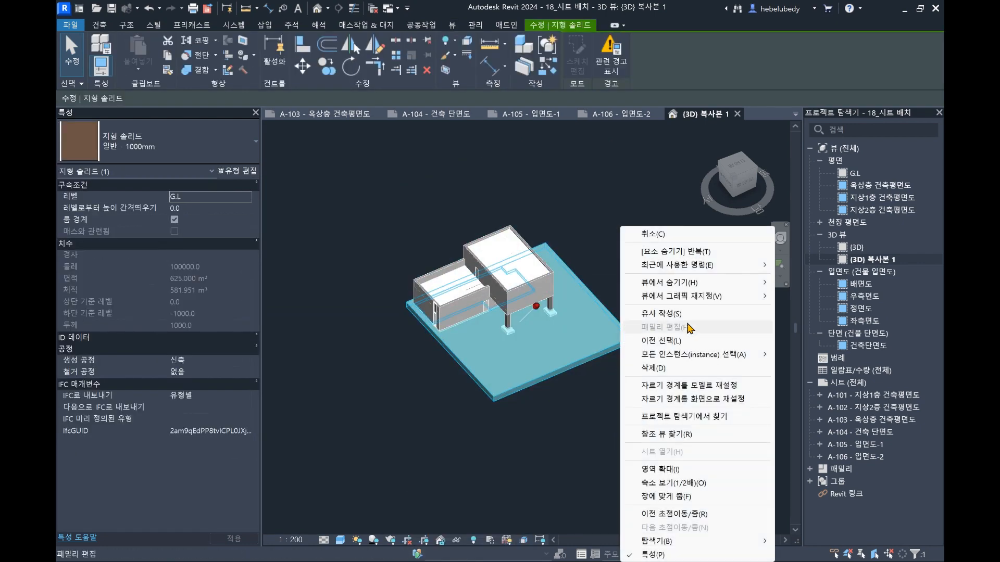
{"action": "mouse_move", "coordinate": [740, 282]}
{"action": "left_click", "coordinate": [808, 283]}
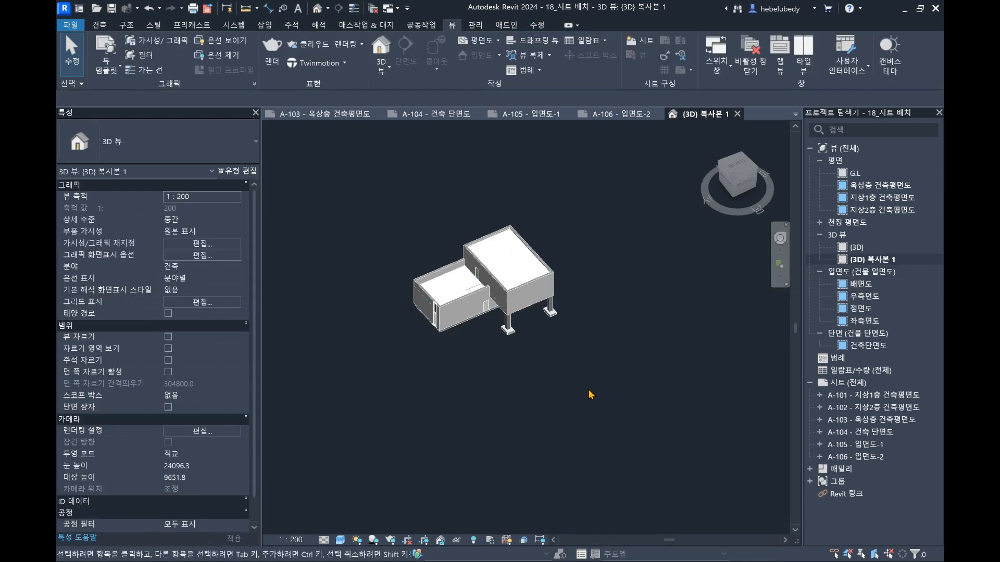
- Orient the duplicated 3D view to an isometric from the building's front-right corner, with the whole building framed
{"action": "scroll", "coordinate": [588, 389], "scroll_direction": "up", "scroll_amount": 3}
{"action": "middle_click_drag", "start_coordinate": [578, 339], "coordinate": [652, 342], "text": "shift"}
{"action": "left_click", "coordinate": [736, 173]}
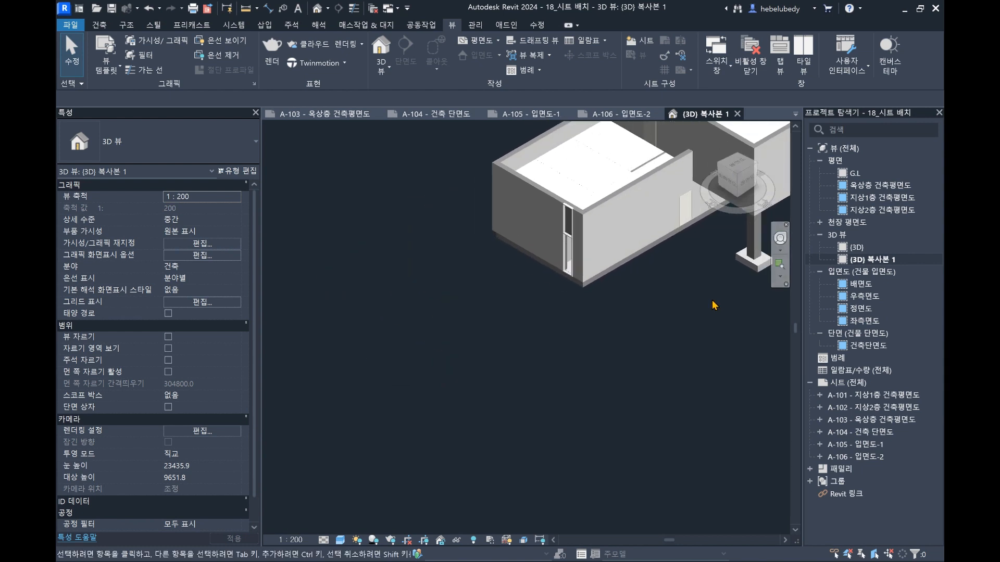
{"action": "scroll", "coordinate": [589, 319], "scroll_direction": "down", "scroll_amount": 3}
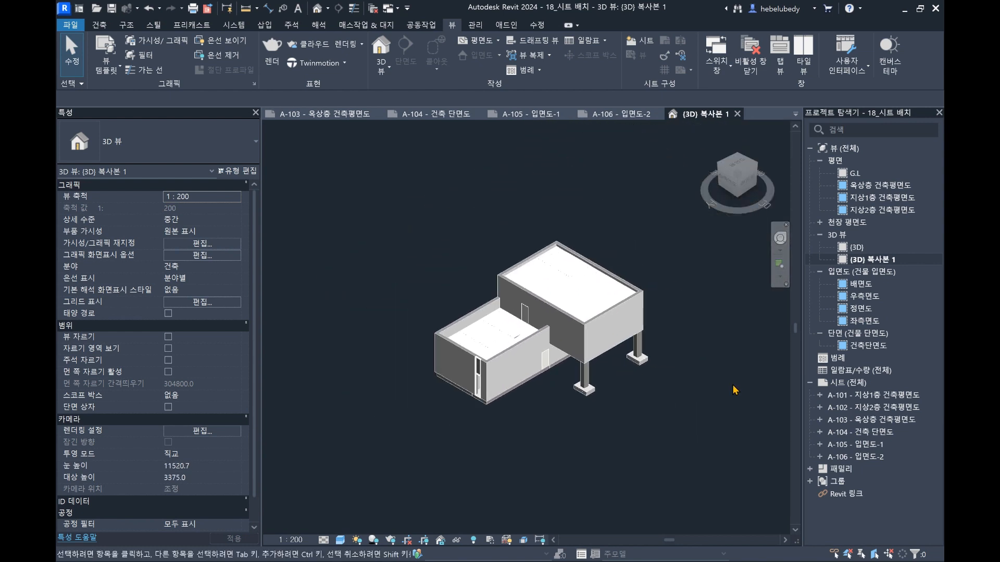
{"action": "middle_click_drag", "start_coordinate": [611, 382], "coordinate": [382, 384], "text": "shift"}
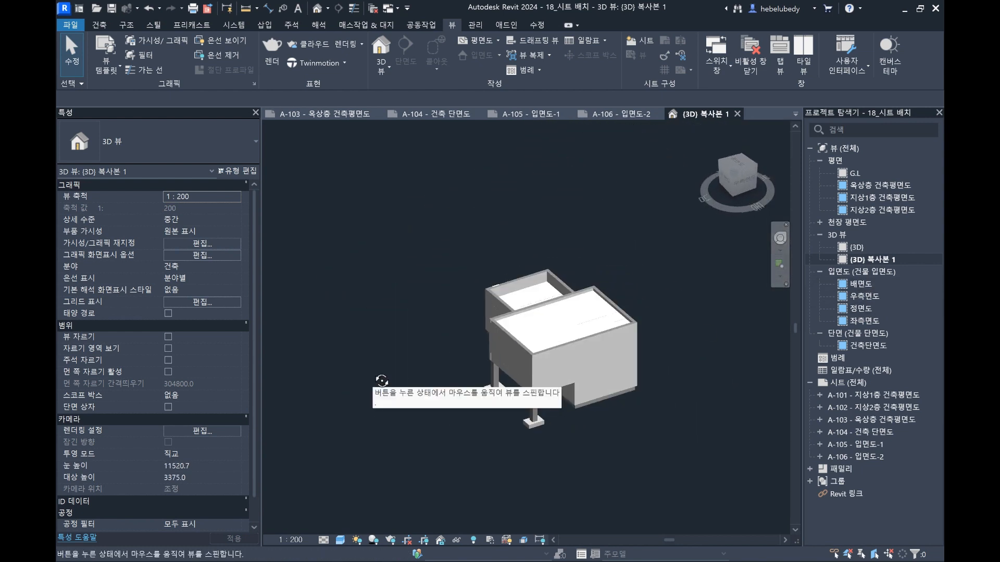
{"action": "middle_click_drag", "start_coordinate": [654, 464], "coordinate": [749, 459], "text": "shift"}
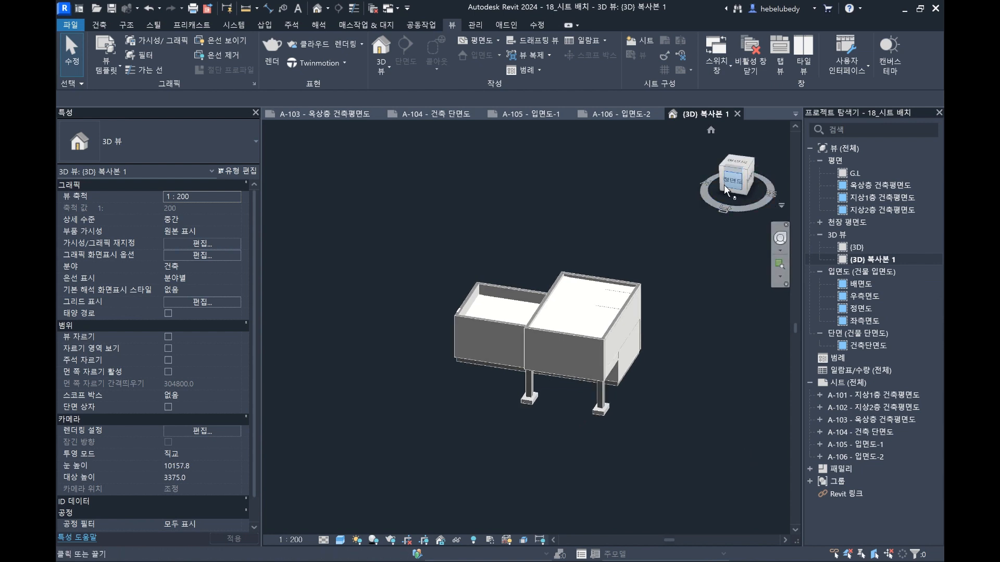
{"action": "left_click", "coordinate": [744, 177]}
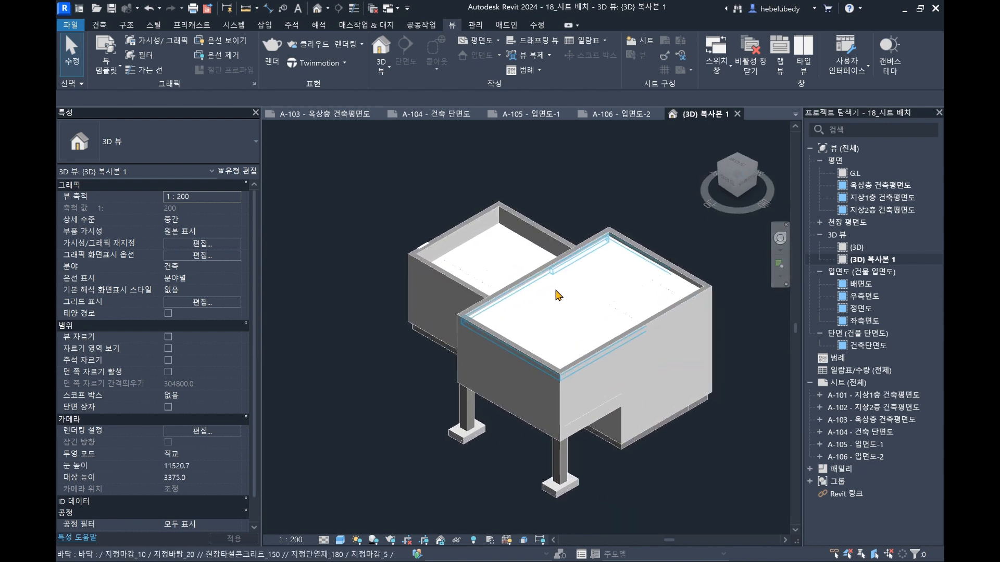
{"action": "scroll", "coordinate": [619, 351], "scroll_direction": "up", "scroll_amount": 2}
{"action": "middle_click_drag", "start_coordinate": [678, 335], "coordinate": [644, 368]}
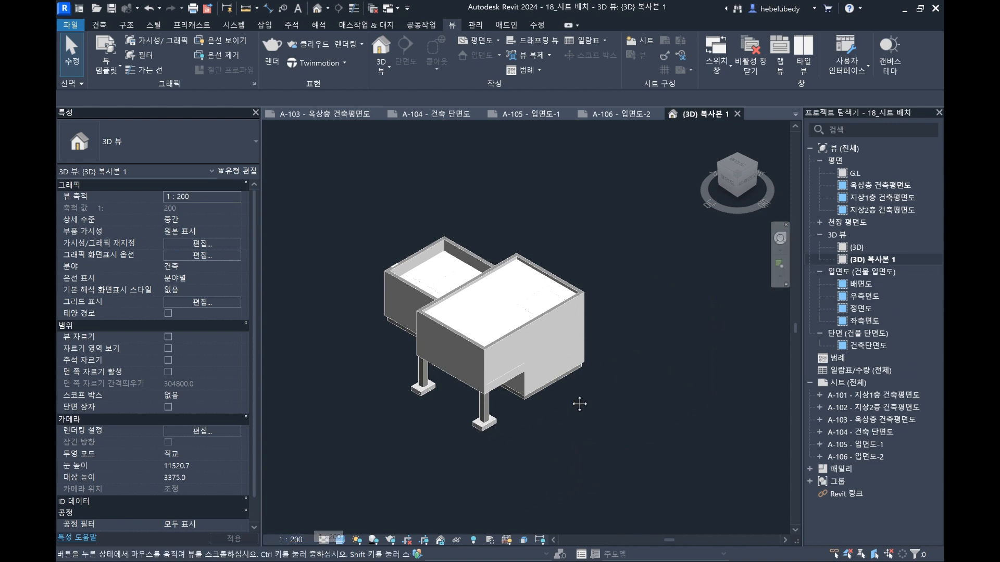
- Rename the duplicated 3D view as 정면우측
{"action": "right_click", "coordinate": [823, 259]}
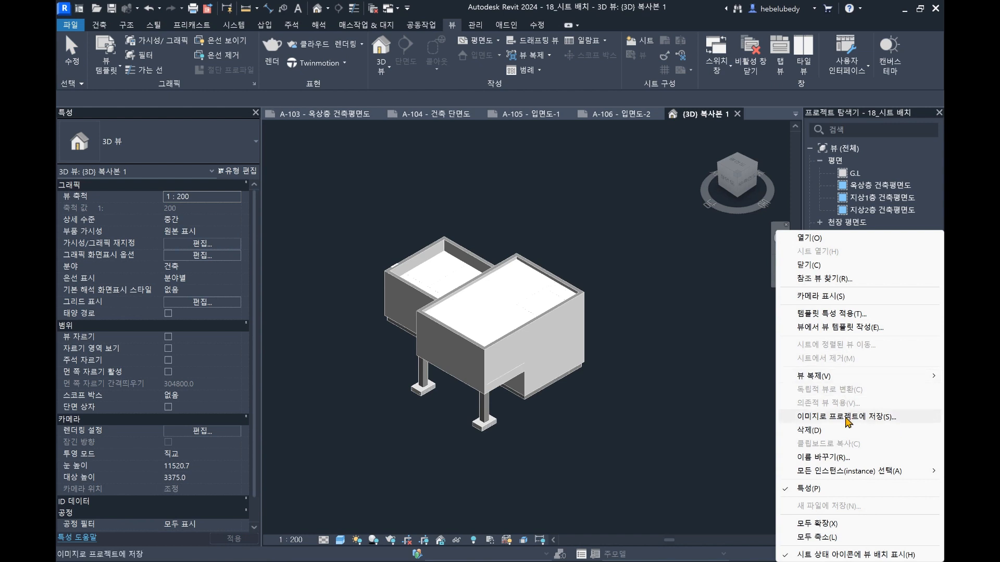
{"action": "left_click", "coordinate": [832, 458]}
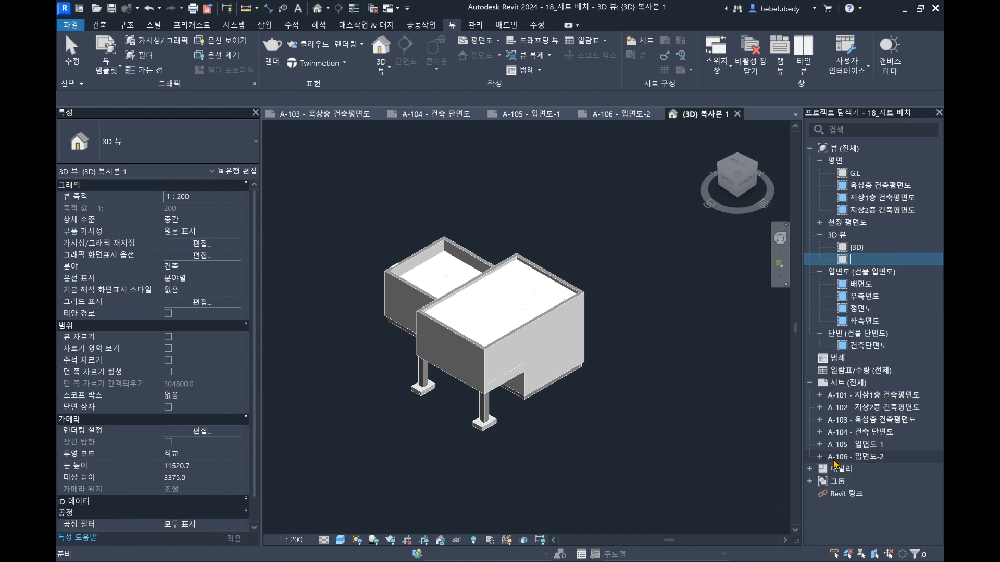
{"action": "type", "text": "ㄹㄹ"}
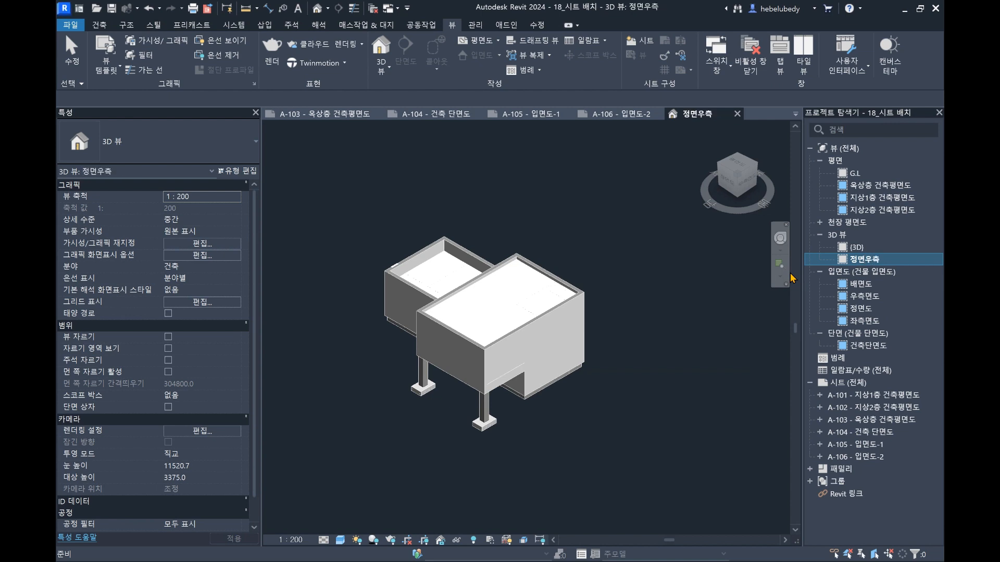
- Duplicate the 정면우측 3D view without detailing and rename the copy as 배면좌측
{"action": "right_click", "coordinate": [874, 260]}
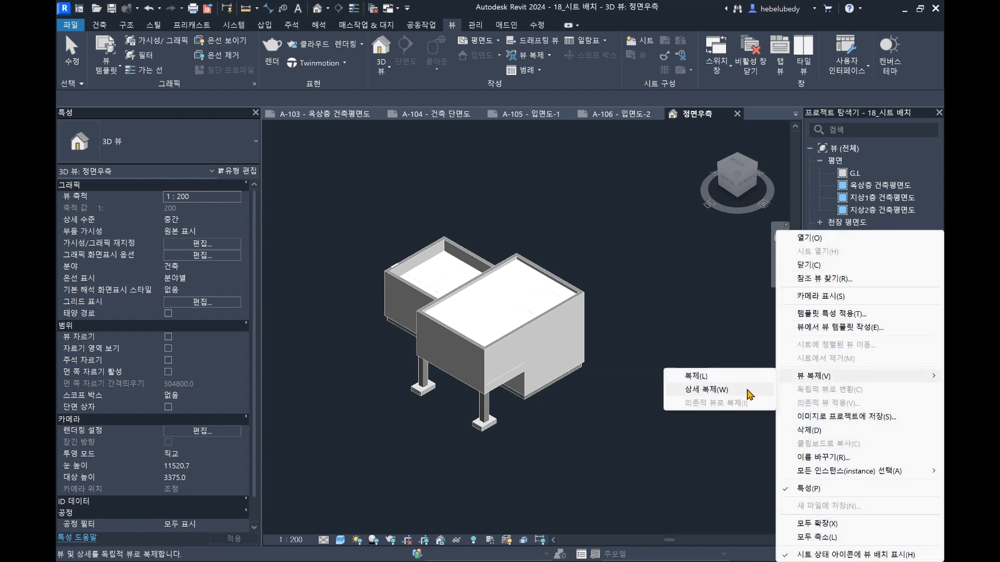
{"action": "left_click", "coordinate": [725, 388]}
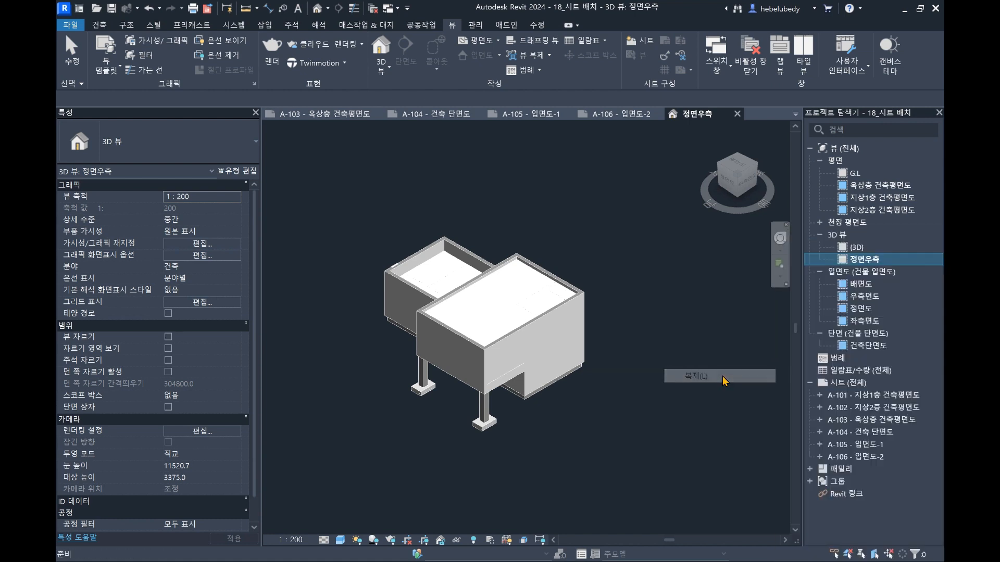
{"action": "right_click", "coordinate": [875, 271]}
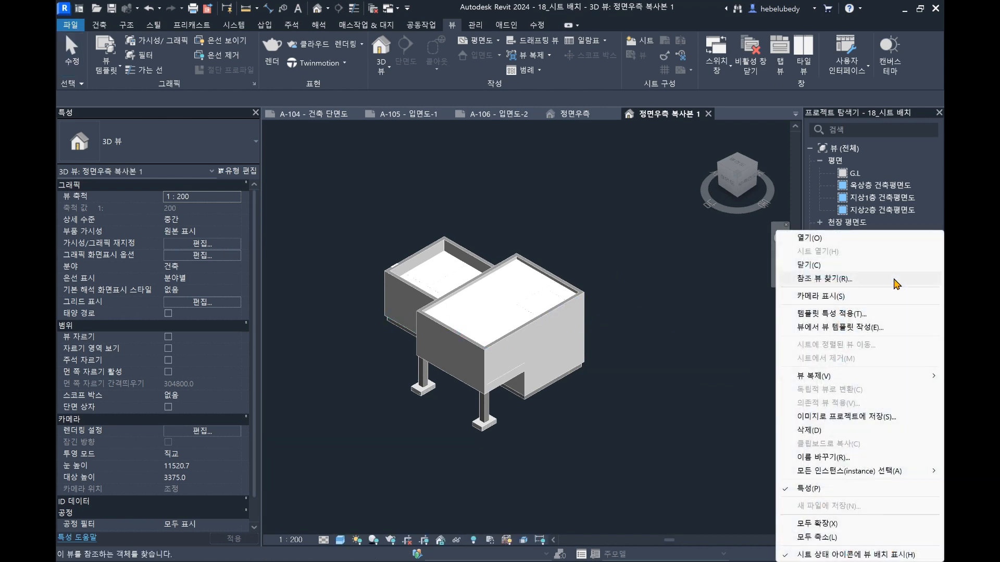
{"action": "left_click", "coordinate": [828, 458]}
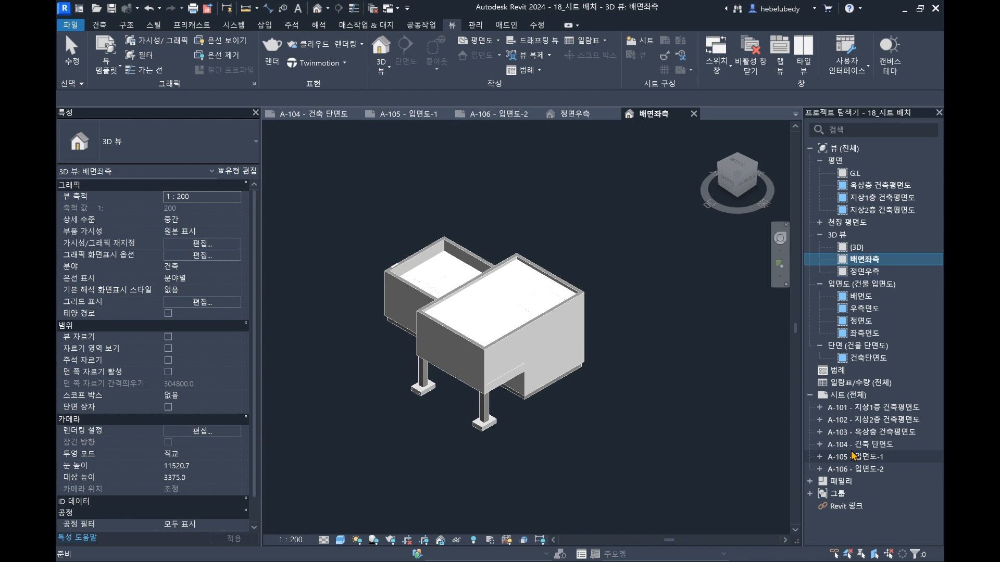
- Orient the 배면좌측 3D view to an isometric from the building's rear-left corner, then save the orientation and lock the view
{"action": "left_click", "coordinate": [868, 271]}
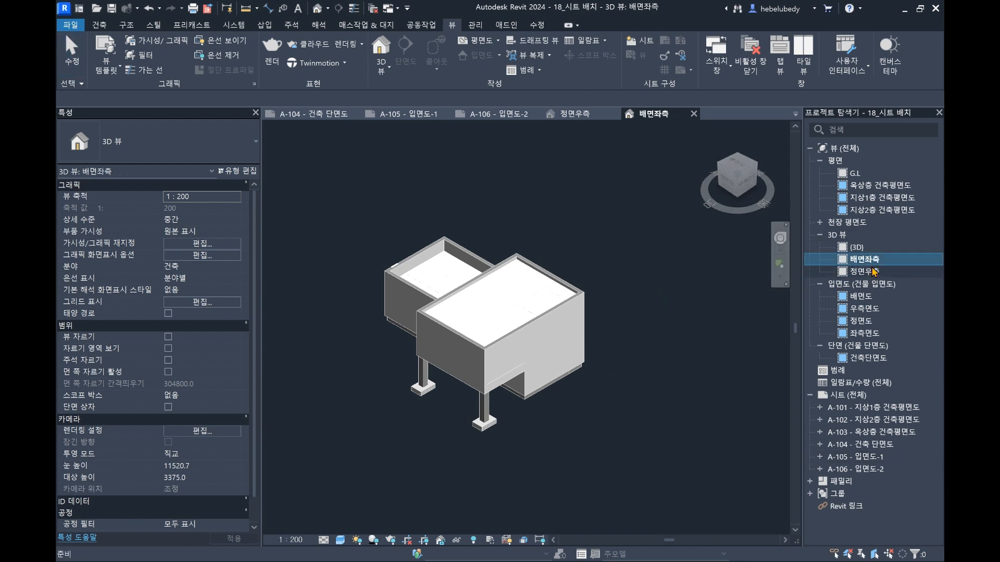
{"action": "left_click", "coordinate": [879, 260]}
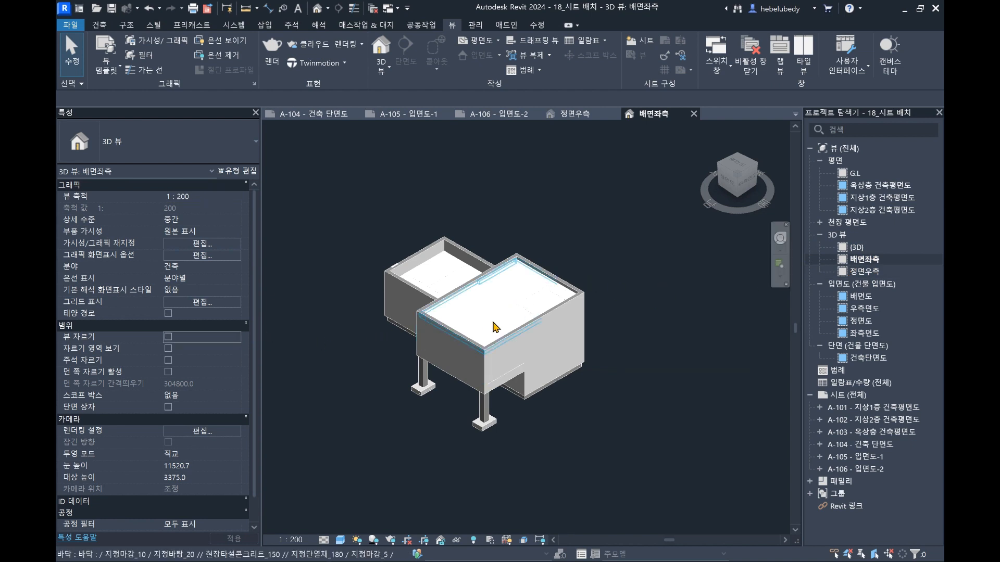
{"action": "middle_click_drag", "start_coordinate": [469, 330], "coordinate": [517, 360], "text": "shift"}
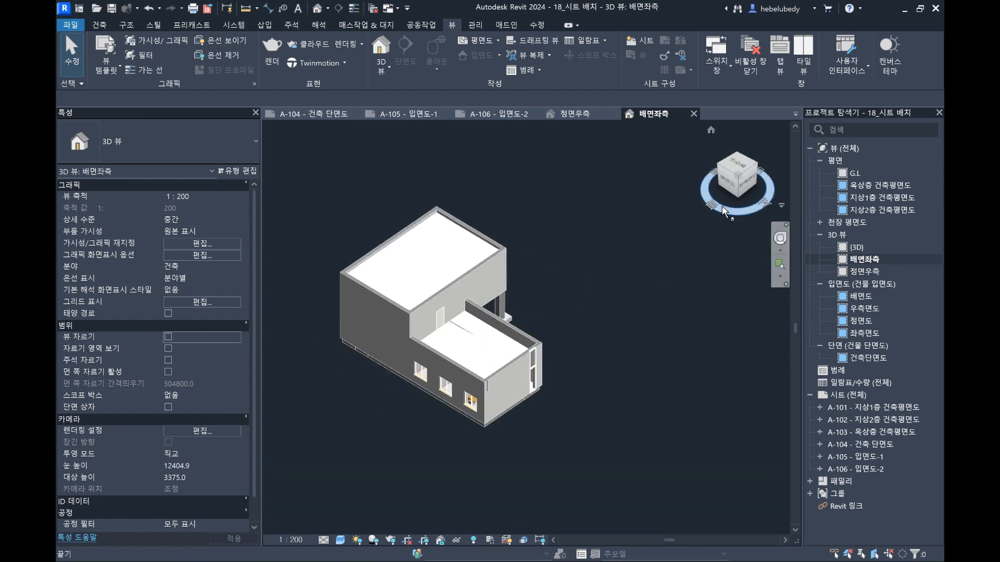
{"action": "scroll", "coordinate": [651, 328], "scroll_direction": "up", "scroll_amount": 3}
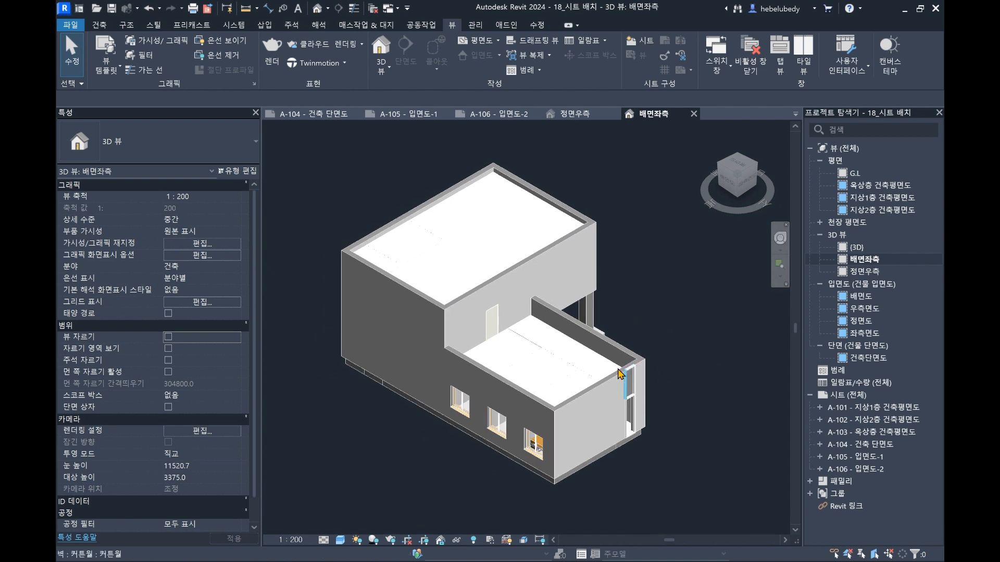
{"action": "scroll", "coordinate": [619, 409], "scroll_direction": "down", "scroll_amount": 3}
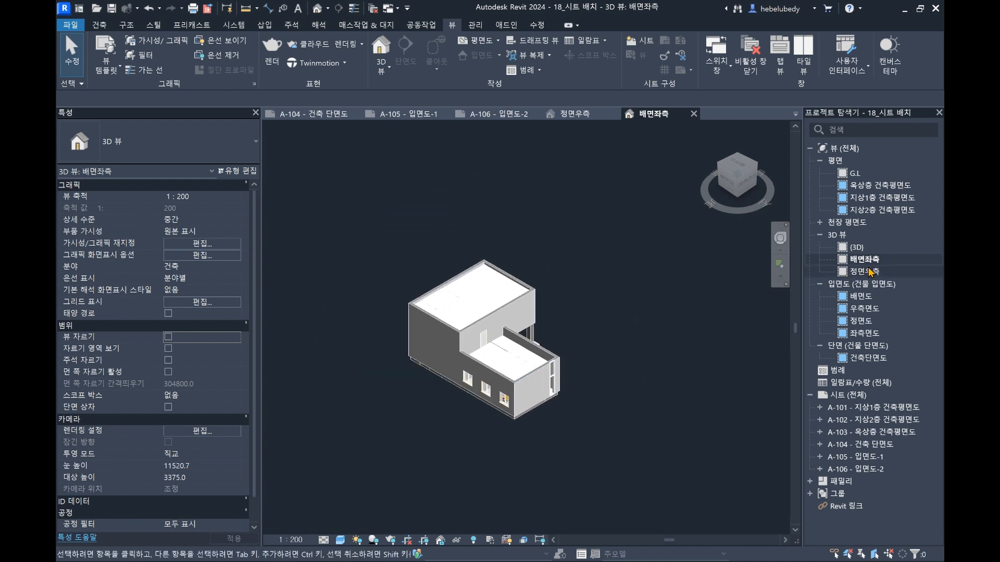
{"action": "middle_click_drag", "start_coordinate": [541, 333], "coordinate": [499, 341], "text": "shift"}
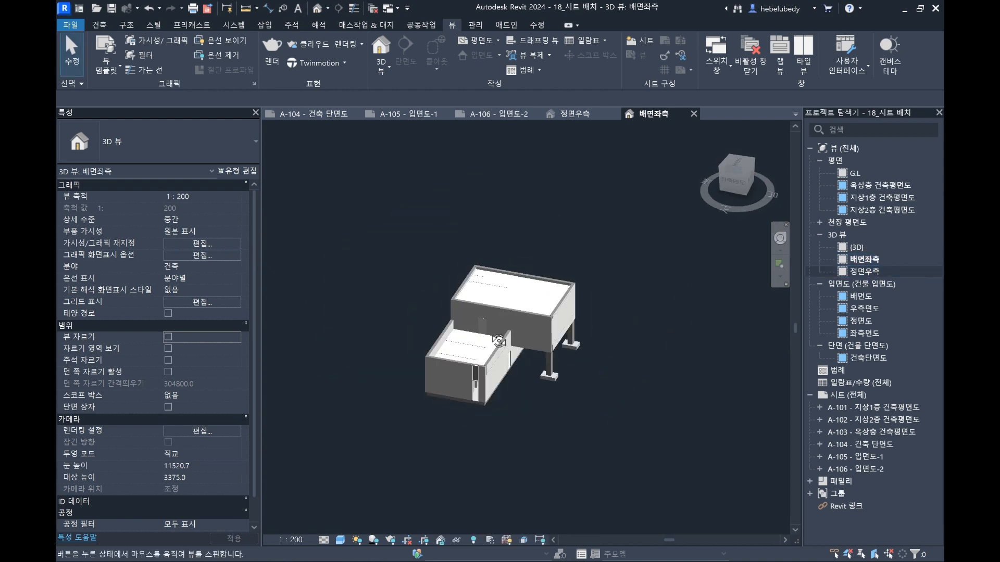
{"action": "scroll", "coordinate": [492, 337], "scroll_direction": "up", "scroll_amount": 5}
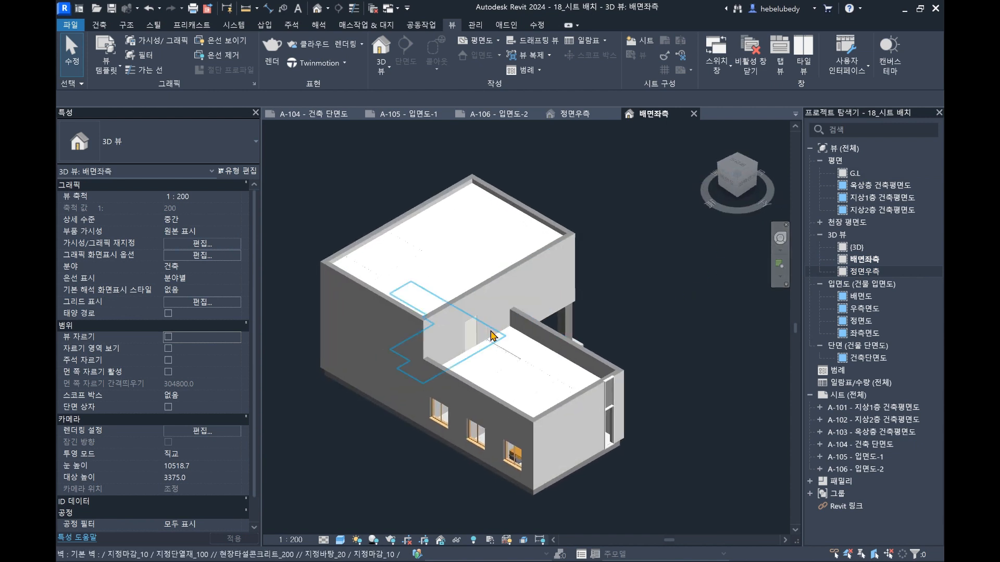
{"action": "scroll", "coordinate": [465, 205], "scroll_direction": "down", "scroll_amount": 5}
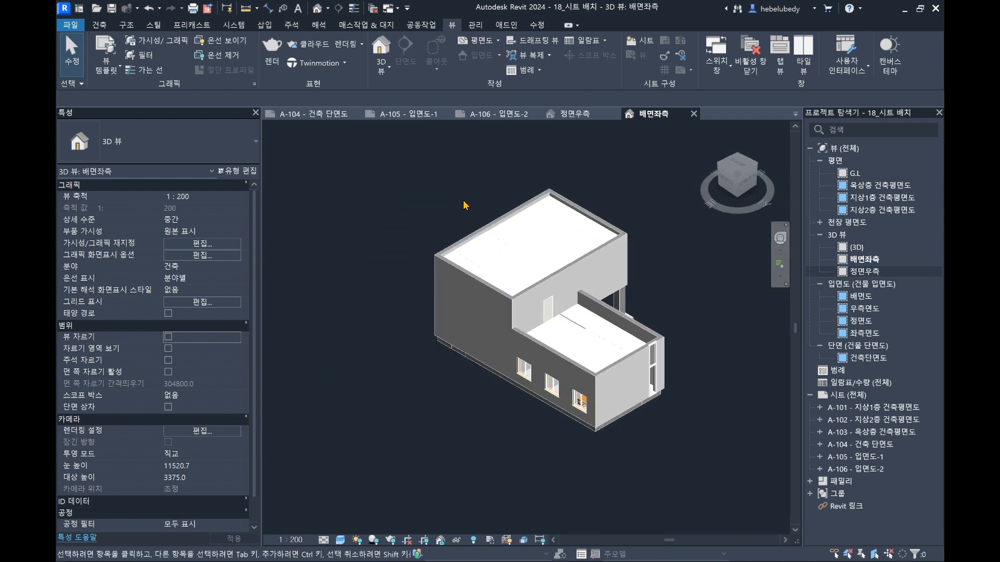
{"action": "middle_click_drag", "start_coordinate": [583, 294], "coordinate": [509, 315]}
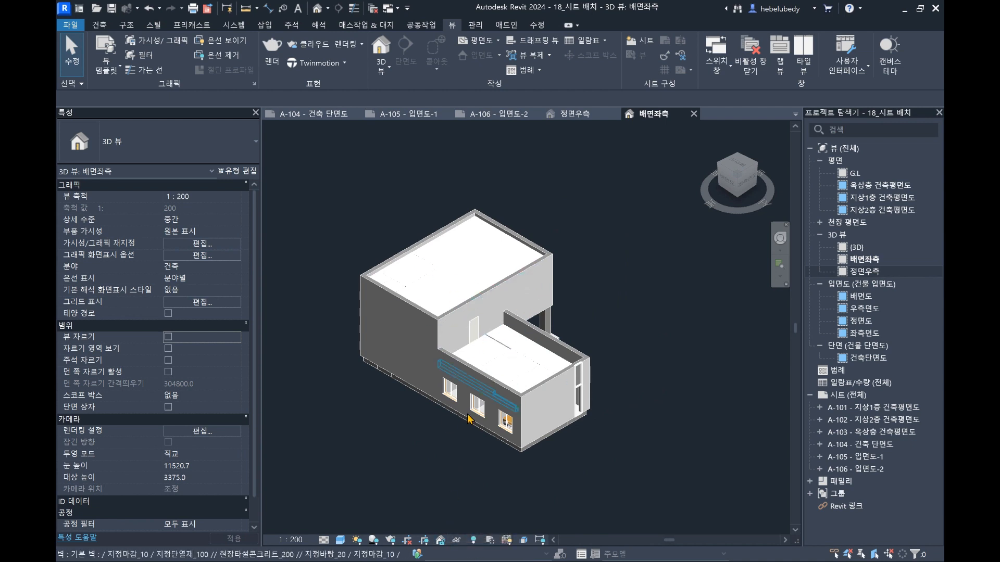
{"action": "left_click", "coordinate": [441, 546]}
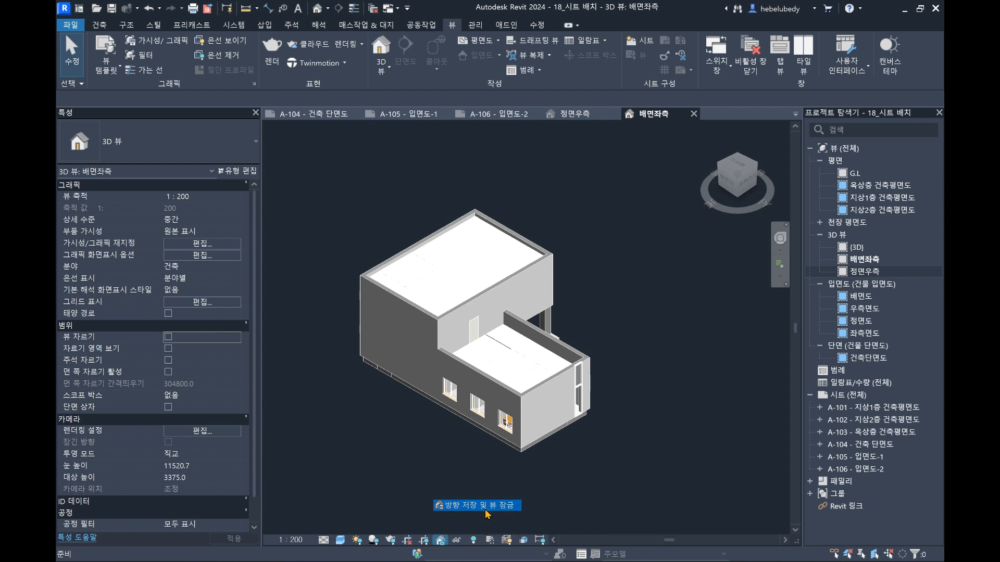
{"action": "left_click", "coordinate": [471, 504]}
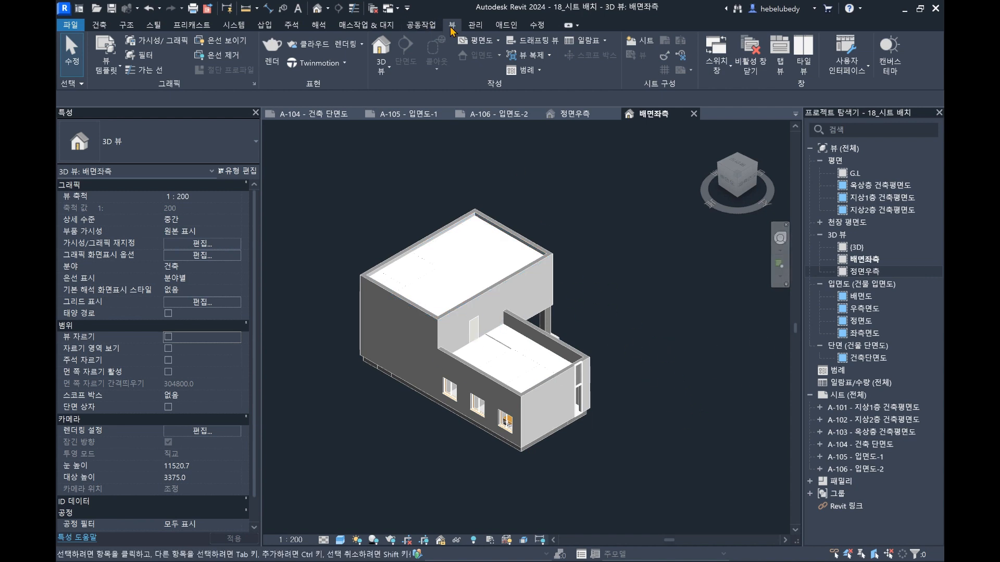
- Place three material tags with leaders in the 배면좌측 view, on two upper-volume walls and the lower roof surface
{"action": "left_click", "coordinate": [292, 25]}
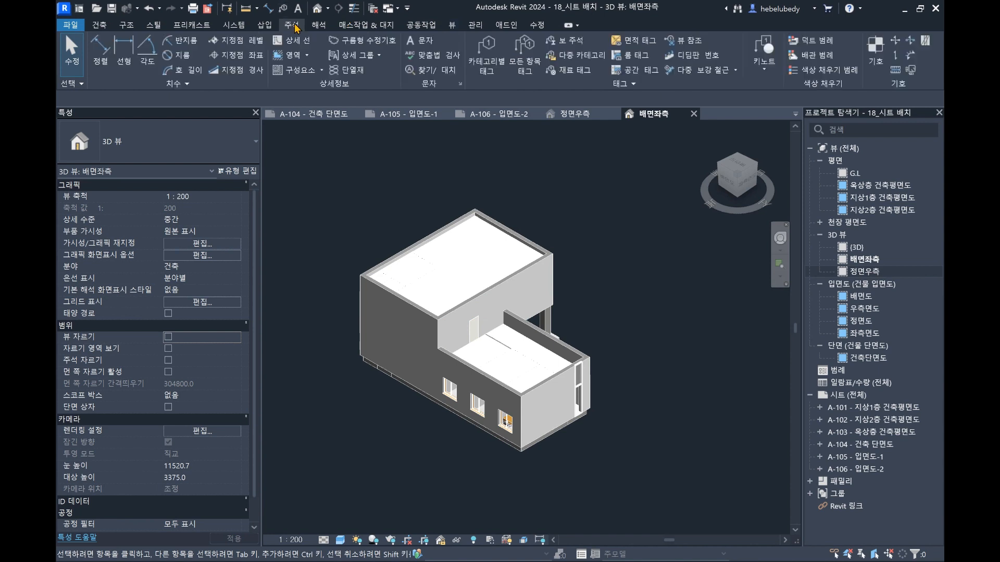
{"action": "left_click", "coordinate": [566, 71]}
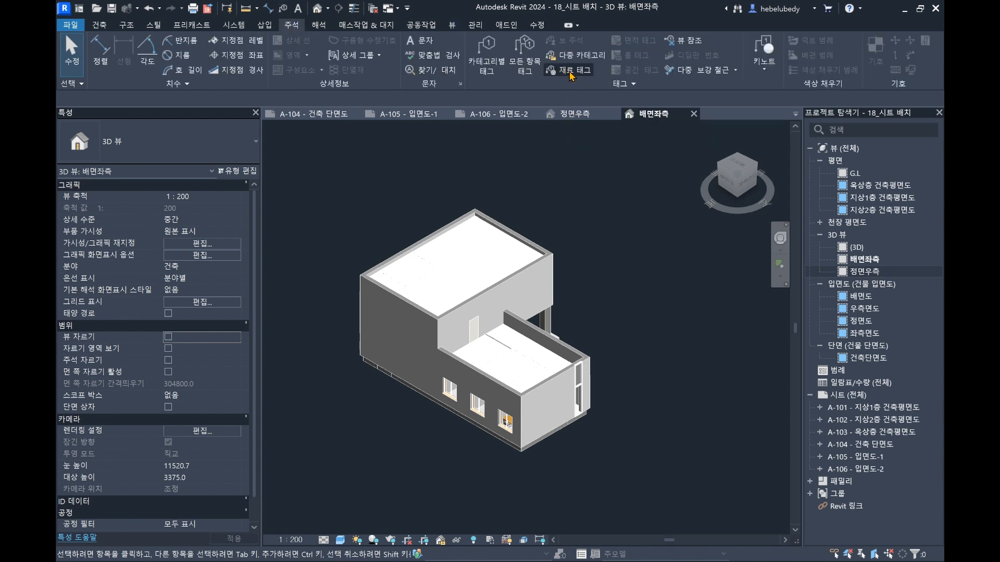
{"action": "left_click", "coordinate": [390, 219]}
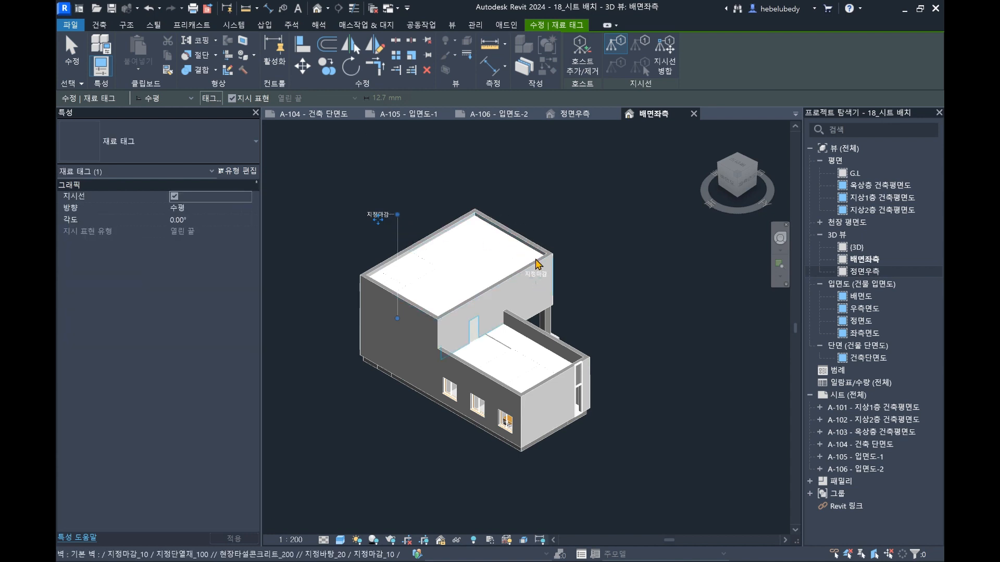
{"action": "left_click", "coordinate": [533, 205]}
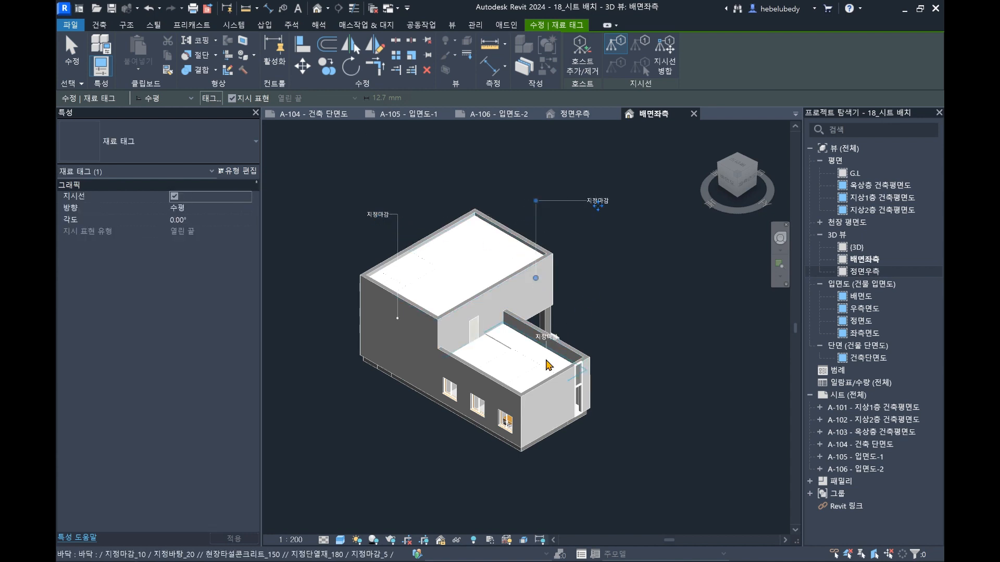
{"action": "left_click", "coordinate": [547, 295]}
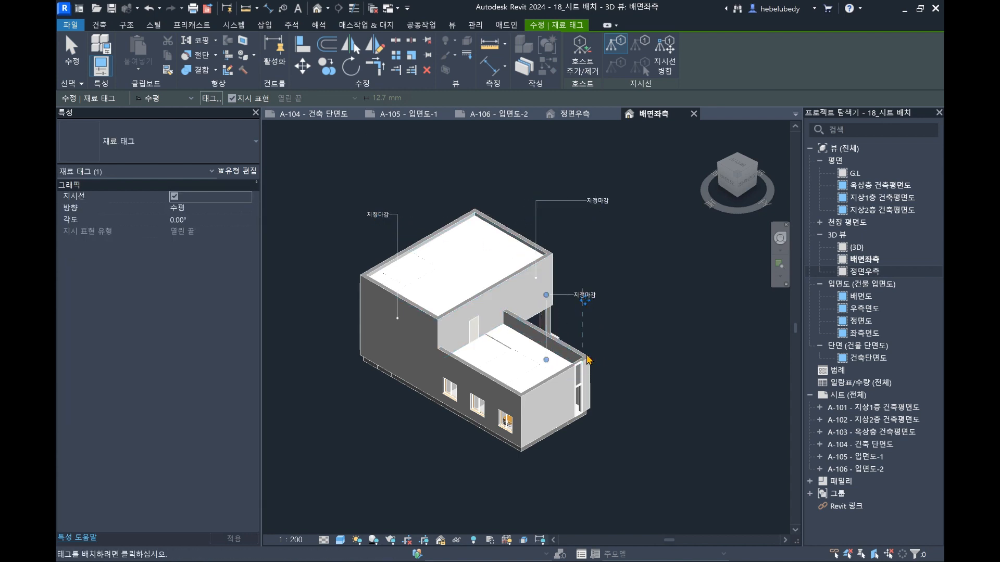
{"action": "scroll", "coordinate": [566, 401], "scroll_direction": "up", "scroll_amount": 1}
{"action": "scroll", "coordinate": [568, 404], "scroll_direction": "up", "scroll_amount": 1}
{"action": "scroll", "coordinate": [560, 354], "scroll_direction": "down", "scroll_amount": 3}
{"action": "scroll", "coordinate": [552, 309], "scroll_direction": "up", "scroll_amount": 1}
{"action": "key", "text": "Escape"}
{"action": "key", "text": "Escape"}
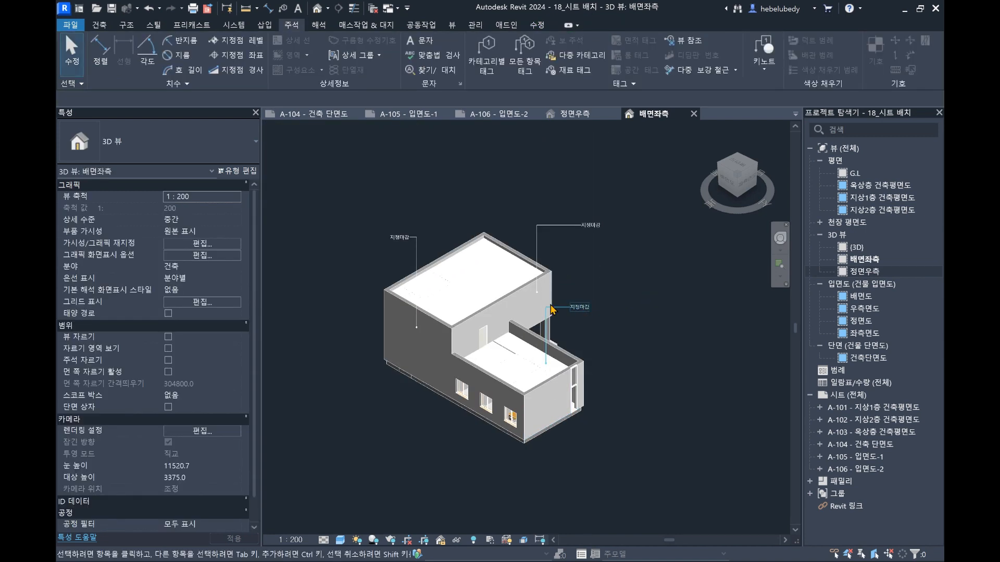
{"action": "middle_click_drag", "start_coordinate": [421, 278], "coordinate": [415, 280]}
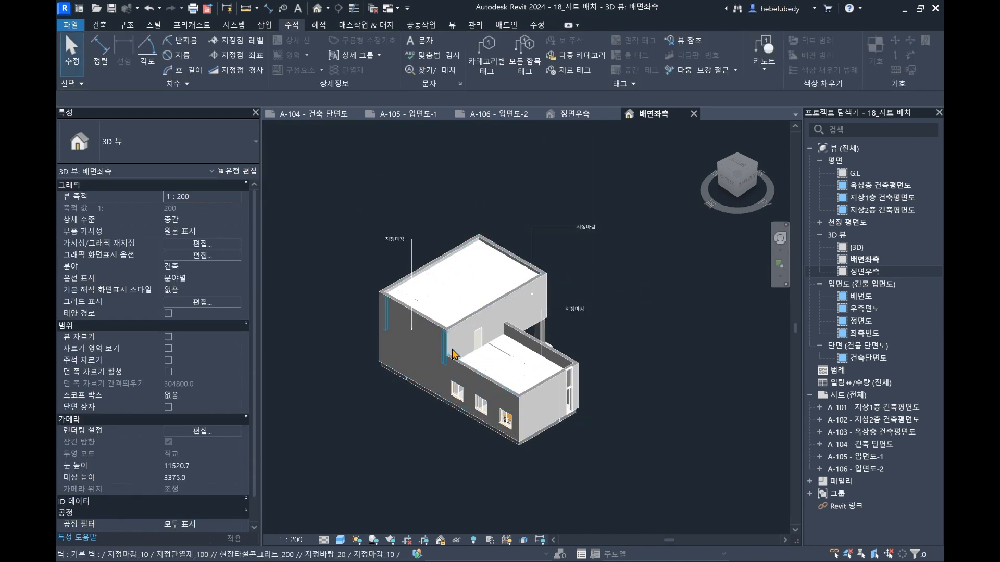
{"action": "scroll", "coordinate": [482, 357], "scroll_direction": "up", "scroll_amount": 3}
{"action": "scroll", "coordinate": [460, 350], "scroll_direction": "down", "scroll_amount": 2}
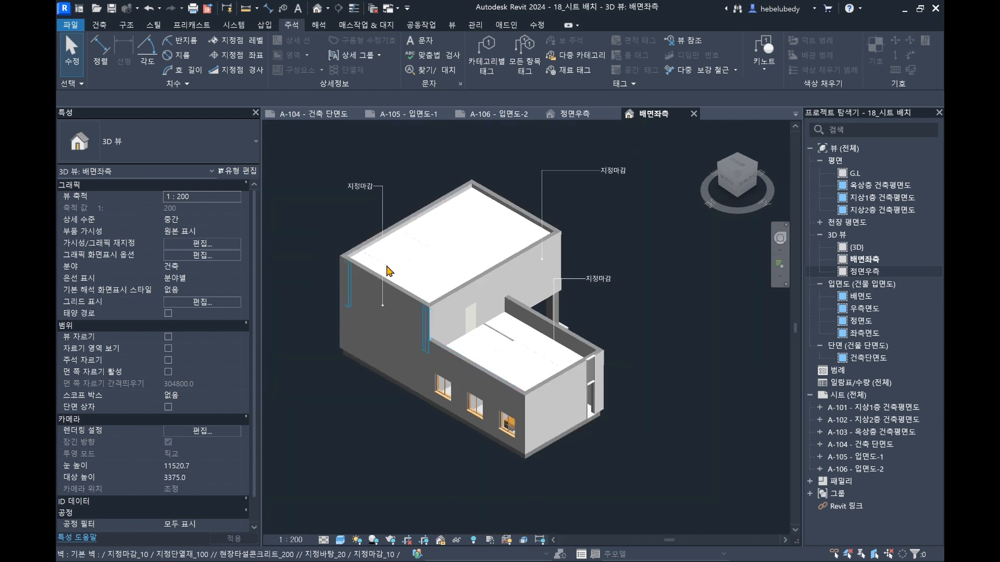
- Open the 정면우측 3D view, save its orientation and lock the view
{"action": "double_click", "coordinate": [865, 271]}
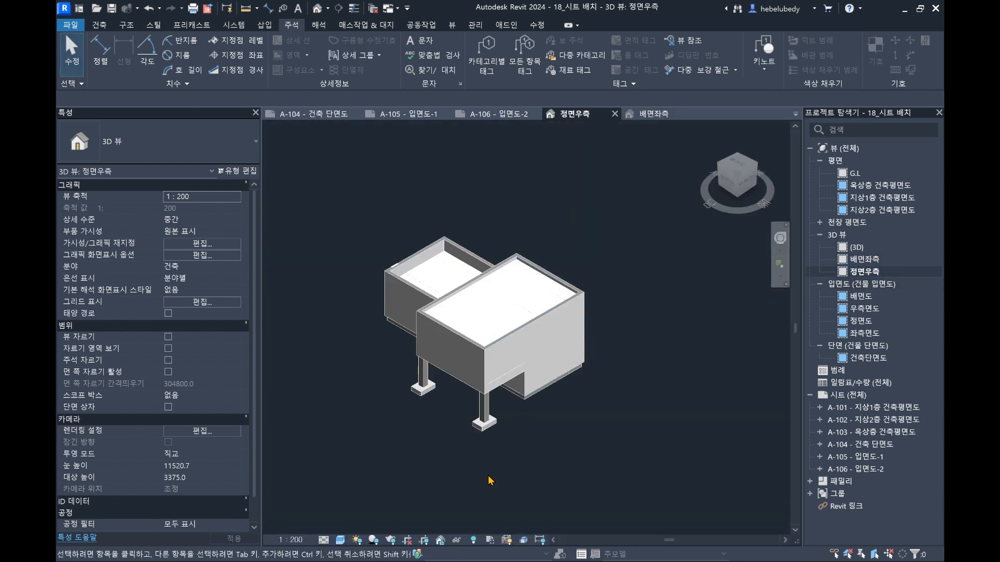
{"action": "left_click", "coordinate": [440, 544]}
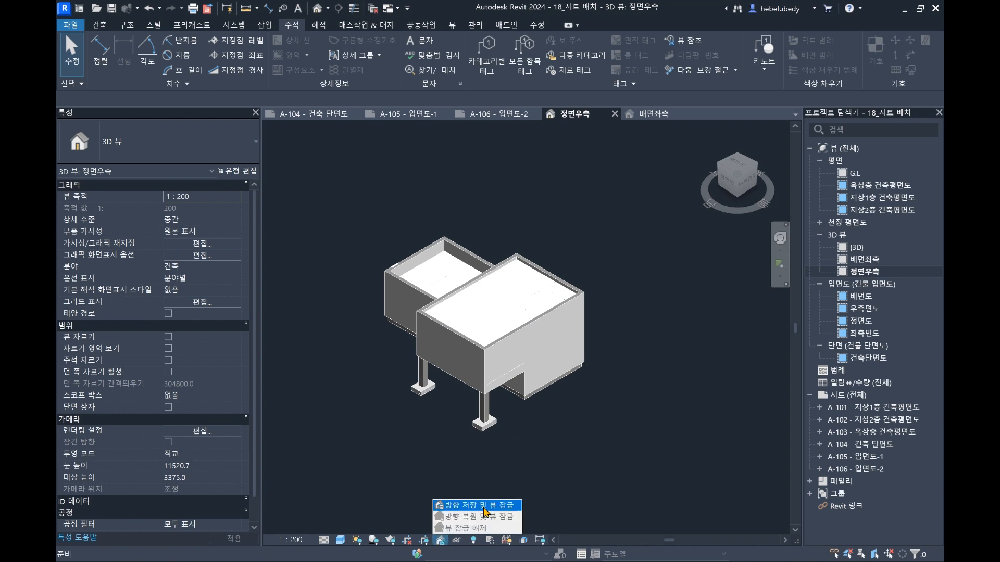
{"action": "left_click", "coordinate": [459, 504]}
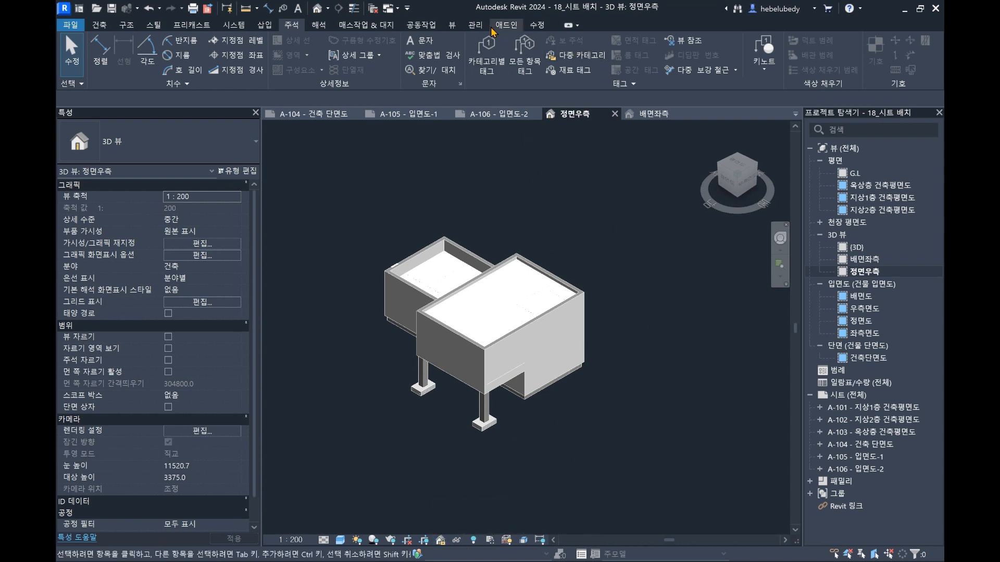
- Place two material tags with leaders in the 정면우측 view, one on the upper roof and one on the lower volume's roof area
{"action": "left_click", "coordinate": [558, 70]}
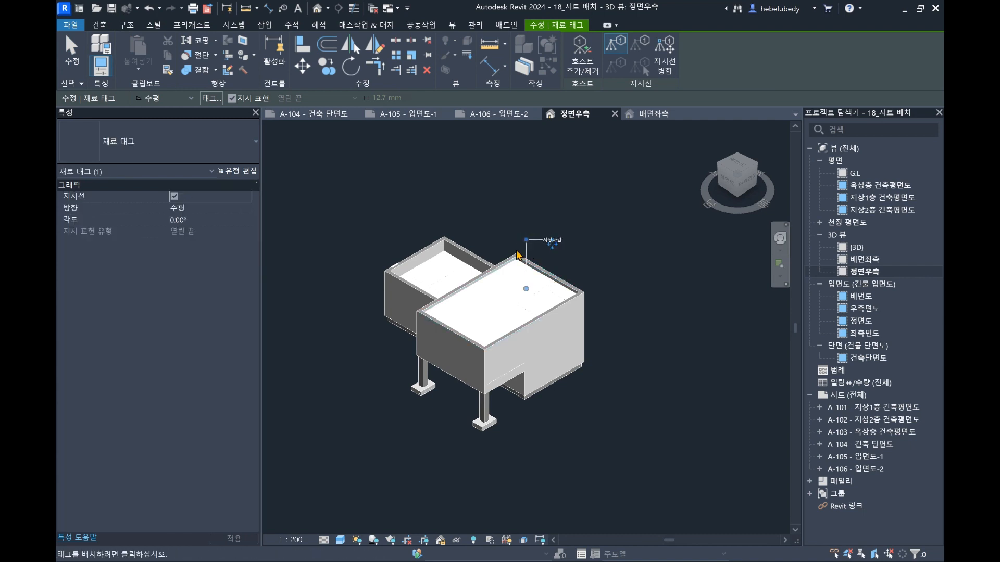
{"action": "left_click", "coordinate": [518, 255]}
{"action": "left_click", "coordinate": [452, 255]}
{"action": "key", "text": "Escape"}
{"action": "key", "text": "Escape"}
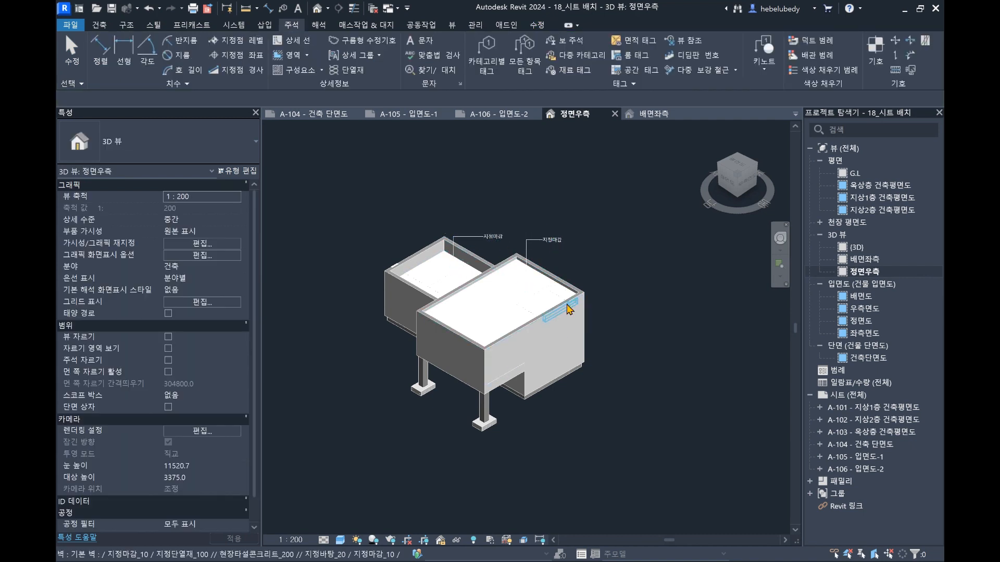
- Inspect the roof parapet walls and the second-floor side wall individually in the locked 정면우측 3D view
{"action": "scroll", "coordinate": [568, 309], "scroll_direction": "down", "scroll_amount": 1}
{"action": "left_click_drag", "start_coordinate": [281, 163], "coordinate": [342, 241]}
{"action": "left_click", "coordinate": [448, 305]}
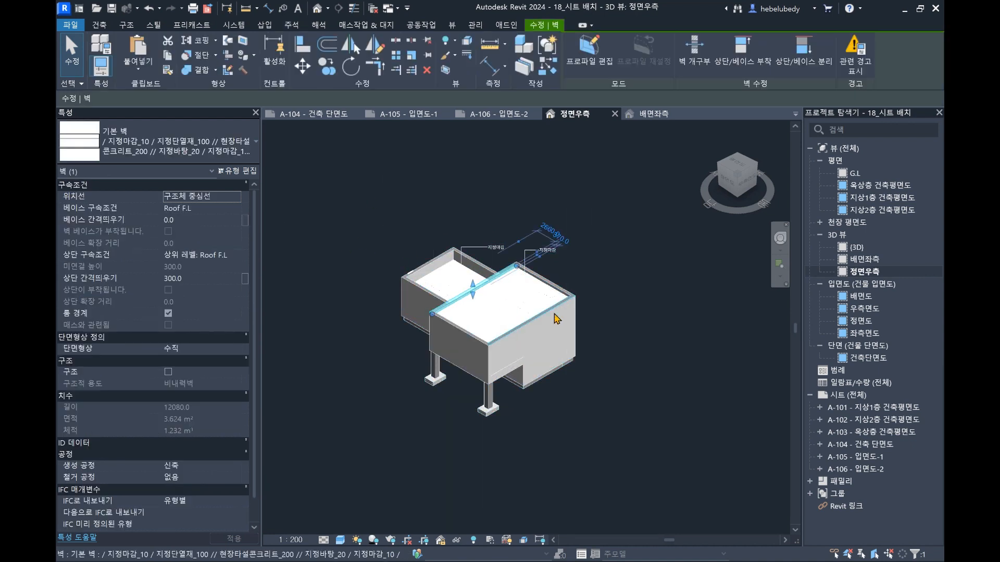
{"action": "left_click", "coordinate": [552, 327]}
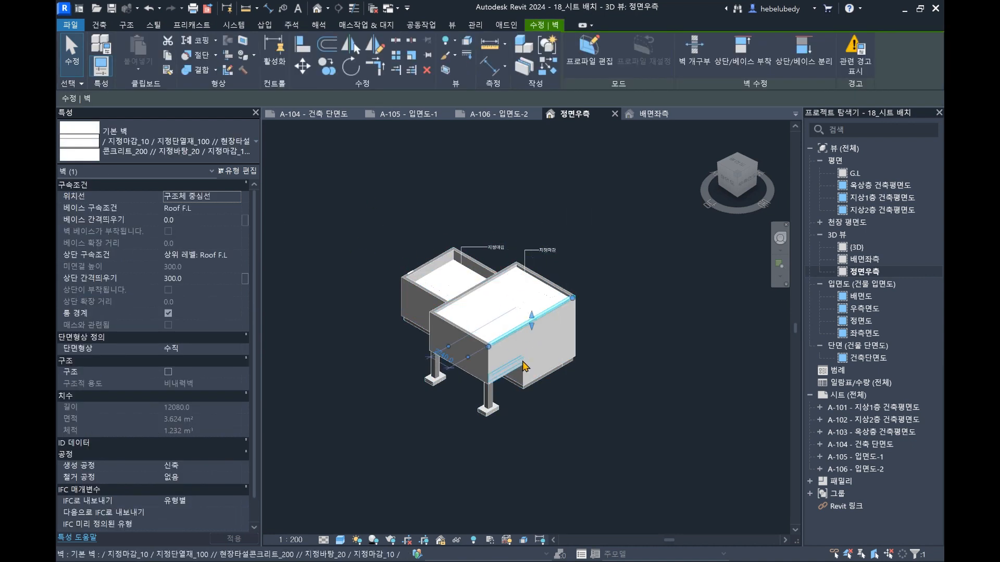
{"action": "key", "text": "Escape"}
{"action": "left_click", "coordinate": [553, 335]}
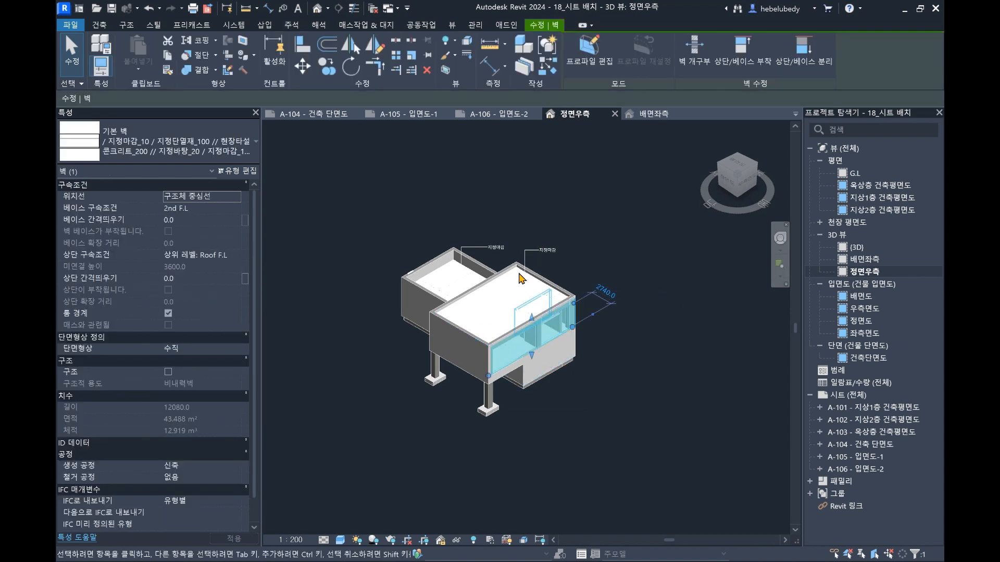
{"action": "left_click", "coordinate": [643, 406]}
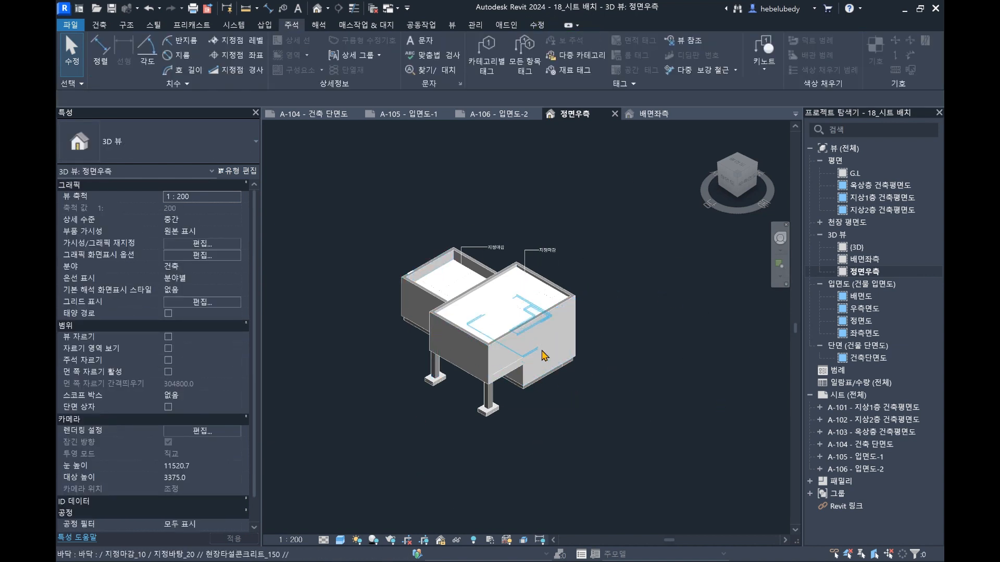
{"action": "middle_click_drag", "start_coordinate": [542, 356], "coordinate": [524, 360]}
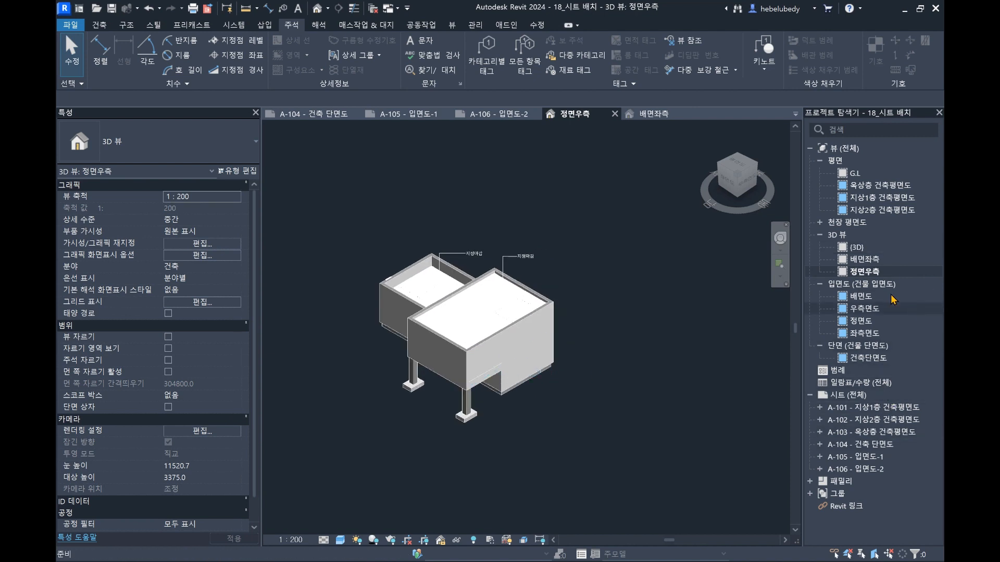
- Open sheet A-105 - 입면도-1 and place the 정면우측 3D view in the empty area below the front elevation
{"action": "double_click", "coordinate": [865, 457]}
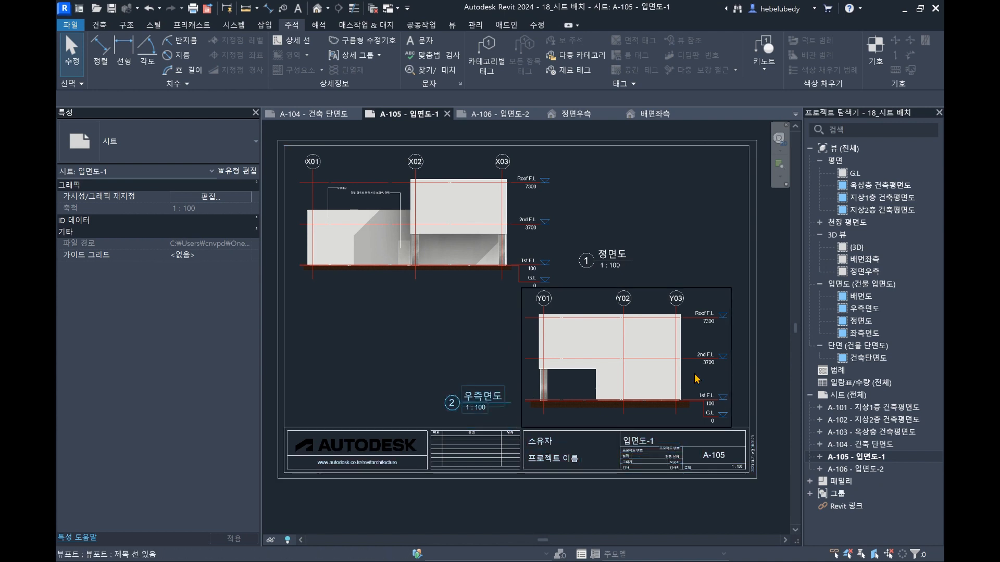
{"action": "left_click", "coordinate": [880, 273]}
{"action": "left_click_drag", "start_coordinate": [375, 359], "coordinate": [380, 350]}
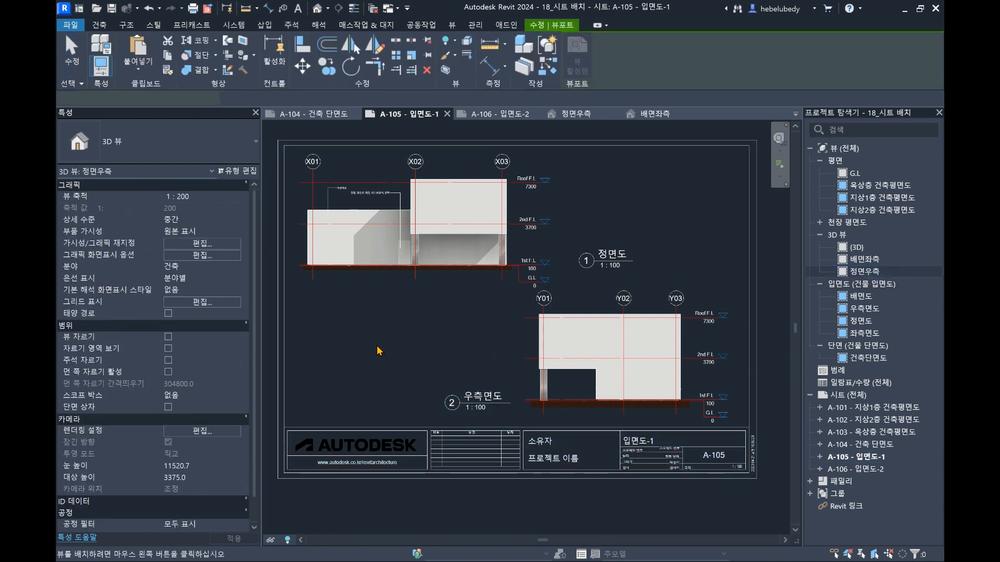
{"action": "left_click", "coordinate": [363, 349]}
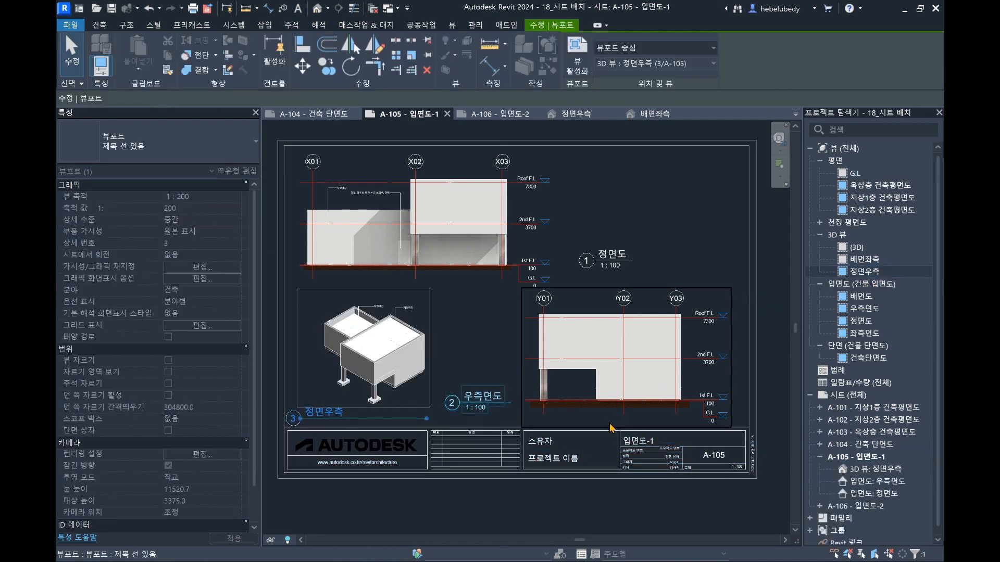
{"action": "left_click", "coordinate": [609, 513]}
- Change the 정면우측 viewport on sheet A-105 to the 제목 없음 type so it carries no view title
{"action": "scroll", "coordinate": [411, 402], "scroll_direction": "up", "scroll_amount": 3}
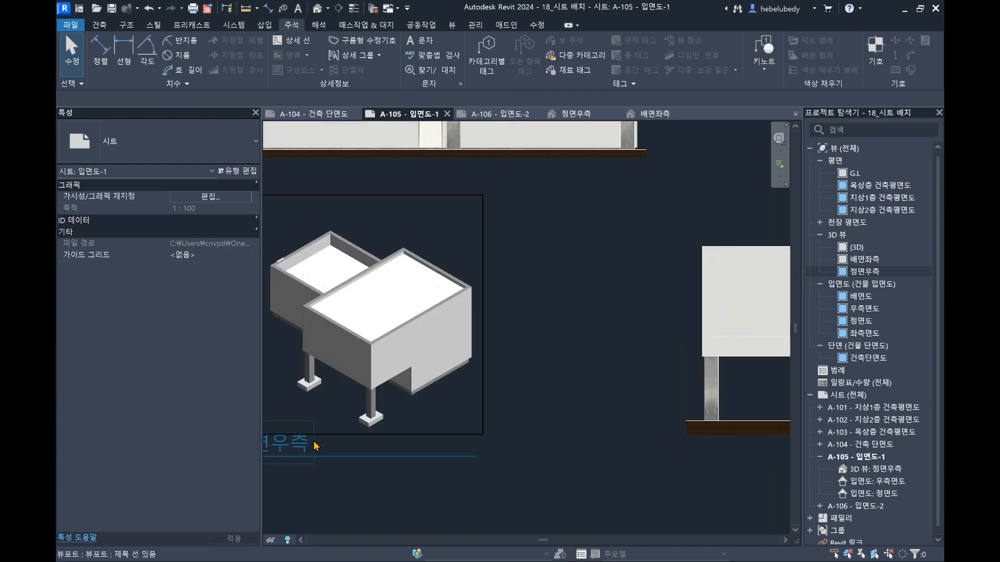
{"action": "scroll", "coordinate": [448, 418], "scroll_direction": "down", "scroll_amount": 3}
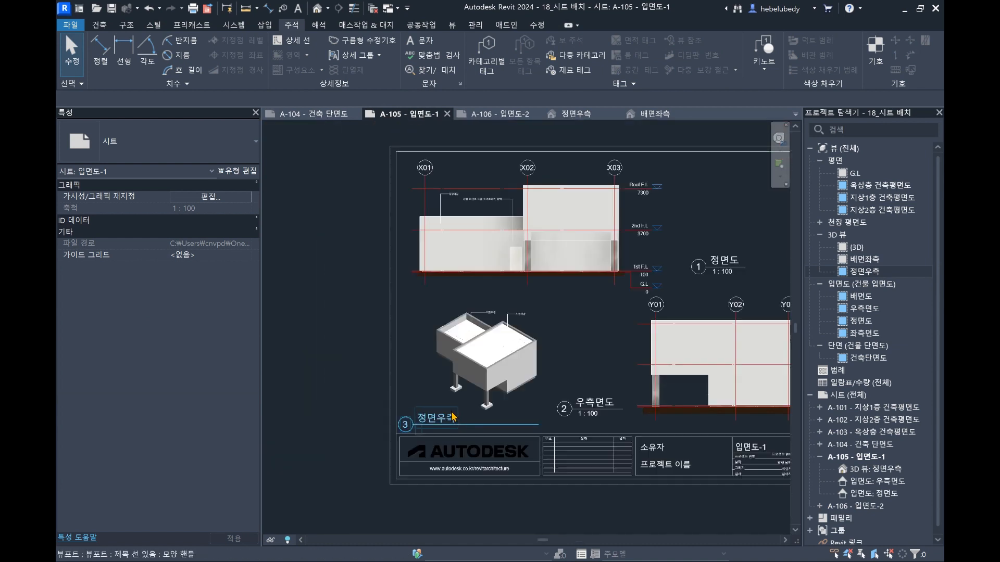
{"action": "left_click", "coordinate": [494, 359]}
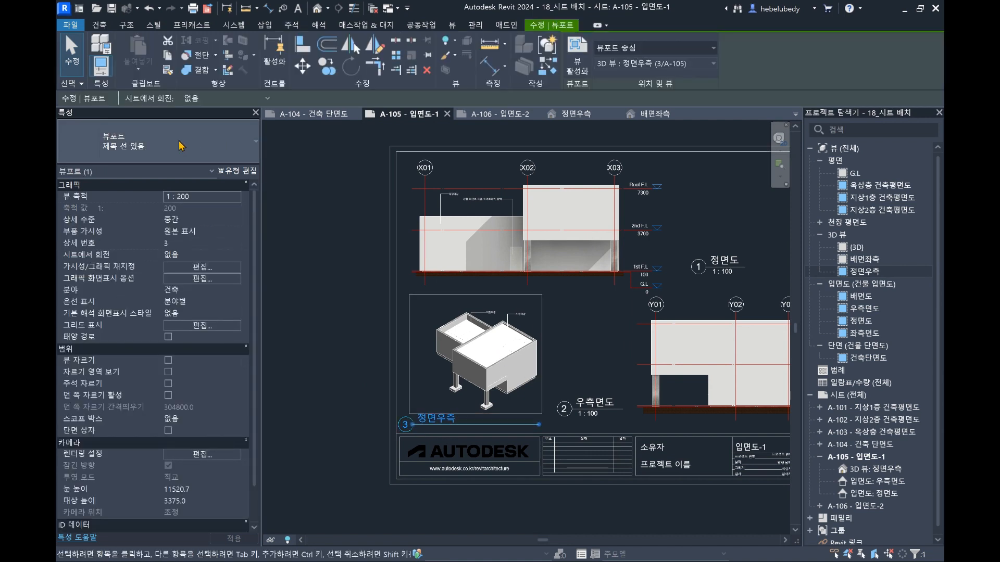
{"action": "left_click", "coordinate": [164, 150]}
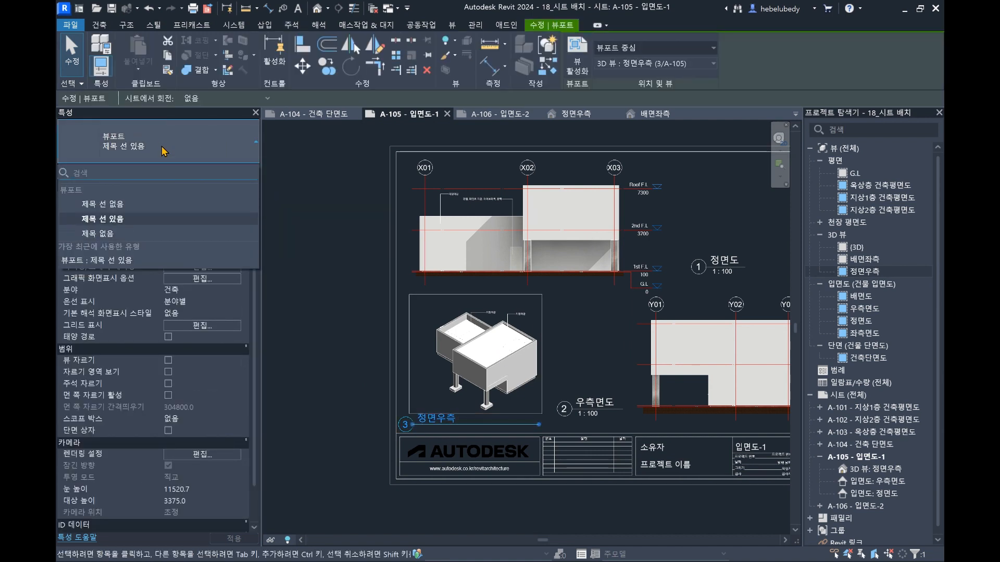
{"action": "left_click", "coordinate": [137, 234]}
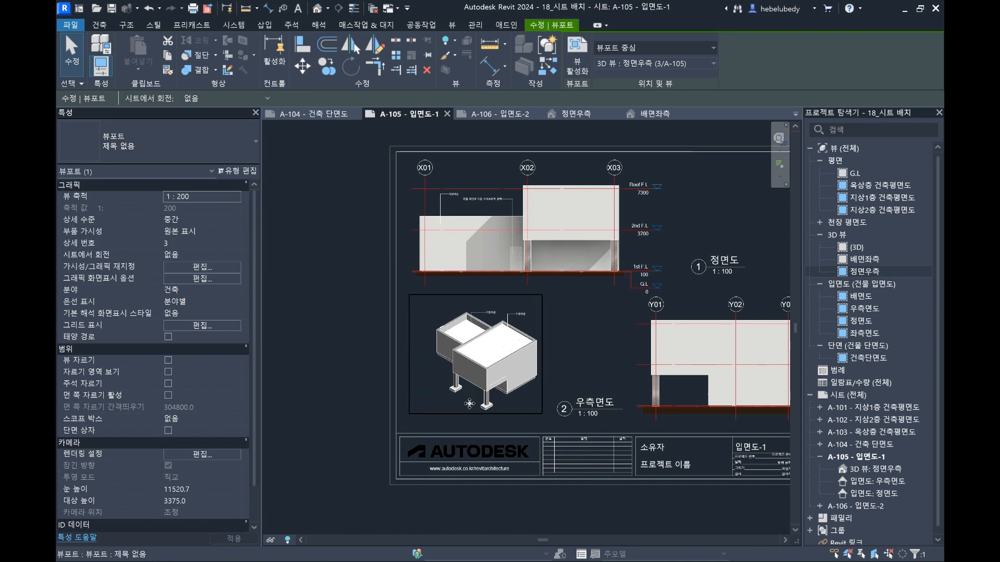
{"action": "left_click", "coordinate": [339, 404]}
{"action": "left_click", "coordinate": [523, 333]}
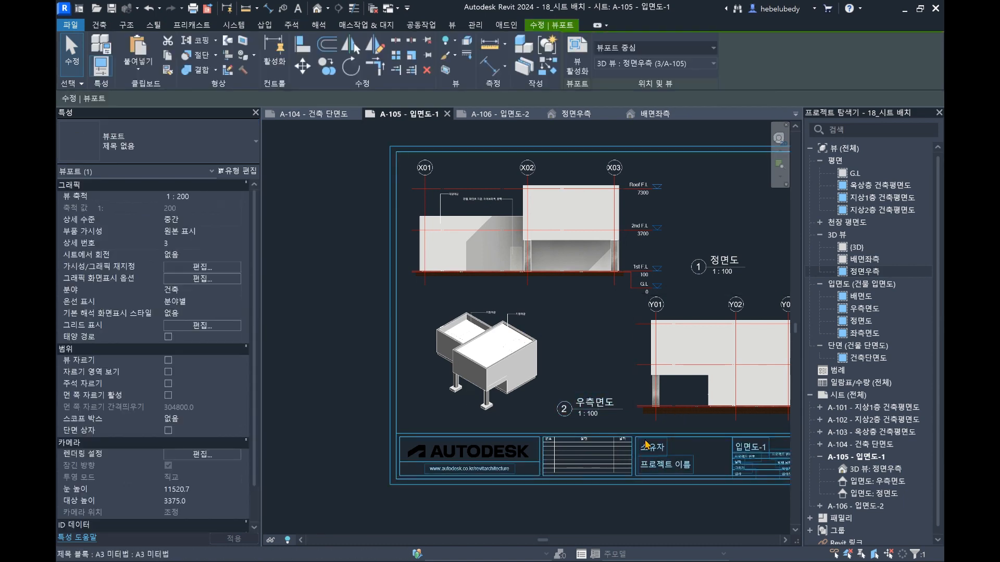
{"action": "key", "text": "Escape"}
{"action": "scroll", "coordinate": [648, 444], "scroll_direction": "down", "scroll_amount": 1}
{"action": "middle_click_drag", "start_coordinate": [651, 445], "coordinate": [515, 426]}
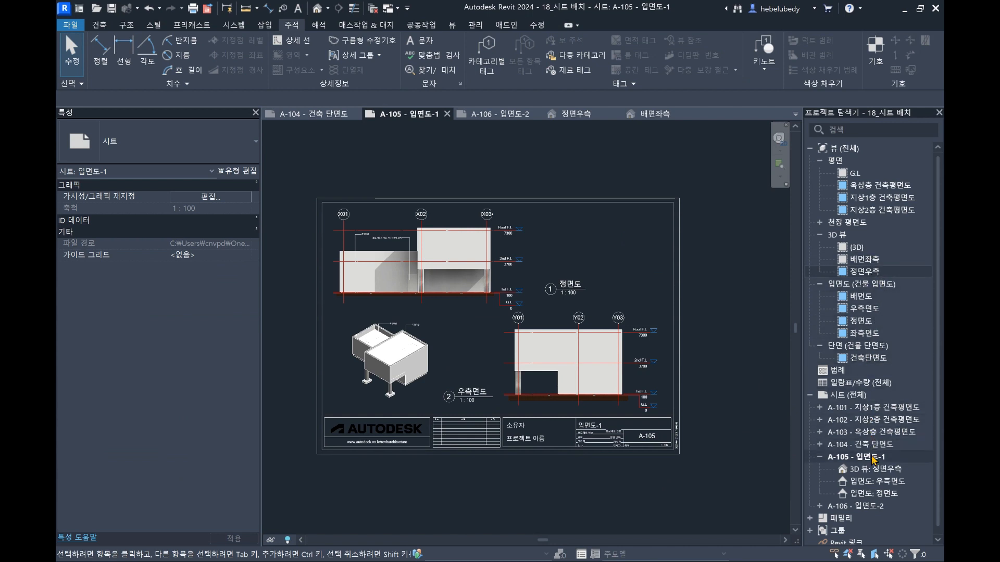
- Open sheet A-106 - 입면도-2 and place the 배면좌측 3D view in the empty area below the rear elevation
{"action": "double_click", "coordinate": [866, 507]}
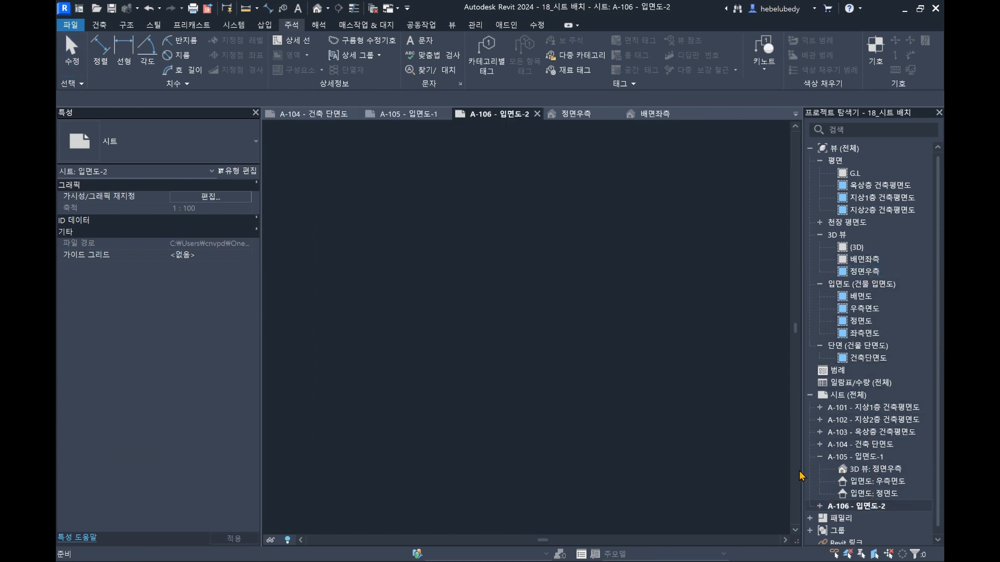
{"action": "left_click", "coordinate": [885, 261]}
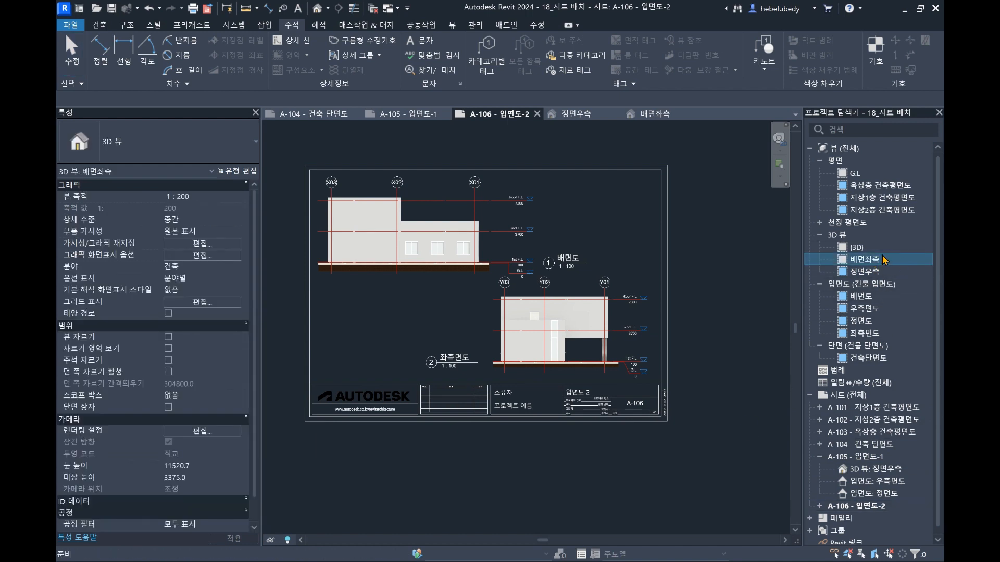
{"action": "left_click_drag", "start_coordinate": [375, 302], "coordinate": [373, 335]}
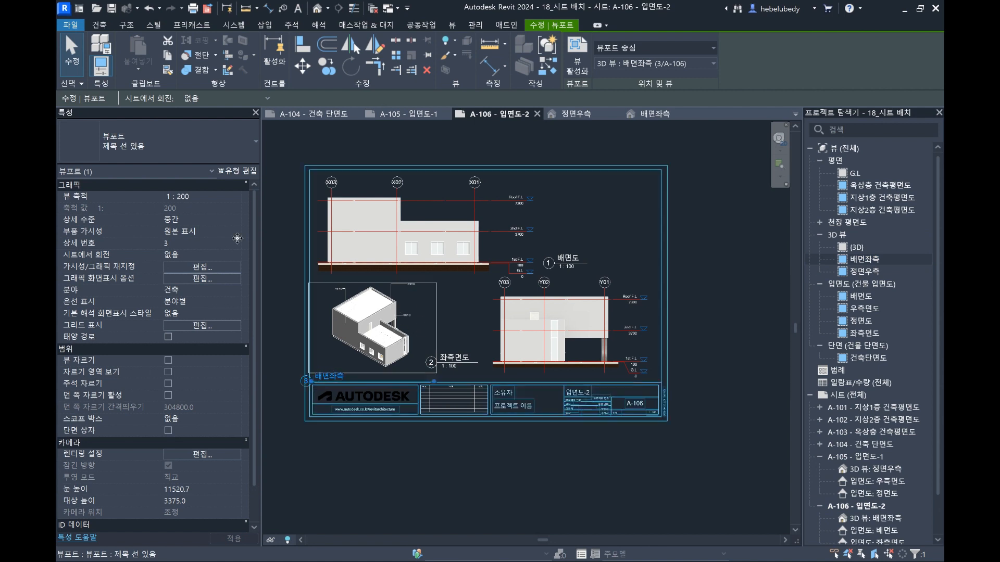
- Change the 배면좌측 viewport on sheet A-106 to the 제목 없음 type
{"action": "left_click", "coordinate": [149, 145]}
{"action": "left_click", "coordinate": [129, 230]}
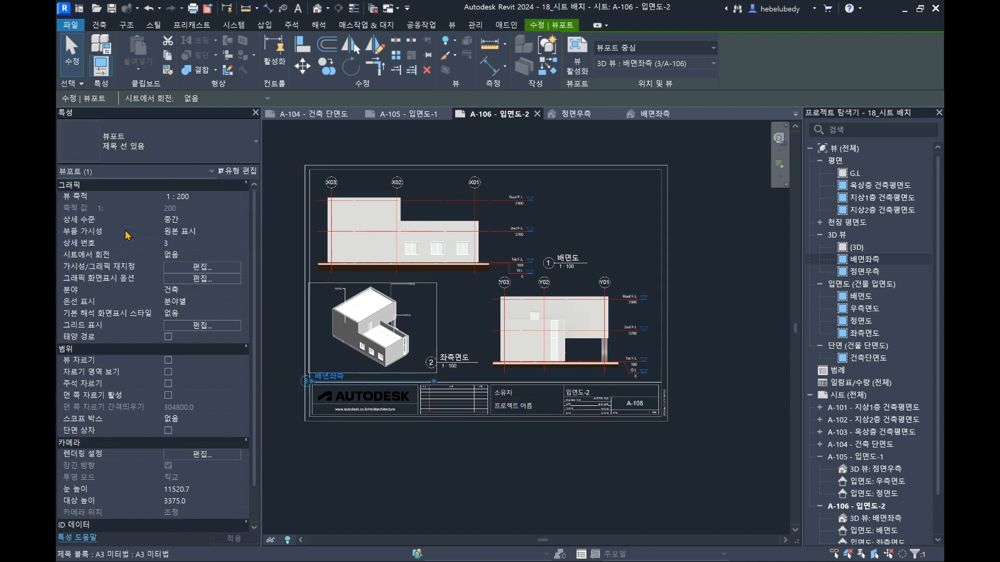
{"action": "left_click", "coordinate": [529, 491]}
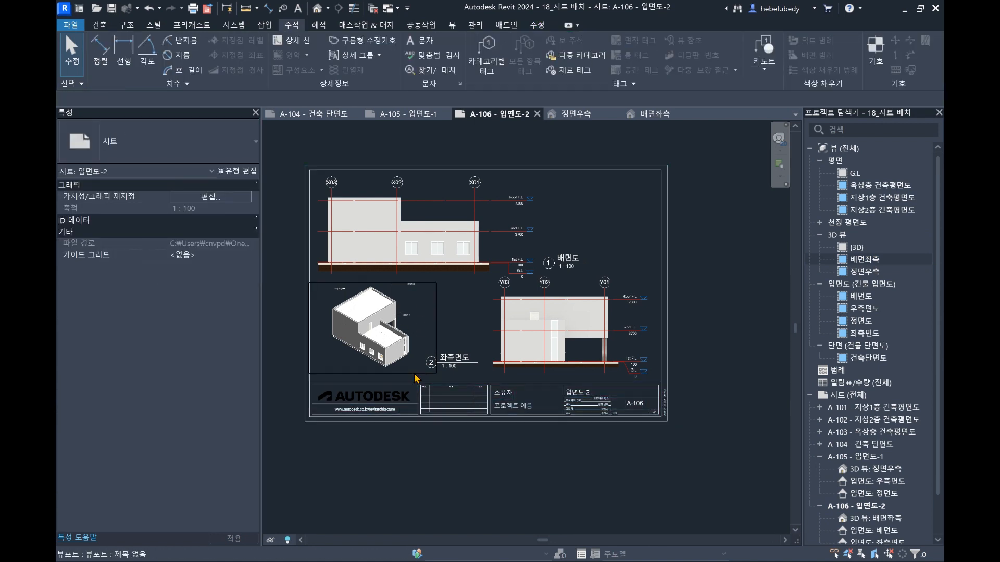
{"action": "scroll", "coordinate": [411, 376], "scroll_direction": "up", "scroll_amount": 2}
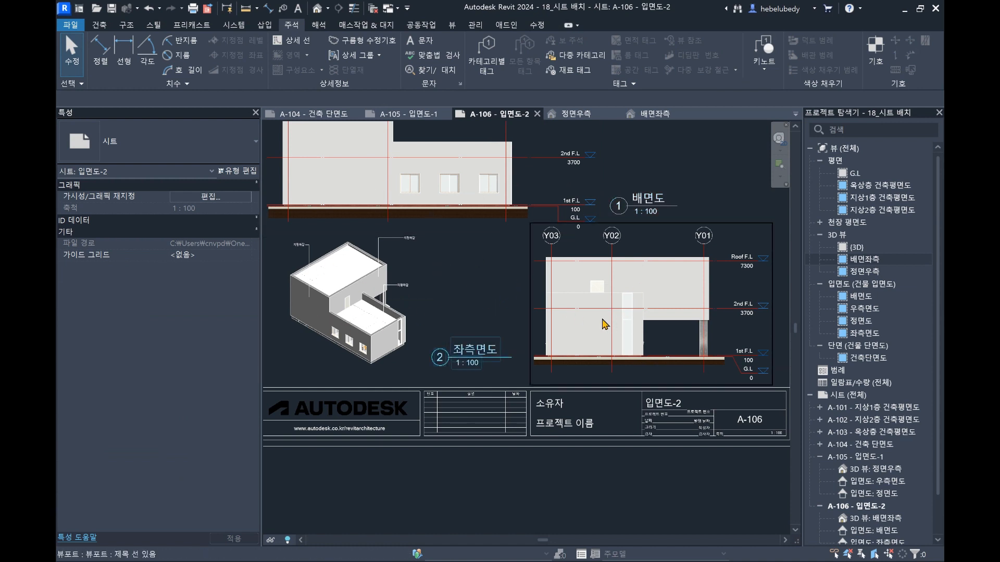
{"action": "scroll", "coordinate": [604, 323], "scroll_direction": "down", "scroll_amount": 1}
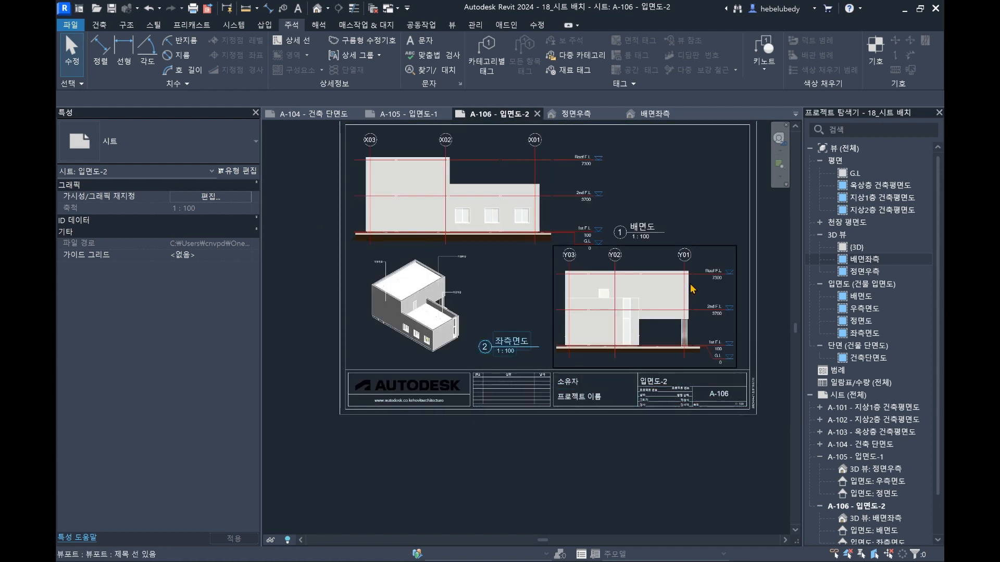
{"action": "middle_click_drag", "start_coordinate": [667, 343], "coordinate": [643, 368]}
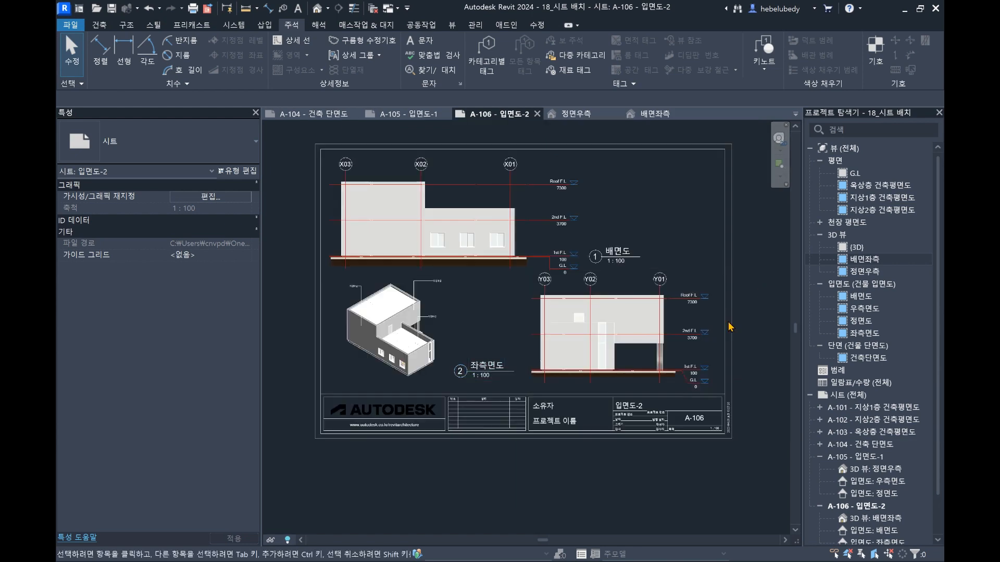
- Review the 지상1층 건축평면도 floor plan and its sheet A-101
{"action": "left_click", "coordinate": [832, 258]}
{"action": "double_click", "coordinate": [882, 198]}
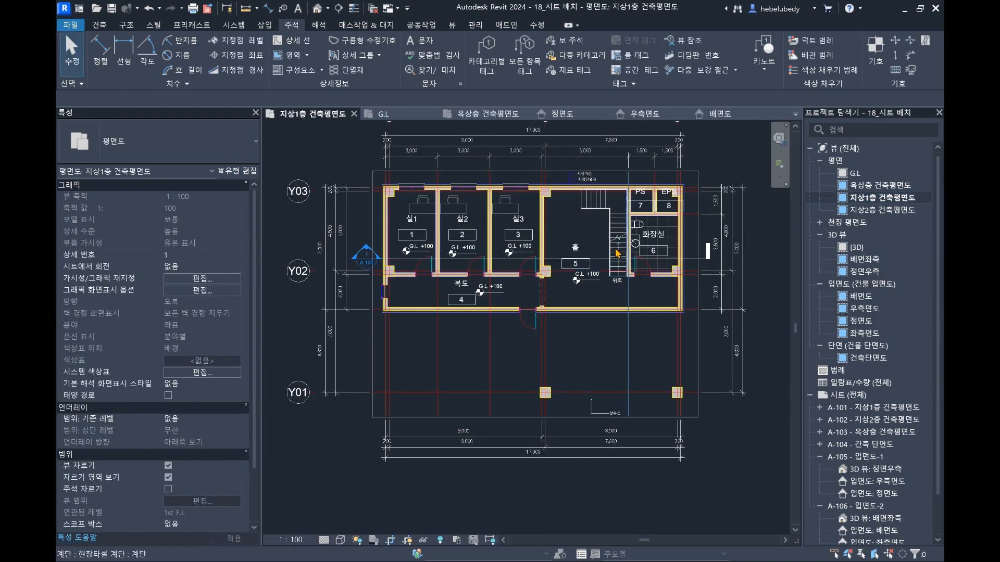
{"action": "scroll", "coordinate": [599, 219], "scroll_direction": "down", "scroll_amount": 3}
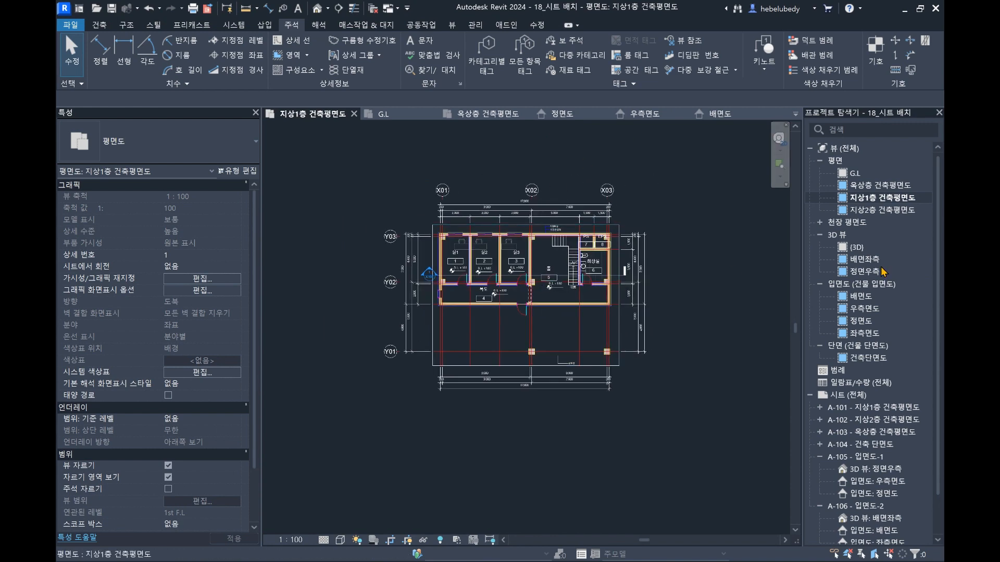
{"action": "double_click", "coordinate": [892, 407]}
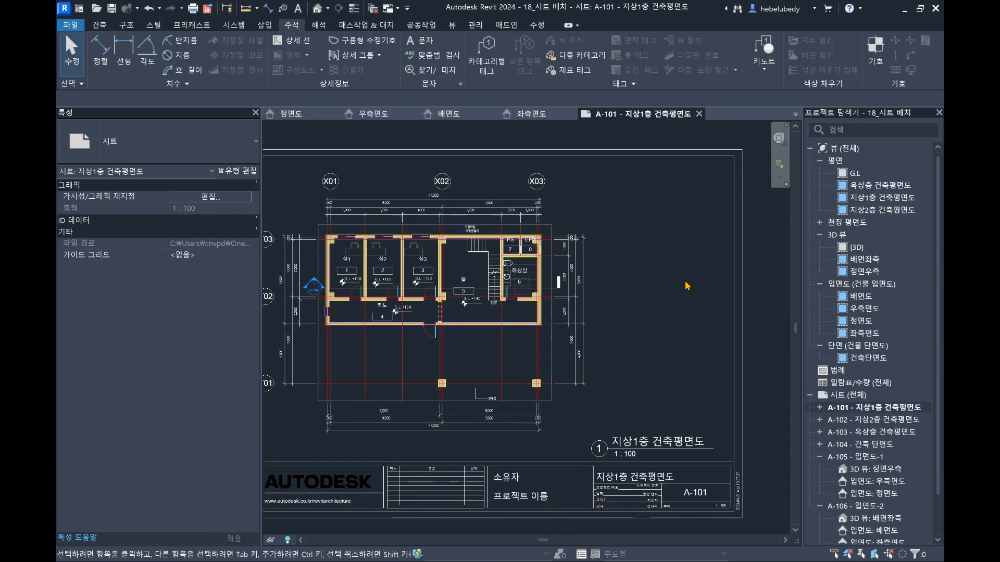
- Open the {3D} view, orient it to the 지상1층 건축평면도 floor plan and tilt it into an angled first-floor cutaway
{"action": "double_click", "coordinate": [856, 248]}
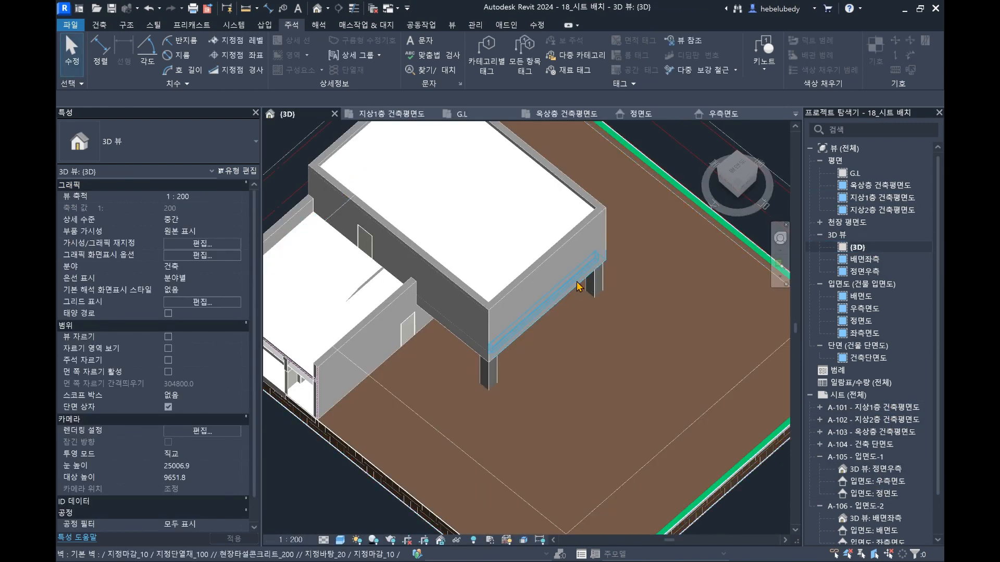
{"action": "right_click", "coordinate": [739, 185]}
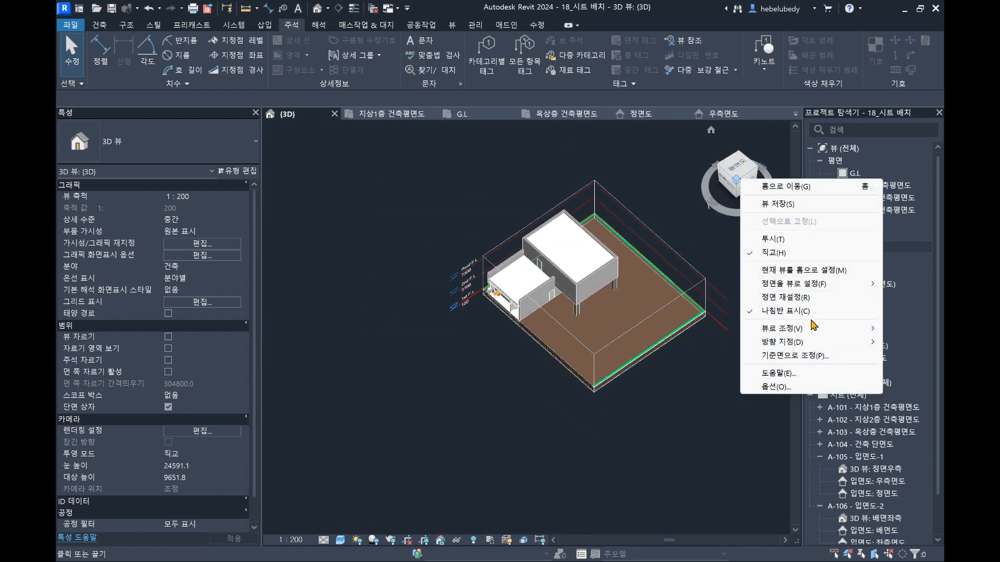
{"action": "mouse_move", "coordinate": [814, 328]}
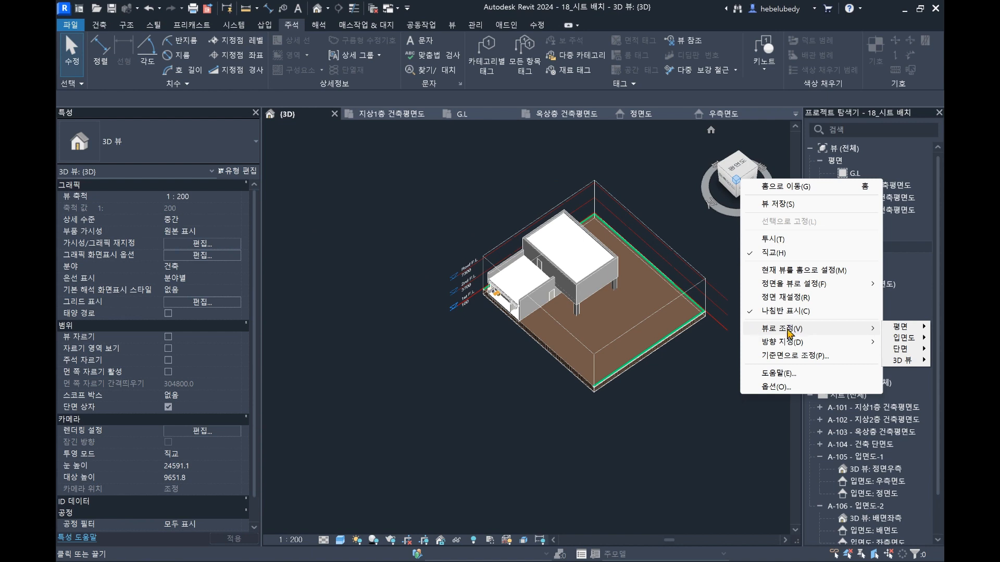
{"action": "mouse_move", "coordinate": [905, 332]}
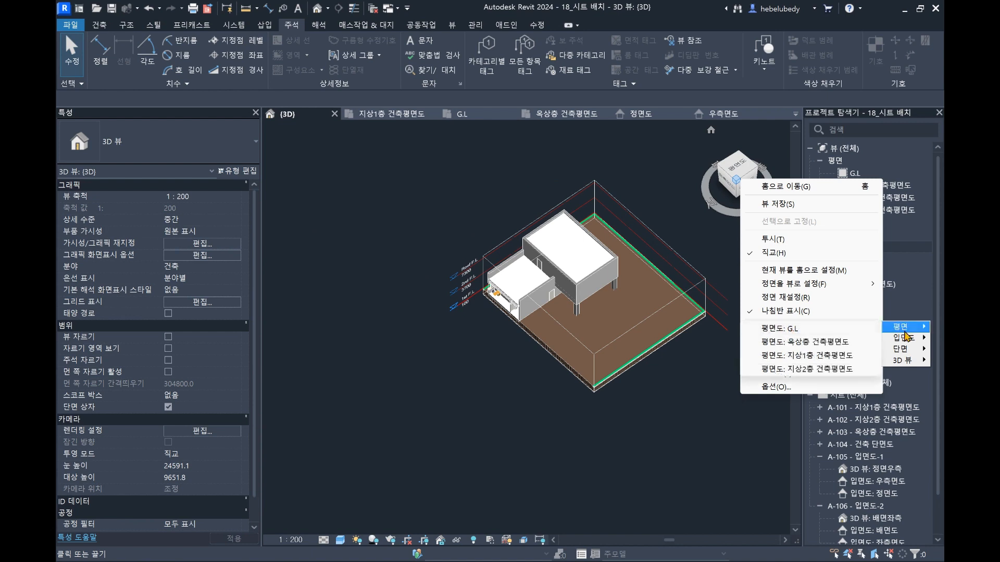
{"action": "left_click", "coordinate": [817, 359]}
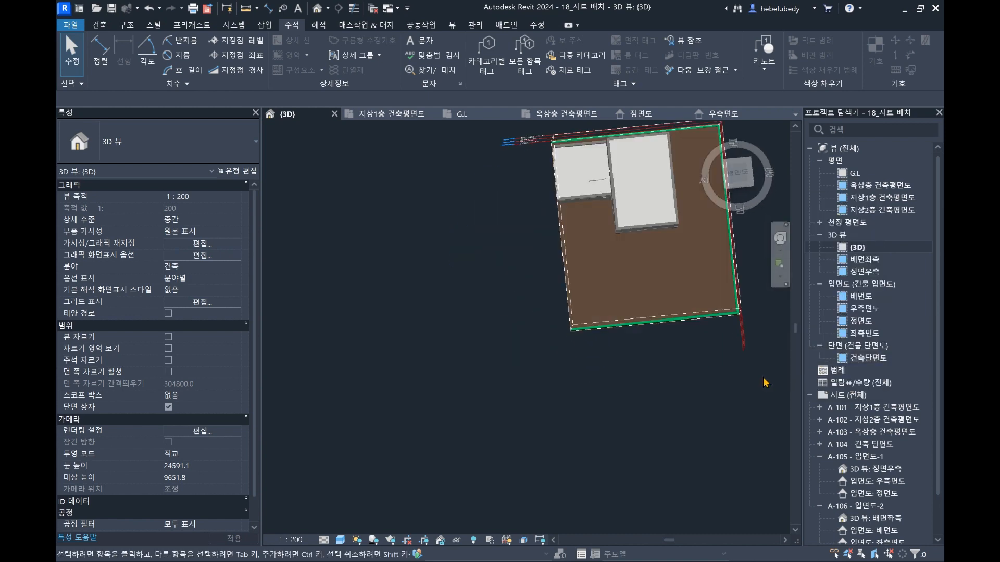
{"action": "middle_click_drag", "start_coordinate": [493, 409], "coordinate": [592, 402], "text": "shift"}
{"action": "scroll", "coordinate": [502, 354], "scroll_direction": "up", "scroll_amount": 4}
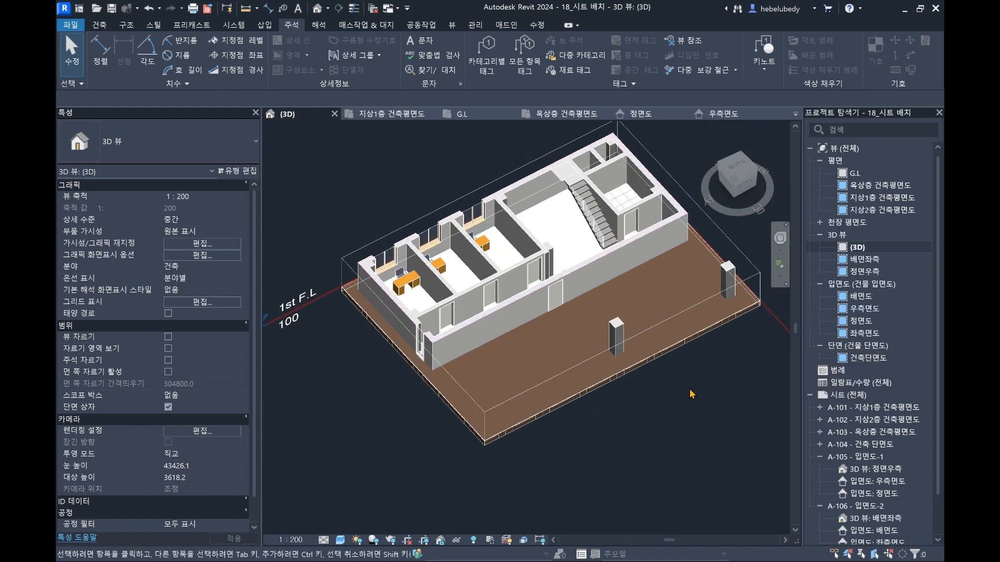
- Examine the first-floor cutaway in the {3D} view from low and high angles, including the rooms, stair and columns
{"action": "middle_click_drag", "start_coordinate": [691, 394], "coordinate": [525, 384], "text": "shift"}
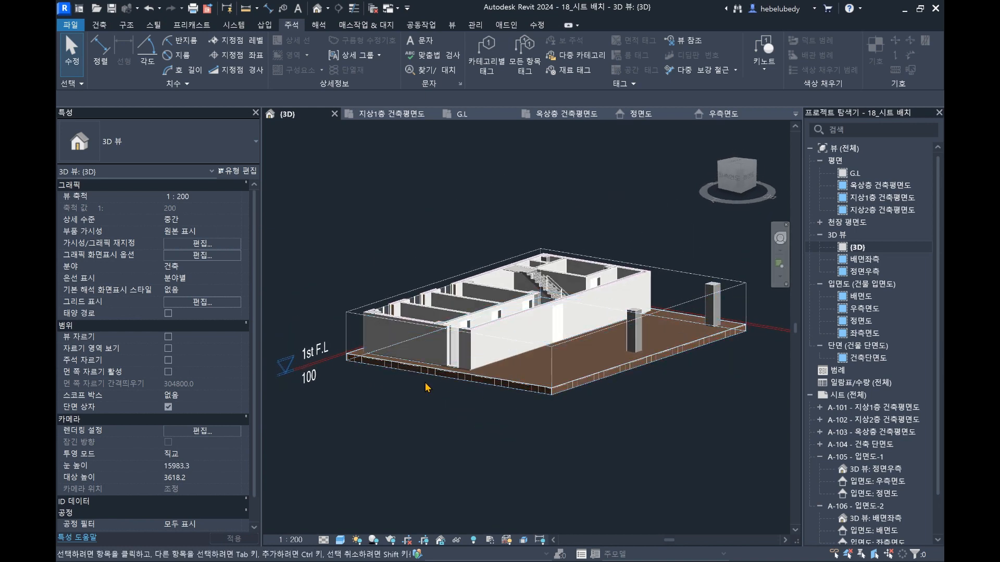
{"action": "scroll", "coordinate": [386, 364], "scroll_direction": "up", "scroll_amount": 4}
{"action": "scroll", "coordinate": [443, 321], "scroll_direction": "down", "scroll_amount": 5}
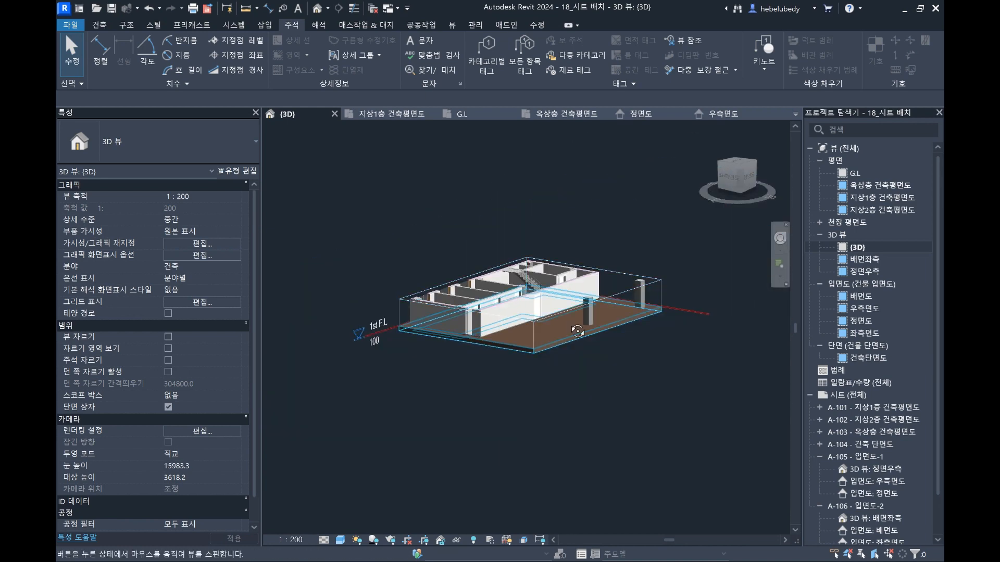
{"action": "middle_click_drag", "start_coordinate": [576, 331], "coordinate": [571, 373], "text": "shift"}
{"action": "scroll", "coordinate": [539, 242], "scroll_direction": "up", "scroll_amount": 4}
{"action": "left_click", "coordinate": [745, 186]}
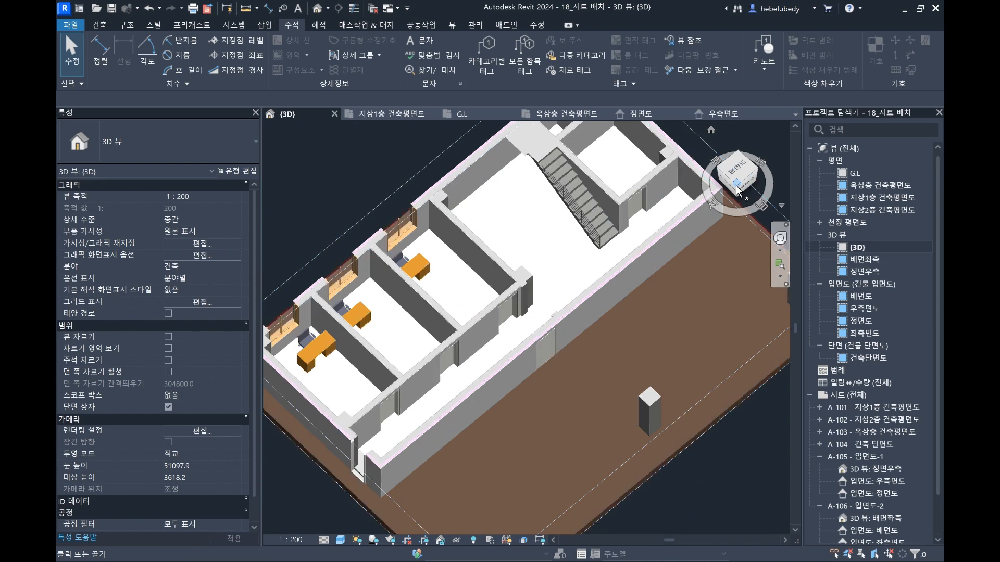
{"action": "middle_click_drag", "start_coordinate": [616, 360], "coordinate": [611, 431], "text": "shift"}
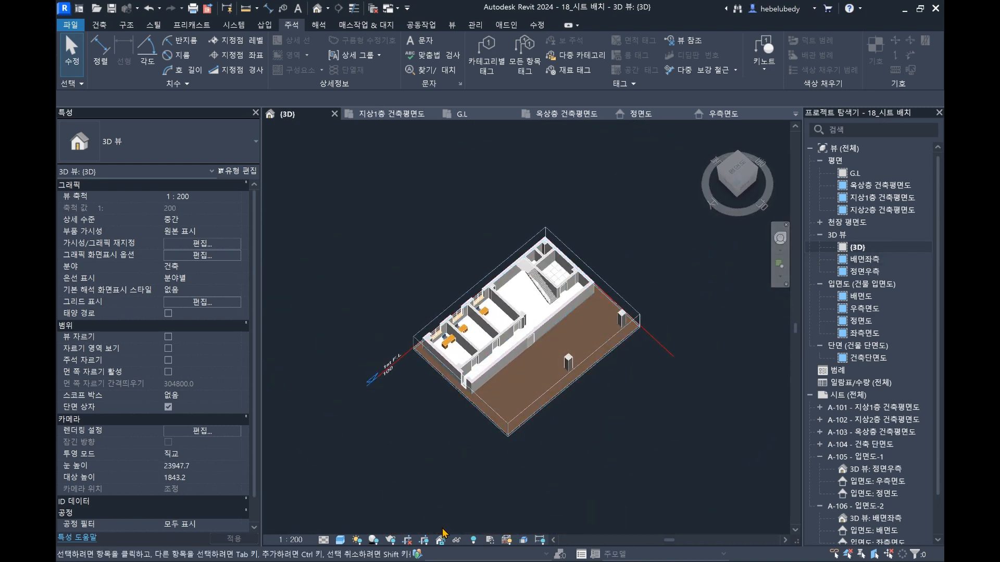
{"action": "scroll", "coordinate": [545, 315], "scroll_direction": "up", "scroll_amount": 3}
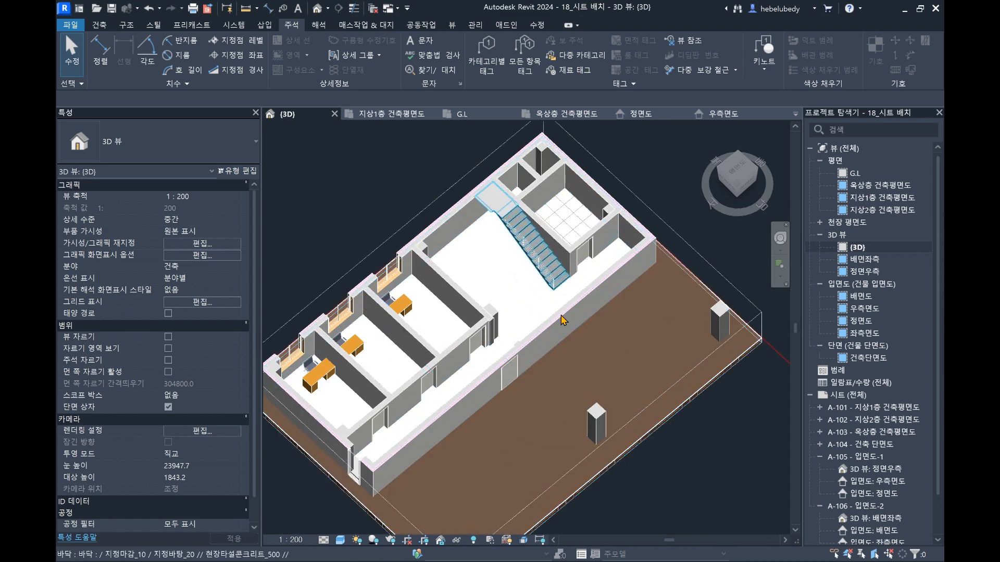
{"action": "middle_click_drag", "start_coordinate": [696, 330], "coordinate": [710, 307], "text": "shift"}
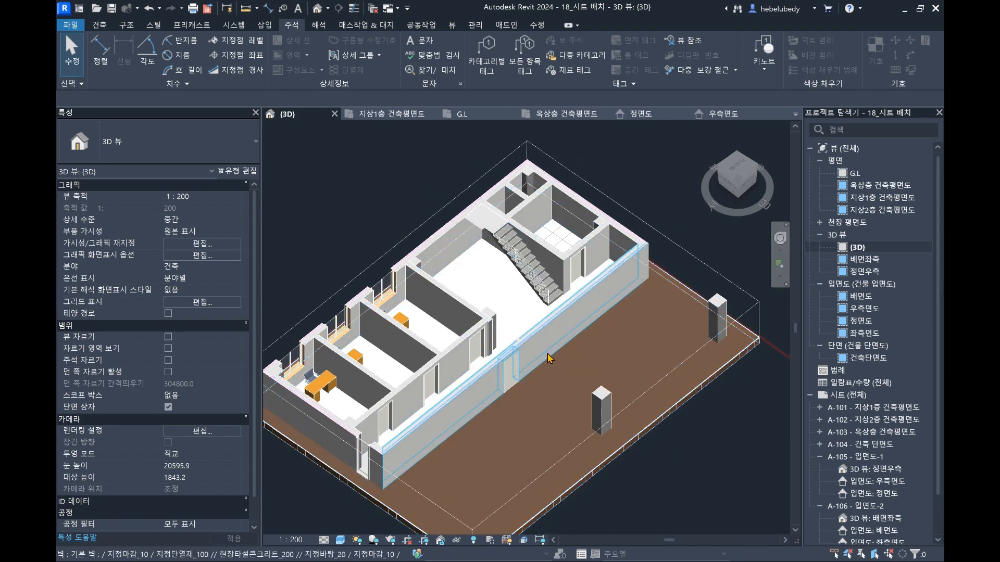
- Orient the {3D} view to the 건축단면도 section, turn it to an angled view and set its projection mode to 투시도
{"action": "right_click", "coordinate": [741, 189]}
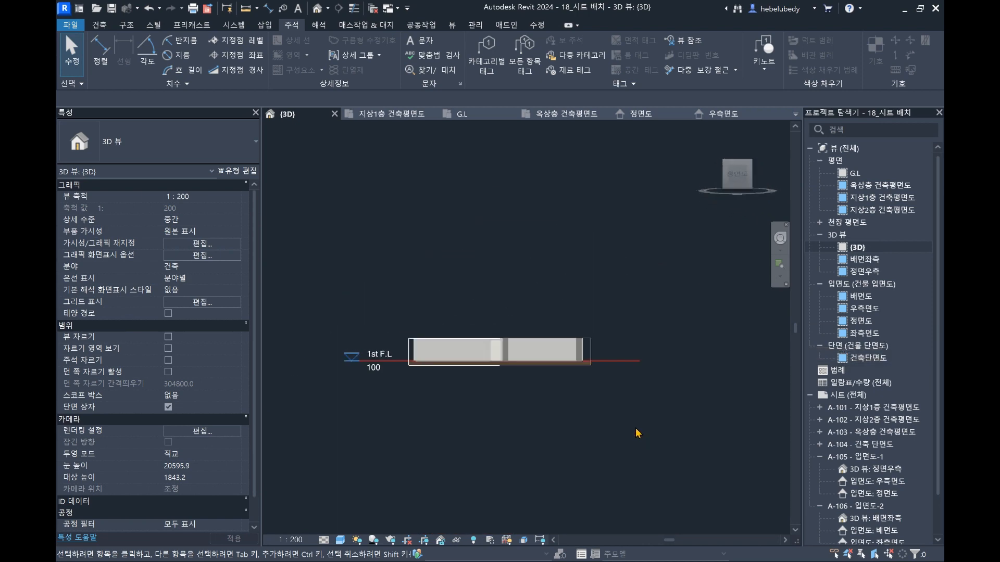
{"action": "scroll", "coordinate": [520, 351], "scroll_direction": "up", "scroll_amount": 3}
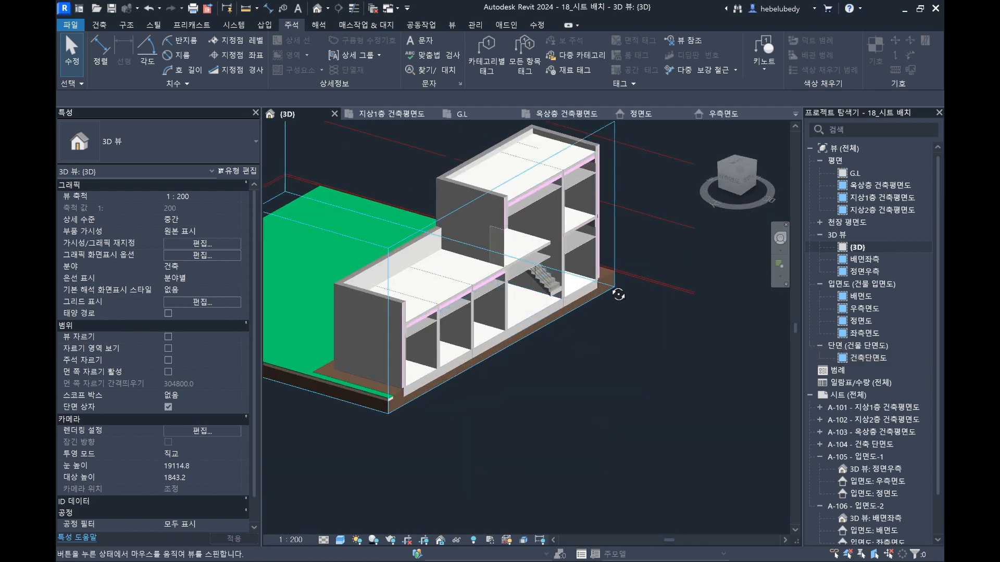
{"action": "middle_click_drag", "start_coordinate": [520, 351], "coordinate": [659, 413], "text": "shift"}
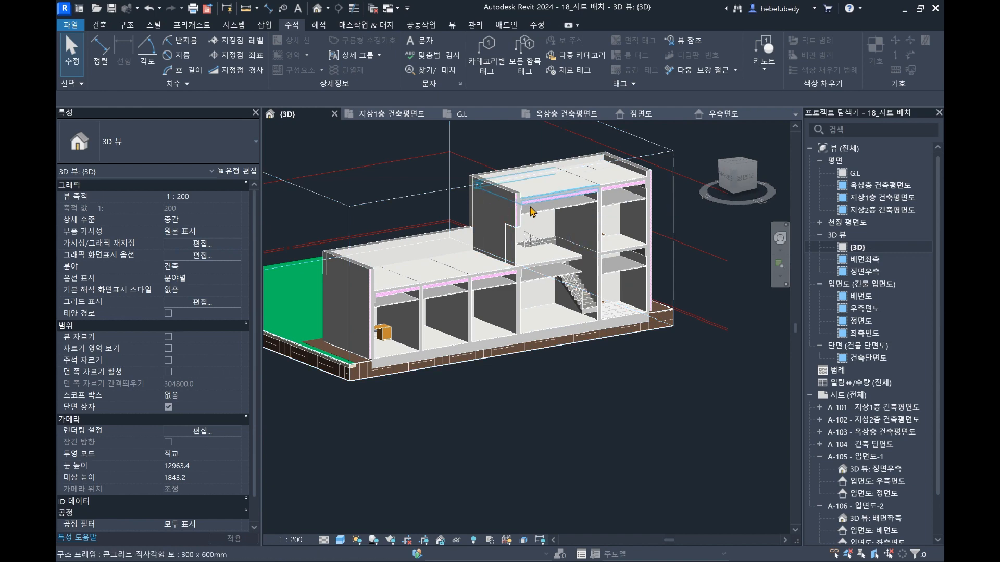
{"action": "scroll", "coordinate": [186, 337], "scroll_direction": "down", "scroll_amount": 1}
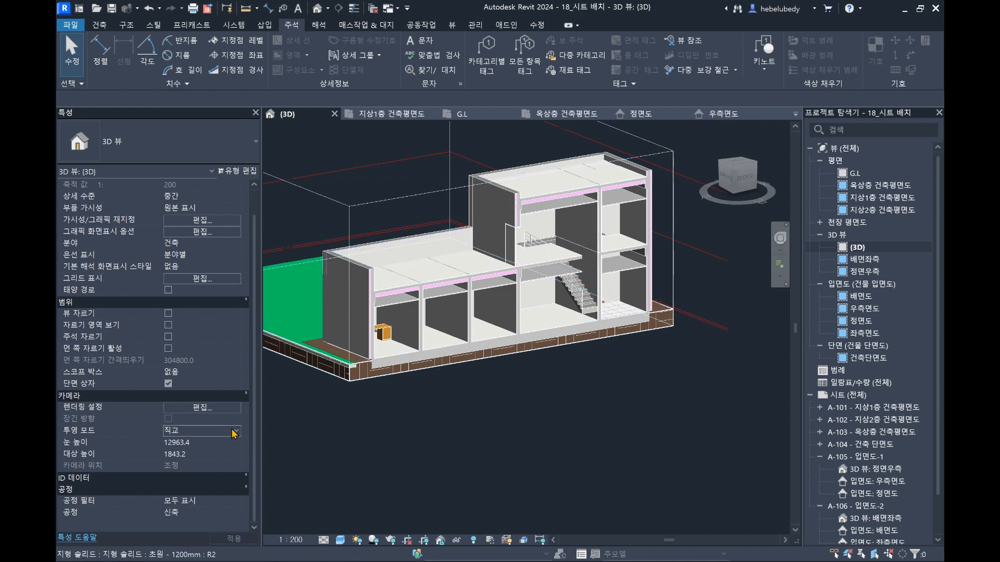
{"action": "left_click", "coordinate": [172, 452]}
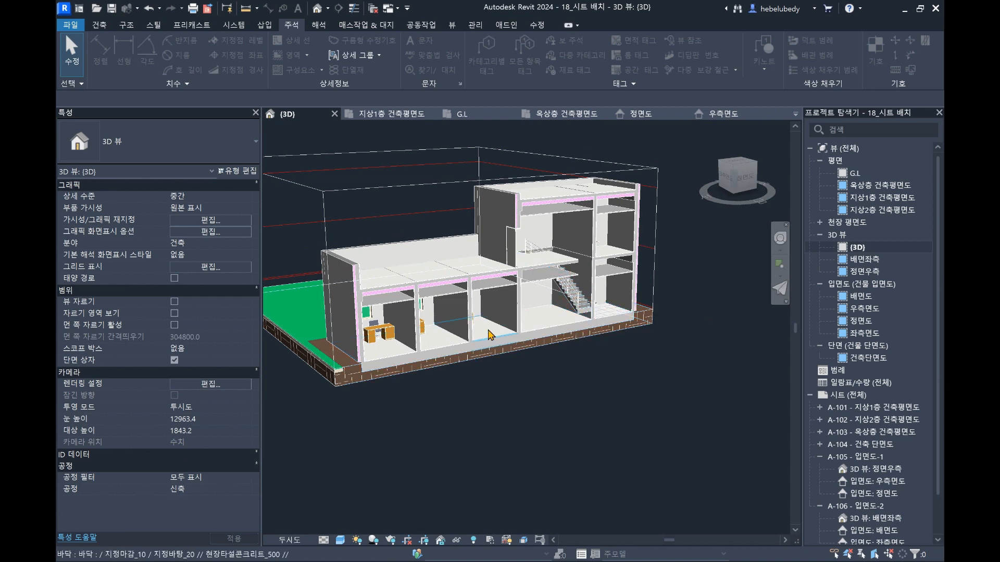
- Examine the stair, its railing and the surrounding ceiling and slab in the perspective section cutaway from below and above
{"action": "scroll", "coordinate": [490, 335], "scroll_direction": "up", "scroll_amount": 10}
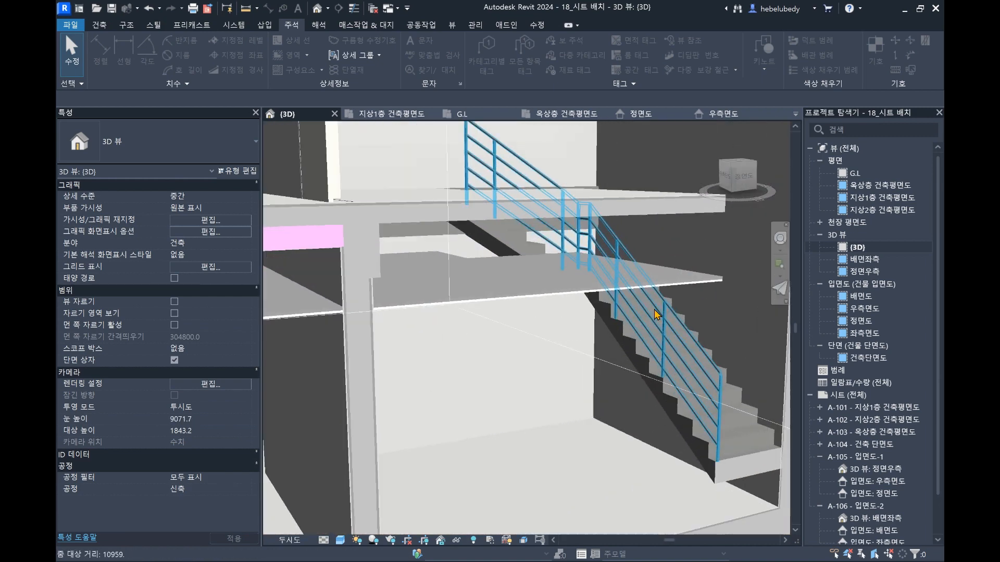
{"action": "scroll", "coordinate": [569, 279], "scroll_direction": "up", "scroll_amount": 5}
{"action": "left_click", "coordinate": [529, 201]}
{"action": "scroll", "coordinate": [576, 326], "scroll_direction": "up", "scroll_amount": 5}
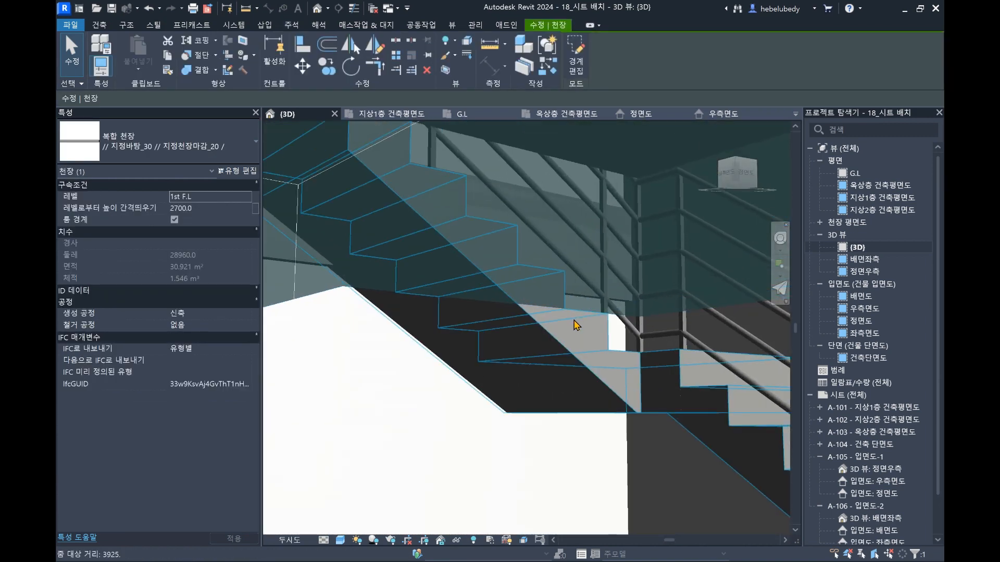
{"action": "scroll", "coordinate": [575, 324], "scroll_direction": "up", "scroll_amount": 1}
{"action": "middle_click_drag", "start_coordinate": [575, 324], "coordinate": [542, 308]}
{"action": "left_click", "coordinate": [556, 287]}
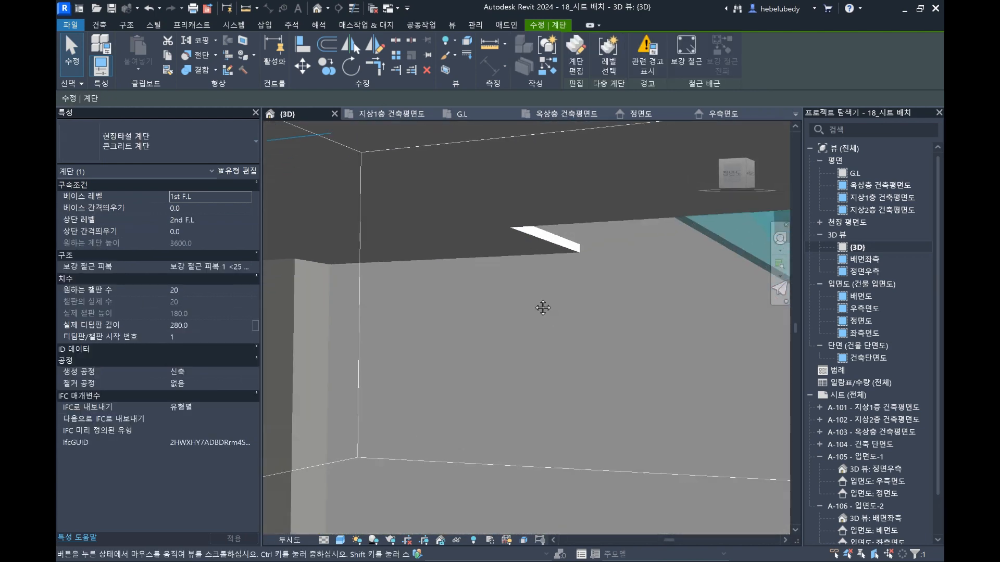
{"action": "scroll", "coordinate": [542, 308], "scroll_direction": "down", "scroll_amount": 8}
{"action": "middle_click_drag", "start_coordinate": [621, 286], "coordinate": [655, 351], "text": "shift"}
{"action": "scroll", "coordinate": [736, 293], "scroll_direction": "down", "scroll_amount": 6}
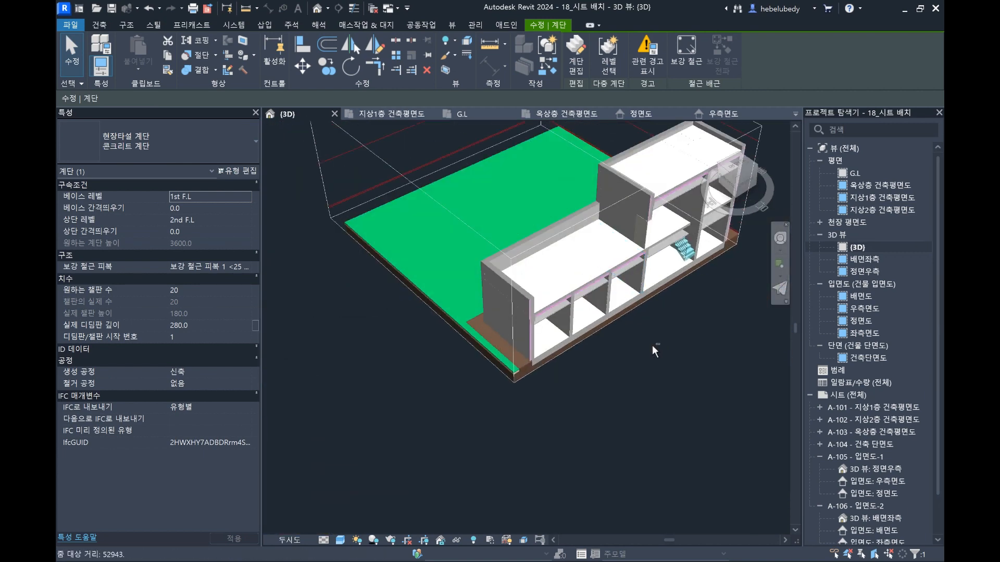
{"action": "scroll", "coordinate": [655, 351], "scroll_direction": "up", "scroll_amount": 3}
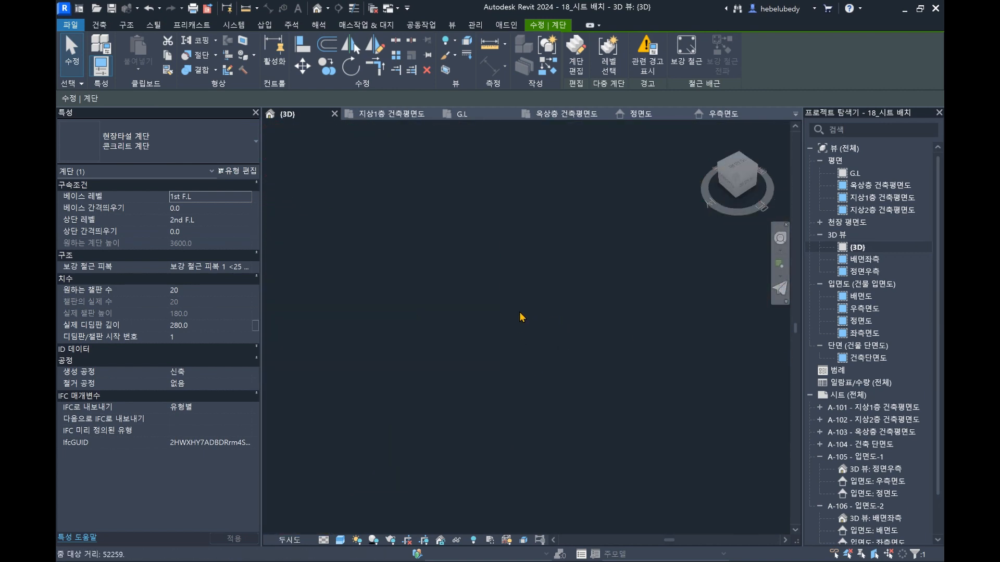
{"action": "scroll", "coordinate": [564, 325], "scroll_direction": "up", "scroll_amount": 12}
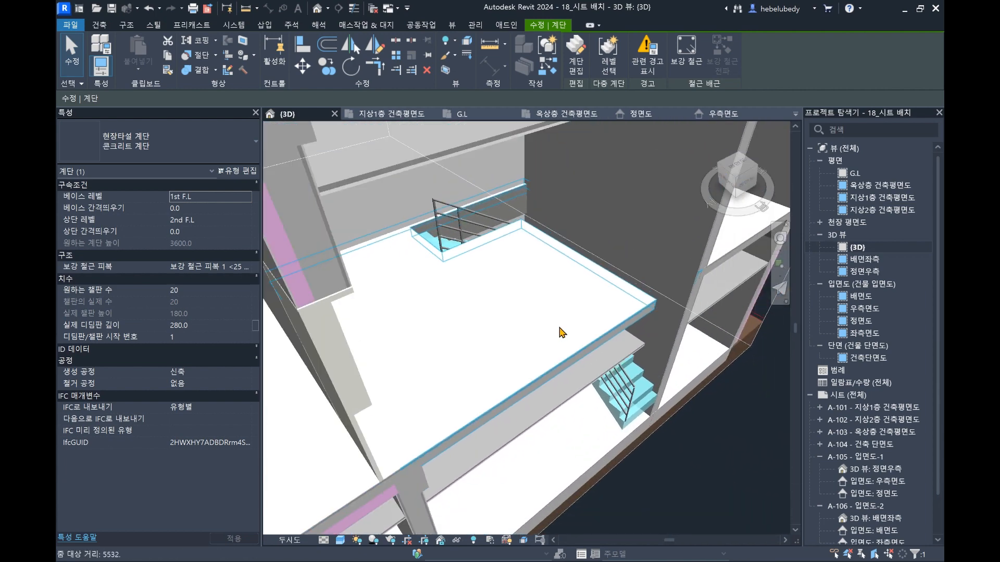
{"action": "scroll", "coordinate": [565, 335], "scroll_direction": "down", "scroll_amount": 8}
{"action": "middle_click_drag", "start_coordinate": [565, 335], "coordinate": [598, 395], "text": "shift"}
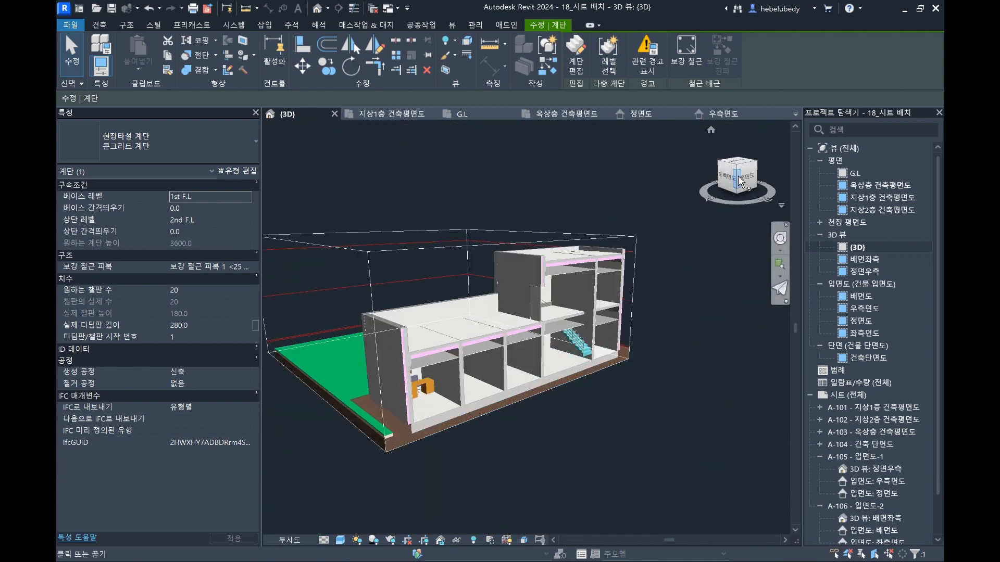
- Examine the section cutaway from a low corner angle and straight from the front, clearing the stair selection
{"action": "left_click", "coordinate": [740, 181]}
{"action": "scroll", "coordinate": [650, 293], "scroll_direction": "down", "scroll_amount": 8}
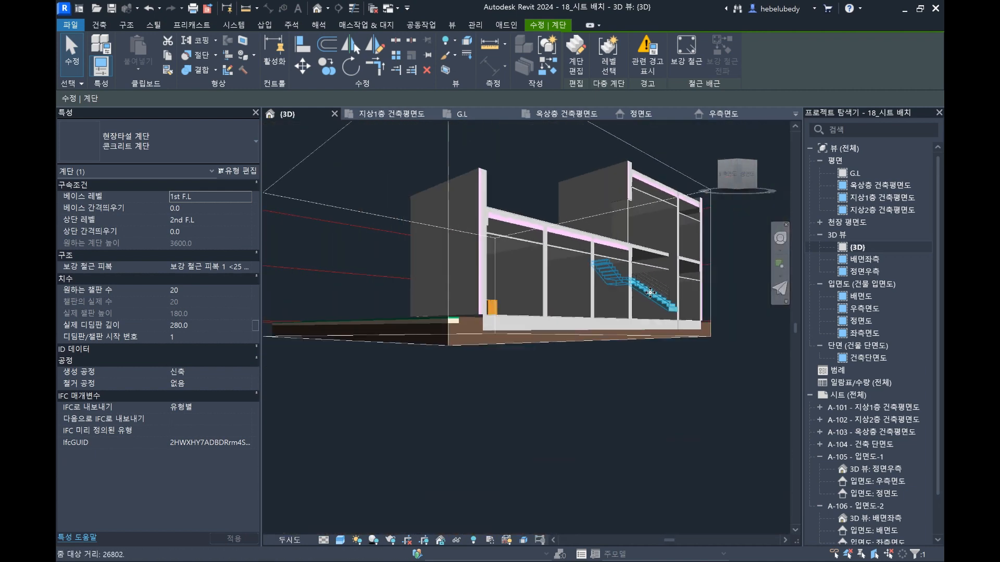
{"action": "middle_click_drag", "start_coordinate": [649, 293], "coordinate": [647, 313], "text": "shift"}
{"action": "scroll", "coordinate": [690, 360], "scroll_direction": "up", "scroll_amount": 2}
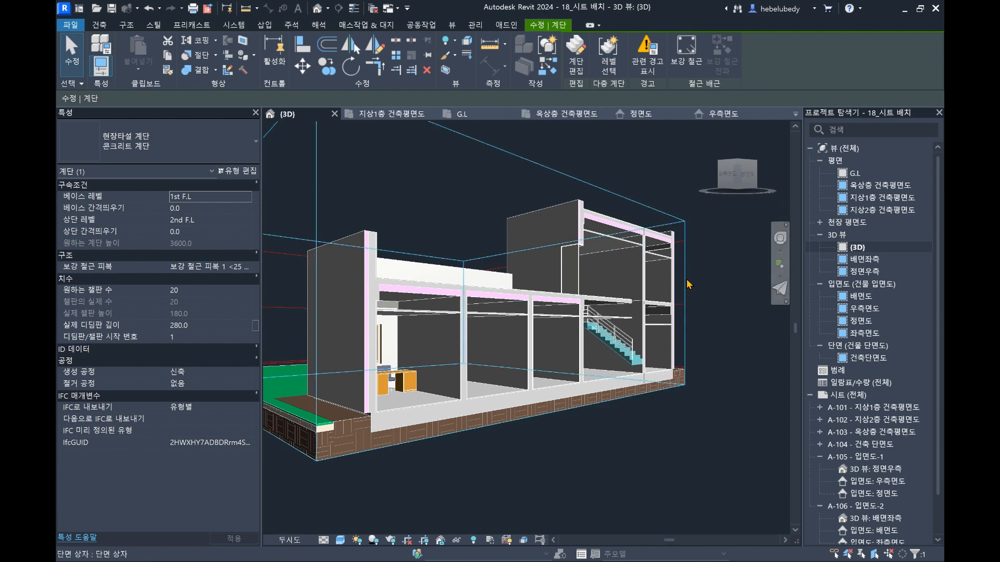
{"action": "middle_click_drag", "start_coordinate": [620, 360], "coordinate": [532, 373], "text": "shift"}
{"action": "left_click", "coordinate": [740, 178]}
{"action": "scroll", "coordinate": [582, 323], "scroll_direction": "down", "scroll_amount": 8}
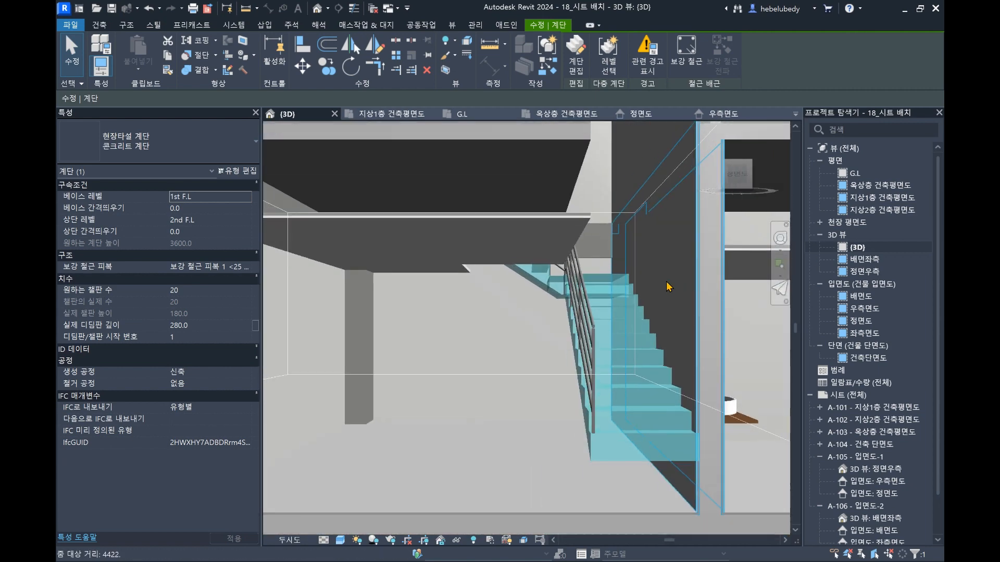
{"action": "key", "text": "Escape"}
{"action": "middle_click_drag", "start_coordinate": [582, 322], "coordinate": [504, 354]}
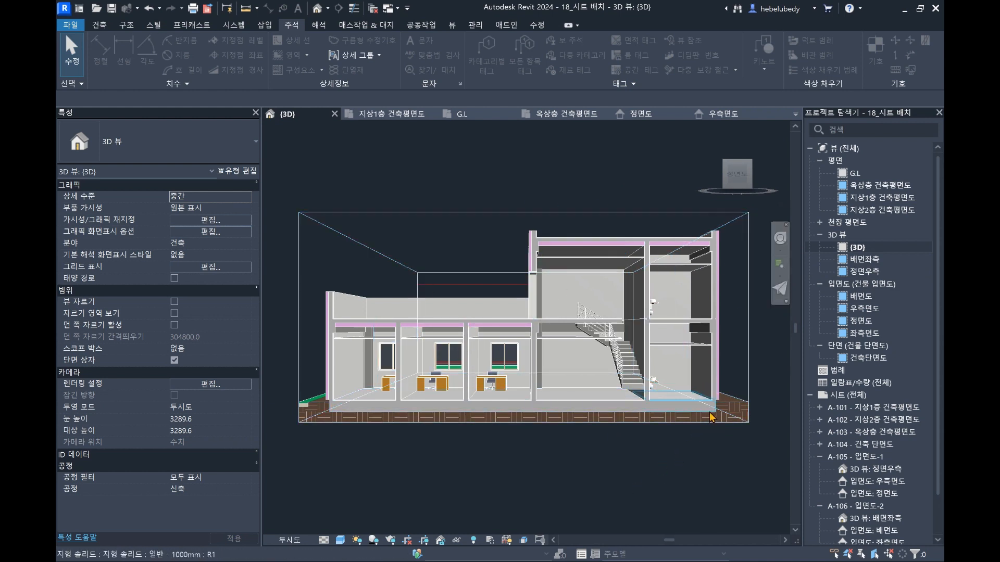
- Inspect the first-floor partition wall between the offices and the exterior end wall of the cutaway, and clear the selection
{"action": "middle_click_drag", "start_coordinate": [652, 326], "coordinate": [625, 172], "text": "shift"}
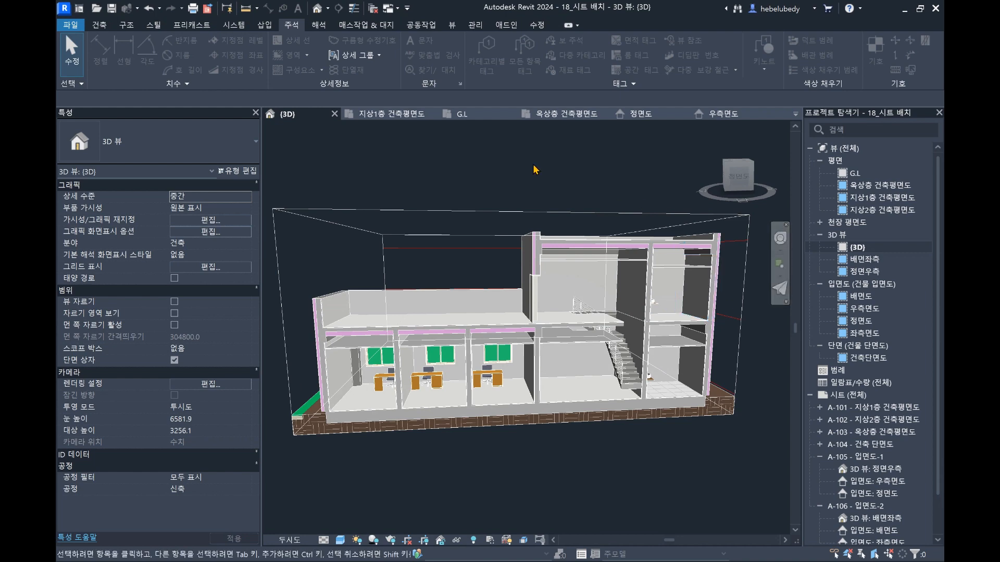
{"action": "scroll", "coordinate": [546, 343], "scroll_direction": "up", "scroll_amount": 3}
{"action": "middle_click_drag", "start_coordinate": [706, 337], "coordinate": [939, 329]}
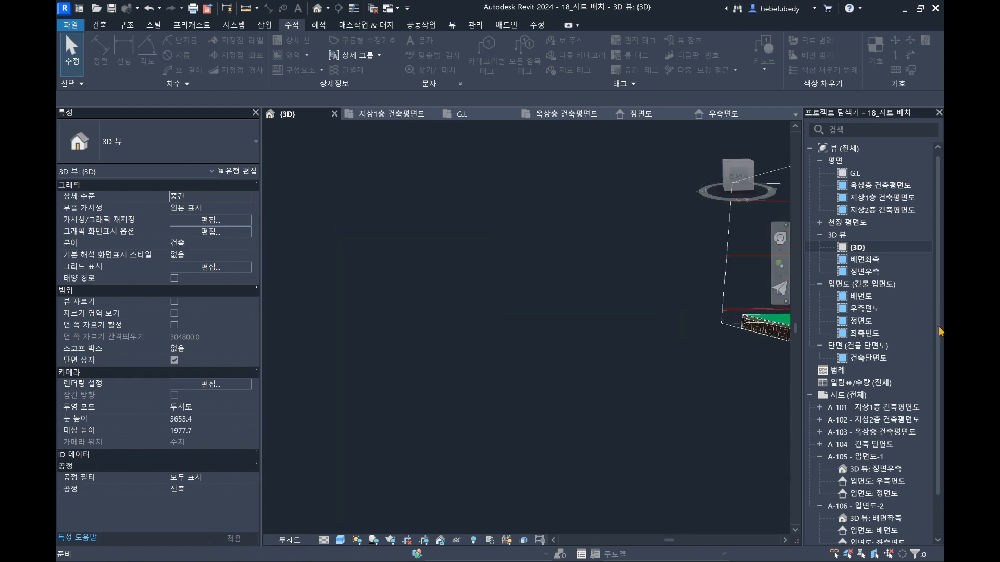
{"action": "middle_click_drag", "start_coordinate": [656, 346], "coordinate": [484, 347]}
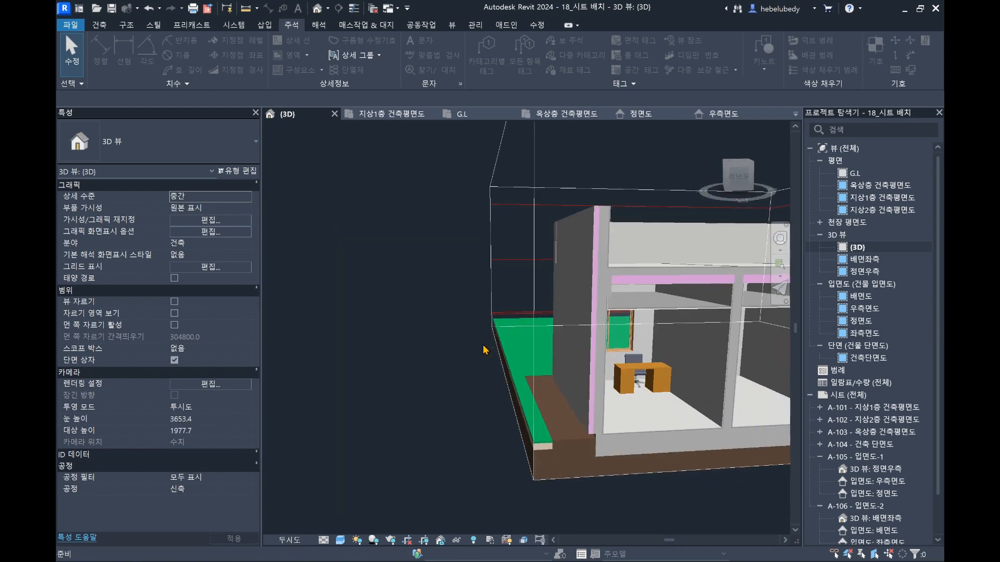
{"action": "left_click", "coordinate": [677, 278]}
{"action": "left_click", "coordinate": [728, 359]}
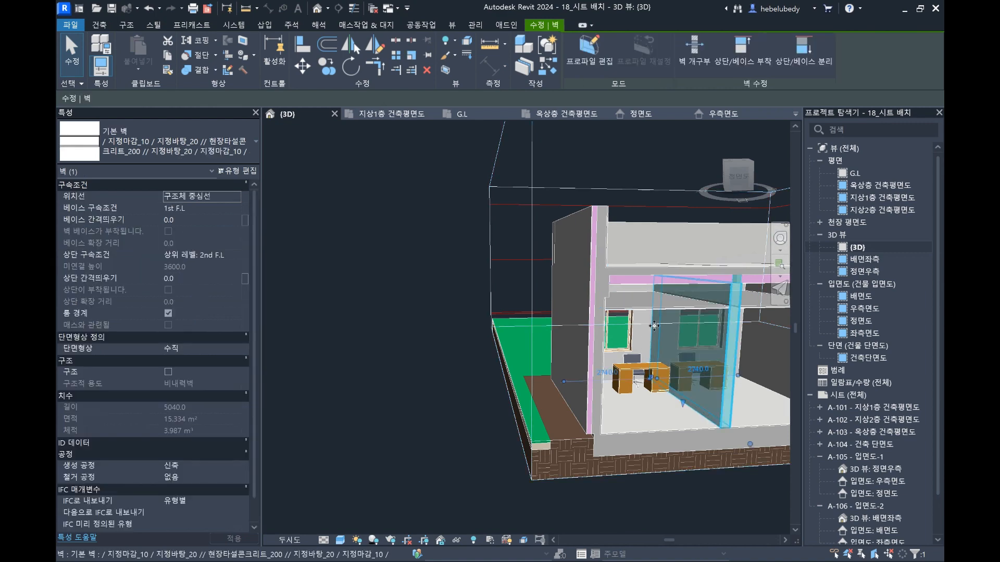
{"action": "scroll", "coordinate": [677, 313], "scroll_direction": "down", "scroll_amount": 3}
{"action": "left_click", "coordinate": [683, 279]}
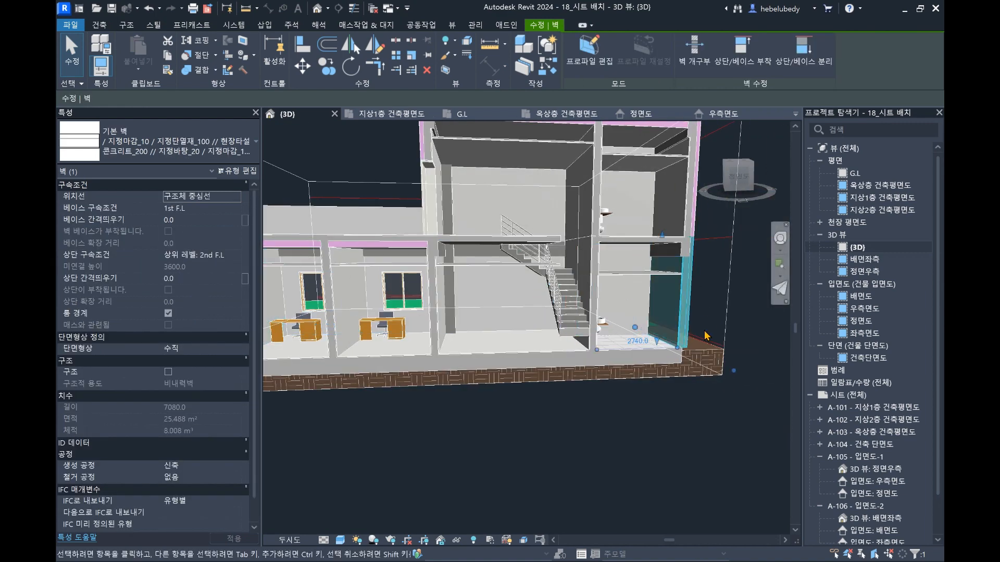
{"action": "left_click", "coordinate": [700, 302]}
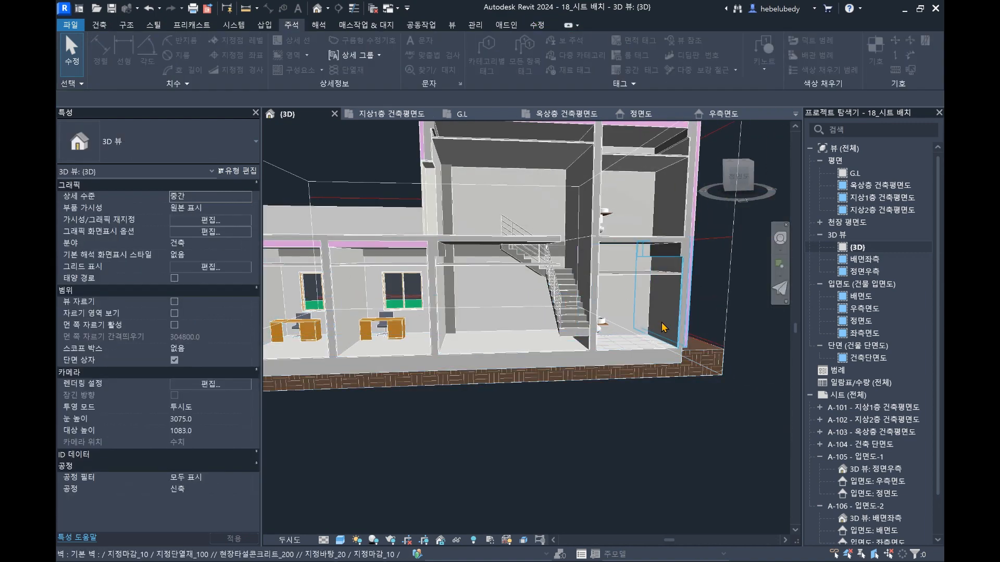
- Examine the cut second-floor slabs beside the stair from raised close-up angles, selecting the slab above the stair hall
{"action": "scroll", "coordinate": [668, 332], "scroll_direction": "down", "scroll_amount": 3}
{"action": "middle_click_drag", "start_coordinate": [668, 331], "coordinate": [705, 404], "text": "shift"}
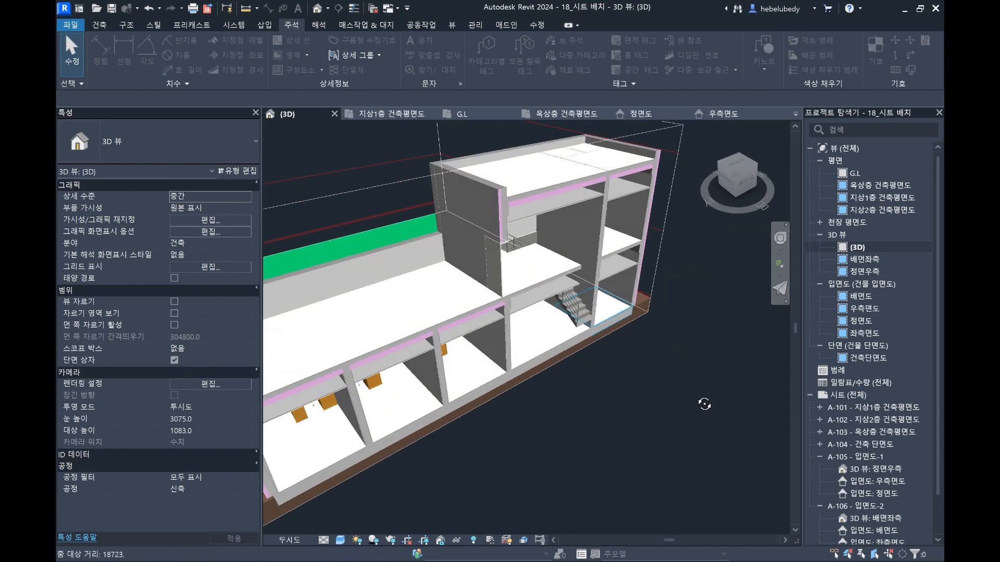
{"action": "scroll", "coordinate": [595, 333], "scroll_direction": "up", "scroll_amount": 2}
{"action": "middle_click_drag", "start_coordinate": [595, 333], "coordinate": [555, 328], "text": "shift"}
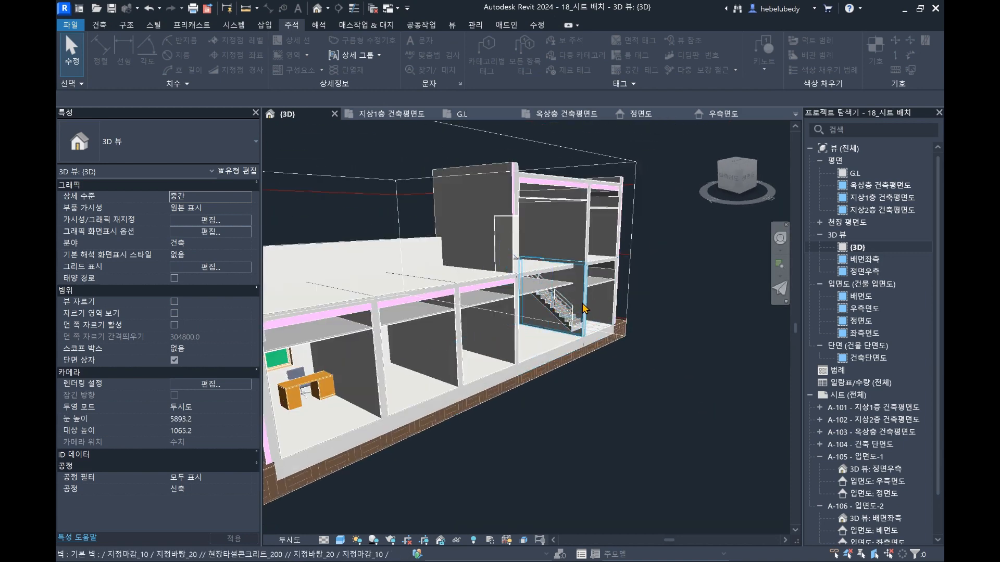
{"action": "scroll", "coordinate": [590, 307], "scroll_direction": "up", "scroll_amount": 5}
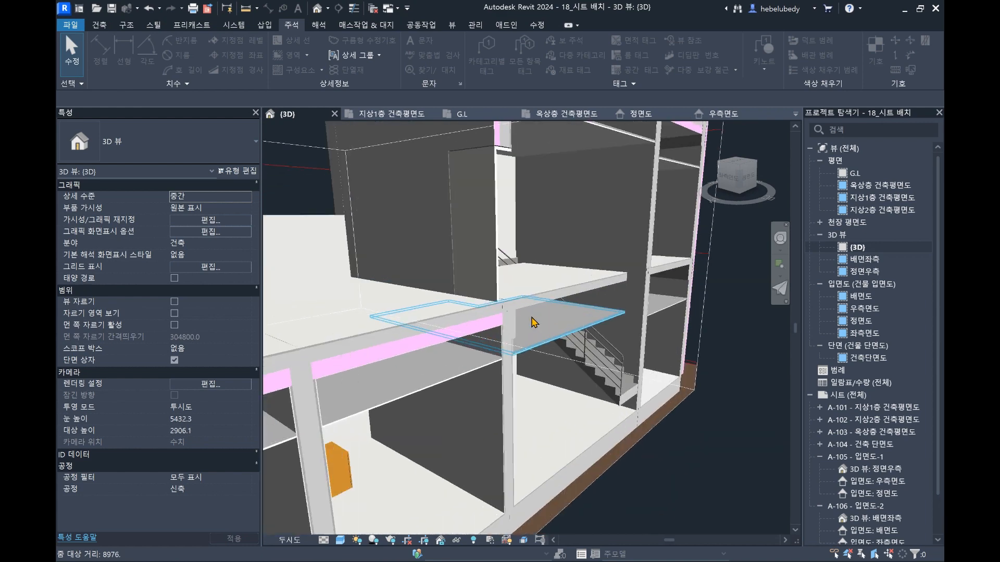
{"action": "scroll", "coordinate": [504, 328], "scroll_direction": "up", "scroll_amount": 4}
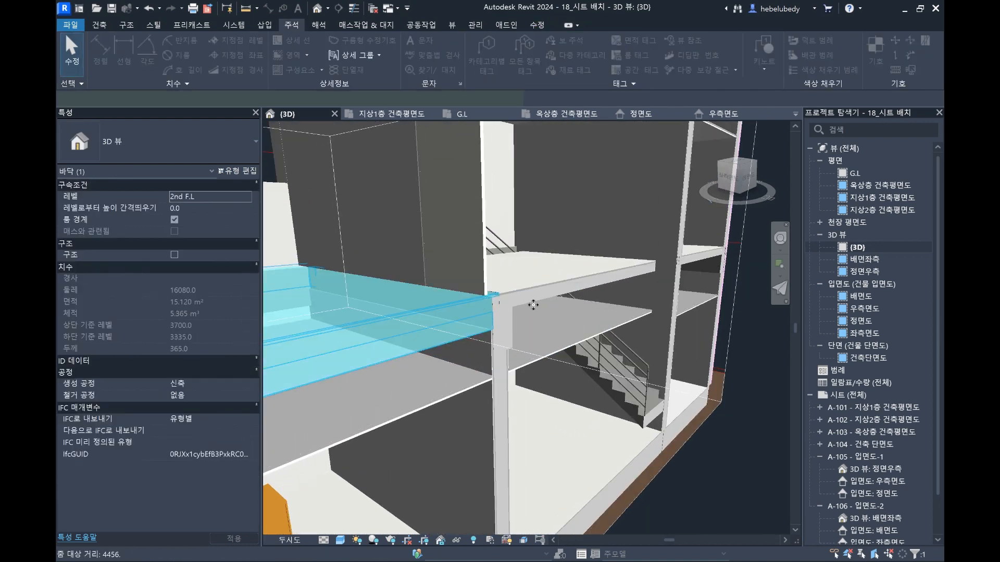
{"action": "left_click", "coordinate": [546, 327]}
{"action": "scroll", "coordinate": [547, 326], "scroll_direction": "down", "scroll_amount": 12}
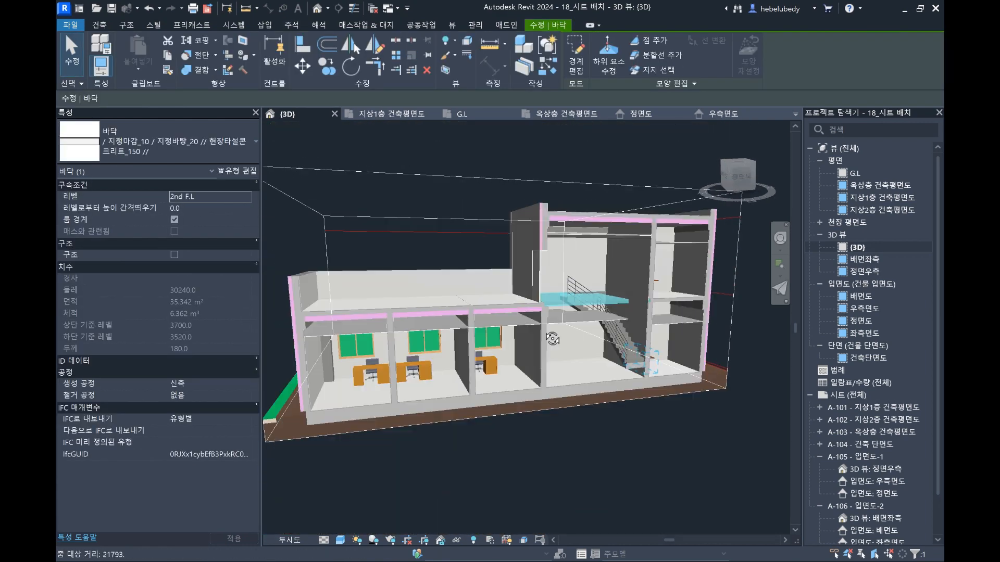
- Examine the section cutaway straight from the front, including the stair, offices and toilets, with the floor slab deselected
{"action": "left_click", "coordinate": [734, 185]}
{"action": "scroll", "coordinate": [603, 251], "scroll_direction": "down", "scroll_amount": 5}
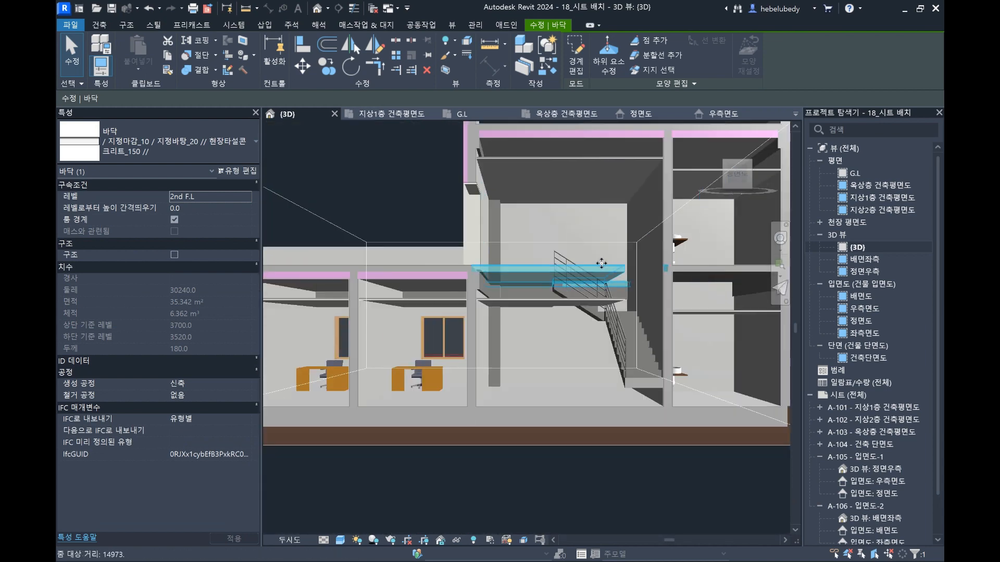
{"action": "middle_click_drag", "start_coordinate": [646, 280], "coordinate": [569, 294]}
{"action": "right_click", "coordinate": [569, 294]}
{"action": "left_click", "coordinate": [578, 284]}
{"action": "scroll", "coordinate": [604, 291], "scroll_direction": "down", "scroll_amount": 3}
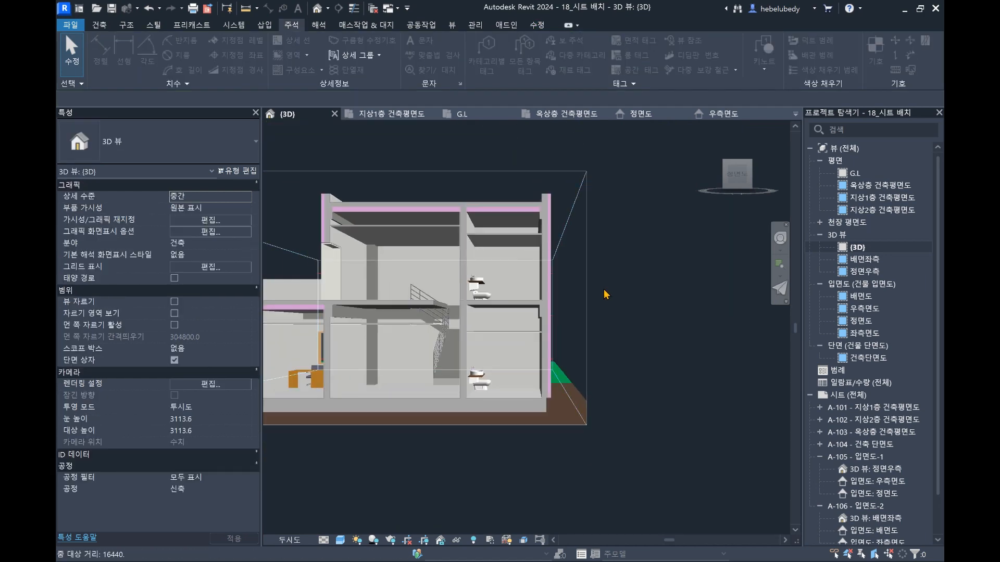
{"action": "scroll", "coordinate": [516, 312], "scroll_direction": "up", "scroll_amount": 10}
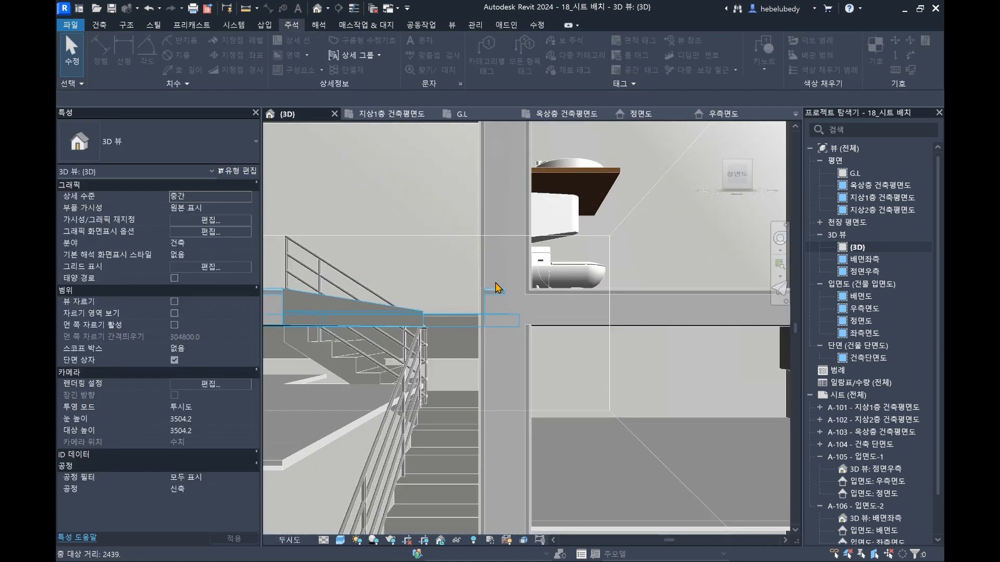
{"action": "scroll", "coordinate": [580, 281], "scroll_direction": "down", "scroll_amount": 8}
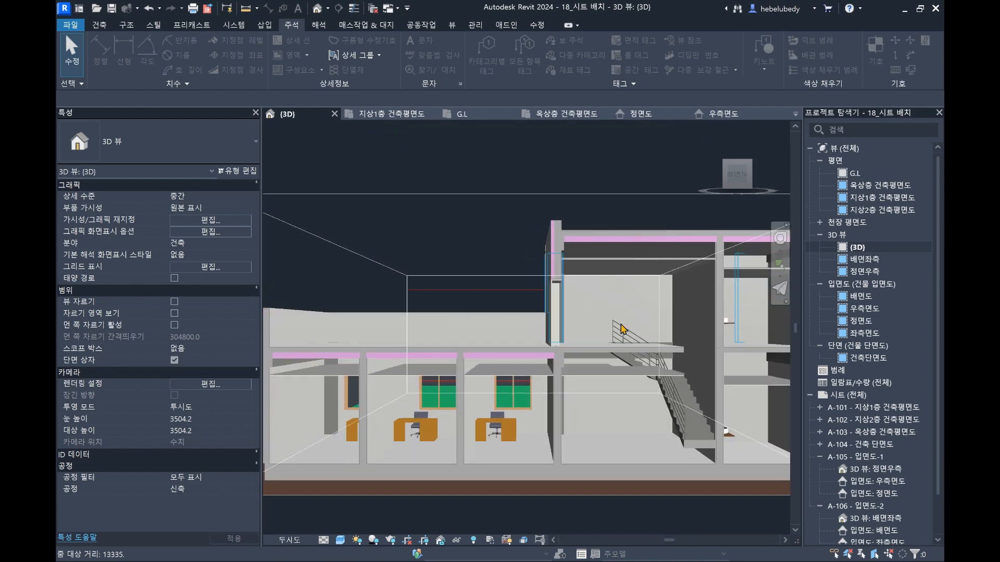
- Turn the {3D} section cutaway to an angled perspective showing the whole cut side and the building's end wall
{"action": "middle_click_drag", "start_coordinate": [635, 307], "coordinate": [669, 322], "text": "shift"}
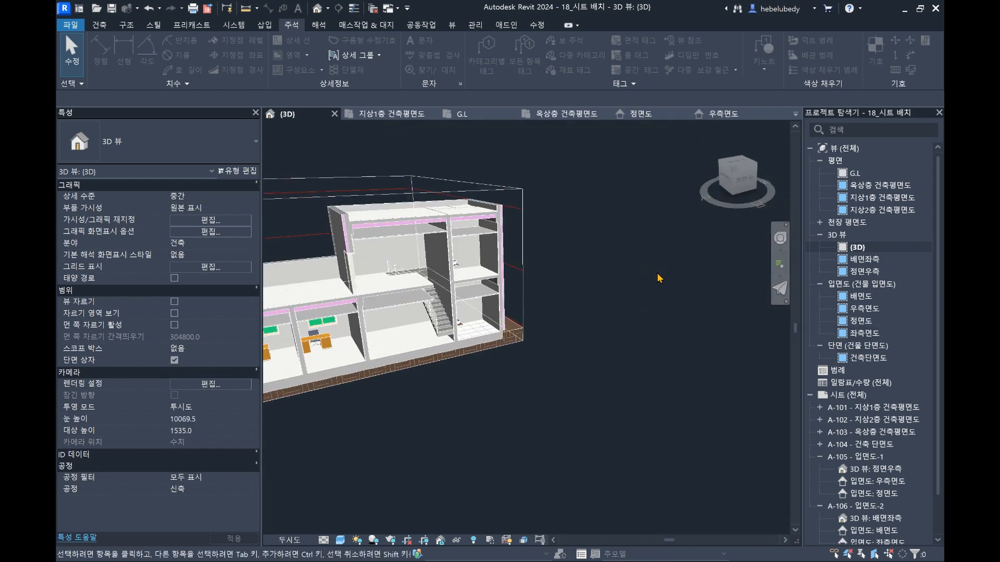
{"action": "scroll", "coordinate": [657, 278], "scroll_direction": "down", "scroll_amount": 3}
{"action": "middle_click_drag", "start_coordinate": [650, 283], "coordinate": [580, 263], "text": "shift"}
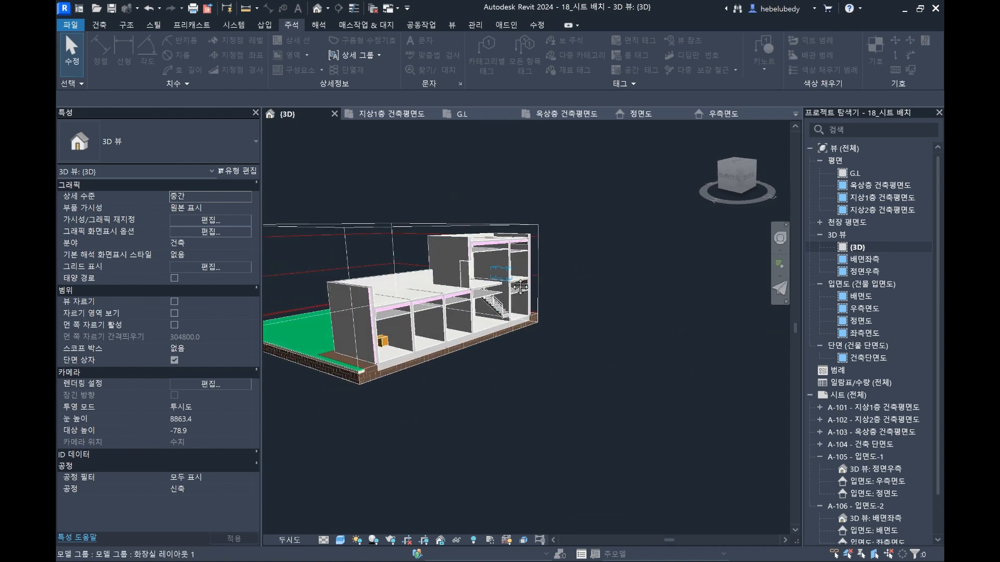
{"action": "middle_click_drag", "start_coordinate": [520, 287], "coordinate": [541, 281], "text": "shift"}
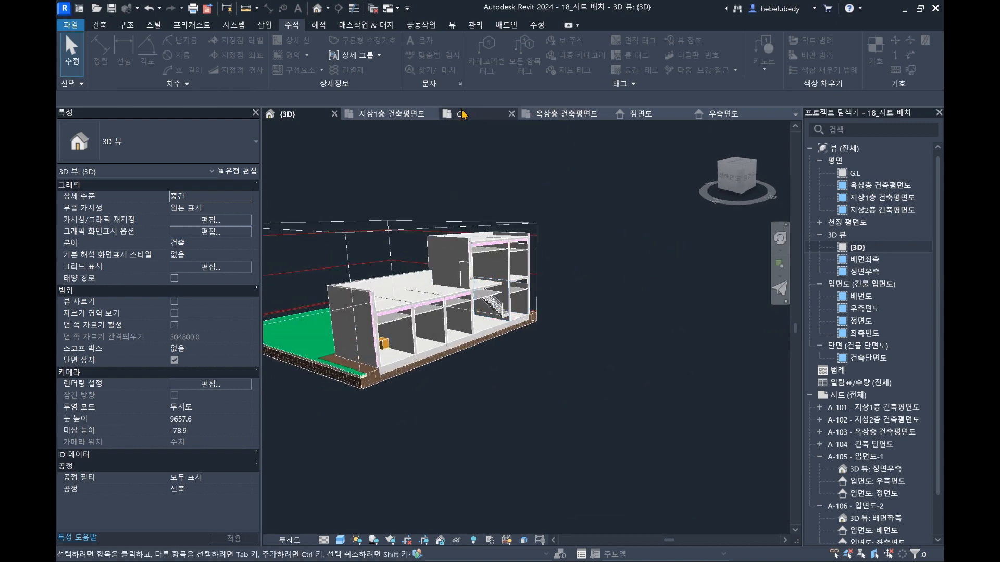
- Review the 지상1층 건축평면도 plan with its A-104 section mark and the 우측면도 elevation, and select 건축단면도 and sheet A-105
{"action": "left_click", "coordinate": [396, 113]}
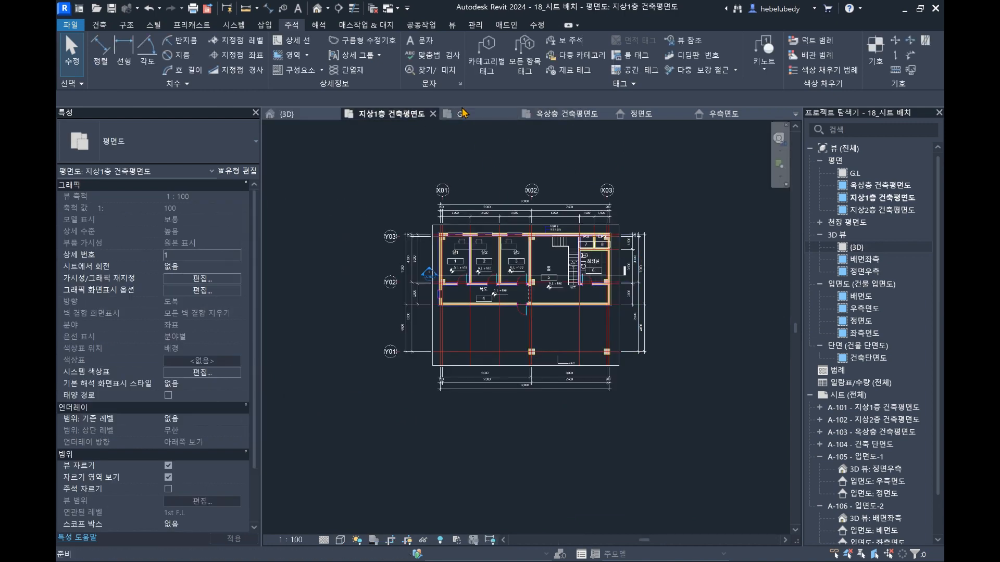
{"action": "left_click", "coordinate": [710, 112]}
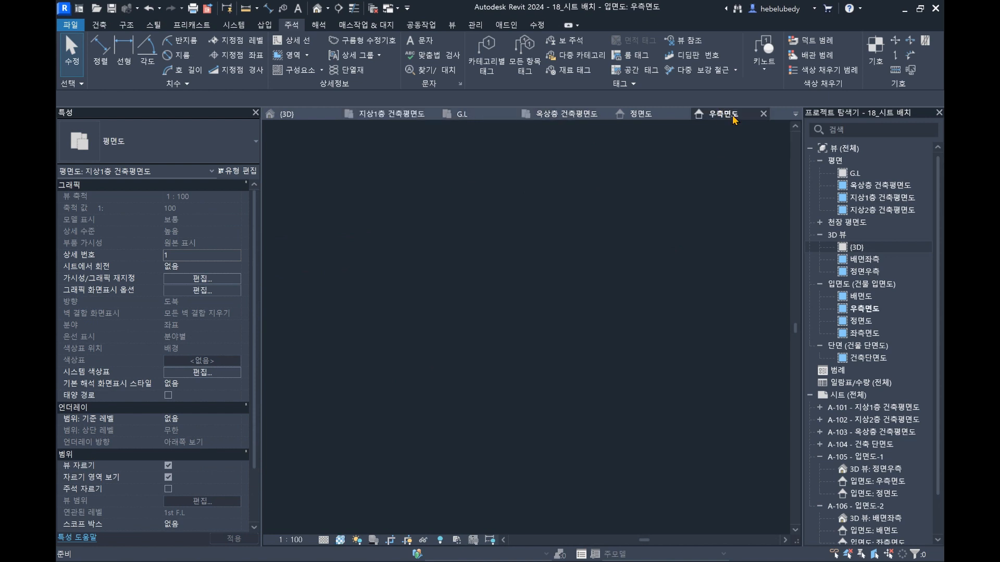
{"action": "left_click", "coordinate": [877, 322]}
{"action": "double_click", "coordinate": [882, 197]}
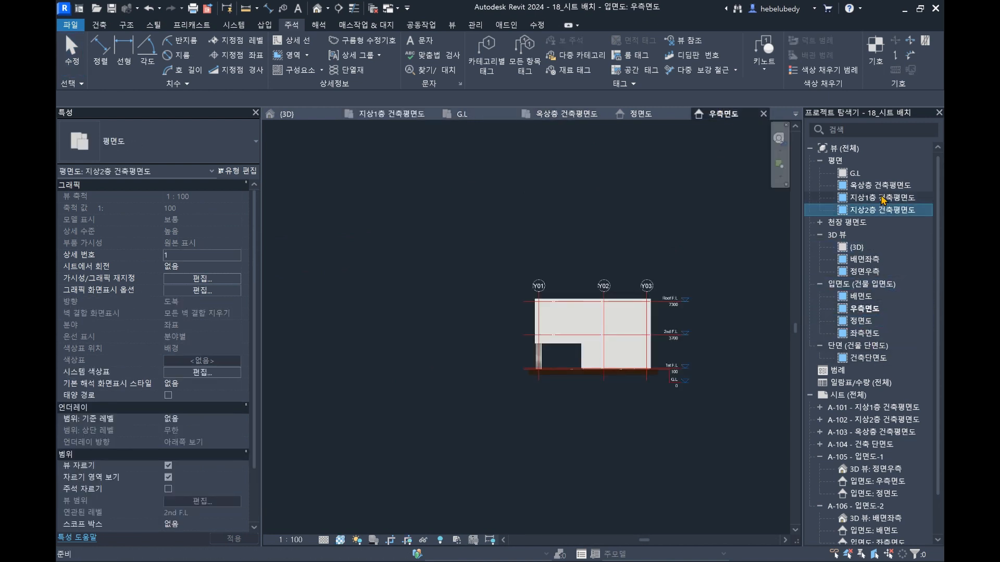
{"action": "scroll", "coordinate": [427, 279], "scroll_direction": "up", "scroll_amount": 8}
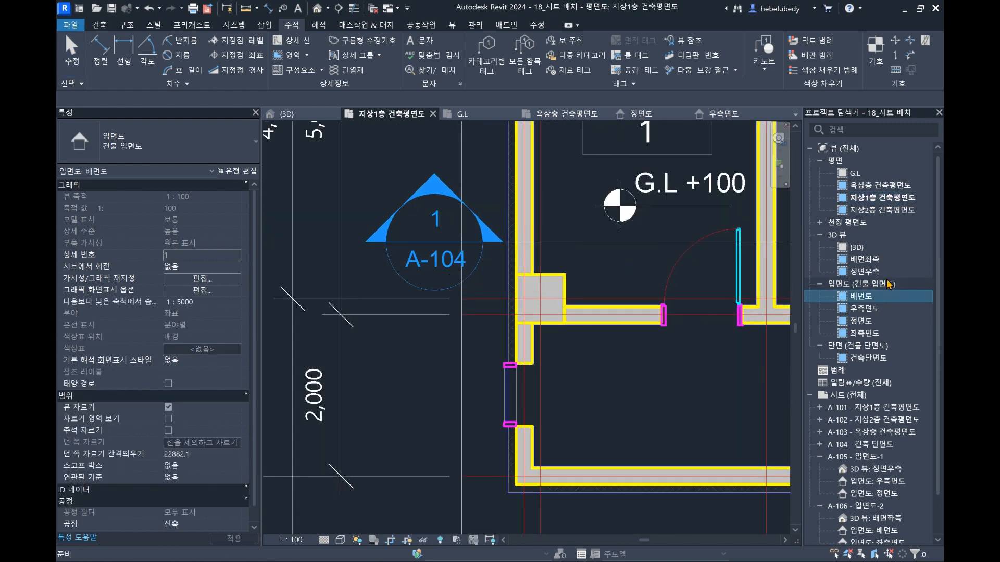
{"action": "left_click", "coordinate": [864, 272]}
{"action": "left_click", "coordinate": [879, 361]}
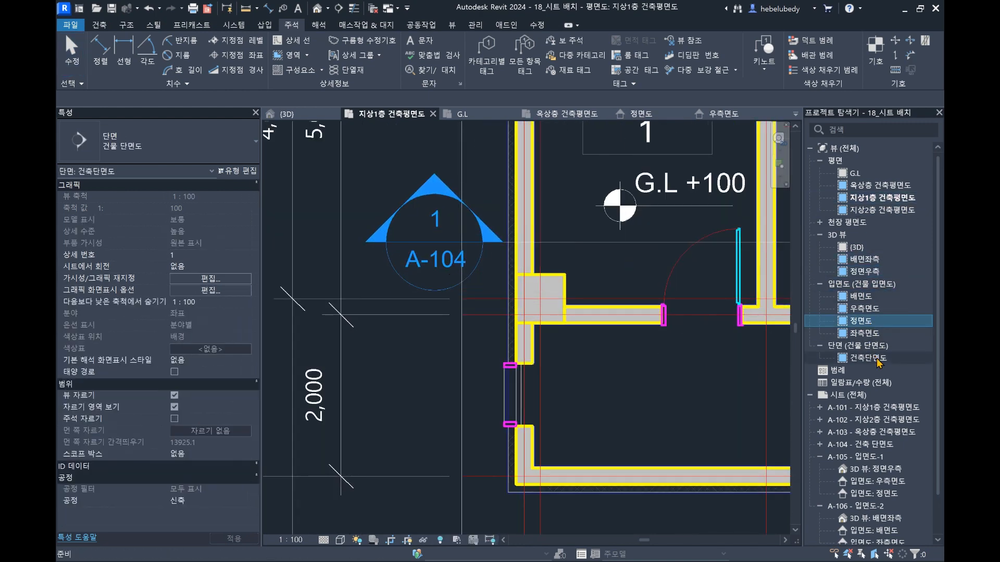
{"action": "left_click", "coordinate": [879, 456]}
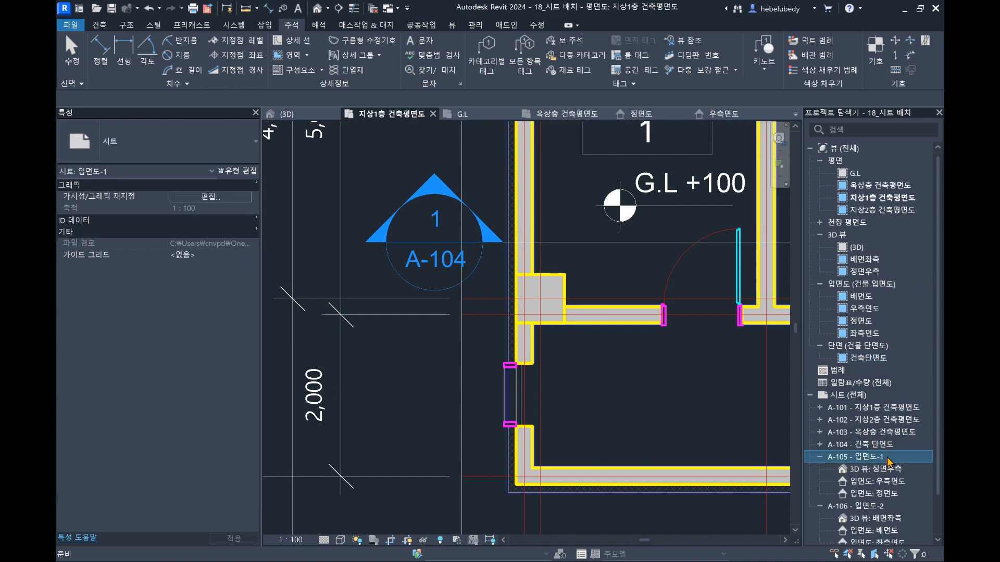
- Try to change the number of sheet A-104 건축 단면도, then cancel the sheet title edit
{"action": "left_click", "coordinate": [822, 444]}
{"action": "left_click", "coordinate": [822, 444]}
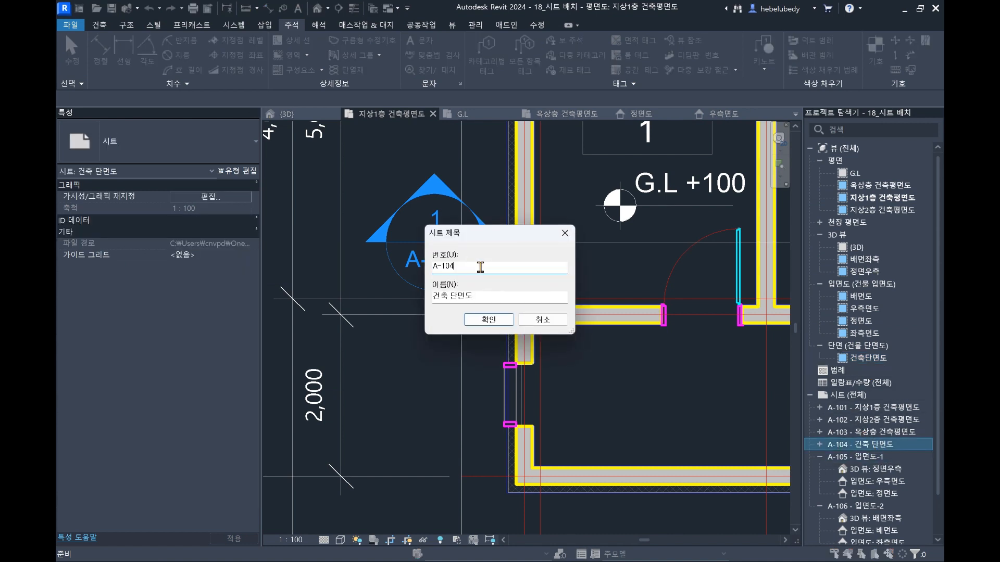
{"action": "left_click", "coordinate": [477, 315]}
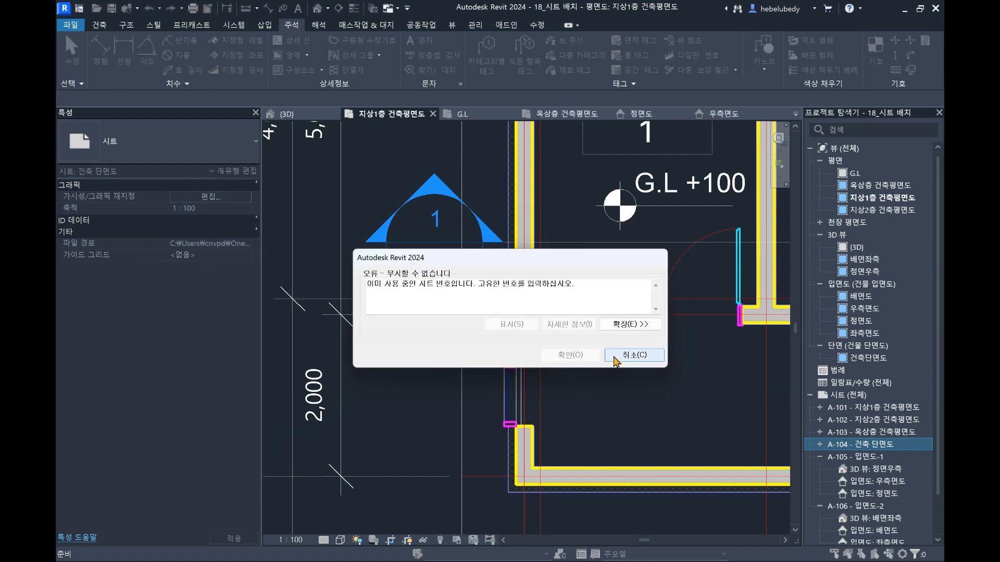
{"action": "left_click", "coordinate": [634, 355]}
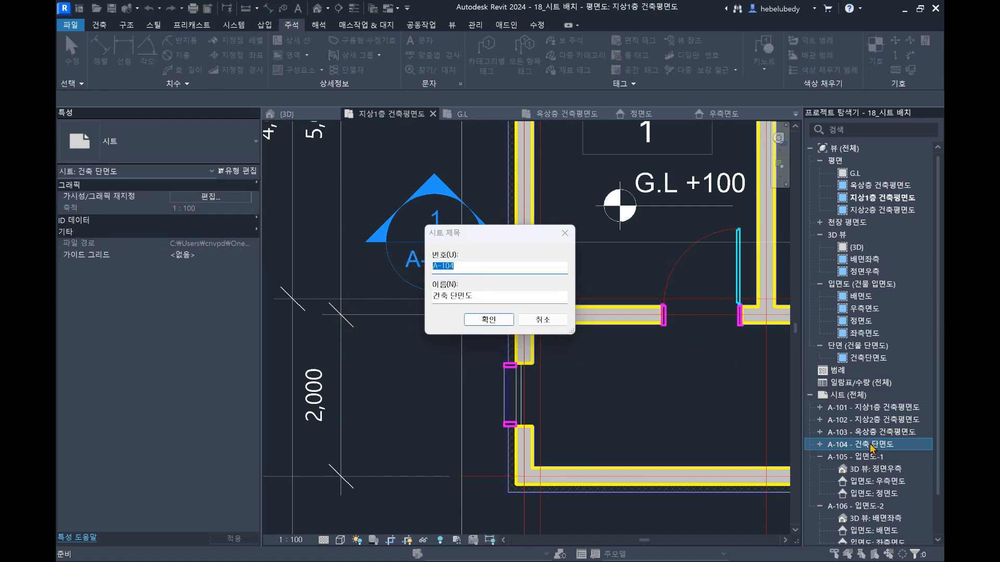
{"action": "left_click", "coordinate": [542, 317]}
- Try sheet number A-204 for 건축 단면도 to check how the plan's section mark follows, and undo the renumbering
{"action": "left_click", "coordinate": [851, 457]}
{"action": "left_click", "coordinate": [859, 445]}
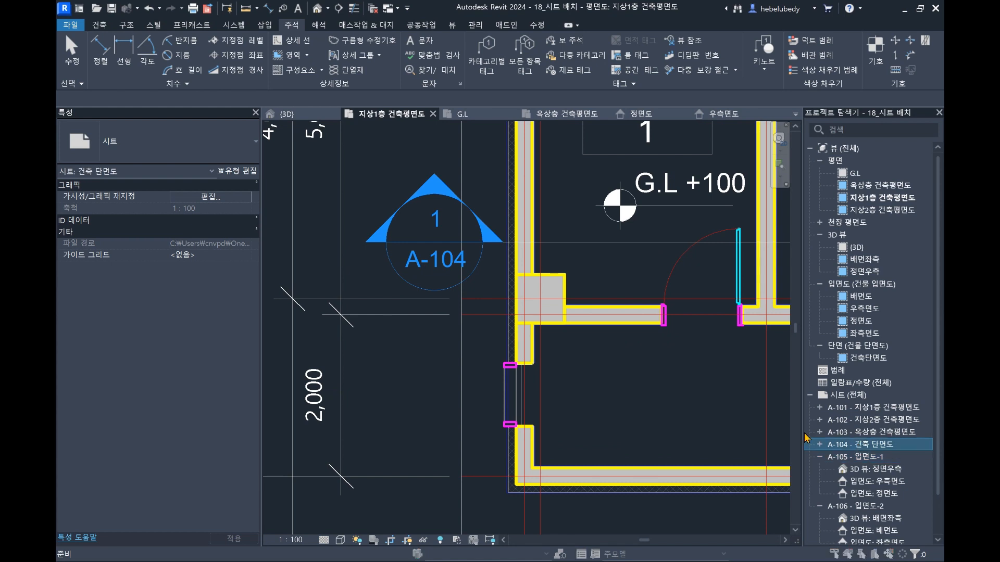
{"action": "key", "text": "F2"}
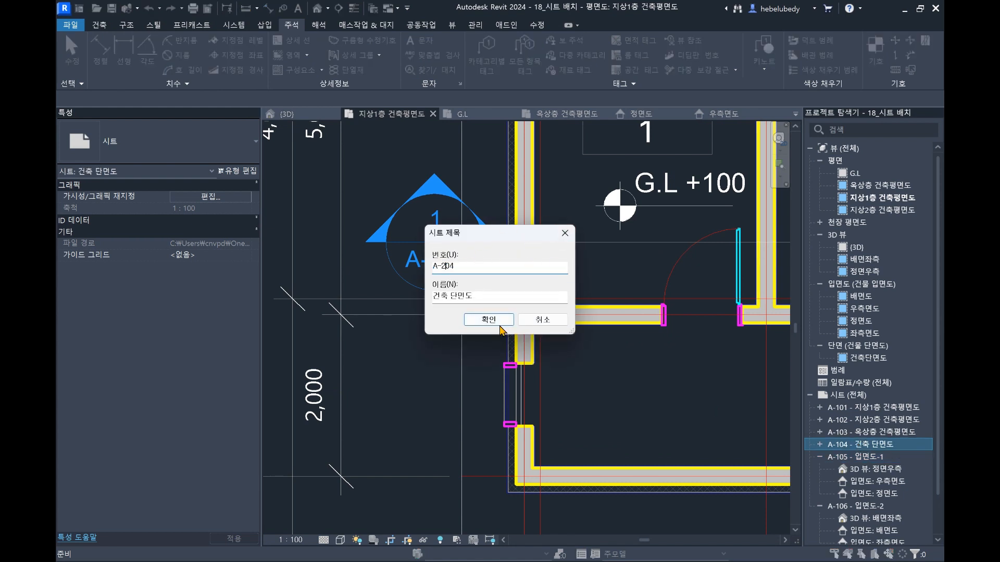
{"action": "left_click", "coordinate": [500, 328]}
{"action": "scroll", "coordinate": [453, 245], "scroll_direction": "up", "scroll_amount": 5}
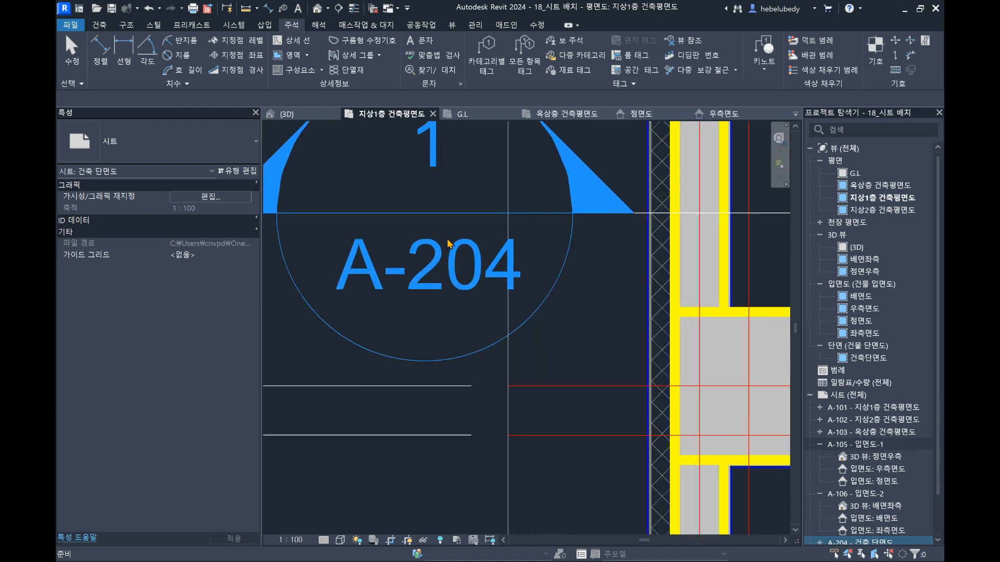
{"action": "scroll", "coordinate": [489, 263], "scroll_direction": "down", "scroll_amount": 2}
{"action": "key", "text": "ctrl+z"}
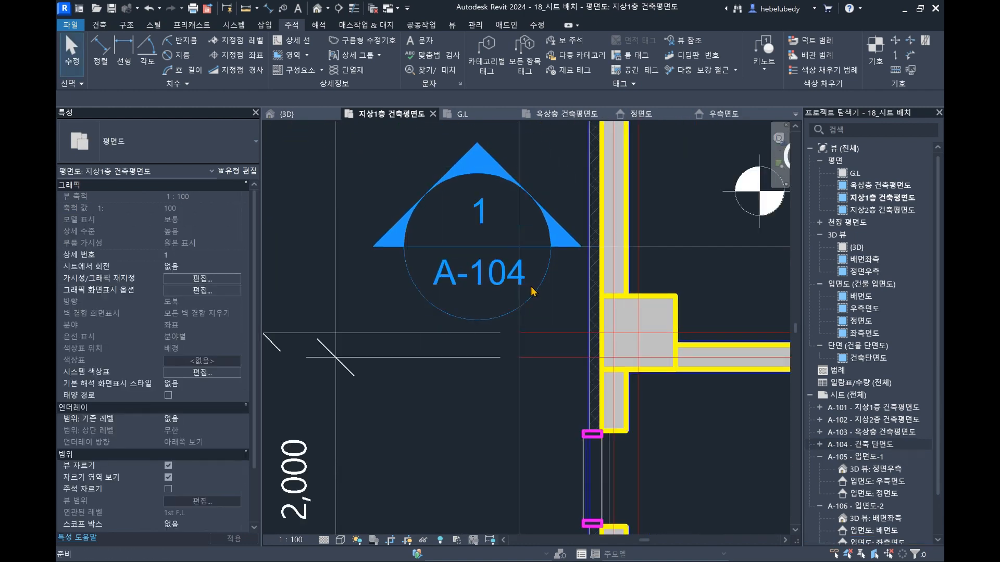
{"action": "scroll", "coordinate": [564, 278], "scroll_direction": "down", "scroll_amount": 5}
{"action": "scroll", "coordinate": [564, 278], "scroll_direction": "up", "scroll_amount": 6}
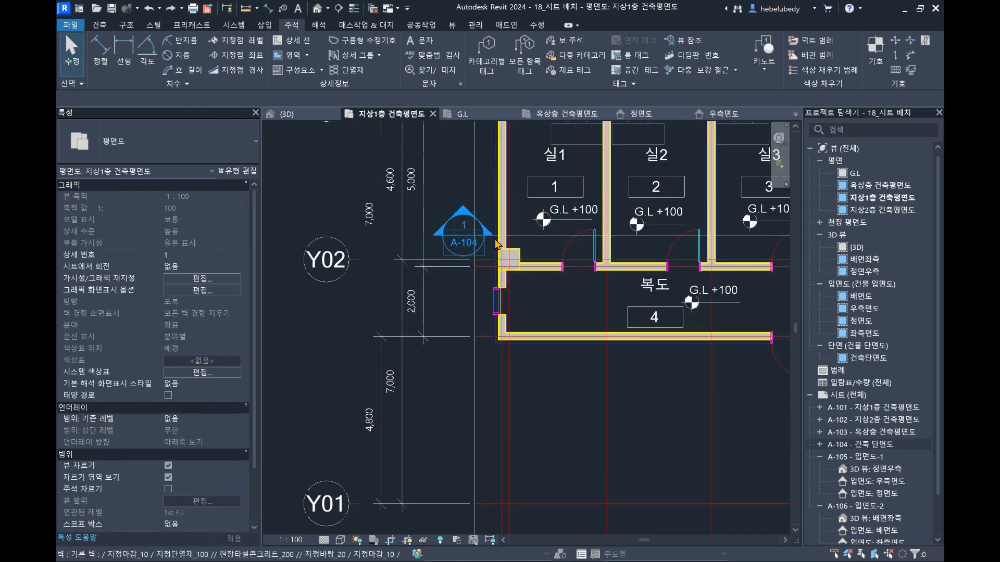
{"action": "scroll", "coordinate": [433, 252], "scroll_direction": "up", "scroll_amount": 5}
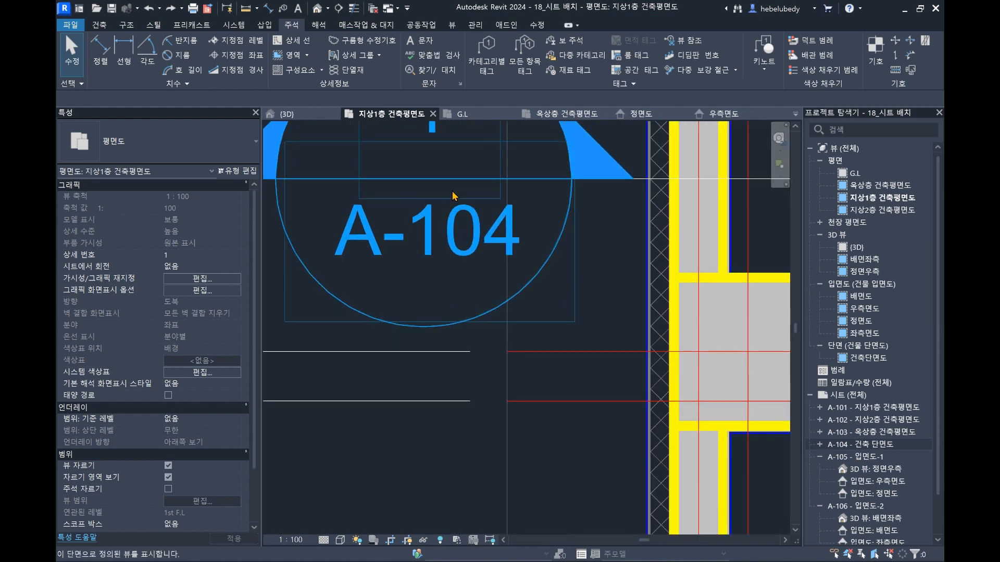
- Collapse the view lists under sheets A-105 입면도-1 and A-106 입면도-2
{"action": "left_click", "coordinate": [867, 358]}
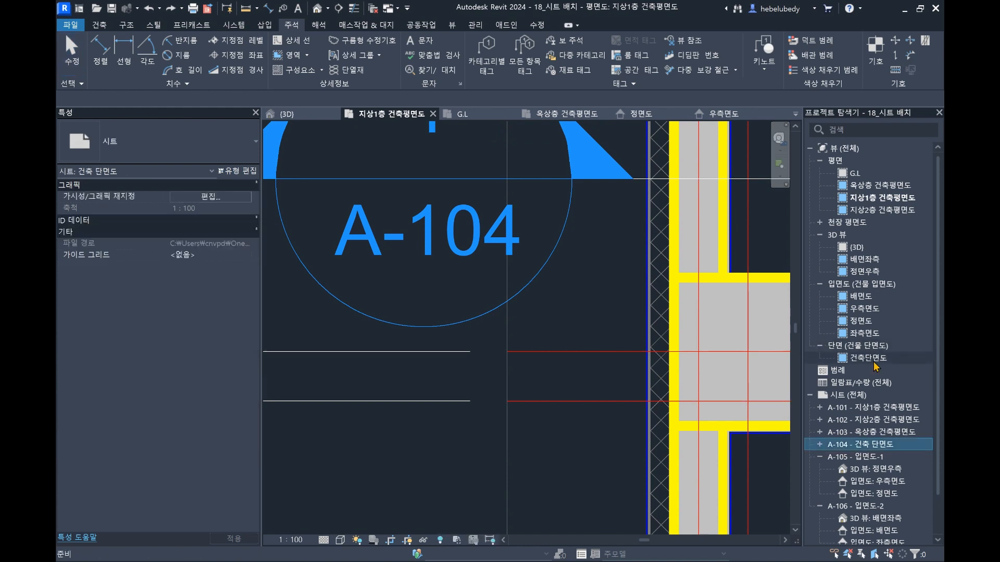
{"action": "left_click", "coordinate": [878, 470]}
{"action": "left_click", "coordinate": [854, 457]}
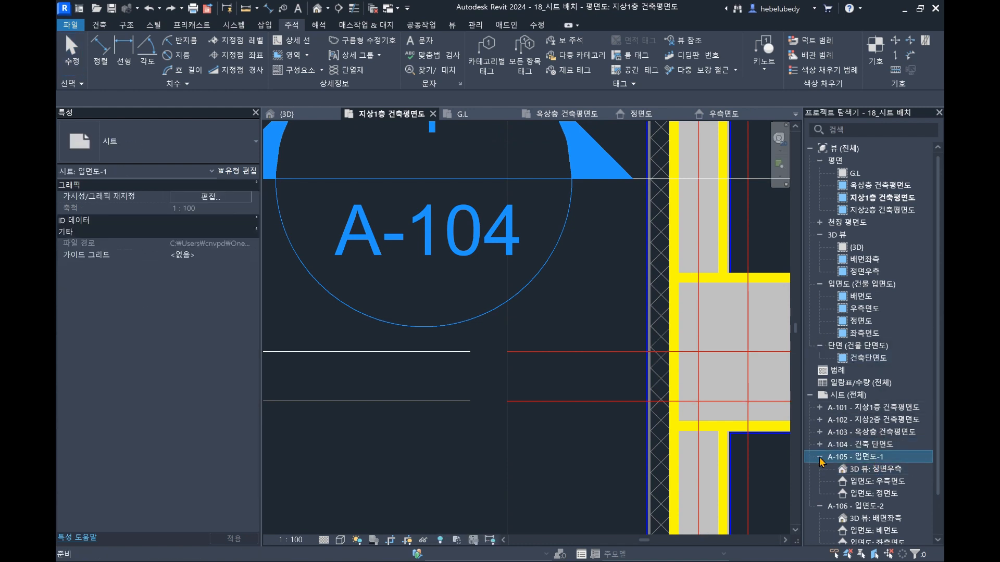
{"action": "left_click", "coordinate": [820, 457]}
{"action": "left_click", "coordinate": [820, 470]}
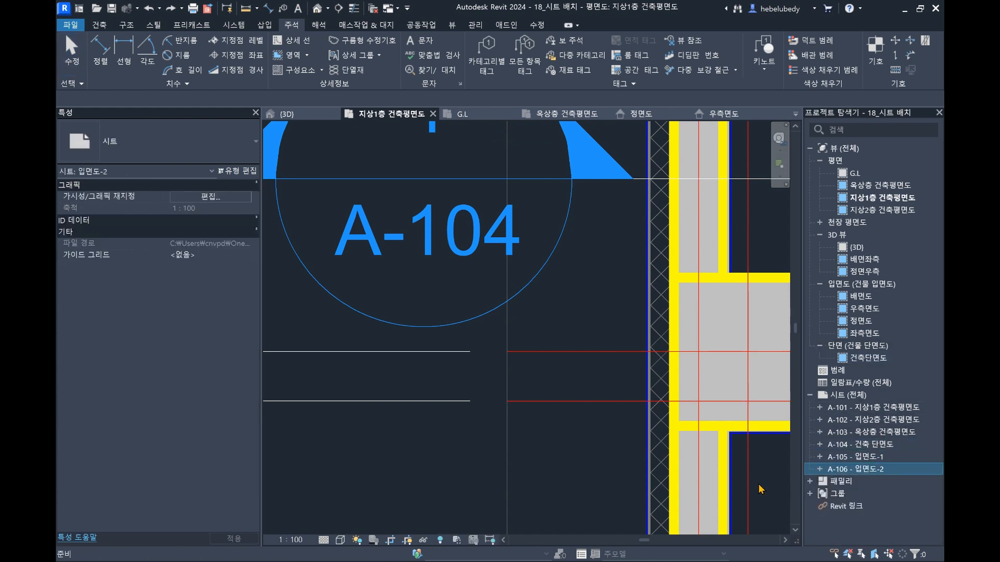
- Review the 지상1층 건축평면도 plan from the section mark across rooms 실1 to 실3 towards the stair hall
{"action": "scroll", "coordinate": [522, 259], "scroll_direction": "down", "scroll_amount": 5}
{"action": "middle_click_drag", "start_coordinate": [522, 260], "coordinate": [443, 343]}
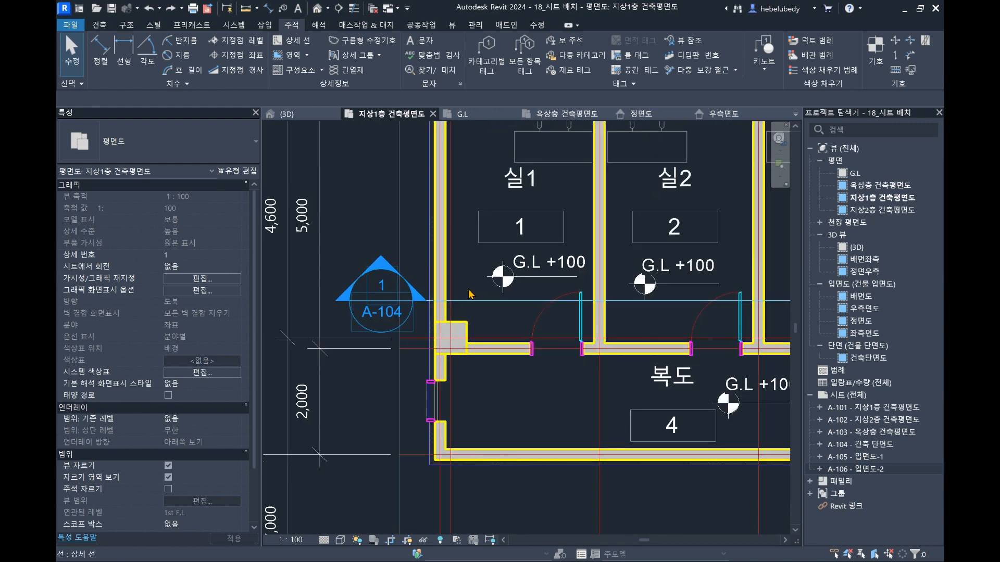
{"action": "middle_click_drag", "start_coordinate": [463, 246], "coordinate": [384, 331]}
{"action": "middle_click_drag", "start_coordinate": [614, 199], "coordinate": [504, 209]}
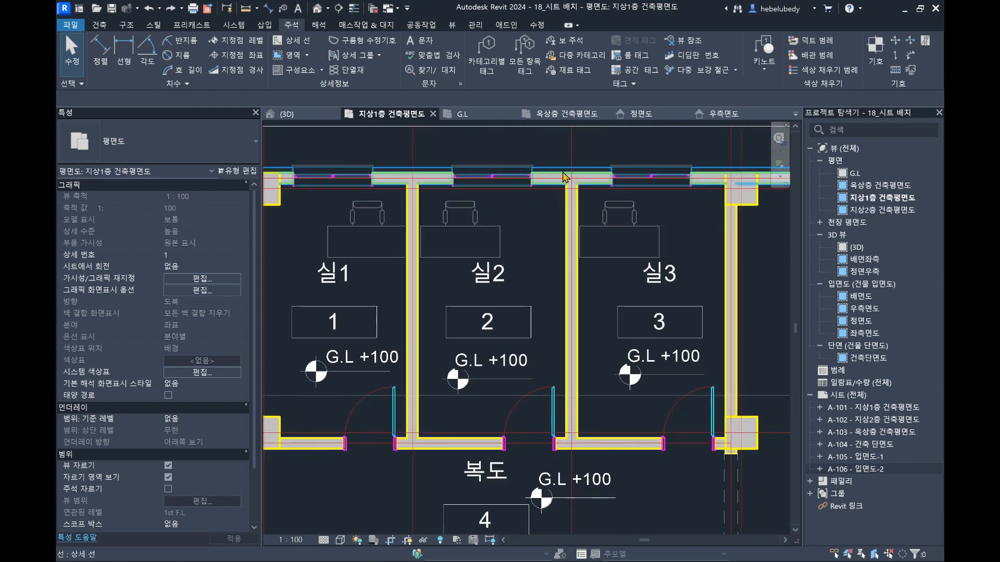
{"action": "middle_click_drag", "start_coordinate": [572, 191], "coordinate": [558, 210]}
{"action": "middle_click_drag", "start_coordinate": [615, 168], "coordinate": [588, 179]}
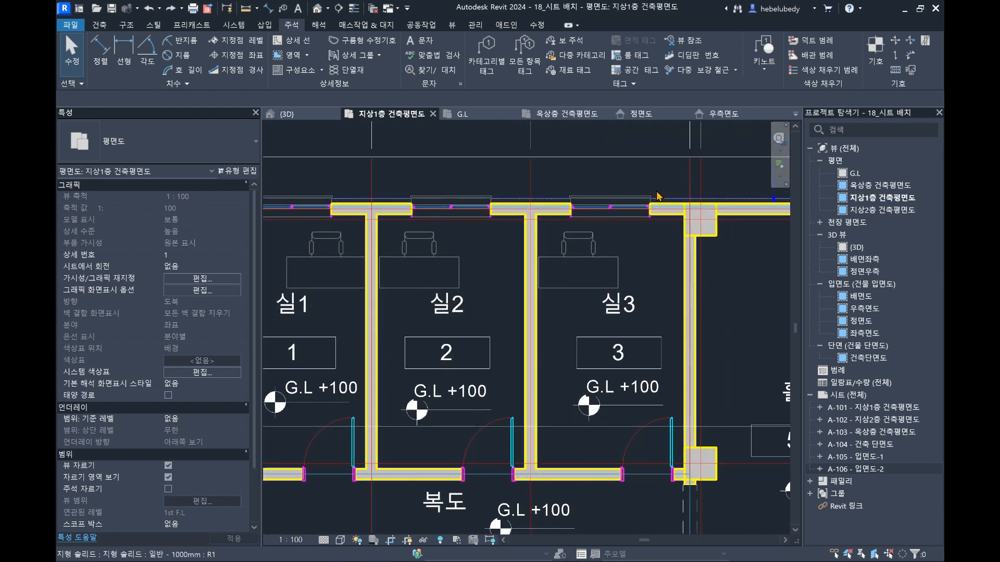
{"action": "middle_click_drag", "start_coordinate": [750, 182], "coordinate": [634, 184]}
{"action": "middle_click_drag", "start_coordinate": [732, 270], "coordinate": [699, 270]}
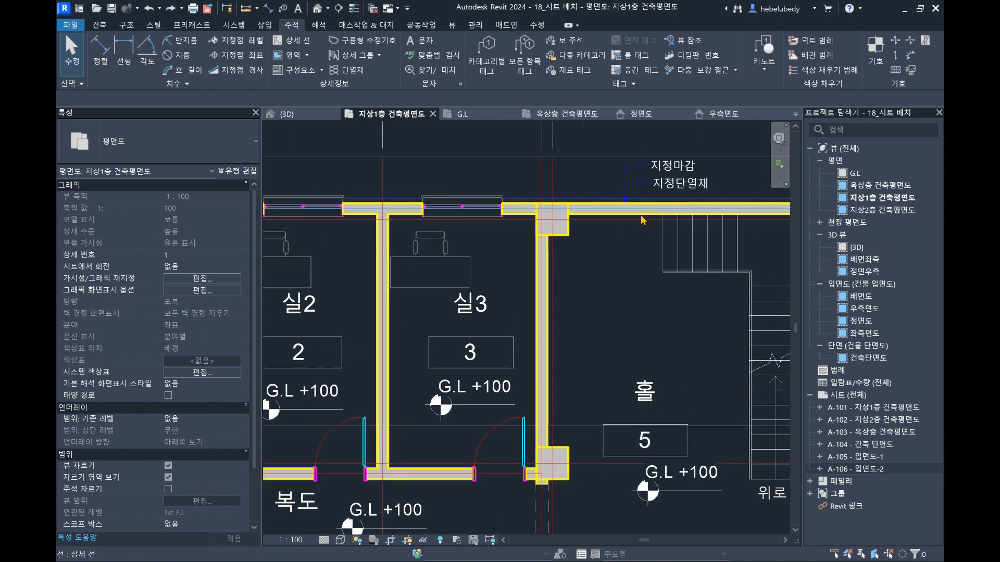
- Change the upward direction text of the hall's stair path to UP
{"action": "scroll", "coordinate": [641, 218], "scroll_direction": "down", "scroll_amount": 4}
{"action": "middle_click_drag", "start_coordinate": [652, 235], "coordinate": [598, 246]}
{"action": "scroll", "coordinate": [657, 348], "scroll_direction": "up", "scroll_amount": 4}
{"action": "left_click", "coordinate": [653, 341]}
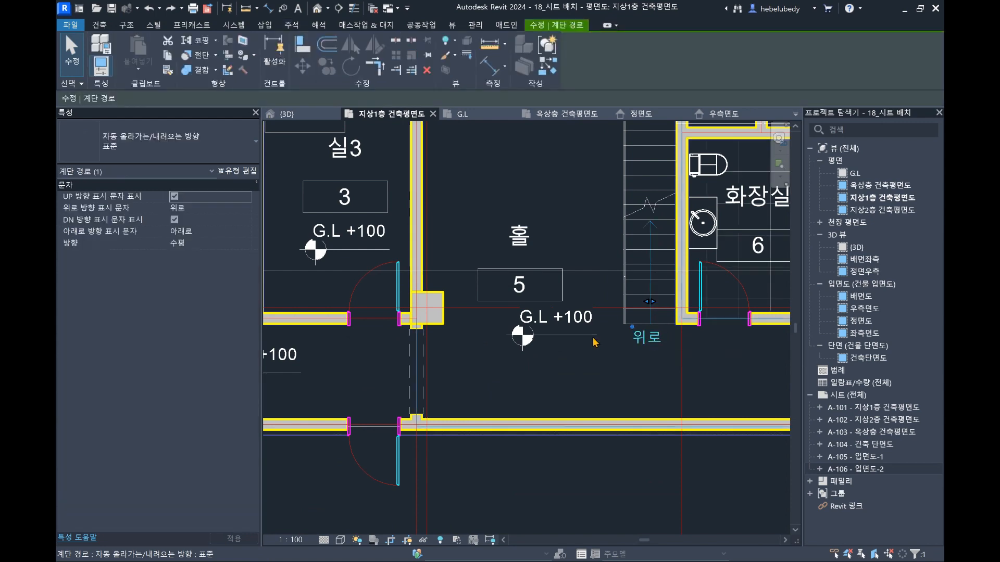
{"action": "left_click", "coordinate": [228, 211]}
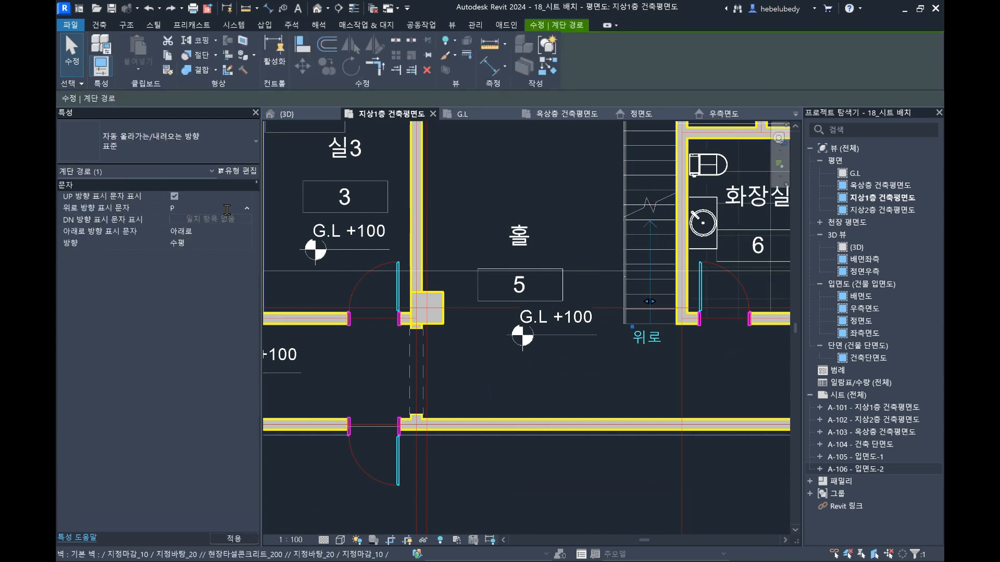
{"action": "key", "text": "Escape"}
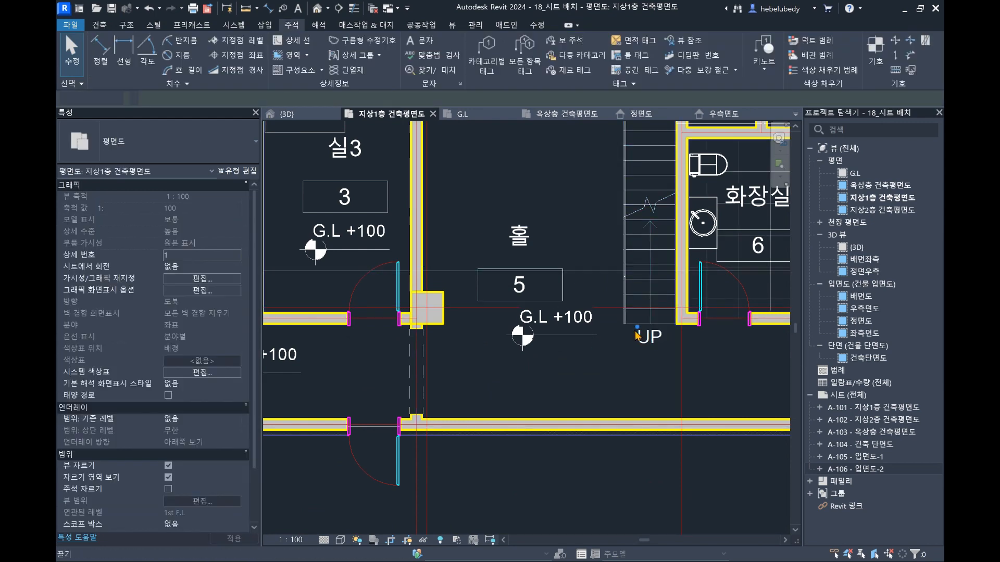
- Examine the hall stair and the type properties of its path arrow, leaving the type settings as they are
{"action": "scroll", "coordinate": [666, 360], "scroll_direction": "down", "scroll_amount": 3}
{"action": "scroll", "coordinate": [667, 358], "scroll_direction": "up", "scroll_amount": 6}
{"action": "left_click", "coordinate": [620, 295]}
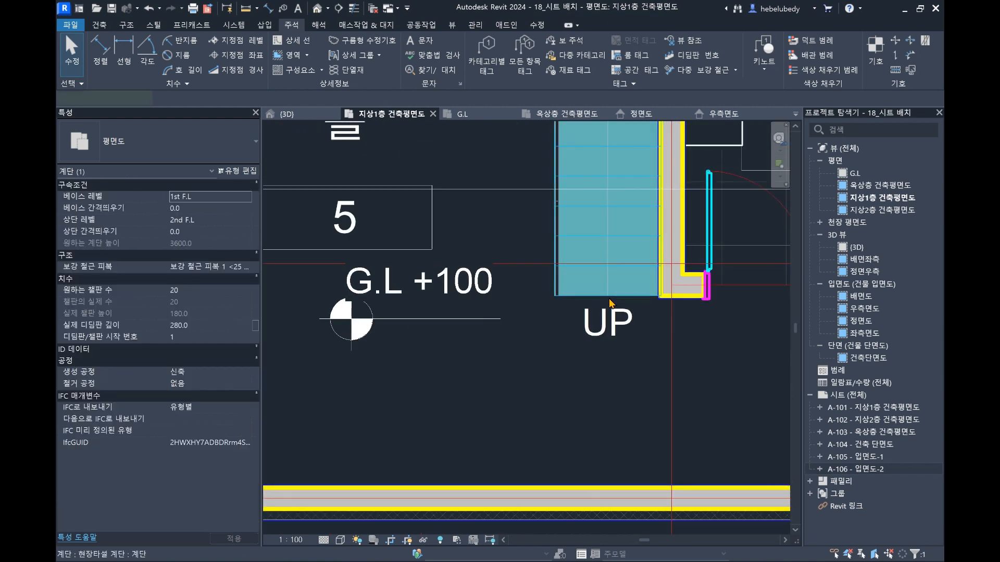
{"action": "middle_click_drag", "start_coordinate": [622, 186], "coordinate": [609, 325]}
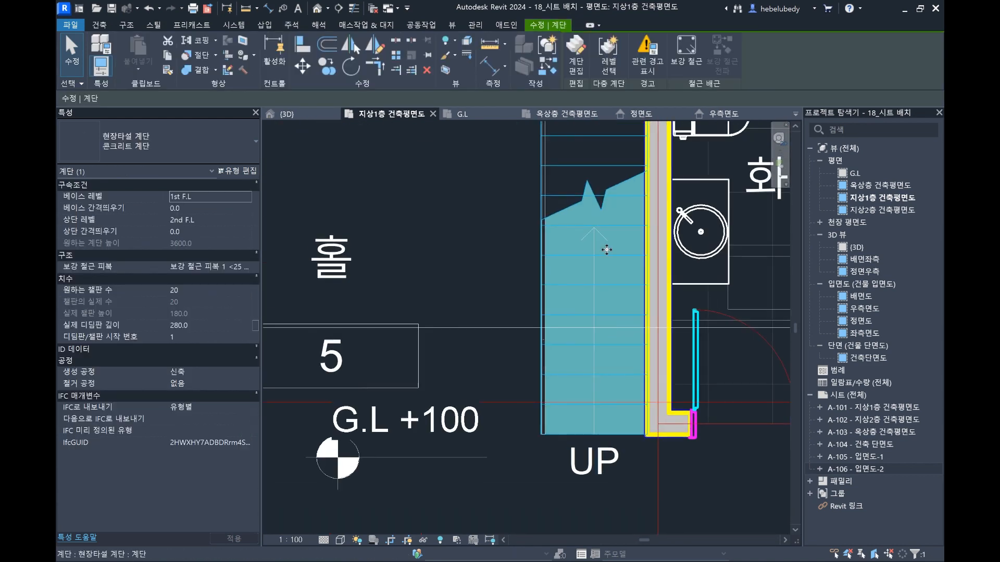
{"action": "key", "text": "Escape"}
{"action": "left_click", "coordinate": [599, 238]}
{"action": "key", "text": "Escape"}
{"action": "left_click", "coordinate": [602, 241]}
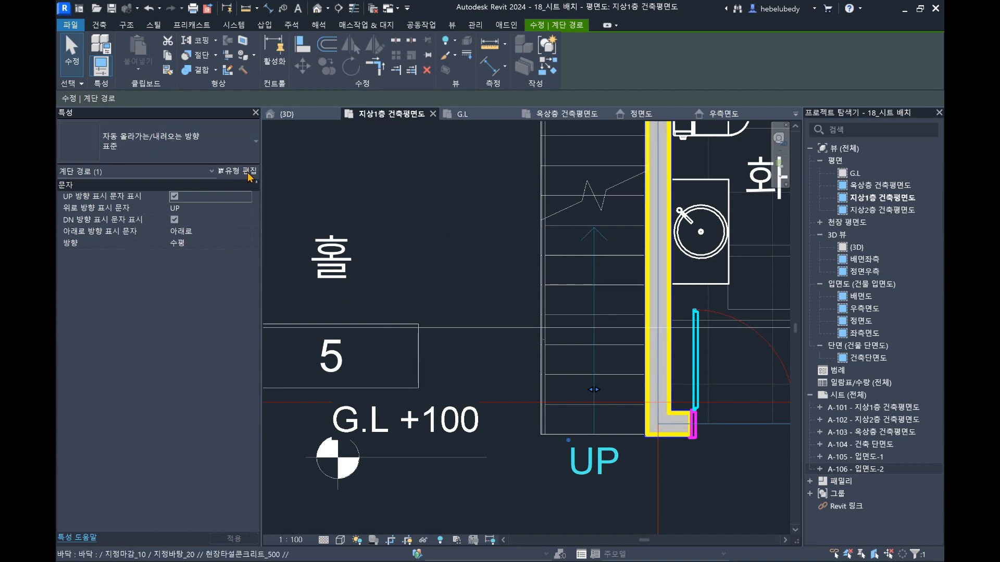
{"action": "left_click", "coordinate": [237, 170]}
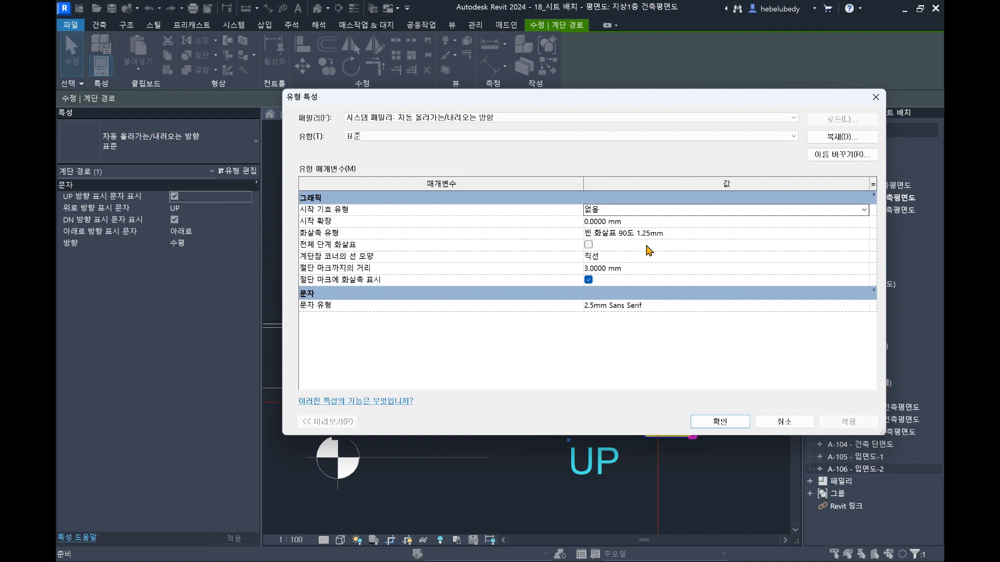
{"action": "key", "text": "Escape"}
{"action": "key", "text": "Escape"}
- Select all six sheets from A-101 지상1층 건축평면도 through A-106 입면도-2
{"action": "scroll", "coordinate": [572, 316], "scroll_direction": "down", "scroll_amount": 3}
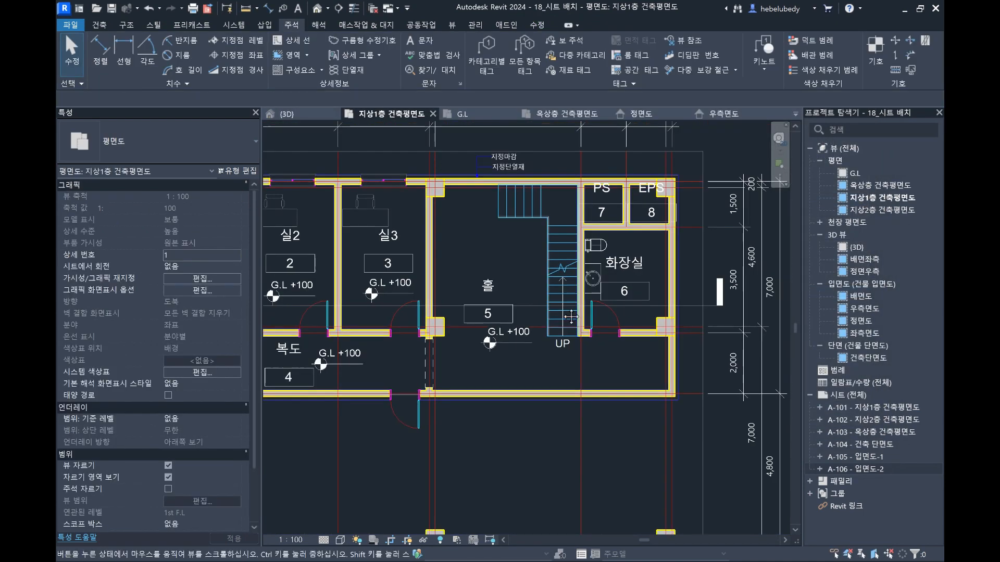
{"action": "middle_click_drag", "start_coordinate": [572, 316], "coordinate": [514, 329]}
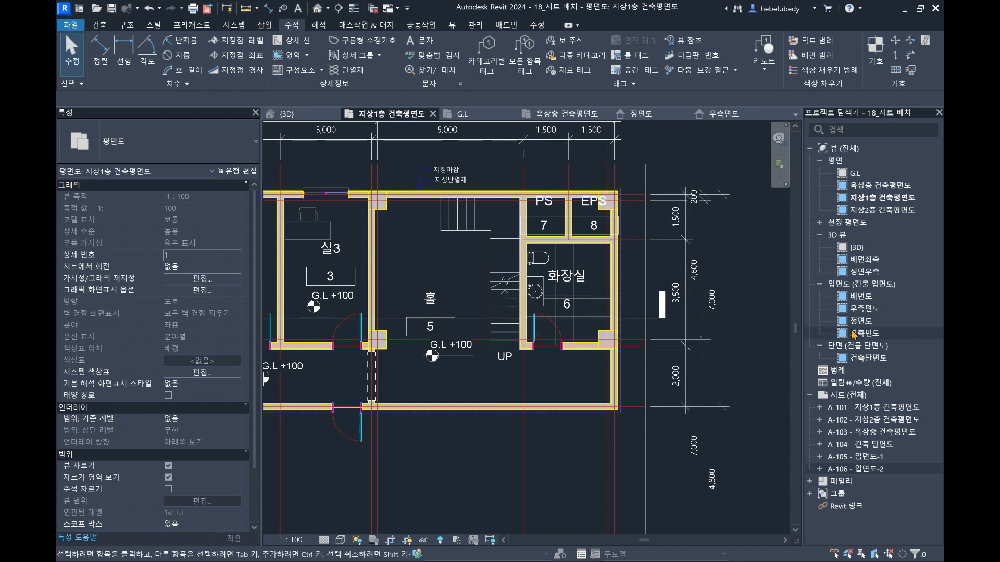
{"action": "left_click", "coordinate": [859, 457]}
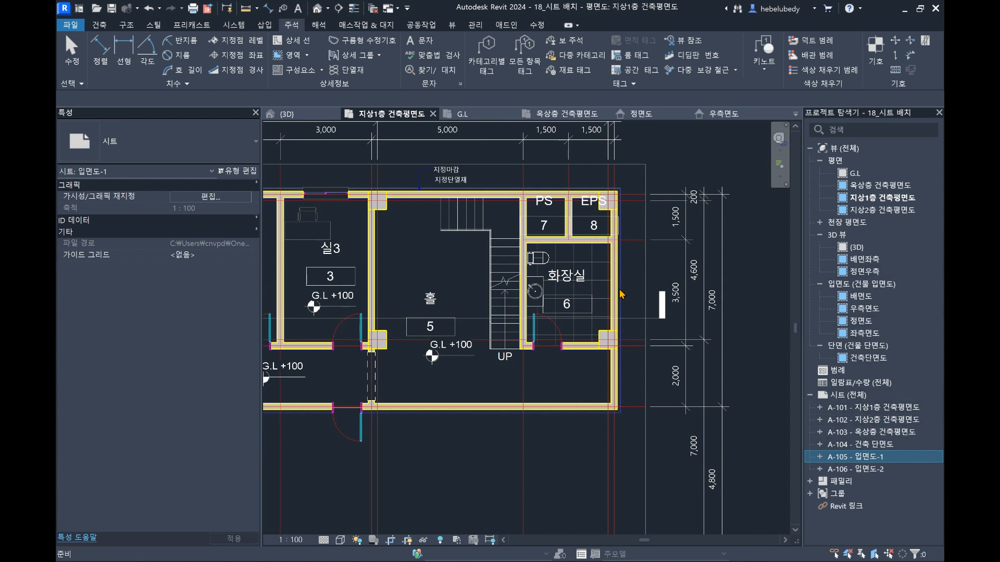
{"action": "left_click", "coordinate": [871, 411]}
{"action": "left_click", "coordinate": [883, 469], "text": "shift"}
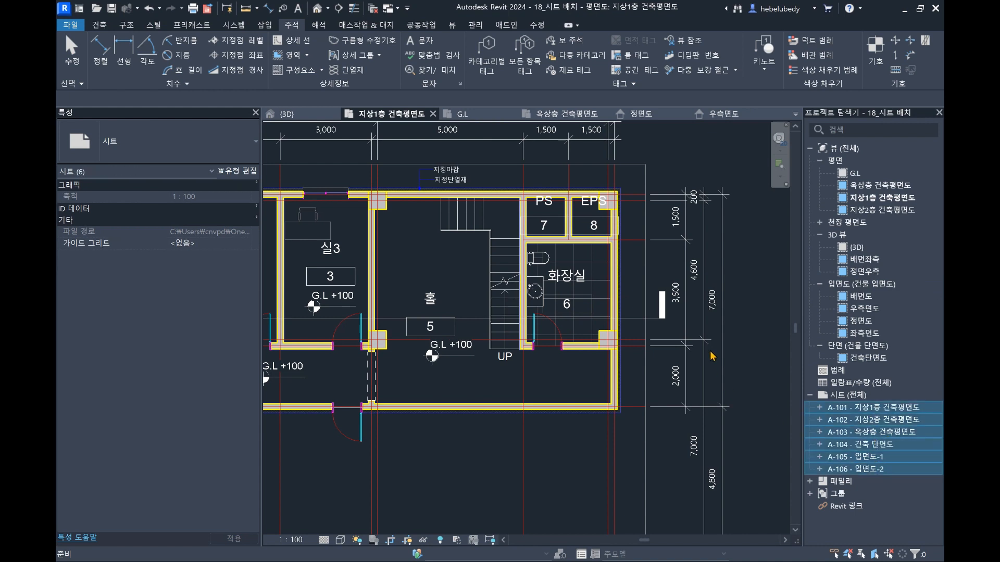
- Start a PDF export with the range set to selected views/sheets, and open that set for editing
{"action": "left_click", "coordinate": [79, 26]}
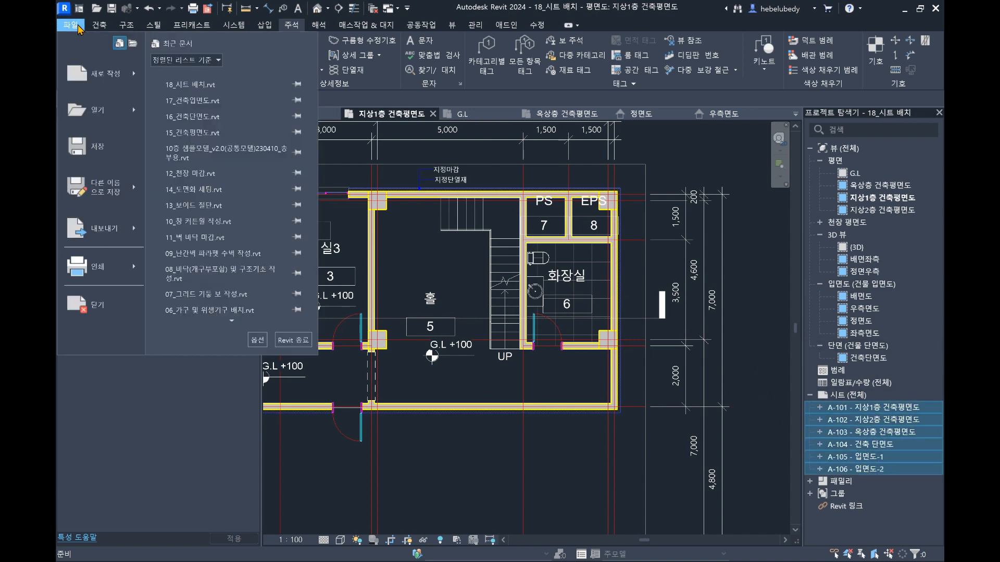
{"action": "mouse_move", "coordinate": [126, 230]}
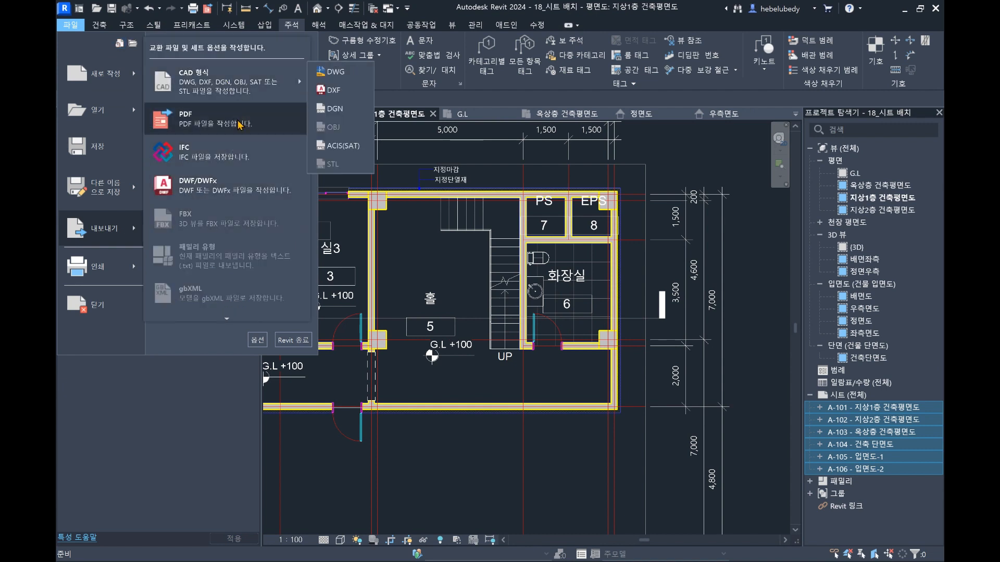
{"action": "left_click", "coordinate": [211, 123]}
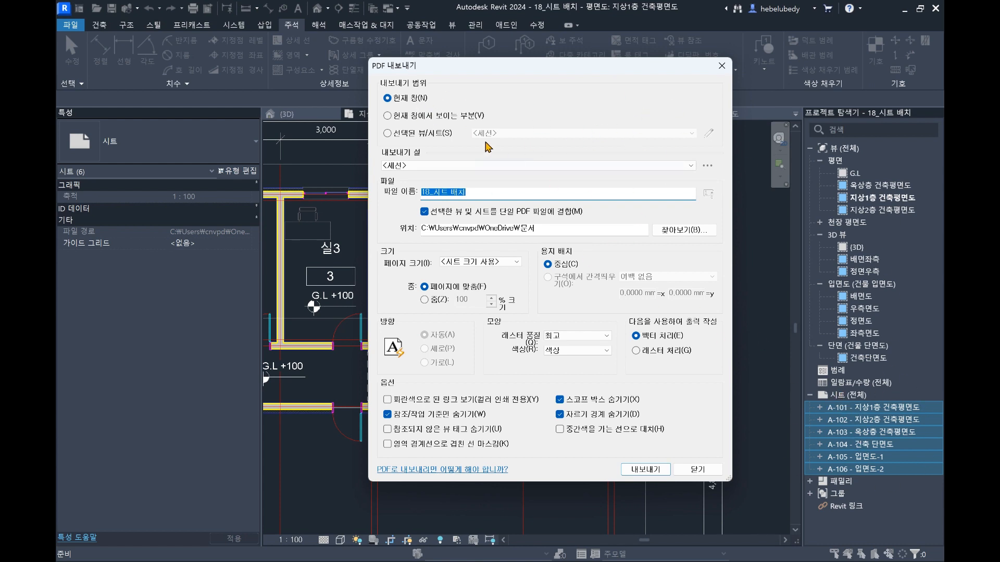
{"action": "left_click", "coordinate": [390, 135]}
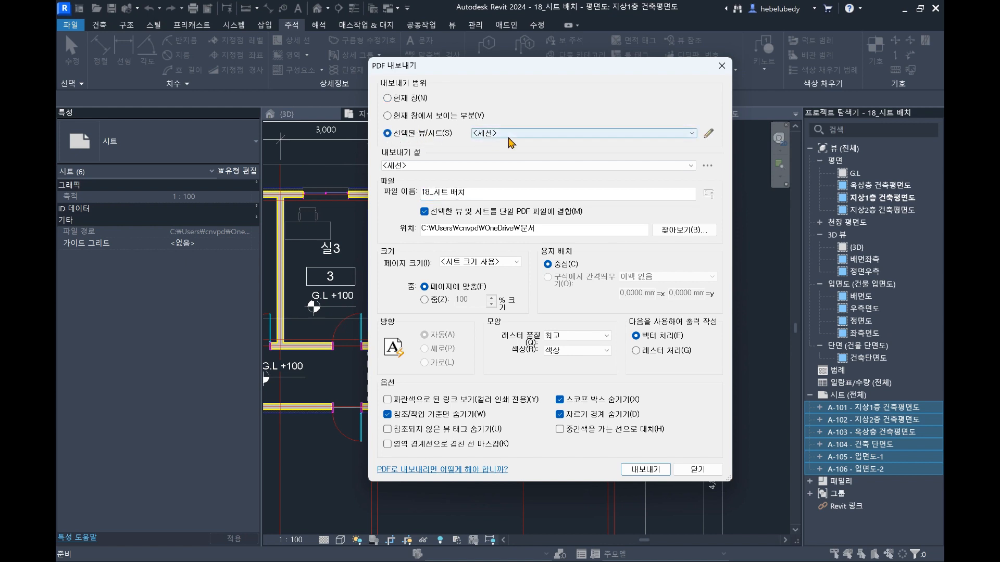
{"action": "left_click", "coordinate": [708, 134]}
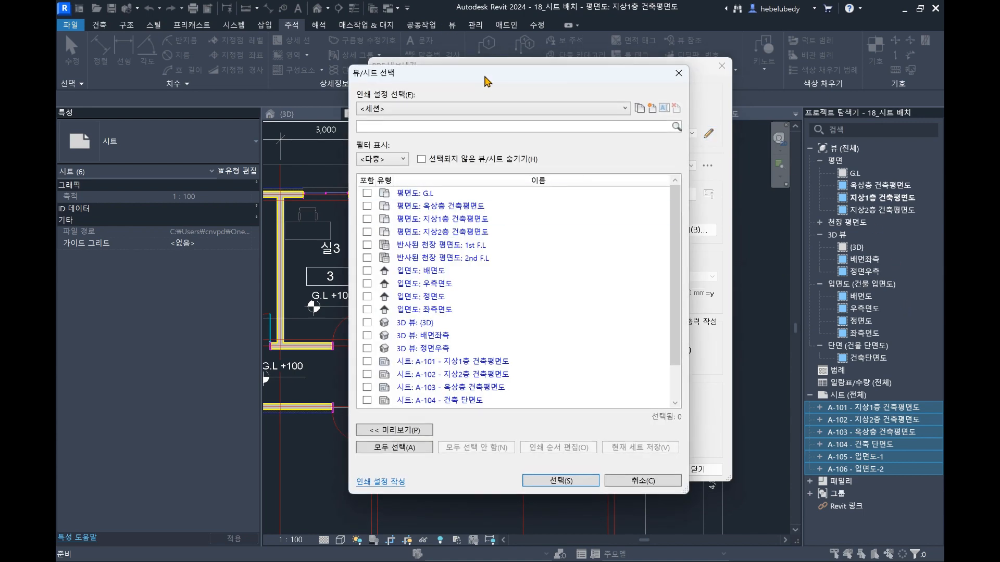
- Filter the view/sheet list to show only sheets, hiding the 2D and 3D views
{"action": "left_click_drag", "start_coordinate": [488, 82], "coordinate": [278, 60]}
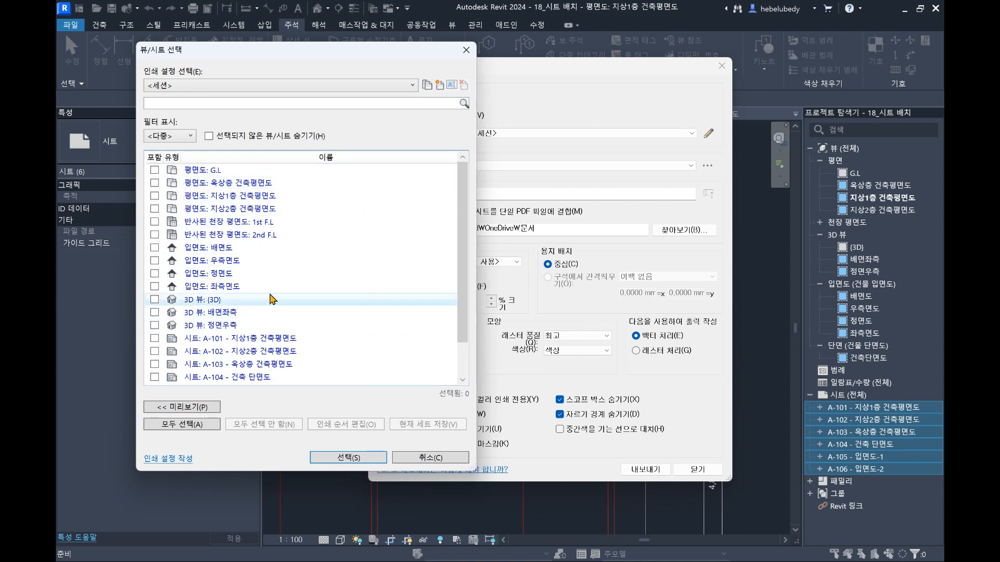
{"action": "scroll", "coordinate": [270, 298], "scroll_direction": "down", "scroll_amount": 1}
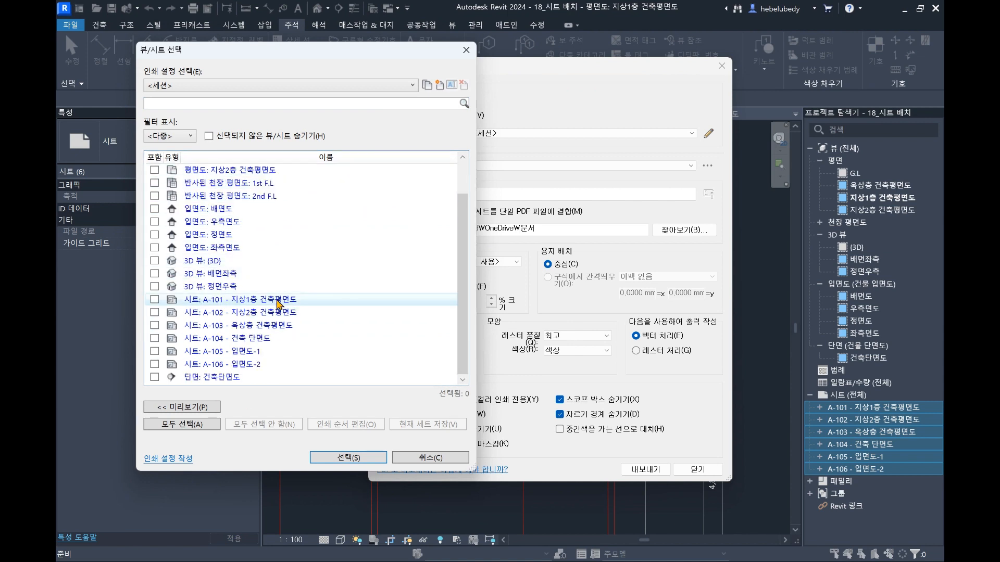
{"action": "left_click", "coordinate": [179, 138]}
{"action": "left_click", "coordinate": [152, 161]}
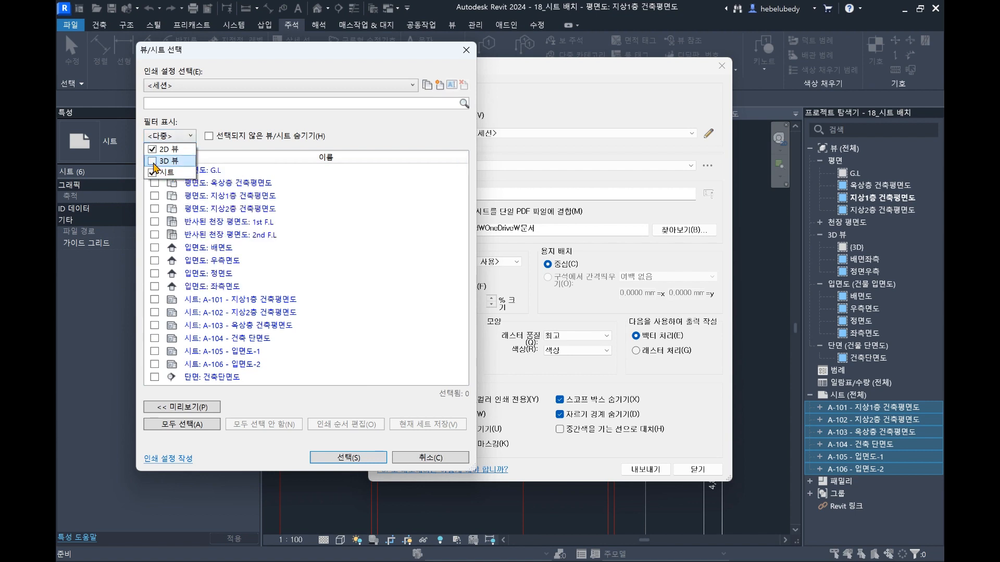
{"action": "left_click", "coordinate": [152, 150]}
{"action": "left_click", "coordinate": [263, 297]}
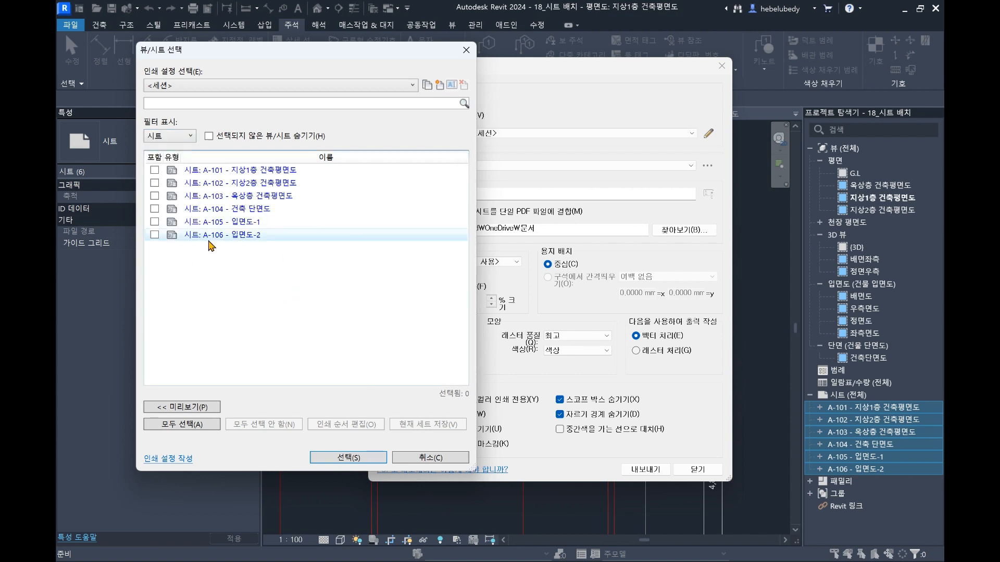
- Include all six sheets, A-101 through A-106, in the session set
{"action": "left_click", "coordinate": [154, 170]}
{"action": "left_click", "coordinate": [154, 183]}
{"action": "left_click", "coordinate": [154, 196]}
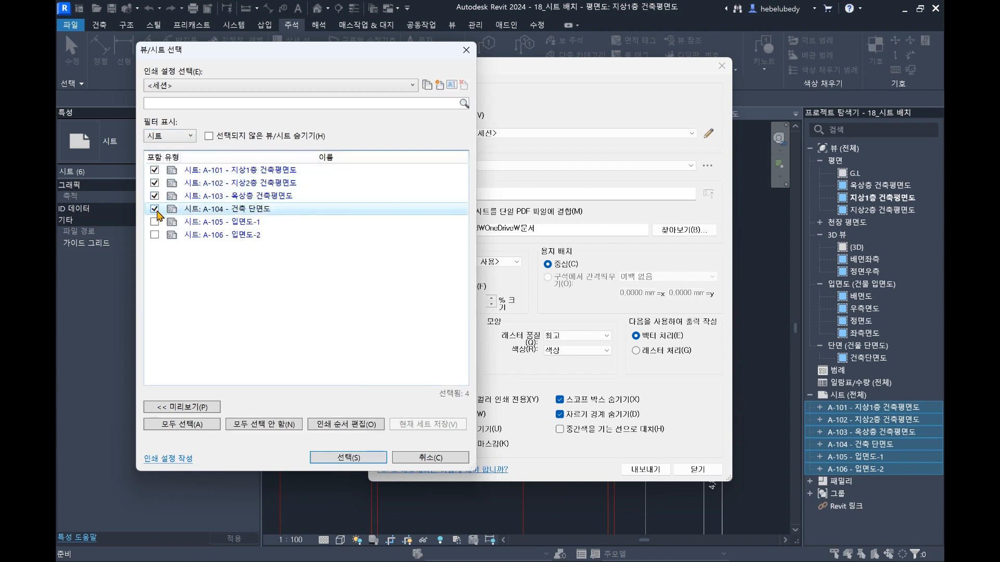
{"action": "left_click", "coordinate": [154, 209]}
{"action": "left_click", "coordinate": [155, 221]}
{"action": "left_click", "coordinate": [154, 235]}
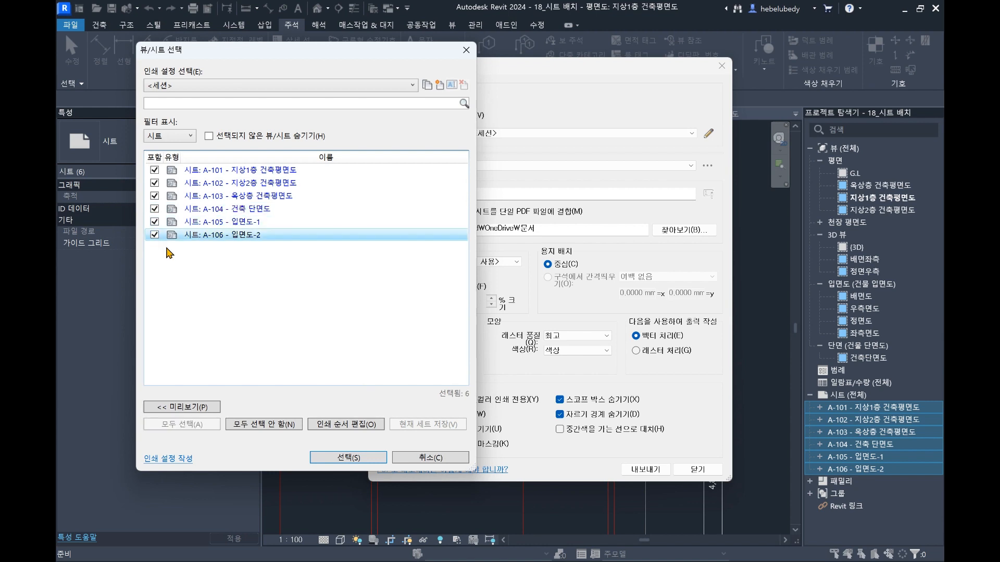
{"action": "left_click", "coordinate": [154, 196]}
{"action": "left_click", "coordinate": [154, 196]}
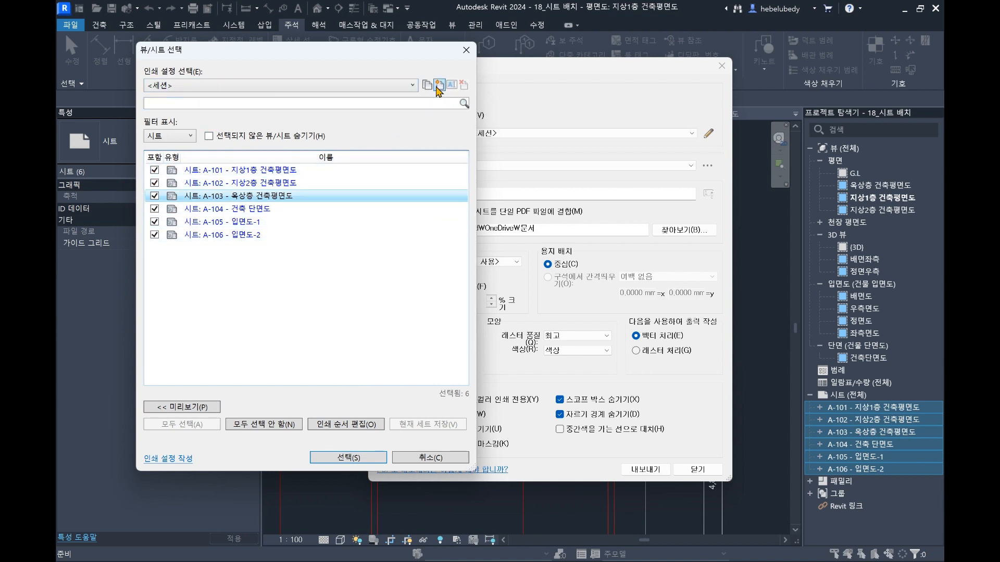
- Create a new view/sheet set named 건축허가
{"action": "left_click", "coordinate": [439, 85]}
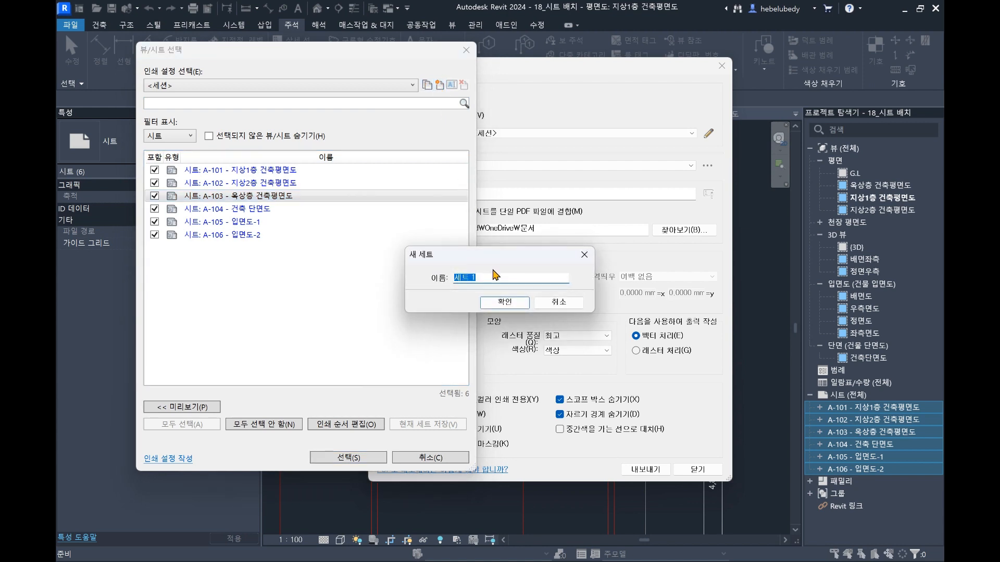
{"action": "key", "text": "BackSpace"}
{"action": "type", "text": "건추"}
{"action": "type", "text": "허가"}
{"action": "key", "text": "Return"}
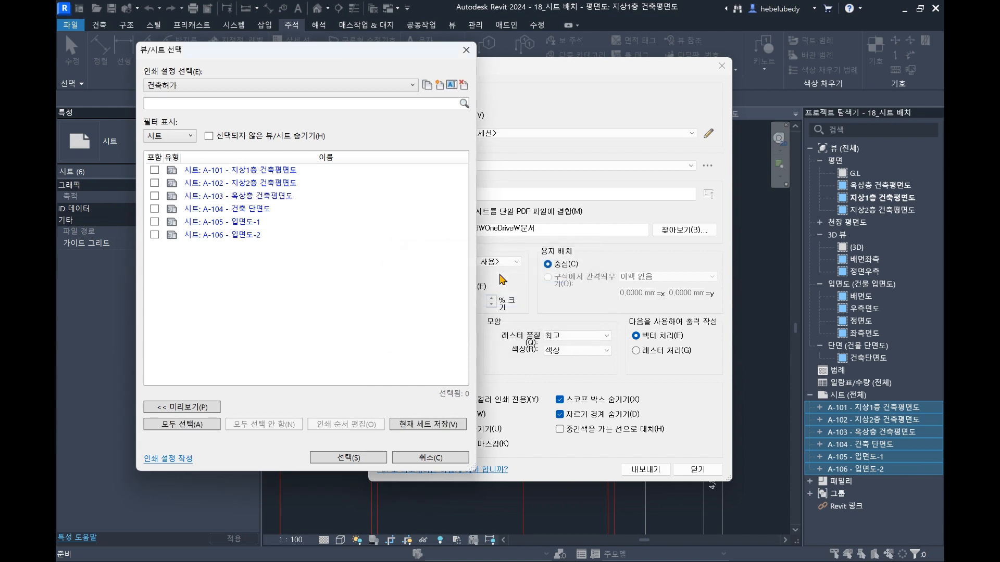
- Include sheets A-101 through A-106 in the 건축허가 set, apply it to the export and save the set's settings
{"action": "left_click", "coordinate": [154, 170]}
{"action": "left_click", "coordinate": [154, 182]}
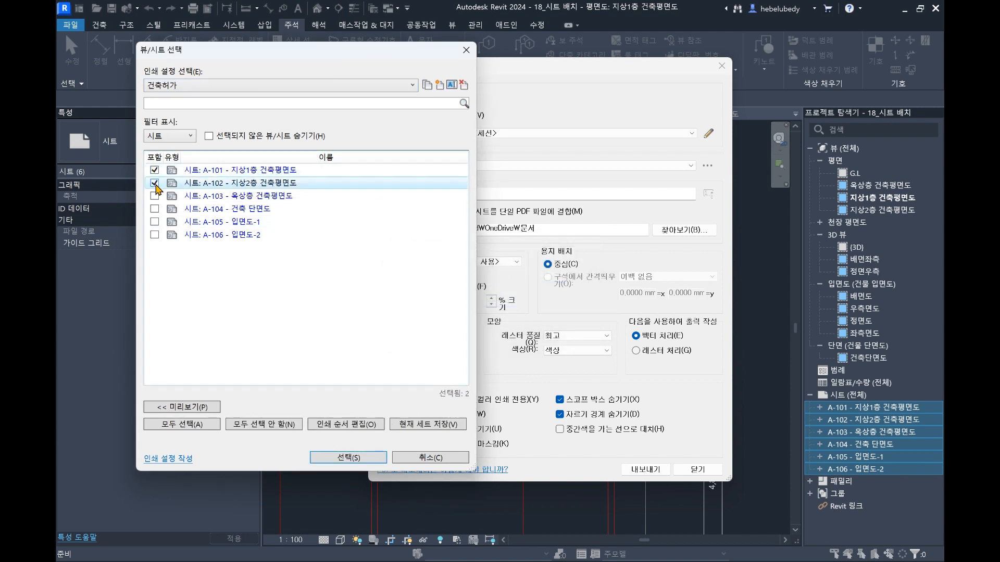
{"action": "left_click", "coordinate": [154, 196]}
{"action": "left_click", "coordinate": [154, 209]}
{"action": "left_click", "coordinate": [154, 222]}
{"action": "left_click", "coordinate": [154, 235]}
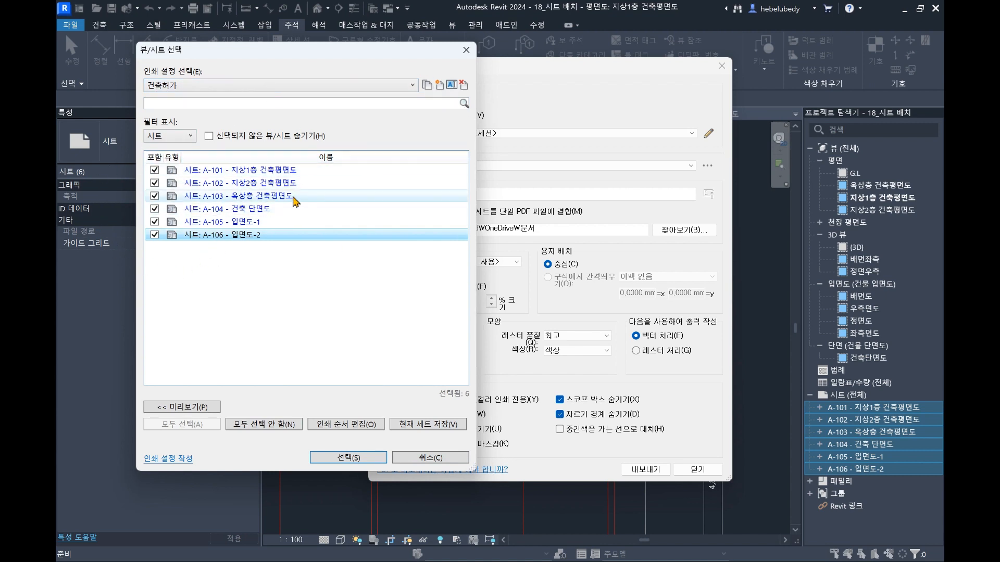
{"action": "left_click", "coordinate": [374, 457]}
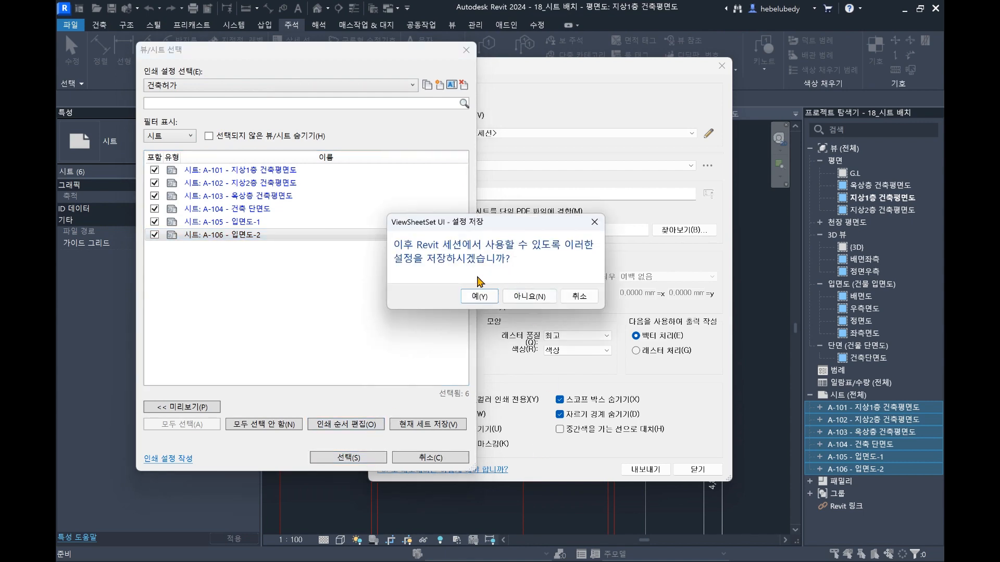
{"action": "left_click", "coordinate": [480, 296]}
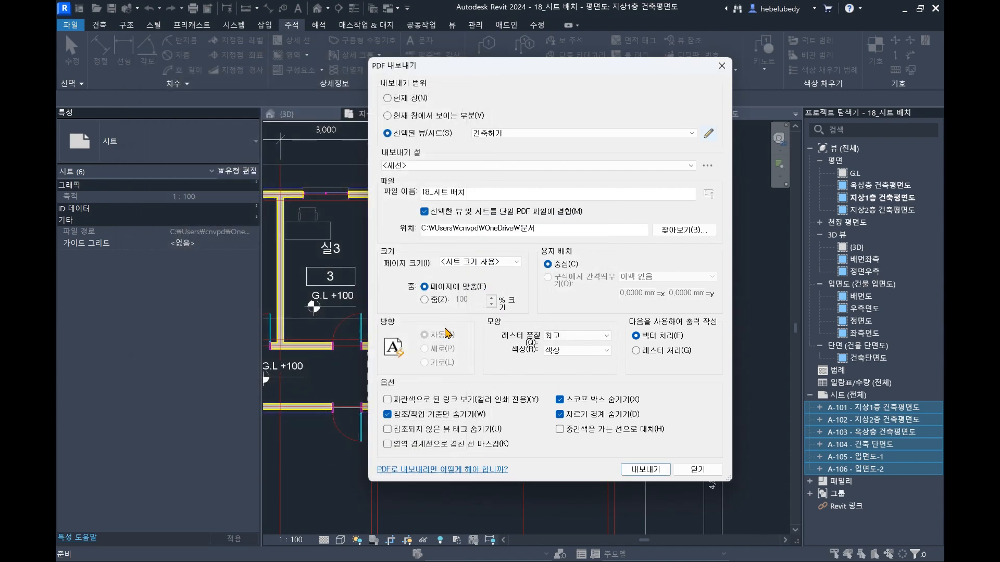
- Reopen the 건축허가 set, try excluding sheets A-104 through A-106, and discard the edits
{"action": "left_click", "coordinate": [504, 144]}
{"action": "left_click", "coordinate": [501, 151]}
{"action": "left_click", "coordinate": [708, 134]}
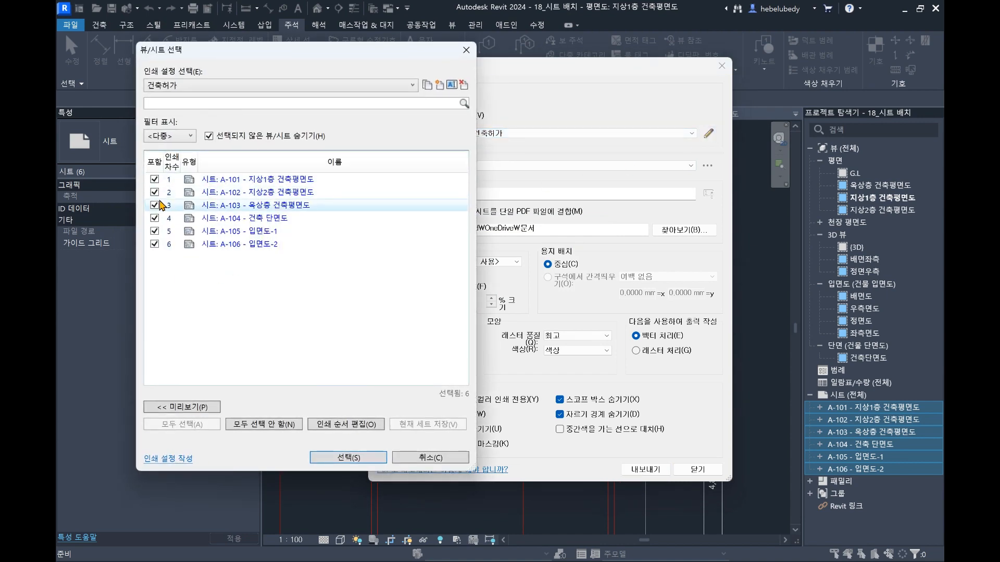
{"action": "left_click", "coordinate": [154, 217]}
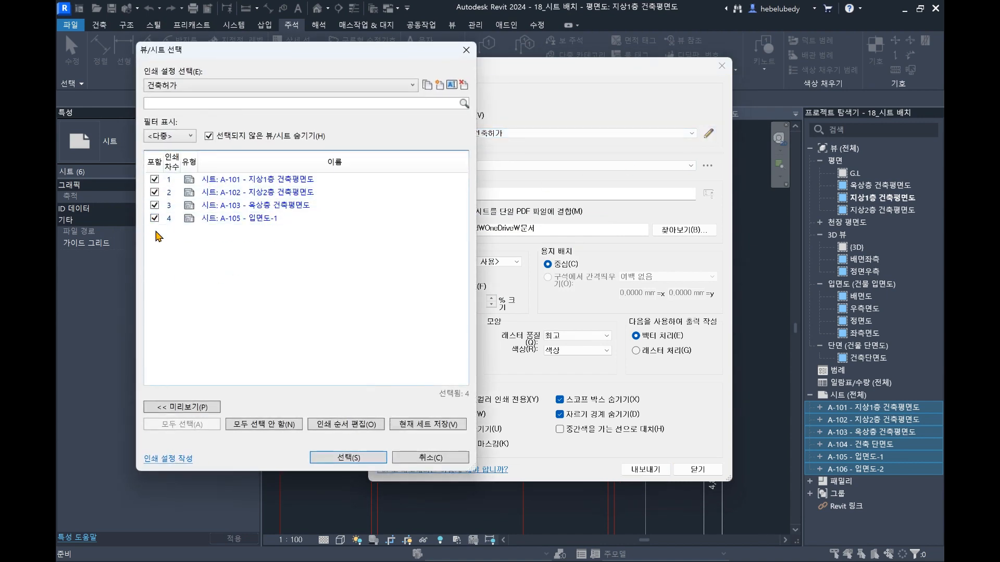
{"action": "left_click", "coordinate": [154, 231]}
{"action": "left_click", "coordinate": [156, 219]}
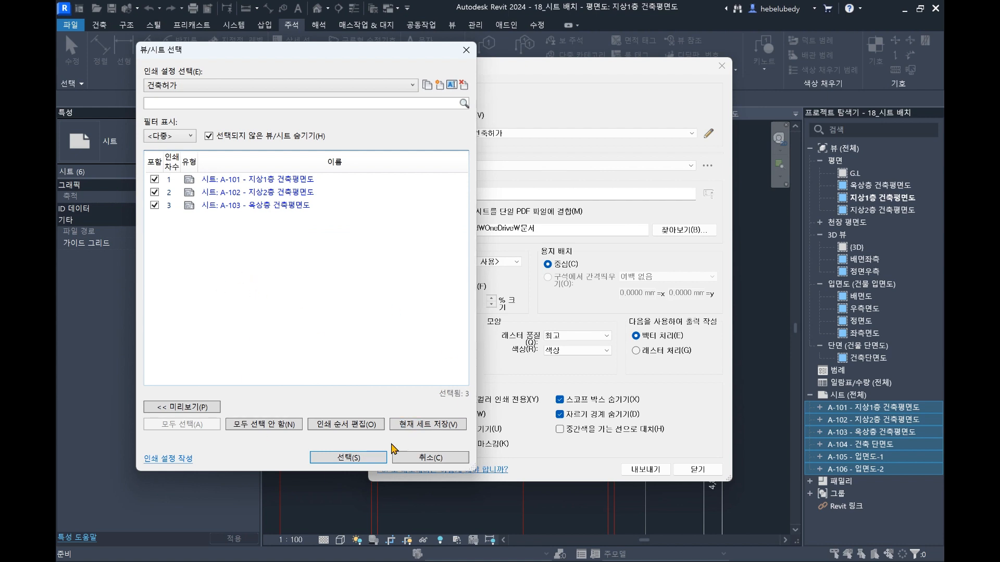
{"action": "left_click", "coordinate": [438, 461]}
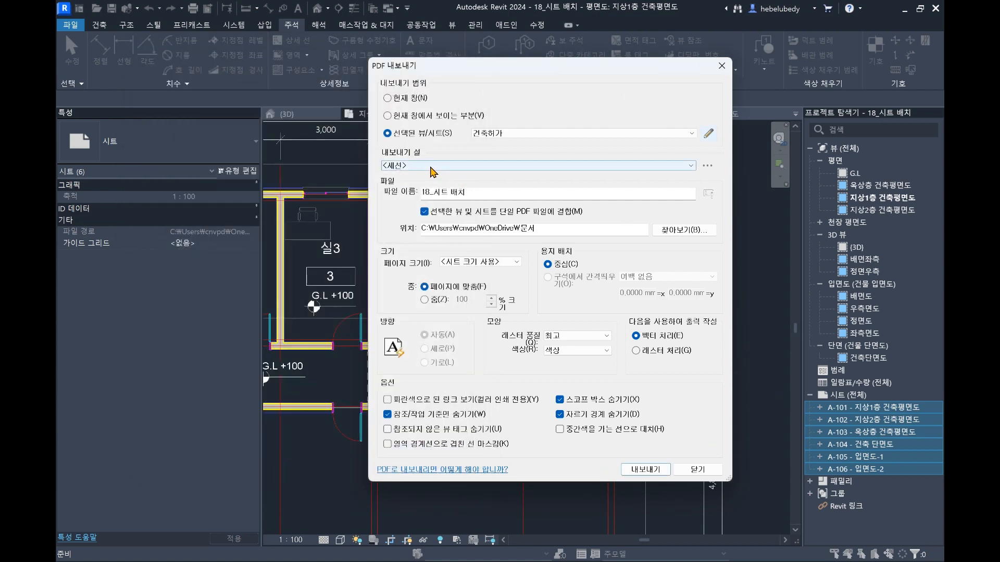
- Save a new PDF export setup named CNV_기본내보내기, quitting the KakaoTalk messenger in the background while naming it
{"action": "left_click", "coordinate": [399, 166]}
{"action": "left_click", "coordinate": [398, 166]}
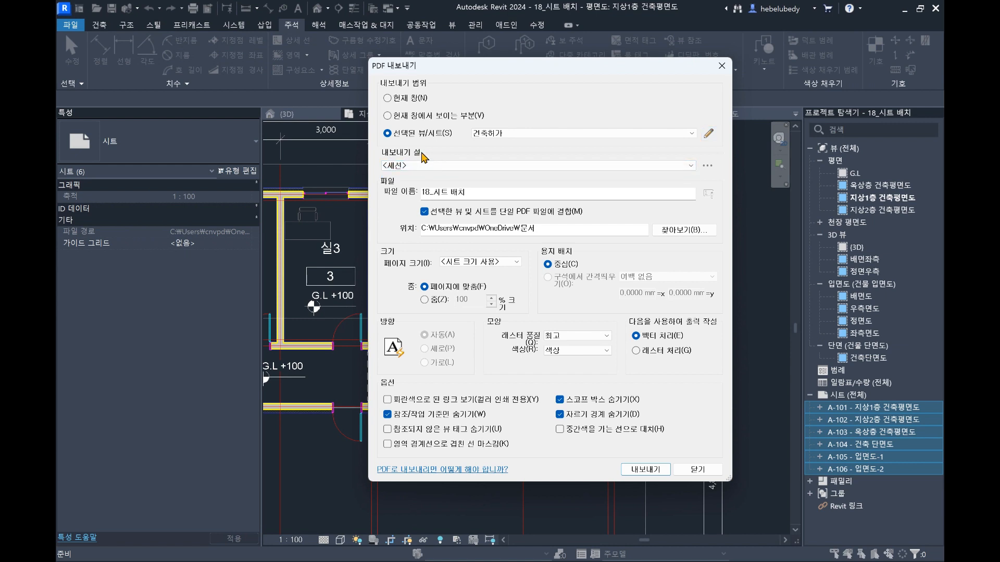
{"action": "left_click", "coordinate": [707, 165]}
{"action": "left_click", "coordinate": [639, 156]}
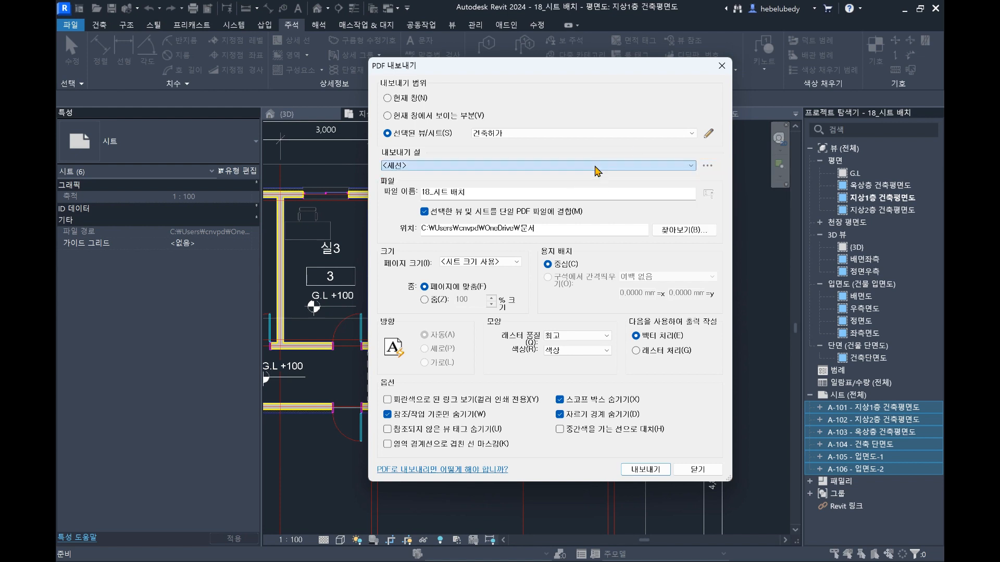
{"action": "left_click", "coordinate": [707, 166]}
{"action": "left_click", "coordinate": [737, 192]}
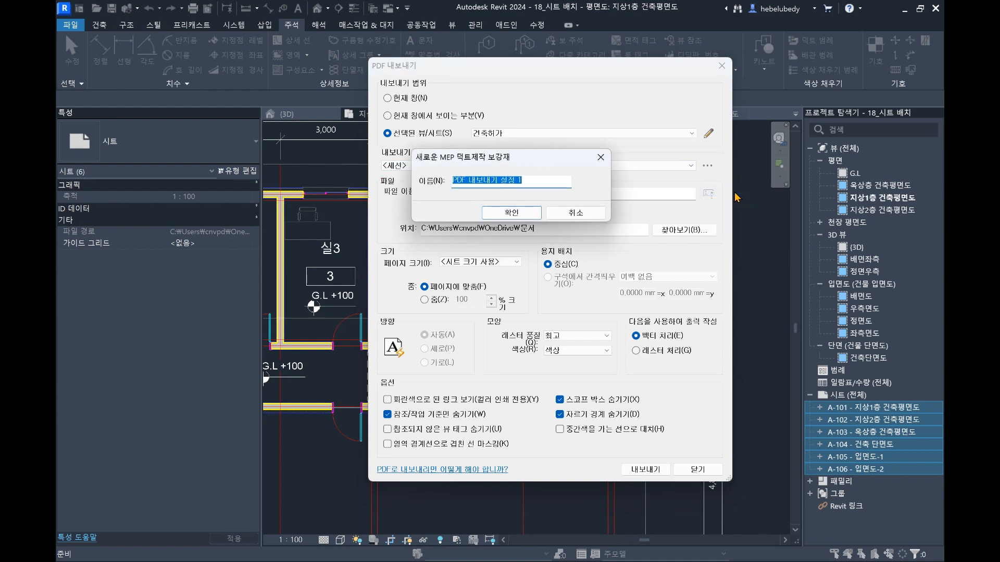
{"action": "left_click_drag", "start_coordinate": [543, 157], "coordinate": [831, 169]}
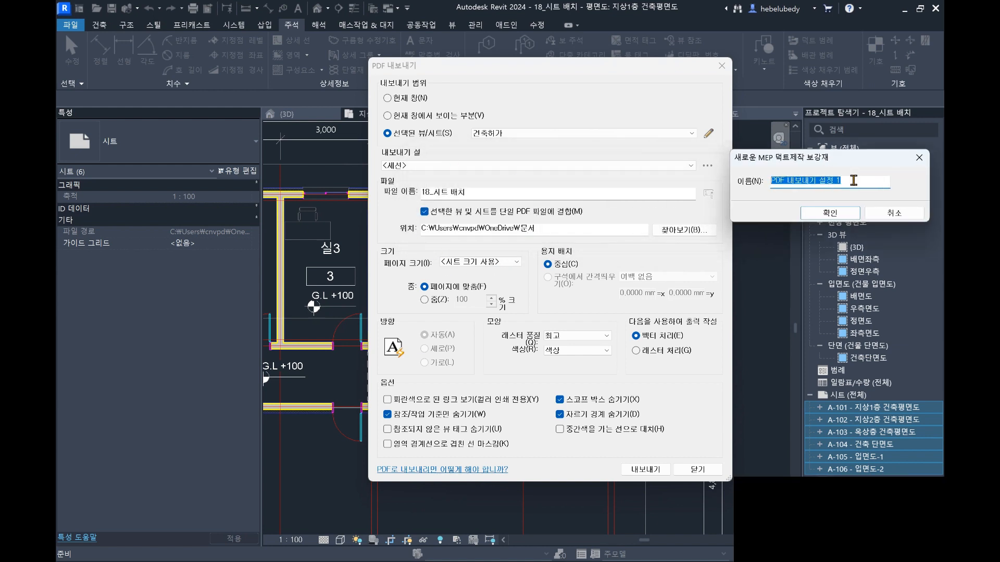
{"action": "type", "text": "ㄷNV"}
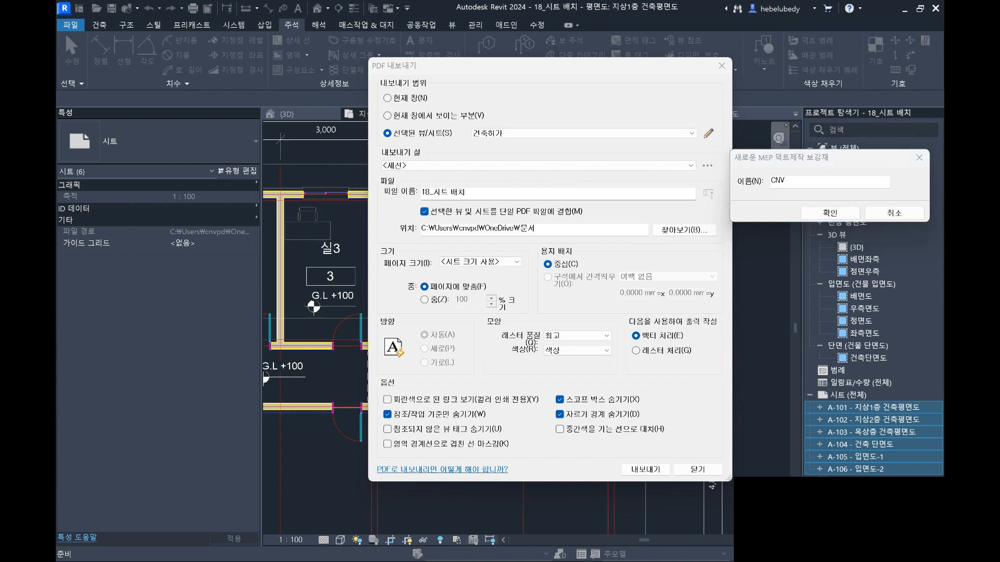
{"action": "right_click", "coordinate": [755, 516]}
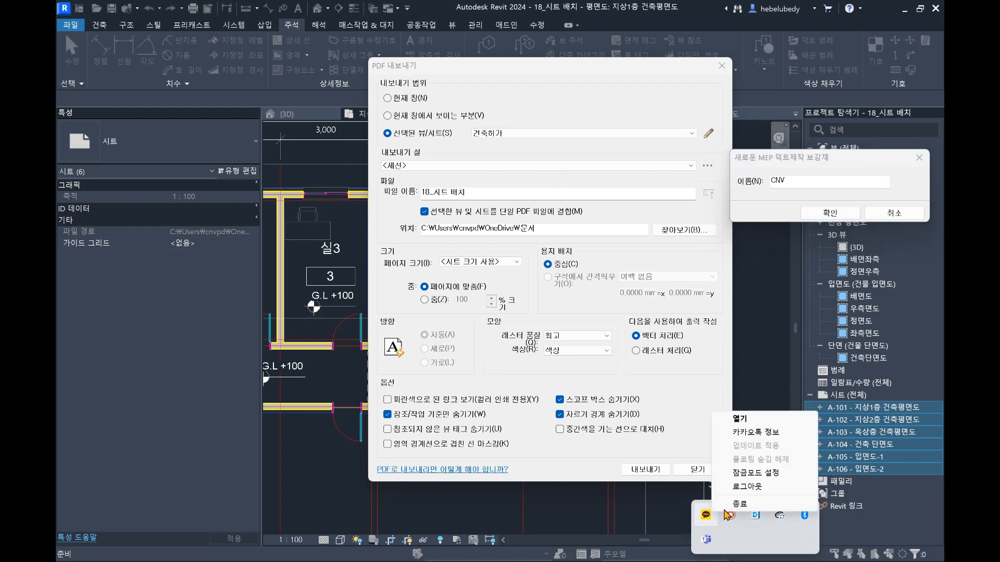
{"action": "left_click", "coordinate": [752, 505]}
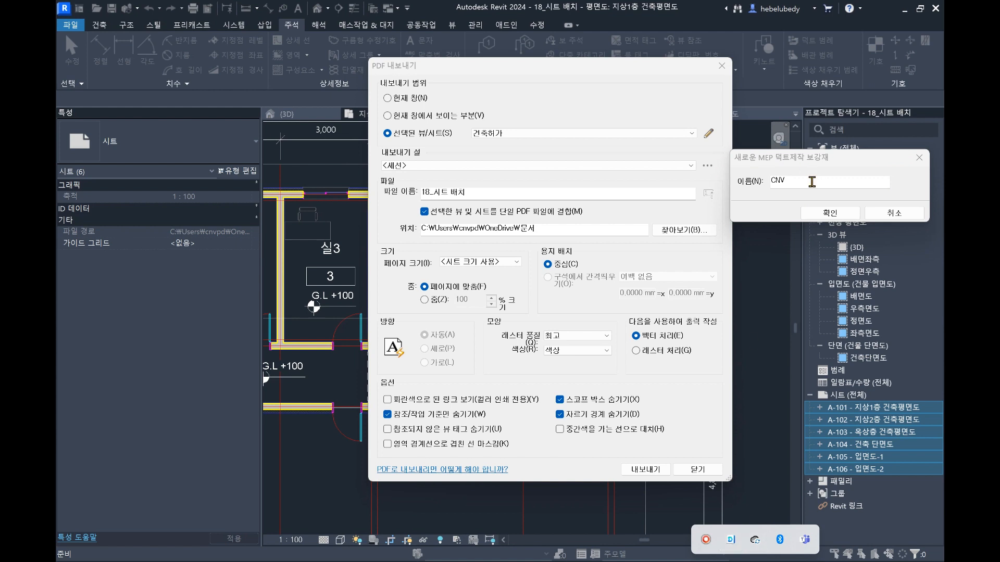
{"action": "left_click", "coordinate": [831, 182]}
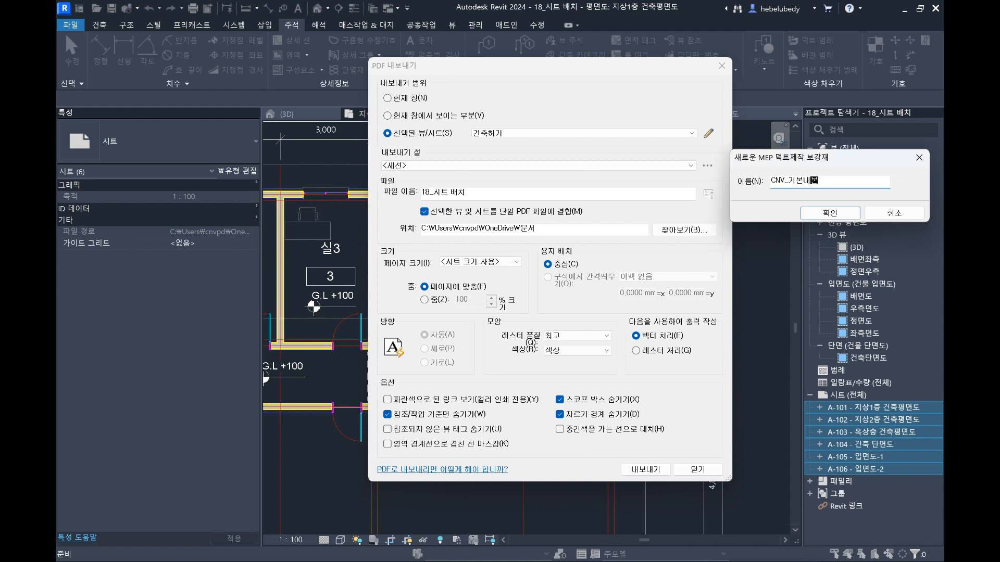
{"action": "key", "text": "Return"}
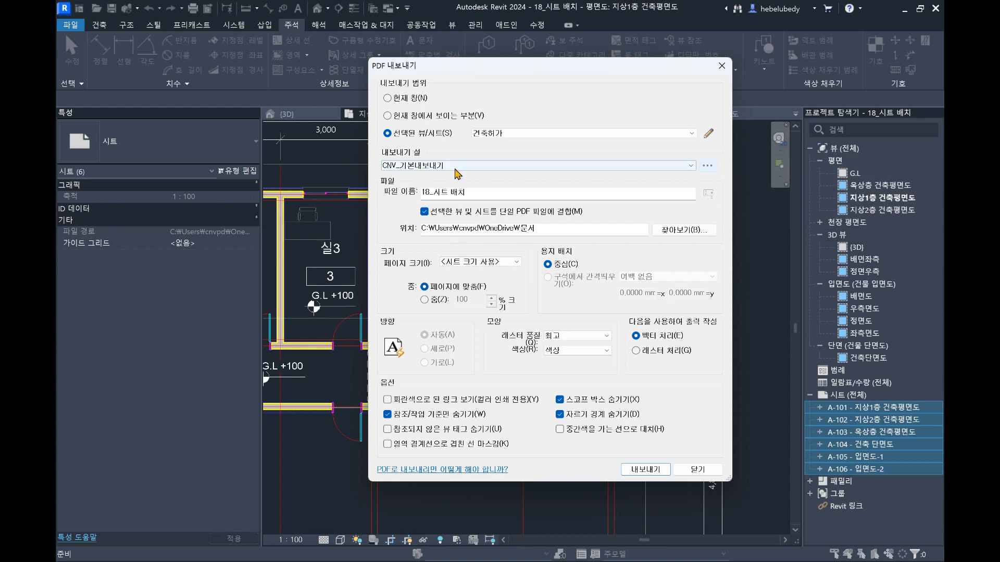
- Rename the PDF export setup to CNV_A3_Black
{"action": "left_click", "coordinate": [706, 166]}
{"action": "left_click", "coordinate": [749, 214]}
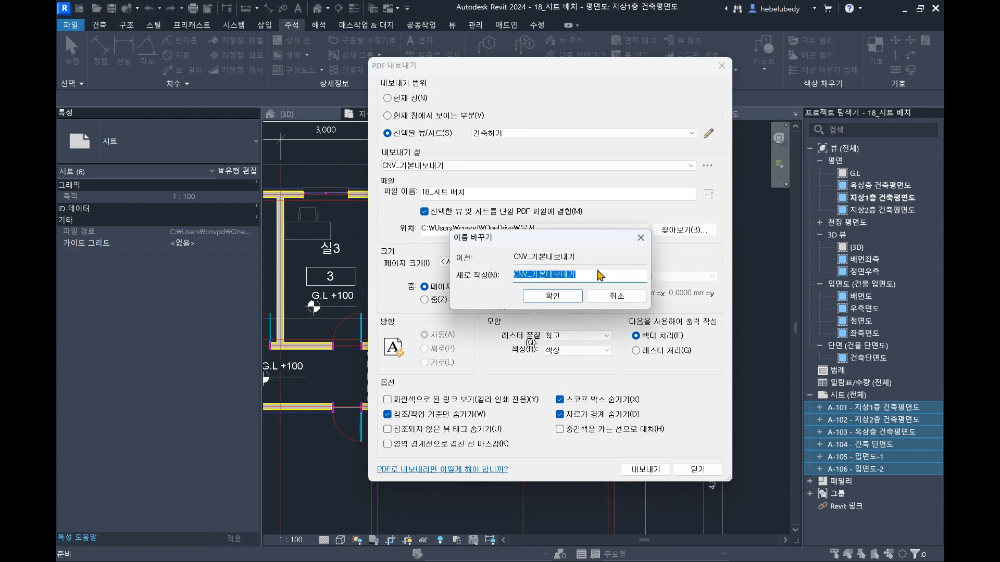
{"action": "left_click", "coordinate": [623, 274]}
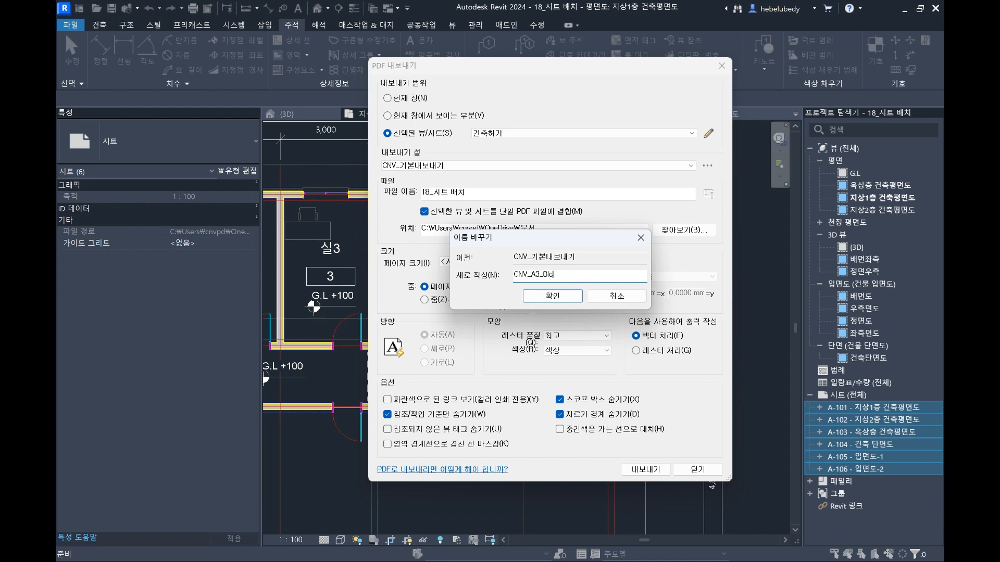
{"action": "left_click_drag", "start_coordinate": [549, 241], "coordinate": [788, 190]}
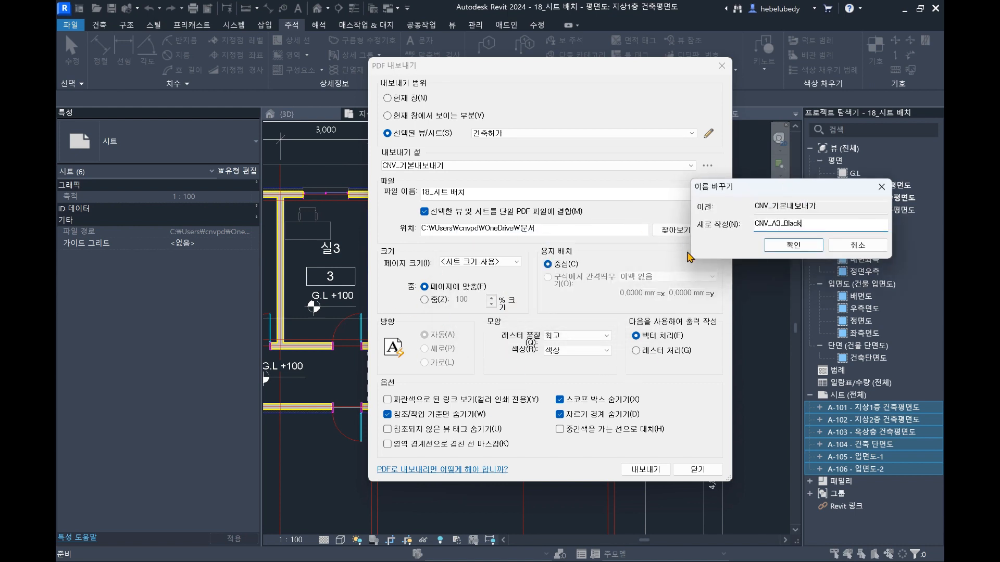
{"action": "left_click_drag", "start_coordinate": [818, 223], "coordinate": [773, 224]}
{"action": "left_click", "coordinate": [793, 245]}
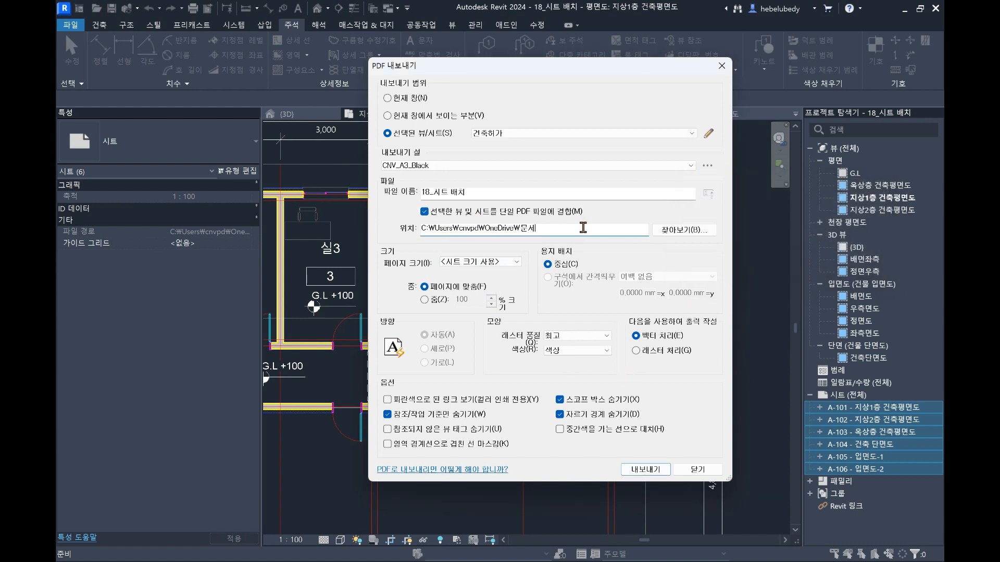
- Set the exported PDF's file name to BIMPROCESS_REVIT
{"action": "left_click_drag", "start_coordinate": [583, 229], "coordinate": [360, 236]}
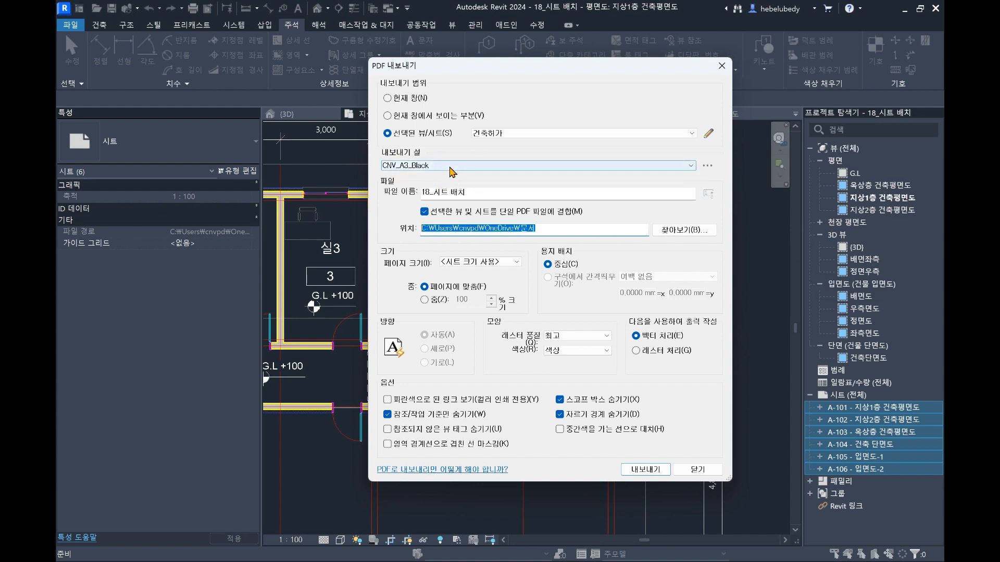
{"action": "left_click_drag", "start_coordinate": [500, 192], "coordinate": [389, 194]}
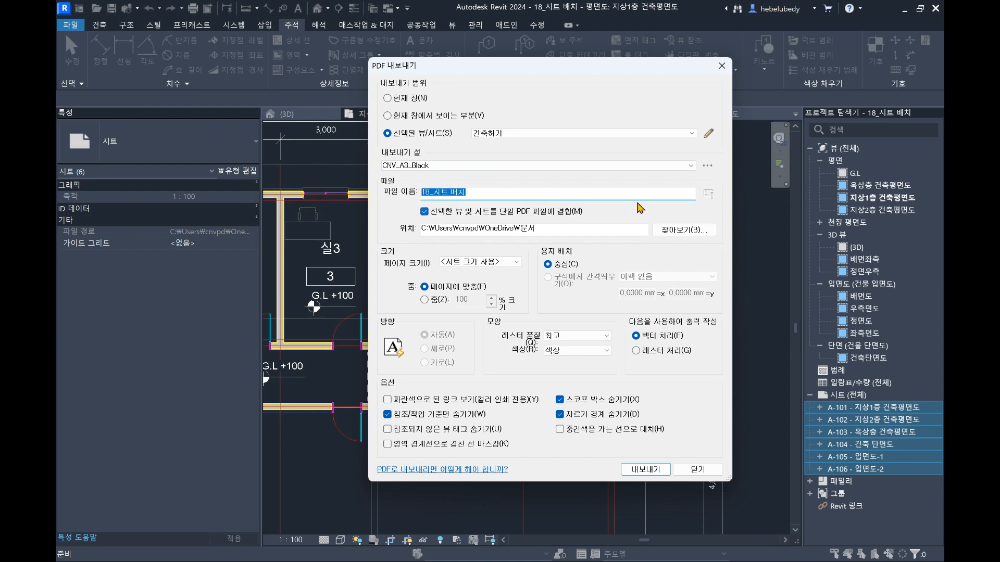
{"action": "key", "text": "BackSpace"}
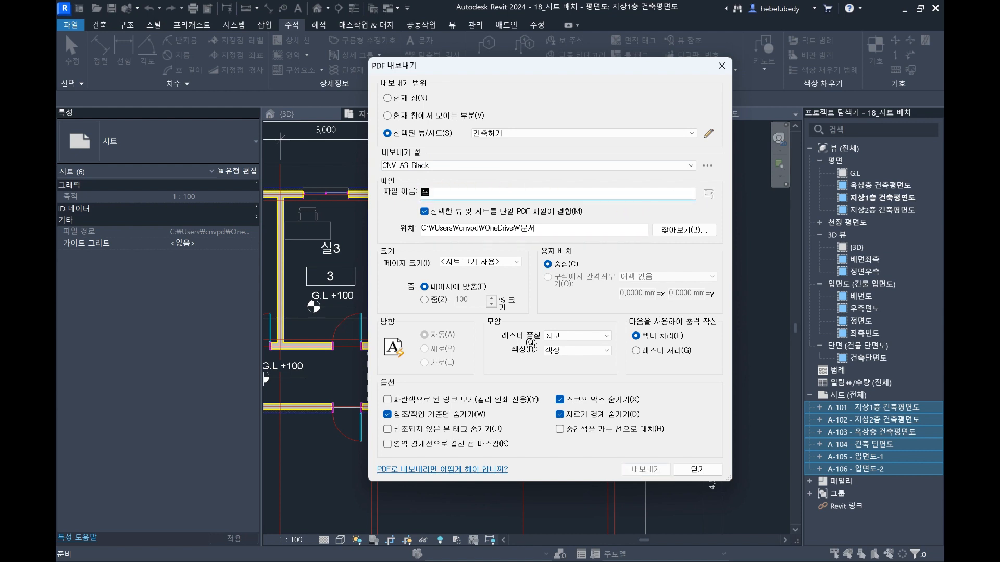
{"action": "type", "text": "프로젝"}
{"action": "key", "text": "BackSpace"}
{"action": "type", "text": "BMP"}
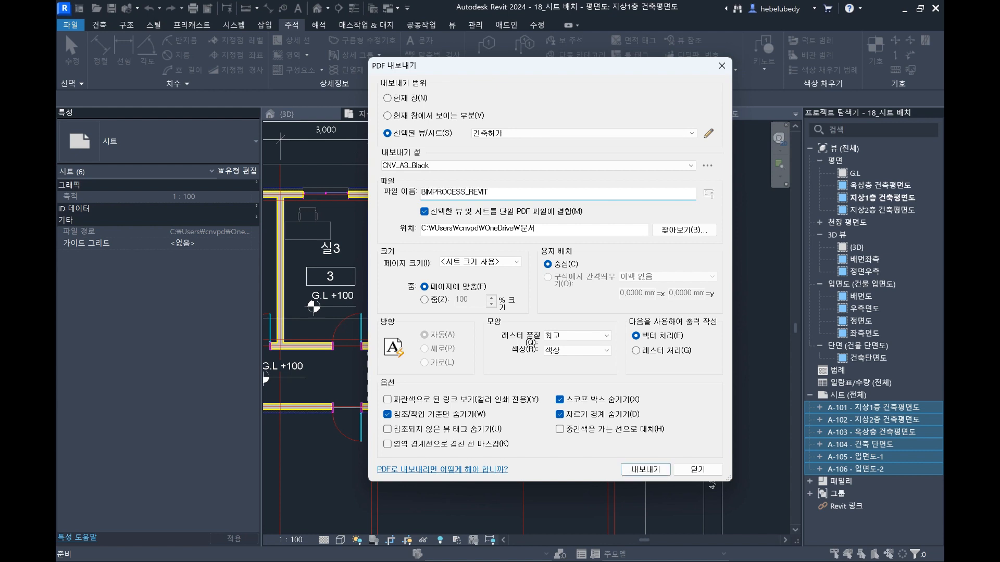
- Create a folder named PDF inside the desktop's BIMPROCESS_REVIT folder and set it as the export location
{"action": "left_click", "coordinate": [699, 233]}
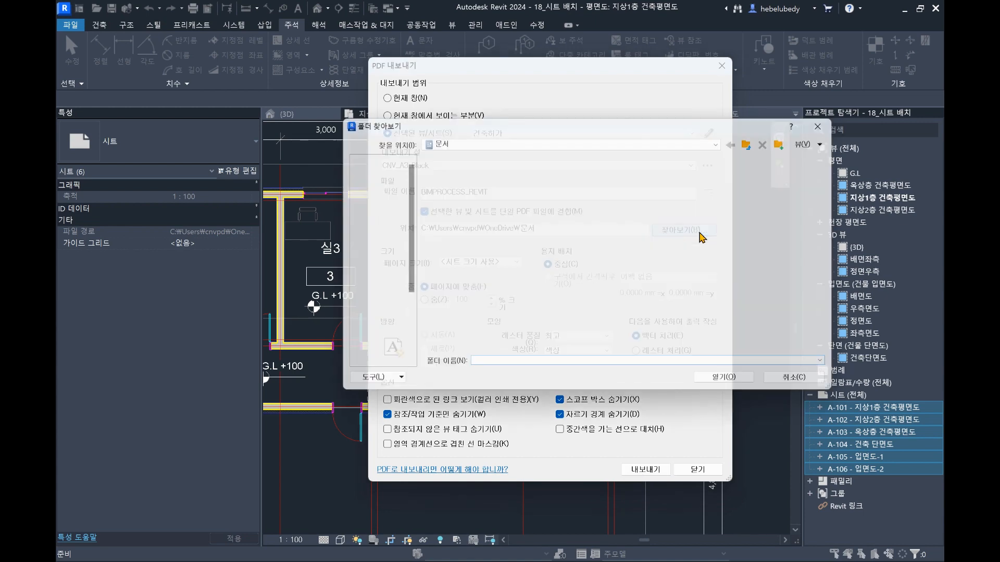
{"action": "scroll", "coordinate": [383, 328], "scroll_direction": "down", "scroll_amount": 2}
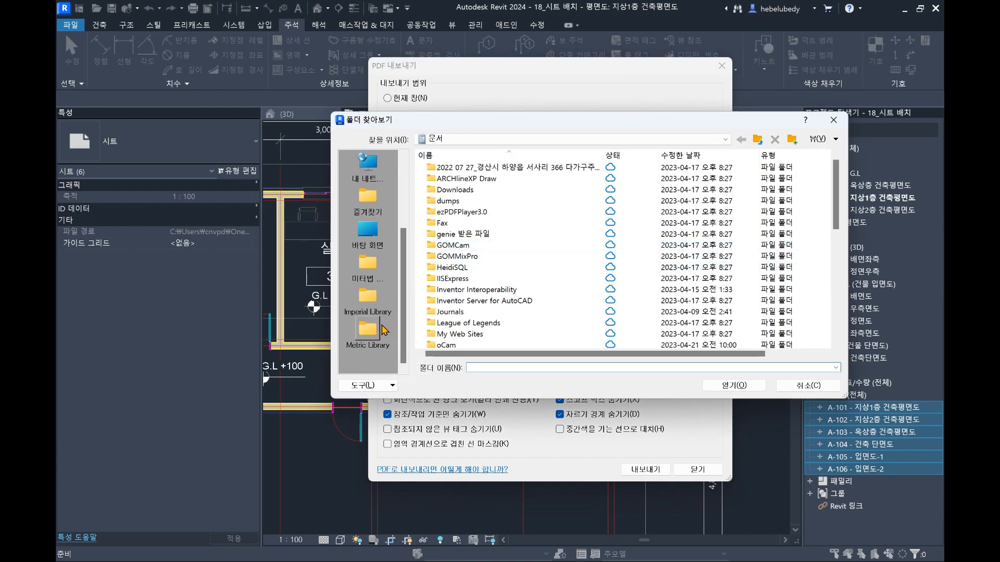
{"action": "left_click", "coordinate": [368, 232]}
{"action": "double_click", "coordinate": [458, 301]}
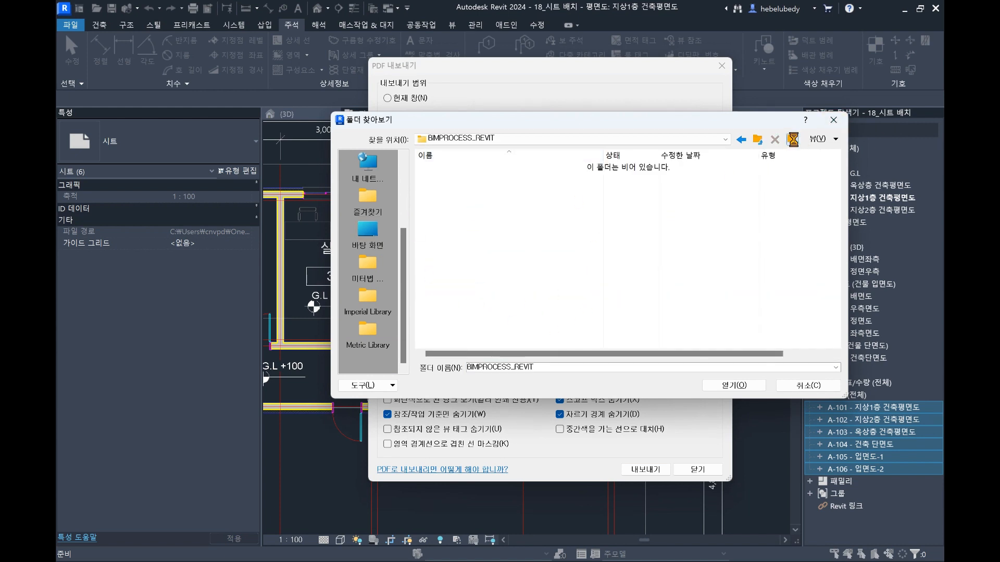
{"action": "left_click", "coordinate": [792, 139]}
{"action": "type", "text": "DF"}
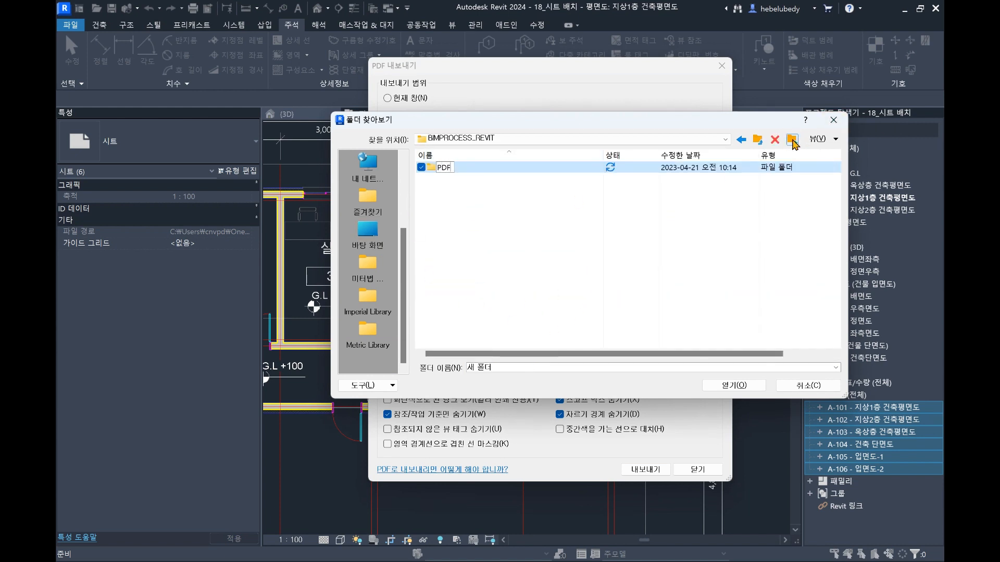
{"action": "key", "text": "Return"}
{"action": "key", "text": "Return"}
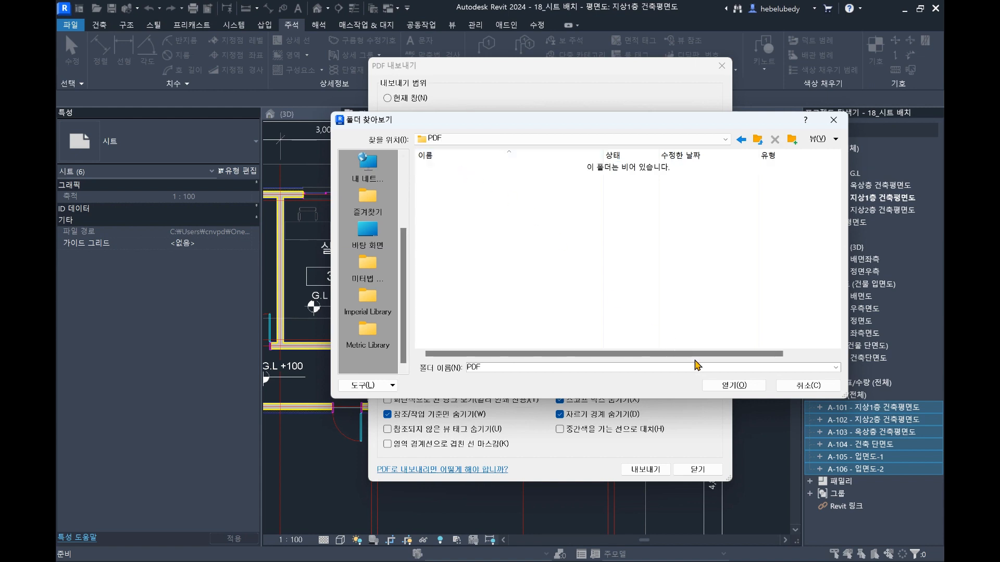
{"action": "left_click", "coordinate": [731, 385]}
{"action": "left_click", "coordinate": [530, 230]}
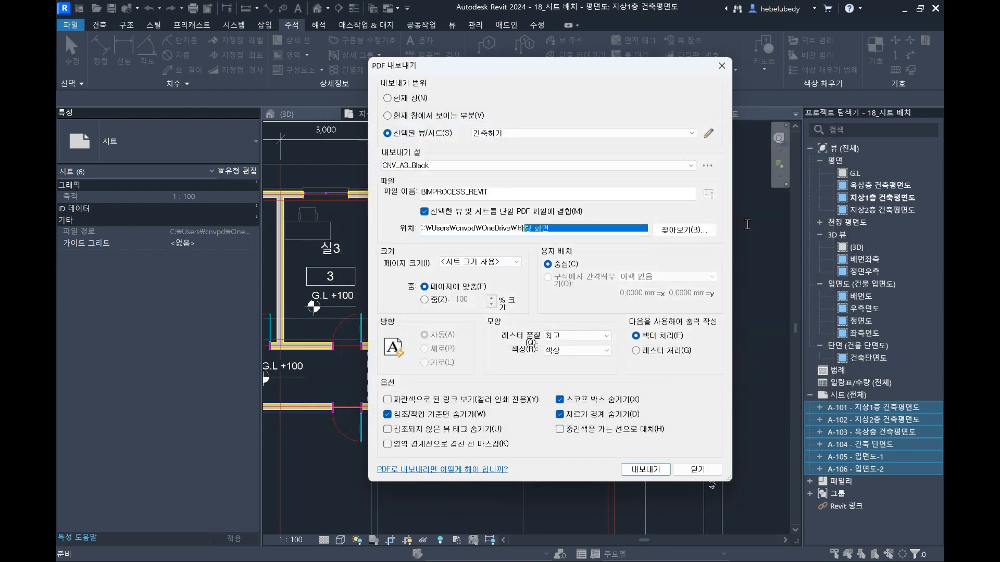
{"action": "key", "text": "End"}
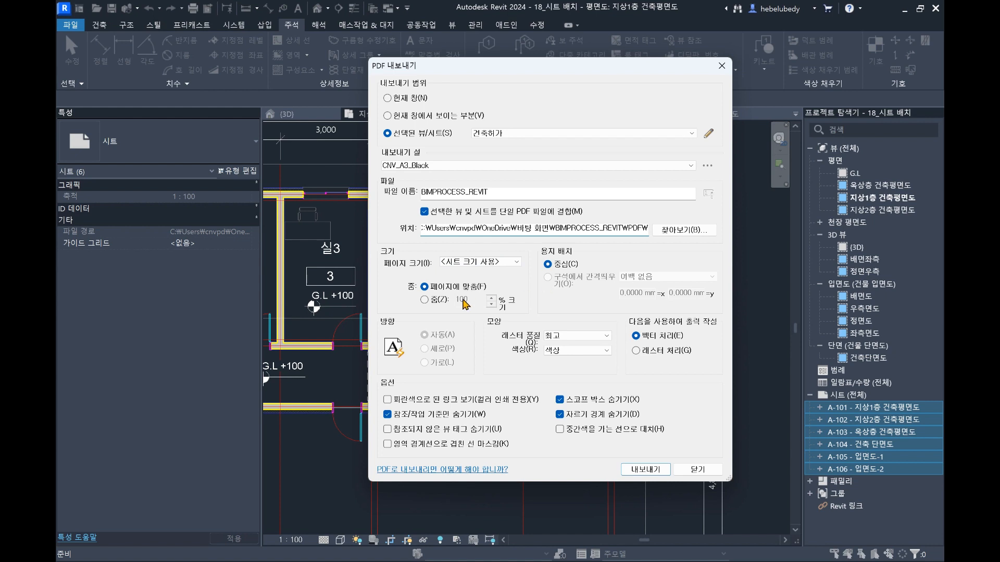
- Set the PDF page to ISO A3 (297 x 420 mm) at 100% zoom in landscape orientation (가로)
{"action": "left_click", "coordinate": [426, 301]}
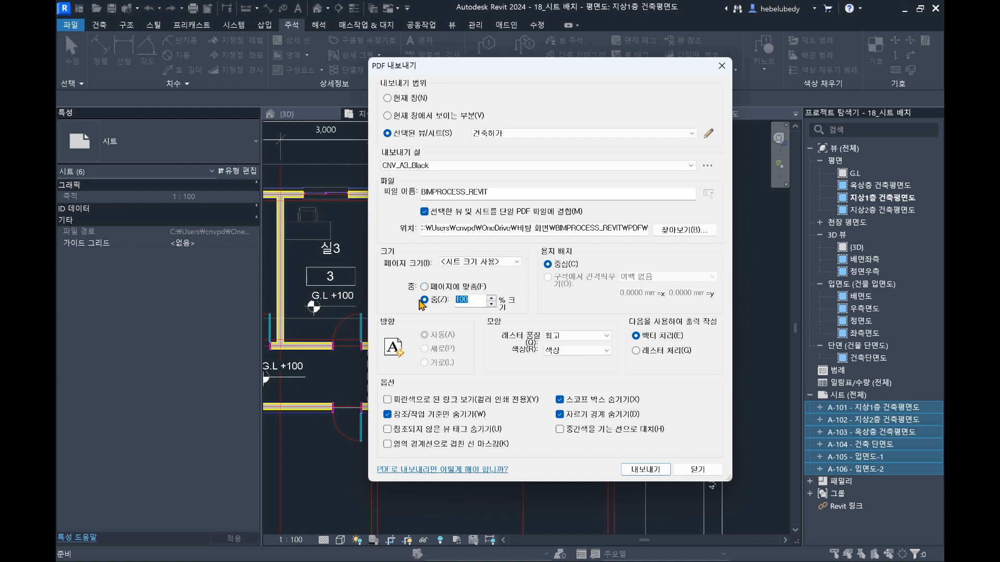
{"action": "double_click", "coordinate": [458, 300]}
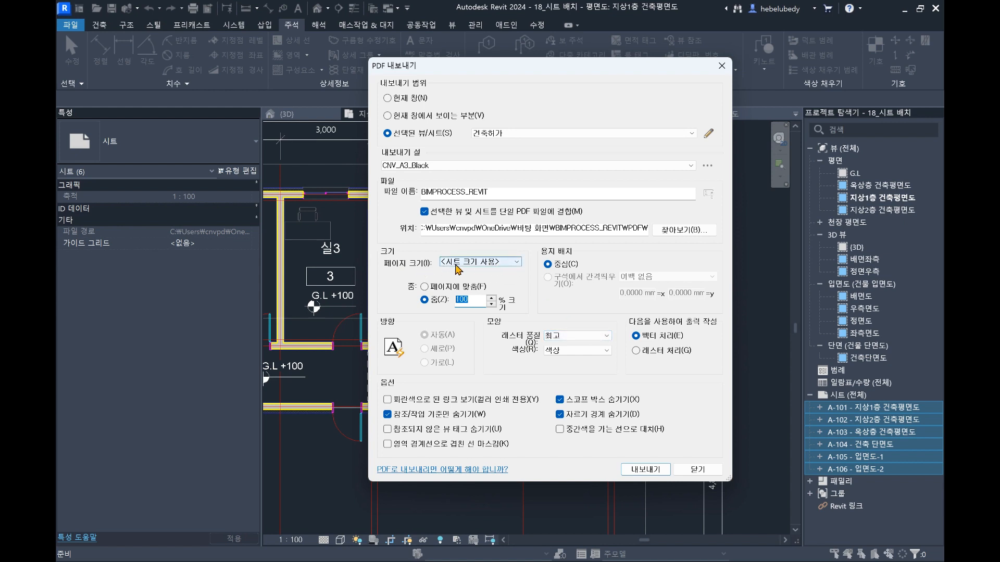
{"action": "left_click", "coordinate": [508, 263]}
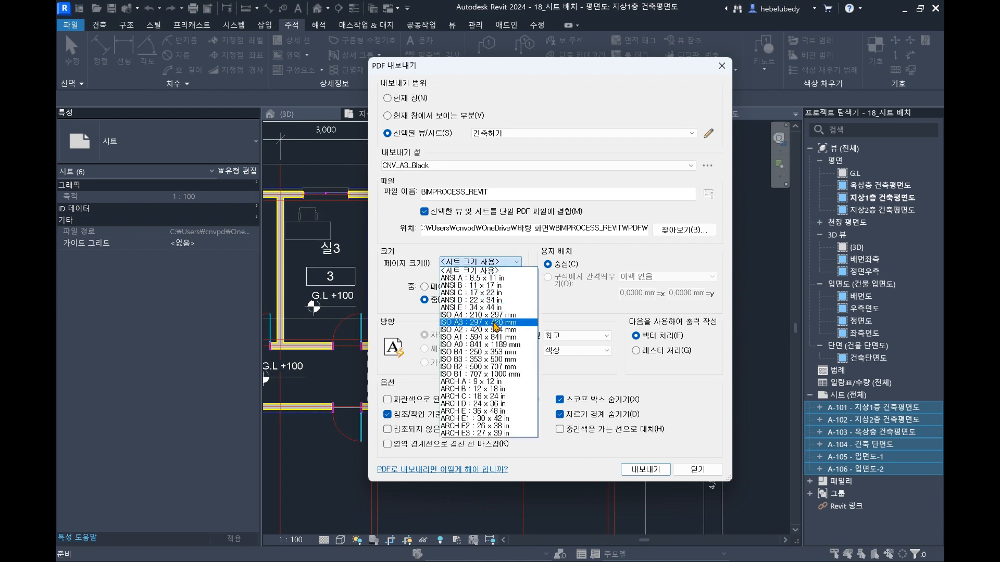
{"action": "left_click", "coordinate": [464, 323]}
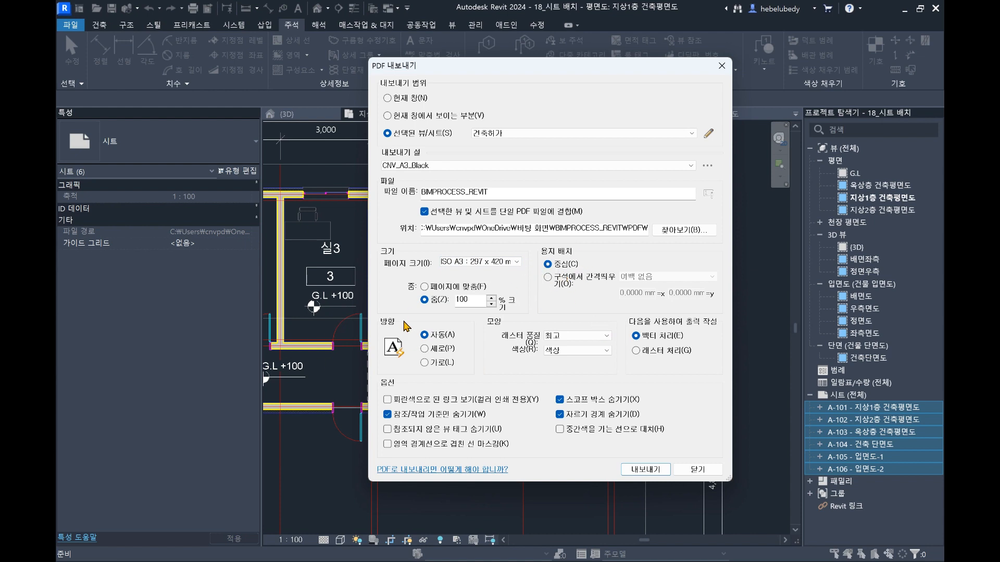
{"action": "left_click", "coordinate": [426, 363]}
{"action": "left_click_drag", "start_coordinate": [539, 66], "coordinate": [776, 57]}
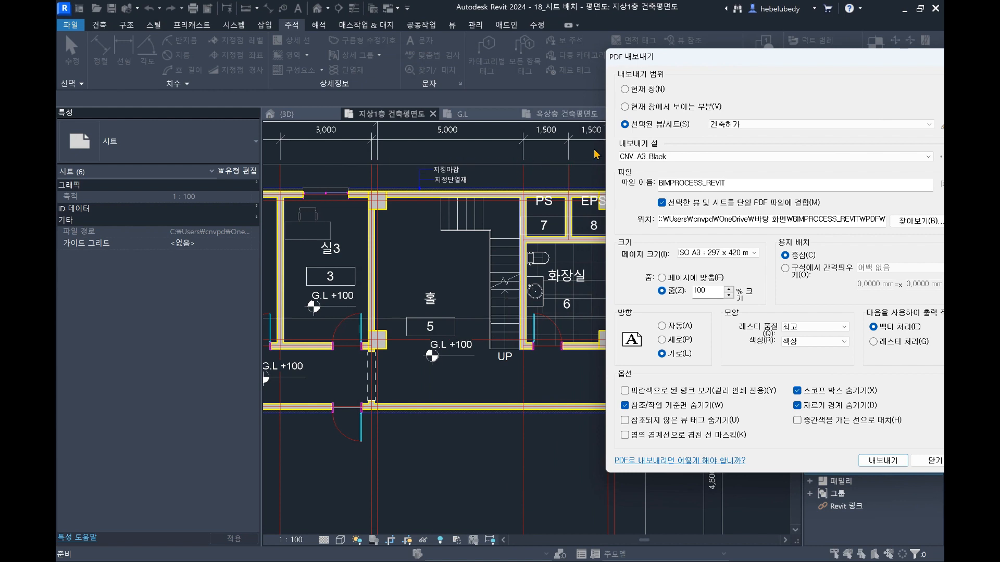
{"action": "left_click_drag", "start_coordinate": [666, 57], "coordinate": [581, 59]}
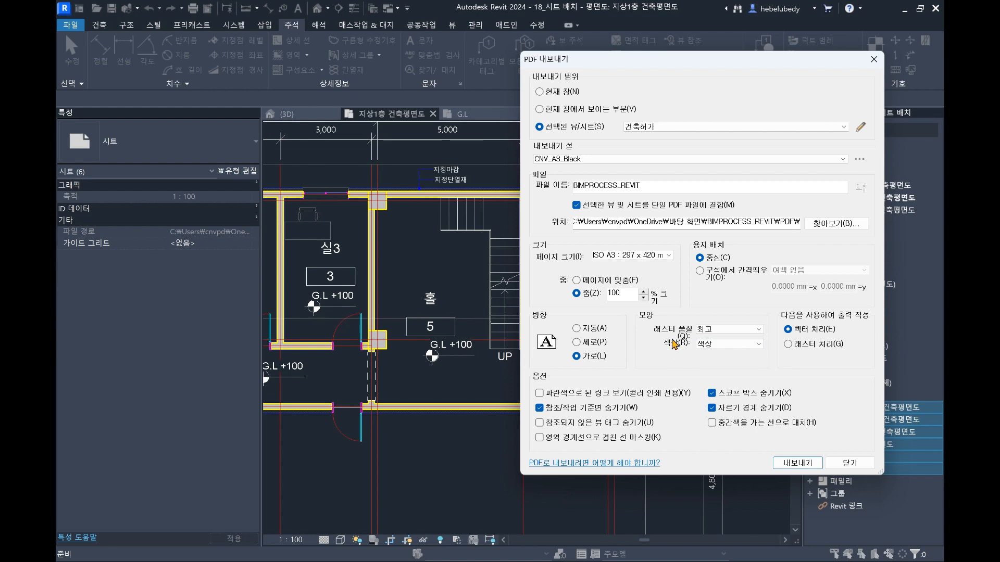
- Try the black-line color option (검은색 선) for the PDF output and return it to 색상
{"action": "left_click", "coordinate": [734, 344]}
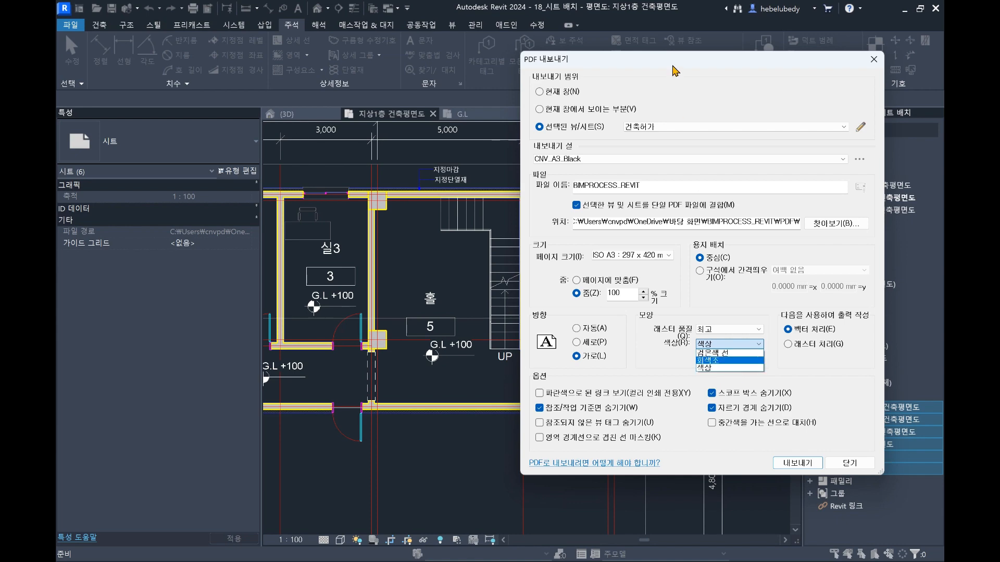
{"action": "left_click", "coordinate": [709, 368]}
{"action": "left_click_drag", "start_coordinate": [662, 58], "coordinate": [494, 51]}
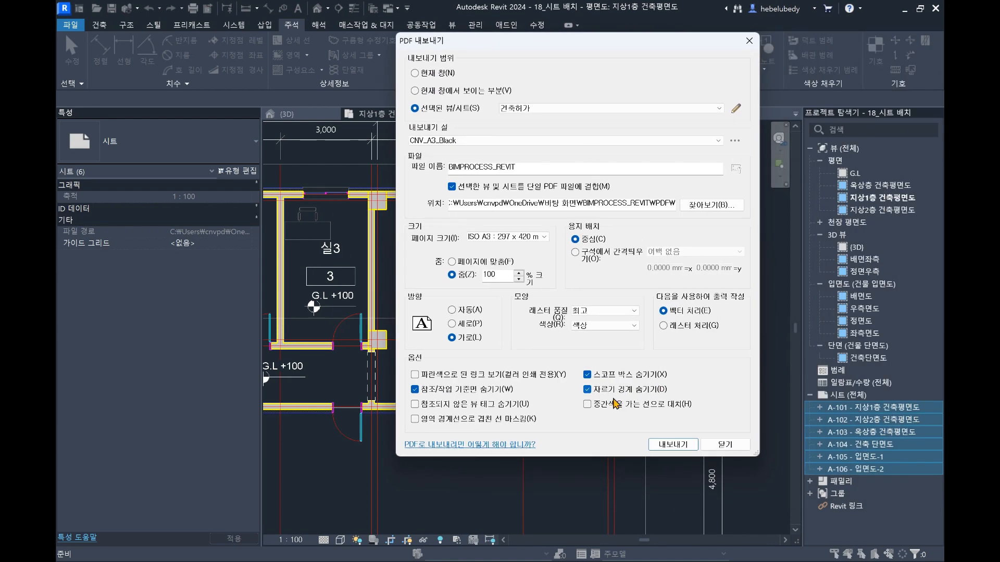
{"action": "left_click", "coordinate": [604, 328]}
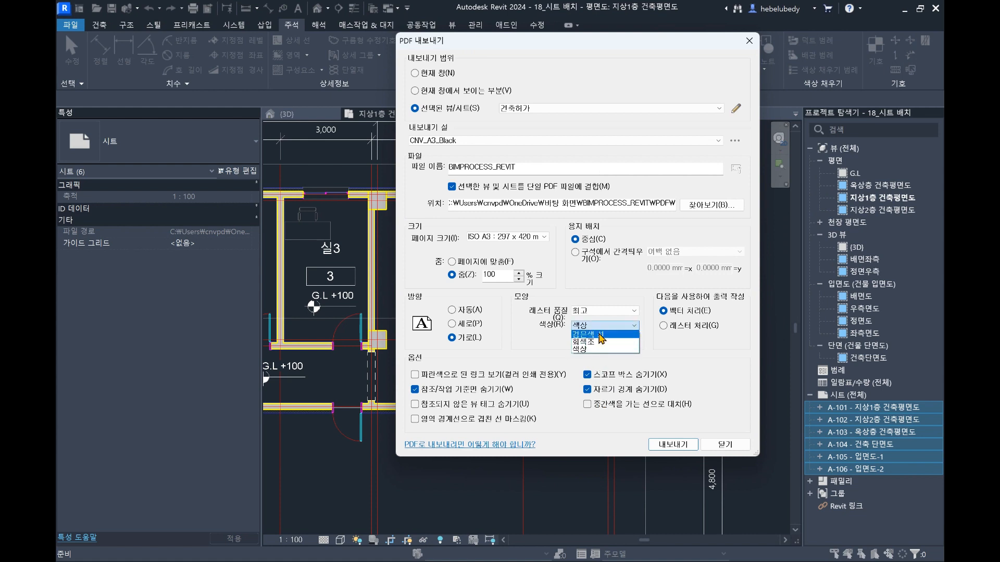
{"action": "left_click", "coordinate": [606, 332]}
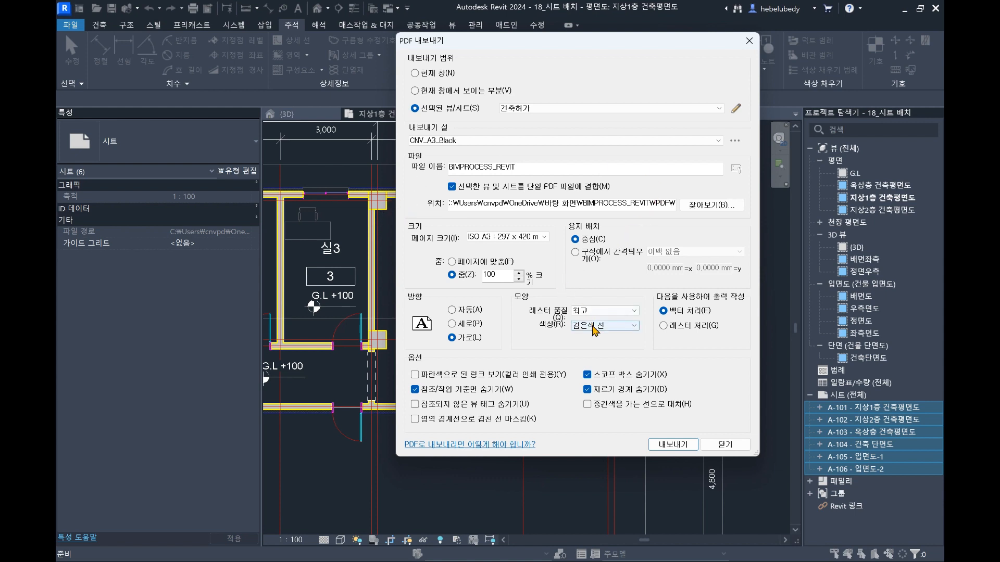
{"action": "left_click", "coordinate": [599, 325]}
{"action": "left_click", "coordinate": [599, 349]}
- Set the output color to 검은색 선 and export the sheets to PDF
{"action": "left_click", "coordinate": [593, 328]}
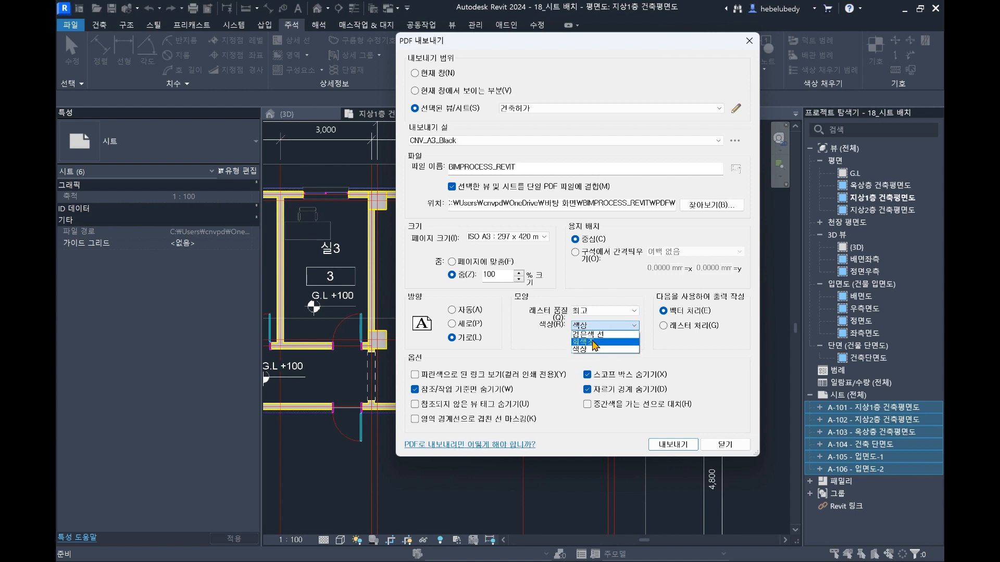
{"action": "left_click", "coordinate": [587, 334]}
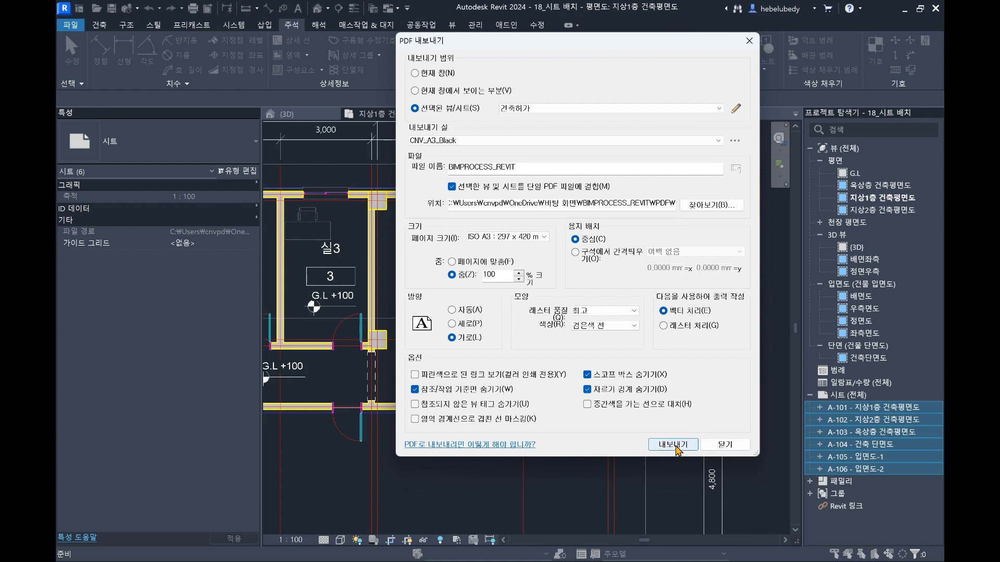
{"action": "left_click", "coordinate": [676, 447]}
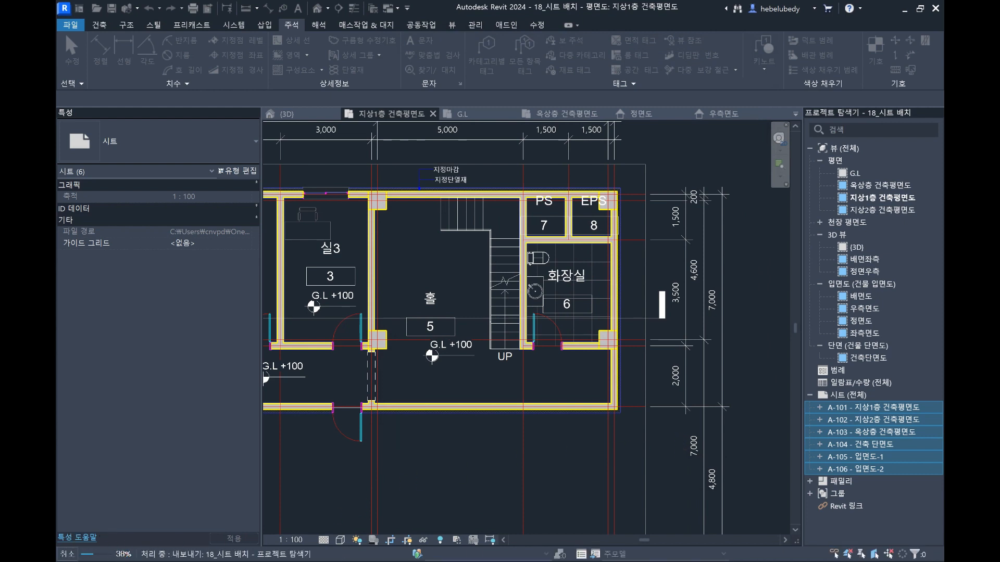
{"action": "mouse_move", "coordinate": [71, 556]}
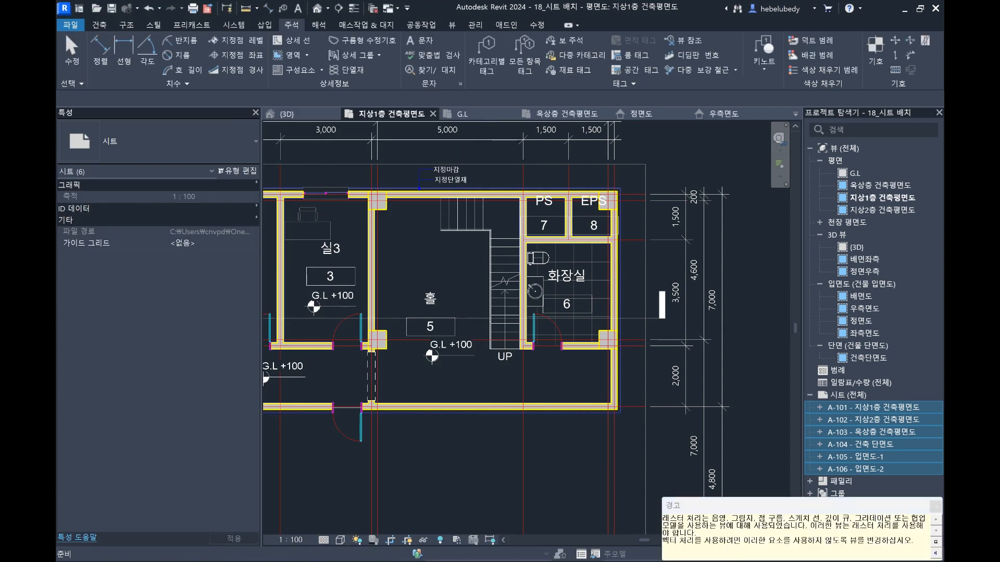
- Switch to File Explorer, open the desktop's BIMPROCESS_REVIT\PDF folder and preview the exported BIMPROCESS_REVIT file
{"action": "left_click", "coordinate": [555, 526]}
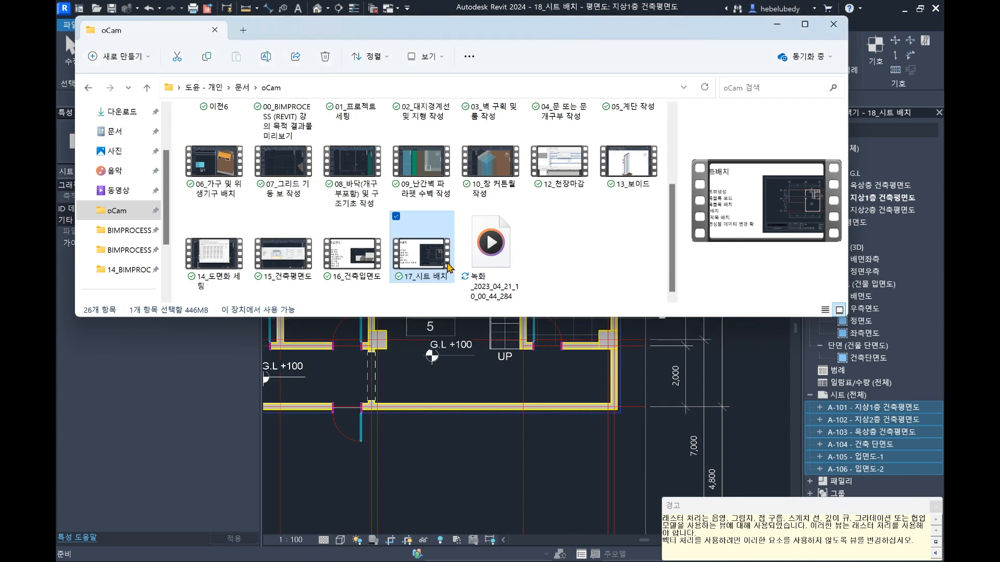
{"action": "scroll", "coordinate": [131, 198], "scroll_direction": "up", "scroll_amount": 2}
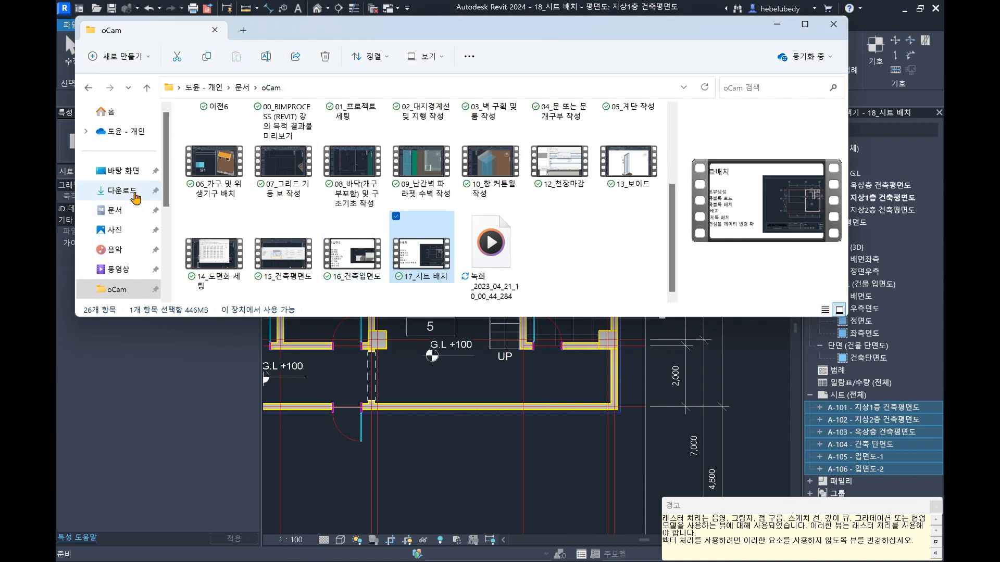
{"action": "left_click", "coordinate": [127, 171]}
{"action": "double_click", "coordinate": [237, 131]}
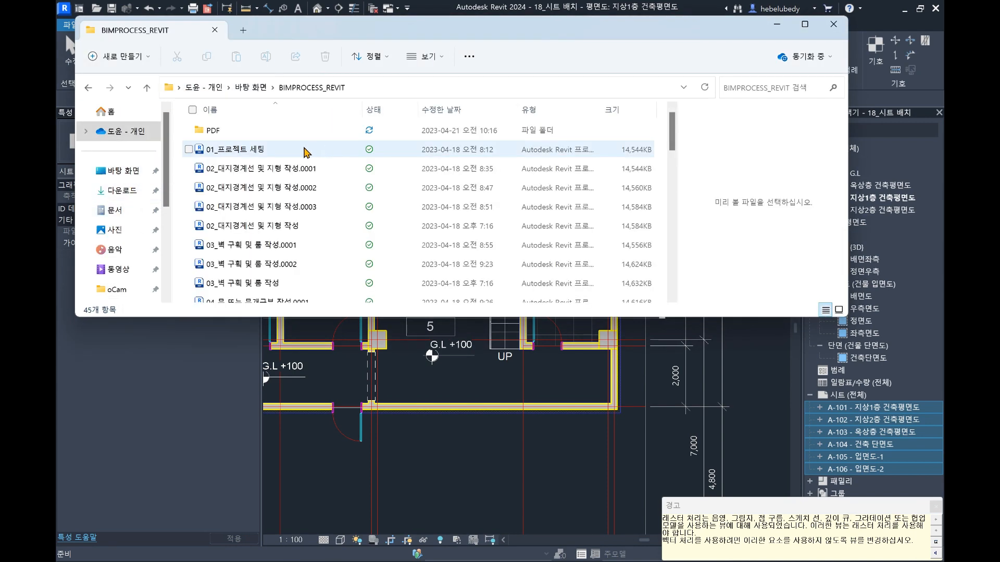
{"action": "left_click", "coordinate": [229, 131]}
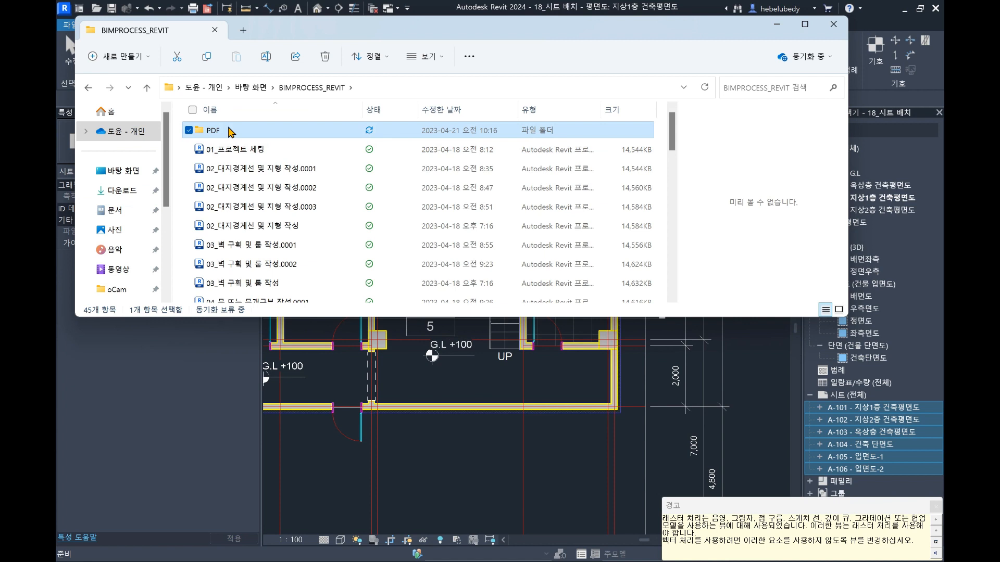
{"action": "double_click", "coordinate": [272, 134]}
{"action": "left_click", "coordinate": [285, 137]}
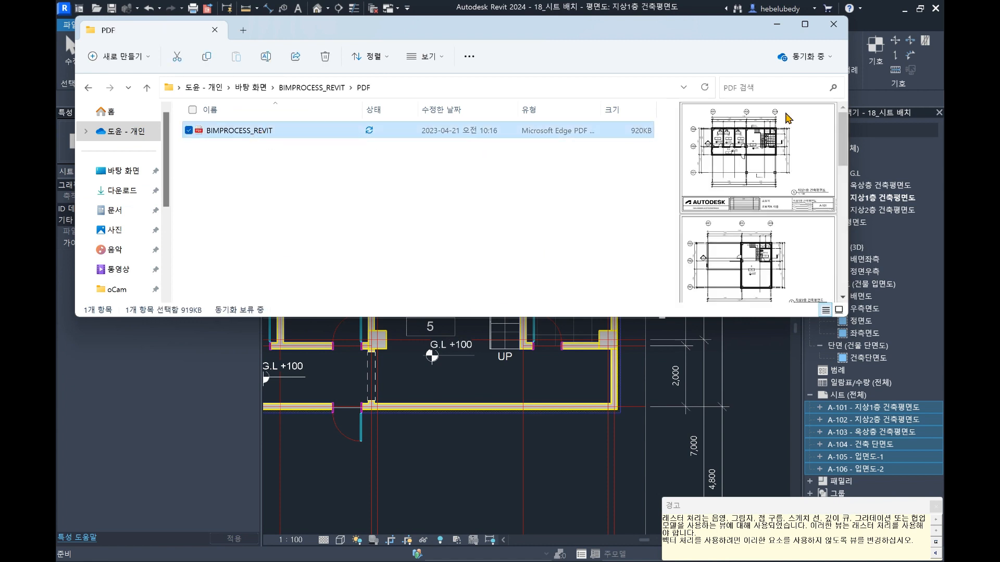
{"action": "scroll", "coordinate": [789, 172], "scroll_direction": "down", "scroll_amount": 10}
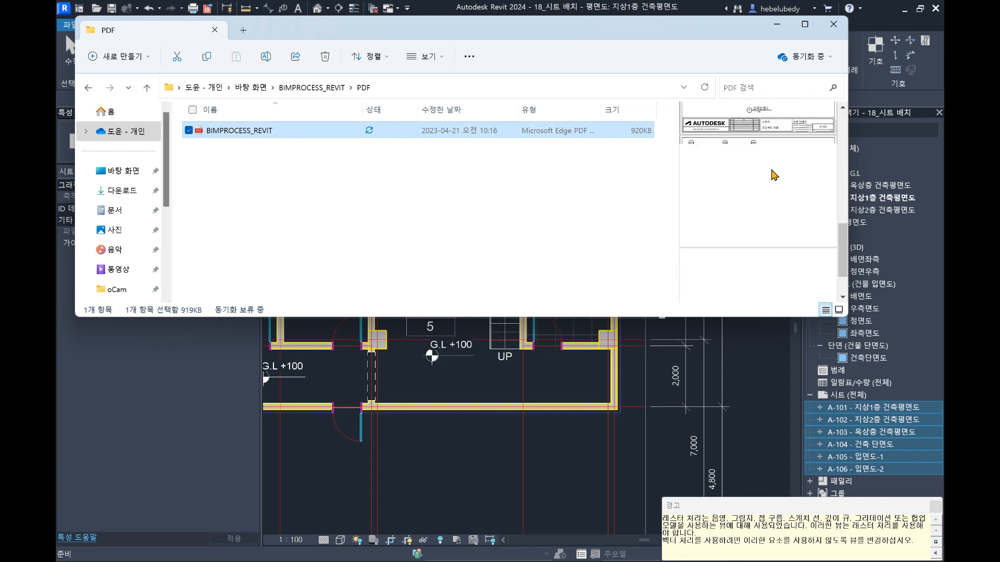
- Open BIMPROCESS_REVIT.pdf in the browser and examine the walls, hatching and line weights of the ground-floor plan up close
{"action": "double_click", "coordinate": [251, 135]}
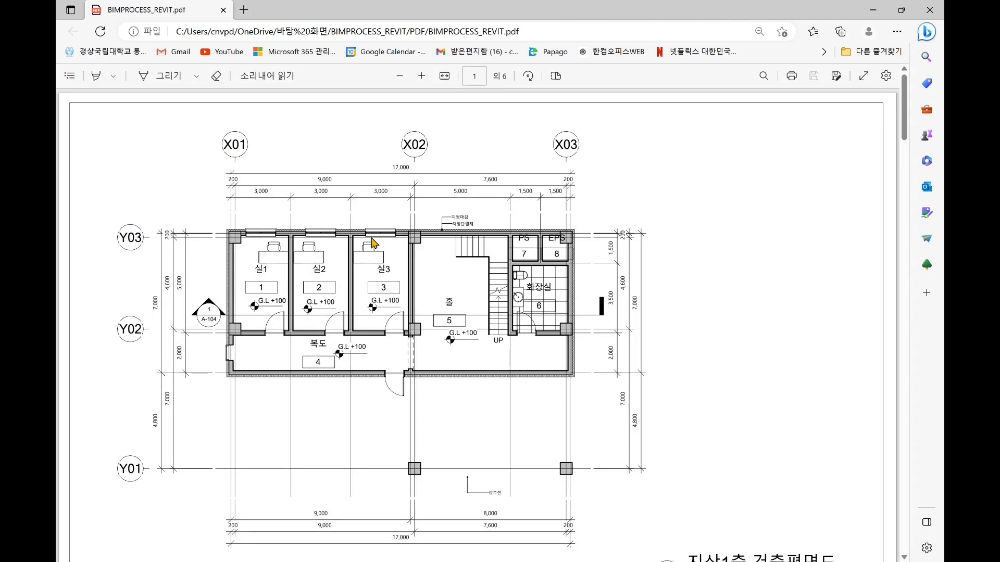
{"action": "scroll", "coordinate": [307, 223], "scroll_direction": "up", "scroll_amount": 5, "text": "ctrl"}
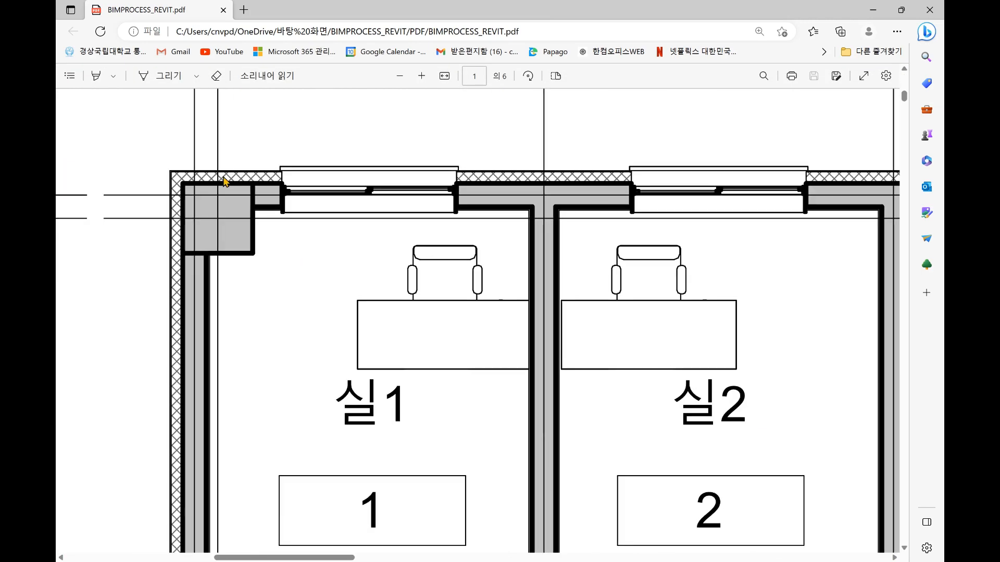
{"action": "scroll", "coordinate": [276, 202], "scroll_direction": "down", "scroll_amount": 5, "text": "ctrl"}
{"action": "scroll", "coordinate": [521, 289], "scroll_direction": "up", "scroll_amount": 5, "text": "ctrl"}
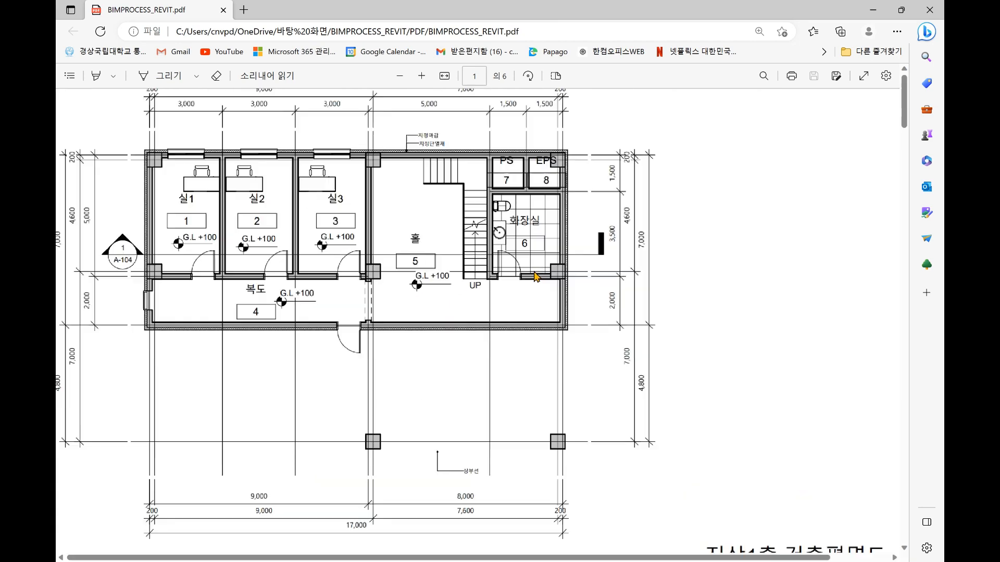
{"action": "scroll", "coordinate": [558, 287], "scroll_direction": "up", "scroll_amount": 1, "text": "ctrl"}
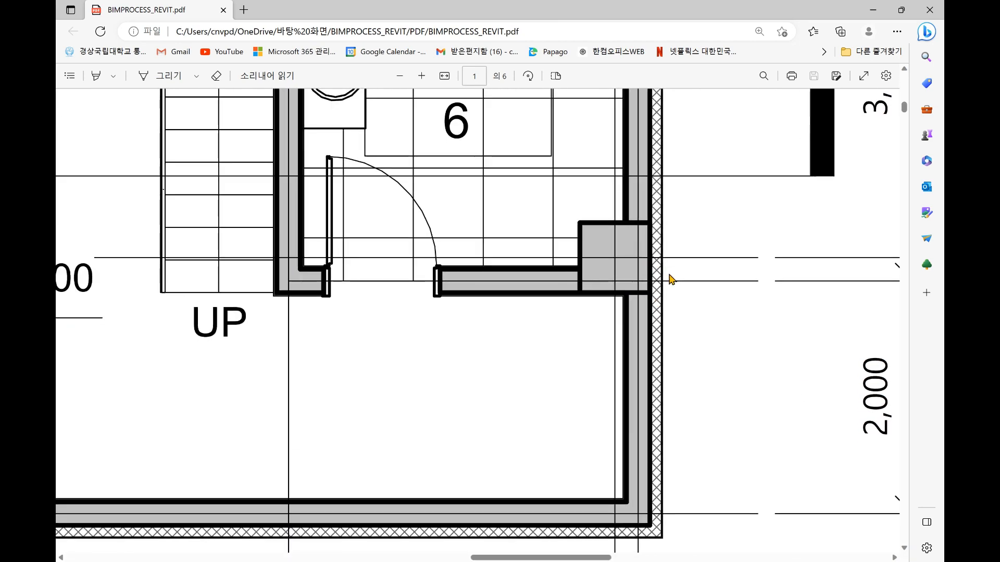
{"action": "scroll", "coordinate": [687, 328], "scroll_direction": "down", "scroll_amount": 5, "text": "ctrl"}
- Examine the shaded elevations and 3D view on page 5 of the PDF, and return to the roof plan on page 3
{"action": "scroll", "coordinate": [513, 211], "scroll_direction": "down", "scroll_amount": 20}
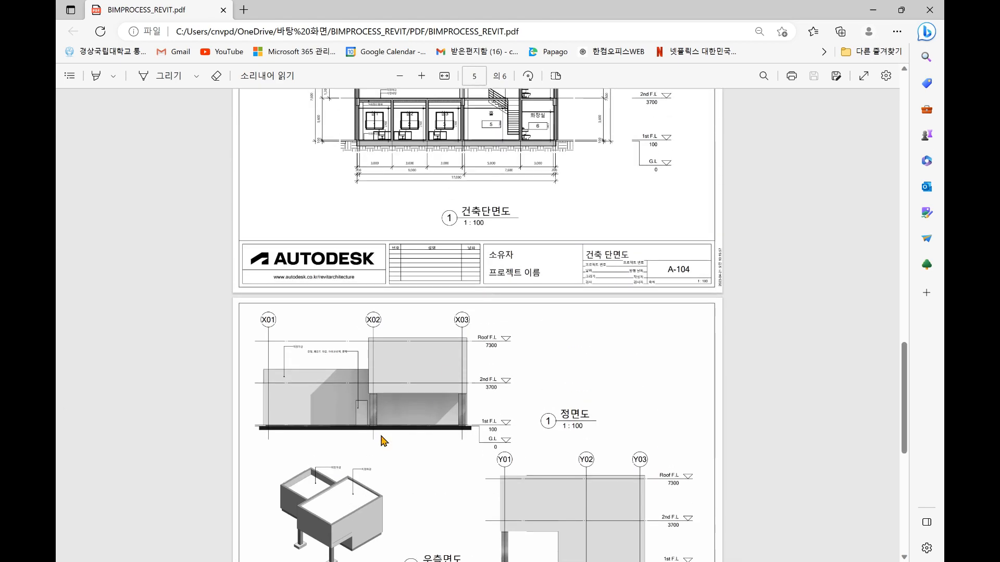
{"action": "scroll", "coordinate": [384, 439], "scroll_direction": "down", "scroll_amount": 1}
{"action": "scroll", "coordinate": [380, 432], "scroll_direction": "up", "scroll_amount": 5, "text": "ctrl"}
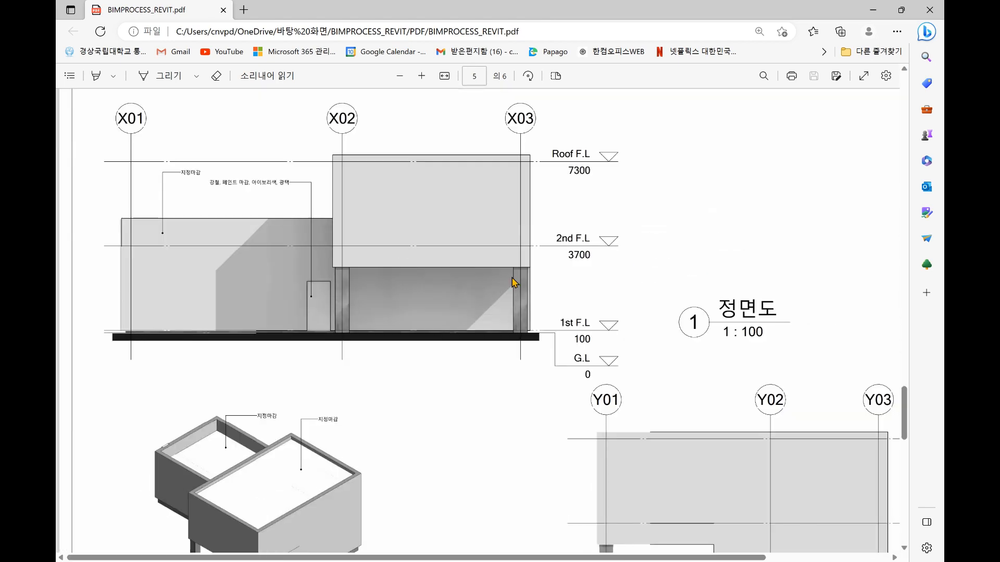
{"action": "scroll", "coordinate": [412, 266], "scroll_direction": "down", "scroll_amount": 5}
{"action": "scroll", "coordinate": [526, 371], "scroll_direction": "up", "scroll_amount": 5}
{"action": "scroll", "coordinate": [295, 461], "scroll_direction": "down", "scroll_amount": 5}
{"action": "scroll", "coordinate": [288, 352], "scroll_direction": "up", "scroll_amount": 3}
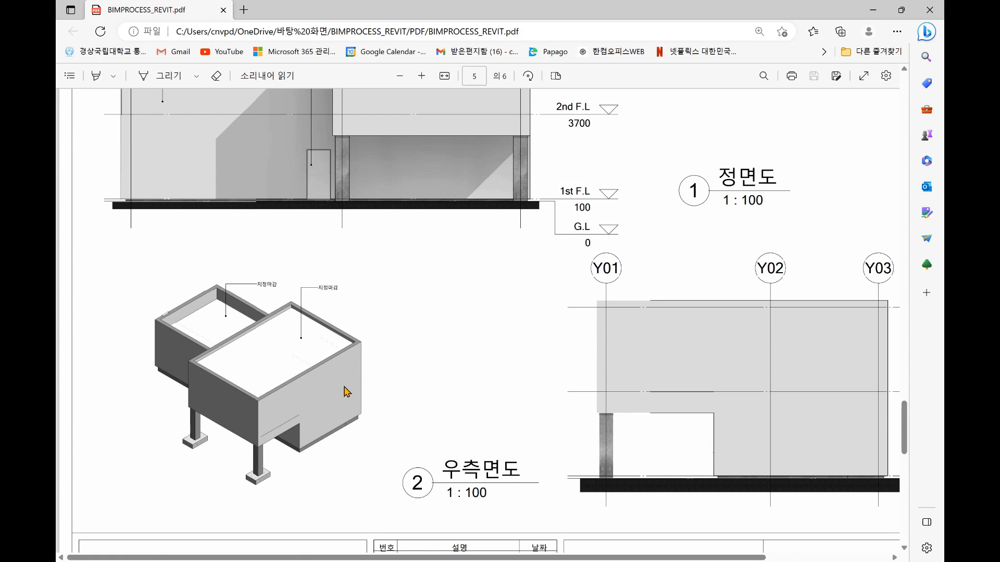
{"action": "scroll", "coordinate": [396, 421], "scroll_direction": "up", "scroll_amount": 20}
{"action": "scroll", "coordinate": [458, 377], "scroll_direction": "down", "scroll_amount": 3, "text": "ctrl"}
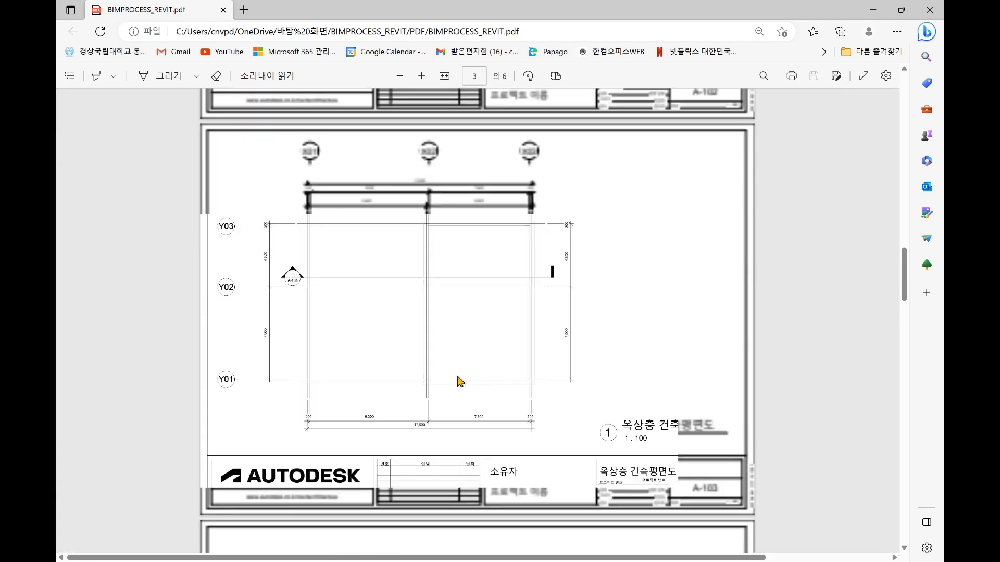
- Follow the A-104 section marker on the PDF's ground-floor plan and look over the elevation sheets and the section sheet
{"action": "scroll", "coordinate": [346, 339], "scroll_direction": "up", "scroll_amount": 10}
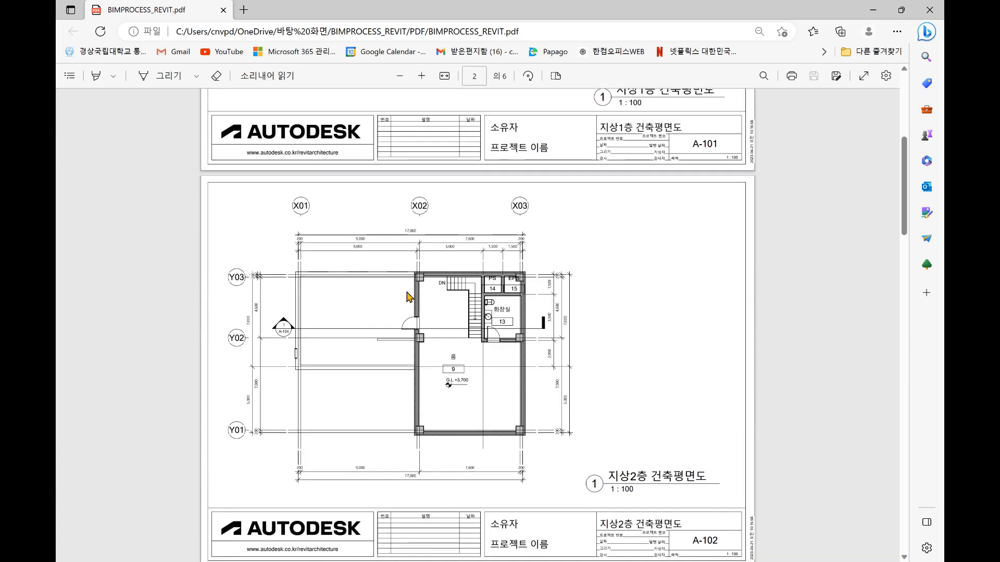
{"action": "scroll", "coordinate": [469, 320], "scroll_direction": "up", "scroll_amount": 8}
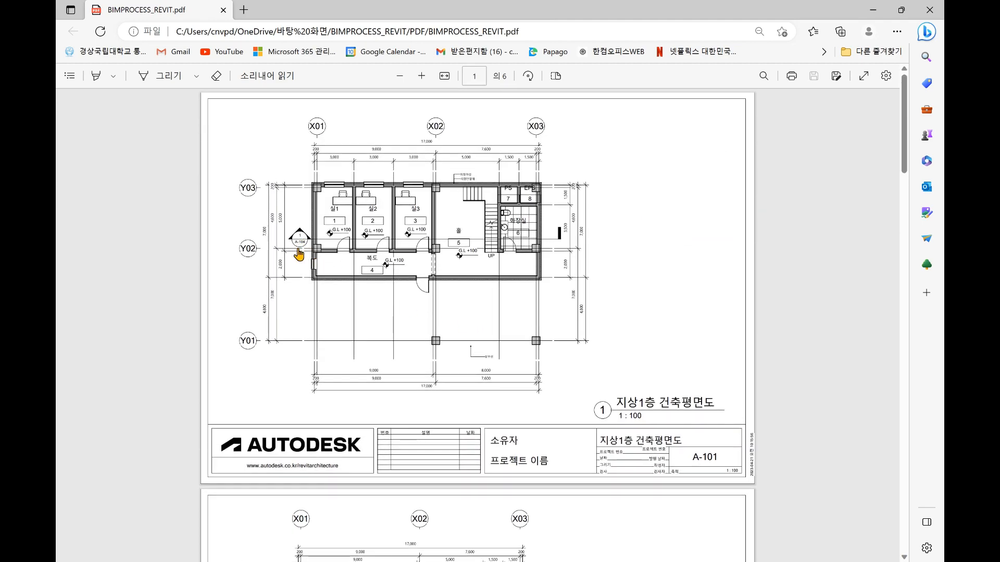
{"action": "left_click", "coordinate": [301, 244]}
{"action": "scroll", "coordinate": [315, 257], "scroll_direction": "down", "scroll_amount": 12}
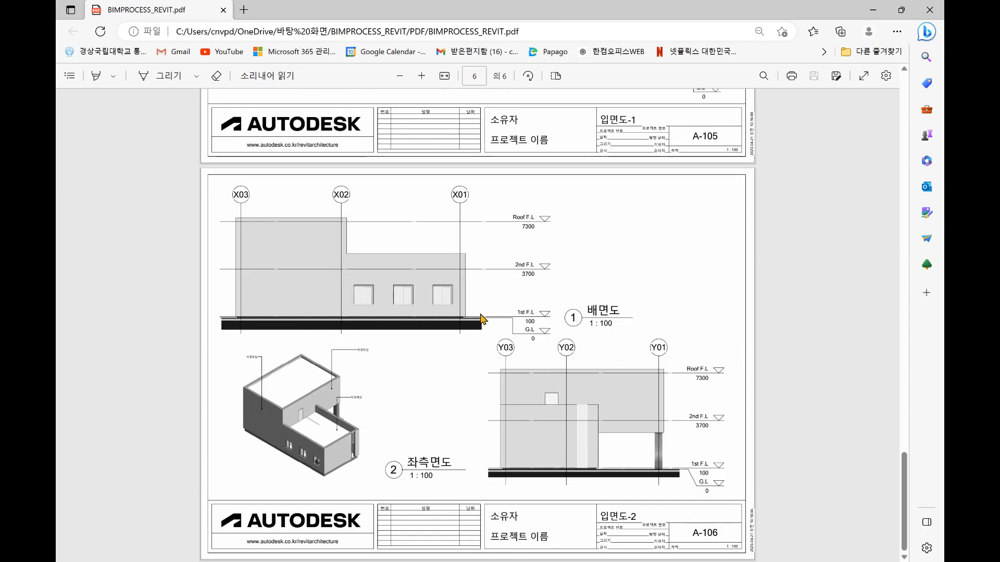
{"action": "scroll", "coordinate": [482, 343], "scroll_direction": "up", "scroll_amount": 6}
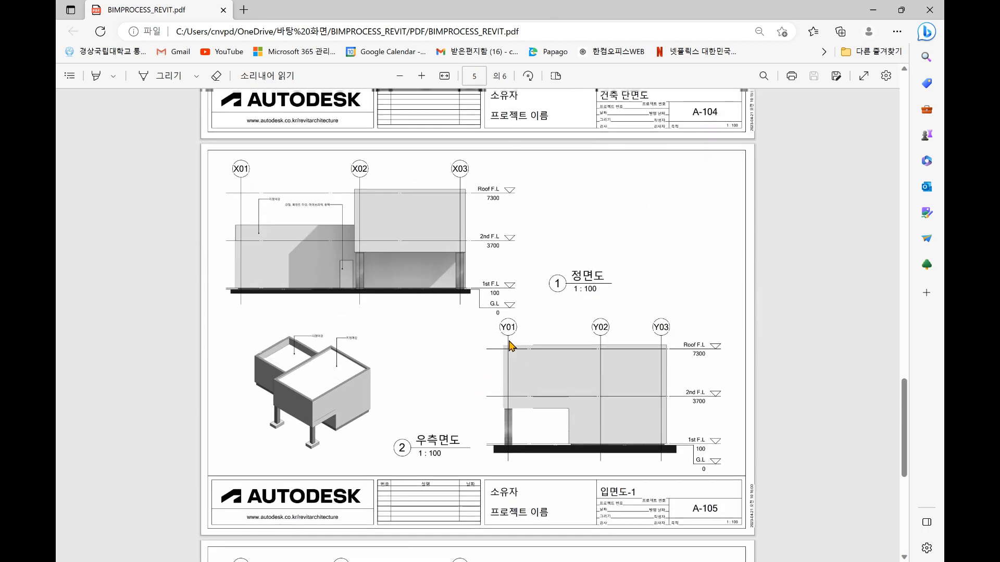
{"action": "scroll", "coordinate": [600, 408], "scroll_direction": "up", "scroll_amount": 5}
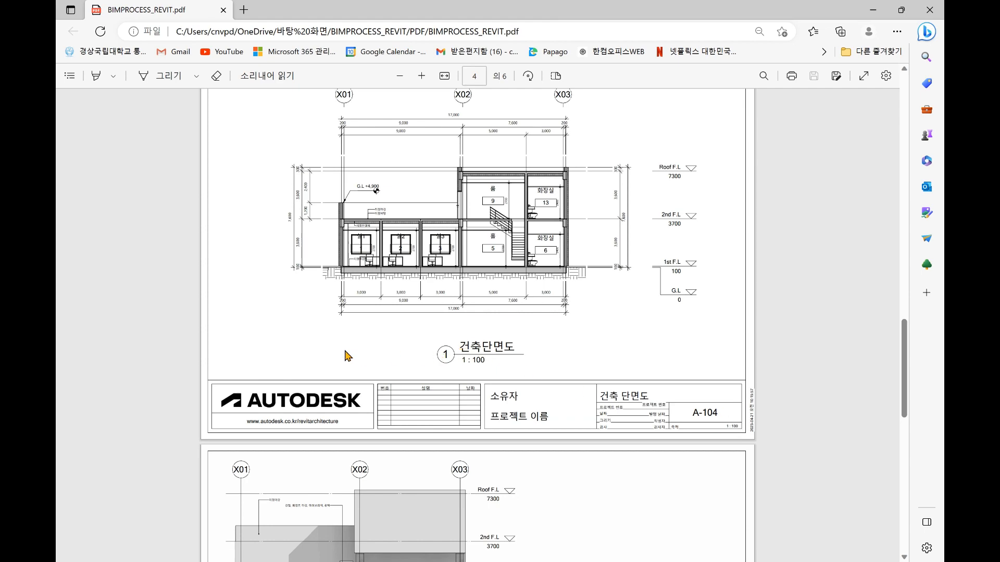
- Examine the second-floor plan up close, follow its section marker link, and inspect the 건축단면도 section and its level marks on page 4
{"action": "scroll", "coordinate": [328, 351], "scroll_direction": "up", "scroll_amount": 8}
{"action": "scroll", "coordinate": [270, 390], "scroll_direction": "up", "scroll_amount": 5, "text": "ctrl"}
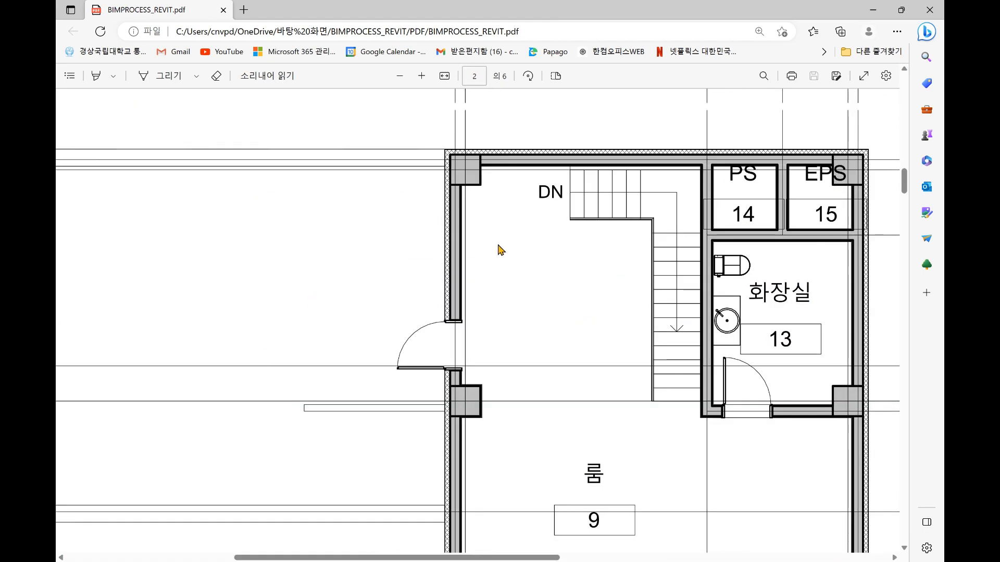
{"action": "scroll", "coordinate": [503, 262], "scroll_direction": "down", "scroll_amount": 3, "text": "ctrl"}
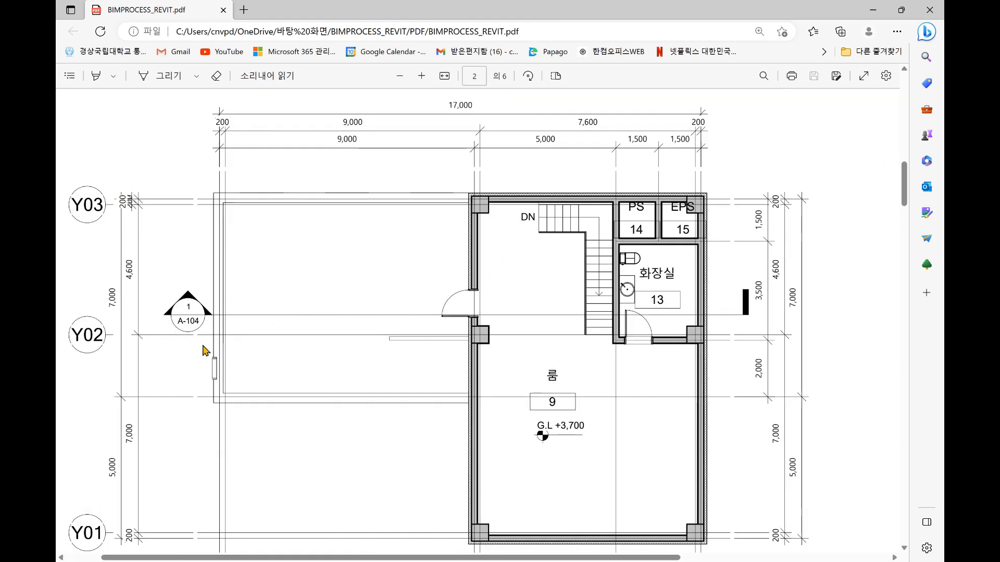
{"action": "scroll", "coordinate": [514, 286], "scroll_direction": "up", "scroll_amount": 10}
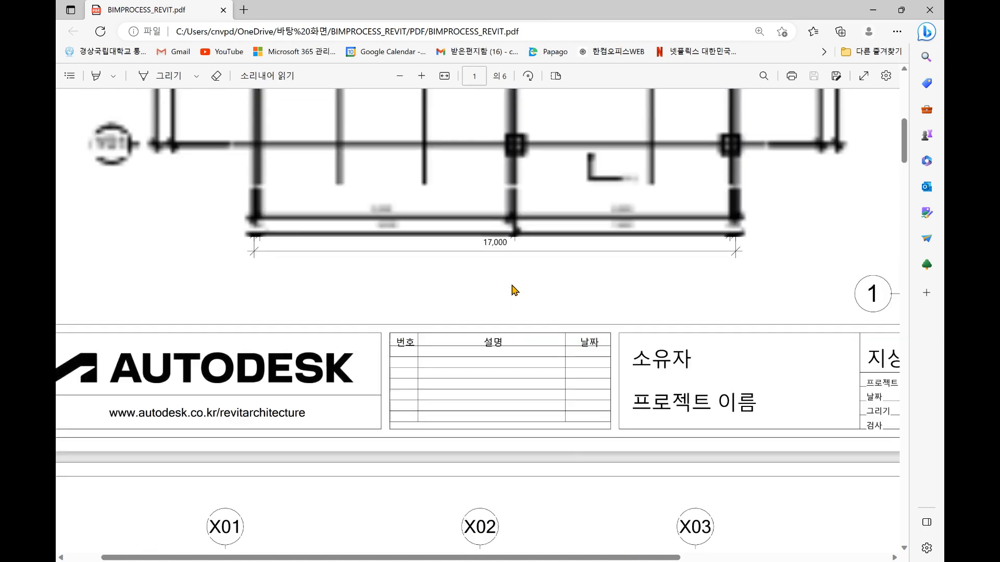
{"action": "left_click", "coordinate": [218, 416]}
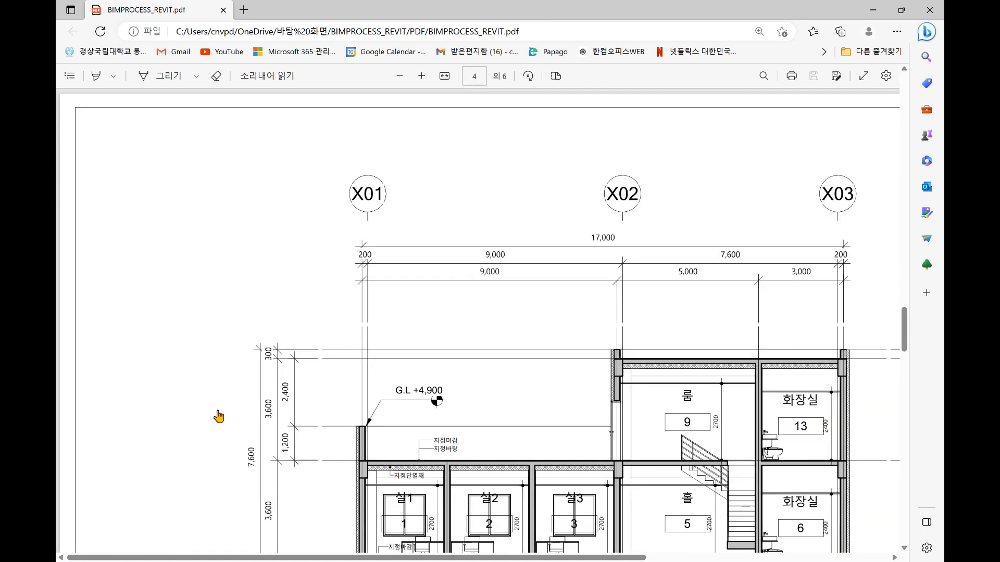
{"action": "scroll", "coordinate": [619, 320], "scroll_direction": "down", "scroll_amount": 5}
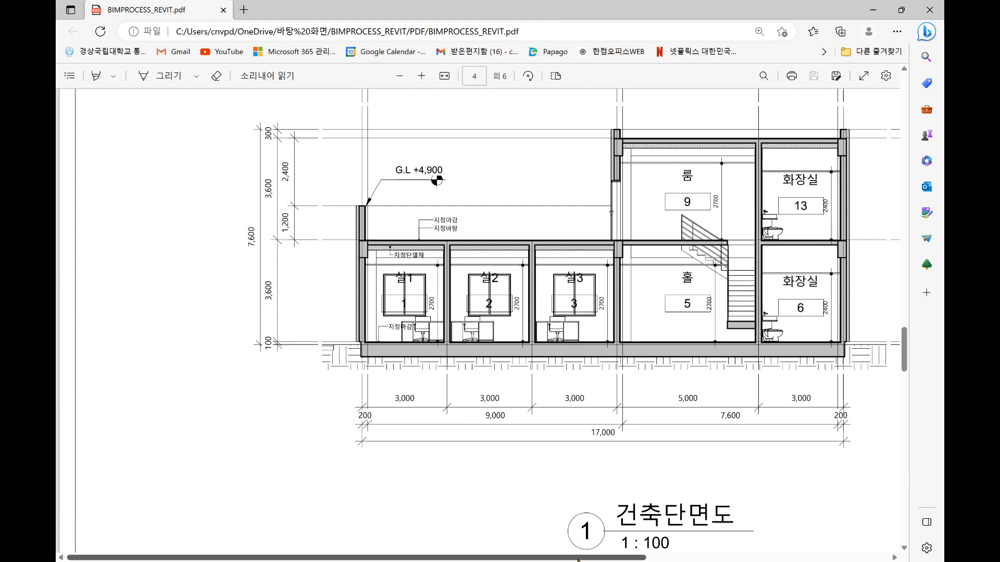
{"action": "scroll", "coordinate": [575, 515], "scroll_direction": "right", "scroll_amount": 6}
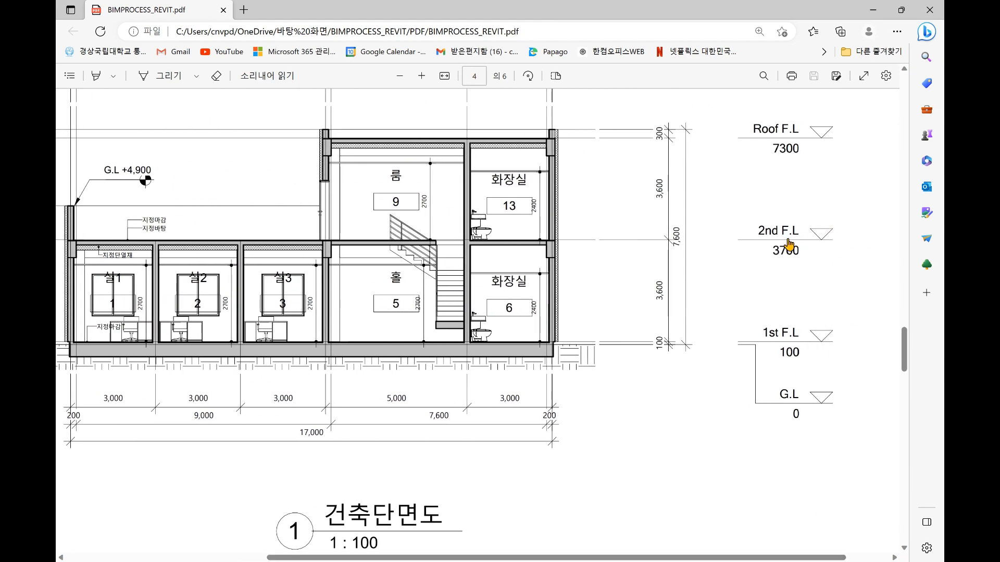
- Jump from the section's level marks to the roof plan and ground-floor plan pages, re-examining the section on page 4 in between
{"action": "key", "text": "alt+Left"}
{"action": "scroll", "coordinate": [715, 208], "scroll_direction": "down", "scroll_amount": 2, "text": "ctrl"}
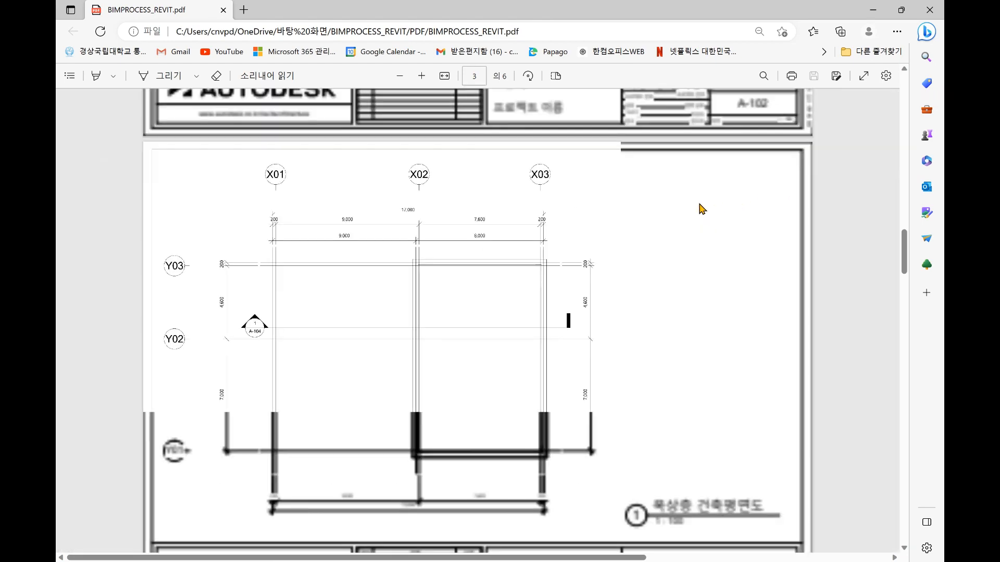
{"action": "scroll", "coordinate": [700, 207], "scroll_direction": "down", "scroll_amount": 10}
{"action": "scroll", "coordinate": [715, 223], "scroll_direction": "up", "scroll_amount": 3}
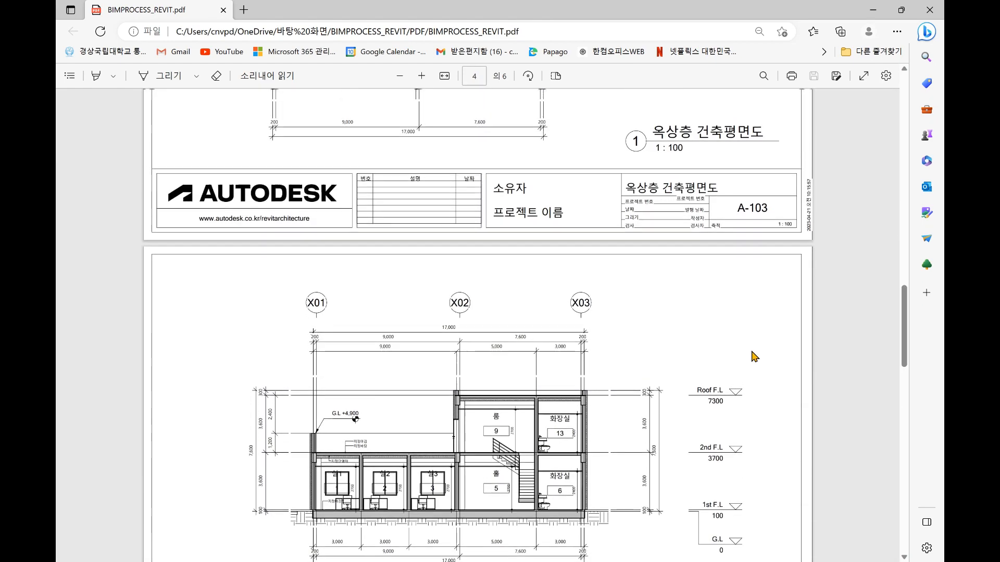
{"action": "scroll", "coordinate": [755, 252], "scroll_direction": "up", "scroll_amount": 4, "text": "ctrl"}
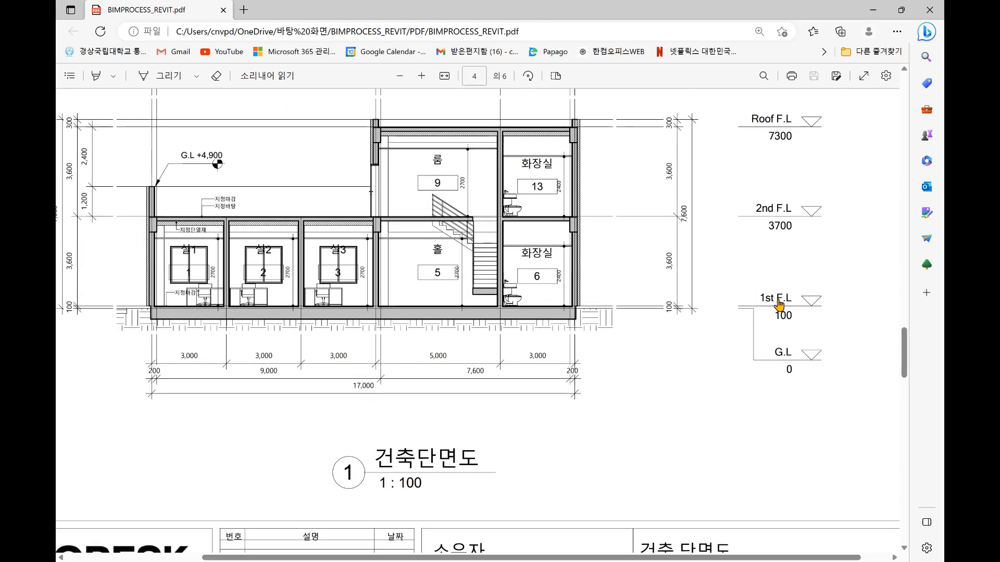
{"action": "key", "text": "Home"}
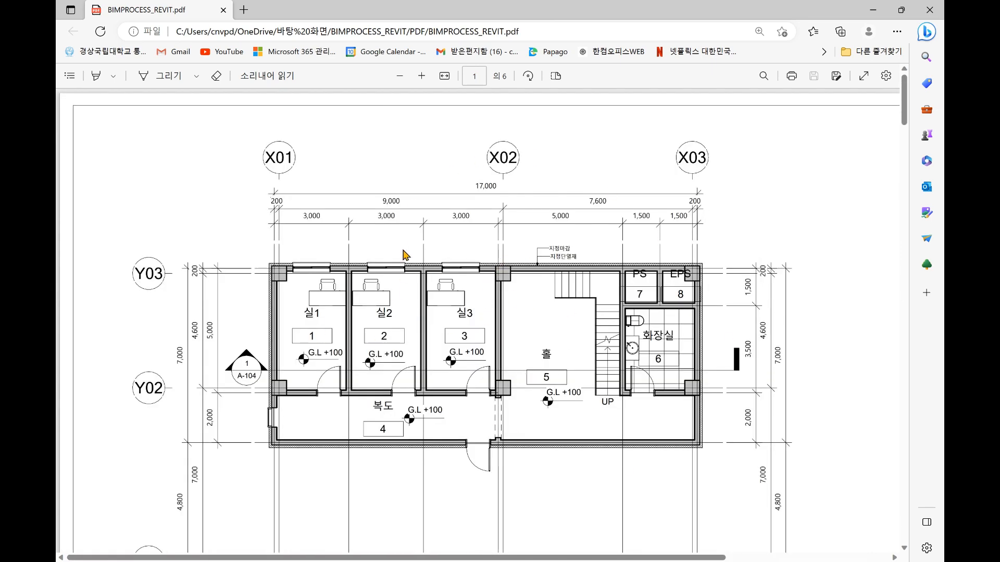
- Review all six PDF sheets in order, from the ground-floor plan on A-101 to the elevations on A-106
{"action": "scroll", "coordinate": [417, 264], "scroll_direction": "down", "scroll_amount": 11}
{"action": "scroll", "coordinate": [435, 268], "scroll_direction": "up", "scroll_amount": 11}
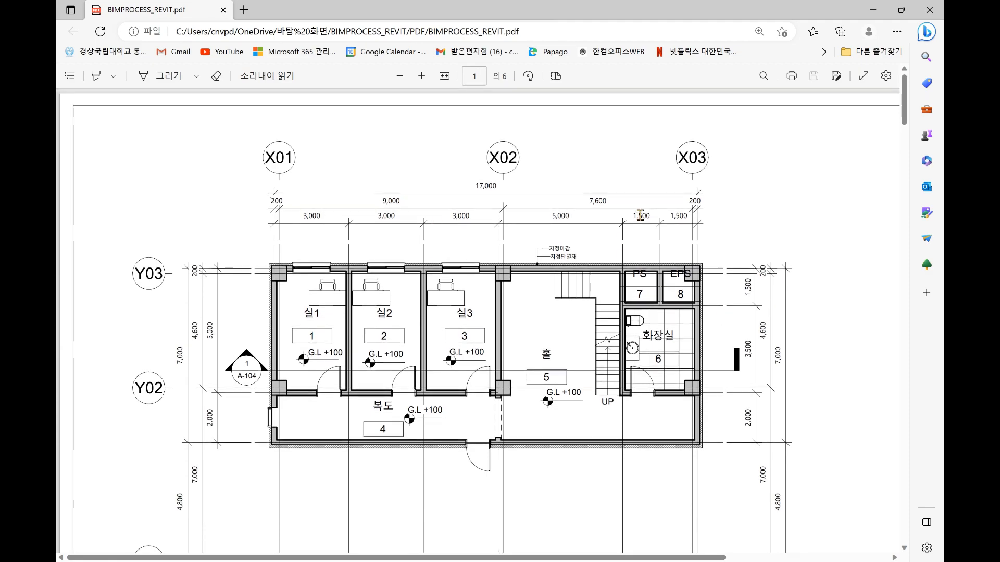
{"action": "scroll", "coordinate": [640, 215], "scroll_direction": "down", "scroll_amount": 7}
{"action": "scroll", "coordinate": [632, 263], "scroll_direction": "up", "scroll_amount": 3}
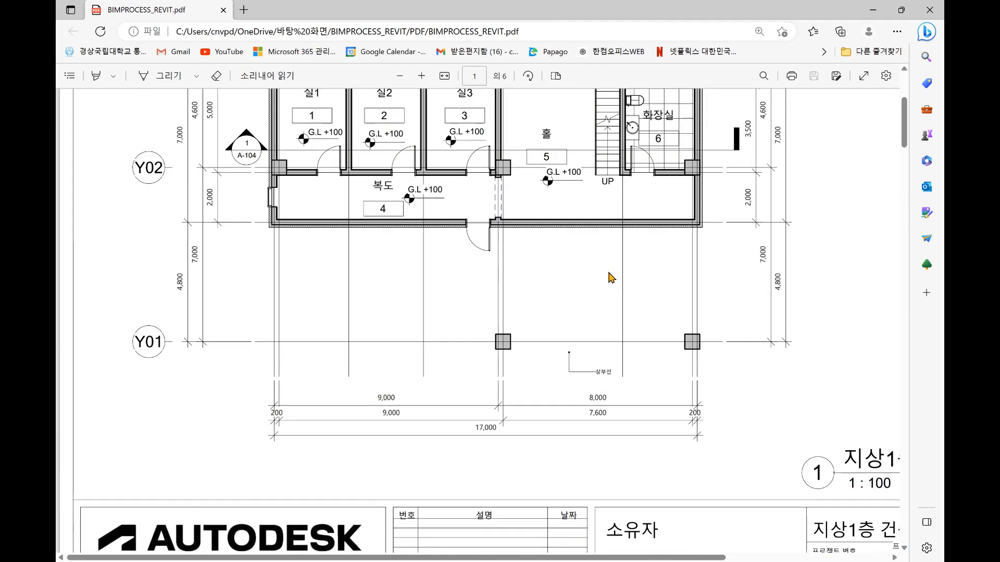
{"action": "scroll", "coordinate": [478, 264], "scroll_direction": "up", "scroll_amount": 3}
{"action": "scroll", "coordinate": [478, 264], "scroll_direction": "down", "scroll_amount": 11}
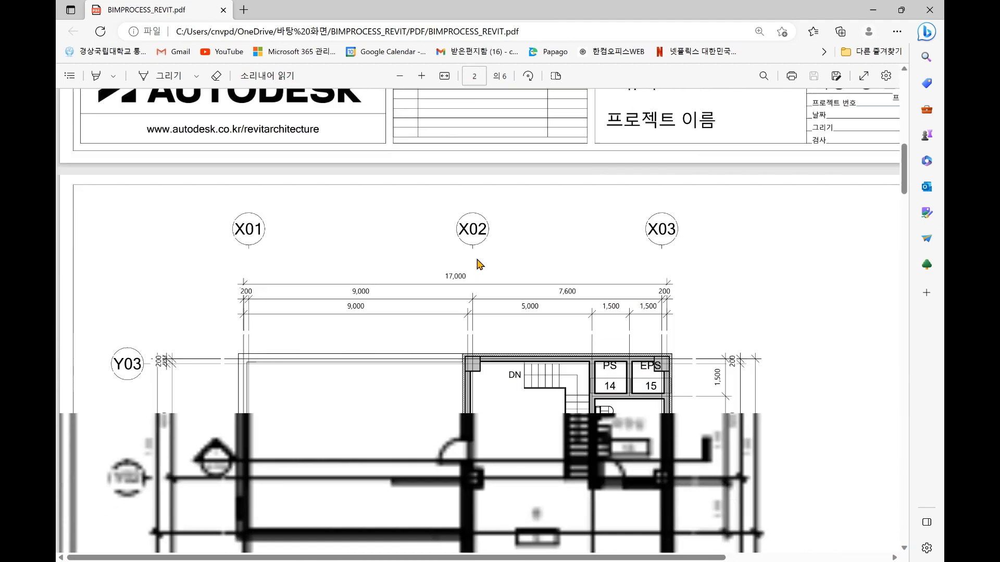
{"action": "scroll", "coordinate": [478, 264], "scroll_direction": "down", "scroll_amount": 20}
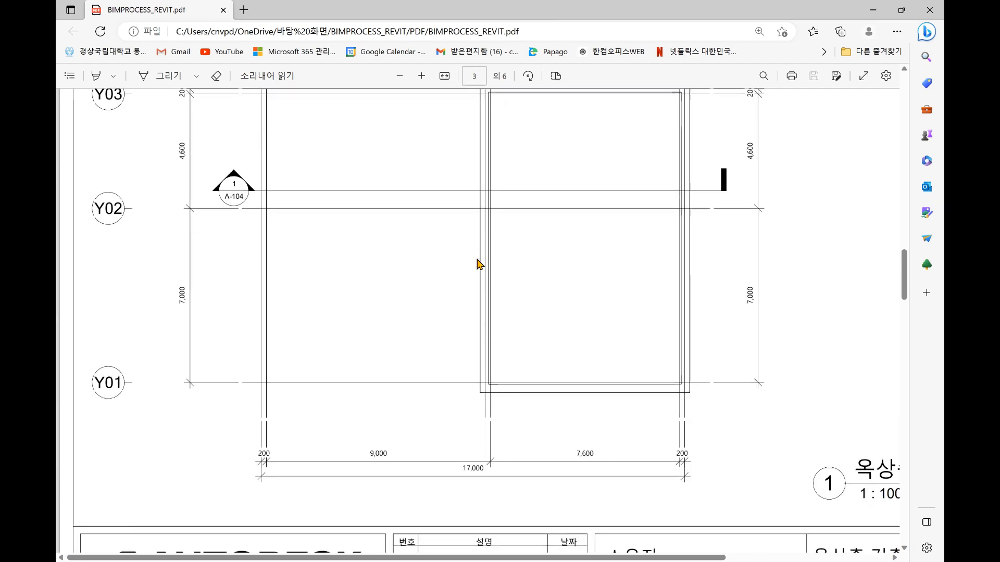
{"action": "scroll", "coordinate": [480, 264], "scroll_direction": "down", "scroll_amount": 8}
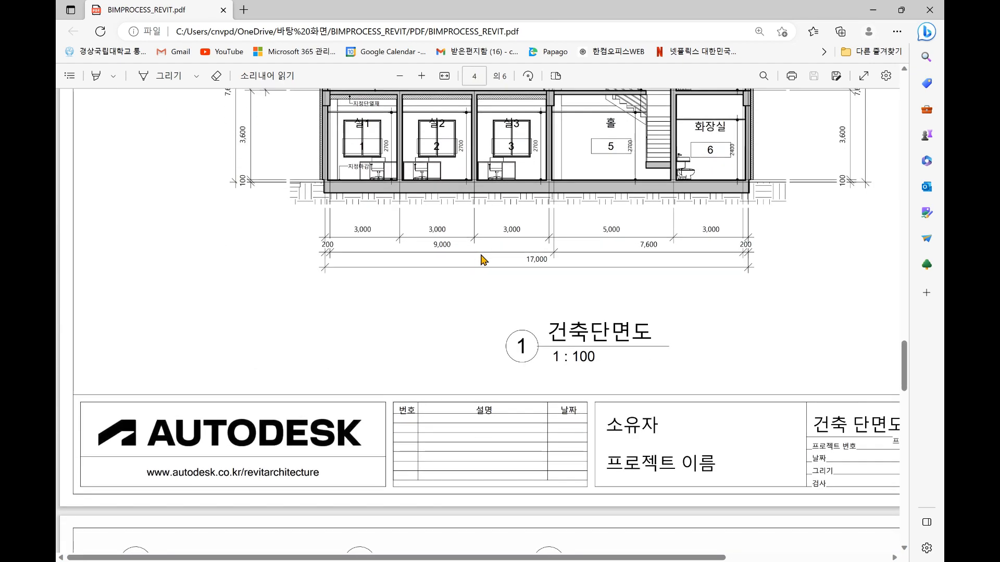
{"action": "scroll", "coordinate": [484, 260], "scroll_direction": "up", "scroll_amount": 2}
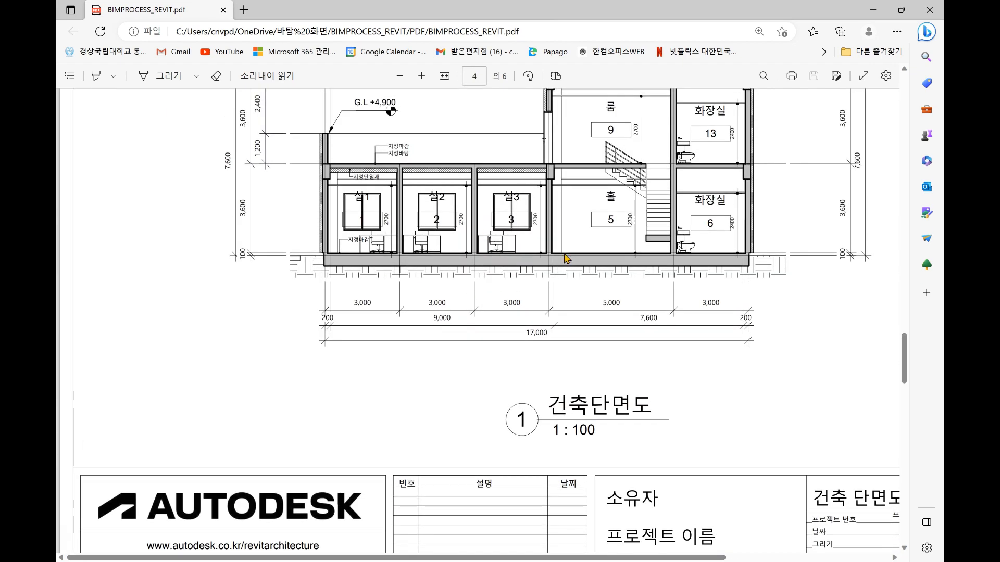
{"action": "scroll", "coordinate": [521, 262], "scroll_direction": "down", "scroll_amount": 9}
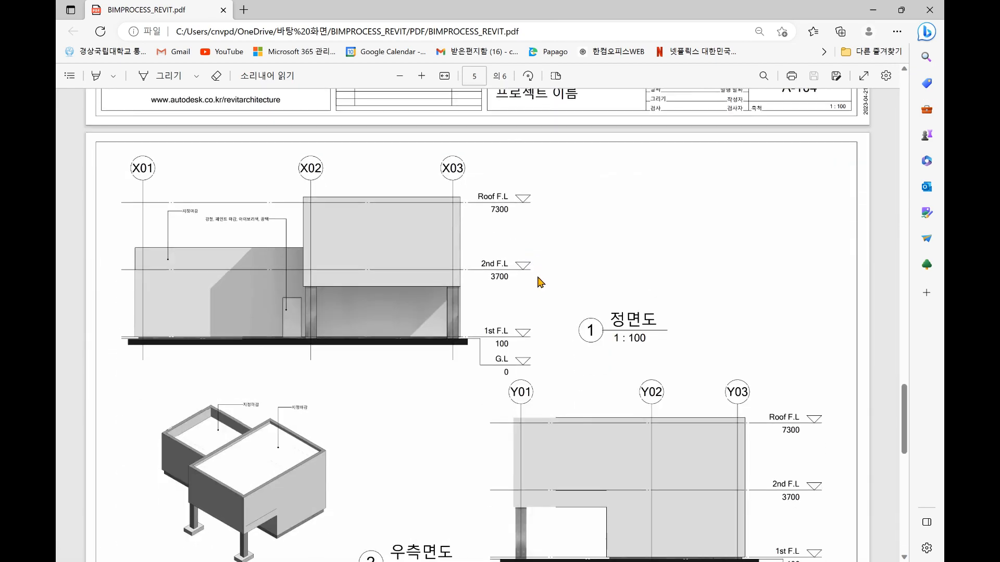
{"action": "scroll", "coordinate": [542, 279], "scroll_direction": "down", "scroll_amount": 15}
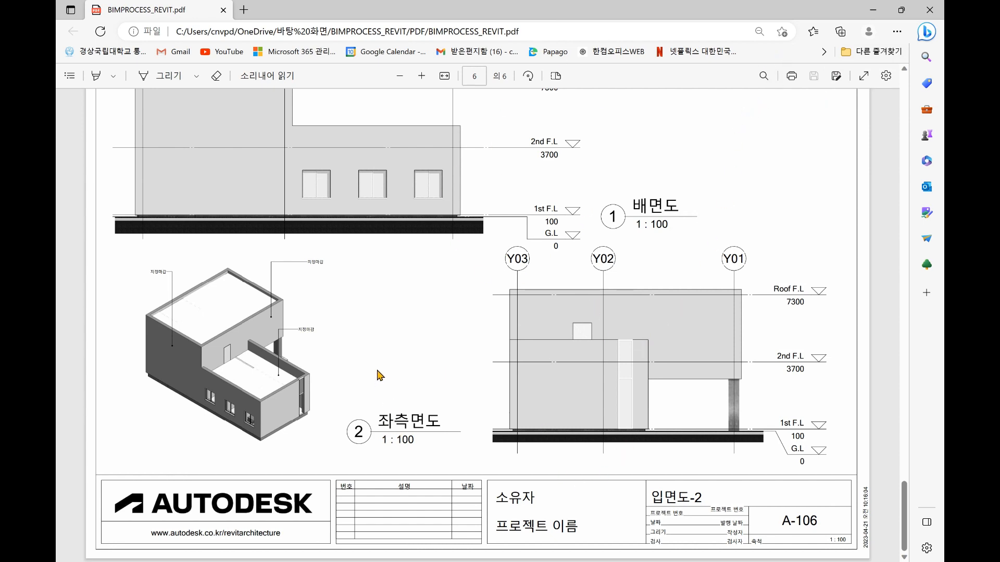
- Switch to the slide show, advance to the DWG 및 PDF 내보내기 slide, and go back to the 도면화 세팅 slide
{"action": "key", "text": "alt+Tab"}
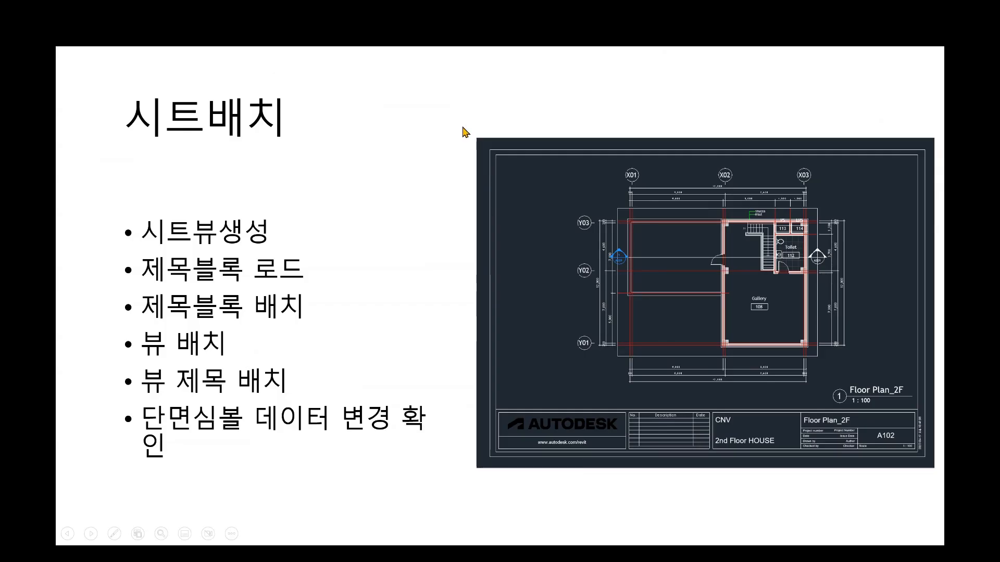
{"action": "left_click", "coordinate": [443, 134]}
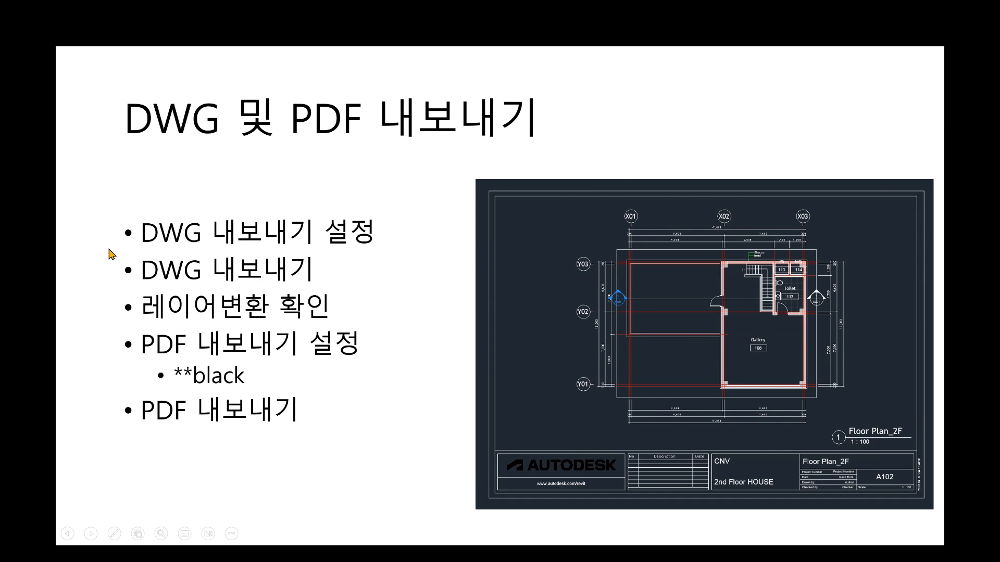
{"action": "key", "text": "Left"}
{"action": "key", "text": "Left"}
{"action": "key", "text": "Left"}
{"action": "key", "text": "Left"}
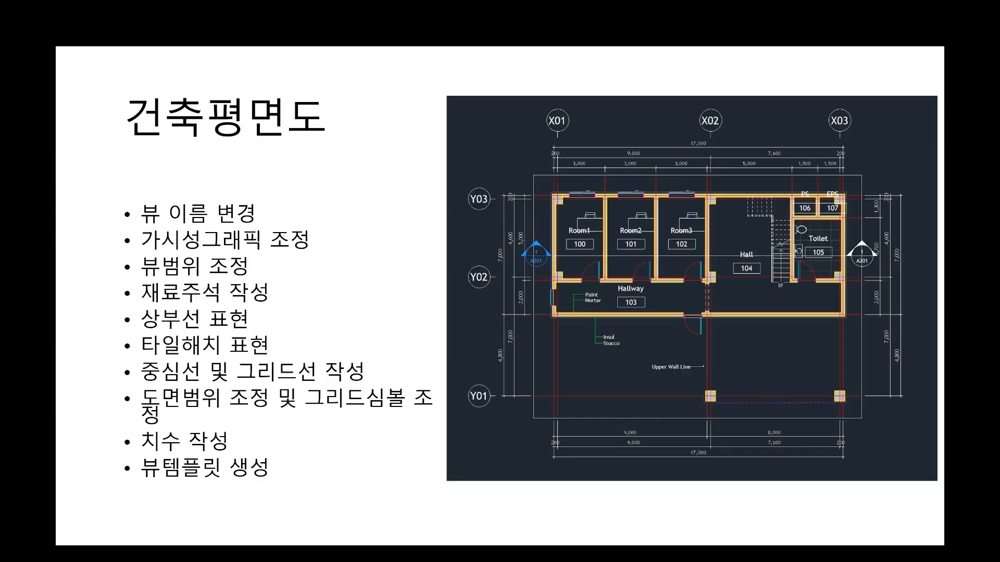
{"action": "key", "text": "Left"}
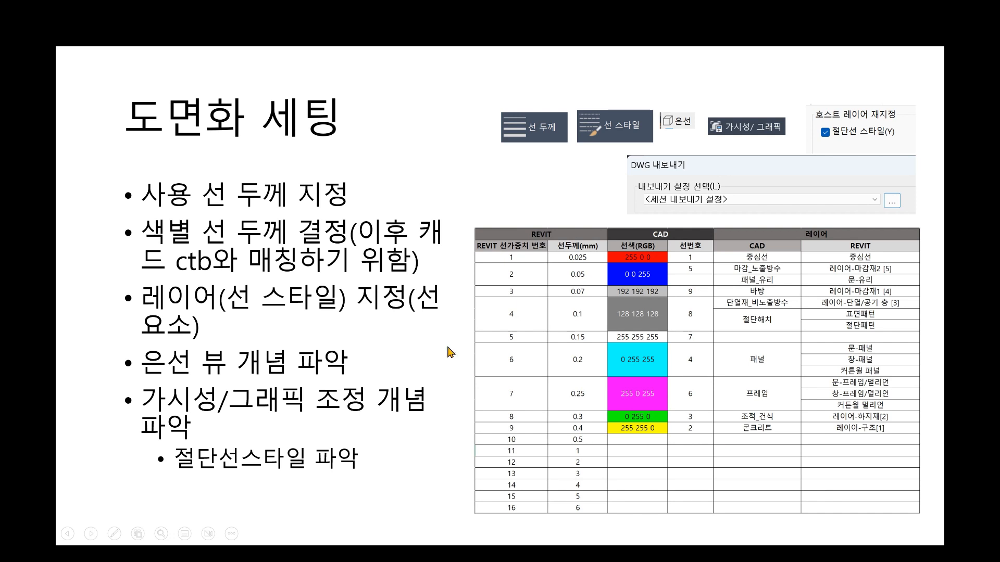
- Return to the PDF, minimize the browser, switch to Revit and view 실1 on the 지상1층 건축평면도 plan up close
{"action": "key", "text": "alt+Tab"}
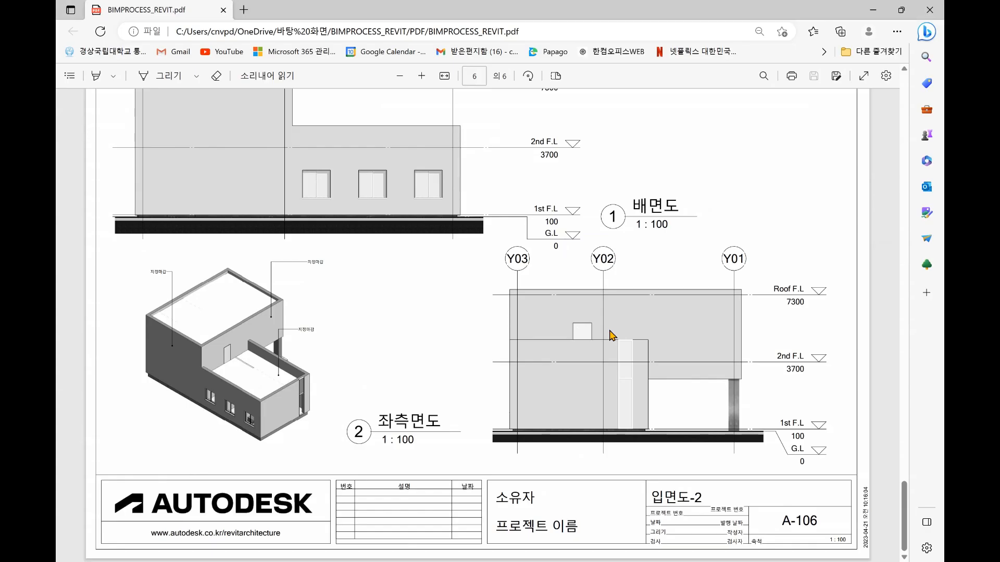
{"action": "left_click", "coordinate": [873, 9]}
{"action": "left_click", "coordinate": [603, 323]}
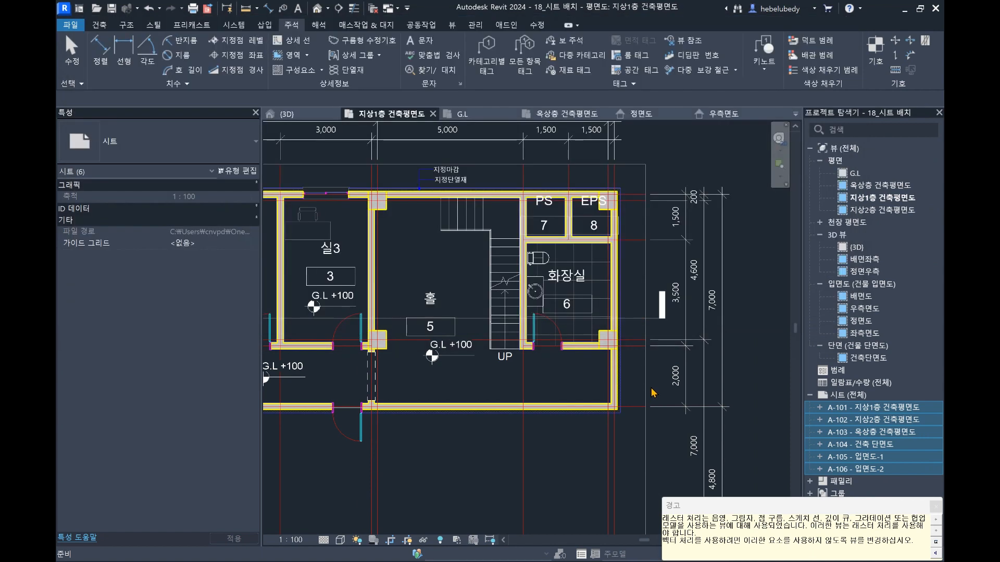
{"action": "middle_click_drag", "start_coordinate": [554, 233], "coordinate": [553, 231]}
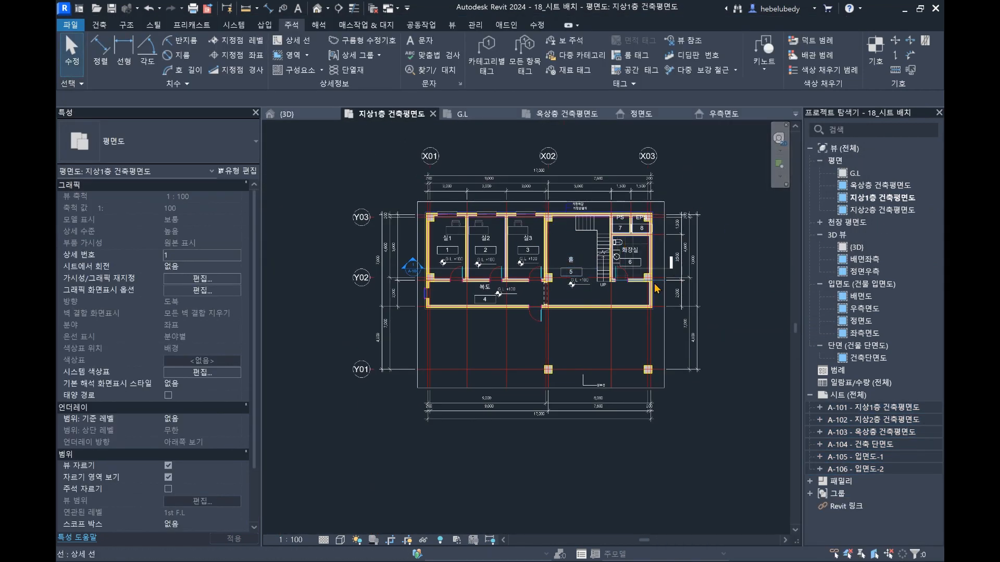
{"action": "scroll", "coordinate": [513, 255], "scroll_direction": "up", "scroll_amount": 3}
{"action": "scroll", "coordinate": [434, 214], "scroll_direction": "up", "scroll_amount": 10}
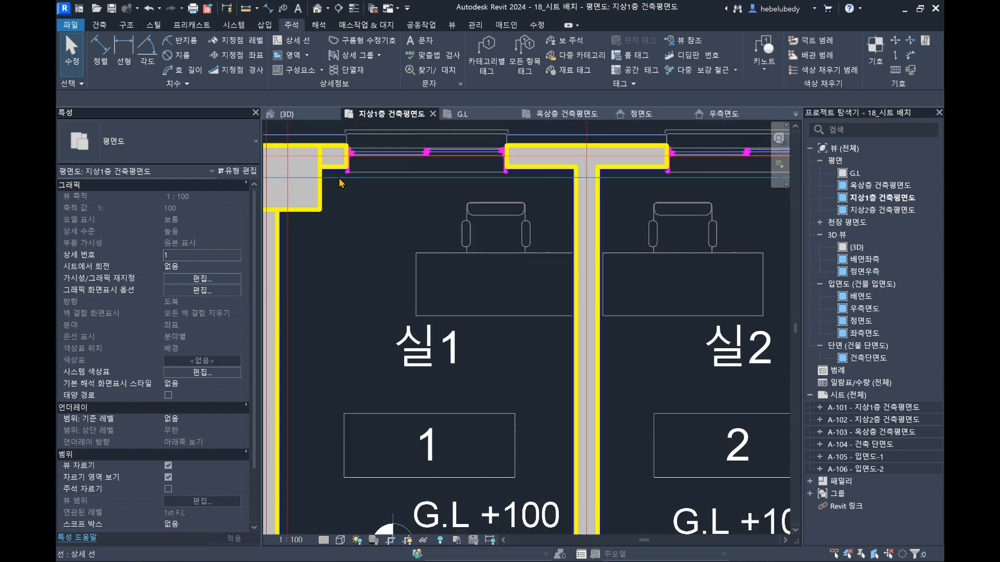
- Select the concrete column at grid X01-Y03 to inspect its outline, clear the selection, and examine the adjoining wall layers and window
{"action": "left_click", "coordinate": [467, 181]}
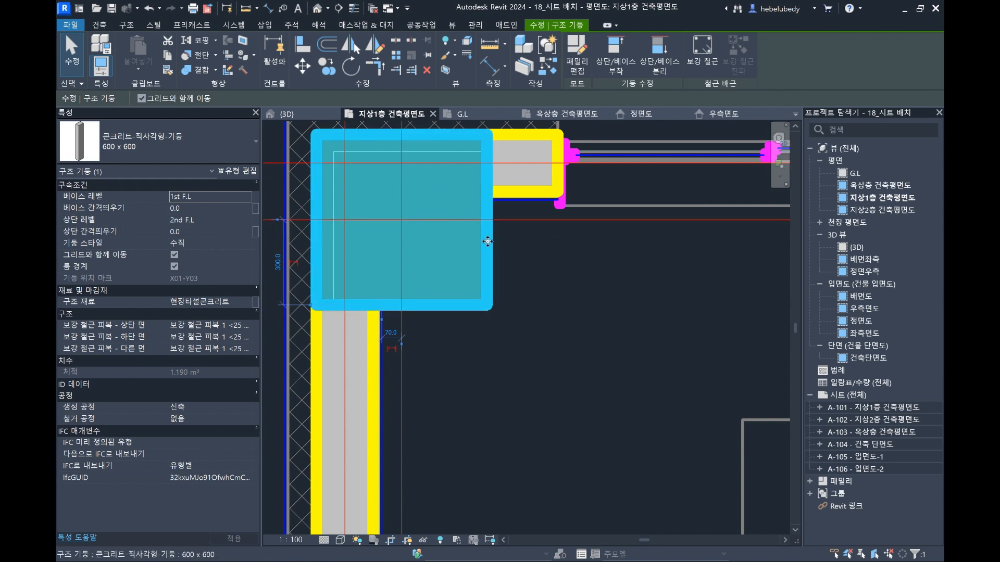
{"action": "middle_click_drag", "start_coordinate": [440, 192], "coordinate": [397, 230]}
{"action": "key", "text": "Escape"}
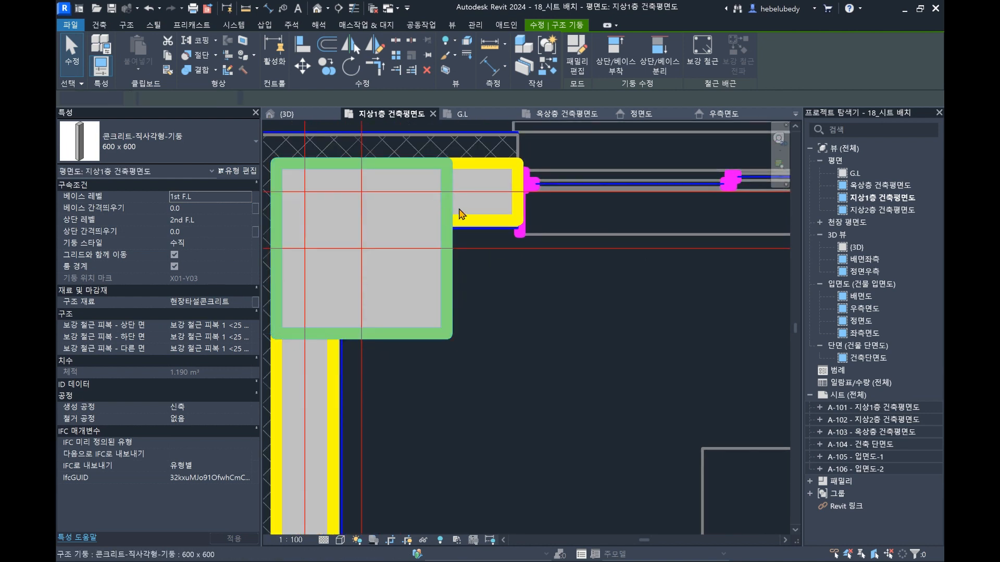
{"action": "key", "text": "Escape"}
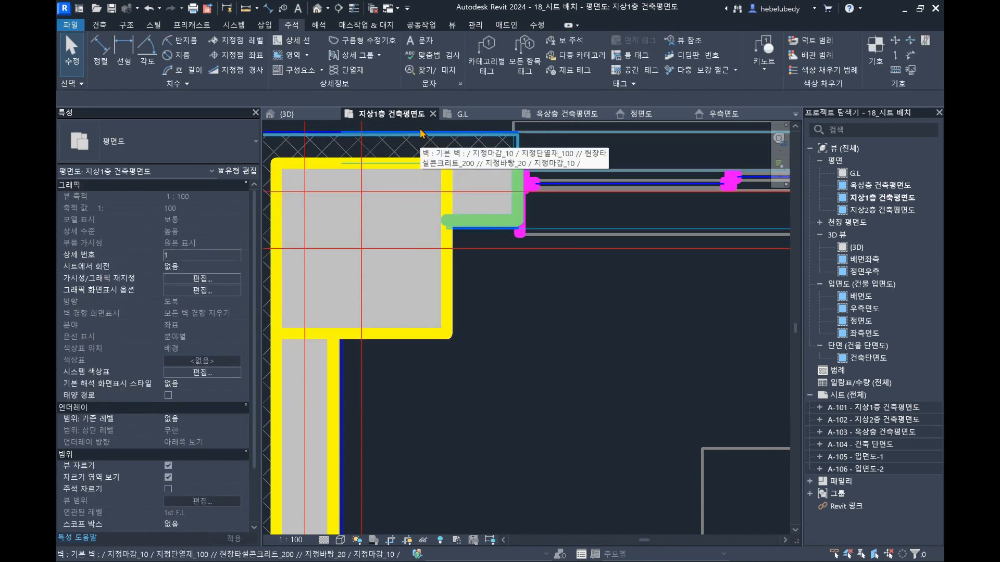
{"action": "scroll", "coordinate": [527, 338], "scroll_direction": "down", "scroll_amount": 2}
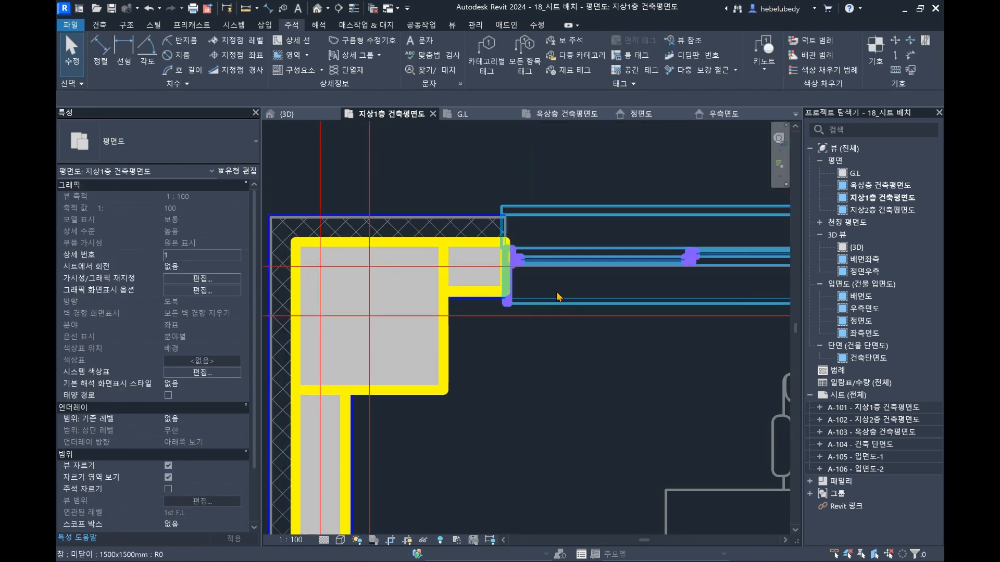
- Inspect the window and the layered exterior wall beside the corner column by selecting each in turn, then clear the selection
{"action": "scroll", "coordinate": [495, 279], "scroll_direction": "up", "scroll_amount": 3}
{"action": "left_click", "coordinate": [430, 286]}
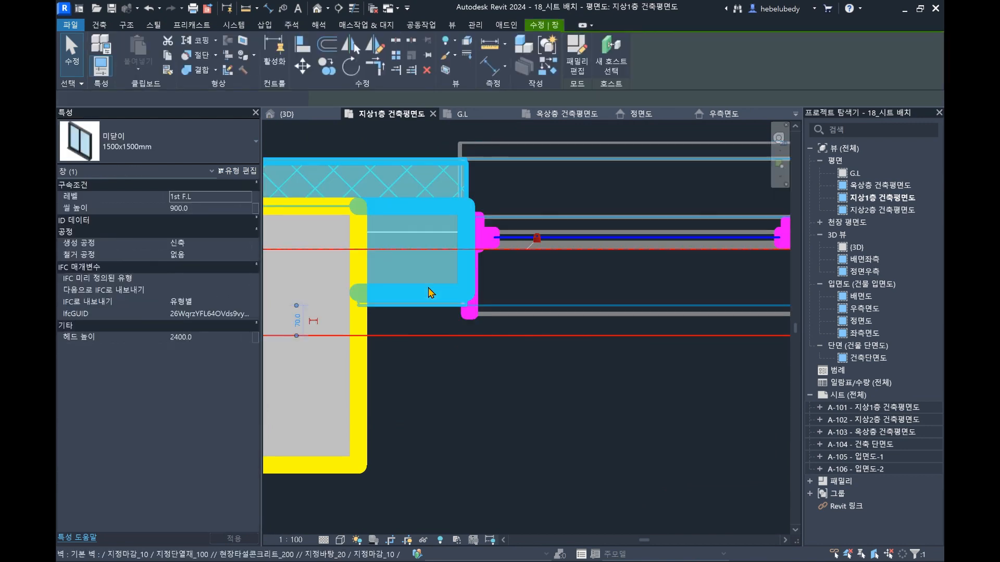
{"action": "key", "text": "Escape"}
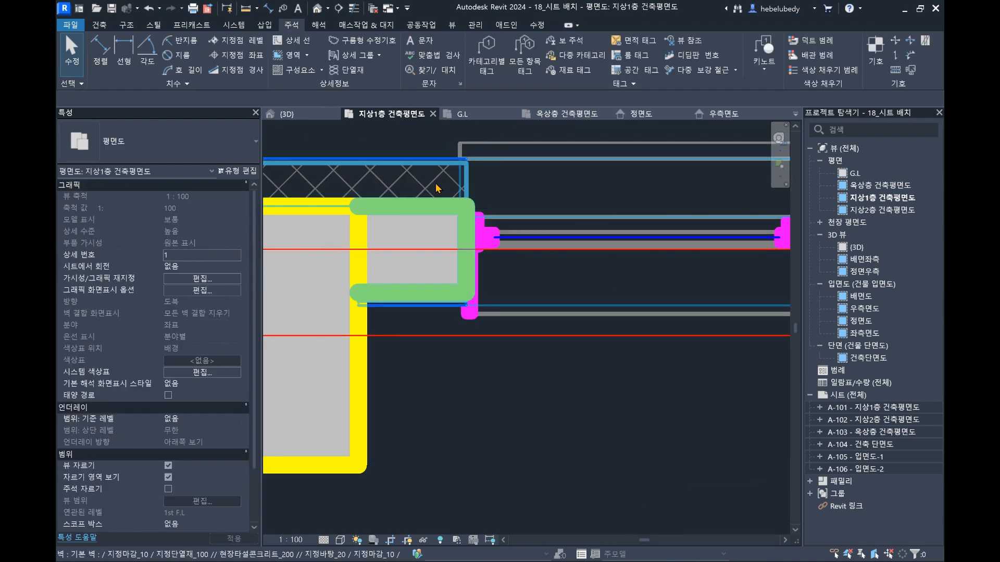
{"action": "left_click", "coordinate": [437, 170]}
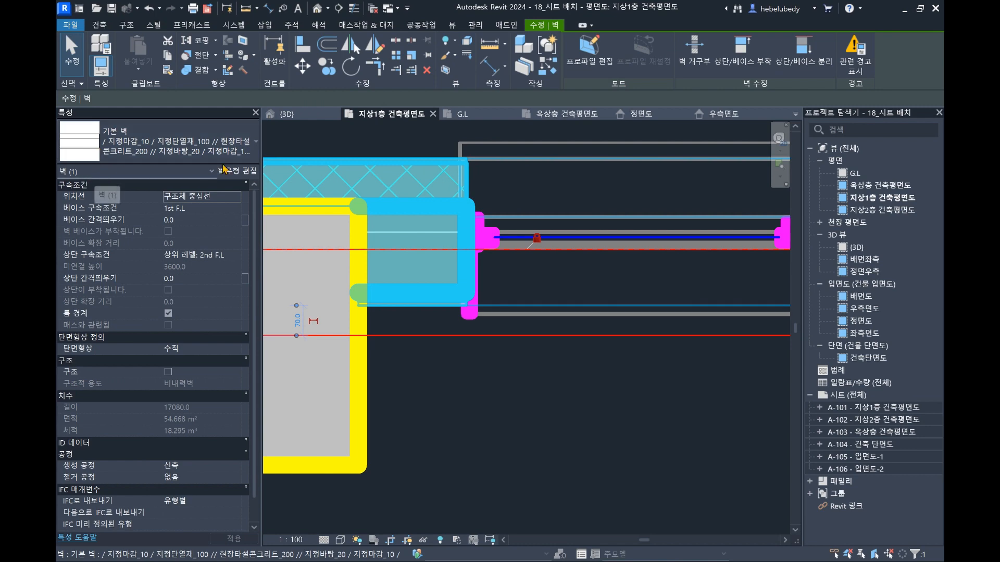
{"action": "key", "text": "Escape"}
{"action": "left_click", "coordinate": [451, 25]}
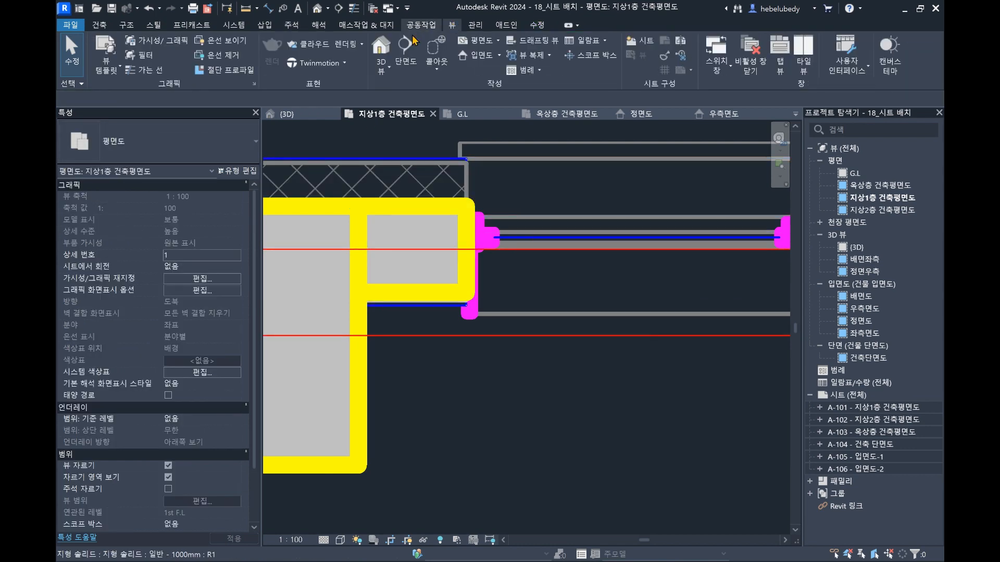
{"action": "left_click", "coordinate": [176, 44]}
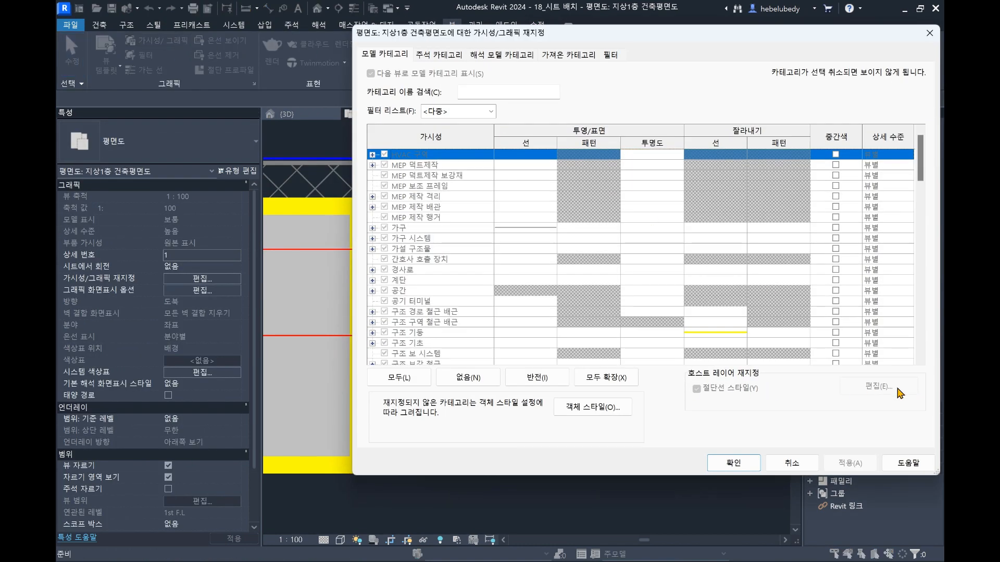
{"action": "key", "text": "Escape"}
- Open the _CNV_건축평면도 view template's model visibility overrides and examine the host layer line styles, including the 하지재 [2] line weight
{"action": "scroll", "coordinate": [158, 471], "scroll_direction": "down", "scroll_amount": 3}
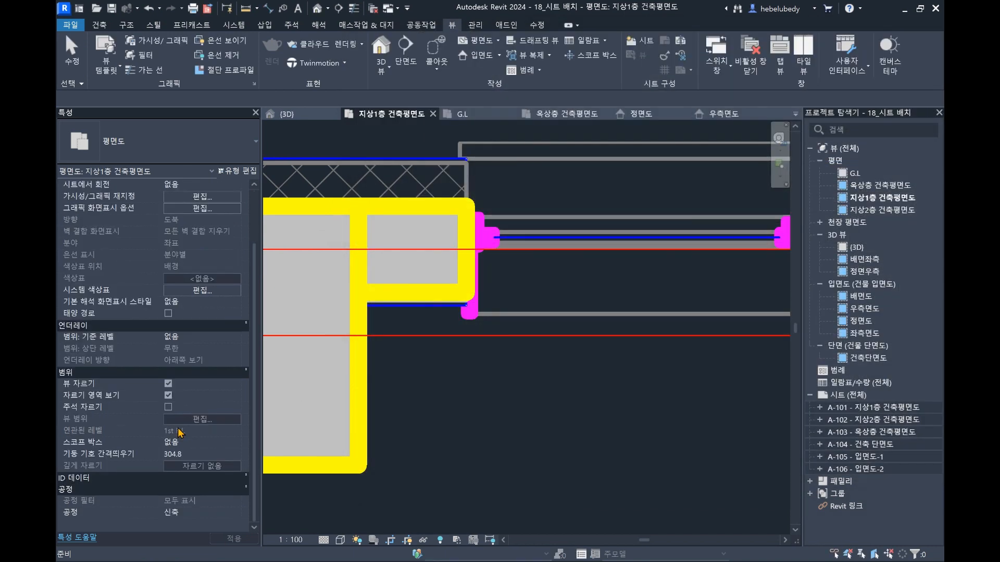
{"action": "scroll", "coordinate": [131, 486], "scroll_direction": "down", "scroll_amount": 2}
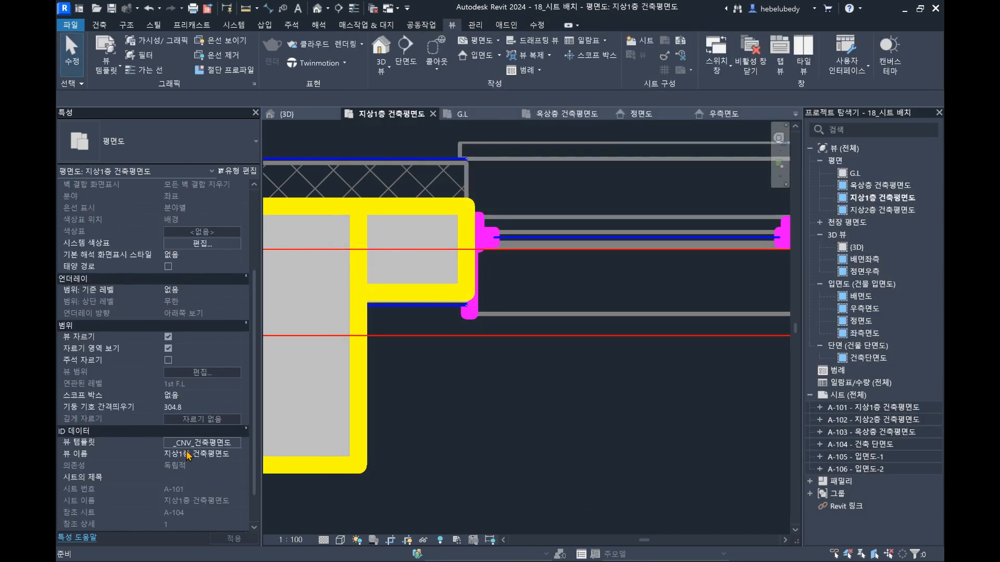
{"action": "scroll", "coordinate": [188, 456], "scroll_direction": "down", "scroll_amount": 1}
{"action": "left_click", "coordinate": [198, 407]}
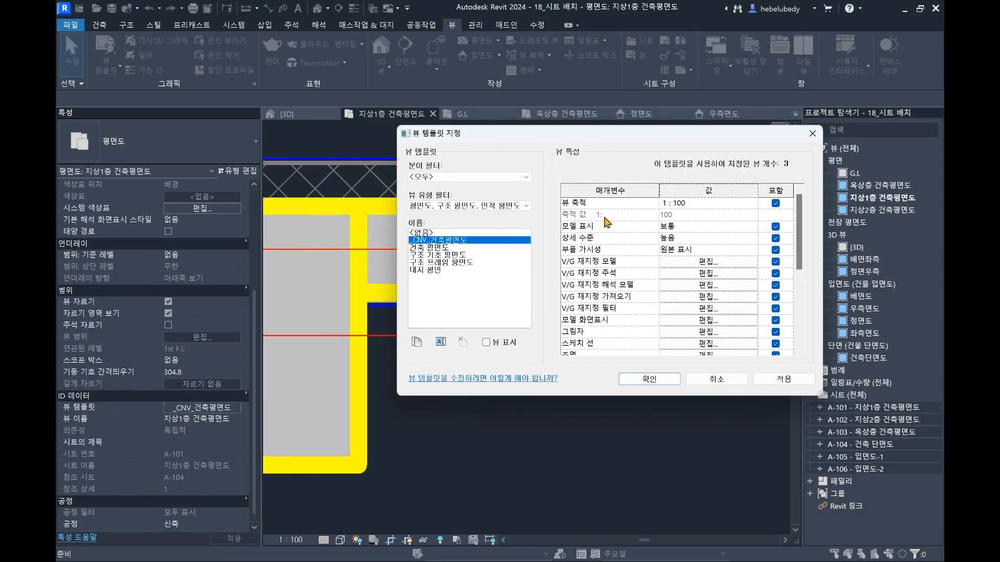
{"action": "left_click", "coordinate": [687, 263]}
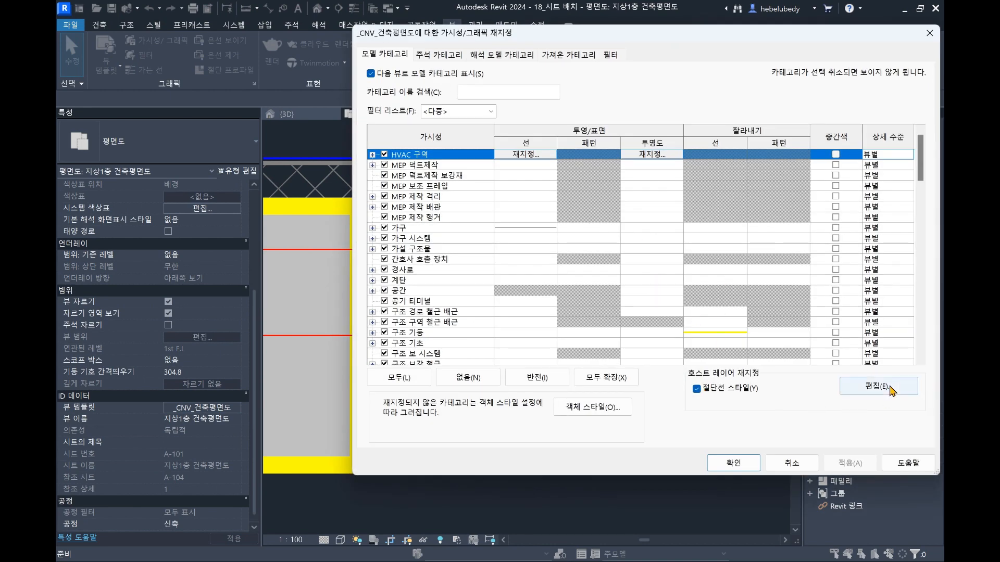
{"action": "left_click", "coordinate": [893, 392]}
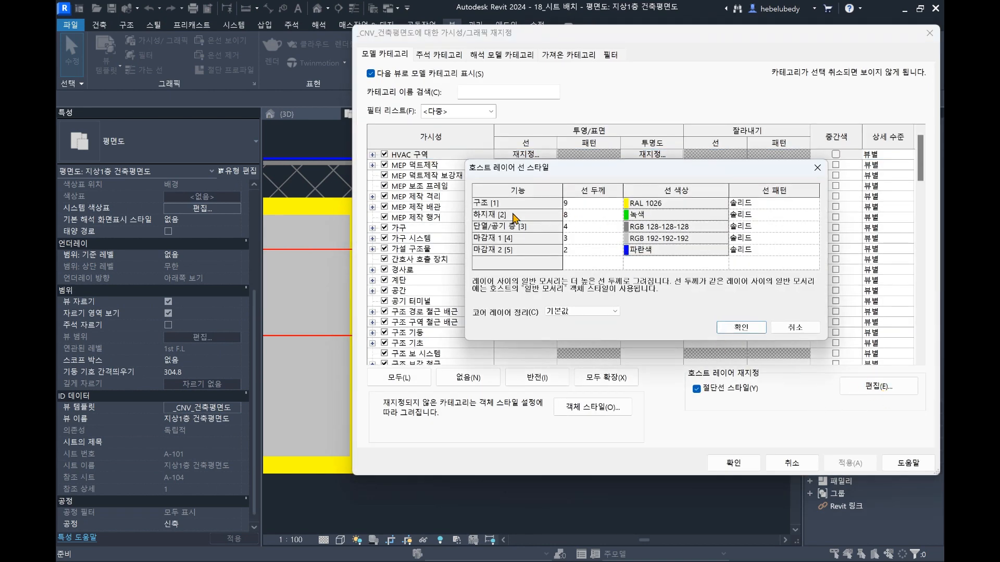
{"action": "left_click", "coordinate": [539, 216]}
{"action": "left_click", "coordinate": [586, 216]}
- Compare the host layer line styles with the 도면화 세팅 slide's table, and return to Revit to close the template settings without changes
{"action": "key", "text": "alt+Tab"}
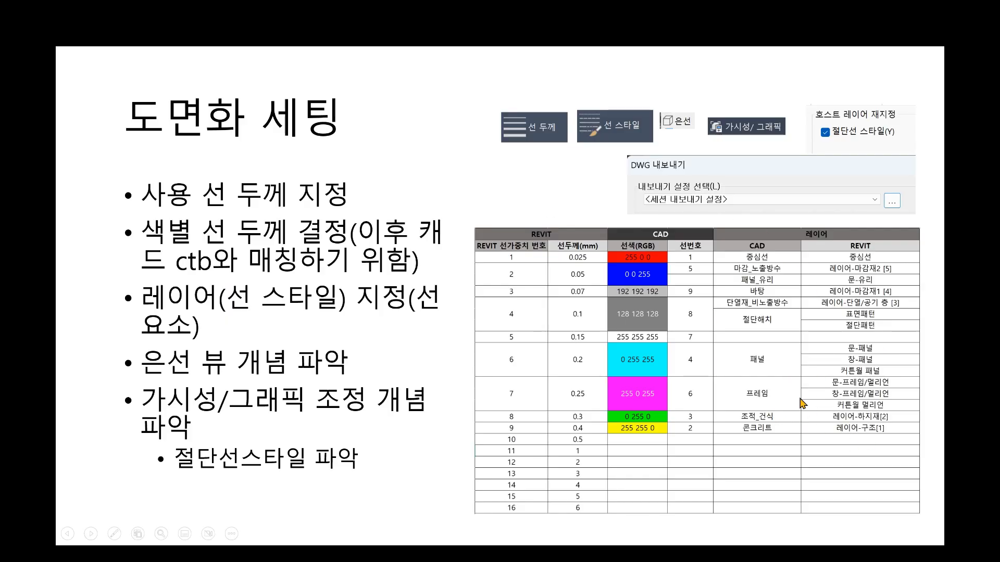
{"action": "key", "text": "alt+Tab"}
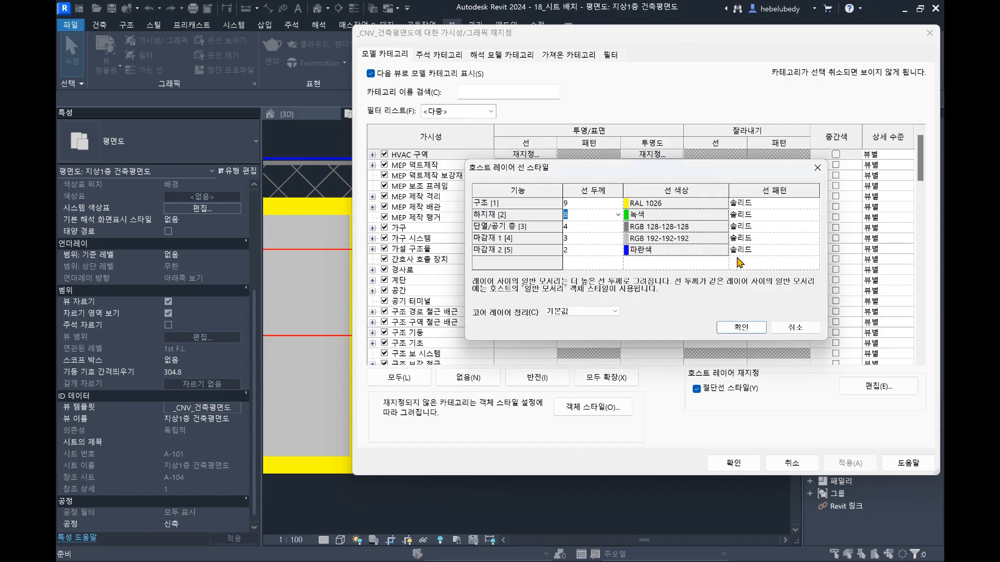
{"action": "left_click", "coordinate": [795, 327]}
{"action": "left_click", "coordinate": [792, 463]}
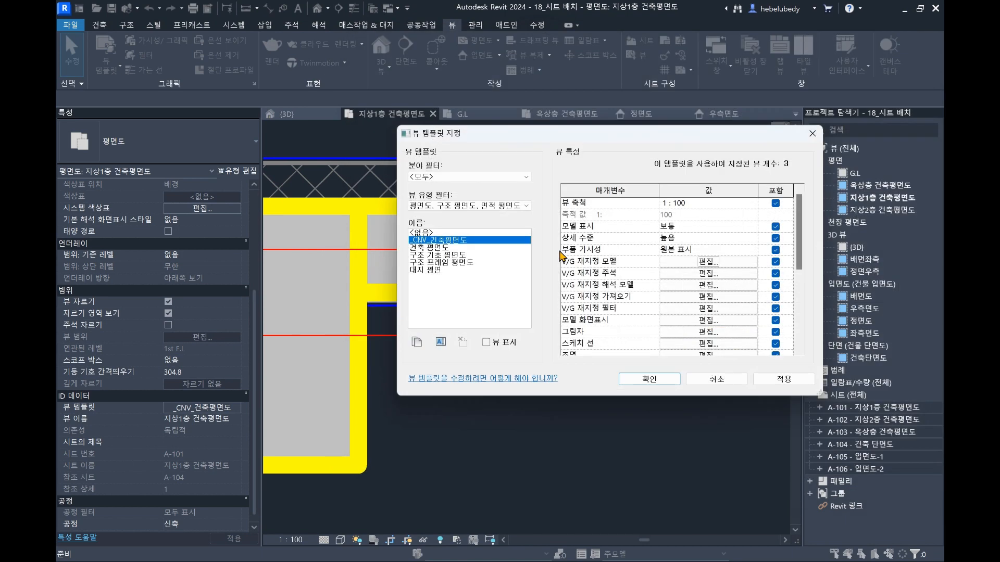
{"action": "left_click", "coordinate": [754, 384]}
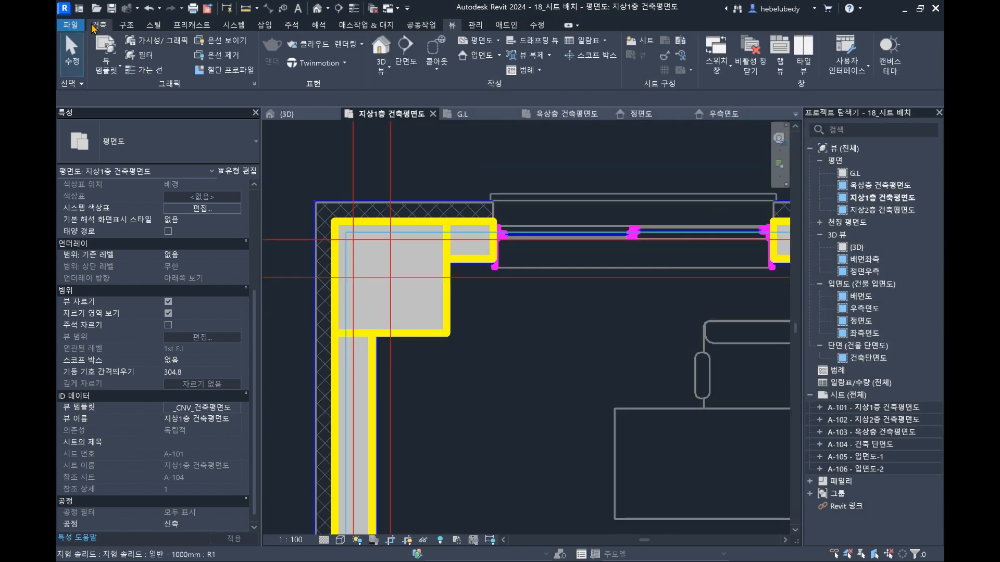
- Start a DWG export of the 지상1층 건축평면도 plan and open the <세션 내보내기 설정> export setup for editing
{"action": "left_click", "coordinate": [70, 25]}
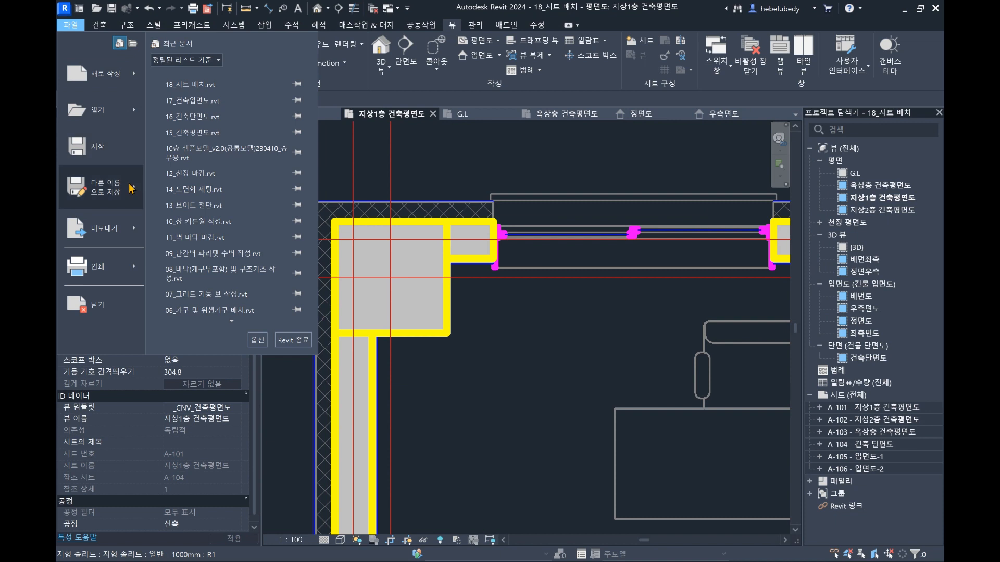
{"action": "mouse_move", "coordinate": [124, 231]}
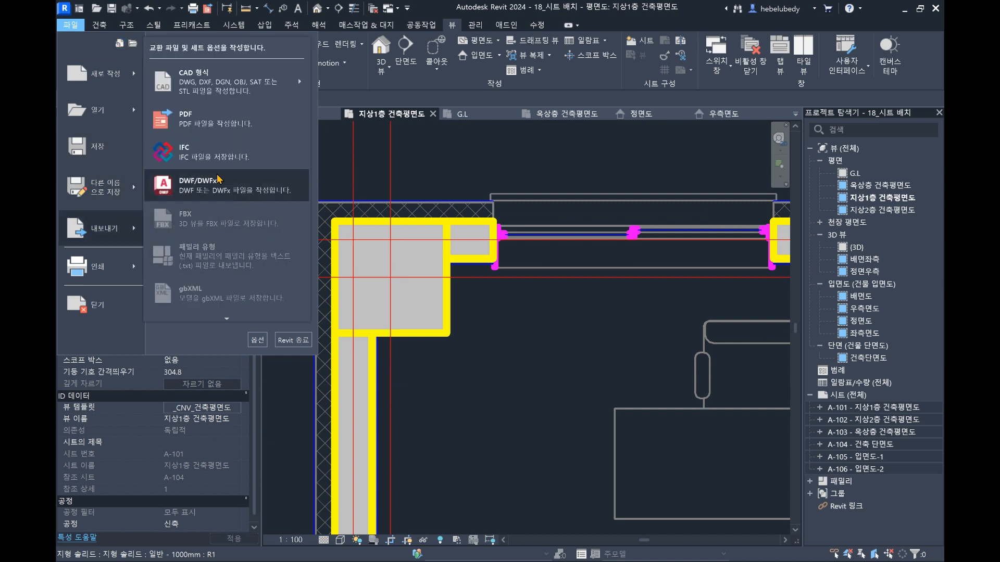
{"action": "mouse_move", "coordinate": [246, 82]}
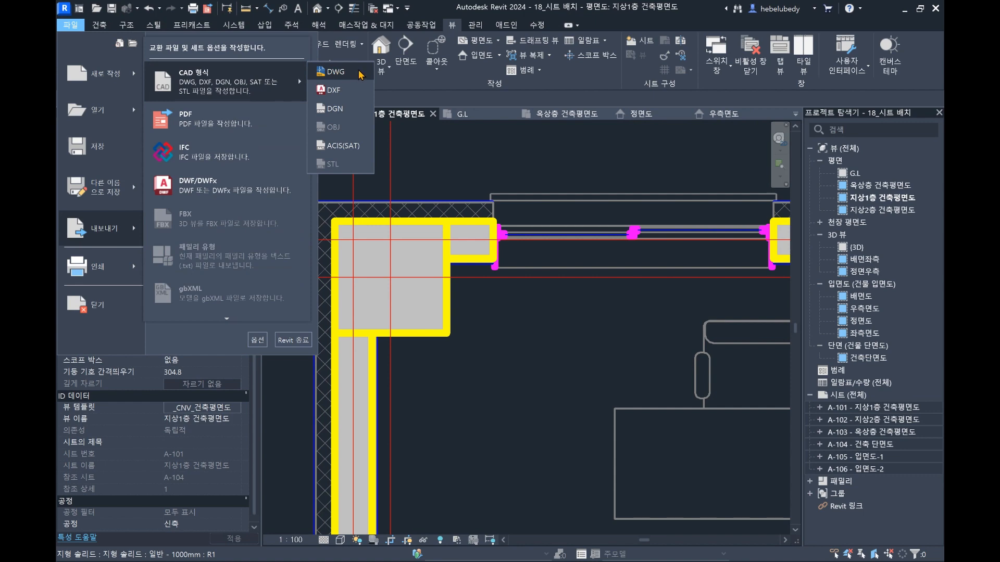
{"action": "left_click", "coordinate": [334, 72]}
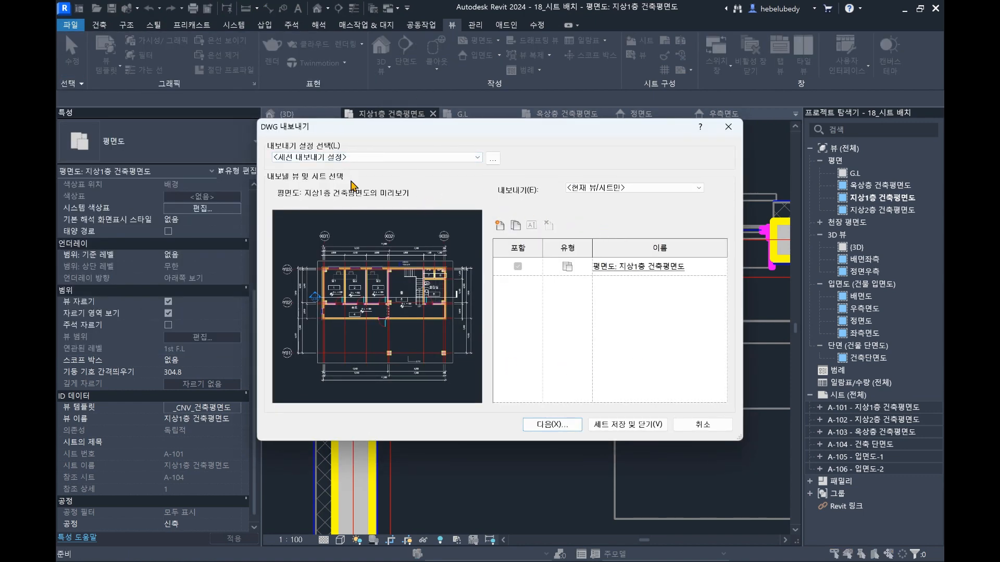
{"action": "left_click_drag", "start_coordinate": [354, 130], "coordinate": [315, 99]}
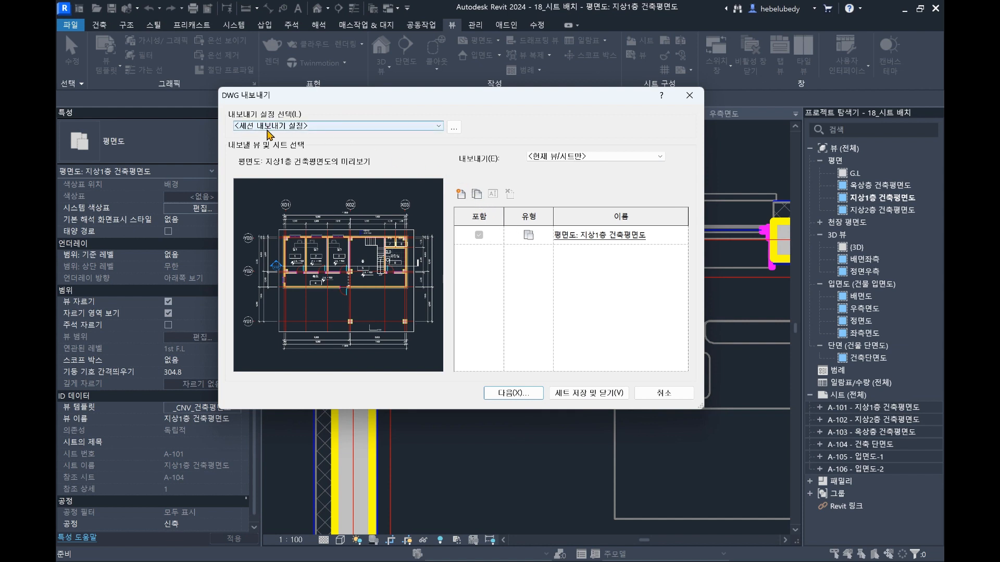
{"action": "left_click", "coordinate": [454, 127]}
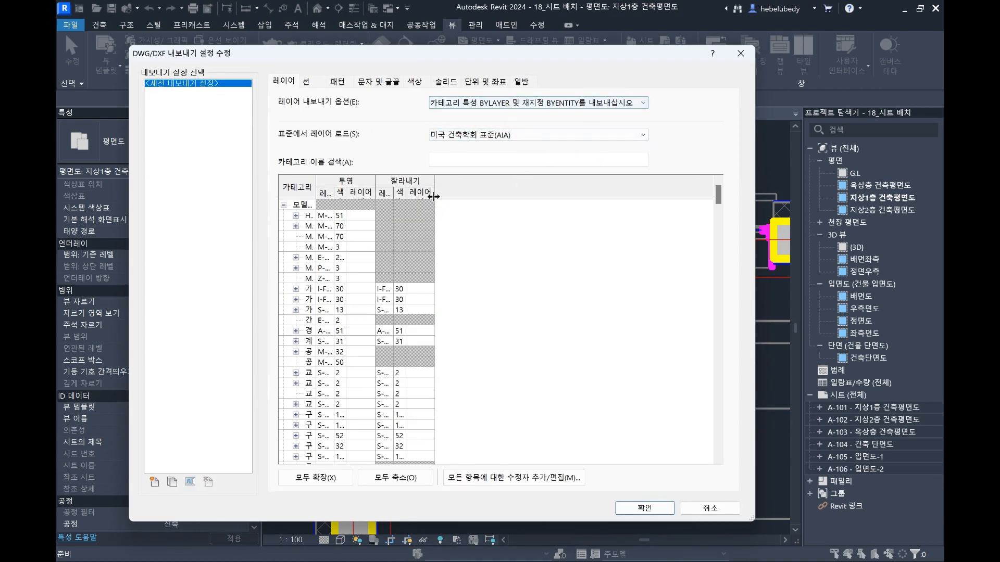
- Widen the layer table's columns to make them readable and set the layer export option to 모든 특성 BYLAYER를 내보내지만 재지정은 내보내지 마십시오
{"action": "left_click_drag", "start_coordinate": [434, 197], "coordinate": [592, 184]}
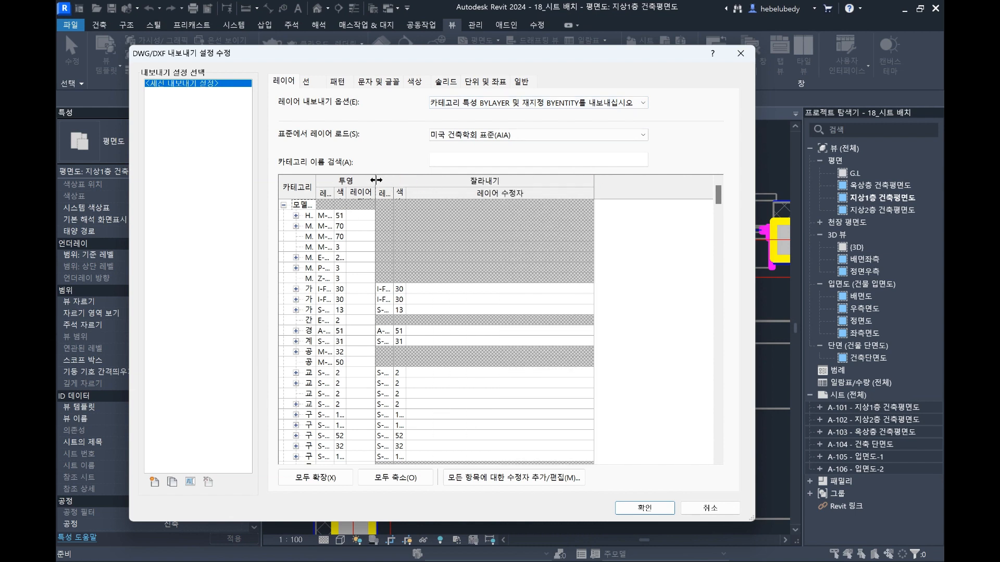
{"action": "left_click_drag", "start_coordinate": [375, 184], "coordinate": [442, 183]}
{"action": "left_click", "coordinate": [527, 107]}
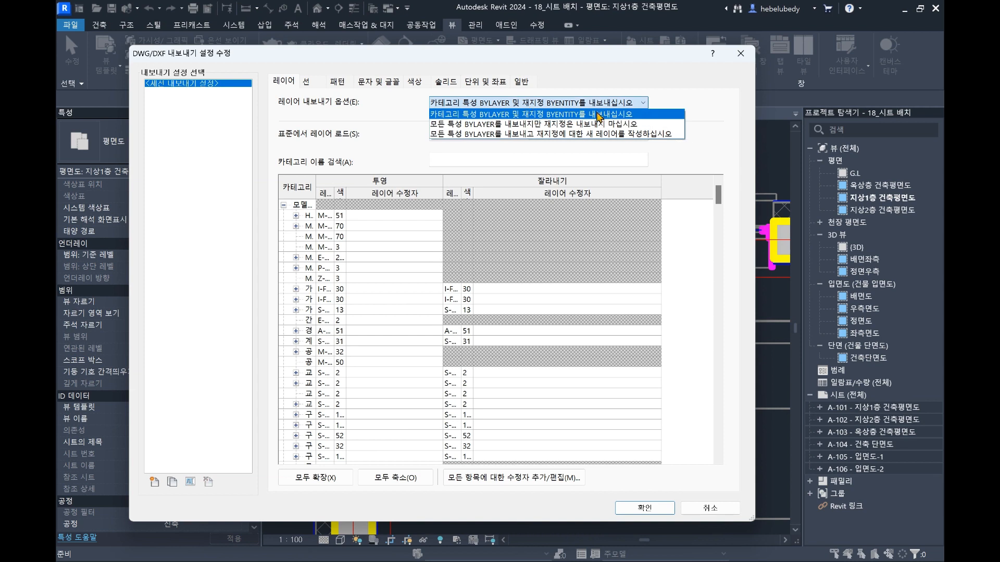
{"action": "left_click", "coordinate": [564, 129]}
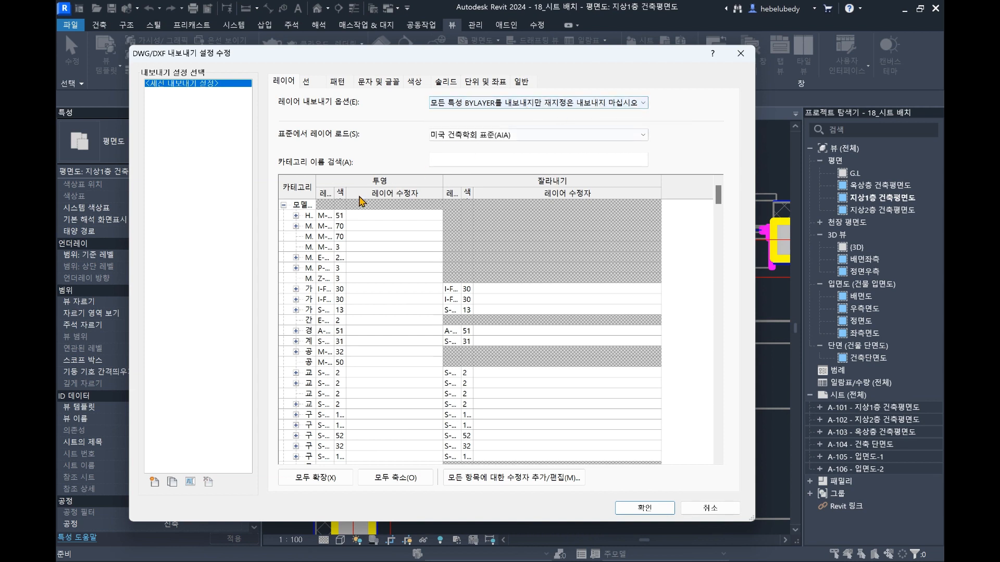
{"action": "left_click_drag", "start_coordinate": [345, 194], "coordinate": [408, 193]}
{"action": "left_click_drag", "start_coordinate": [332, 195], "coordinate": [406, 193]}
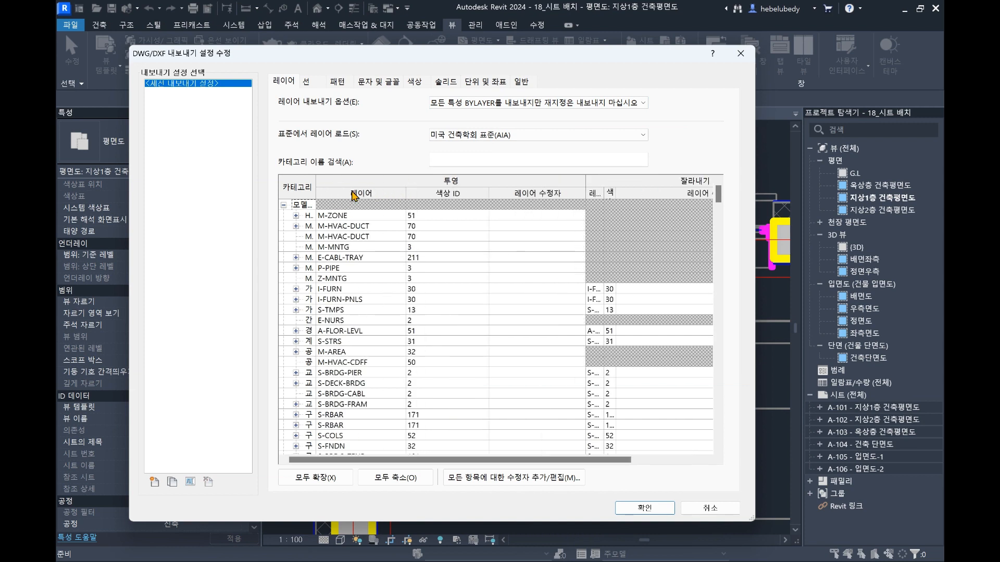
{"action": "left_click_drag", "start_coordinate": [314, 180], "coordinate": [378, 180]}
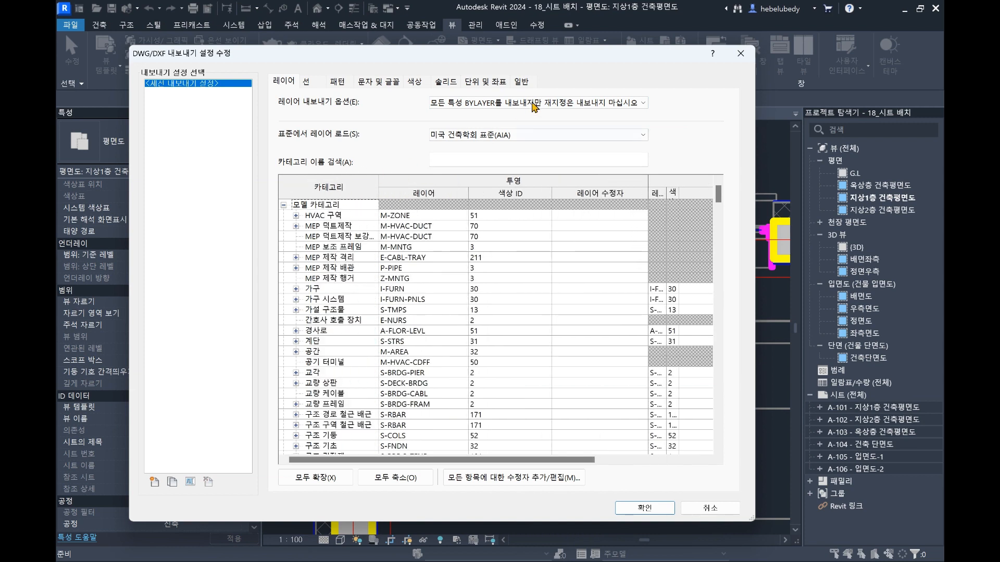
- Set the layer export option to 카테고리 특성 BYLAYER 및 재지정 BYENTITY를 내보내십시오 and compare the layer colour IDs with the plan preview
{"action": "left_click", "coordinate": [570, 103]}
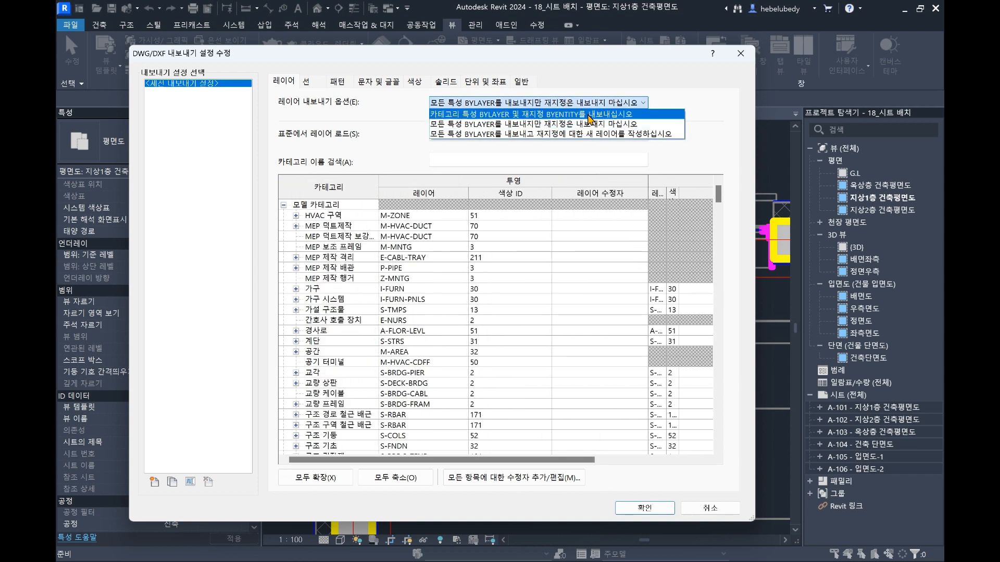
{"action": "left_click", "coordinate": [574, 114]}
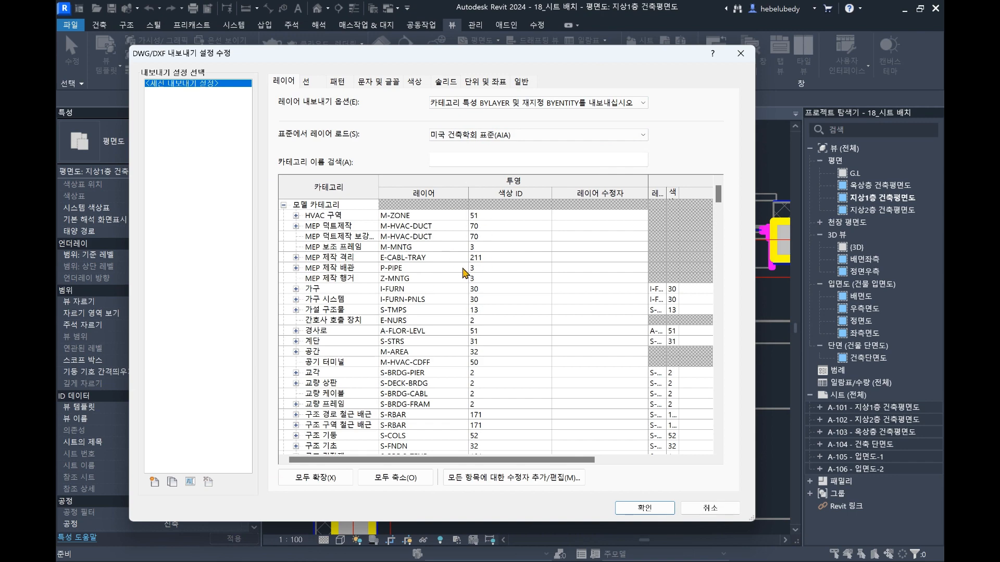
{"action": "left_click", "coordinate": [500, 237]}
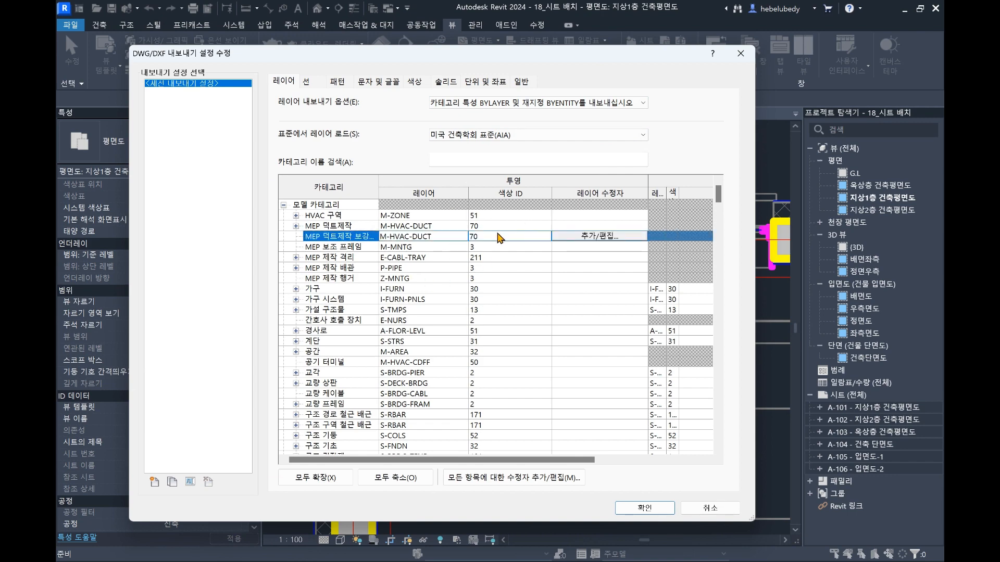
{"action": "left_click_drag", "start_coordinate": [612, 54], "coordinate": [679, 440]}
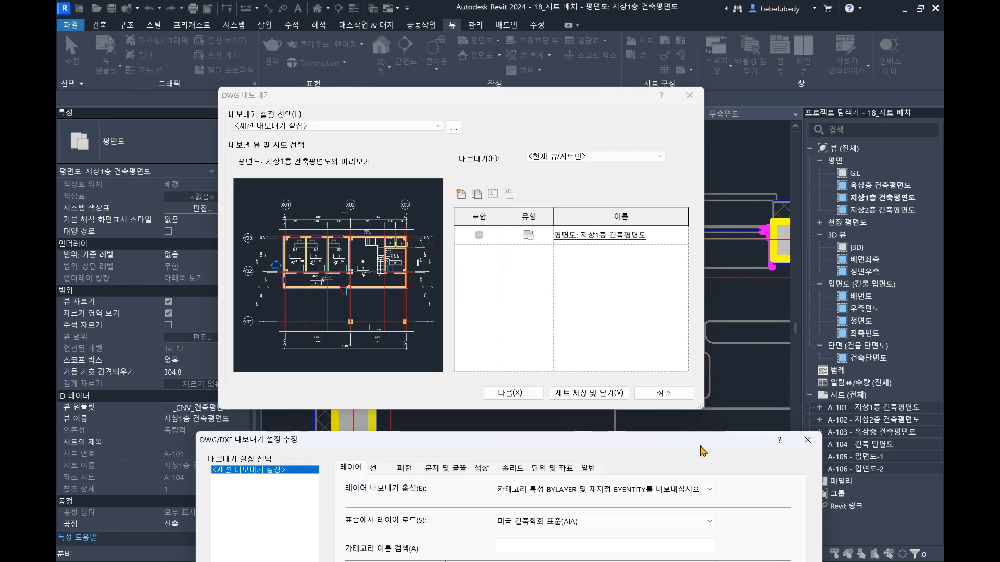
{"action": "left_click_drag", "start_coordinate": [703, 443], "coordinate": [665, 38]}
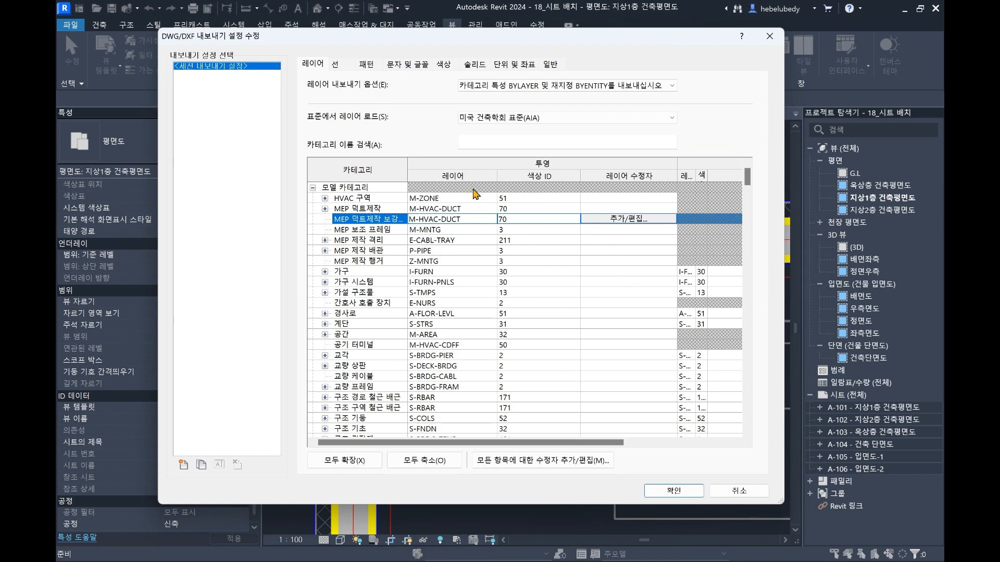
- Narrow the projection layer column and choose 모든 특성 BYLAYER를 내보내지만 재지정은 내보내지 마십시오 as the layer export option
{"action": "left_click_drag", "start_coordinate": [497, 176], "coordinate": [477, 175]}
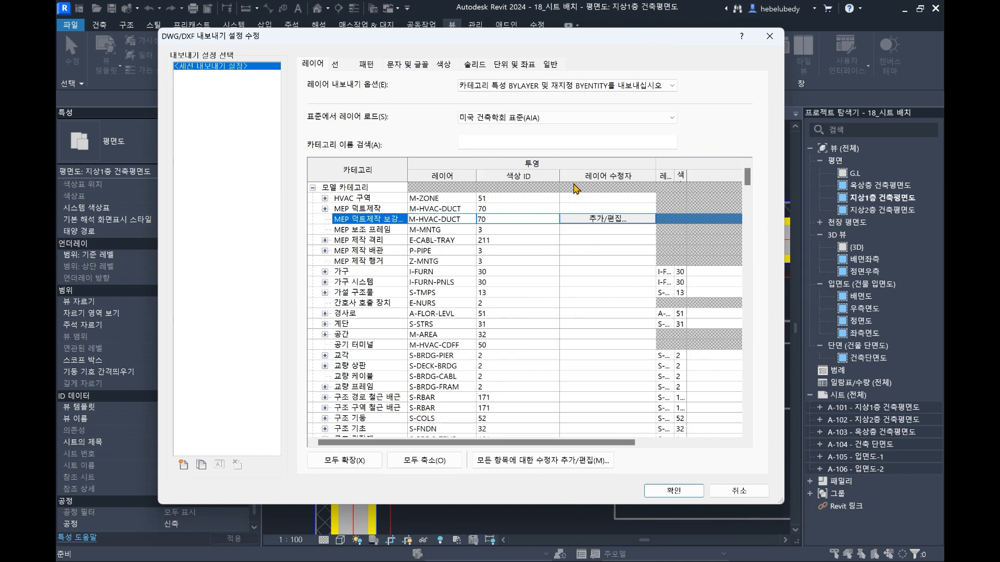
{"action": "left_click", "coordinate": [566, 85]}
{"action": "left_click", "coordinate": [521, 102]}
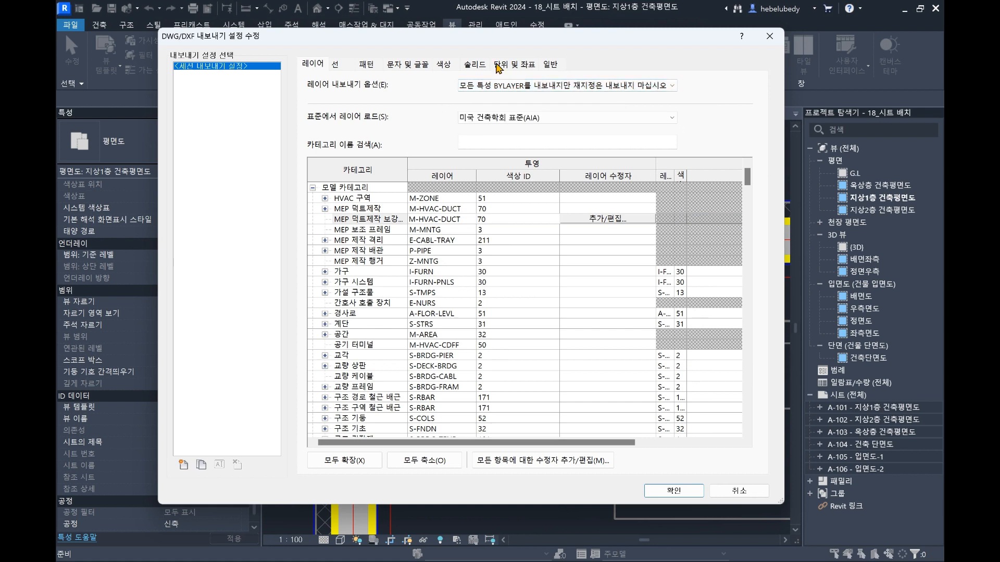
- Set the layer export option to "카테고리 특성 BYLAYER 및 재지정 BYENTITY를 내보내십시오"
{"action": "left_click", "coordinate": [641, 87]}
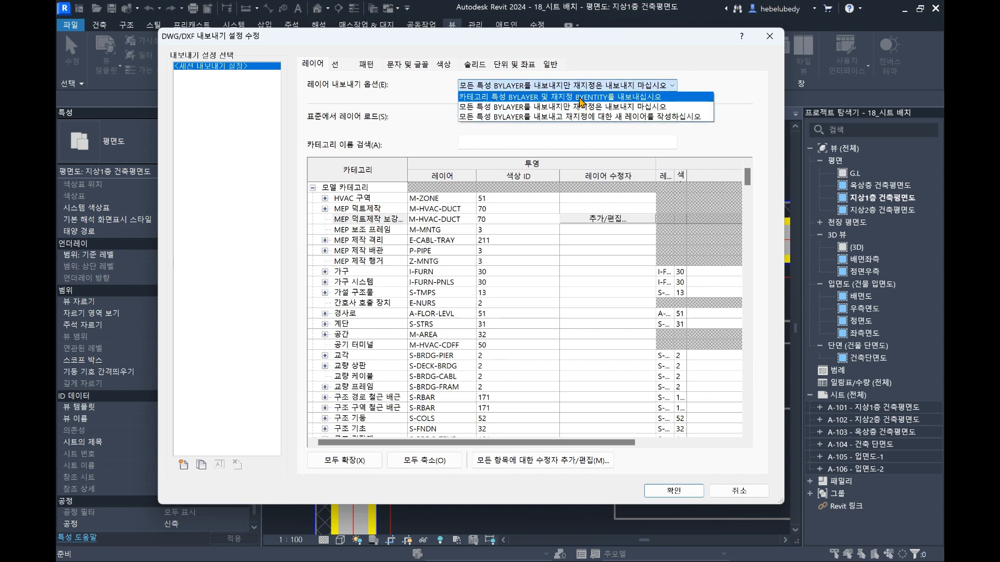
{"action": "left_click", "coordinate": [579, 101]}
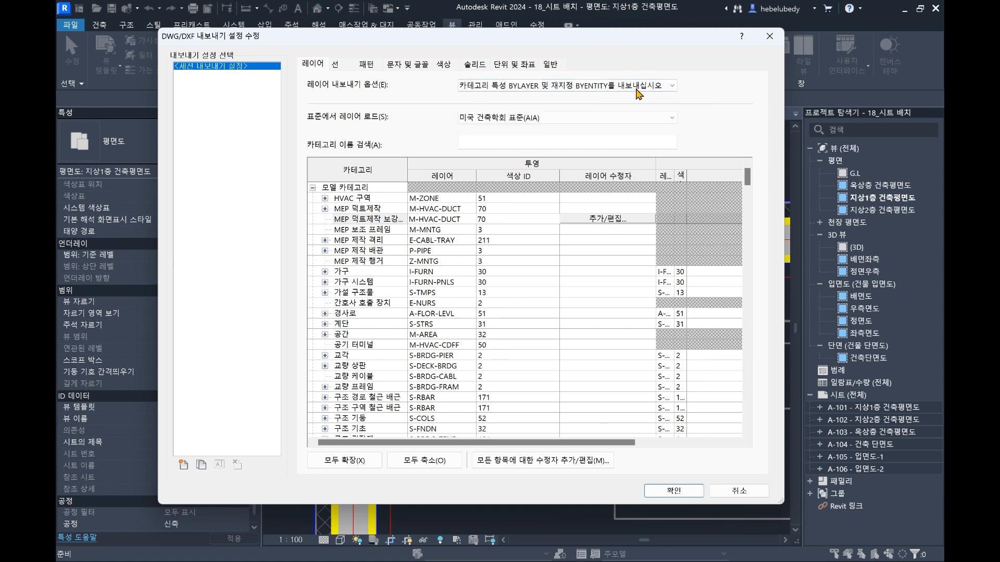
{"action": "left_click", "coordinate": [621, 86]}
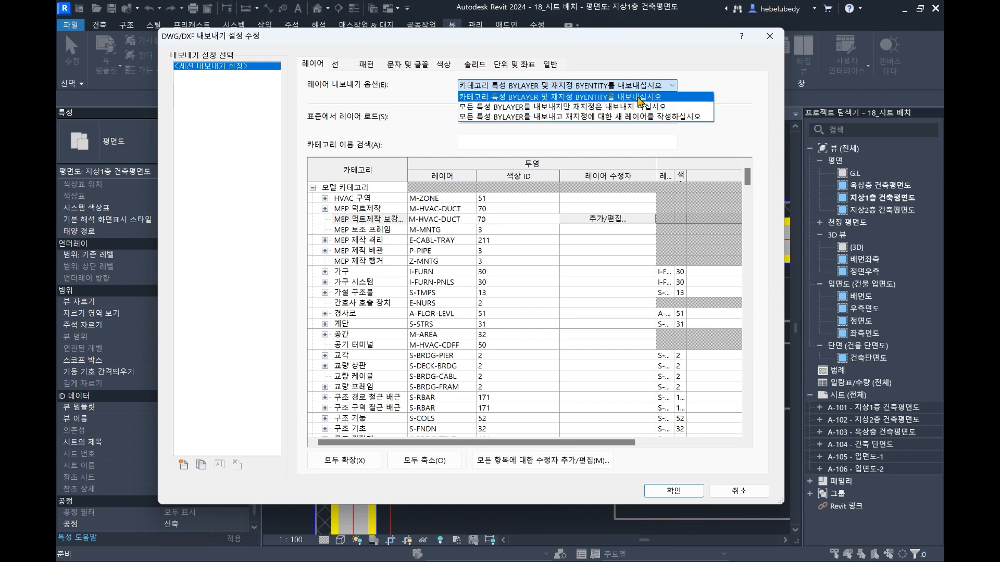
{"action": "left_click", "coordinate": [592, 98]}
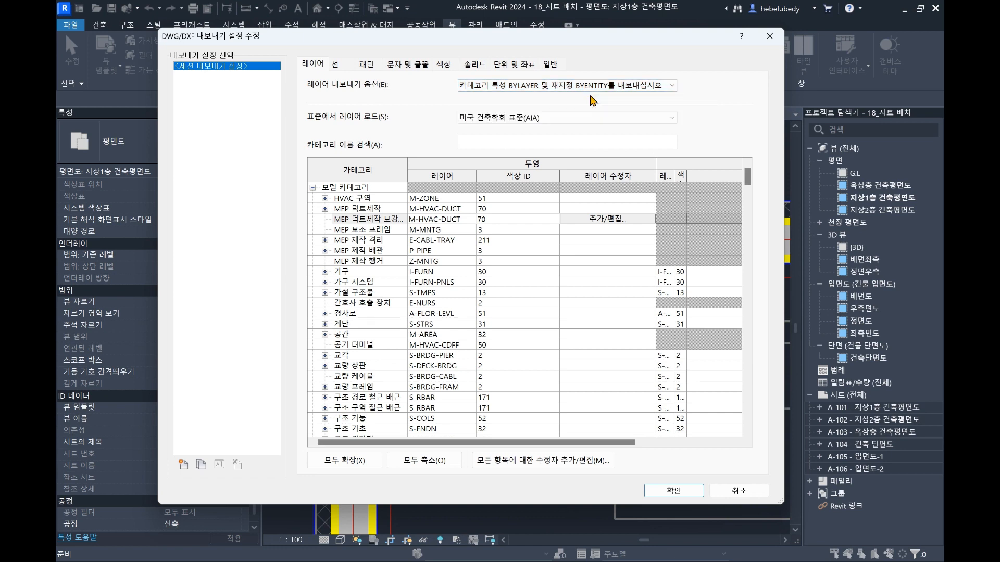
- Review the available layer export options and reposition the export settings dialog, keeping the BYLAYER with BYENTITY overrides option
{"action": "left_click", "coordinate": [565, 88]}
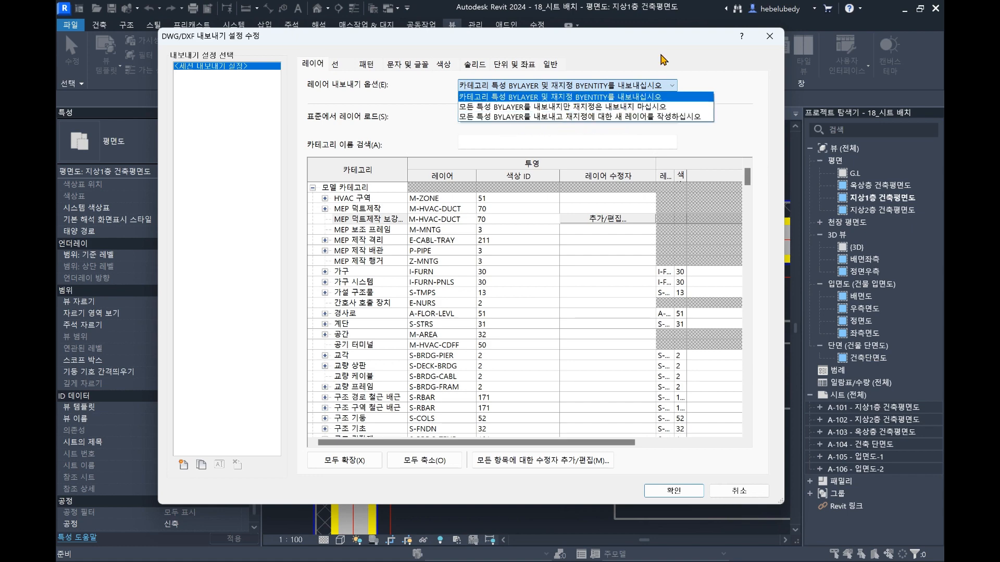
{"action": "left_click", "coordinate": [682, 35]}
{"action": "left_click_drag", "start_coordinate": [681, 35], "coordinate": [697, 85]}
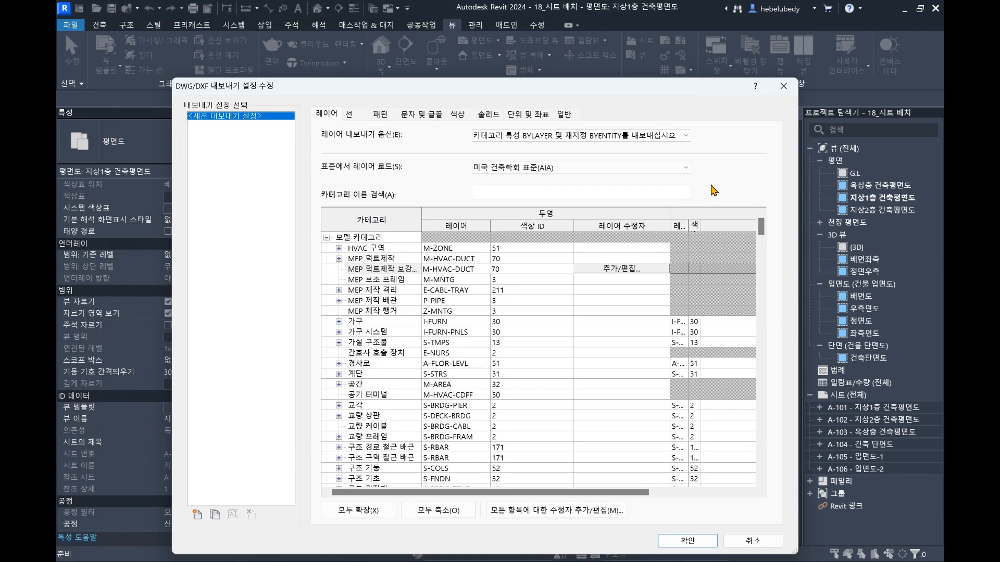
{"action": "left_click", "coordinate": [594, 137]}
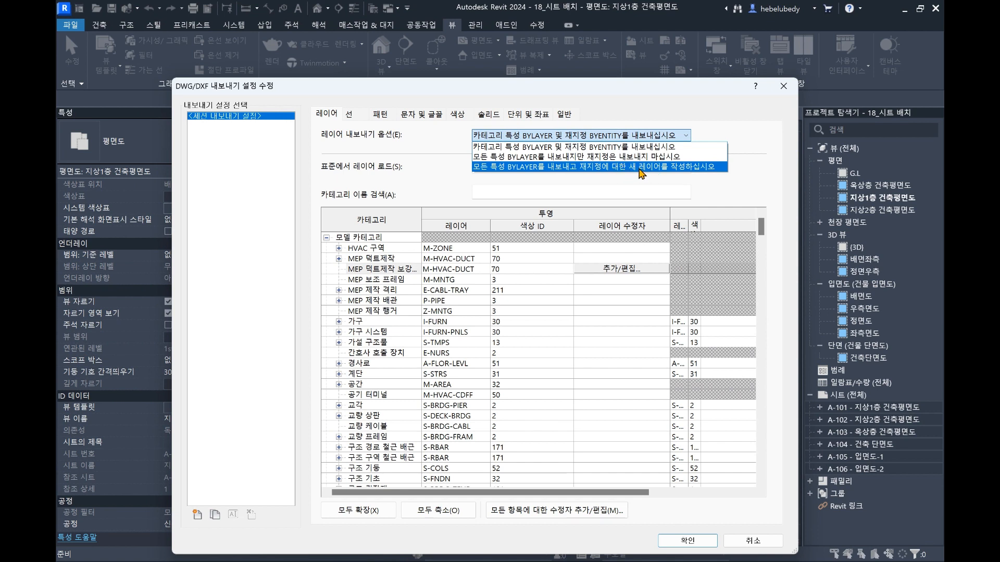
{"action": "left_click", "coordinate": [636, 97]}
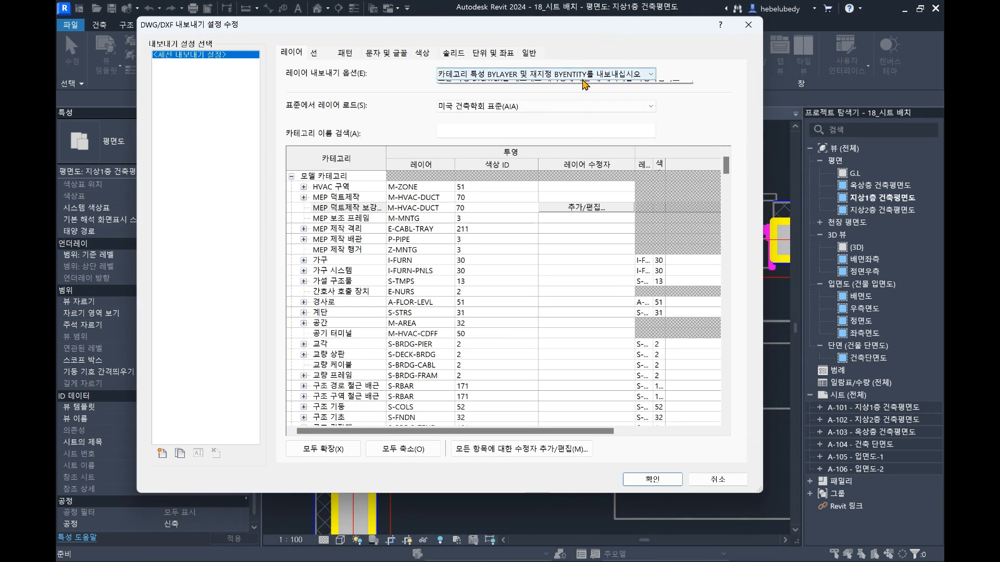
{"action": "left_click", "coordinate": [579, 77]}
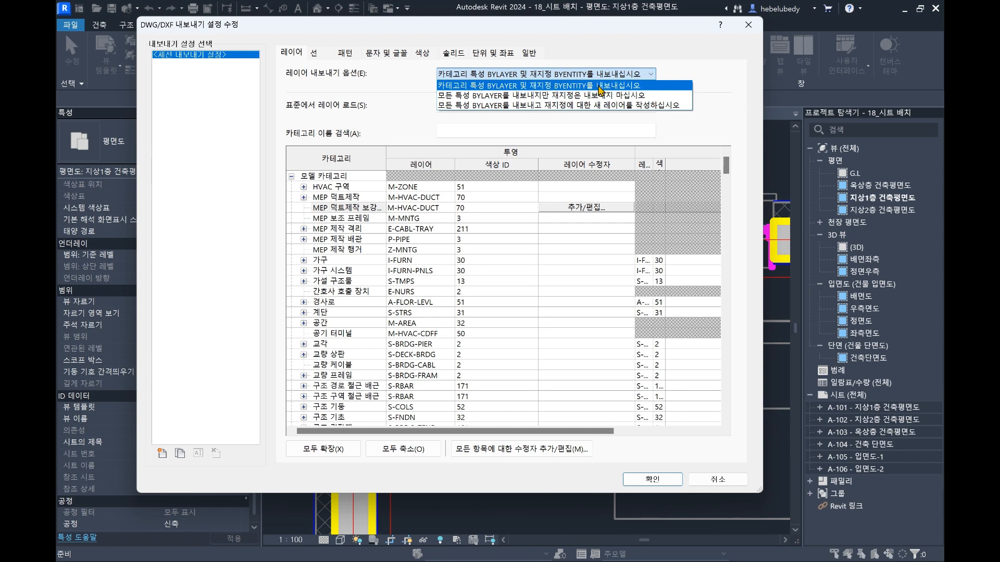
{"action": "key", "text": "Escape"}
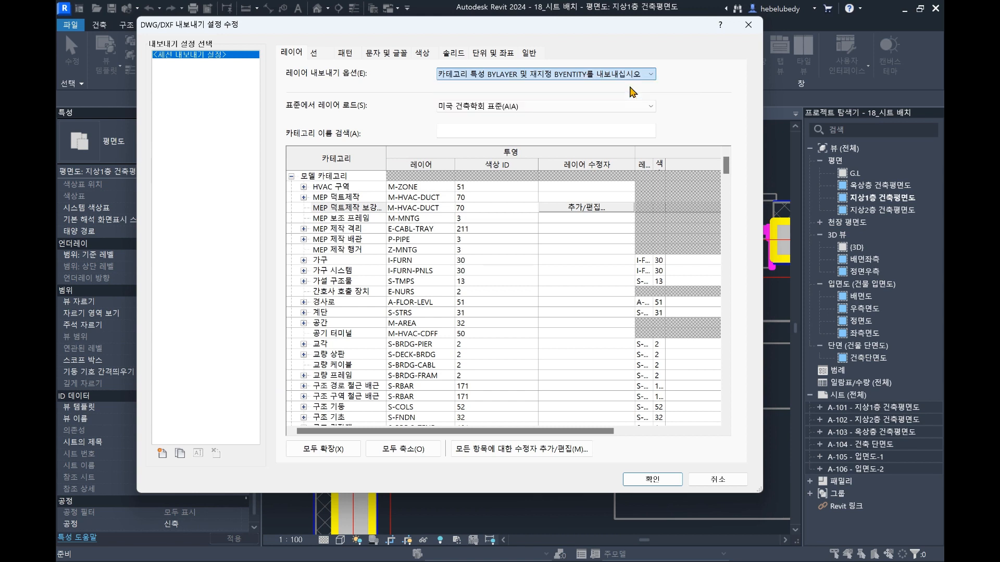
- Widen the export settings dialog and resize the table columns so the projection and cut layer names and colour IDs are readable
{"action": "mouse_move", "coordinate": [386, 156]}
{"action": "left_mouse_down"}
{"action": "mouse_move", "coordinate": [470, 155]}
{"action": "mouse_move", "coordinate": [384, 156]}
{"action": "left_mouse_up"}
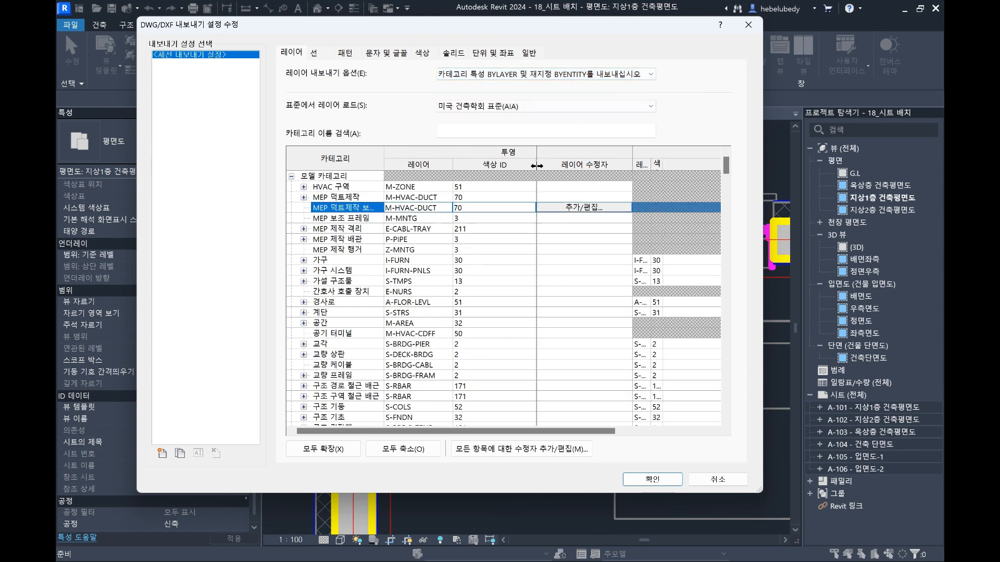
{"action": "left_click_drag", "start_coordinate": [536, 164], "coordinate": [496, 164]}
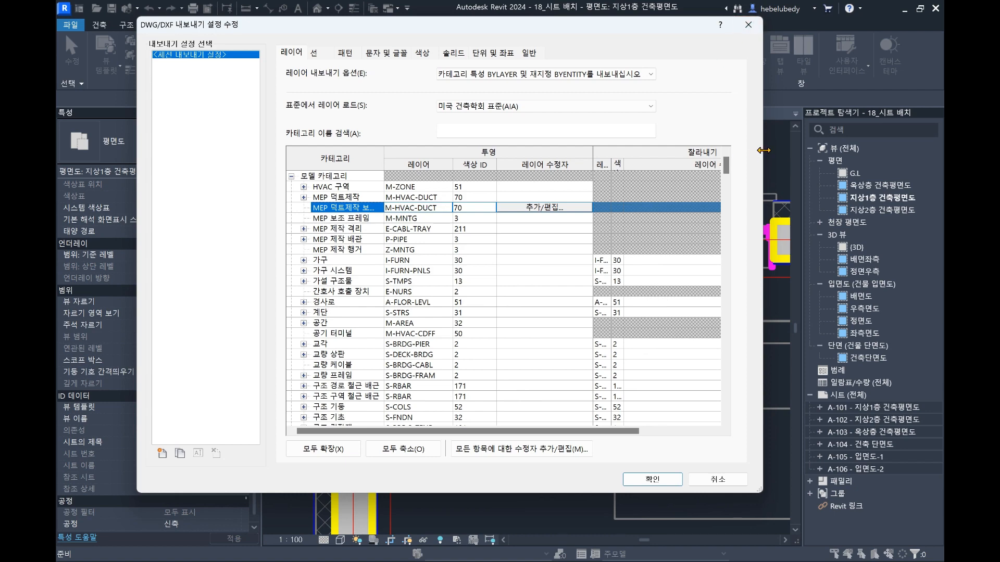
{"action": "left_click_drag", "start_coordinate": [764, 150], "coordinate": [940, 150]}
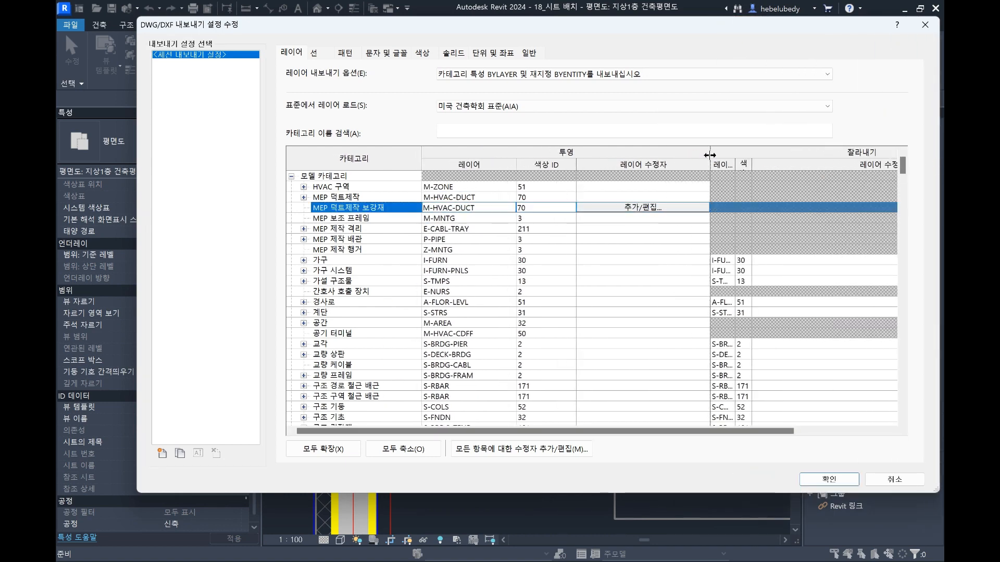
{"action": "left_click_drag", "start_coordinate": [709, 155], "coordinate": [812, 164]}
{"action": "left_click_drag", "start_coordinate": [643, 165], "coordinate": [699, 165]}
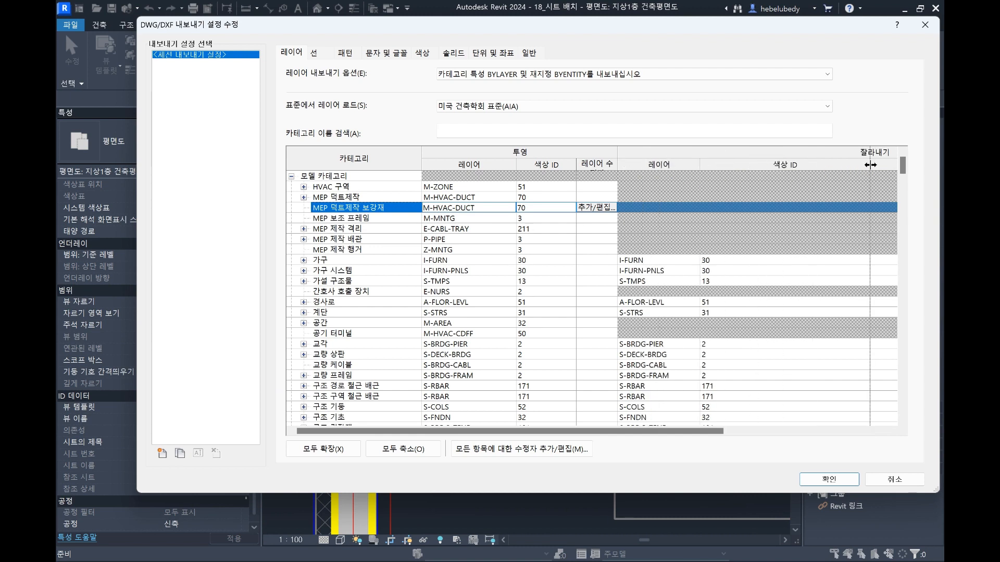
{"action": "left_click_drag", "start_coordinate": [868, 165], "coordinate": [783, 165]}
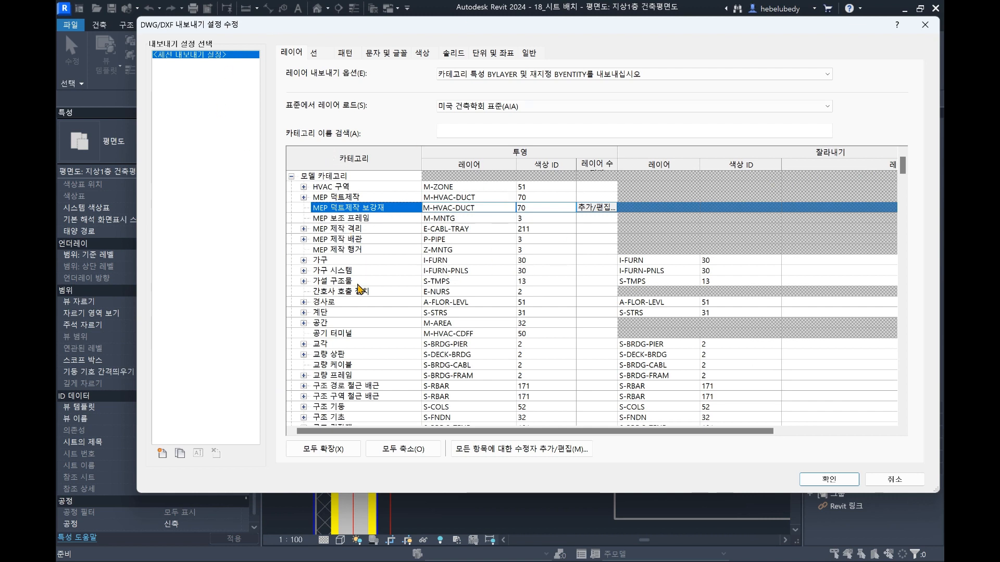
- Examine the model categories with their projection and cut layer names and colour IDs, narrowing the cut colour ID column
{"action": "left_click_drag", "start_coordinate": [366, 220], "coordinate": [356, 377]}
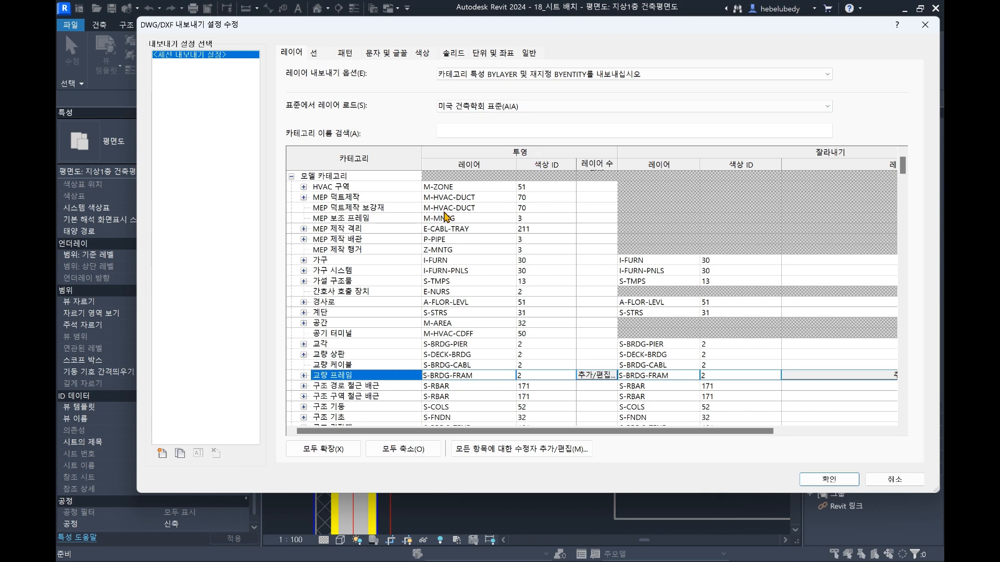
{"action": "left_click_drag", "start_coordinate": [390, 272], "coordinate": [360, 397]}
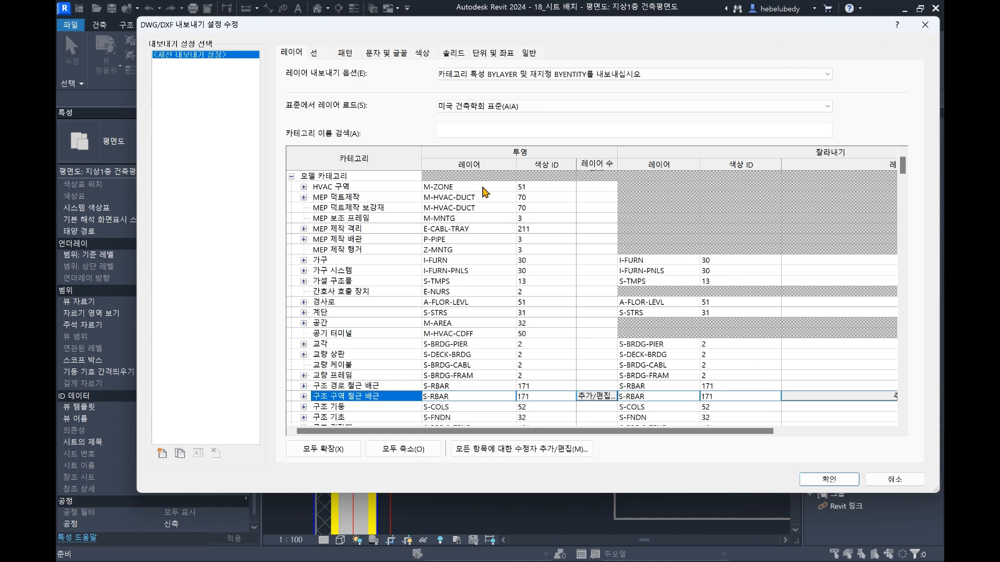
{"action": "left_click_drag", "start_coordinate": [483, 191], "coordinate": [482, 251]}
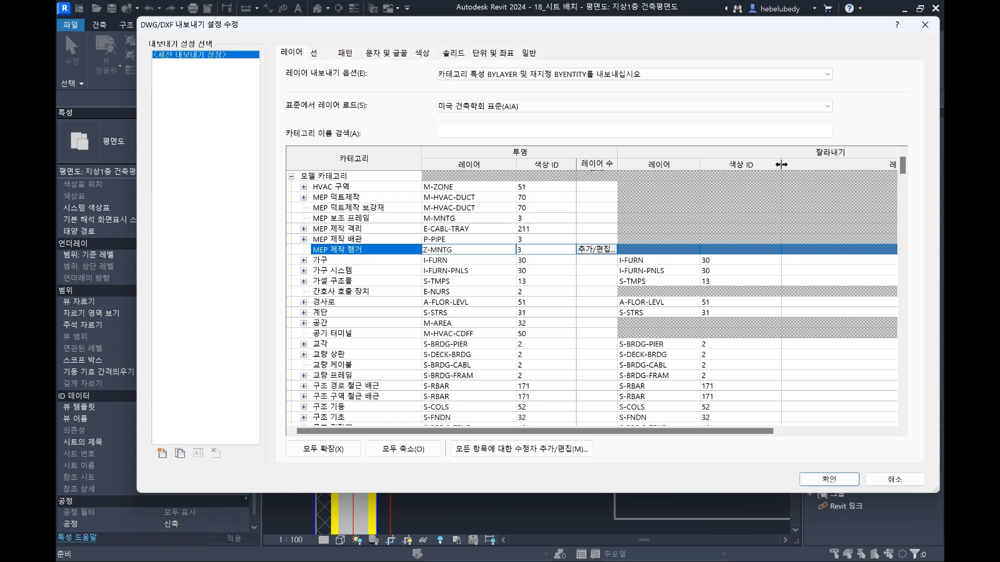
{"action": "left_click_drag", "start_coordinate": [781, 164], "coordinate": [755, 164]}
{"action": "left_click", "coordinate": [646, 366]}
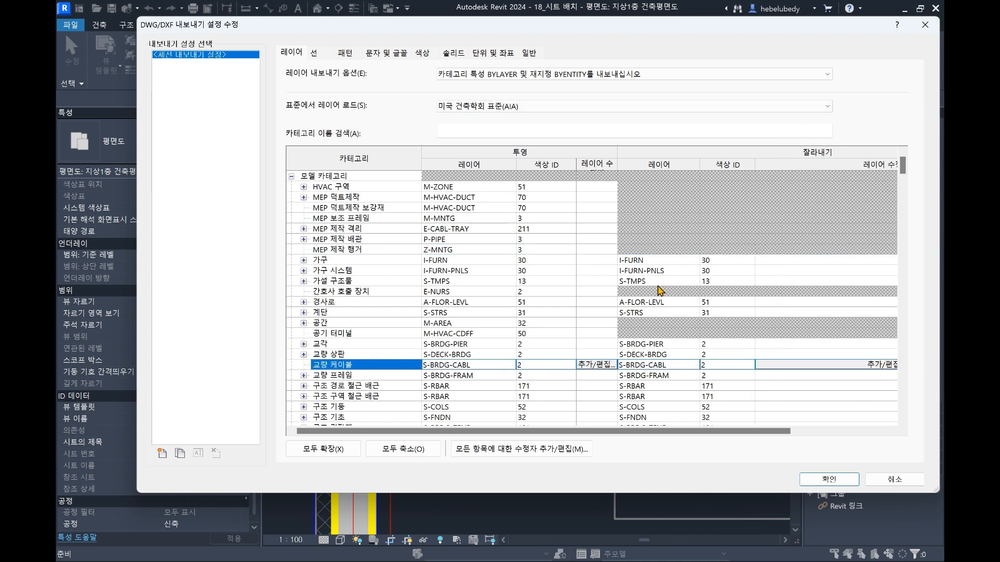
{"action": "left_click", "coordinate": [657, 261]}
{"action": "left_click", "coordinate": [662, 366]}
{"action": "left_click", "coordinate": [655, 398]}
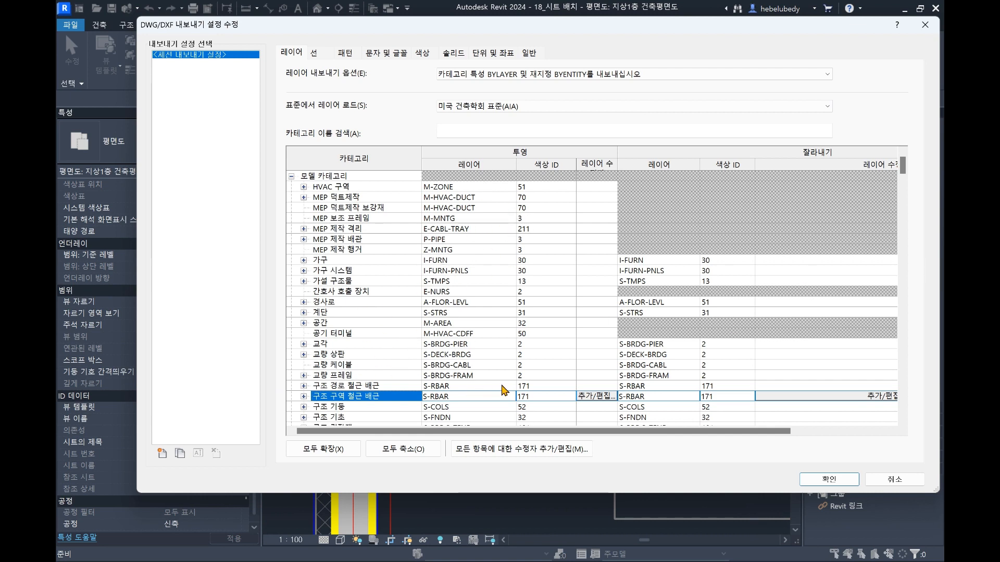
{"action": "key", "text": "Up"}
{"action": "key", "text": "Up"}
{"action": "key", "text": "Up"}
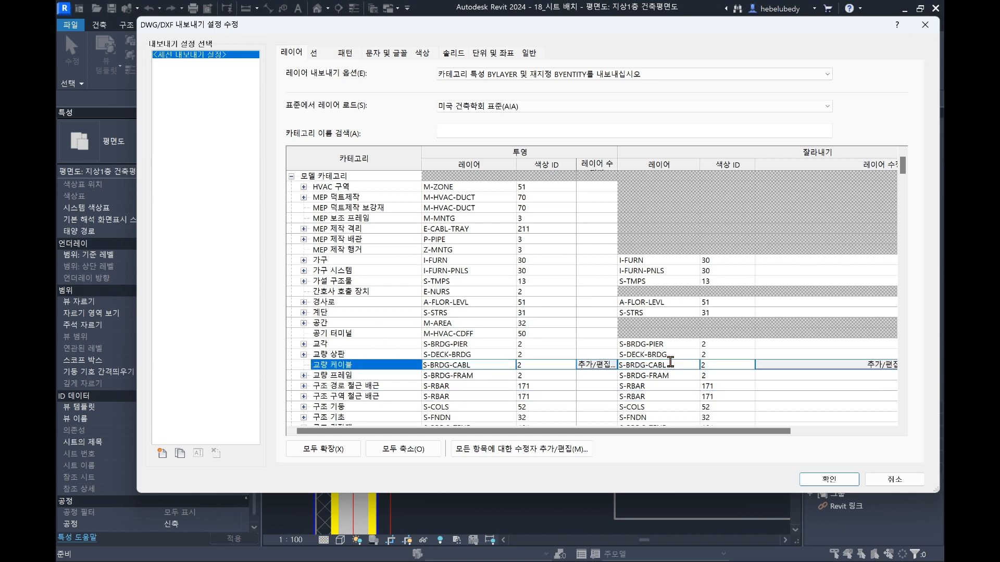
- Find the 구조 기둥 category, expand it to inspect its subcategories, and collapse it again
{"action": "scroll", "coordinate": [398, 282], "scroll_direction": "down", "scroll_amount": 7}
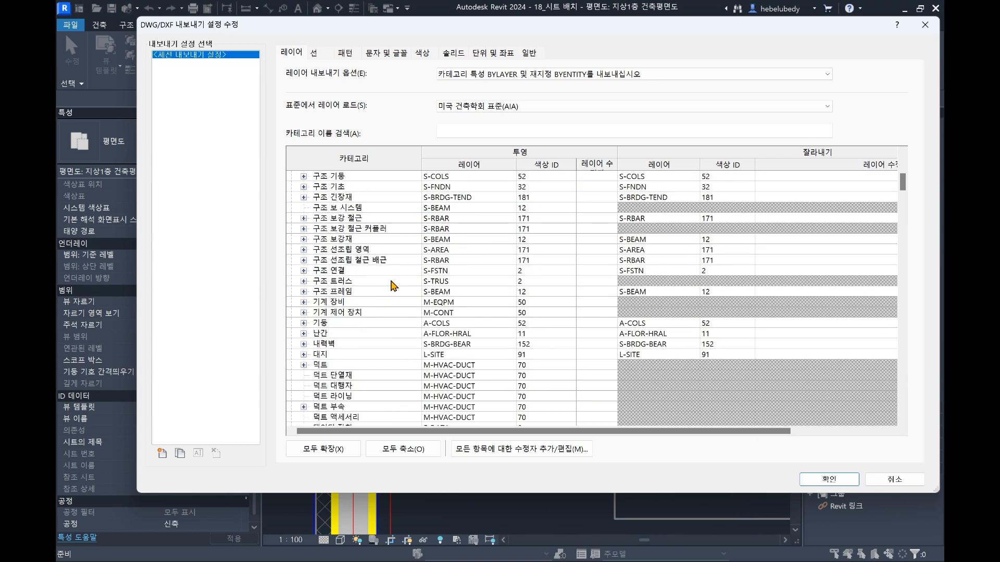
{"action": "scroll", "coordinate": [394, 286], "scroll_direction": "down", "scroll_amount": 2}
{"action": "scroll", "coordinate": [395, 287], "scroll_direction": "up", "scroll_amount": 2}
{"action": "scroll", "coordinate": [361, 260], "scroll_direction": "up", "scroll_amount": 2}
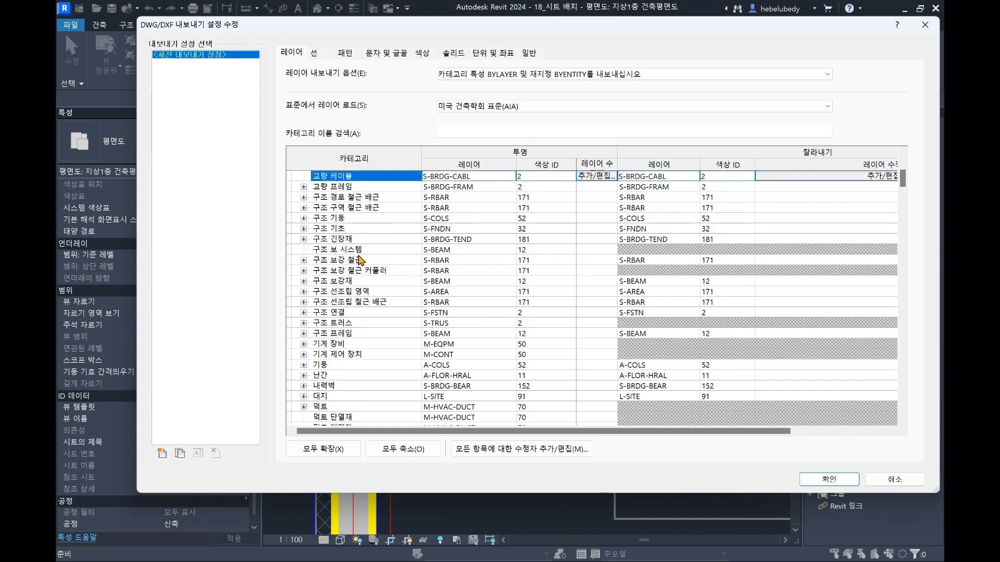
{"action": "left_click", "coordinate": [347, 220]}
{"action": "left_click", "coordinate": [303, 218]}
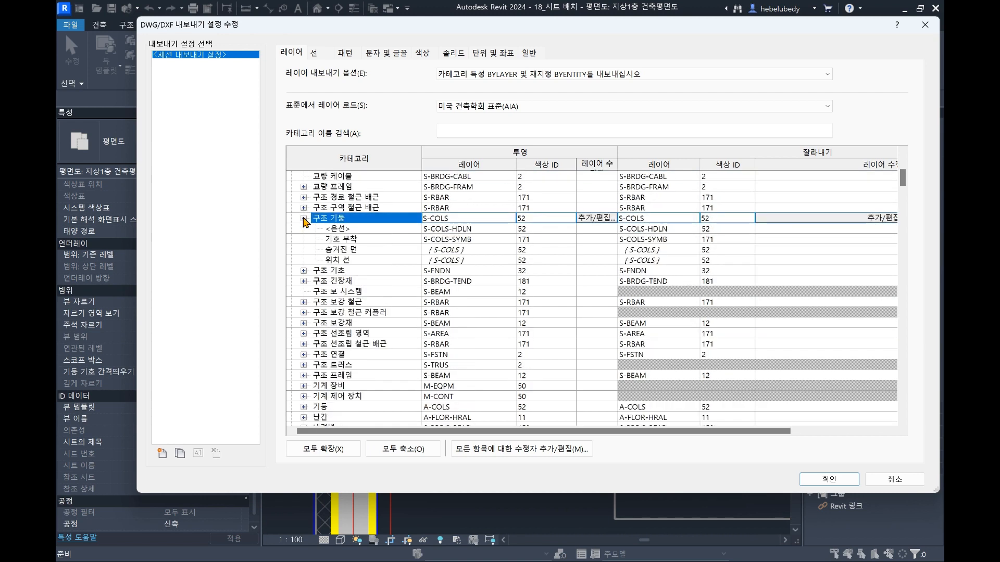
{"action": "mouse_move", "coordinate": [339, 221]}
{"action": "left_mouse_down"}
{"action": "mouse_move", "coordinate": [385, 235]}
{"action": "mouse_move", "coordinate": [380, 271]}
{"action": "mouse_move", "coordinate": [375, 234]}
{"action": "mouse_move", "coordinate": [346, 209]}
{"action": "mouse_move", "coordinate": [352, 223]}
{"action": "left_mouse_up"}
{"action": "left_click_drag", "start_coordinate": [367, 258], "coordinate": [354, 229]}
{"action": "left_click", "coordinate": [349, 218]}
{"action": "left_click", "coordinate": [304, 219]}
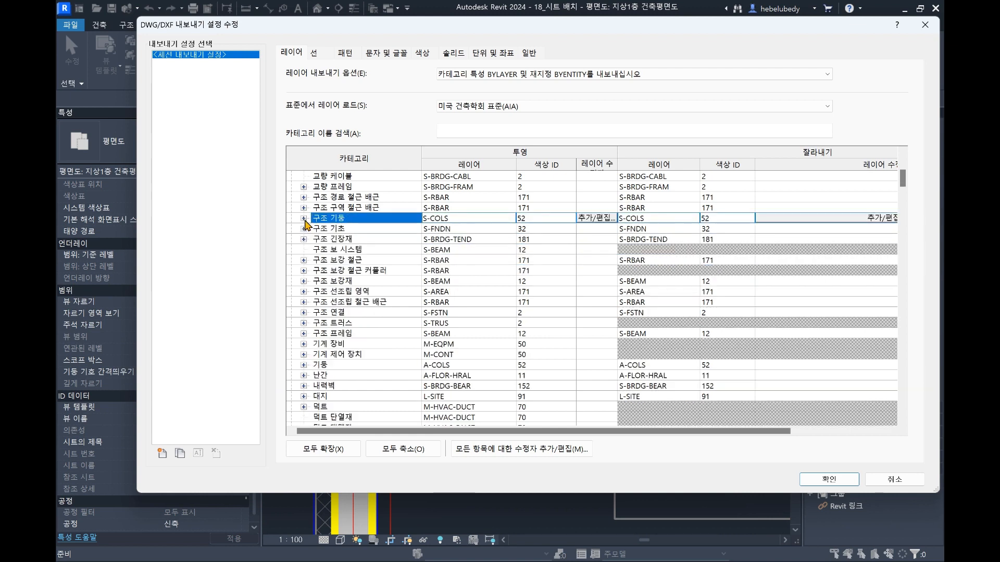
- Rename the projection layer of the 구조 기둥 category as col_ele
{"action": "left_click", "coordinate": [473, 219]}
{"action": "type", "text": "dd"}
{"action": "left_click_drag", "start_coordinate": [462, 214], "coordinate": [402, 217]}
{"action": "left_click", "coordinate": [443, 239]}
{"action": "left_click", "coordinate": [449, 220]}
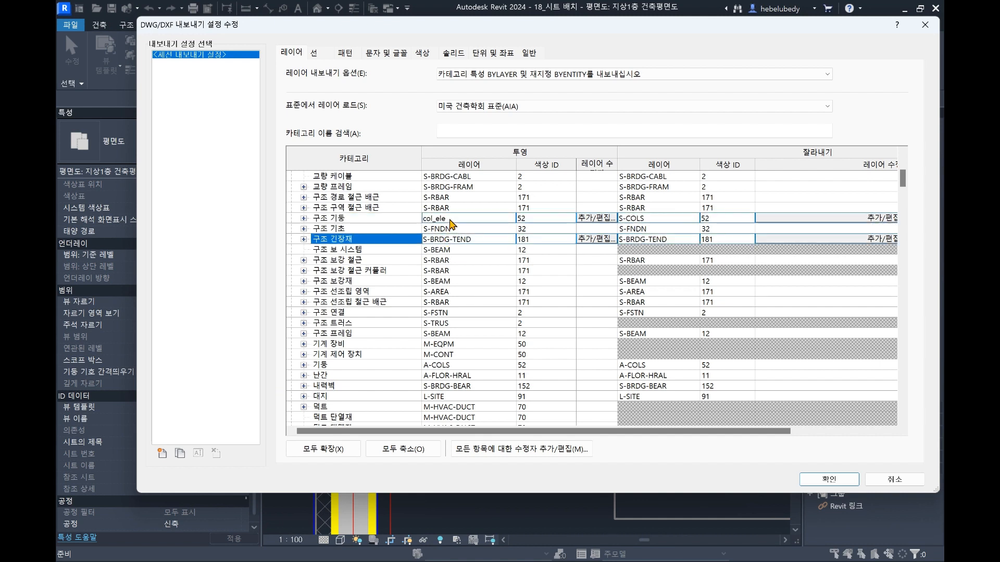
- Set the projection colour ID of 구조 기둥 to 8 and check it against the line colour table in the presentation
{"action": "left_click", "coordinate": [545, 218]}
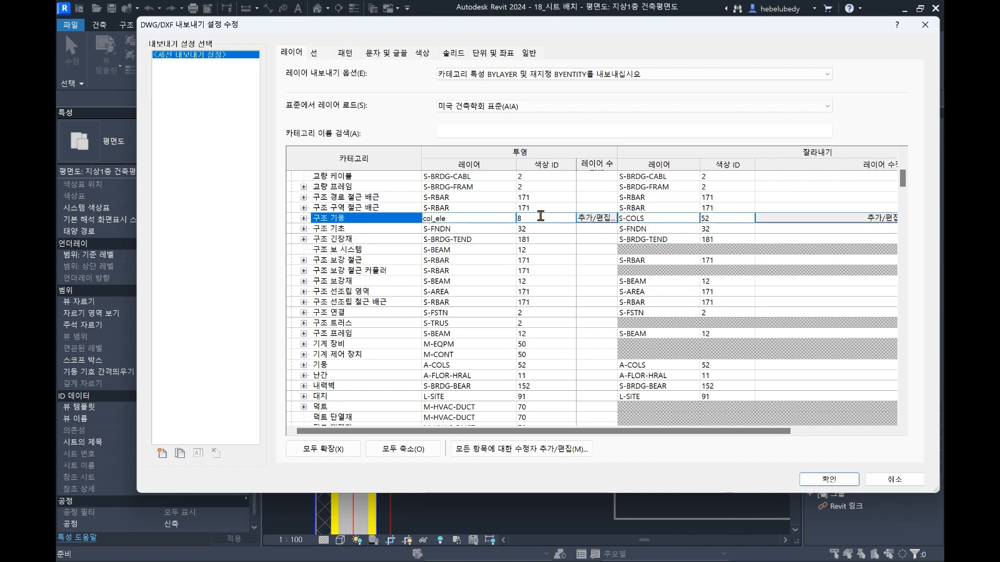
{"action": "left_click", "coordinate": [526, 250]}
{"action": "left_click", "coordinate": [537, 217]}
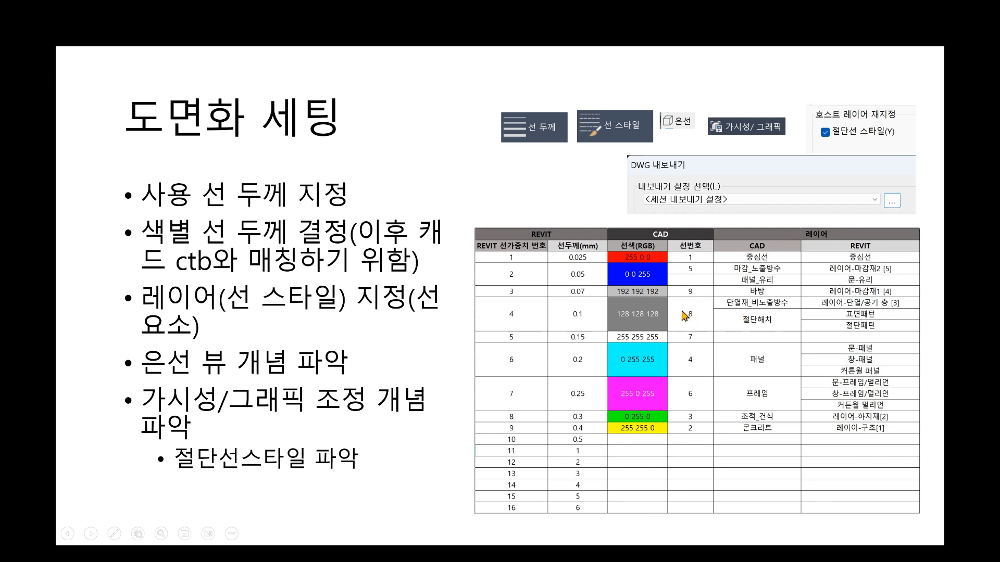
{"action": "key", "text": "alt+Tab"}
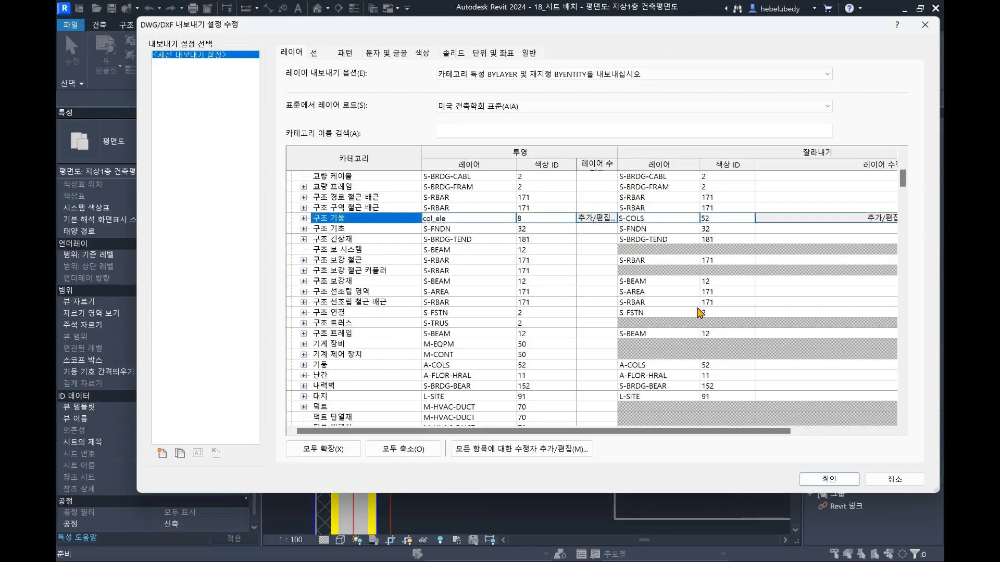
- Rename the cut layer of the 구조 기둥 category as 기둥
{"action": "left_click", "coordinate": [663, 217]}
{"action": "left_click", "coordinate": [664, 219]}
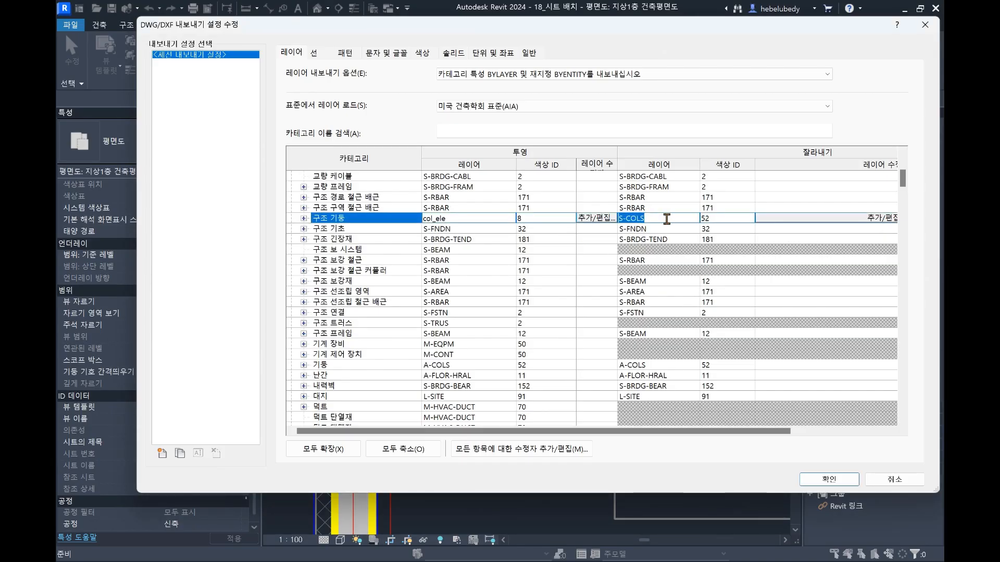
{"action": "type", "text": "col"}
{"action": "left_click_drag", "start_coordinate": [672, 220], "coordinate": [528, 237]}
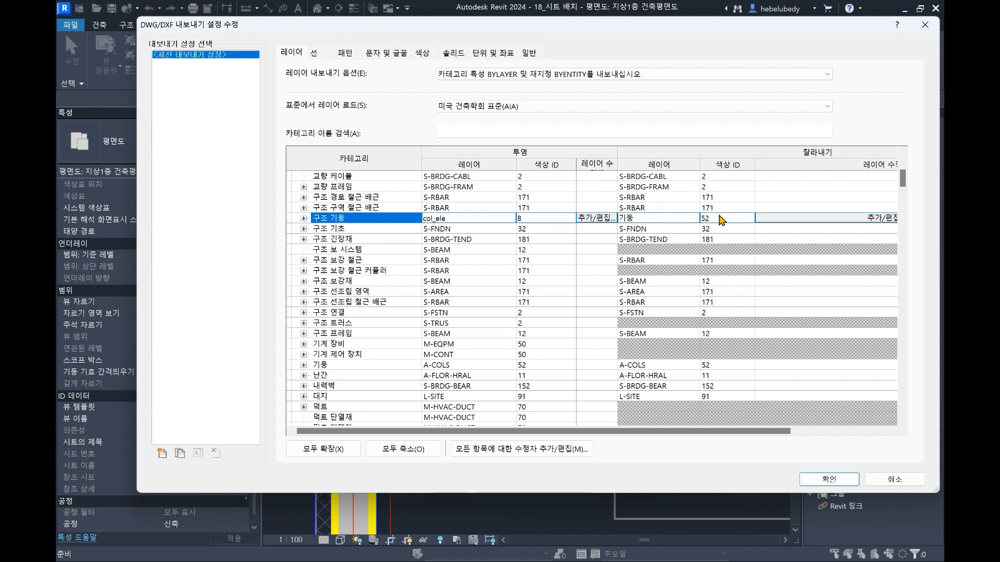
- Set the cut colour ID of 구조 기둥 to 2 and check it against the 콘크리트 row of the presentation's line table
{"action": "left_click_drag", "start_coordinate": [723, 217], "coordinate": [526, 225]}
{"action": "key", "text": "BackSpace"}
{"action": "key", "text": "alt+Tab"}
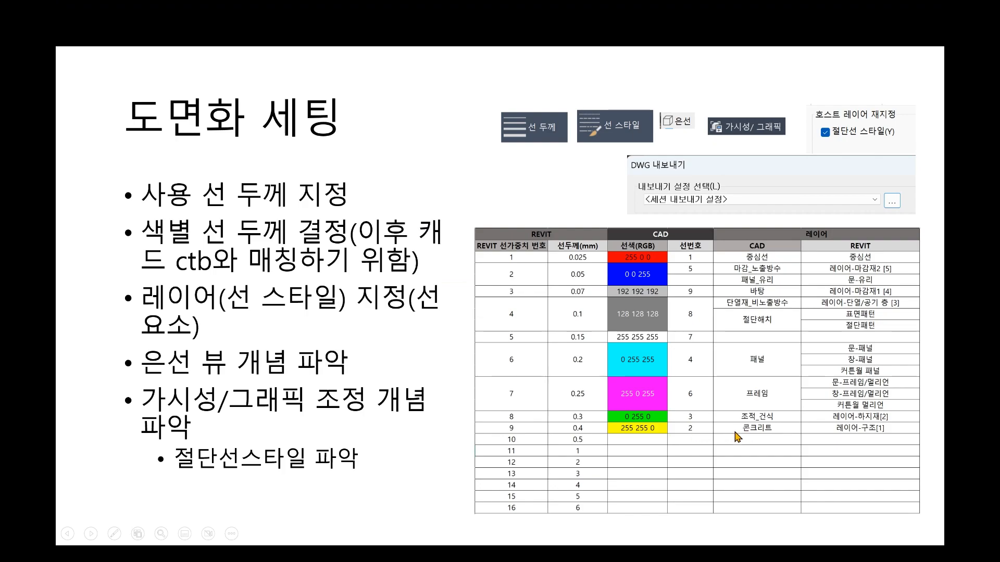
{"action": "key", "text": "alt+Tab"}
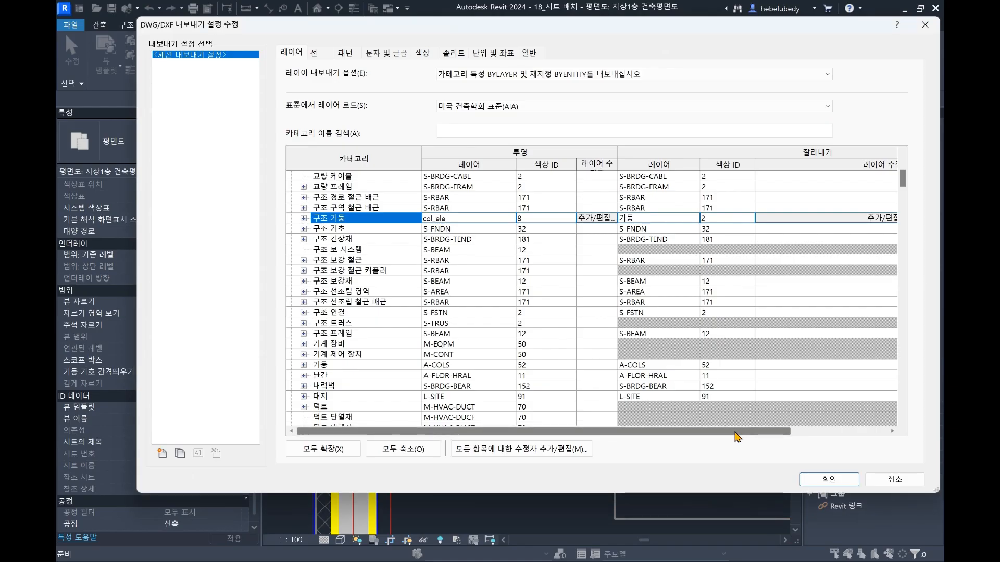
- Expand the 벽 category in the layer table and look over its subcategory rows
{"action": "left_click", "coordinate": [358, 240]}
{"action": "scroll", "coordinate": [379, 311], "scroll_direction": "down", "scroll_amount": 2}
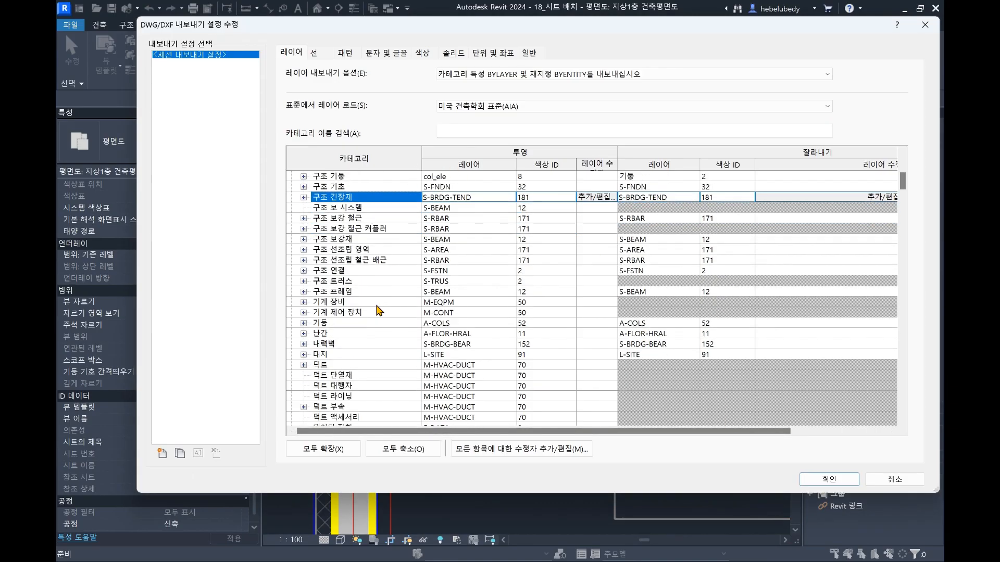
{"action": "scroll", "coordinate": [379, 311], "scroll_direction": "down", "scroll_amount": 7}
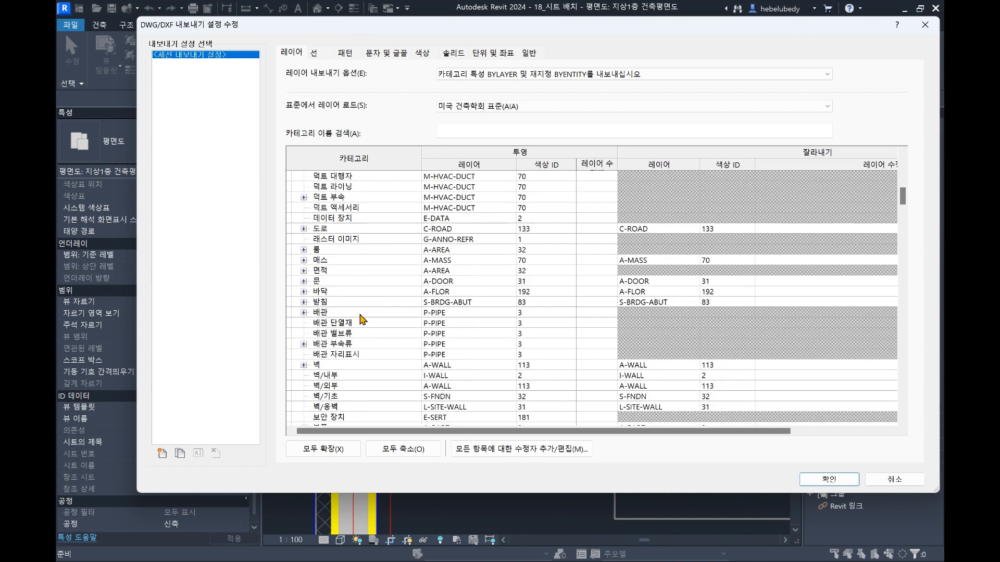
{"action": "scroll", "coordinate": [363, 319], "scroll_direction": "down", "scroll_amount": 3}
{"action": "left_click", "coordinate": [344, 271]}
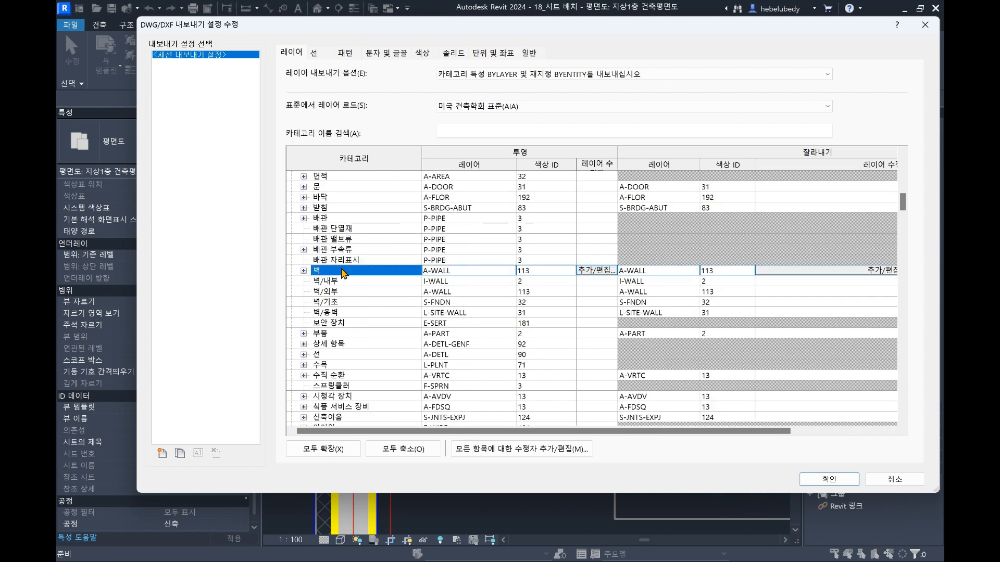
{"action": "left_click", "coordinate": [304, 271]}
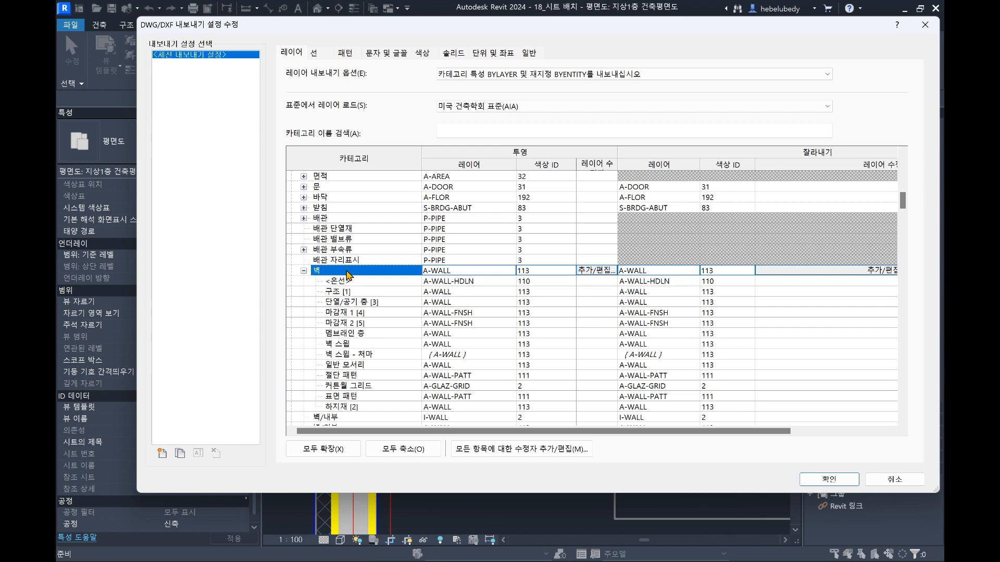
{"action": "left_click", "coordinate": [466, 271]}
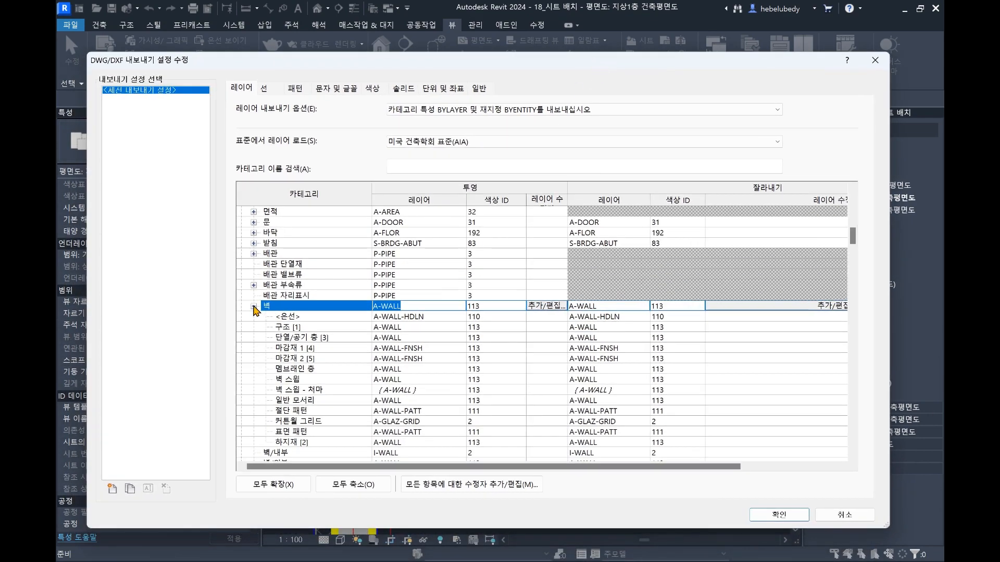
{"action": "left_click", "coordinate": [326, 331]}
{"action": "left_click", "coordinate": [328, 357]}
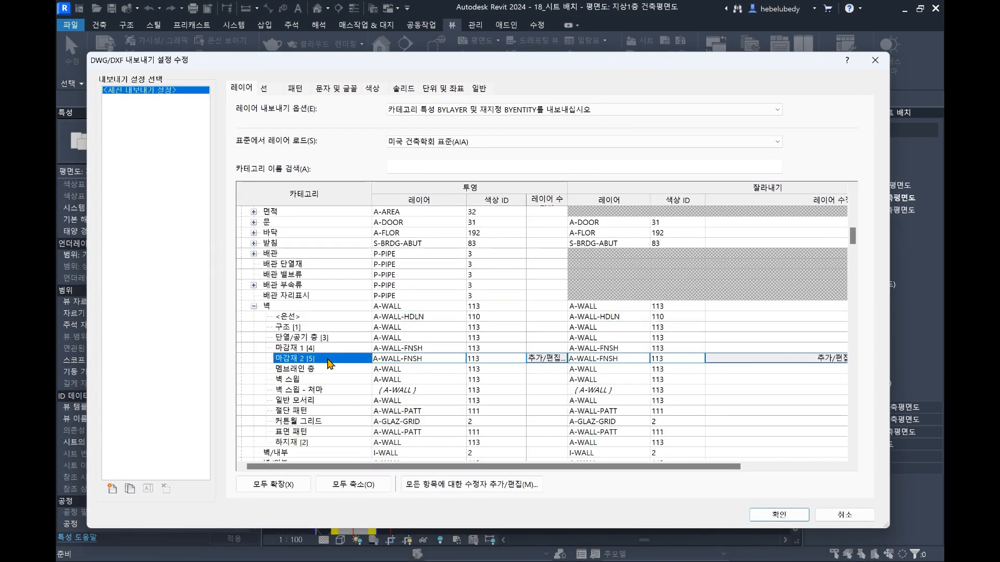
{"action": "left_click", "coordinate": [326, 378]}
{"action": "left_click", "coordinate": [324, 422]}
{"action": "left_click", "coordinate": [322, 350]}
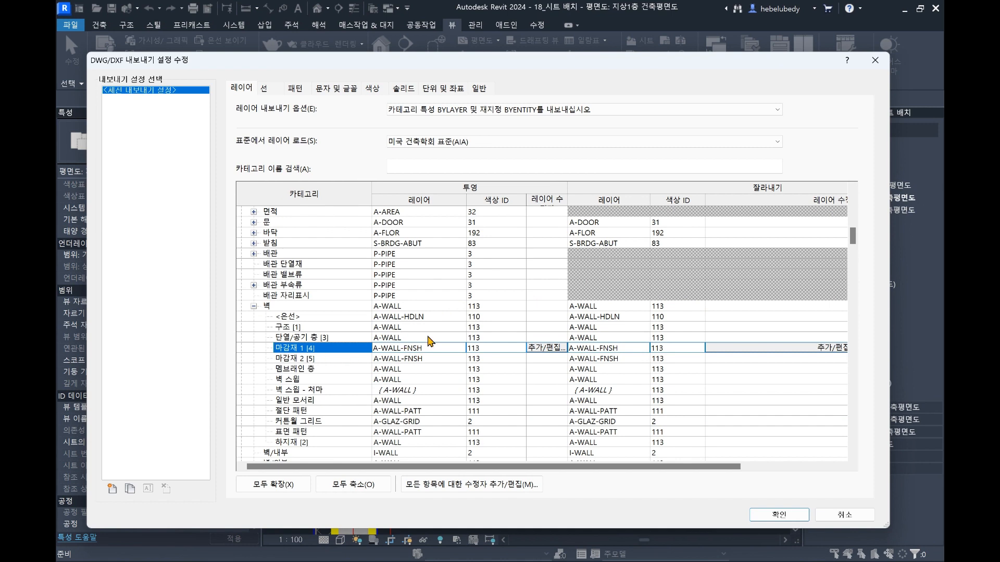
- Rename the 벽 category's projection layer as wall_ele and its cut layer as wall
{"action": "left_click", "coordinate": [431, 306]}
{"action": "type", "text": "all_ele"}
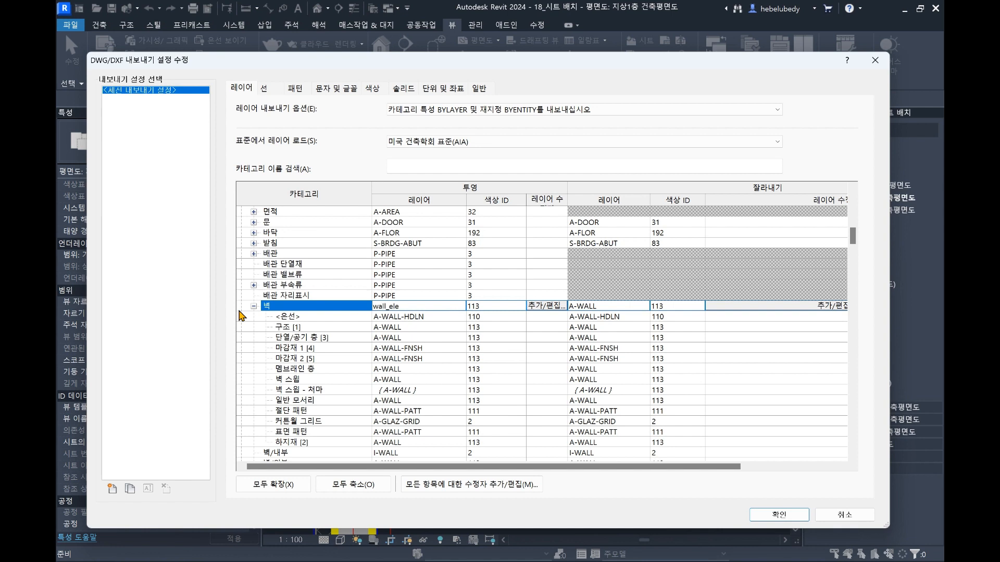
{"action": "key", "text": "Tab"}
{"action": "left_click", "coordinate": [614, 308]}
{"action": "type", "text": "wall"}
{"action": "key", "text": "Tab"}
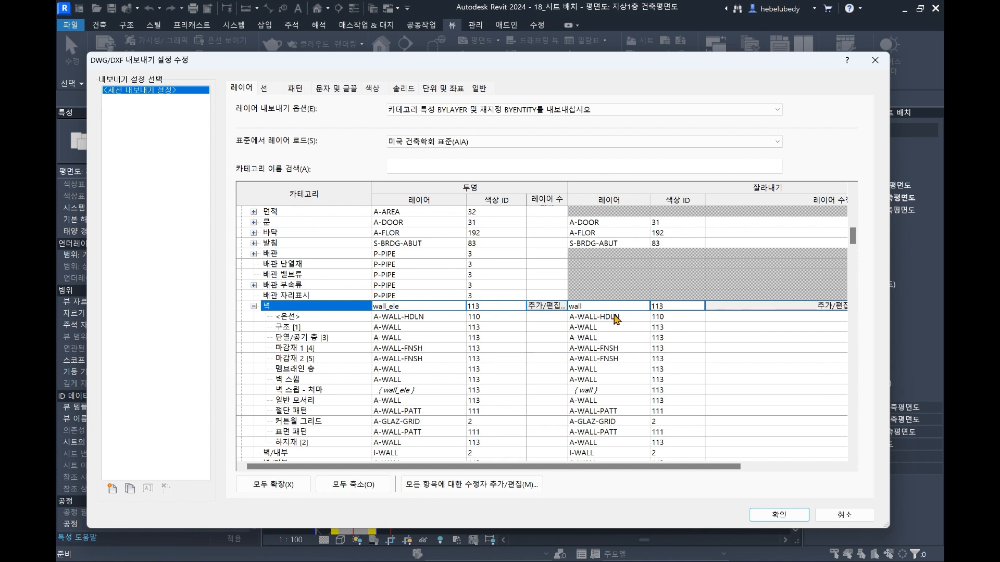
{"action": "key", "text": "Down"}
{"action": "left_click", "coordinate": [599, 305]}
{"action": "left_click", "coordinate": [600, 306]}
{"action": "left_click", "coordinate": [602, 318]}
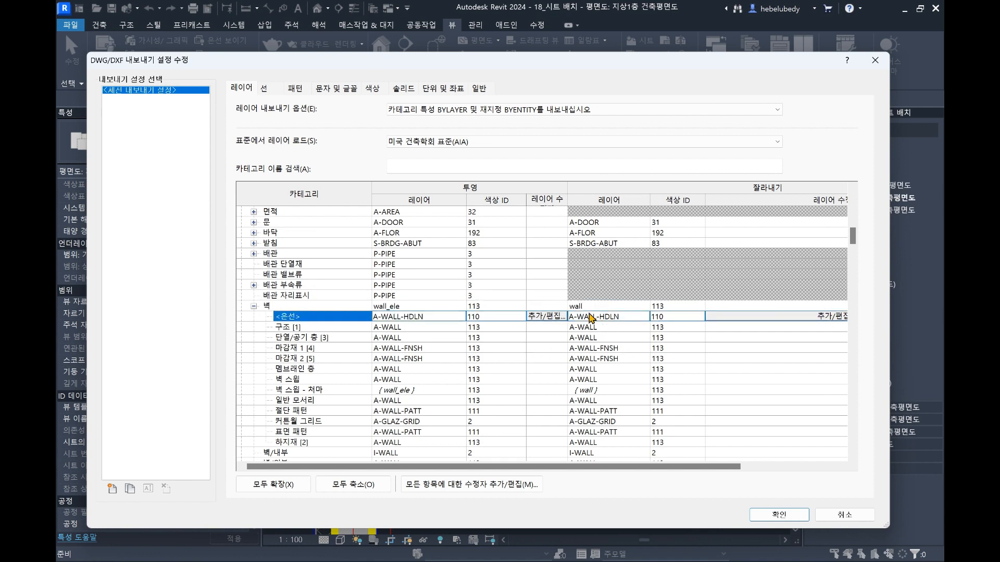
{"action": "left_click", "coordinate": [606, 307]}
- Rename the projection layer of the wall subcategory 구조 [1] as 콘크리트_ele and its cut layer as 콘크리트
{"action": "left_click", "coordinate": [380, 339]}
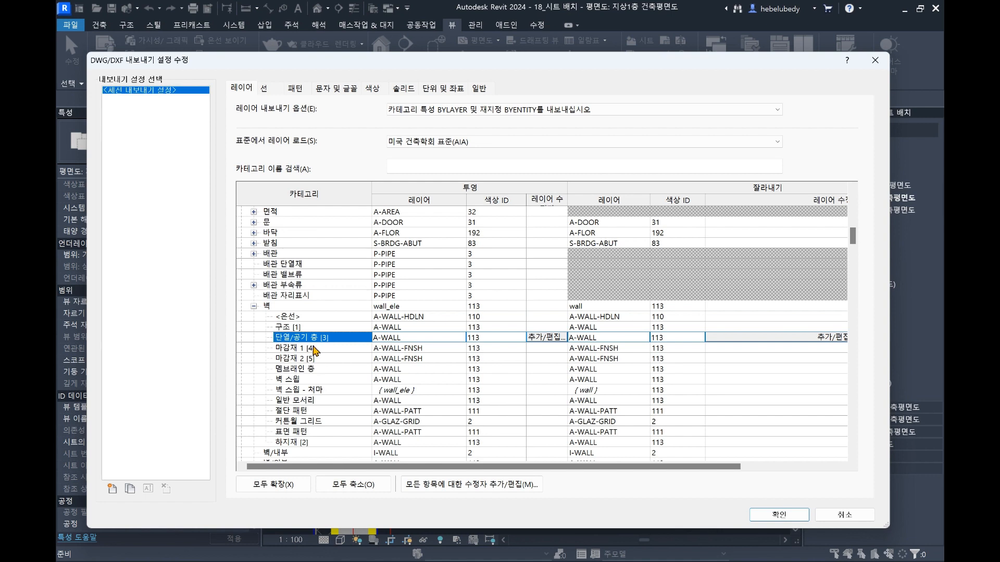
{"action": "left_click", "coordinate": [318, 330]}
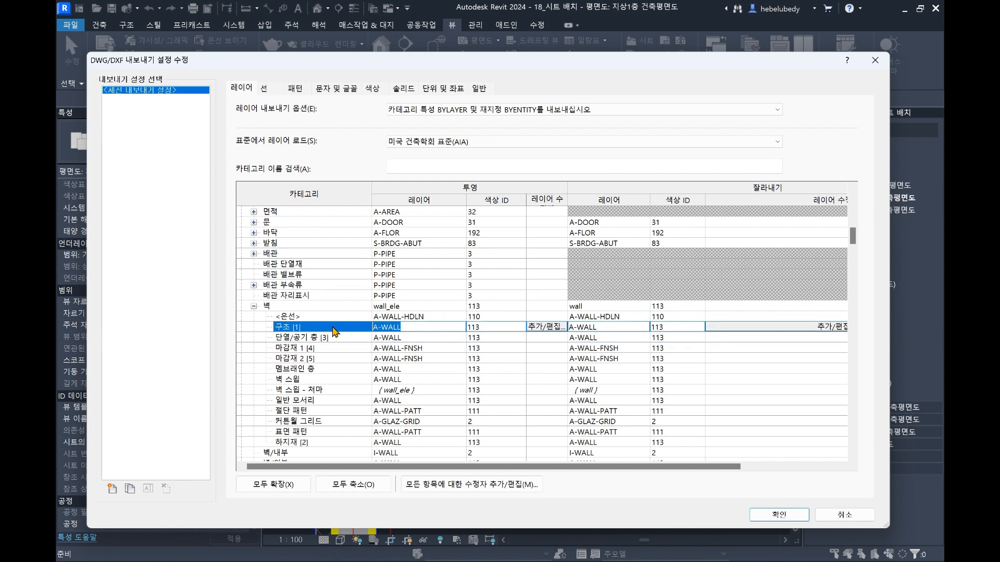
{"action": "type", "text": "콘크리트_ele"}
{"action": "left_click", "coordinate": [614, 327]}
{"action": "type", "text": "d"}
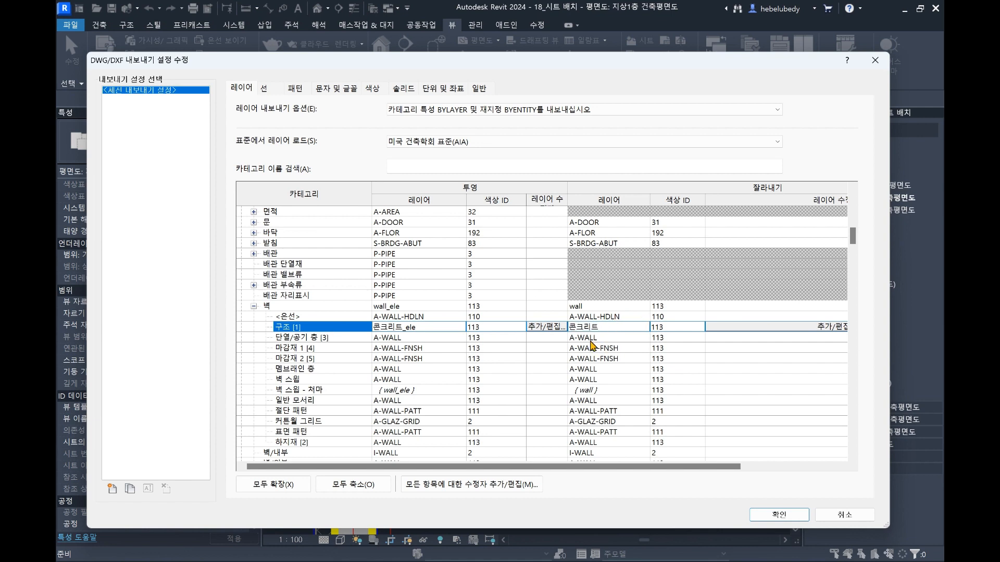
- Set the projection colour ID of the wall subcategory 구조 [1] to 8 and its cut colour ID to 2
{"action": "left_click", "coordinate": [495, 327]}
{"action": "key", "text": "BackSpace"}
{"action": "left_click", "coordinate": [684, 328]}
{"action": "type", "text": "8"}
{"action": "left_click", "coordinate": [656, 348]}
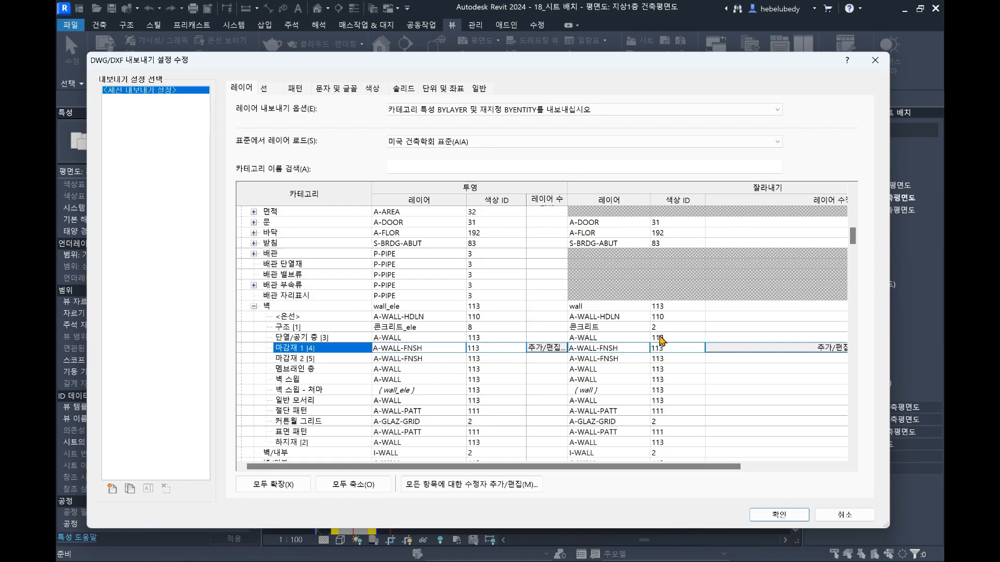
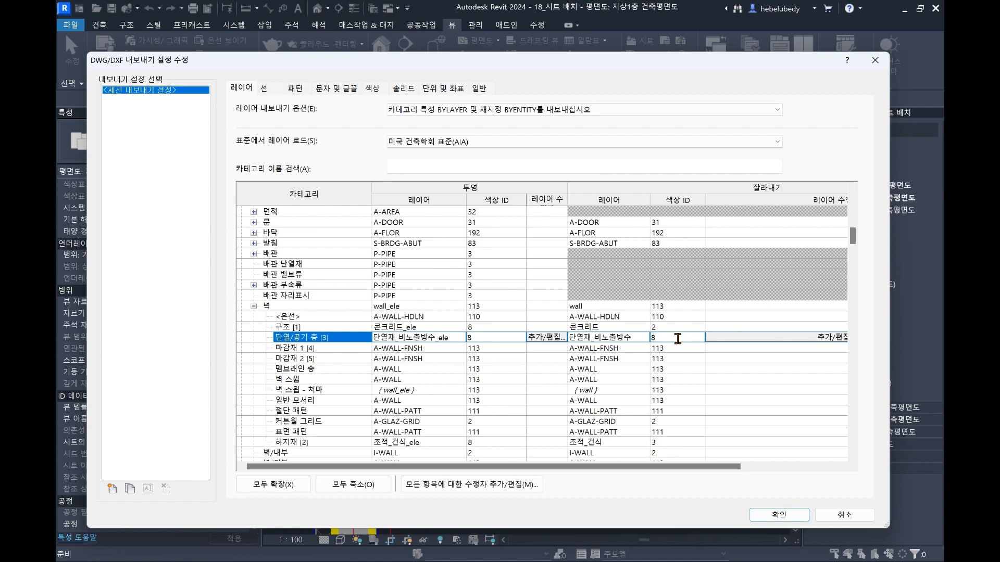
- Check the 마감재1 [4] row in the presentation's line table and return to the wall subcategories in Revit
{"action": "left_click", "coordinate": [679, 351]}
{"action": "left_click", "coordinate": [674, 340]}
{"action": "left_click", "coordinate": [331, 347]}
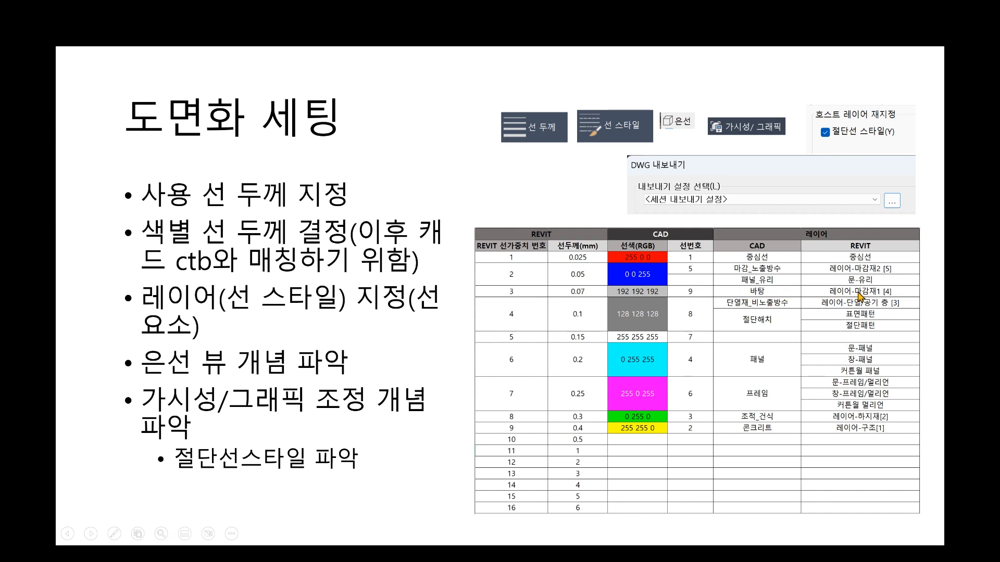
{"action": "key", "text": "alt+Tab"}
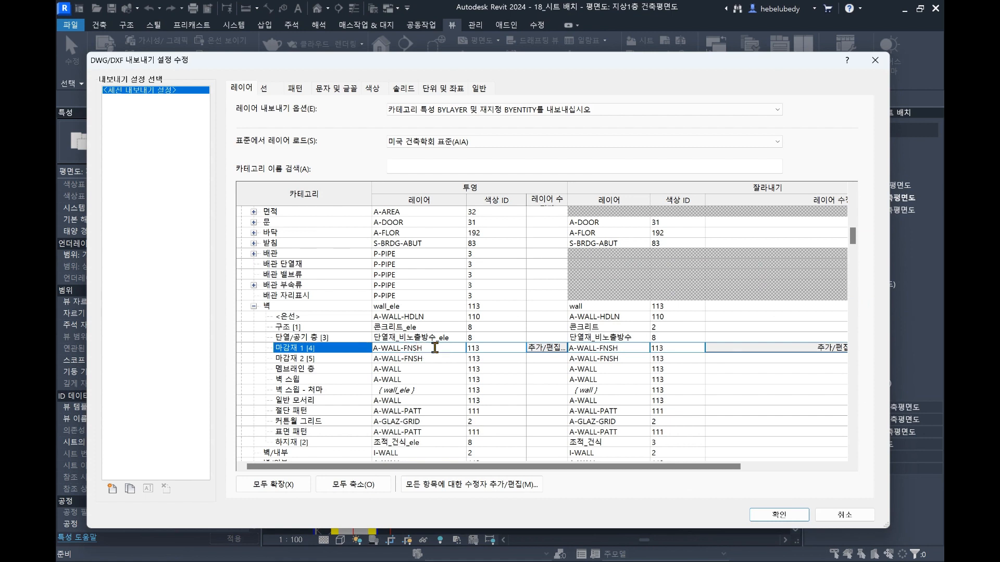
{"action": "left_click", "coordinate": [336, 358]}
{"action": "left_click", "coordinate": [337, 369]}
{"action": "left_click", "coordinate": [337, 389]}
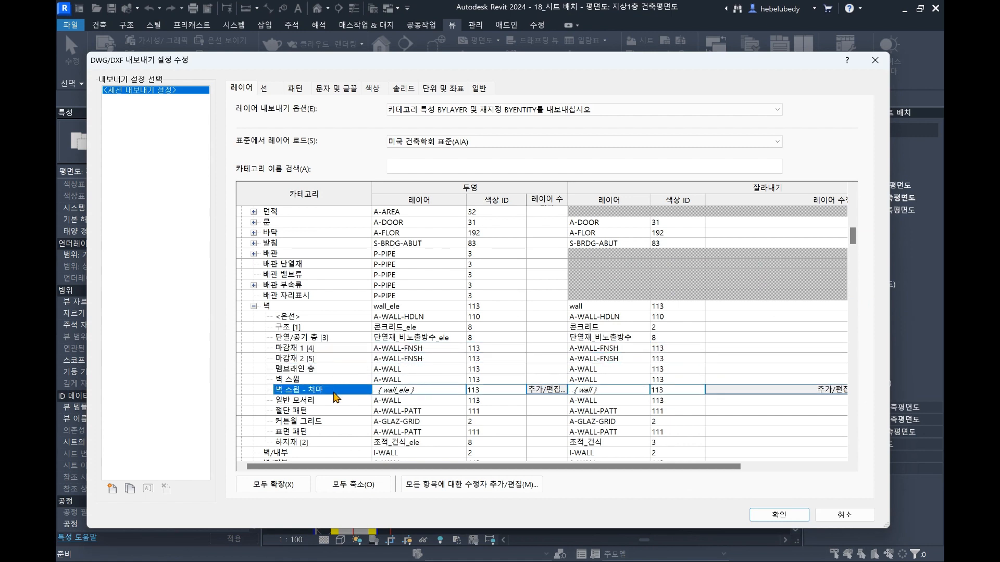
{"action": "left_click", "coordinate": [338, 400]}
{"action": "left_click", "coordinate": [338, 348]}
- Rename the projection layer of the wall subcategory 마감재 1 [4] as 바탕_ele and its cut layer as 바탕
{"action": "left_click", "coordinate": [444, 349]}
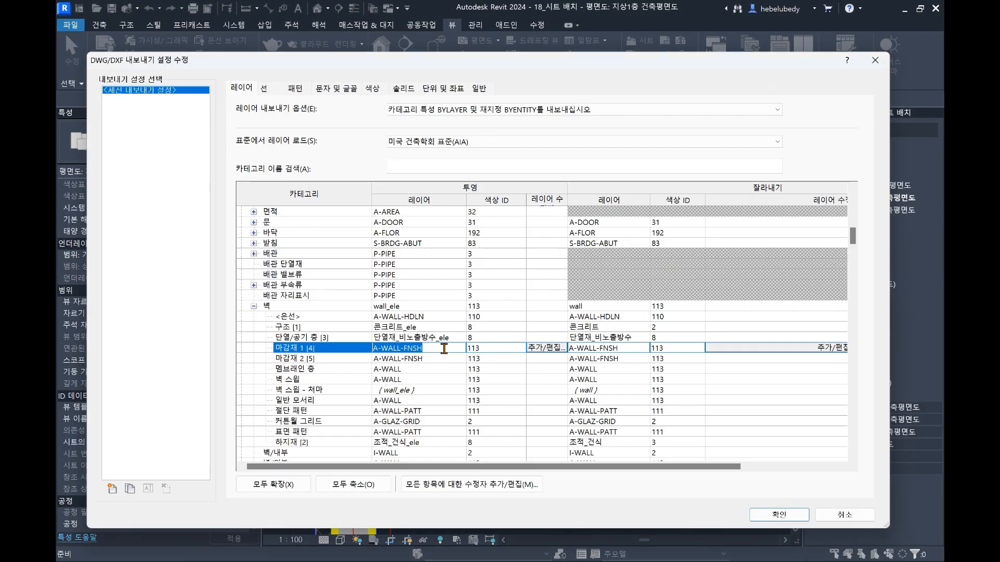
{"action": "type", "text": "바탕_ele"}
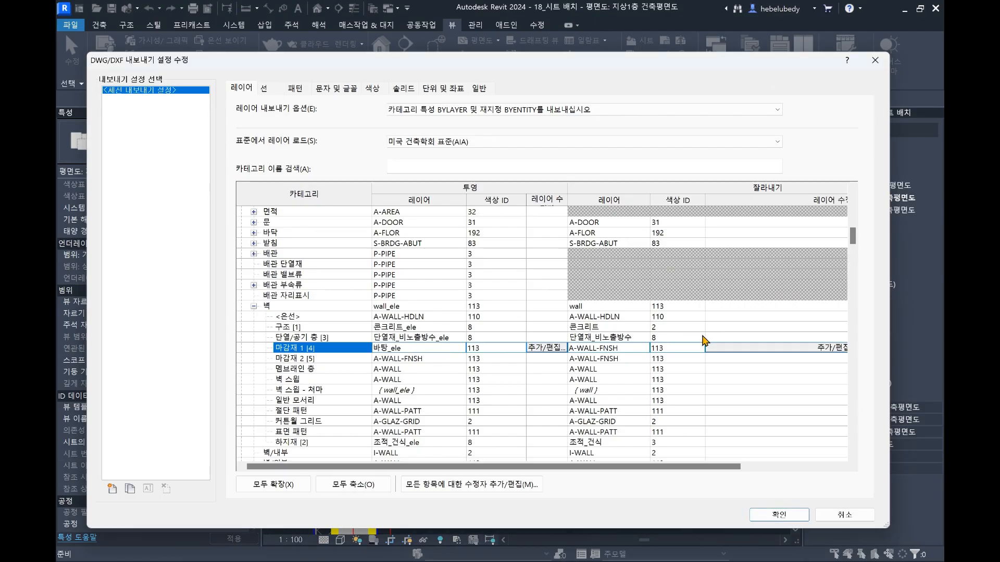
{"action": "left_click", "coordinate": [635, 345]}
{"action": "key", "text": "BackSpace"}
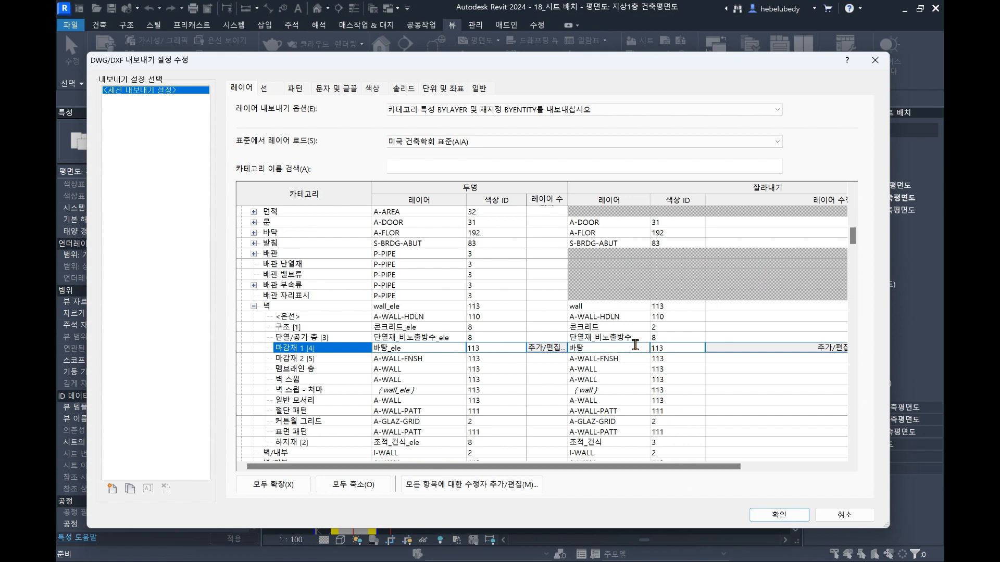
- Set the cut colour ID of the wall subcategory 마감재 1 [4] to 9 and its projection colour ID to 8
{"action": "left_click", "coordinate": [687, 347]}
{"action": "type", "text": "9"}
{"action": "left_click", "coordinate": [505, 348]}
{"action": "left_click", "coordinate": [500, 330]}
{"action": "left_click", "coordinate": [500, 340]}
{"action": "left_click", "coordinate": [499, 350]}
{"action": "left_click", "coordinate": [492, 349]}
{"action": "type", "text": "8"}
{"action": "left_click", "coordinate": [489, 368]}
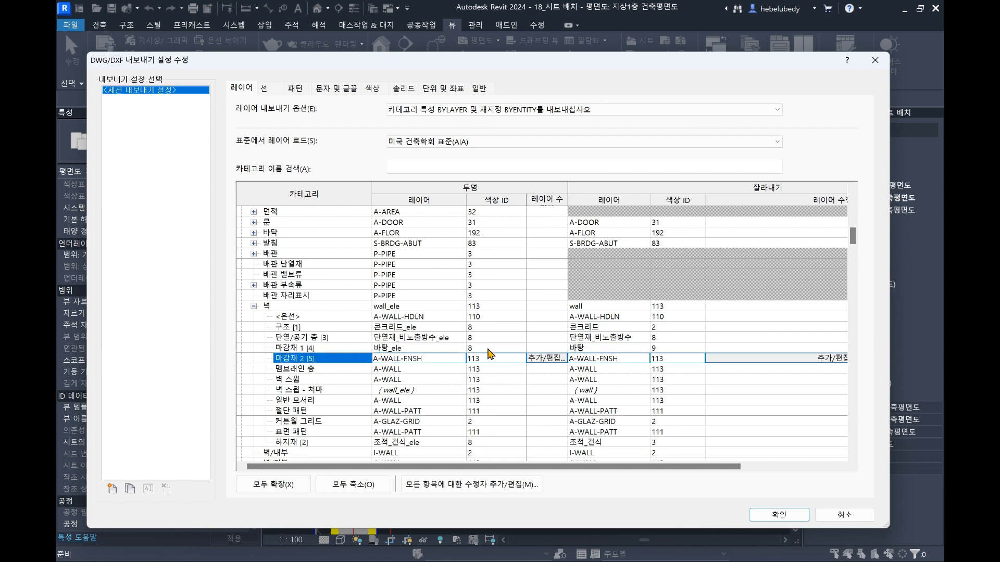
- Review the 마감재 1 [4] entries and check the 마감재2 [5] row in the presentation's line table
{"action": "left_click", "coordinate": [491, 348]}
{"action": "left_click", "coordinate": [438, 350]}
{"action": "left_click", "coordinate": [415, 349]}
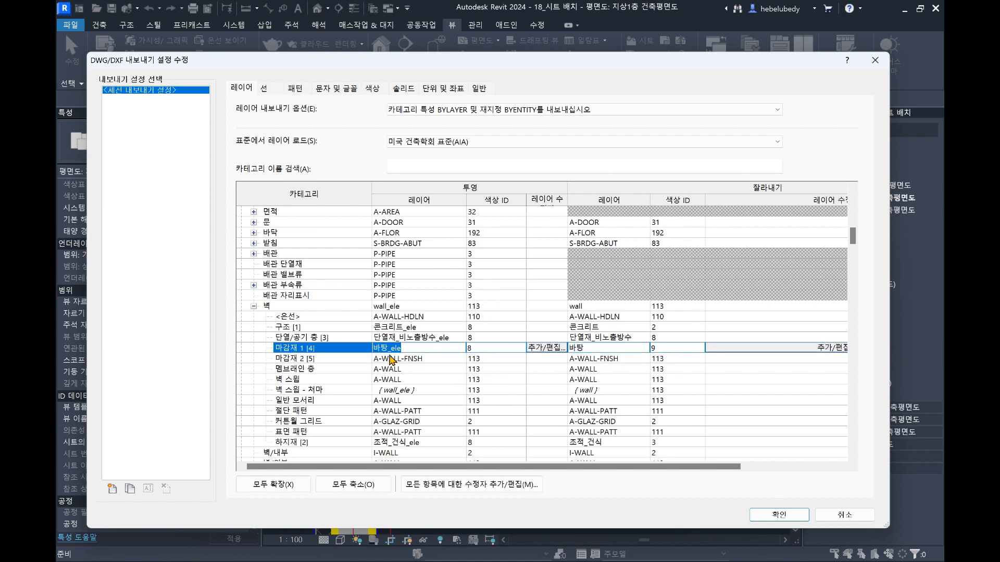
{"action": "key", "text": "Tab"}
{"action": "left_click", "coordinate": [488, 346]}
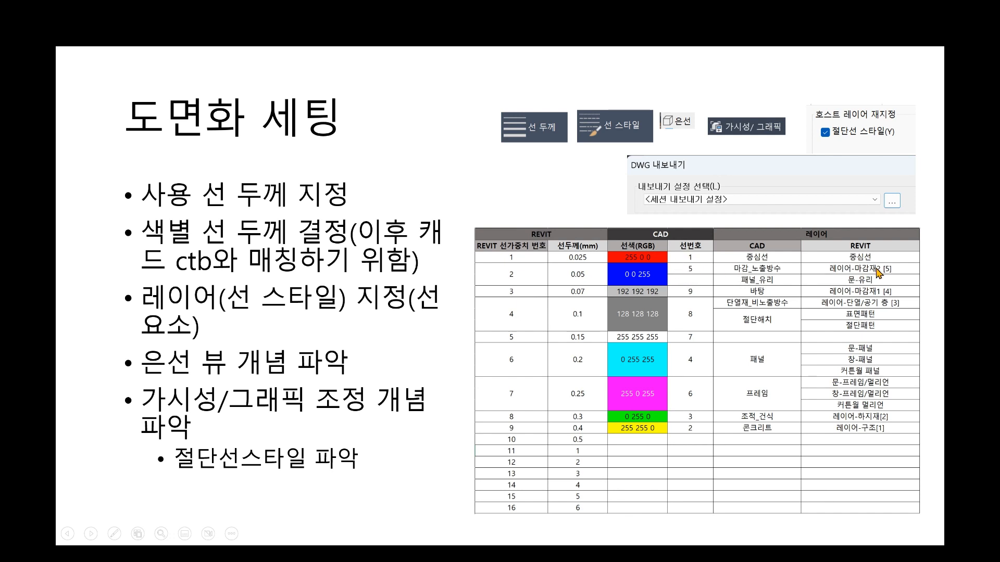
{"action": "key", "text": "alt+Tab"}
- Rename the projection layer of the wall subcategory 마감재 2 [5] as 마감_노출방수_ele and its cut layer as 마감_노출방수
{"action": "left_click", "coordinate": [430, 360]}
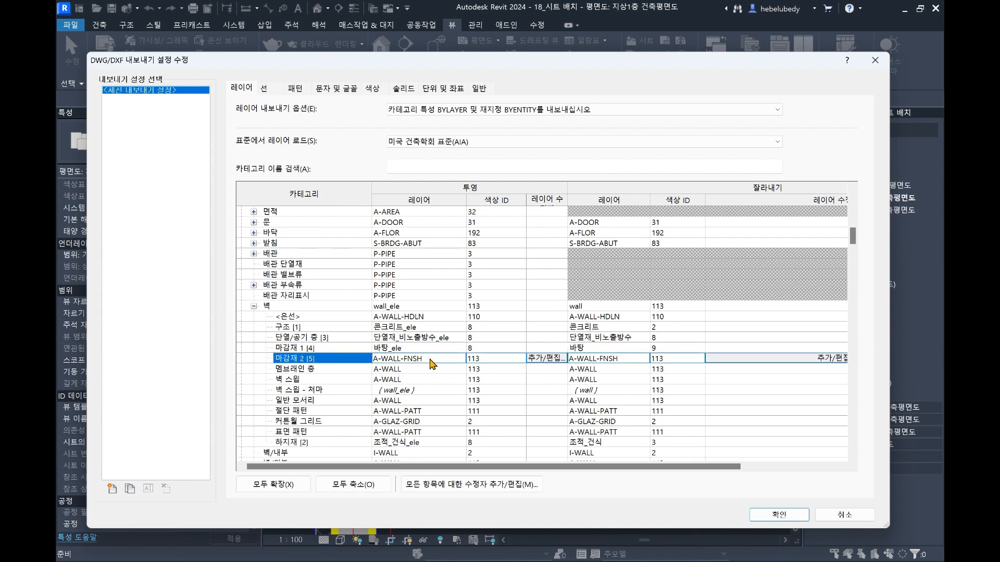
{"action": "left_click", "coordinate": [429, 358]}
{"action": "left_click_drag", "start_coordinate": [429, 357], "coordinate": [336, 360]}
{"action": "key", "text": "BackSpace"}
{"action": "left_click", "coordinate": [614, 359]}
{"action": "left_click_drag", "start_coordinate": [620, 358], "coordinate": [526, 371]}
{"action": "type", "text": "d"}
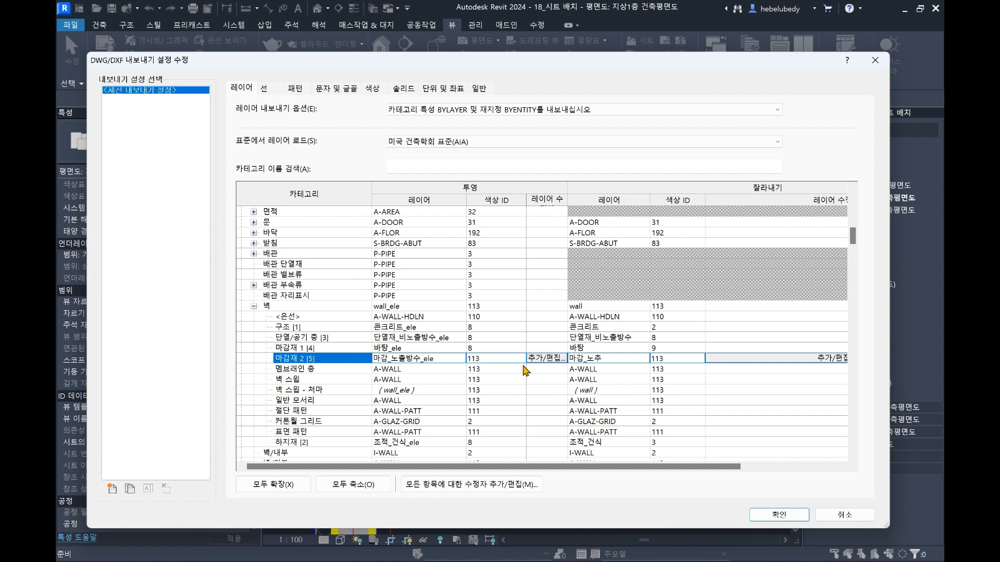
- Set the cut colour ID of the wall subcategory 마감재 2 [5] to 5 and its projection colour ID to 8
{"action": "left_click", "coordinate": [674, 358]}
{"action": "type", "text": "5"}
{"action": "left_click", "coordinate": [499, 358]}
{"action": "left_click_drag", "start_coordinate": [486, 66], "coordinate": [673, 426]}
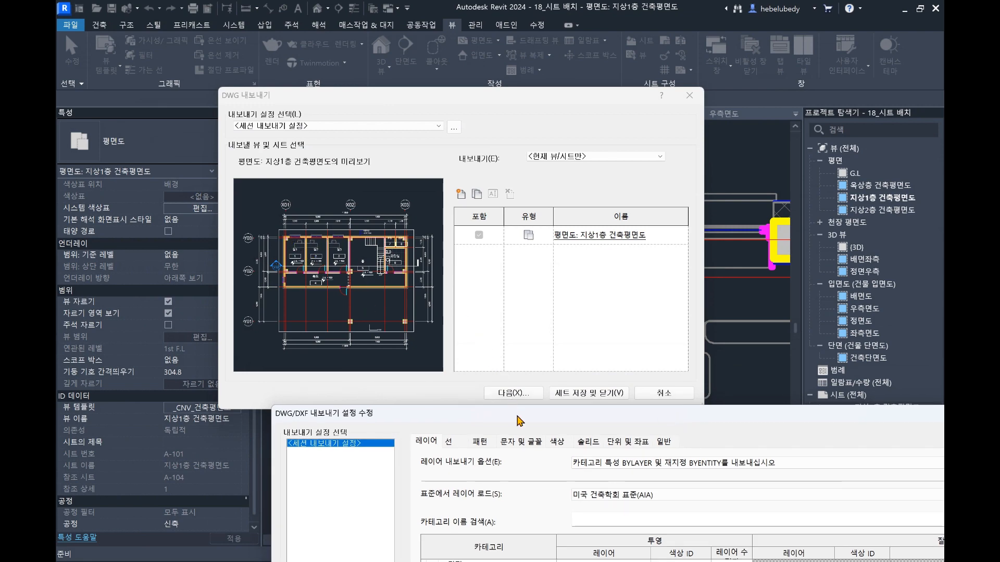
{"action": "left_click_drag", "start_coordinate": [519, 420], "coordinate": [338, 78]}
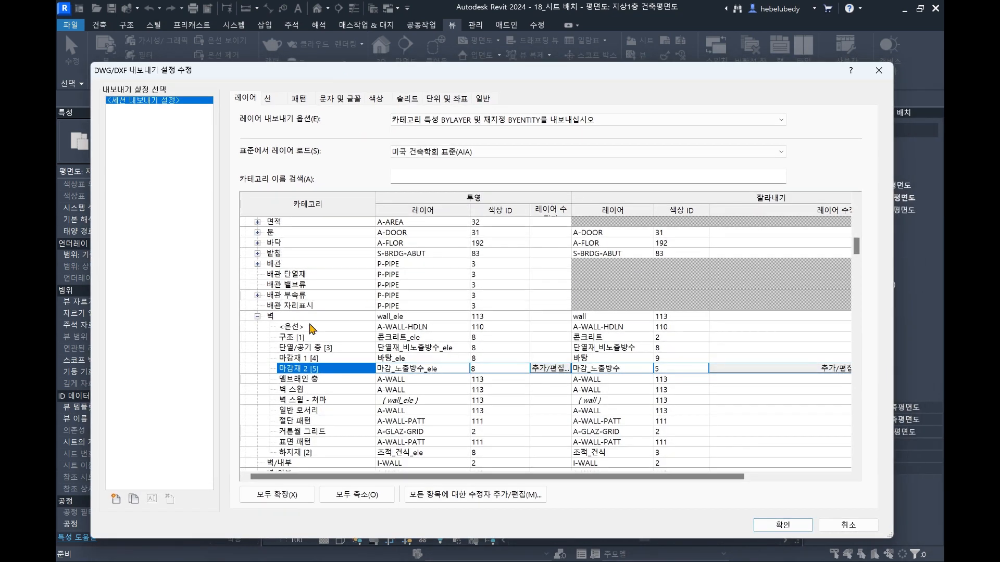
- Collapse the 벽 category and expand the 창 category in the layer table
{"action": "left_click", "coordinate": [257, 316]}
{"action": "scroll", "coordinate": [292, 318], "scroll_direction": "down", "scroll_amount": 4}
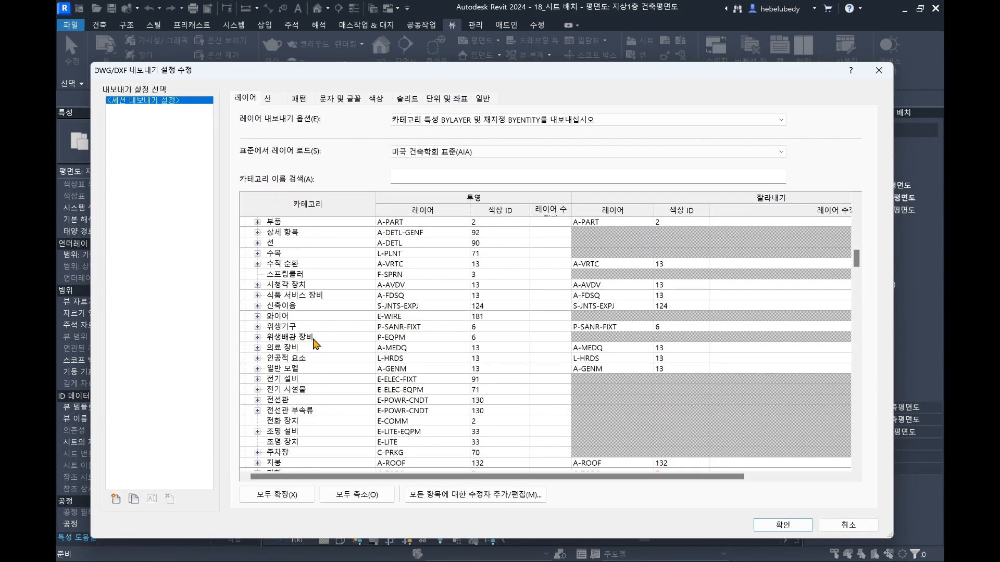
{"action": "scroll", "coordinate": [320, 361], "scroll_direction": "down", "scroll_amount": 3}
{"action": "left_click", "coordinate": [274, 309]}
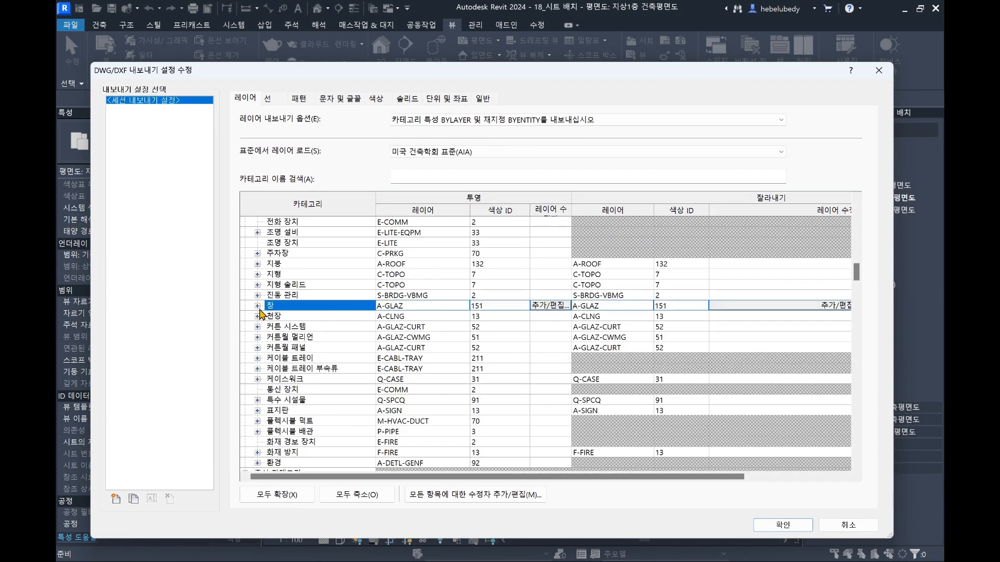
{"action": "left_click", "coordinate": [257, 306]}
- Look over the 창 subcategories, including 프레임/멀리언, 평면도 스윙, 입면도 스윙, 씰/헤드 and 개구부
{"action": "left_click", "coordinate": [323, 412]}
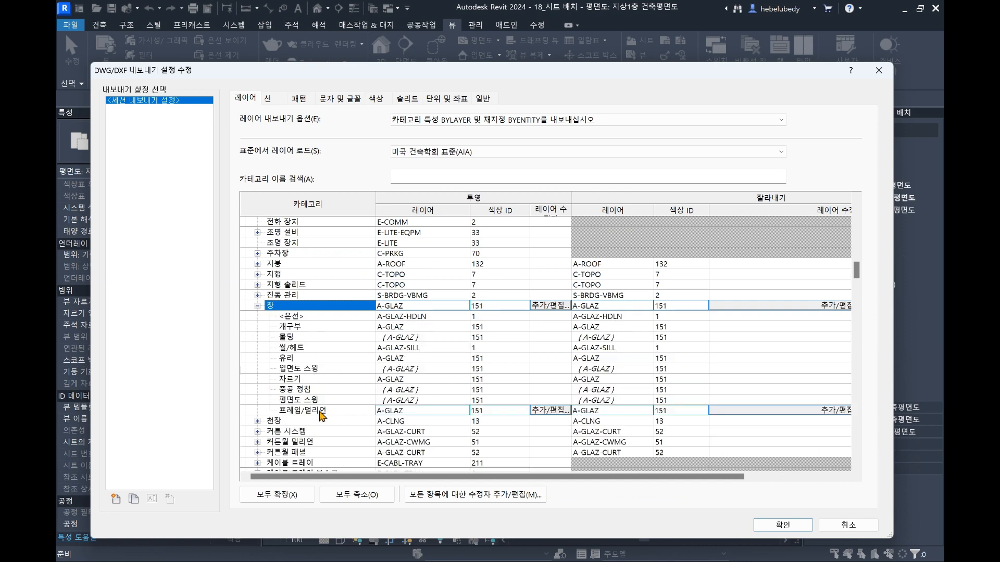
{"action": "left_click", "coordinate": [424, 411]}
{"action": "left_click", "coordinate": [309, 401]}
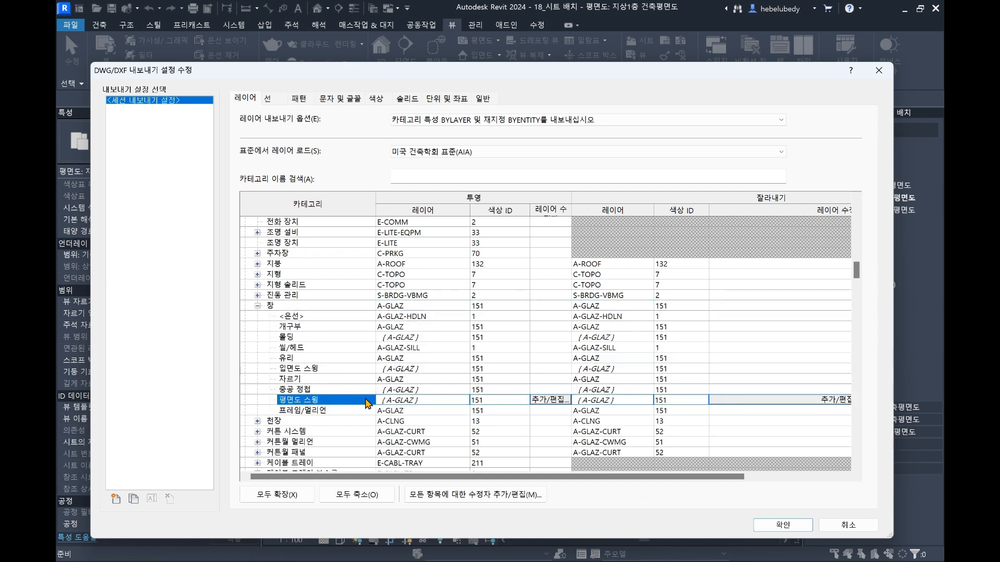
{"action": "left_click", "coordinate": [326, 371]}
{"action": "left_click", "coordinate": [317, 348]}
{"action": "left_click", "coordinate": [322, 369]}
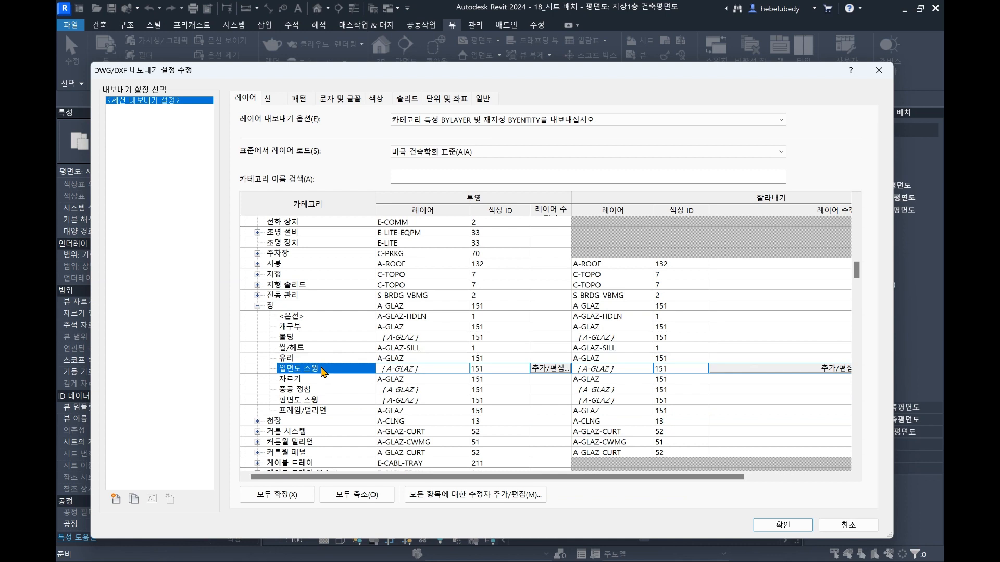
{"action": "left_click", "coordinate": [311, 328]}
{"action": "left_click", "coordinate": [312, 347]}
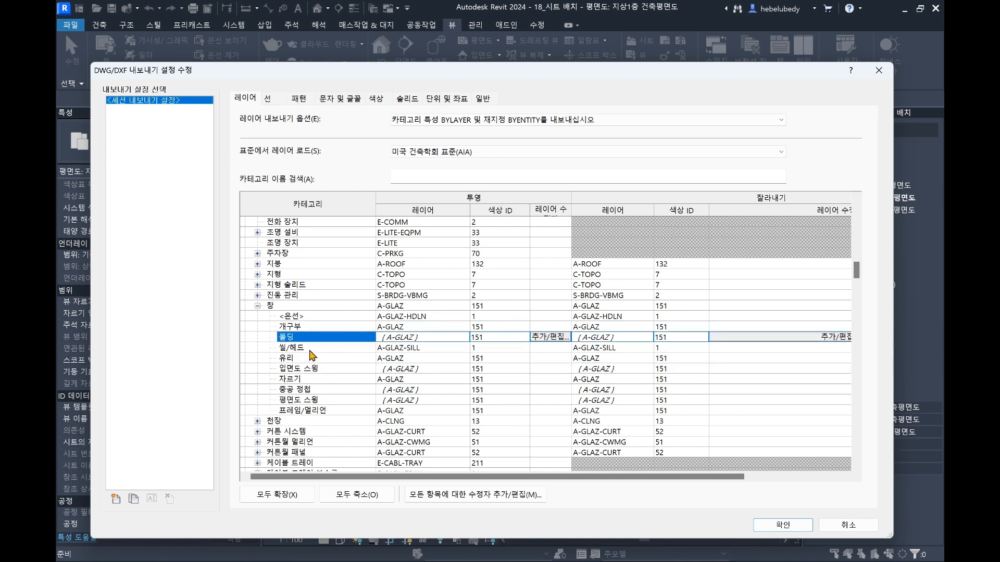
{"action": "left_click", "coordinate": [315, 328]}
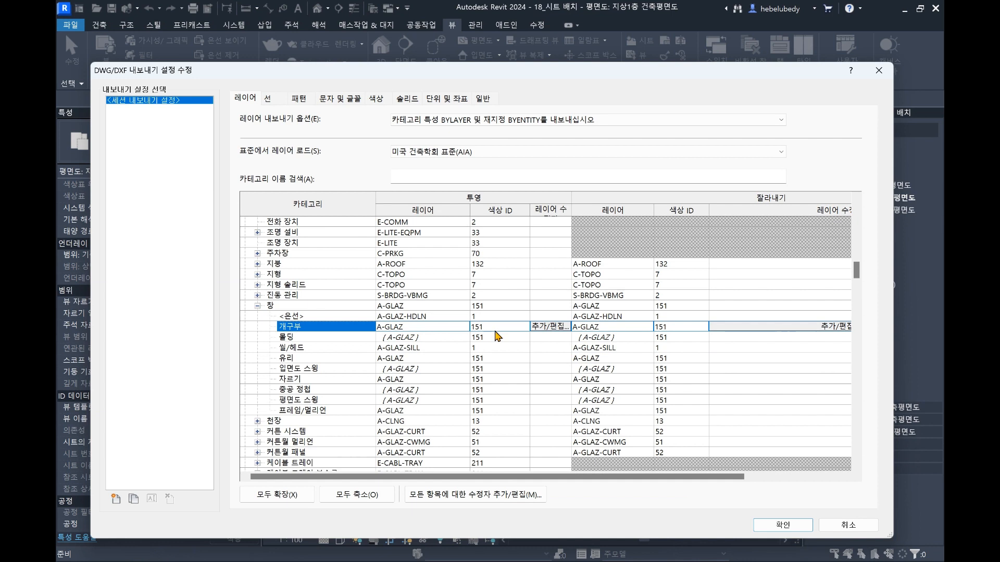
- Check the layer rows of the 창 category and its subcategories, and confirm the session's DWG/DXF export settings
{"action": "left_click", "coordinate": [430, 306]}
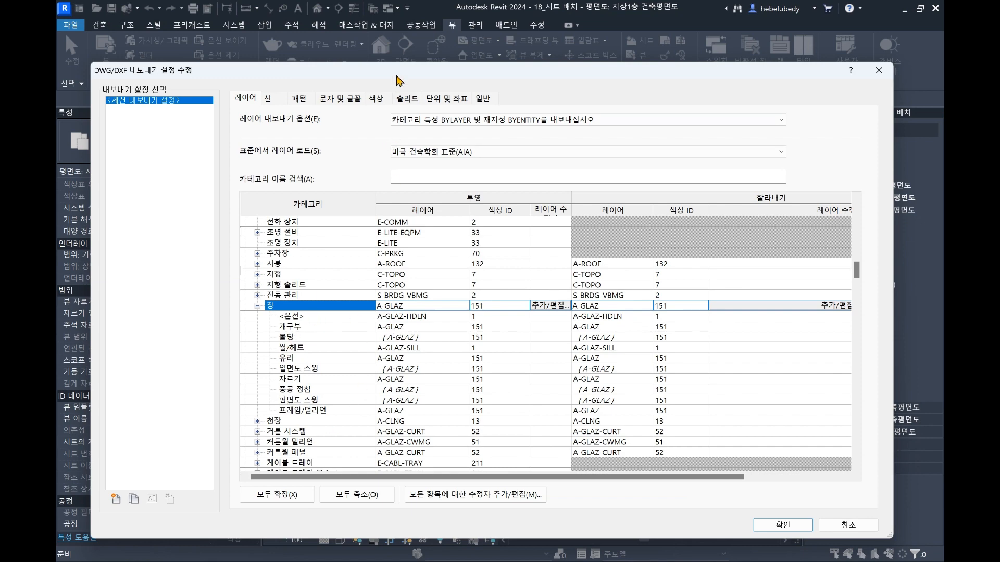
{"action": "left_click_drag", "start_coordinate": [397, 76], "coordinate": [581, 397]}
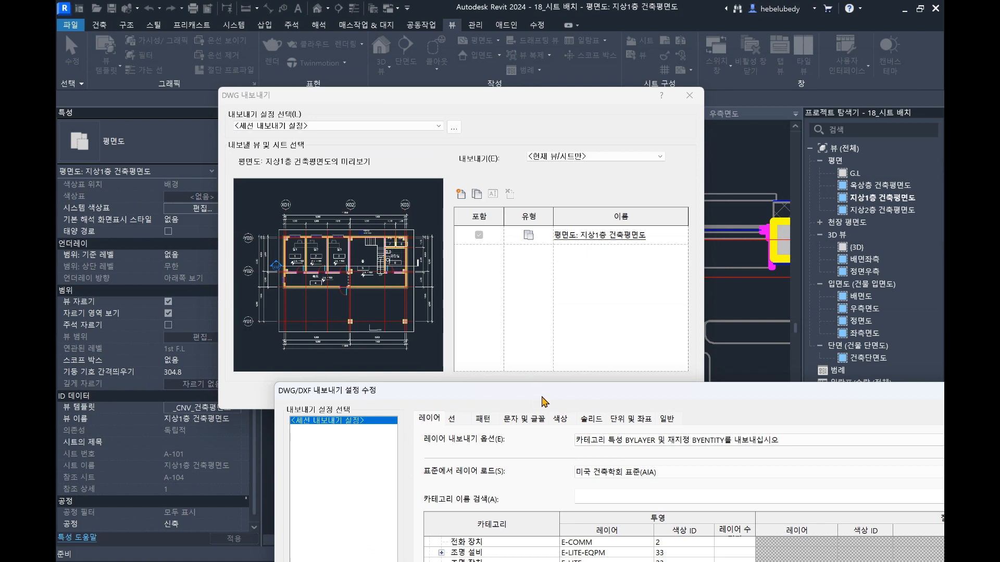
{"action": "left_click_drag", "start_coordinate": [542, 393], "coordinate": [364, 97]}
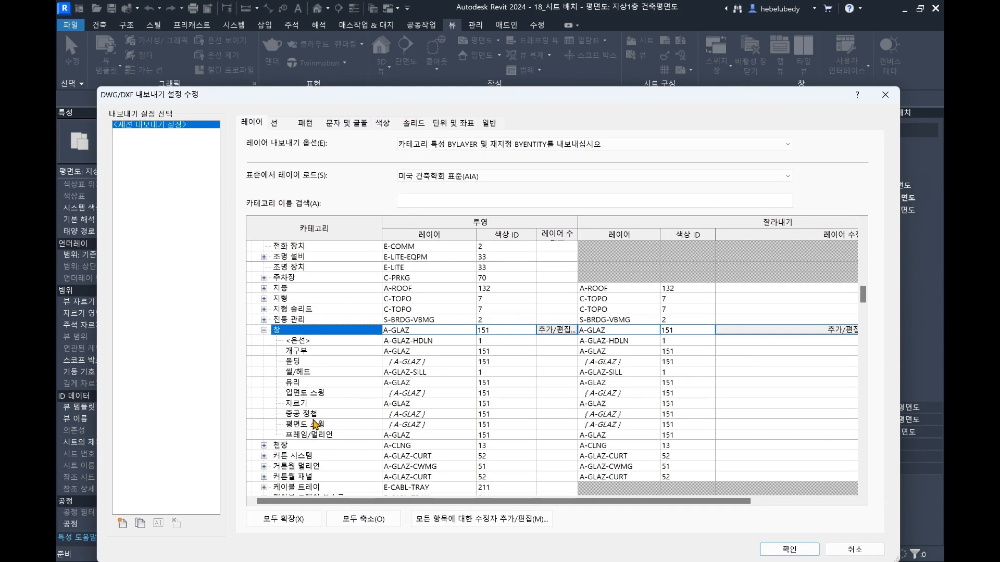
{"action": "left_click", "coordinate": [440, 437]}
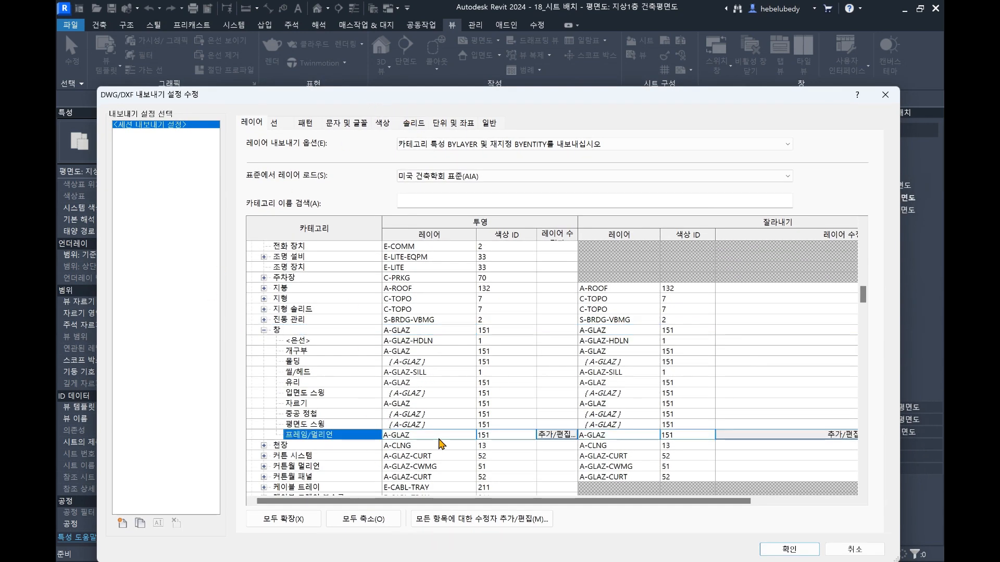
{"action": "left_click", "coordinate": [465, 438]}
{"action": "left_click", "coordinate": [436, 425], "text": "ctrl"}
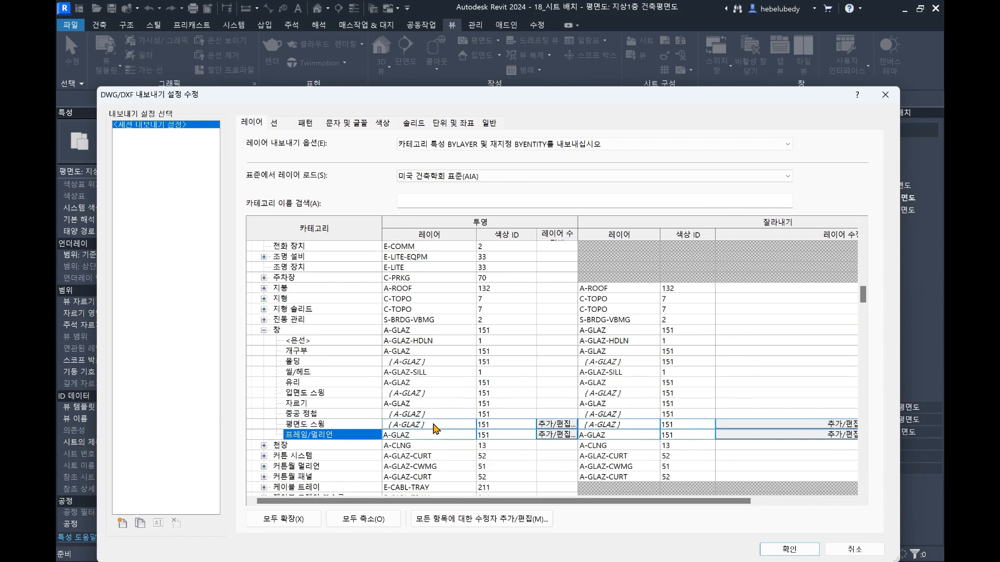
{"action": "left_click", "coordinate": [781, 550]}
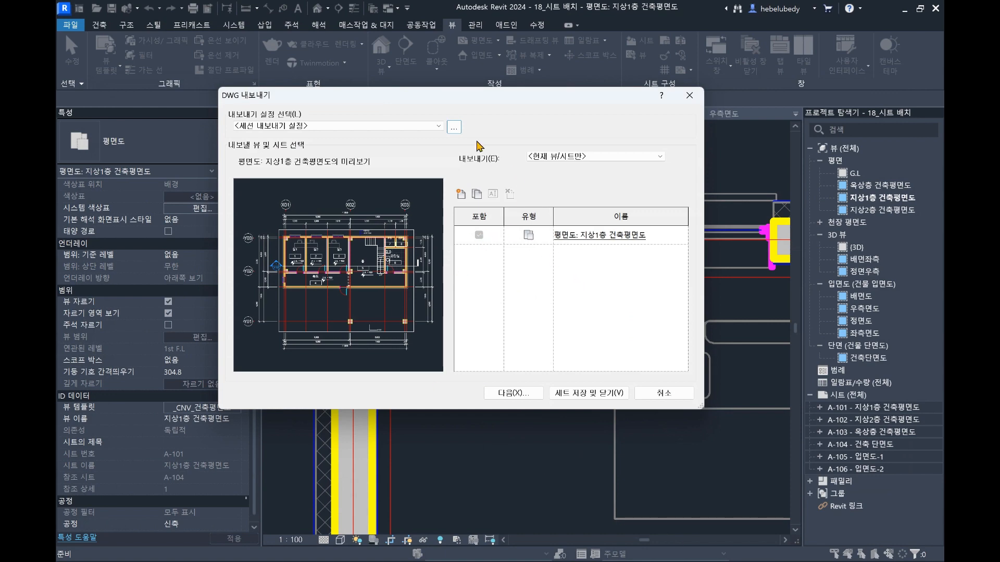
- Reopen the export settings and review the layer names and colour IDs across the categories, including the 바닥 and 벽 subcategories
{"action": "left_click", "coordinate": [454, 127]}
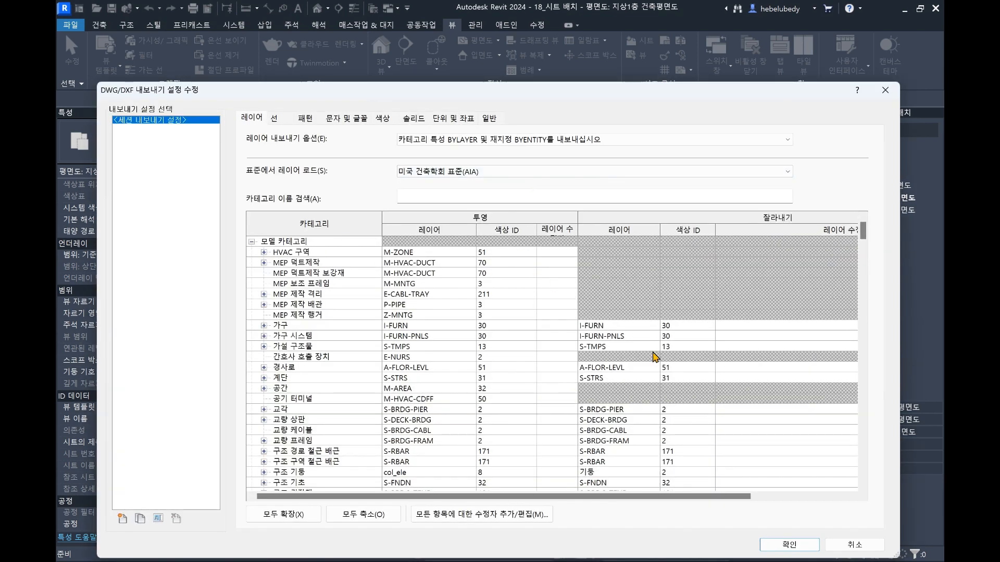
{"action": "scroll", "coordinate": [477, 361], "scroll_direction": "down", "scroll_amount": 1}
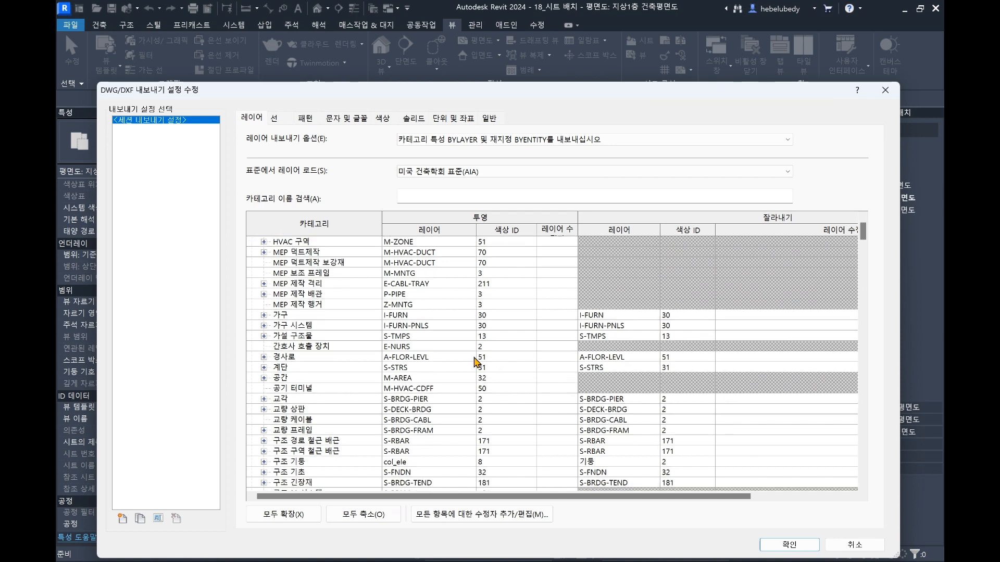
{"action": "scroll", "coordinate": [476, 362], "scroll_direction": "down", "scroll_amount": 2}
{"action": "scroll", "coordinate": [528, 385], "scroll_direction": "down", "scroll_amount": 10}
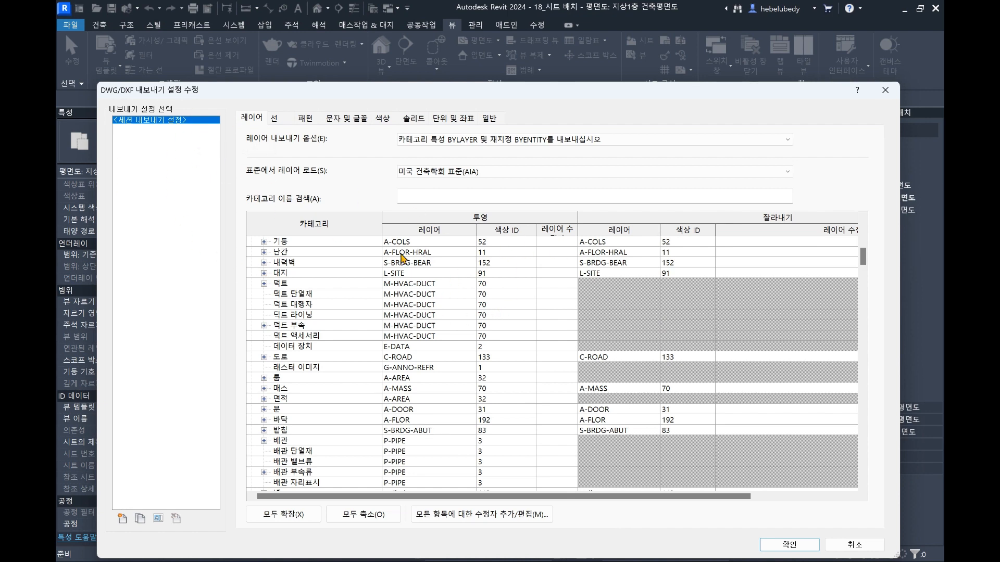
{"action": "left_click", "coordinate": [515, 275]}
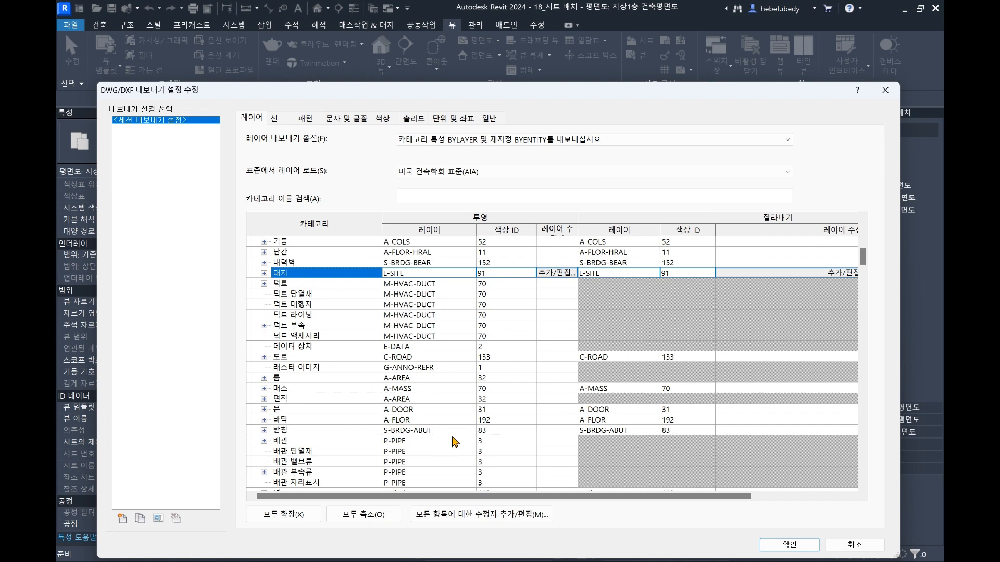
{"action": "scroll", "coordinate": [333, 405], "scroll_direction": "down", "scroll_amount": 2}
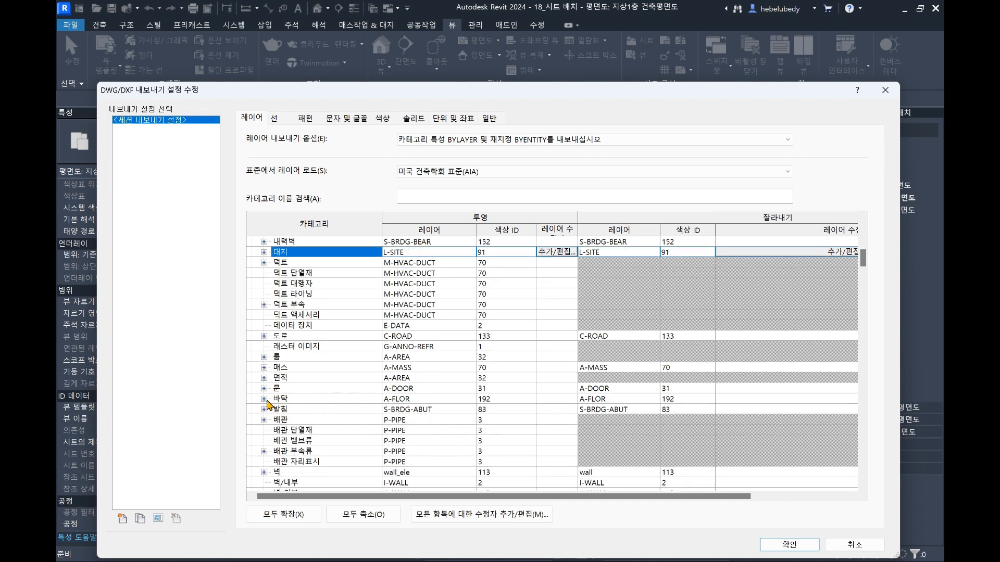
{"action": "left_click", "coordinate": [264, 400]}
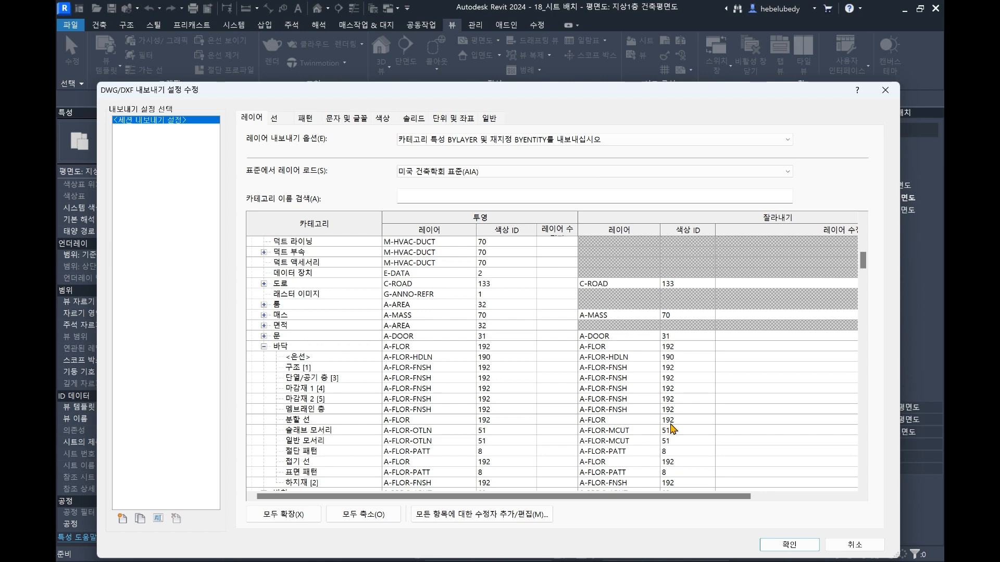
{"action": "scroll", "coordinate": [672, 428], "scroll_direction": "down", "scroll_amount": 1}
{"action": "scroll", "coordinate": [401, 373], "scroll_direction": "up", "scroll_amount": 8}
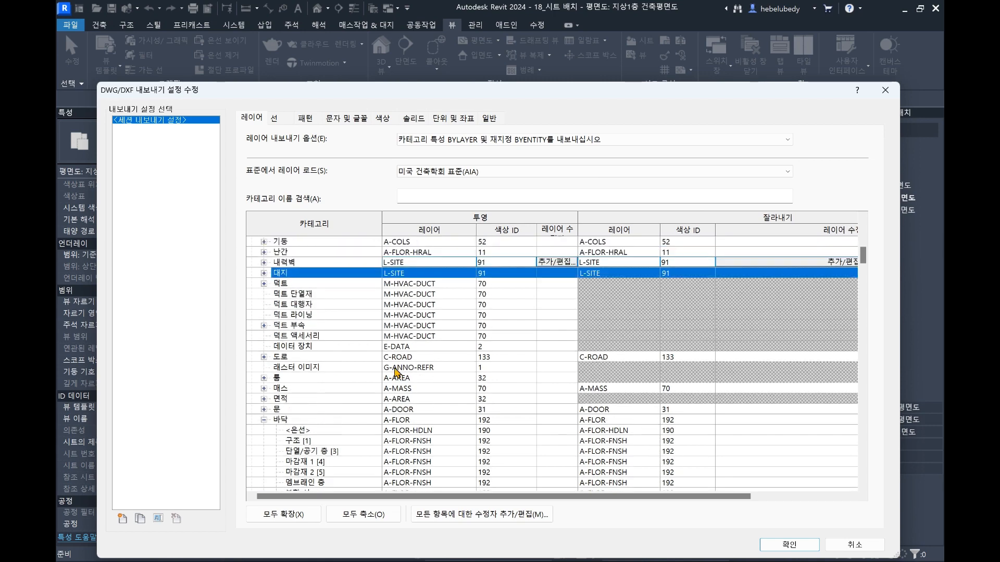
{"action": "scroll", "coordinate": [365, 359], "scroll_direction": "up", "scroll_amount": 2}
{"action": "scroll", "coordinate": [276, 453], "scroll_direction": "down", "scroll_amount": 4}
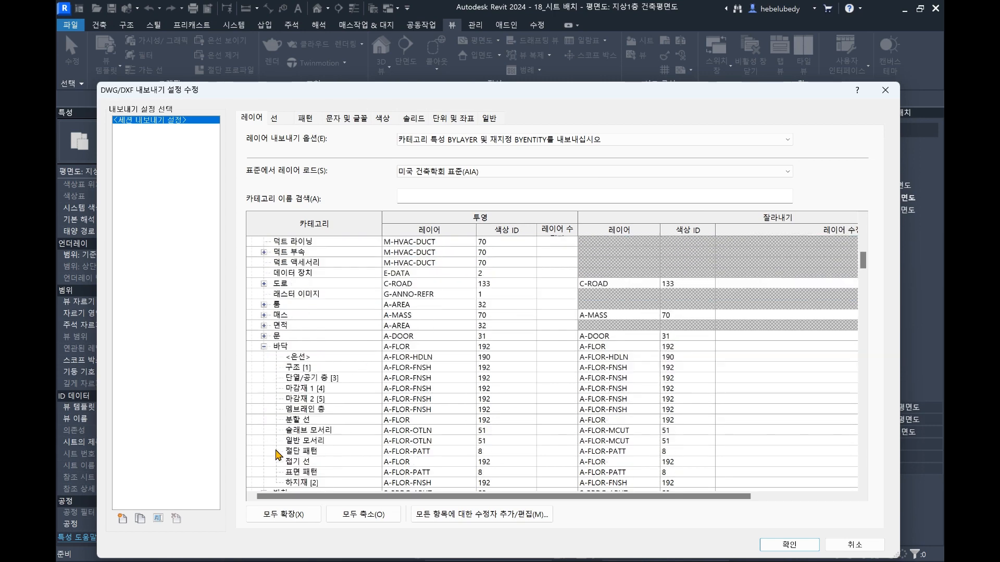
{"action": "scroll", "coordinate": [278, 453], "scroll_direction": "down", "scroll_amount": 4}
{"action": "scroll", "coordinate": [268, 445], "scroll_direction": "down", "scroll_amount": 3}
{"action": "scroll", "coordinate": [428, 390], "scroll_direction": "down", "scroll_amount": 1}
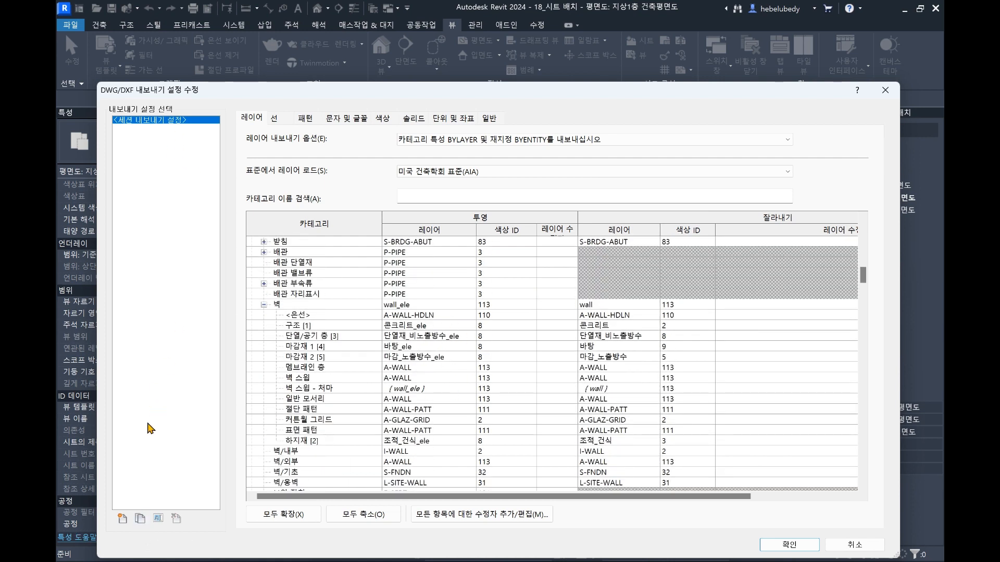
- Save the session export settings as a new export setup named CNV_기본설정
{"action": "left_click", "coordinate": [140, 520]}
{"action": "left_click_drag", "start_coordinate": [855, 181], "coordinate": [520, 156]}
{"action": "type", "text": "ㅁ"}
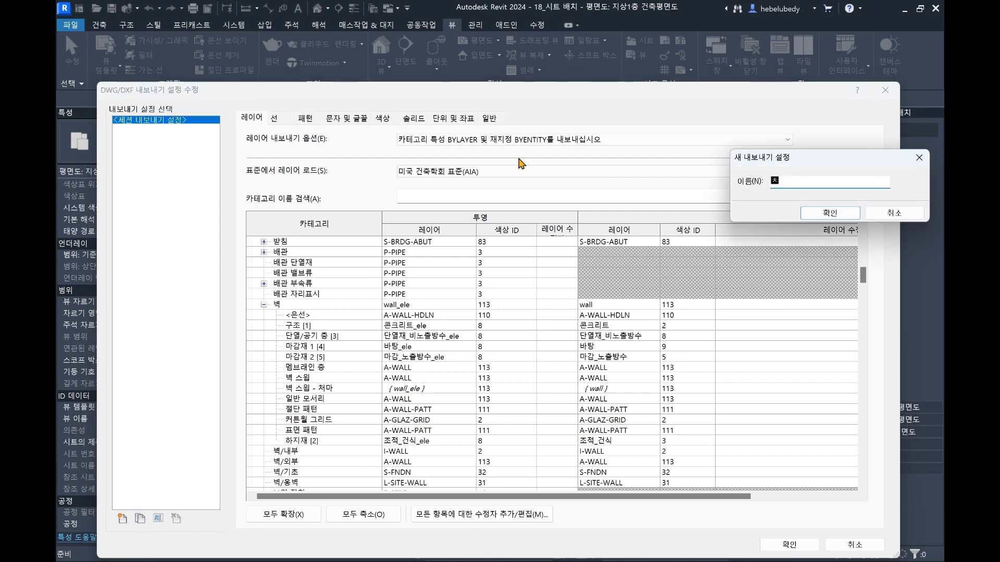
{"action": "key", "text": "BackSpace"}
{"action": "type", "text": "CNV_기본설정"}
{"action": "key", "text": "Return"}
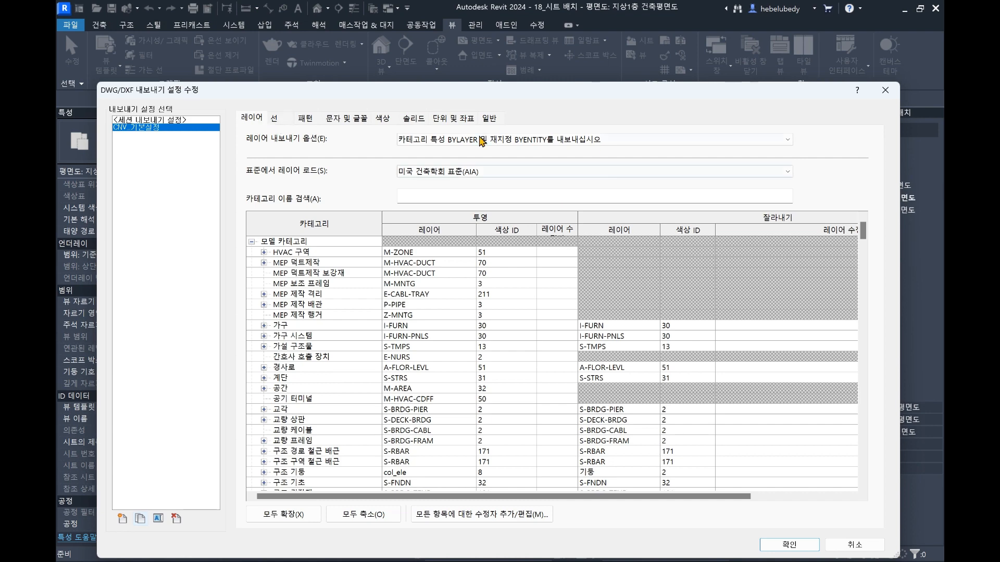
- Review the line type, hatch pattern and text font mappings of the CNV_기본설정 setup
{"action": "left_click", "coordinate": [274, 123]}
{"action": "left_click", "coordinate": [306, 122]}
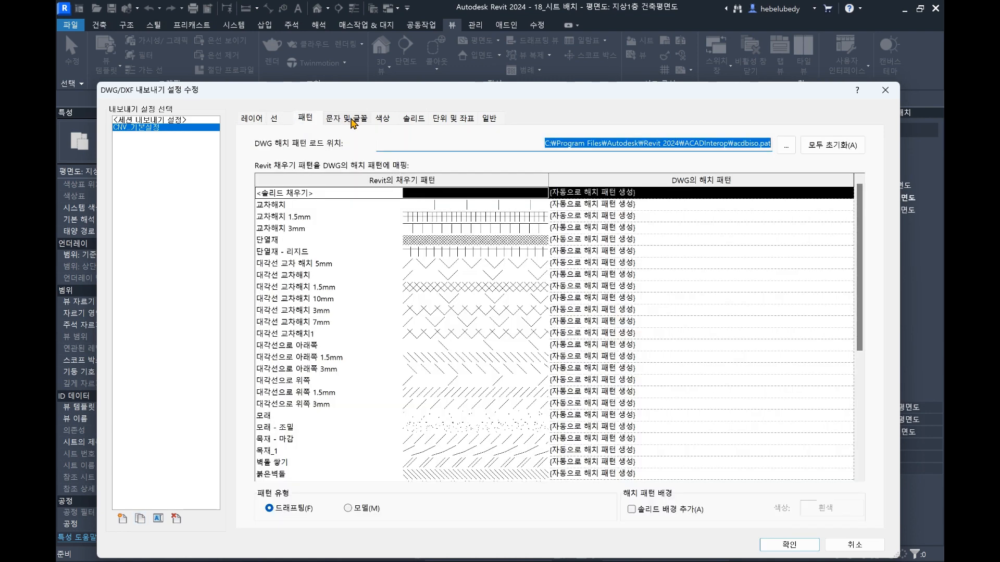
{"action": "left_click", "coordinate": [354, 123]}
{"action": "left_click", "coordinate": [272, 123]}
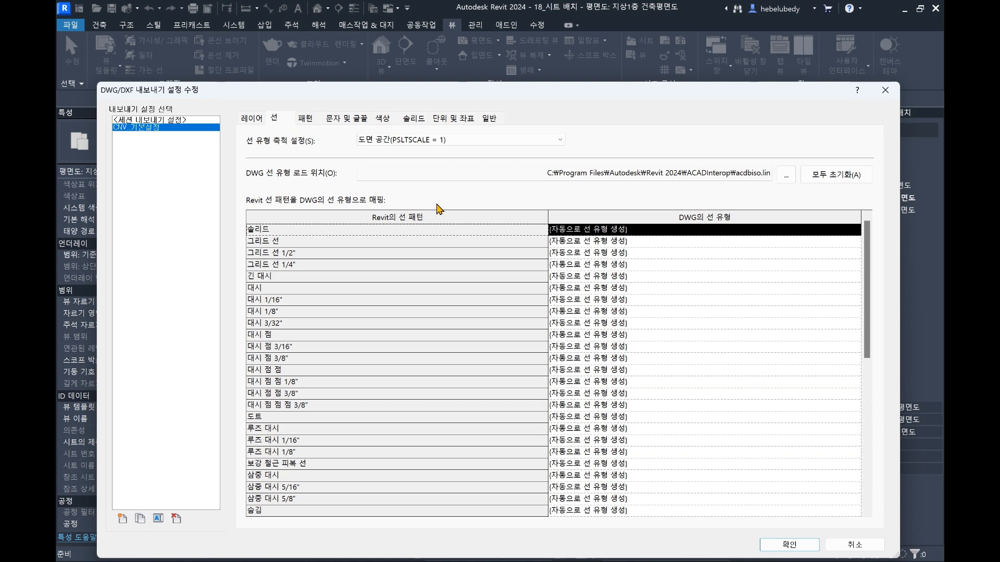
{"action": "left_click", "coordinate": [629, 227]}
{"action": "left_click", "coordinate": [310, 248]}
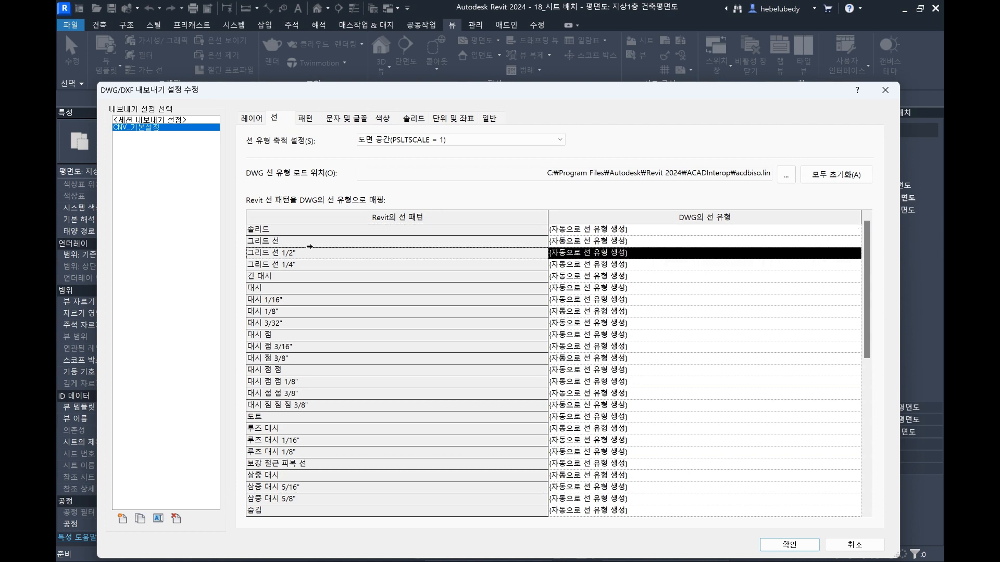
{"action": "left_click", "coordinate": [612, 240]}
{"action": "left_click", "coordinate": [445, 263]}
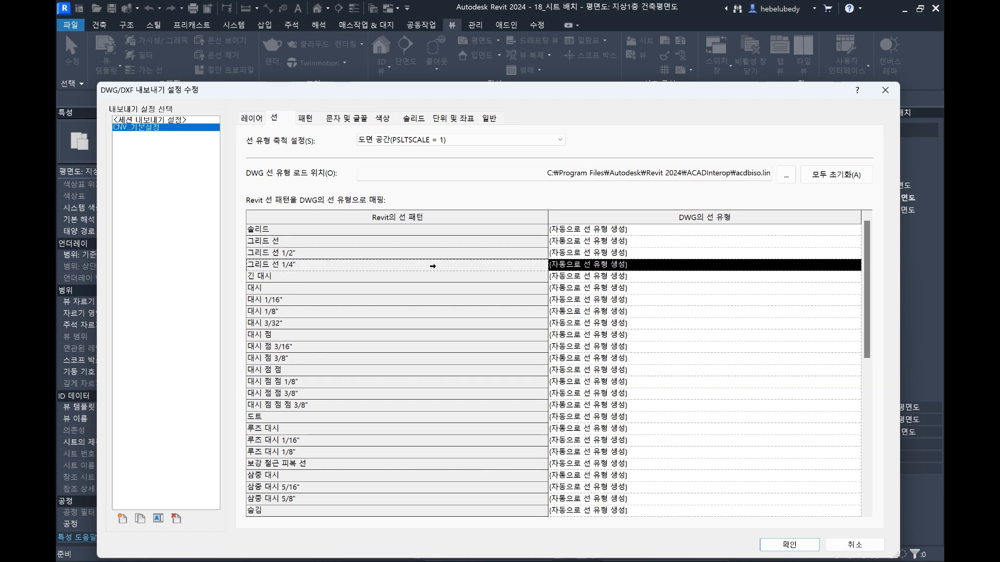
{"action": "left_click", "coordinate": [463, 236]}
{"action": "left_click", "coordinate": [460, 260]}
{"action": "left_click", "coordinate": [460, 288]}
{"action": "left_click", "coordinate": [654, 229]}
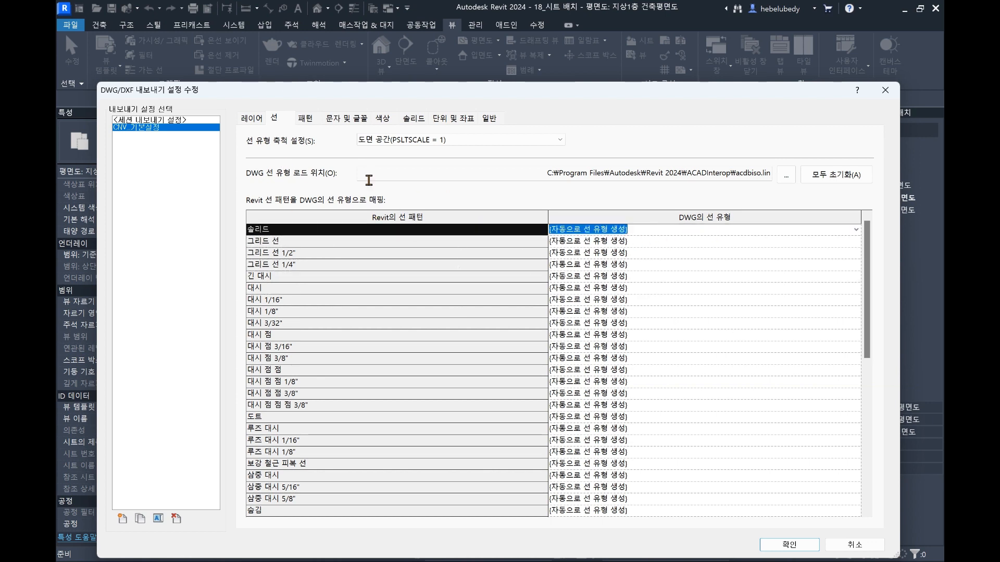
{"action": "left_click", "coordinate": [308, 119]}
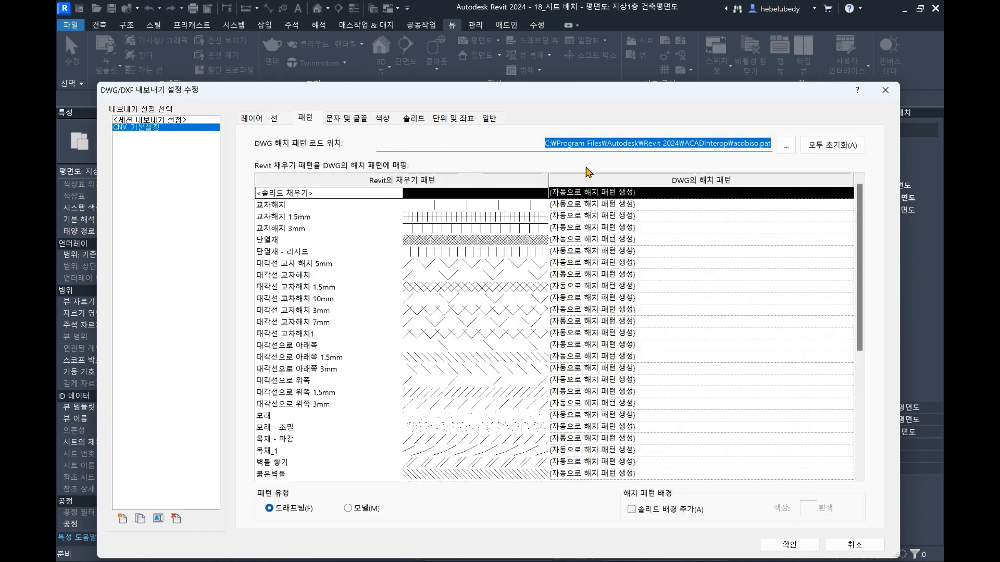
{"action": "left_click", "coordinate": [347, 118]}
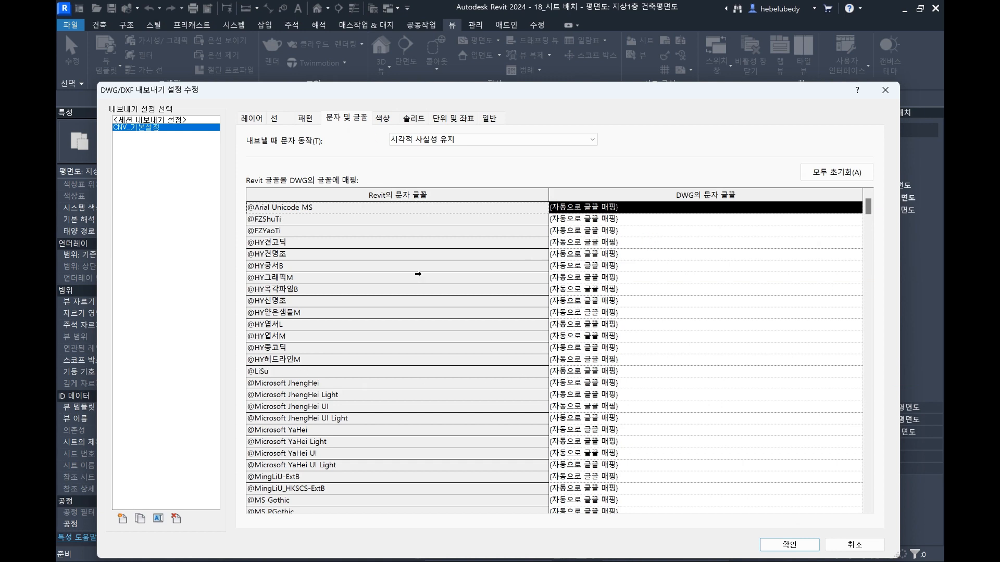
- Try the object-style true colour (RGB) export option and return the colour export to 색인 색상(255색)
{"action": "left_click", "coordinate": [383, 119]}
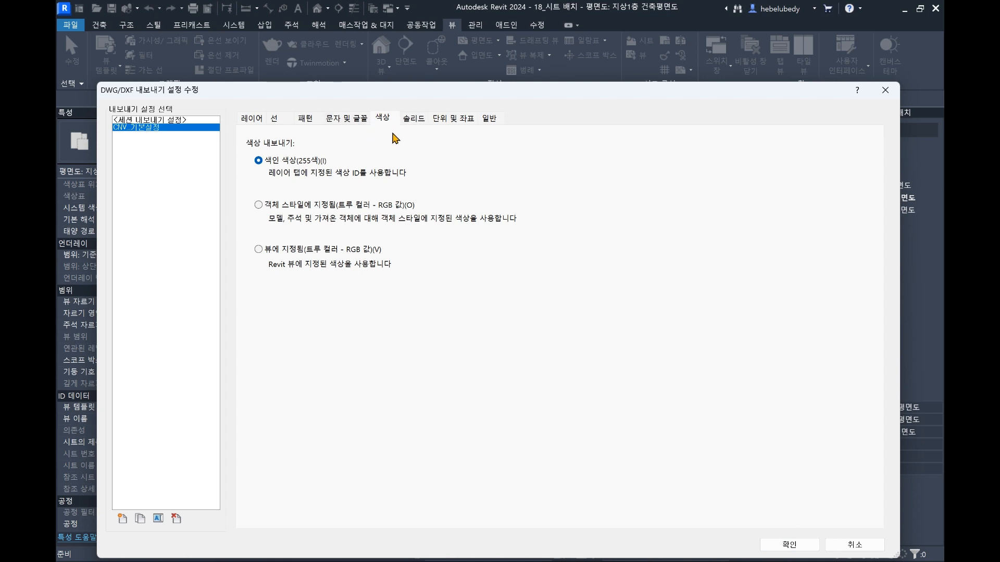
{"action": "left_click", "coordinate": [323, 207]}
{"action": "left_click_drag", "start_coordinate": [636, 94], "coordinate": [753, 104]}
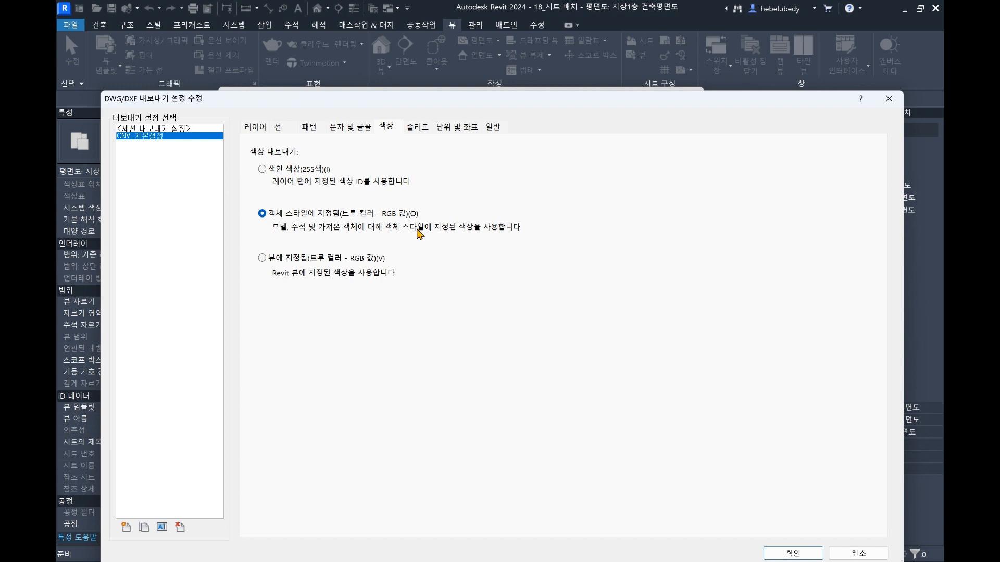
{"action": "left_click", "coordinate": [266, 171]}
{"action": "left_click", "coordinate": [262, 214]}
{"action": "left_click", "coordinate": [264, 170]}
- Review the setup's 3D solid export options and its DWG unit and coordinate basis options
{"action": "left_click", "coordinate": [425, 134]}
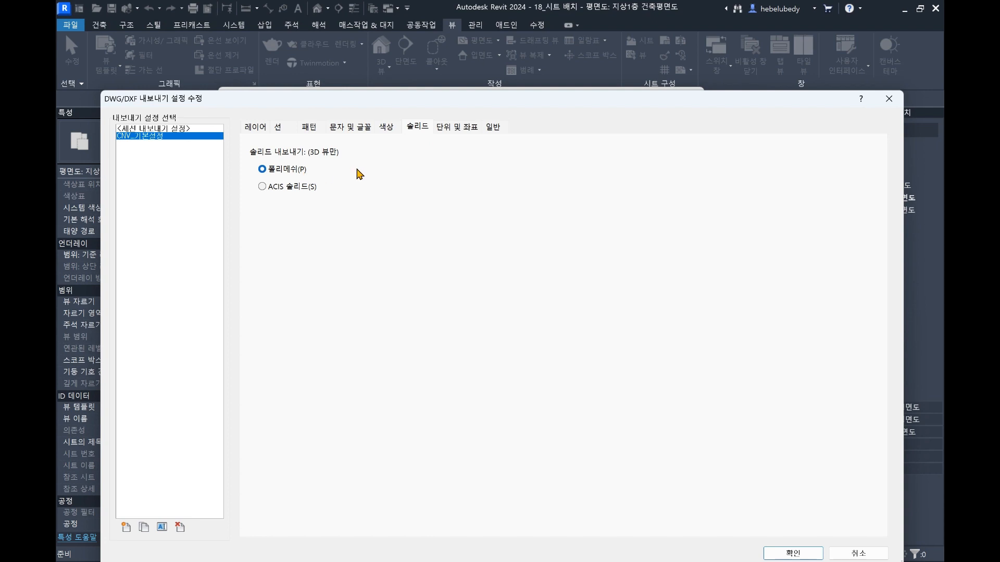
{"action": "left_click", "coordinate": [466, 129]}
{"action": "left_click", "coordinate": [434, 127]}
{"action": "left_click", "coordinate": [463, 129]}
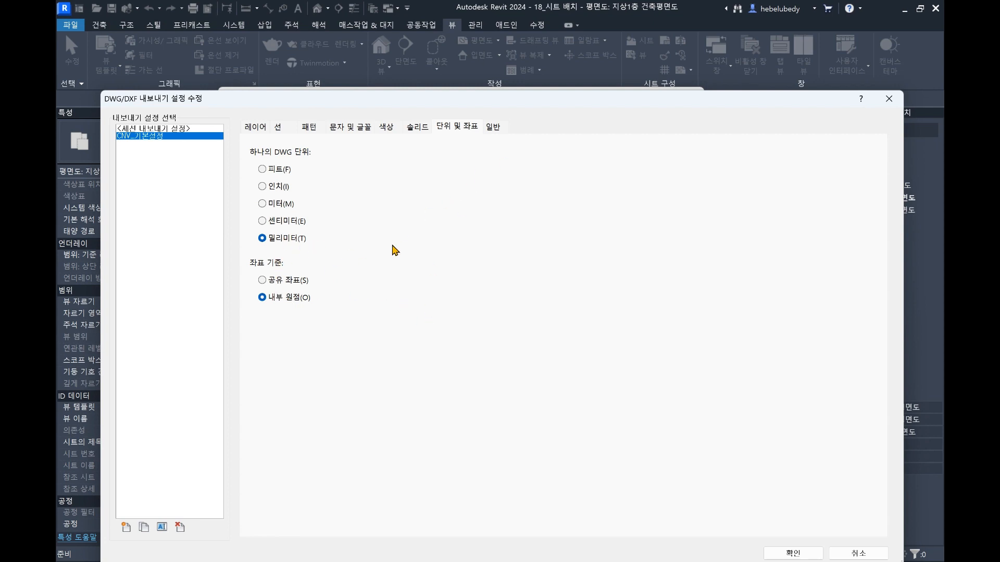
- Examine the general export options, including the non-plottable layer text and the available AutoCAD file formats
{"action": "left_click", "coordinate": [493, 131]}
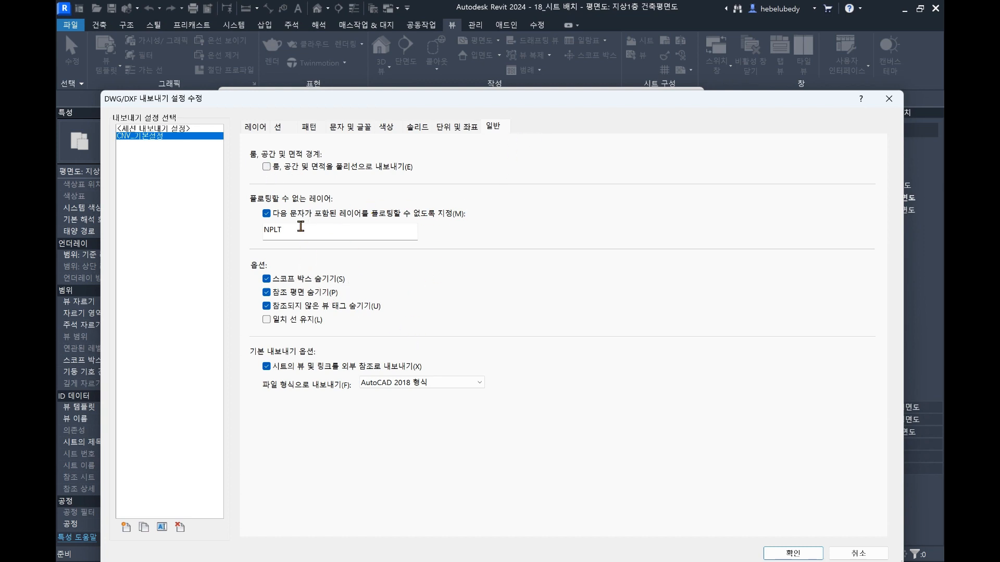
{"action": "left_click", "coordinate": [325, 228]}
{"action": "left_click_drag", "start_coordinate": [337, 232], "coordinate": [239, 237]}
{"action": "left_click", "coordinate": [308, 234]}
{"action": "left_click_drag", "start_coordinate": [307, 235], "coordinate": [218, 236]}
{"action": "left_click", "coordinate": [303, 234]}
{"action": "right_click", "coordinate": [217, 235]}
{"action": "left_click_drag", "start_coordinate": [286, 226], "coordinate": [165, 239]}
{"action": "left_click", "coordinate": [424, 384]}
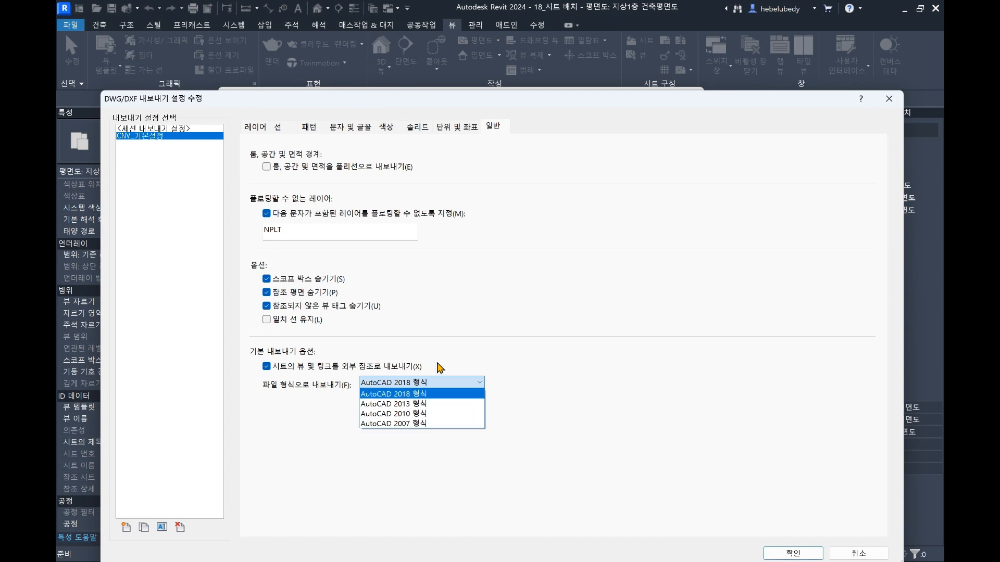
{"action": "left_click", "coordinate": [501, 341]}
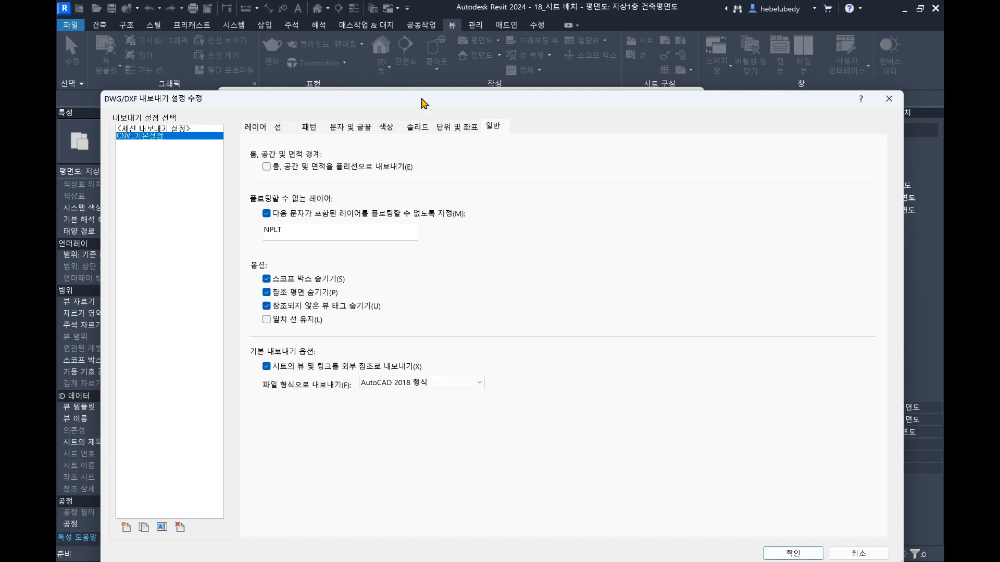
- Turn off exporting sheet views and links as external references in CNV_기본설정 and confirm the export settings
{"action": "left_click_drag", "start_coordinate": [425, 103], "coordinate": [442, 389]}
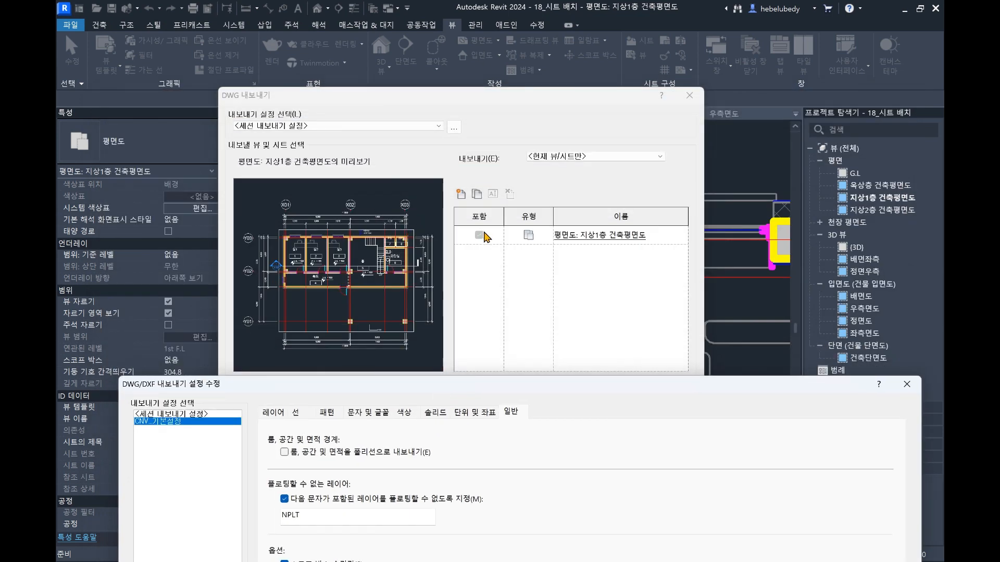
{"action": "left_click_drag", "start_coordinate": [497, 387], "coordinate": [484, 86]}
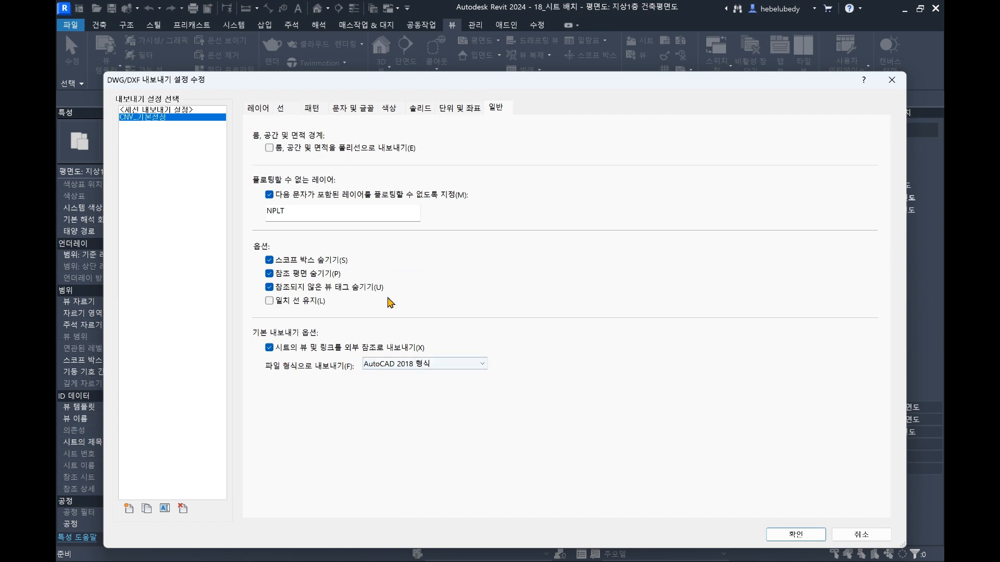
{"action": "left_click", "coordinate": [269, 347]}
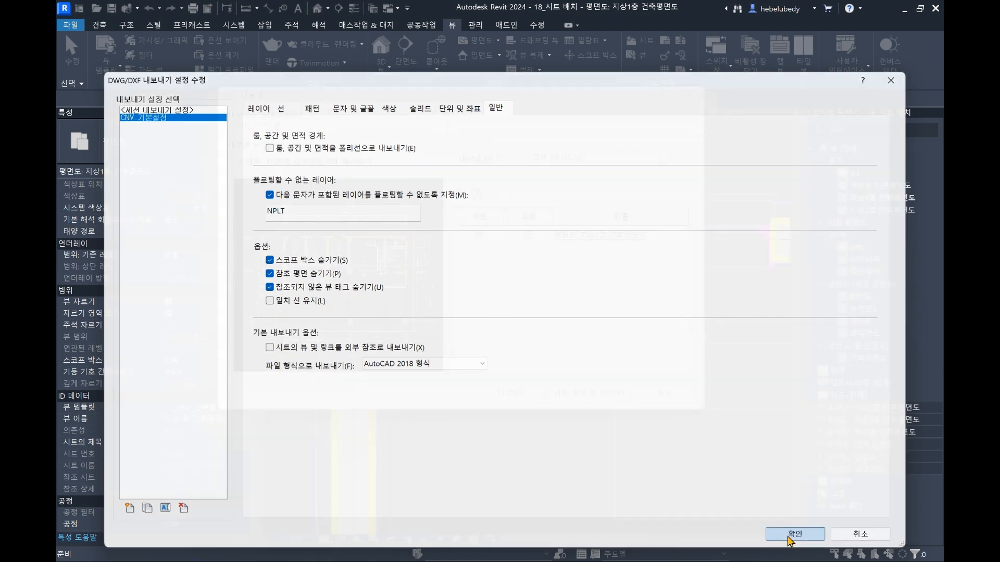
{"action": "left_click", "coordinate": [794, 534]}
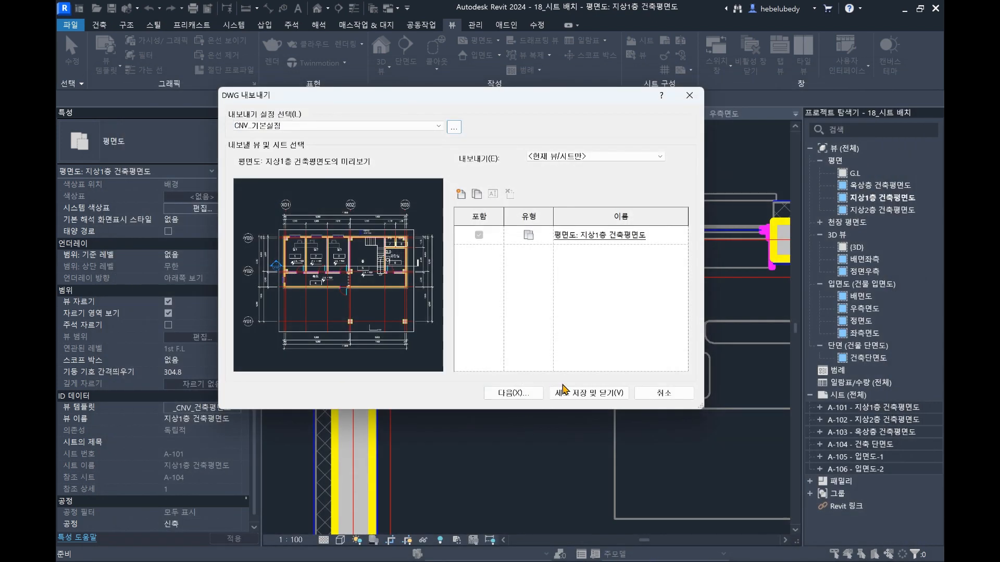
- Continue to the export destination and create a DWG folder inside the desktop's BIMPROCESS_REVIT folder as the save location
{"action": "left_click", "coordinate": [513, 393]}
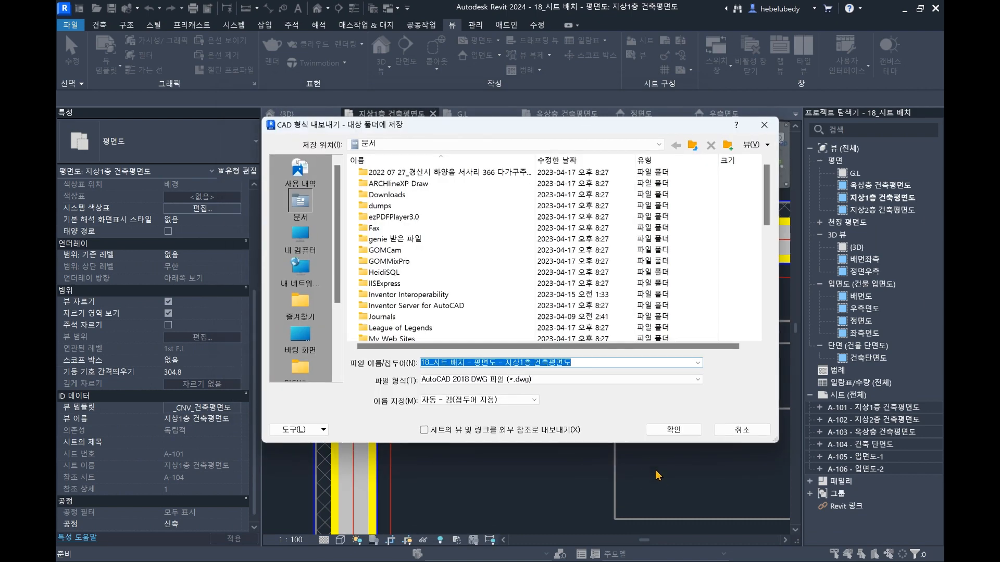
{"action": "left_click", "coordinate": [301, 341]}
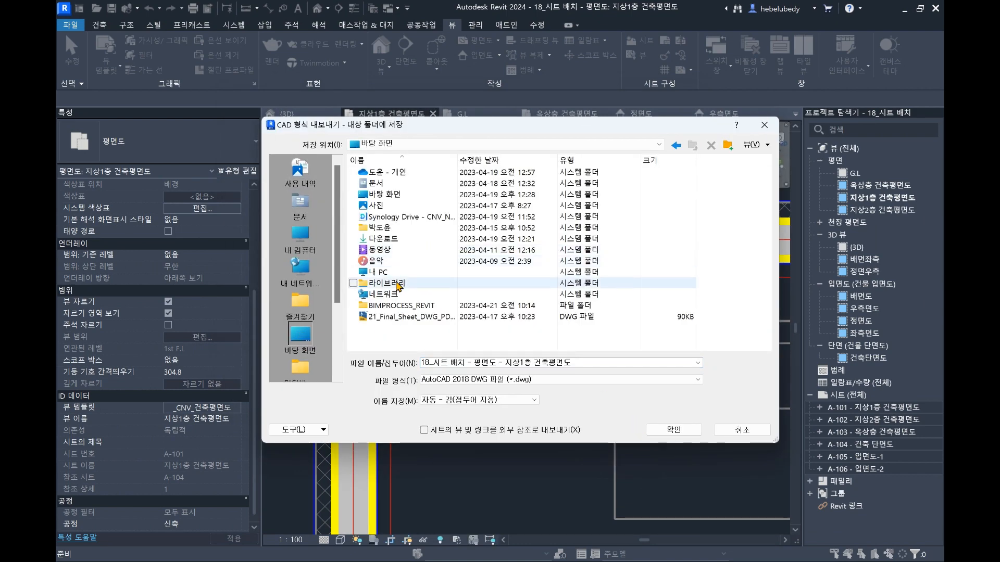
{"action": "double_click", "coordinate": [395, 309]}
{"action": "right_click", "coordinate": [390, 229]}
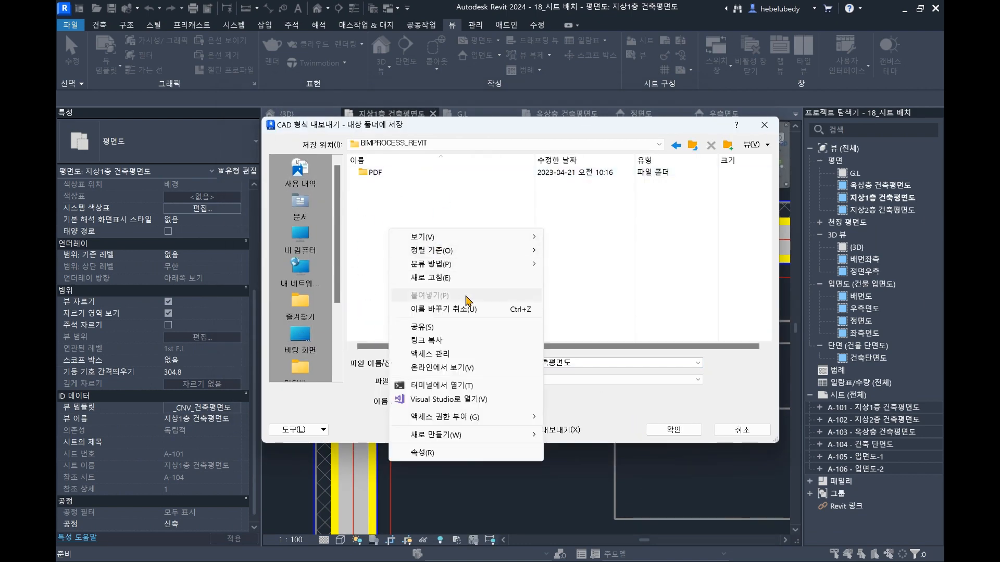
{"action": "mouse_move", "coordinate": [446, 434]}
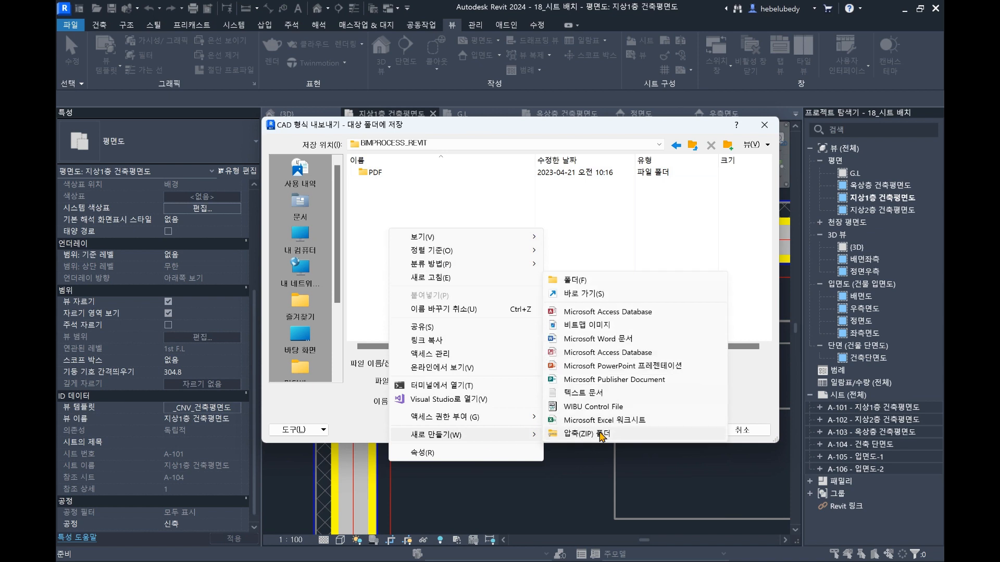
{"action": "left_click", "coordinate": [598, 281]}
{"action": "type", "text": "ㅇ"}
{"action": "key", "text": "BackSpace"}
{"action": "type", "text": "DWG"}
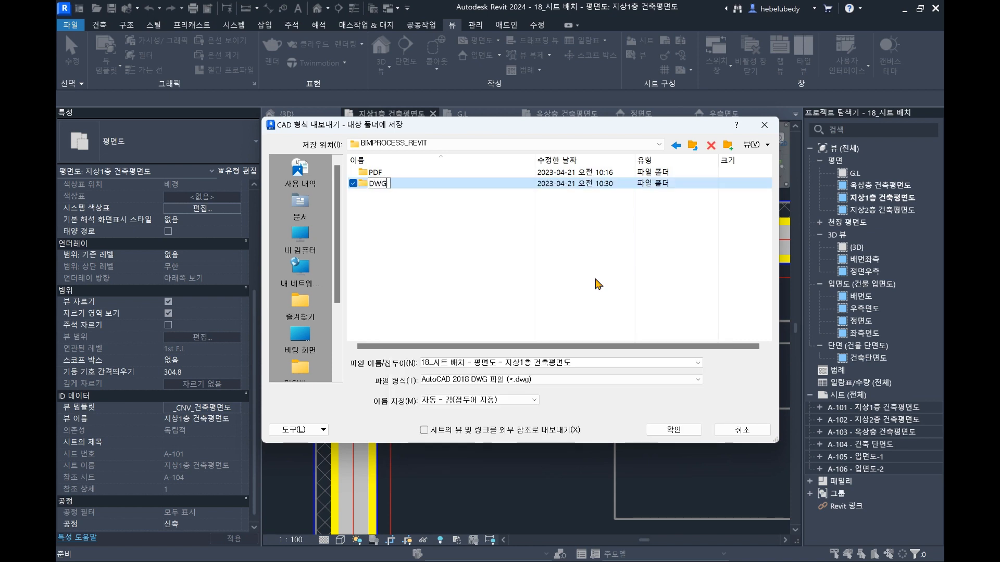
{"action": "key", "text": "Return"}
{"action": "double_click", "coordinate": [390, 189]}
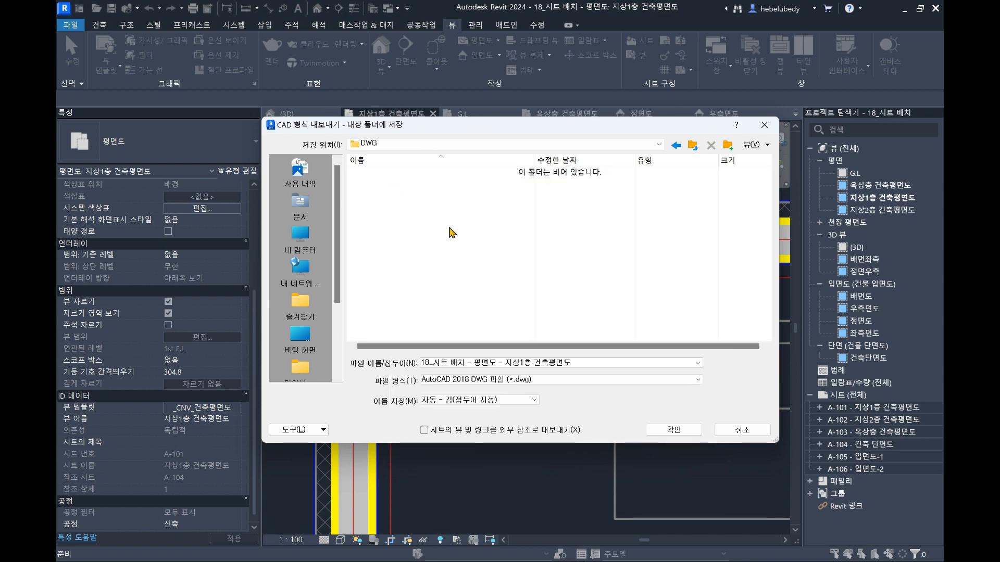
- Name the exported floor plan file BIMPROCESS_REVIT
{"action": "left_click", "coordinate": [595, 362]}
{"action": "type", "text": "BIMPROCESS_REVIT"}
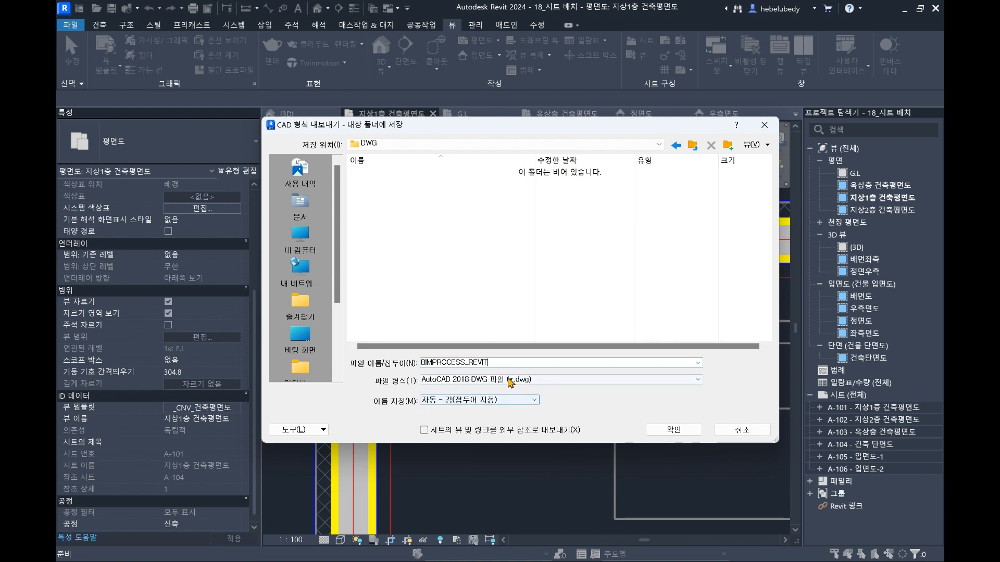
{"action": "left_click_drag", "start_coordinate": [422, 363], "coordinate": [490, 368]}
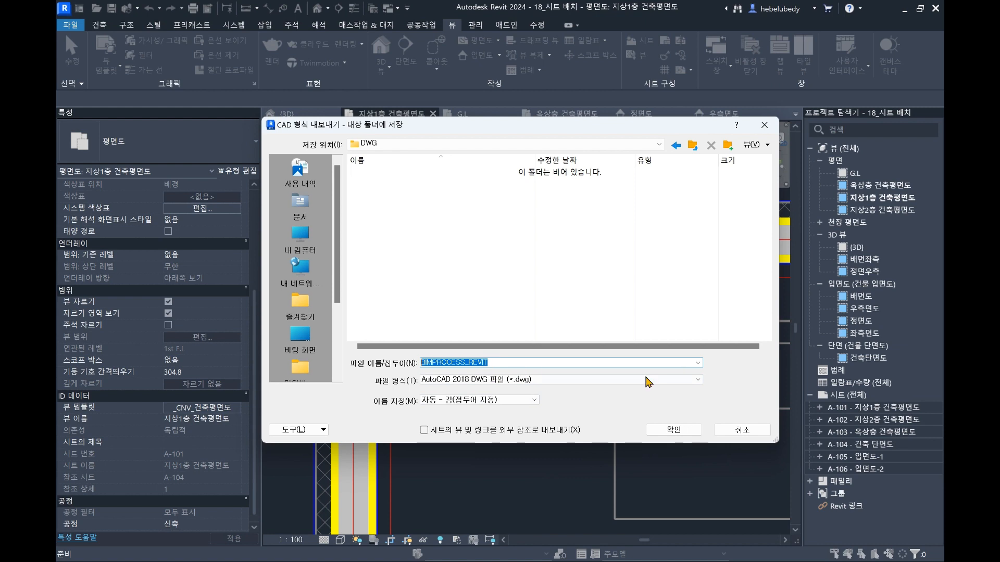
- Try the 자동 - 짧음 file naming option and return to 자동 - 김(접두어 지정)
{"action": "left_click", "coordinate": [464, 401]}
{"action": "left_click", "coordinate": [466, 415]}
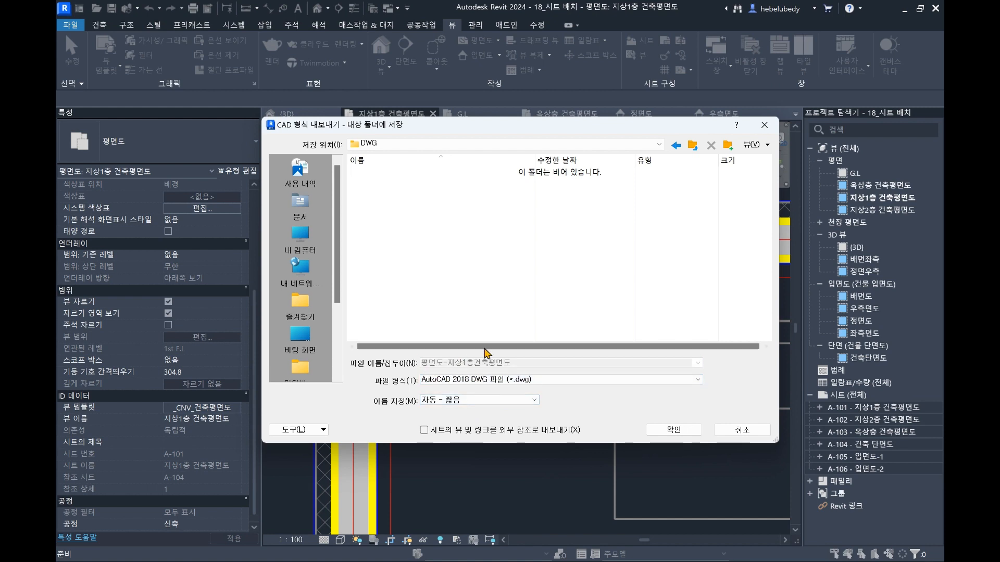
{"action": "left_click", "coordinate": [501, 400]}
{"action": "left_click", "coordinate": [520, 351]}
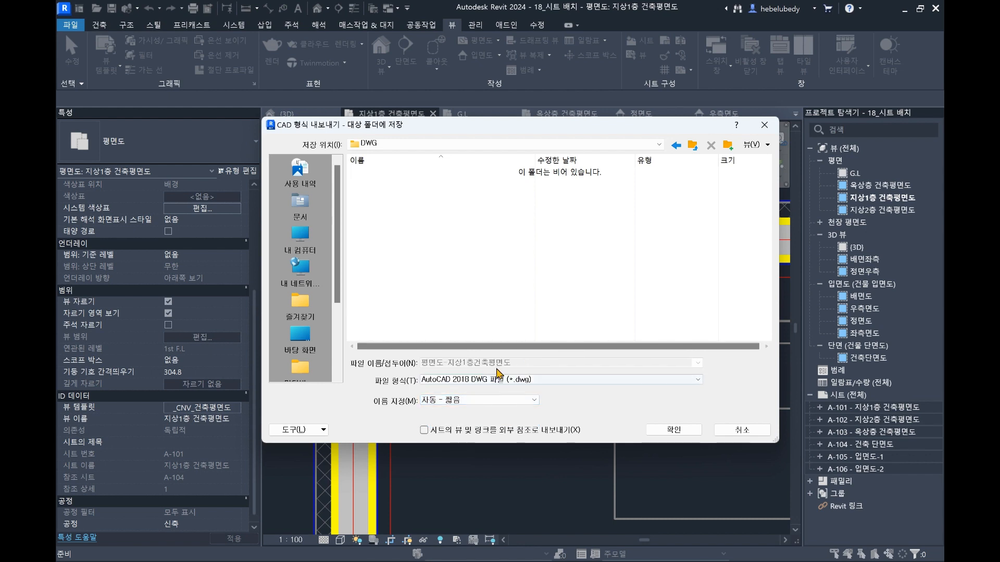
{"action": "left_click", "coordinate": [500, 400]}
{"action": "left_click", "coordinate": [474, 415]}
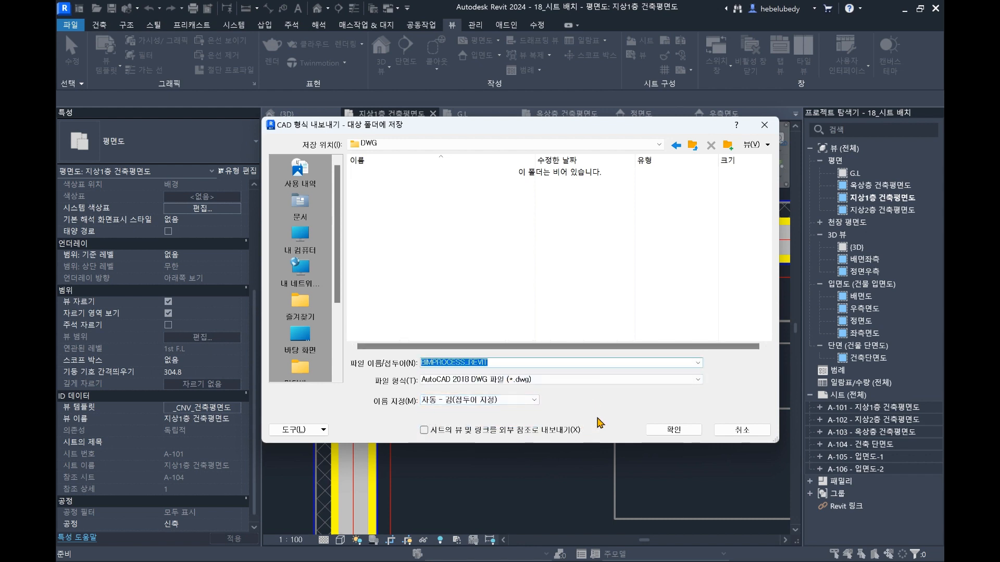
- Leave exporting sheet views and links as external references off and export the current floor plan view to DWG
{"action": "left_click", "coordinate": [425, 432]}
{"action": "left_click", "coordinate": [424, 432]}
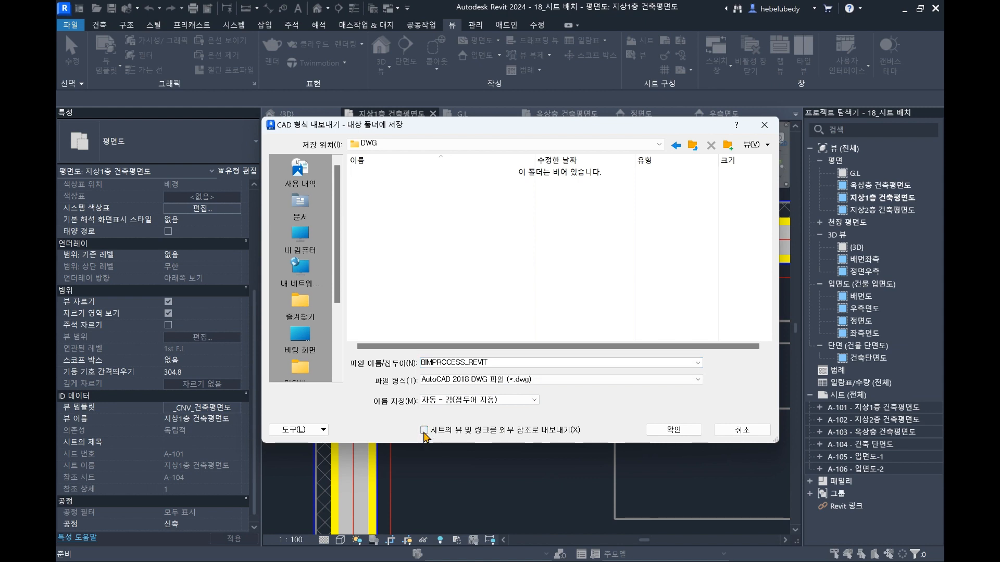
{"action": "left_click", "coordinate": [425, 431]}
{"action": "left_click", "coordinate": [425, 431]}
{"action": "left_click", "coordinate": [424, 431]}
{"action": "left_click", "coordinate": [683, 433]}
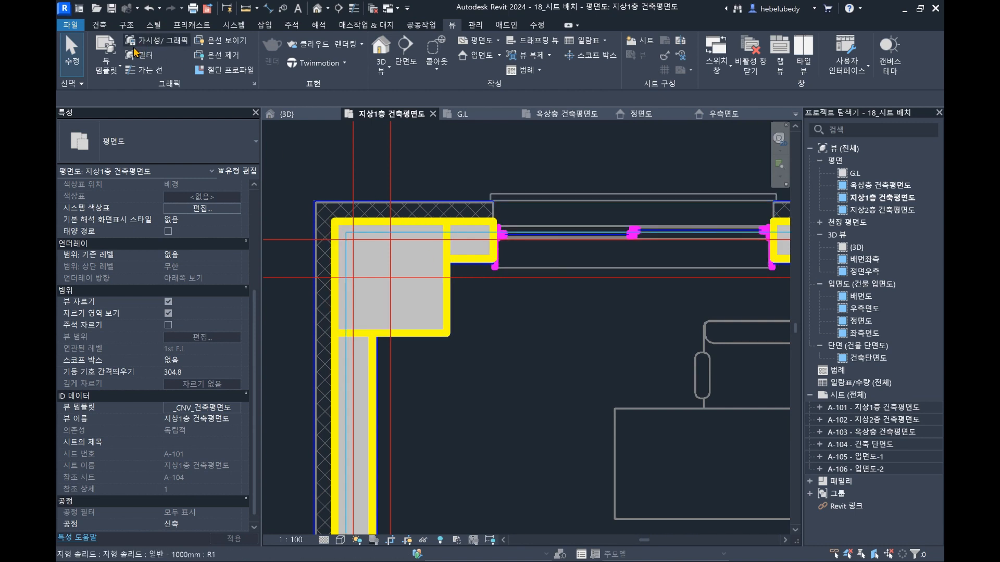
- Start a new DWG export of the 건축허가 sheet set using the CNV_기본설정 setup and continue to its save settings
{"action": "left_click", "coordinate": [70, 25]}
{"action": "mouse_move", "coordinate": [128, 240]}
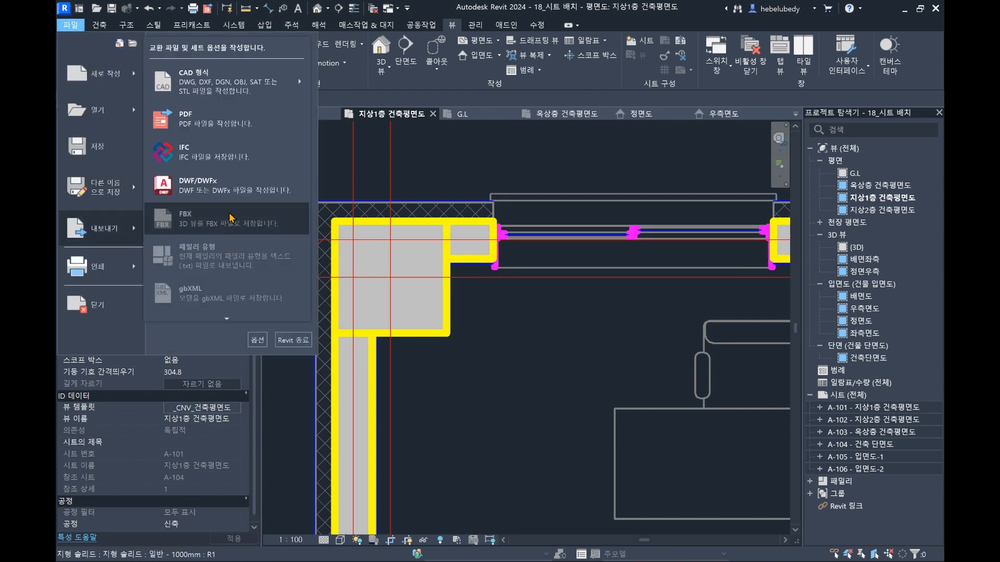
{"action": "mouse_move", "coordinate": [279, 90]}
{"action": "left_click", "coordinate": [334, 71]}
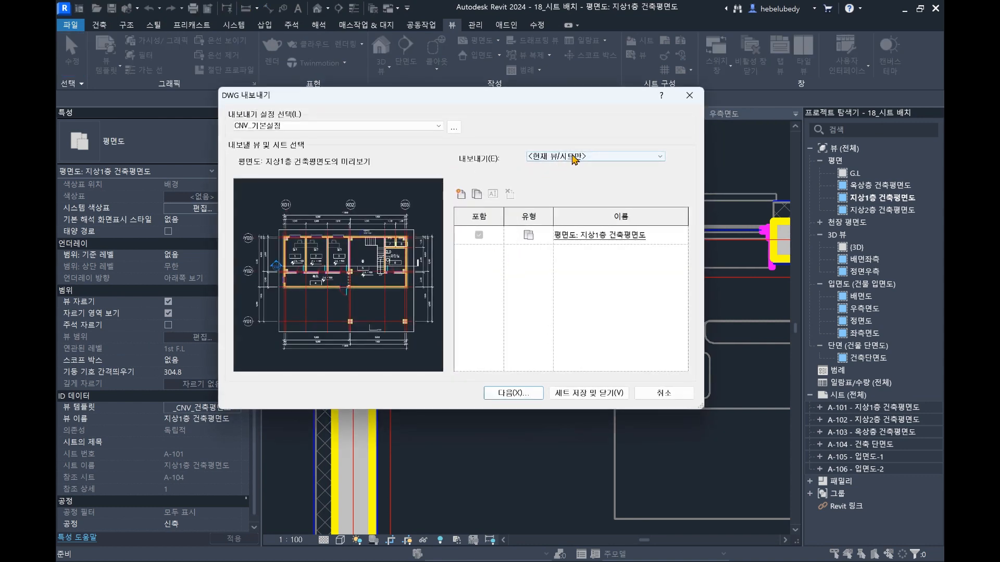
{"action": "left_click_drag", "start_coordinate": [573, 102], "coordinate": [641, 376]}
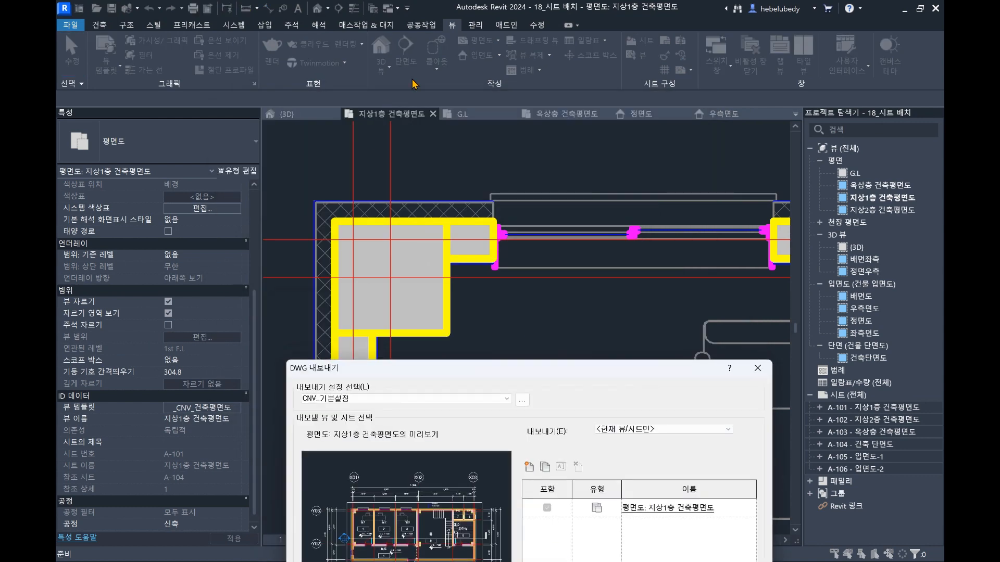
{"action": "left_click_drag", "start_coordinate": [564, 370], "coordinate": [501, 64]}
{"action": "left_click", "coordinate": [688, 127]}
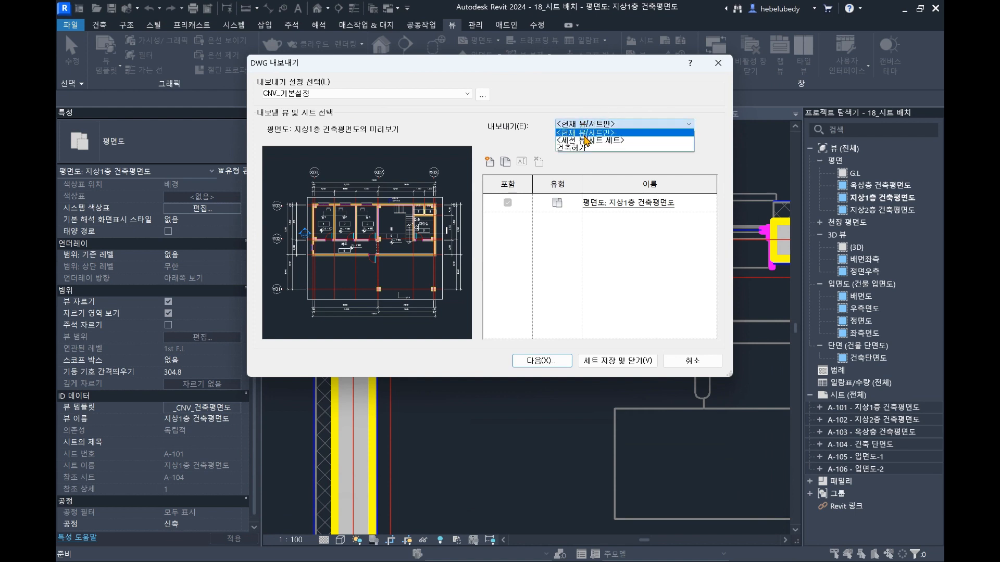
{"action": "left_click", "coordinate": [577, 148]}
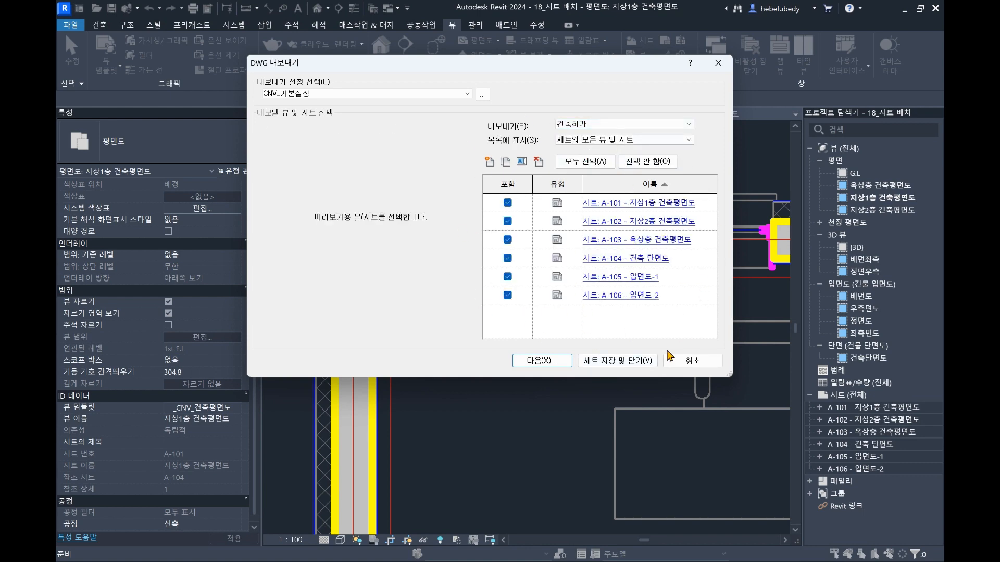
{"action": "left_click", "coordinate": [542, 360]}
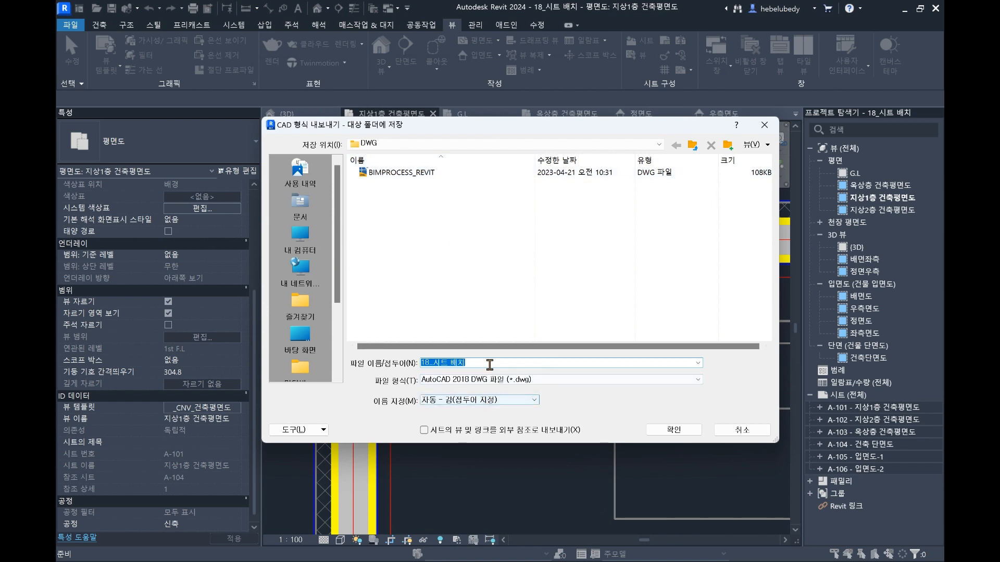
- Set the file name prefix for the exported sheets to BIMPROCESS_REVIT
{"action": "type", "text": "BIMPROCESS_REVIT.dwg"}
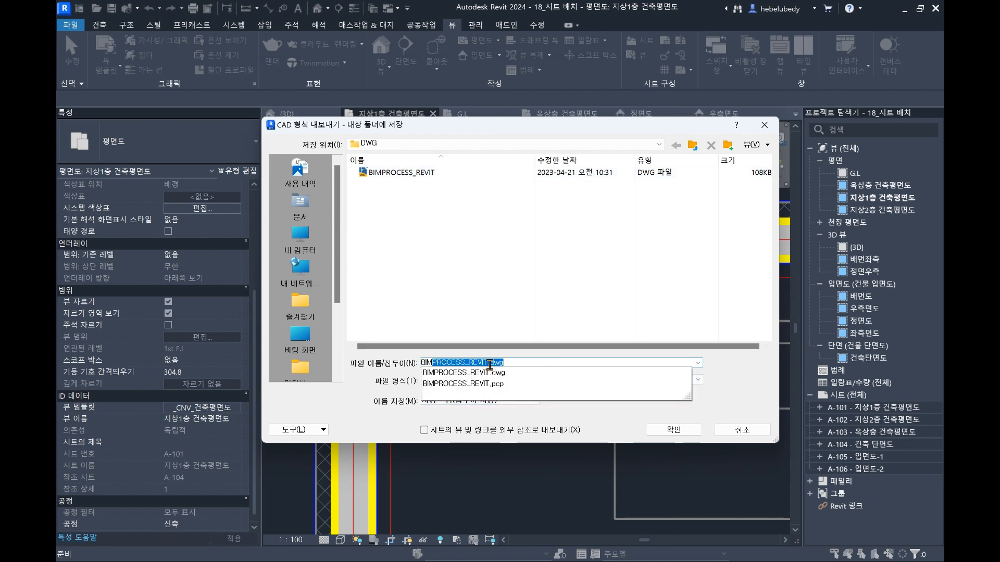
{"action": "key", "text": "Right"}
{"action": "key", "text": "BackSpace"}
{"action": "key", "text": "BackSpace"}
{"action": "key", "text": "BackSpace"}
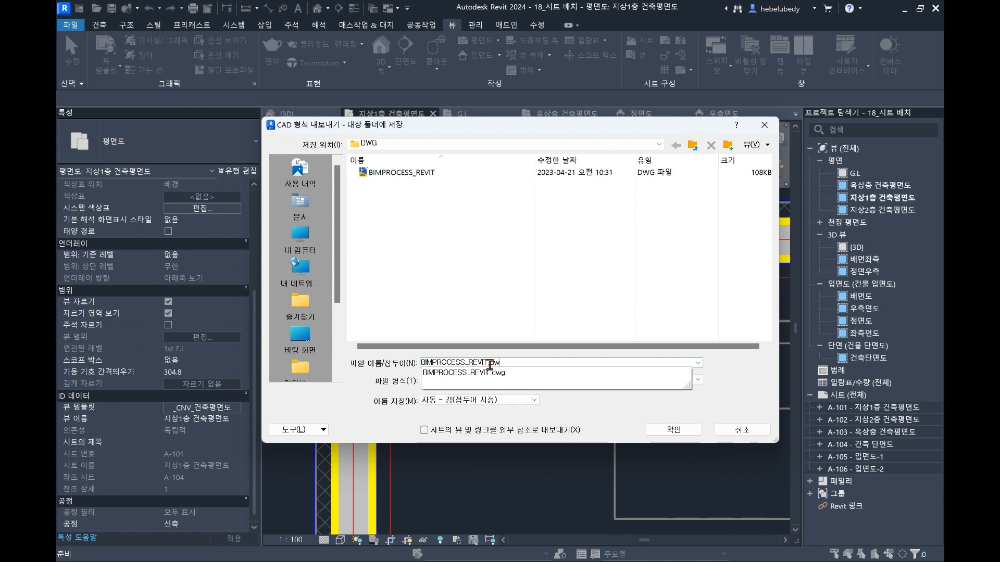
{"action": "left_click", "coordinate": [418, 246]}
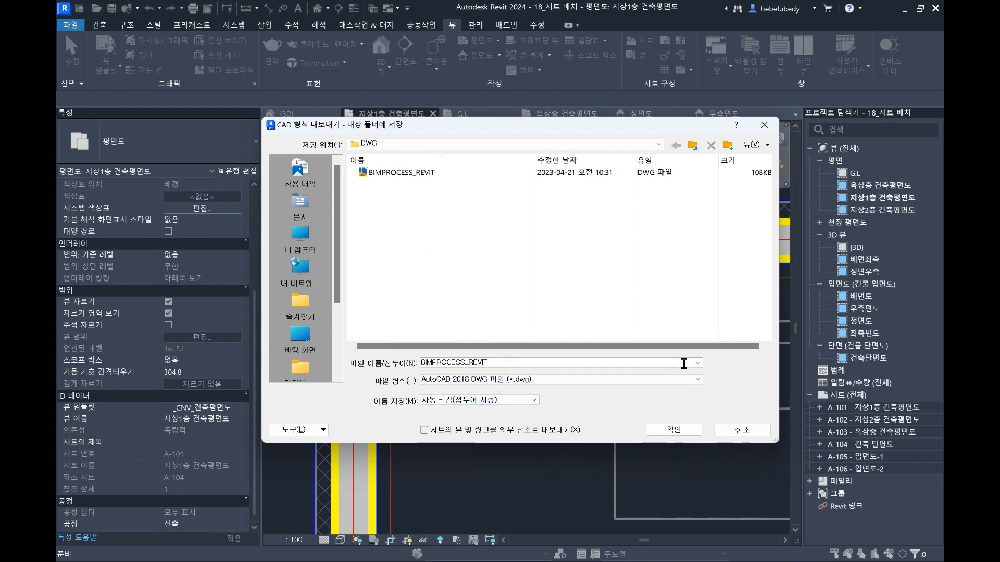
- Export the sheet set with 자동 - 김(접두어 지정) naming, agreeing to replace the existing BIMPROCESS_REVIT.dwg
{"action": "left_click", "coordinate": [520, 400]}
{"action": "left_click", "coordinate": [444, 420]}
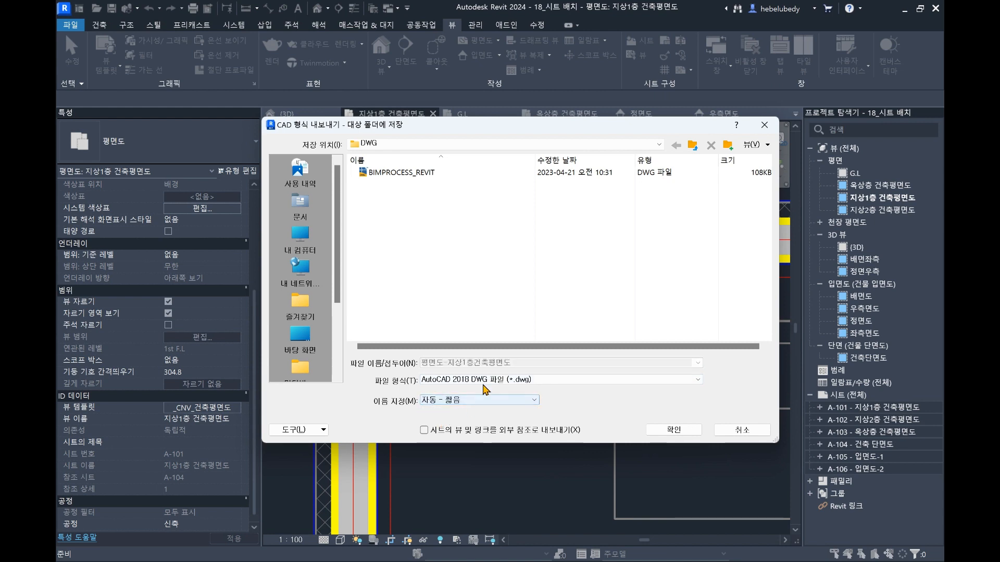
{"action": "left_click", "coordinate": [468, 400]}
{"action": "left_click", "coordinate": [458, 409]}
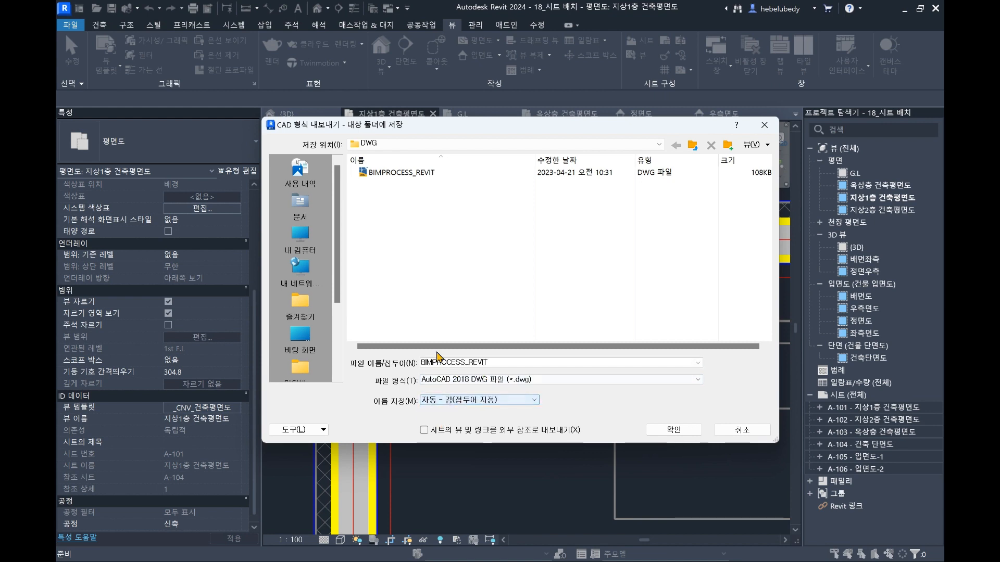
{"action": "left_click", "coordinate": [669, 430]}
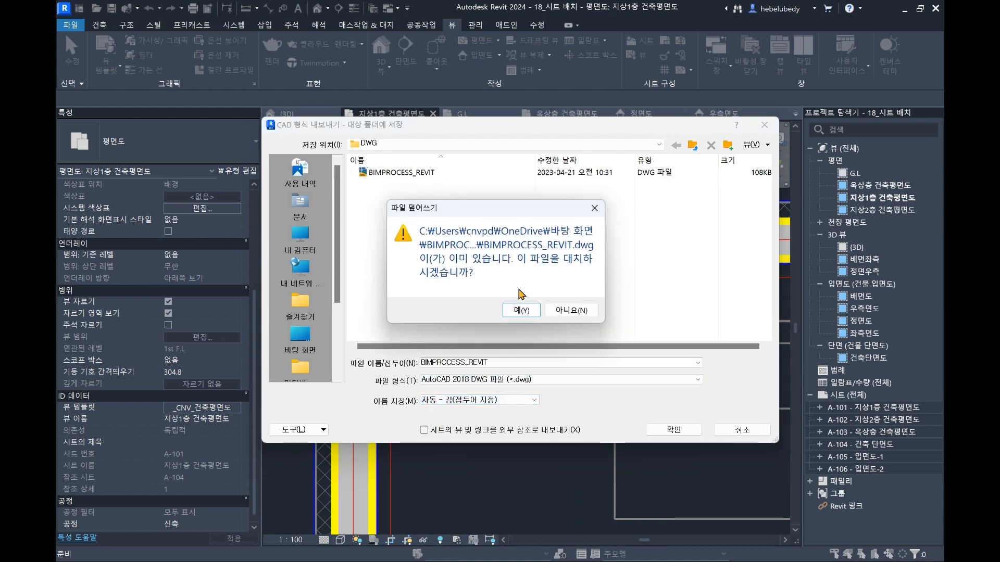
{"action": "left_click", "coordinate": [519, 311]}
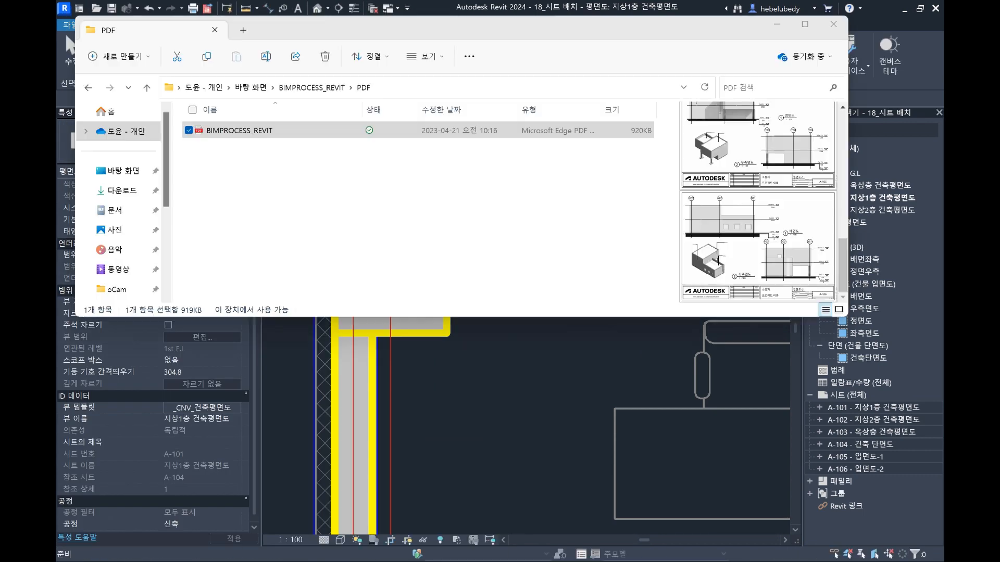
- Switch to File Explorer and review the exported sheet files in the DWG folder with their full names shown
{"action": "left_click", "coordinate": [366, 208]}
{"action": "left_click", "coordinate": [312, 93]}
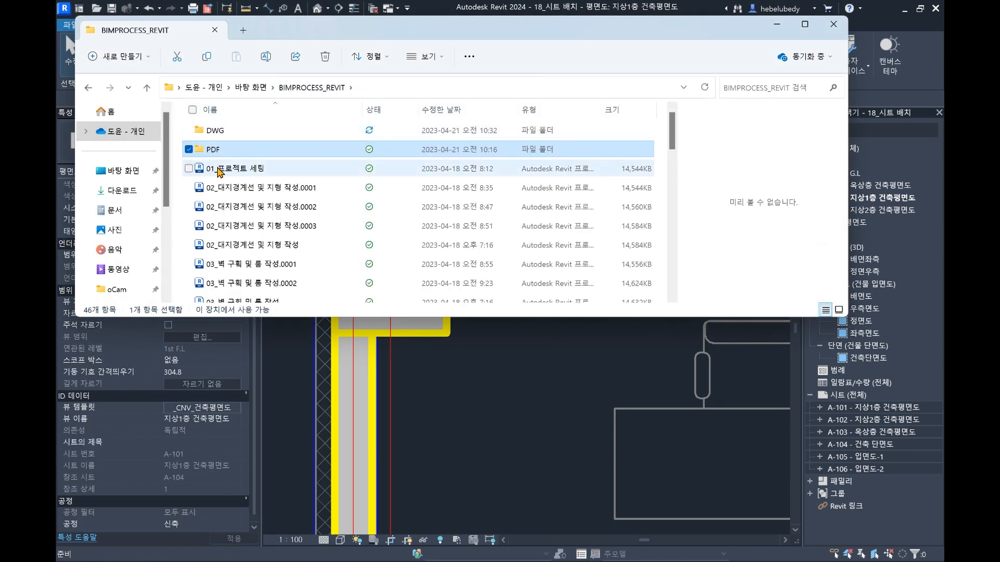
{"action": "double_click", "coordinate": [286, 130]}
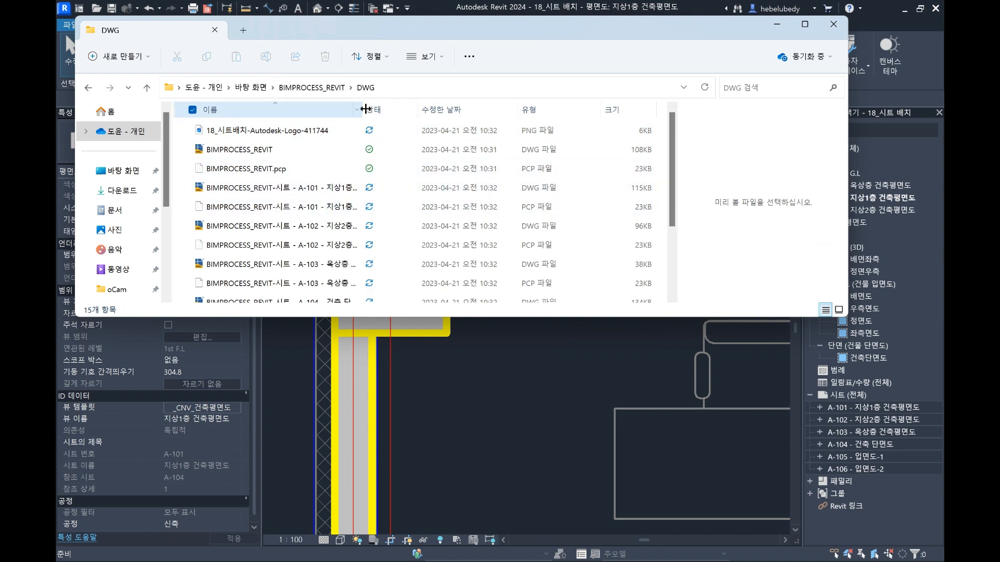
{"action": "left_click_drag", "start_coordinate": [362, 109], "coordinate": [592, 110]}
{"action": "left_click", "coordinate": [463, 187]}
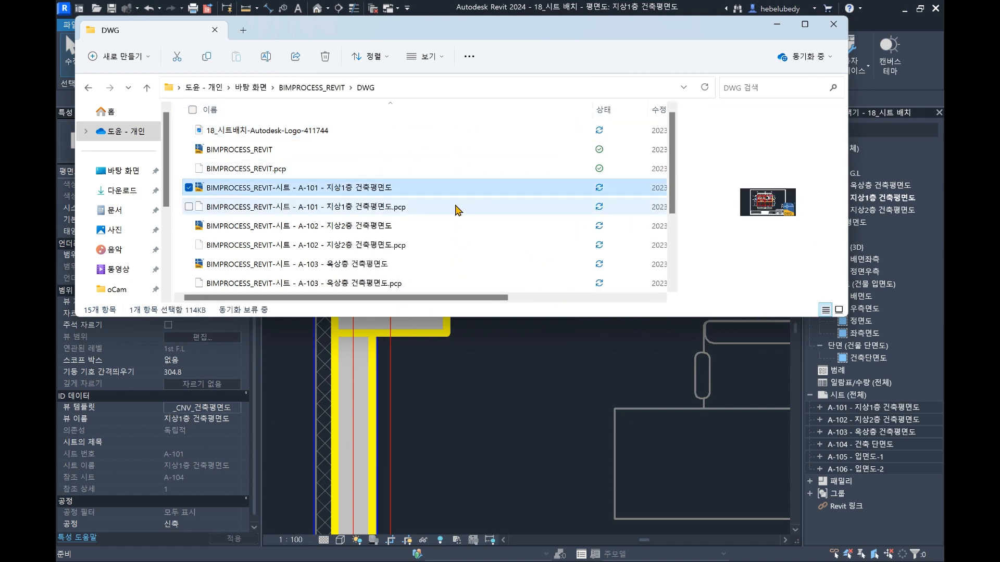
{"action": "left_click", "coordinate": [419, 228]}
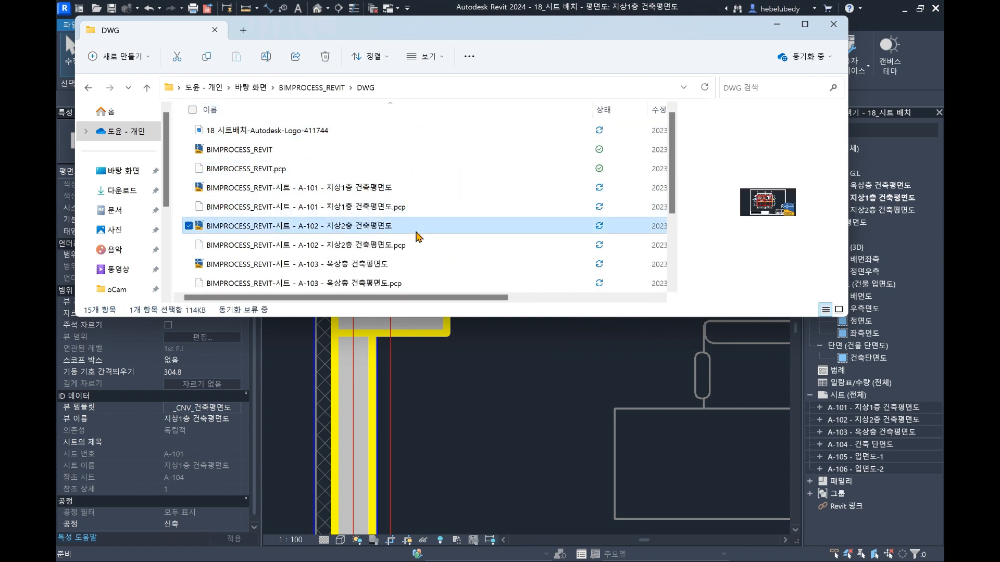
{"action": "scroll", "coordinate": [426, 233], "scroll_direction": "down", "scroll_amount": 2}
{"action": "scroll", "coordinate": [469, 257], "scroll_direction": "up", "scroll_amount": 2}
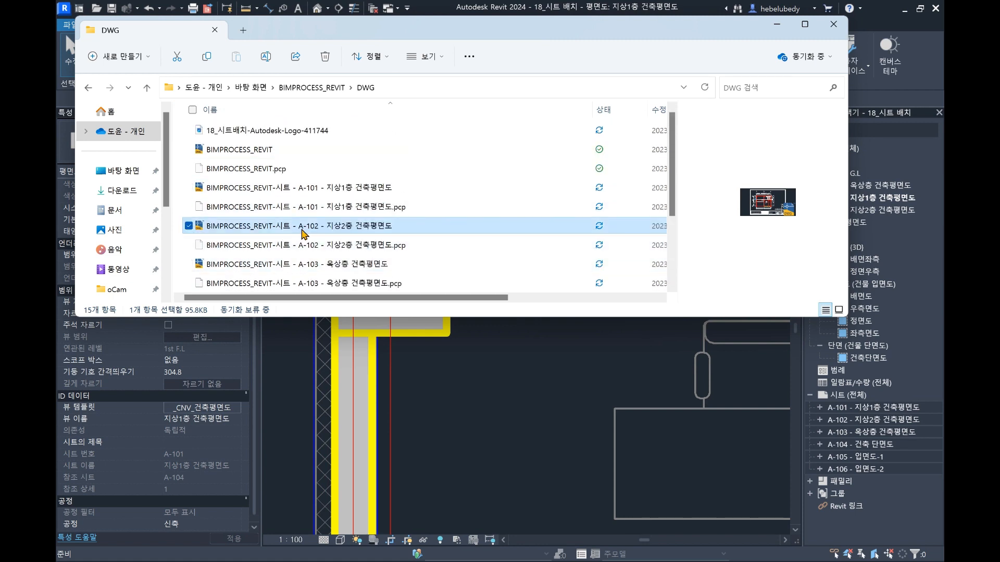
- Open the A-101 지상1층 건축평면도 DWG in AutoCAD, view the whole sheet in Layout1, and switch to model space
{"action": "left_click", "coordinate": [286, 192]}
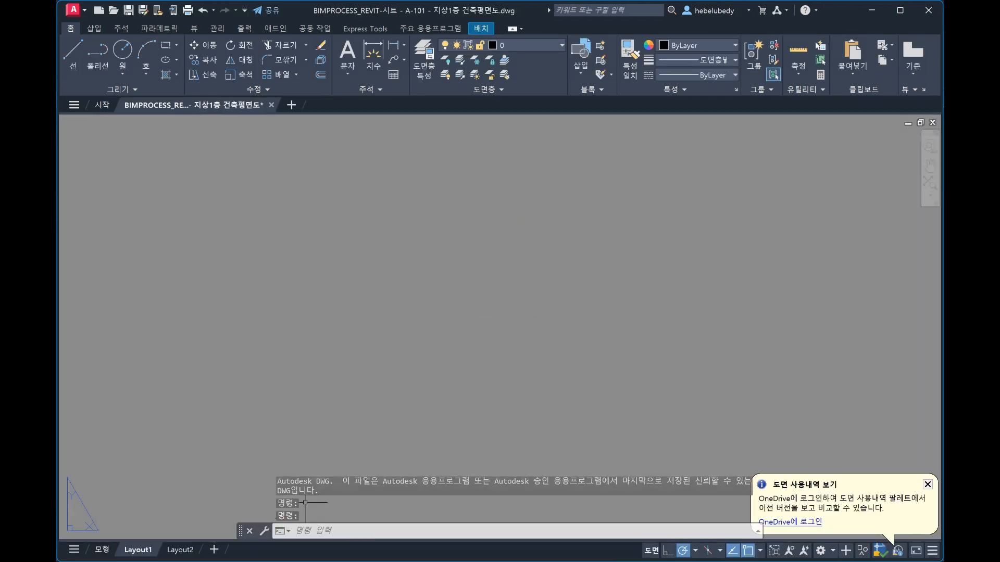
{"action": "left_click", "coordinate": [142, 552]}
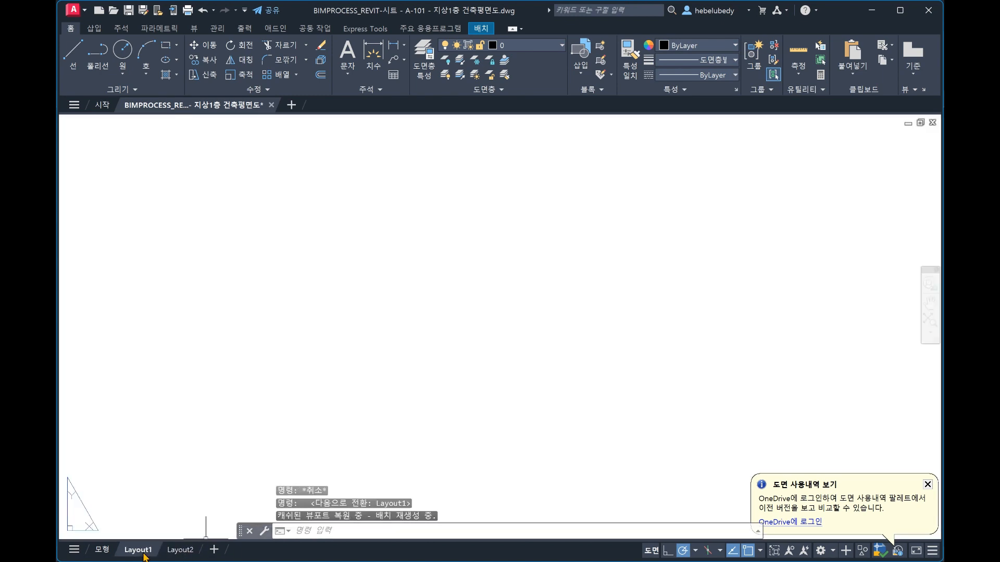
{"action": "middle_click", "coordinate": [342, 361]}
{"action": "middle_click", "coordinate": [342, 362]}
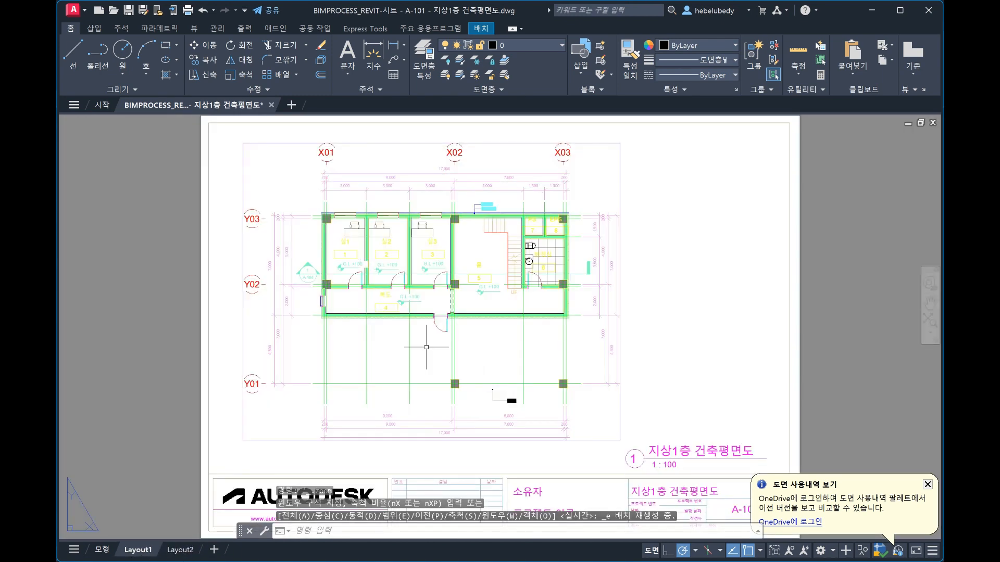
{"action": "scroll", "coordinate": [403, 326], "scroll_direction": "down", "scroll_amount": 4}
{"action": "left_click", "coordinate": [103, 550]}
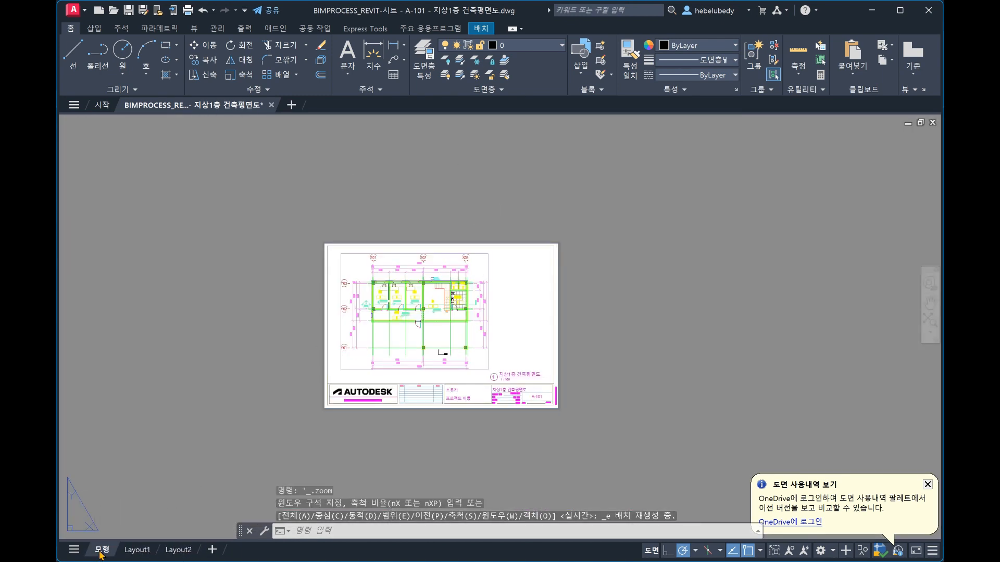
- Select the outer outline of the exterior wall's insulation in model space to check its layer
{"action": "scroll", "coordinate": [206, 214], "scroll_direction": "up", "scroll_amount": 10}
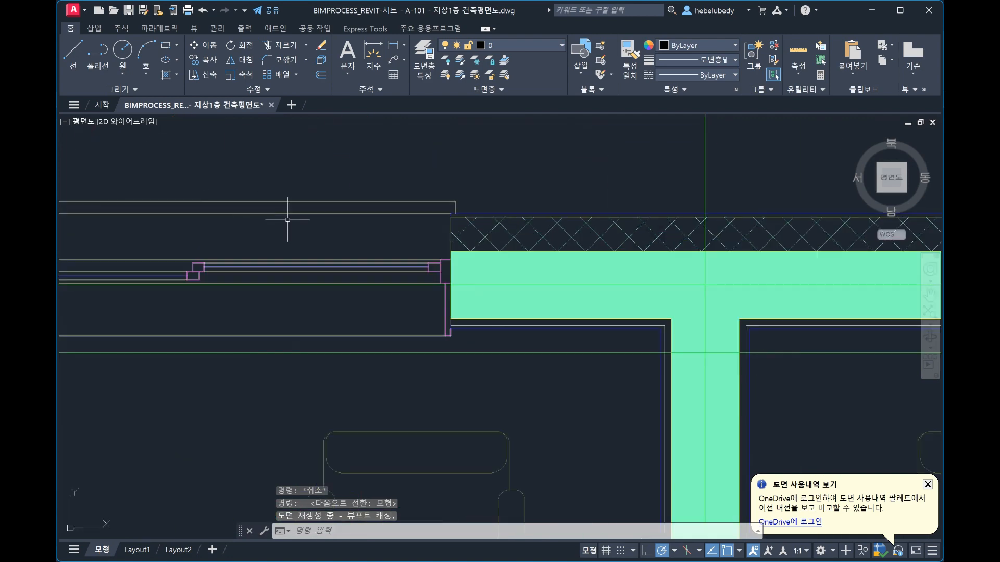
{"action": "scroll", "coordinate": [468, 243], "scroll_direction": "up", "scroll_amount": 4}
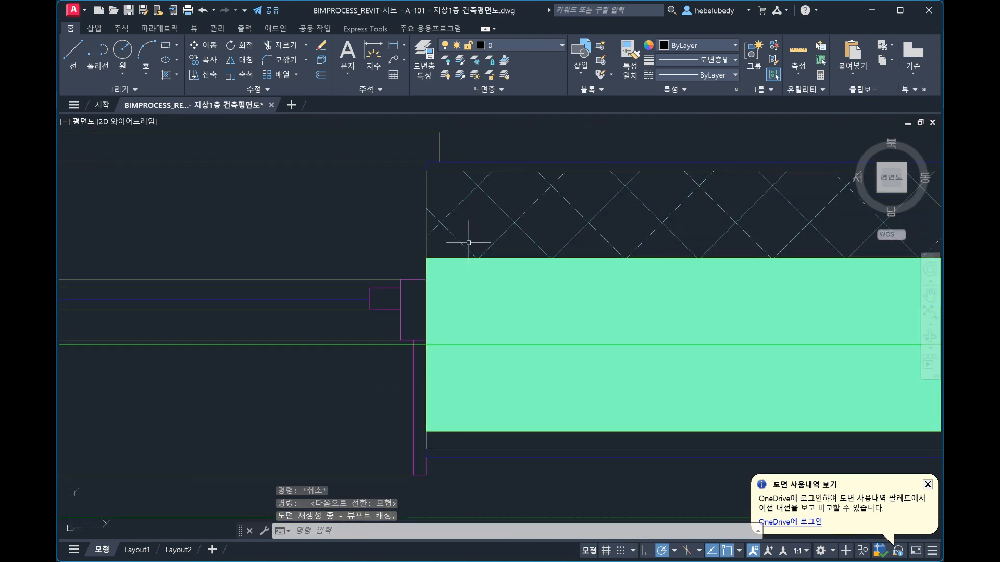
{"action": "left_click", "coordinate": [475, 171]}
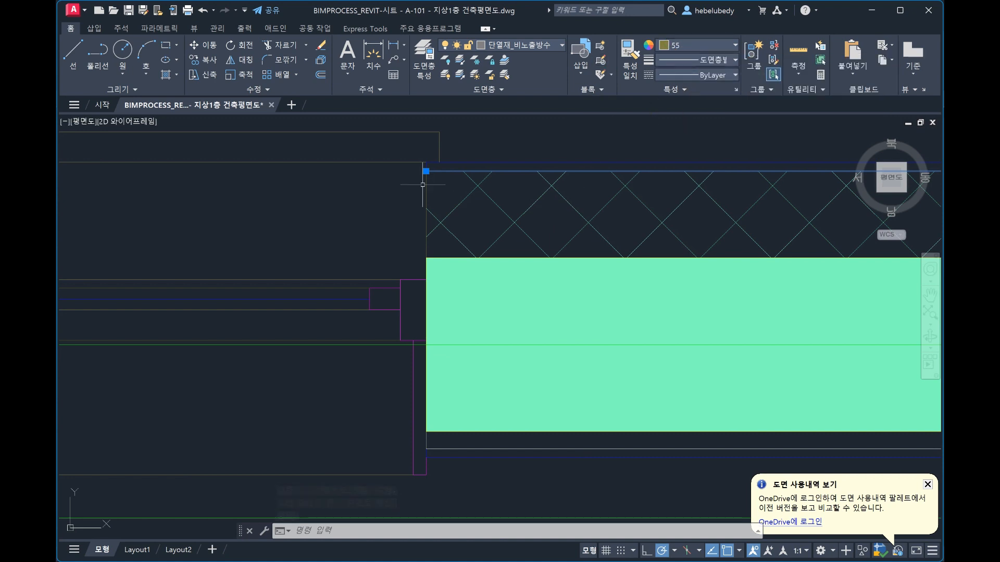
{"action": "scroll", "coordinate": [483, 148], "scroll_direction": "down", "scroll_amount": 5}
{"action": "scroll", "coordinate": [501, 185], "scroll_direction": "down", "scroll_amount": 2}
- Inspect the solid hatch of the interior wall between the rooms, clear the selection, and view the whole floor plan
{"action": "scroll", "coordinate": [502, 199], "scroll_direction": "up", "scroll_amount": 8}
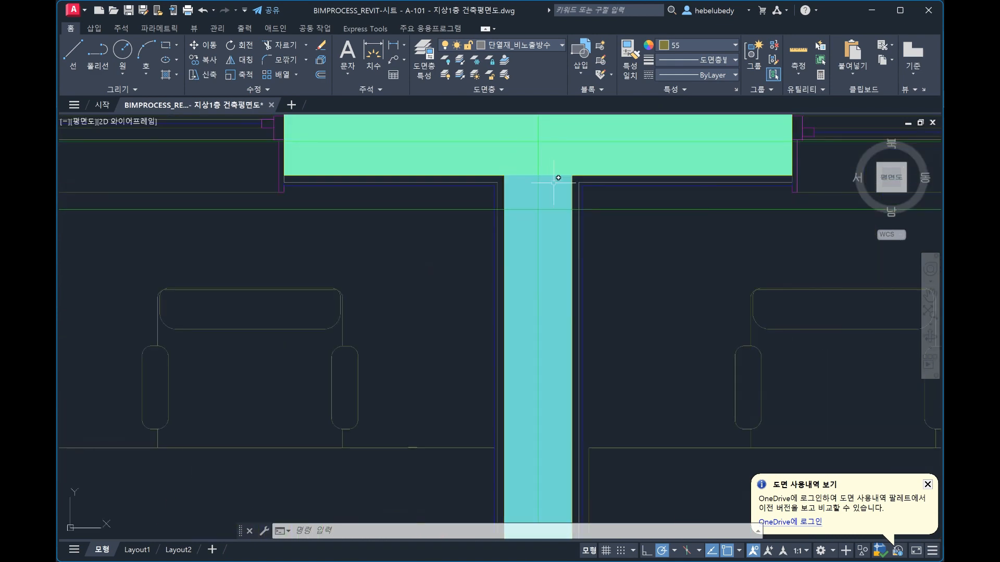
{"action": "left_click", "coordinate": [674, 326]}
{"action": "scroll", "coordinate": [642, 339], "scroll_direction": "down", "scroll_amount": 6}
{"action": "scroll", "coordinate": [606, 301], "scroll_direction": "up", "scroll_amount": 5}
{"action": "left_click", "coordinate": [563, 234]}
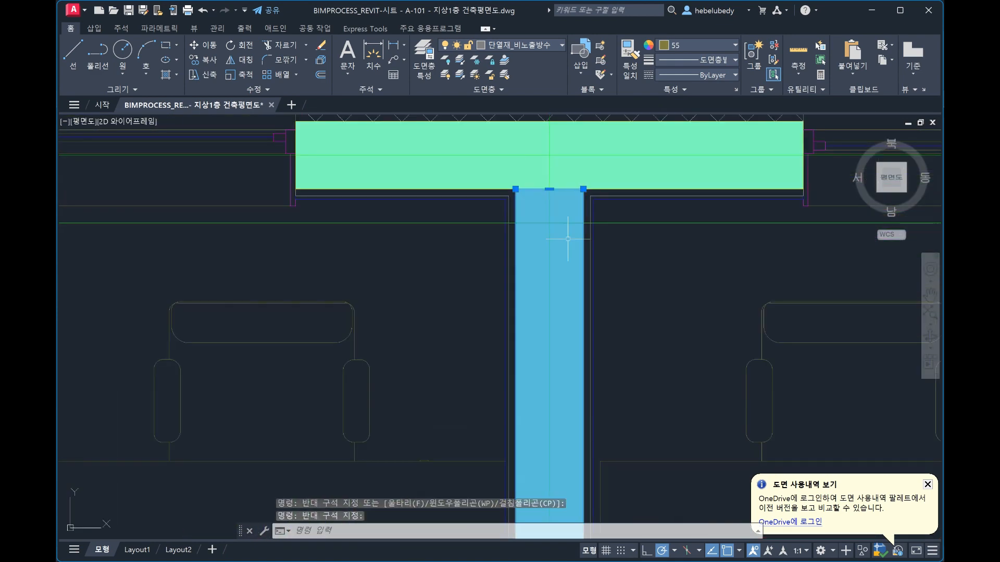
{"action": "key", "text": "Escape"}
{"action": "key", "text": "Escape"}
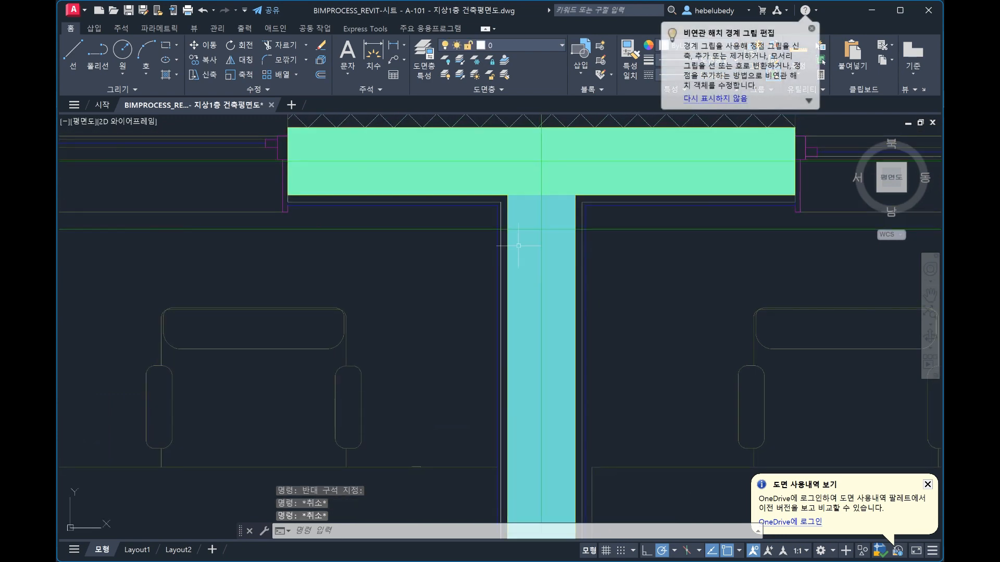
{"action": "scroll", "coordinate": [625, 254], "scroll_direction": "down", "scroll_amount": 8}
{"action": "middle_click_drag", "start_coordinate": [545, 300], "coordinate": [508, 309]}
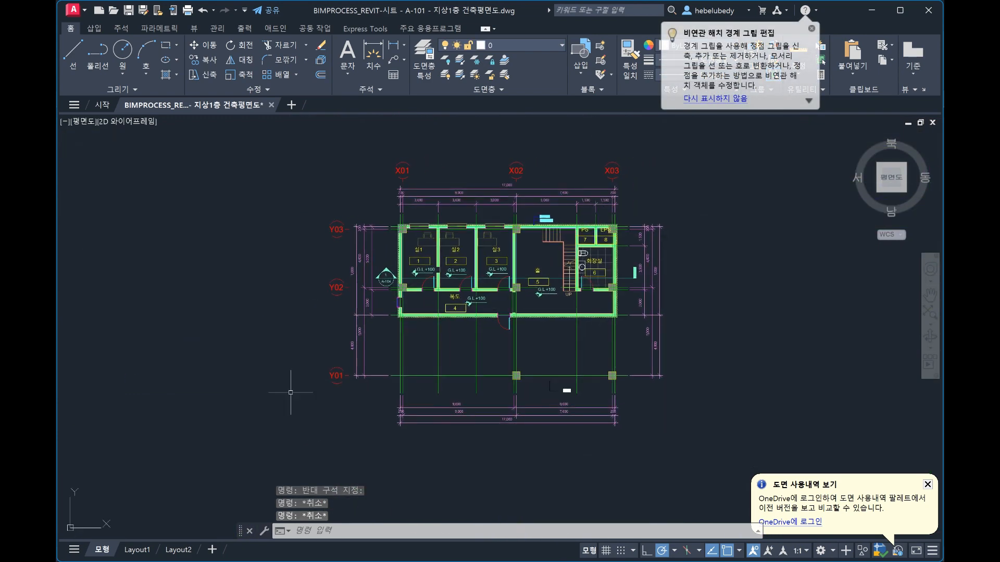
- Compare the Layout1 sheet with model space, select the whole floor plan in model space, and clear the selection
{"action": "left_click", "coordinate": [137, 549]}
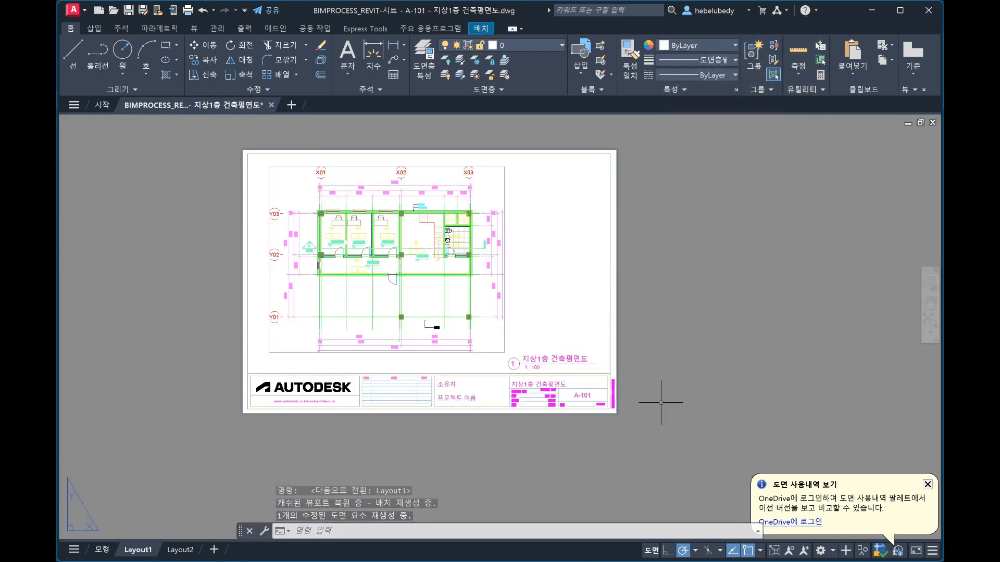
{"action": "left_click", "coordinate": [100, 550]}
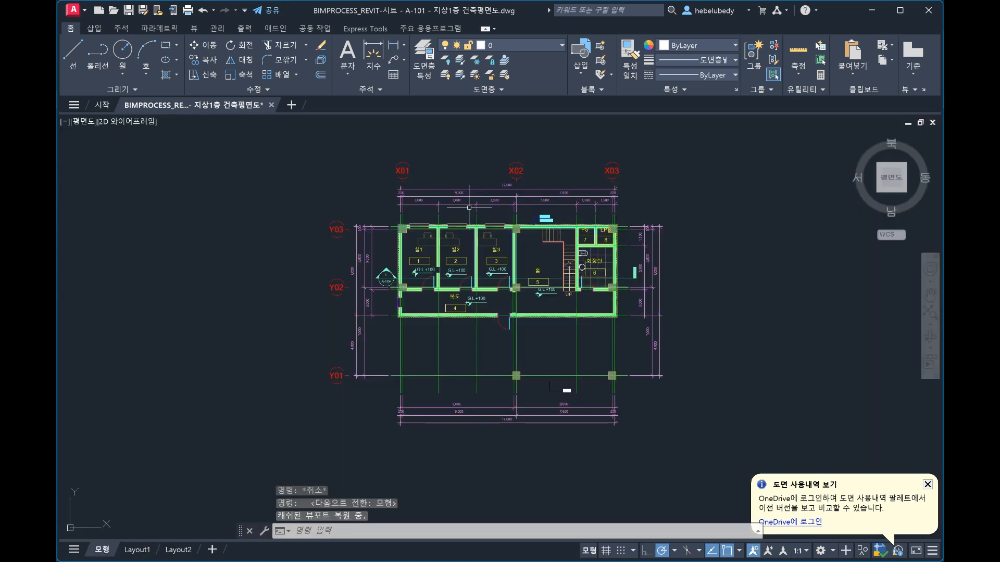
{"action": "scroll", "coordinate": [354, 218], "scroll_direction": "down", "scroll_amount": 3}
{"action": "left_click", "coordinate": [256, 176]}
{"action": "left_click", "coordinate": [501, 288]}
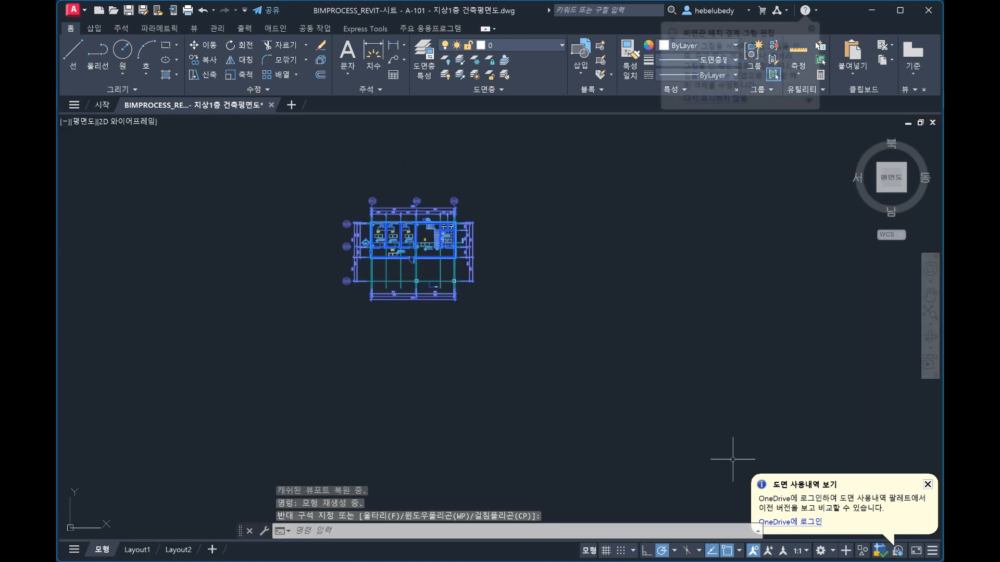
{"action": "left_click", "coordinate": [565, 332]}
{"action": "key", "text": "Escape"}
{"action": "key", "text": "Escape"}
{"action": "key", "text": "Escape"}
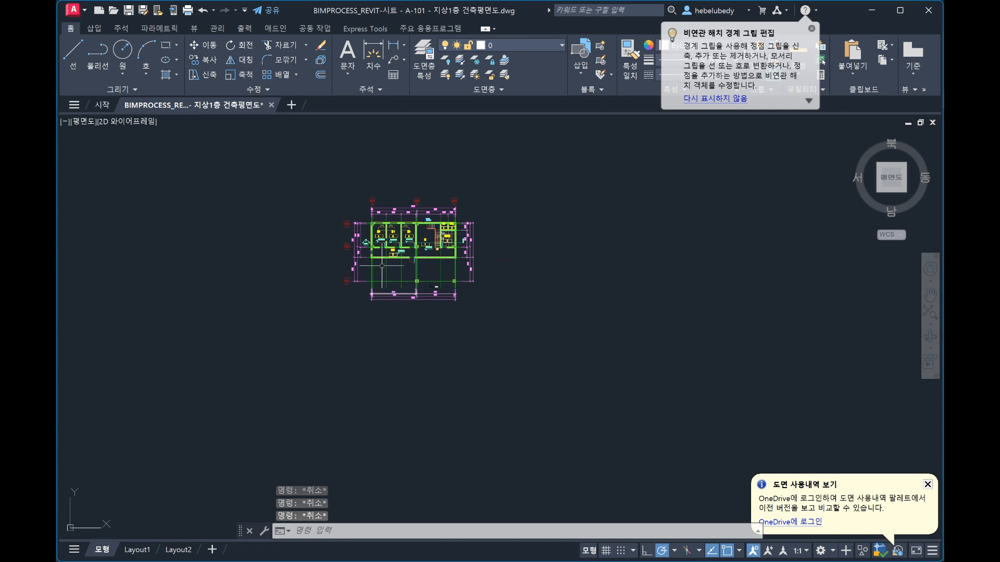
- Examine the floor plan in model space by selecting across its full extent again, leaving nothing selected
{"action": "scroll", "coordinate": [396, 280], "scroll_direction": "up", "scroll_amount": 4}
{"action": "scroll", "coordinate": [375, 254], "scroll_direction": "down", "scroll_amount": 2}
{"action": "middle_click_drag", "start_coordinate": [351, 271], "coordinate": [352, 286]}
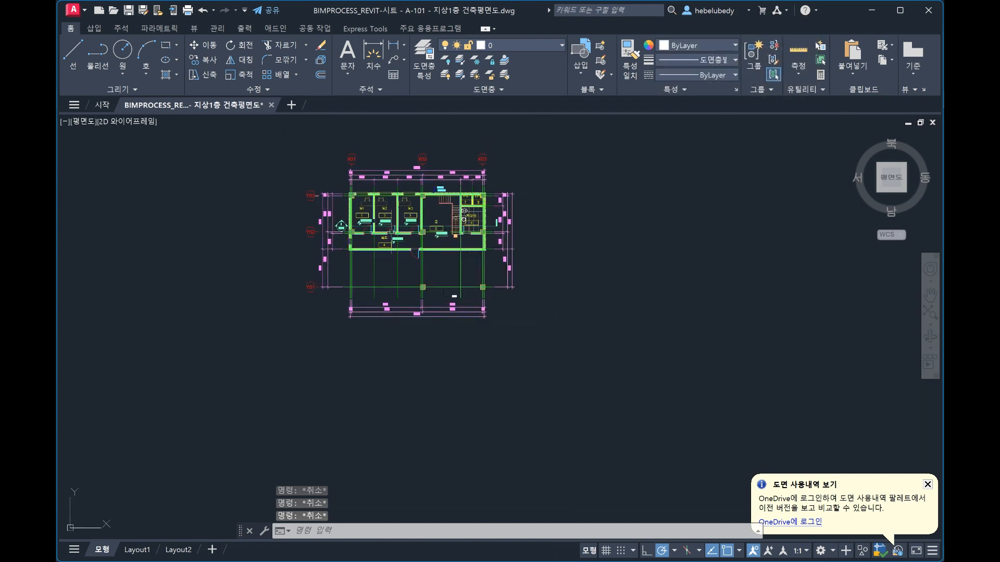
{"action": "scroll", "coordinate": [410, 224], "scroll_direction": "down", "scroll_amount": 2}
{"action": "left_click", "coordinate": [274, 141]}
{"action": "left_click", "coordinate": [570, 375]}
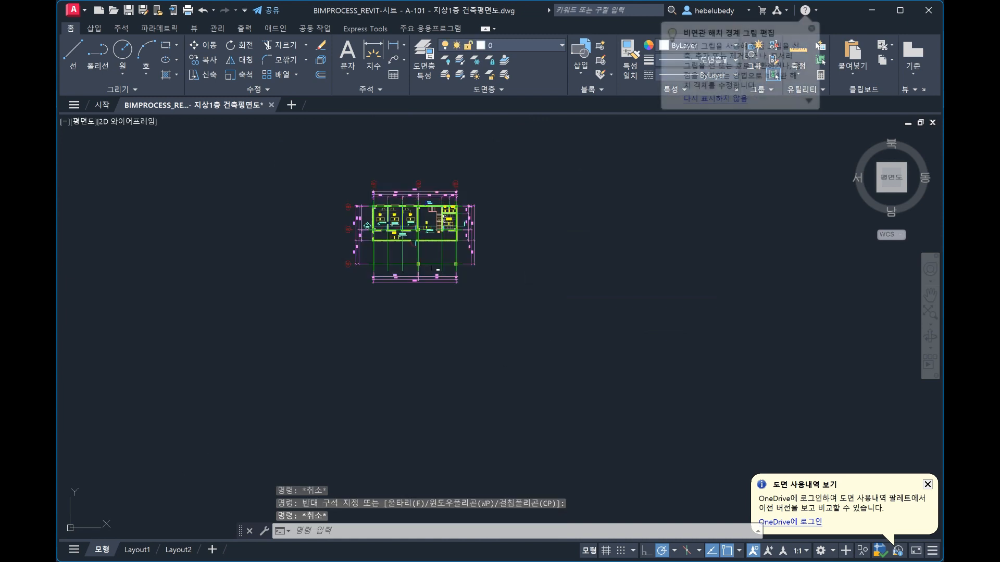
{"action": "key", "text": "Escape"}
{"action": "key", "text": "Escape"}
- Copy all objects of the Layout1 sheet, including the title block and viewport frame, to the clipboard
{"action": "left_click", "coordinate": [137, 549]}
{"action": "scroll", "coordinate": [455, 318], "scroll_direction": "down", "scroll_amount": 2}
{"action": "left_click", "coordinate": [279, 165]}
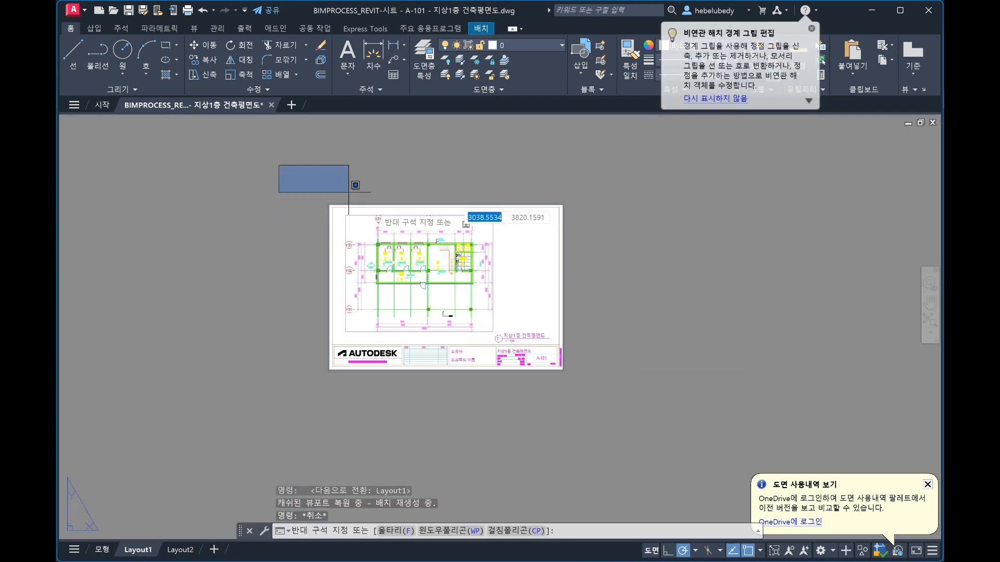
{"action": "left_click", "coordinate": [632, 441]}
{"action": "left_click", "coordinate": [284, 173]}
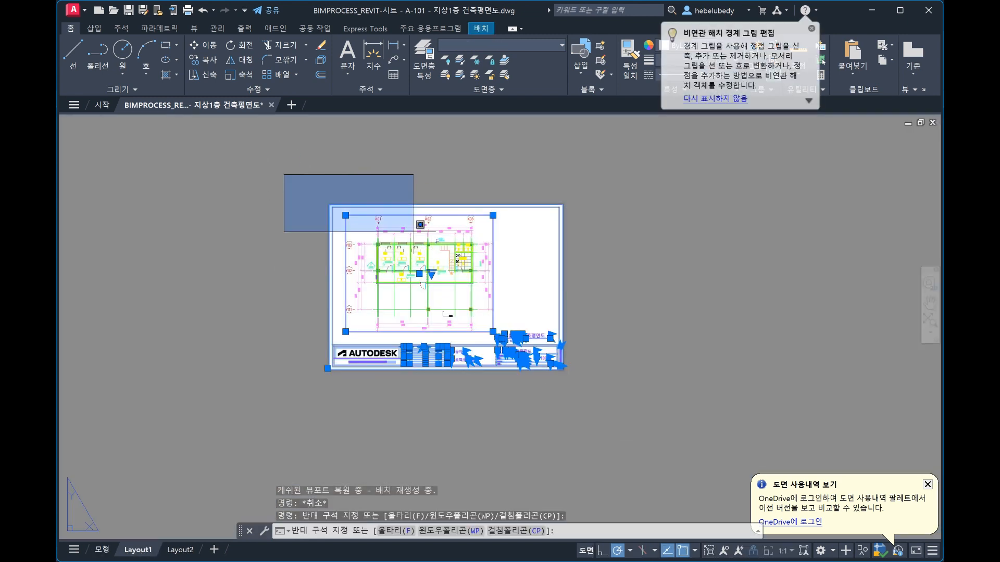
{"action": "left_click", "coordinate": [645, 441]}
{"action": "key", "text": "ctrl+c"}
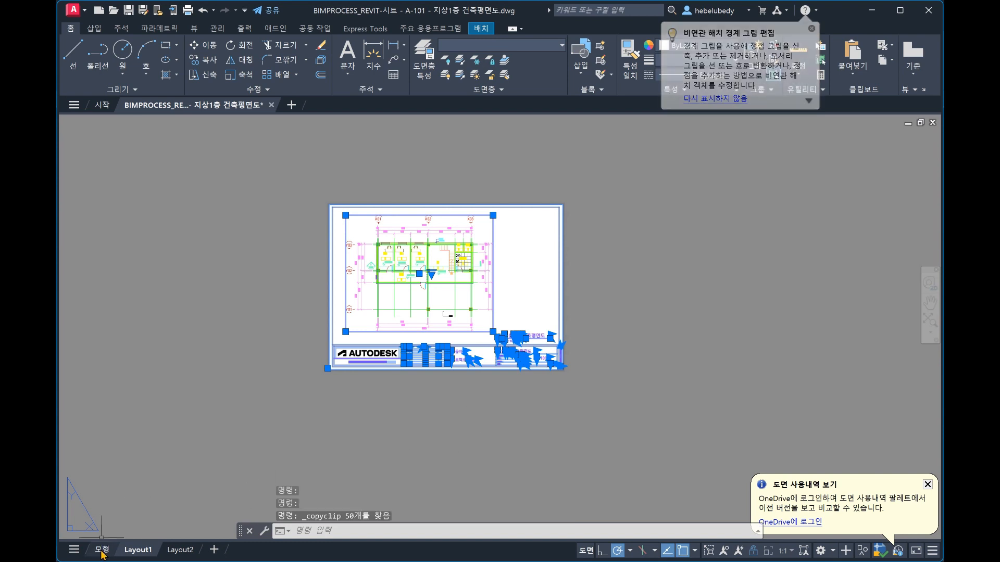
- Paste the copied sheet objects into model space beside the floor plan and zoom in on them
{"action": "left_click", "coordinate": [102, 550]}
{"action": "key", "text": "ctrl+v"}
{"action": "left_click", "coordinate": [562, 281]}
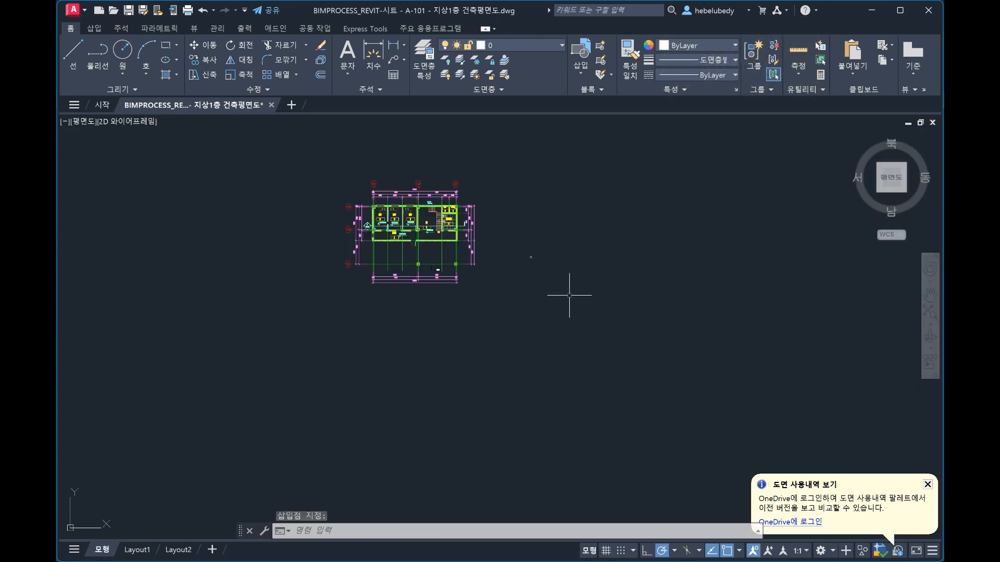
{"action": "scroll", "coordinate": [570, 266], "scroll_direction": "up", "scroll_amount": 6}
{"action": "scroll", "coordinate": [496, 291], "scroll_direction": "up", "scroll_amount": 10}
{"action": "key", "text": "Escape"}
{"action": "key", "text": "Escape"}
{"action": "key", "text": "Escape"}
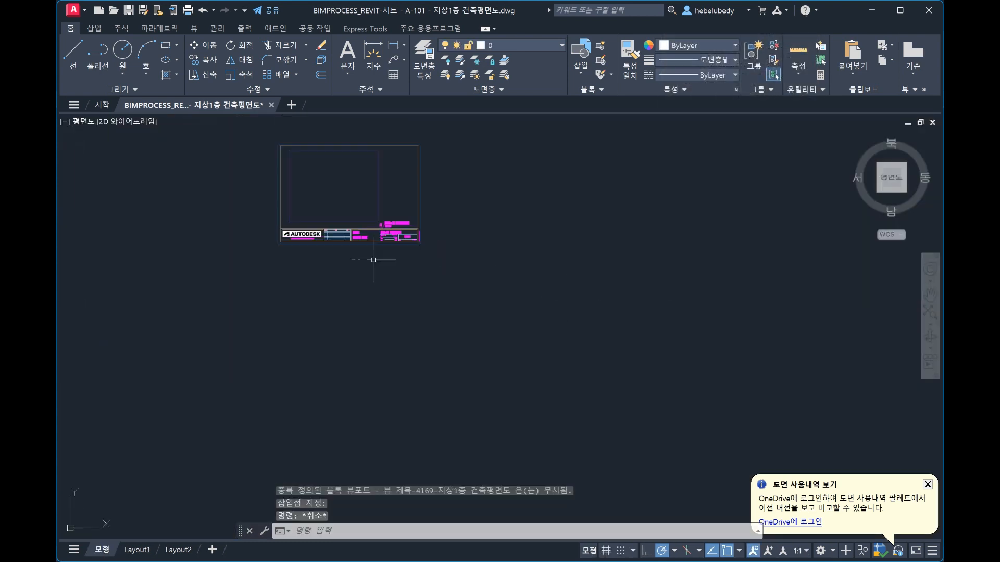
- Scale the pasted sheet objects by a factor of 100 from the sheet border's lower-left corner
{"action": "scroll", "coordinate": [549, 327], "scroll_direction": "down", "scroll_amount": 8}
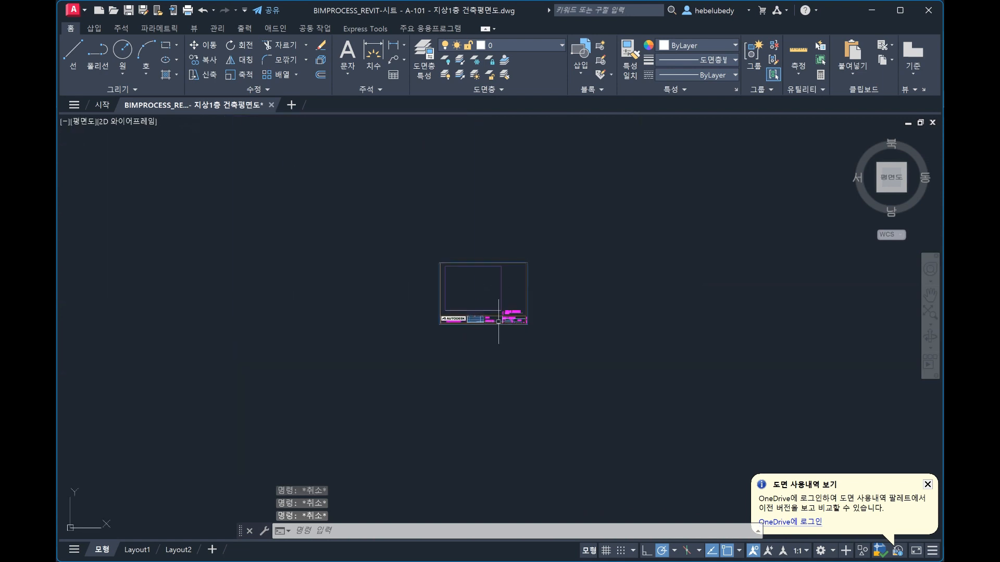
{"action": "left_click", "coordinate": [367, 234]}
{"action": "left_click", "coordinate": [620, 397]}
{"action": "middle_click_drag", "start_coordinate": [444, 259], "coordinate": [437, 269]}
{"action": "type", "text": "sc"}
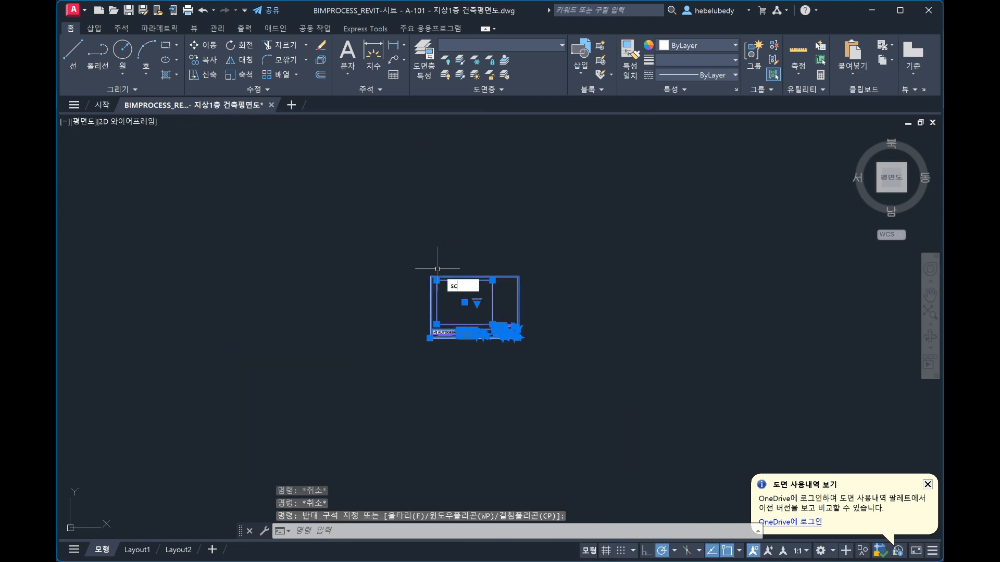
{"action": "key", "text": "Return"}
{"action": "scroll", "coordinate": [435, 328], "scroll_direction": "up", "scroll_amount": 6}
{"action": "left_click", "coordinate": [440, 310]}
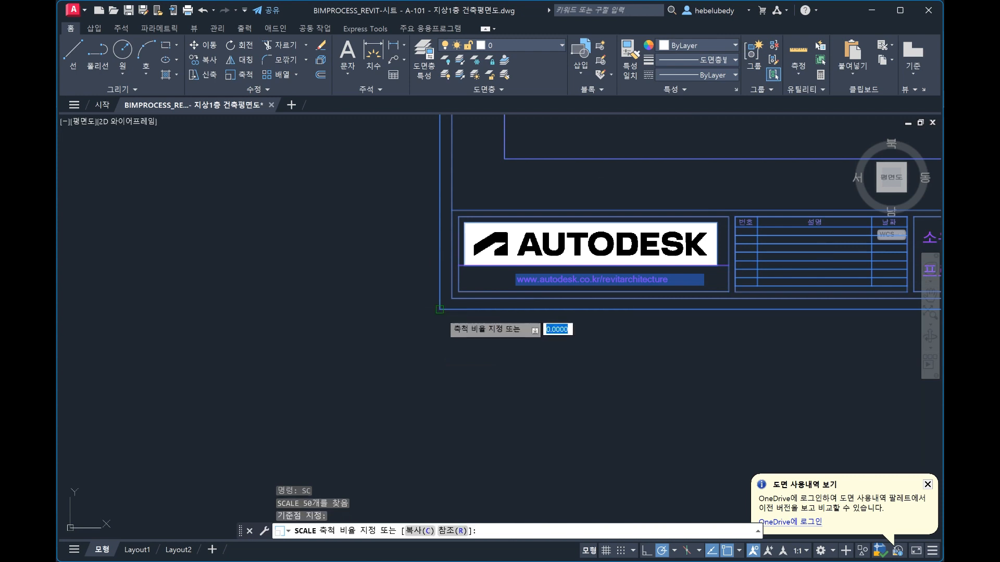
{"action": "type", "text": "100"}
{"action": "key", "text": "Return"}
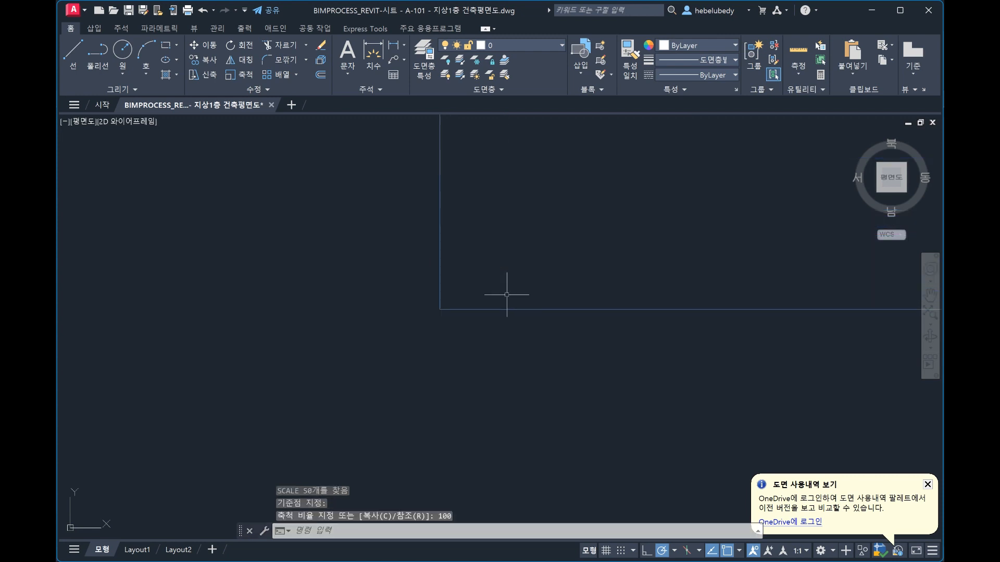
- Move the enlarged sheet border and title block over the floor plan so the viewport frame surrounds the drawing
{"action": "scroll", "coordinate": [508, 290], "scroll_direction": "down", "scroll_amount": 15}
{"action": "middle_click_drag", "start_coordinate": [508, 291], "coordinate": [497, 344]}
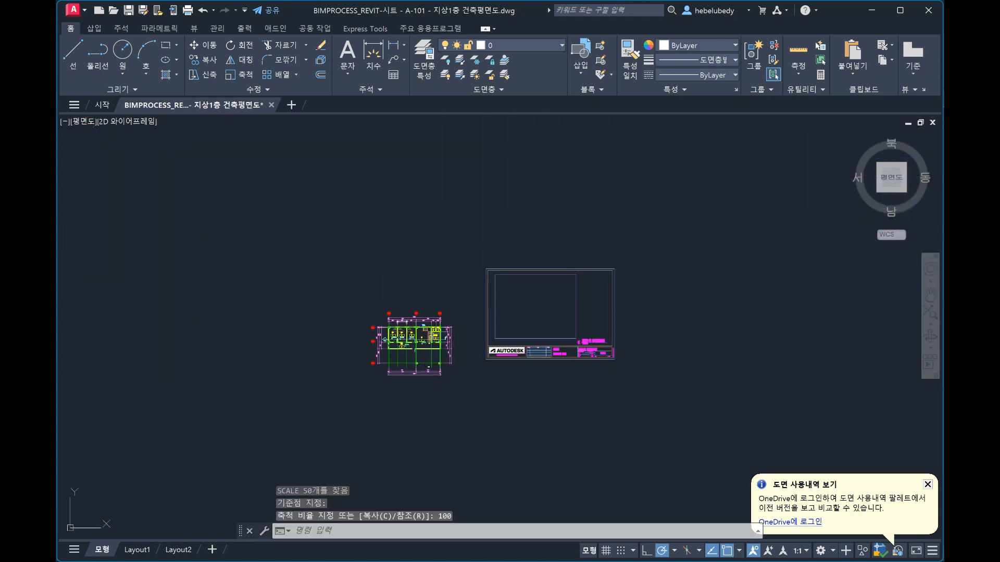
{"action": "key", "text": "Escape"}
{"action": "left_click", "coordinate": [346, 286]}
{"action": "key", "text": "Escape"}
{"action": "key", "text": "Escape"}
{"action": "left_click", "coordinate": [476, 241]}
{"action": "left_click", "coordinate": [672, 406]}
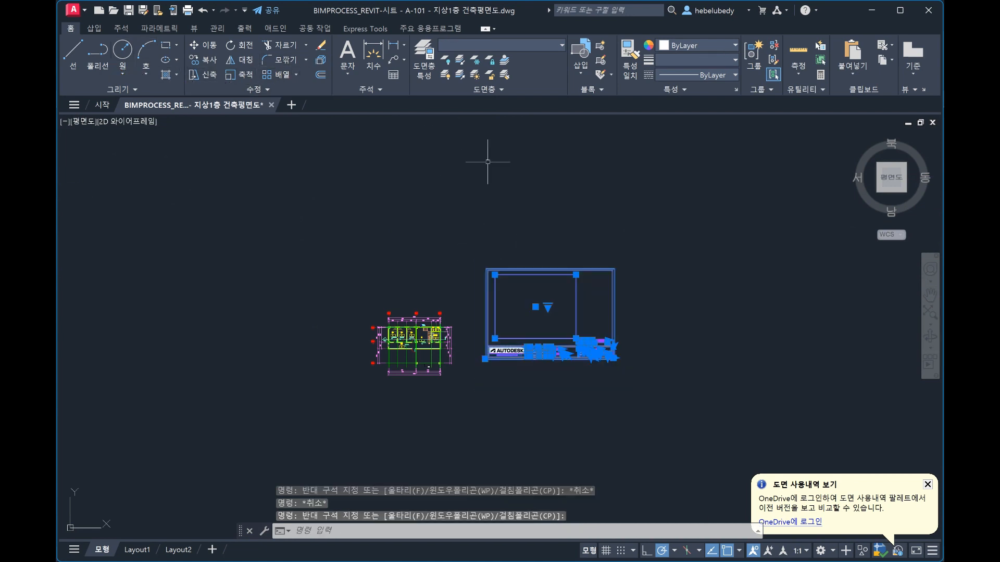
{"action": "type", "text": "m"}
{"action": "key", "text": "Return"}
{"action": "left_click", "coordinate": [530, 313]}
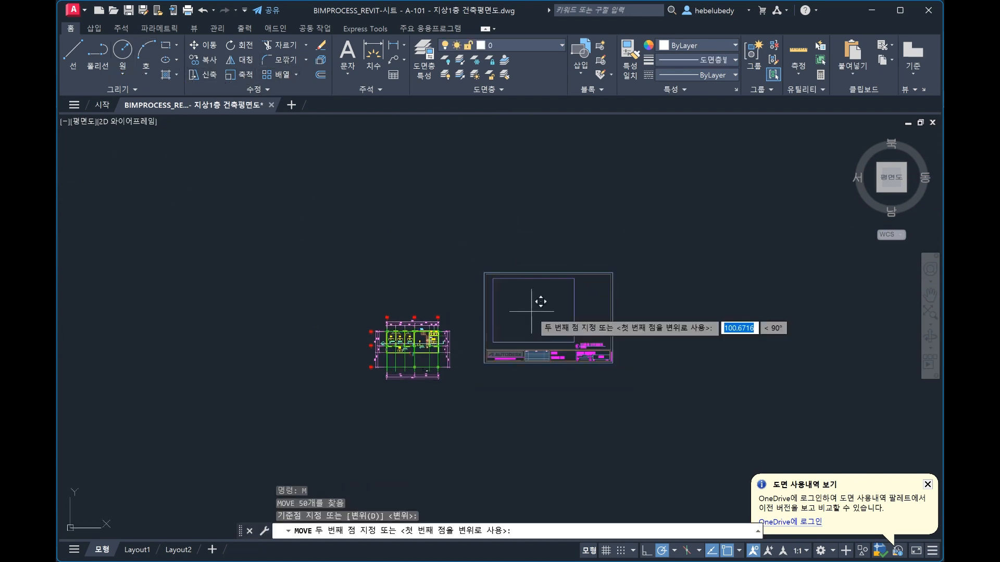
{"action": "key", "text": "Escape"}
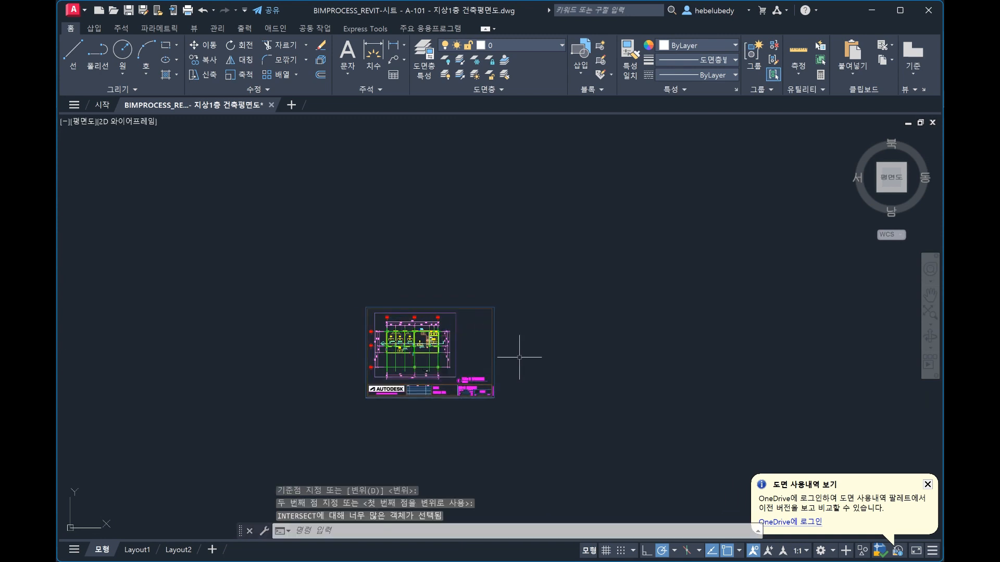
- Erase the viewport frame around the floor plan, and undo the deletion
{"action": "scroll", "coordinate": [442, 343], "scroll_direction": "up", "scroll_amount": 4}
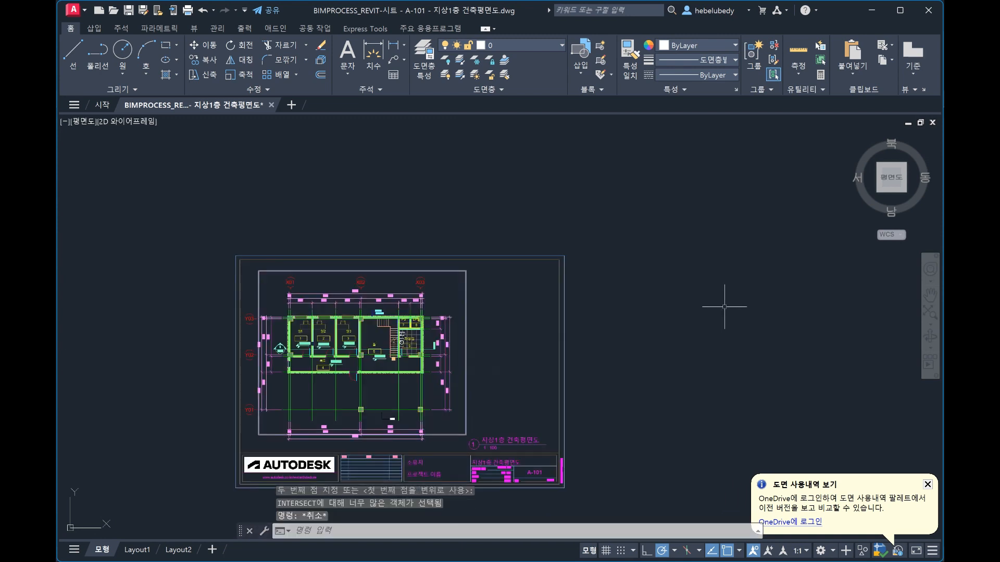
{"action": "left_click", "coordinate": [430, 291]}
{"action": "left_click", "coordinate": [423, 267]}
{"action": "key", "text": "Delete"}
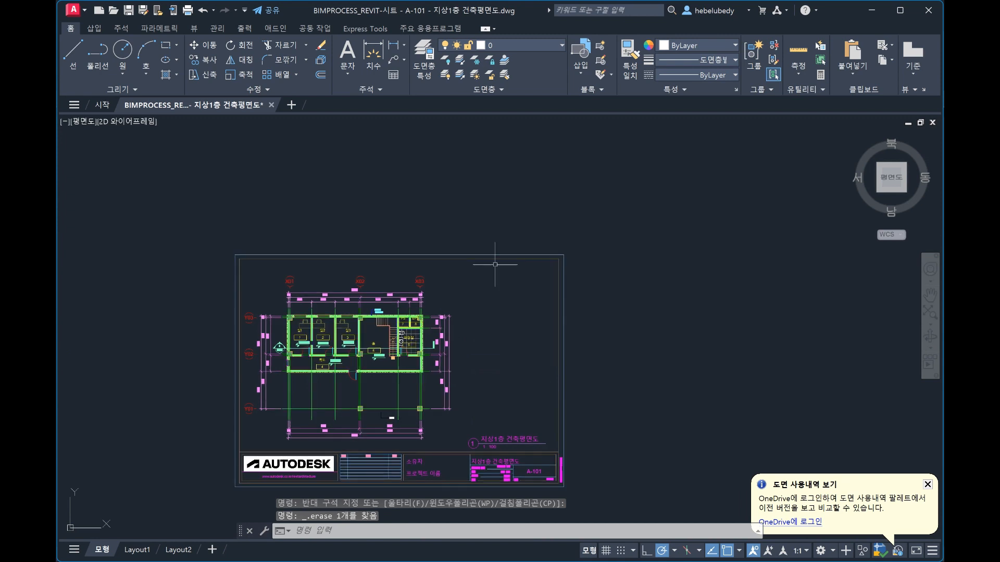
{"action": "middle_click_drag", "start_coordinate": [534, 289], "coordinate": [572, 210]}
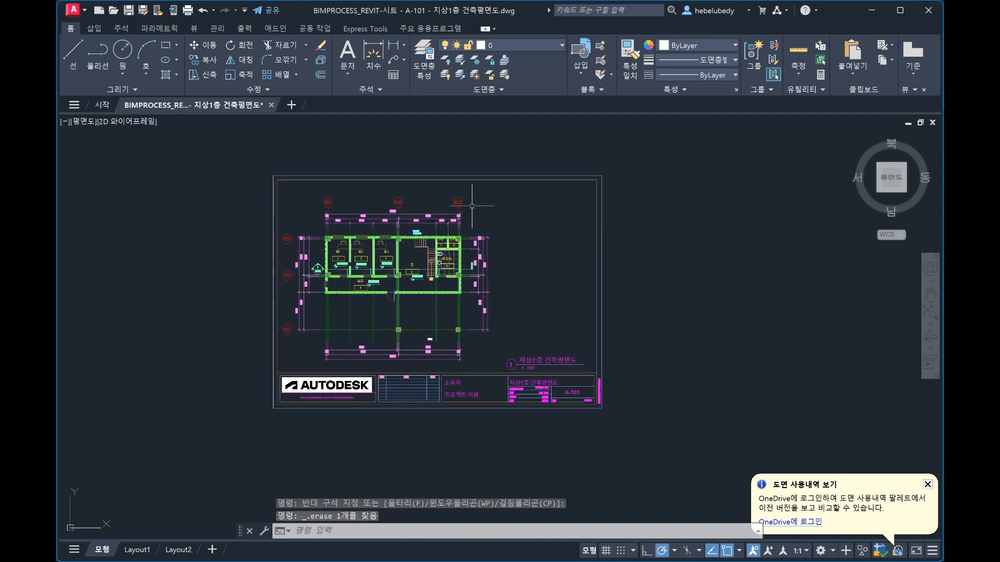
{"action": "key", "text": "ctrl+z"}
{"action": "key", "text": "ctrl+z"}
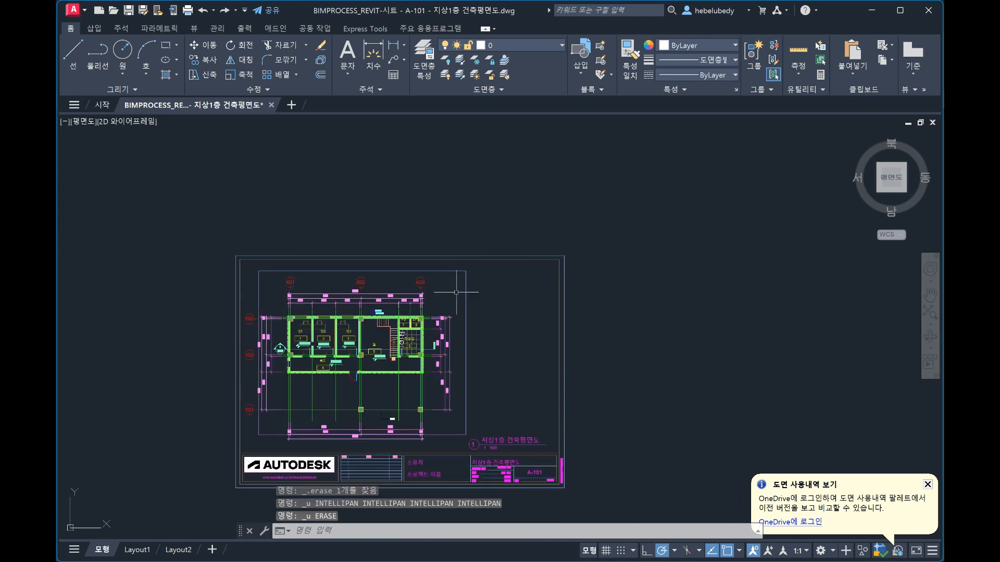
- Select the viewport frame around the floor plan and look up its layer in the layer list
{"action": "scroll", "coordinate": [508, 284], "scroll_direction": "up", "scroll_amount": 5}
{"action": "left_click", "coordinate": [495, 261]}
{"action": "left_click", "coordinate": [428, 278]}
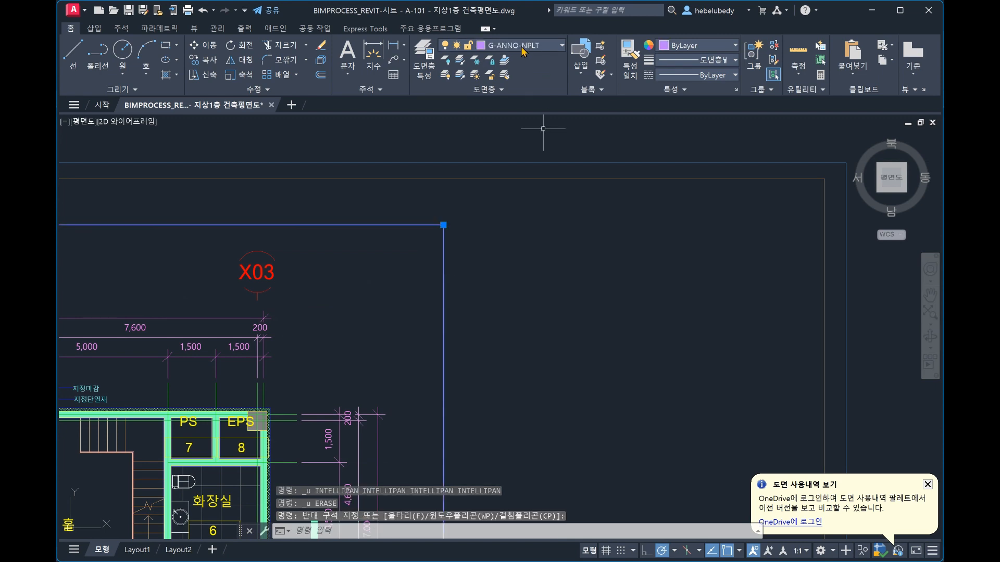
{"action": "left_click", "coordinate": [538, 47]}
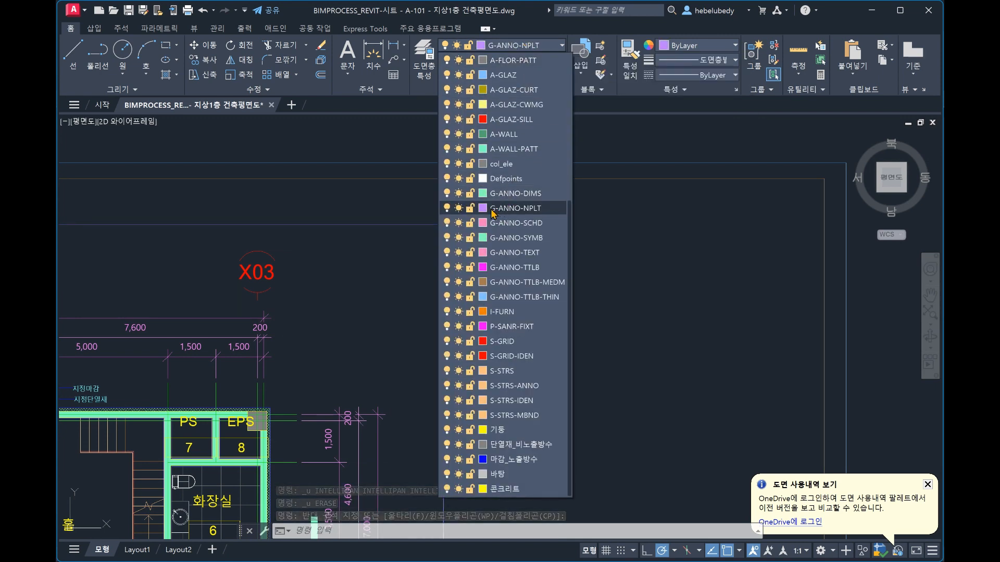
{"action": "key", "text": "Escape"}
{"action": "key", "text": "Escape"}
- Review the assembled sheet in model space, and switch to File Explorer showing the DWG folder
{"action": "middle_click", "coordinate": [465, 240]}
{"action": "middle_click", "coordinate": [465, 241]}
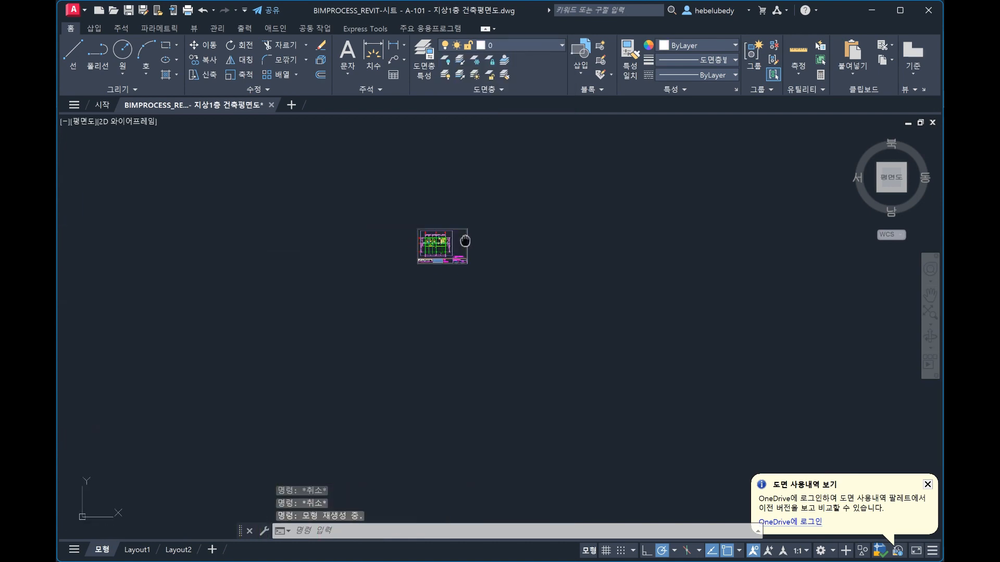
{"action": "scroll", "coordinate": [465, 240], "scroll_direction": "up", "scroll_amount": 8}
{"action": "left_click", "coordinate": [817, 265]}
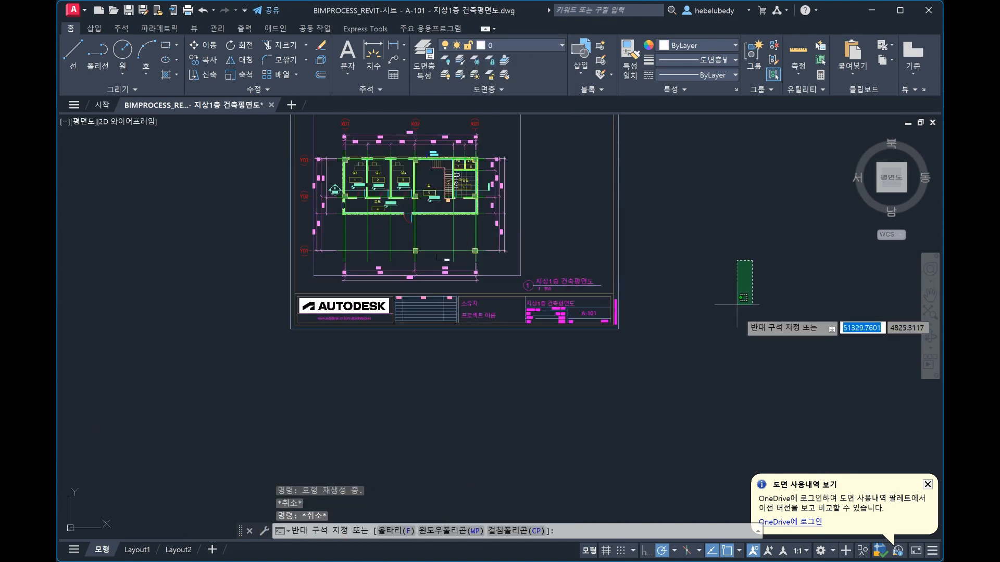
{"action": "key", "text": "Escape"}
{"action": "key", "text": "Escape"}
{"action": "key", "text": "alt+Tab"}
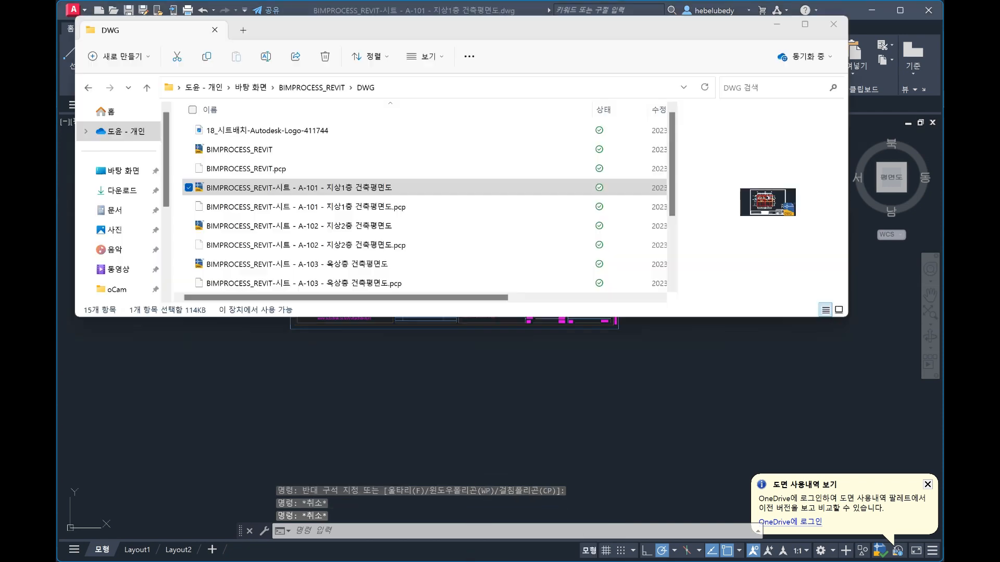
- Switch to Revit and start a DWG export of the 건축허가 sheets using the CNV_기본설정 setup
{"action": "left_click", "coordinate": [488, 435]}
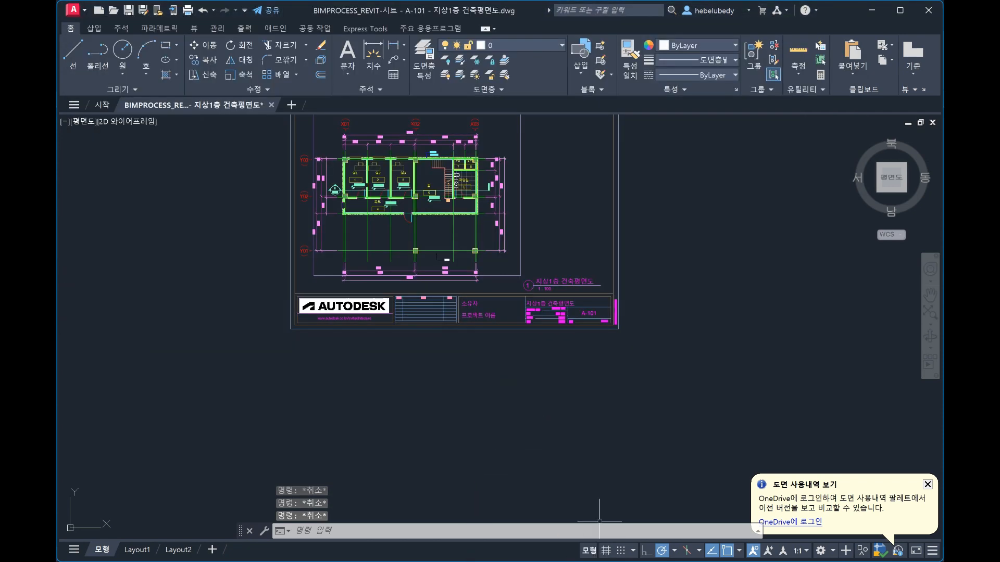
{"action": "key", "text": "alt+Tab"}
{"action": "left_click", "coordinate": [70, 25]}
{"action": "key", "text": "Escape"}
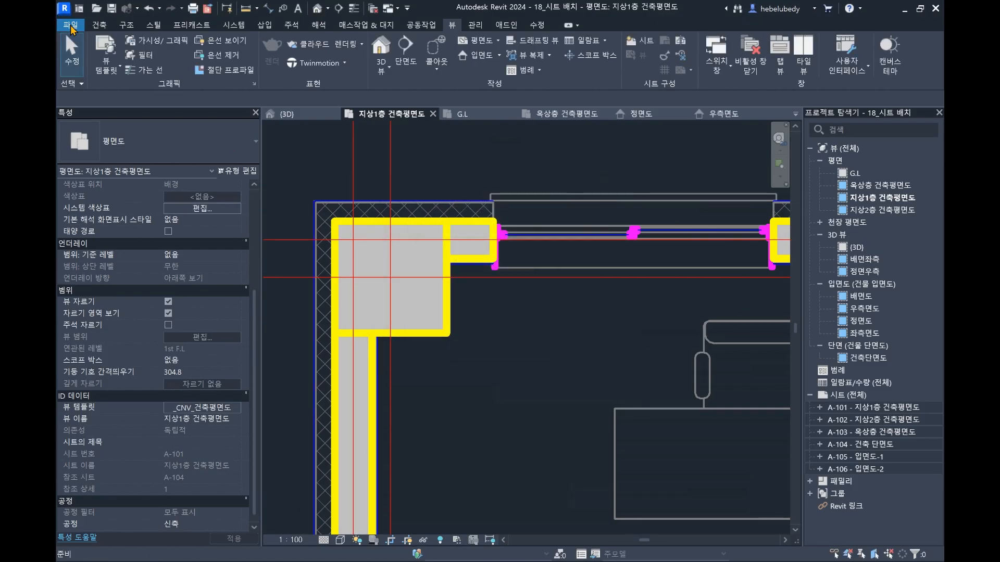
{"action": "left_click", "coordinate": [69, 24]}
{"action": "mouse_move", "coordinate": [125, 228]}
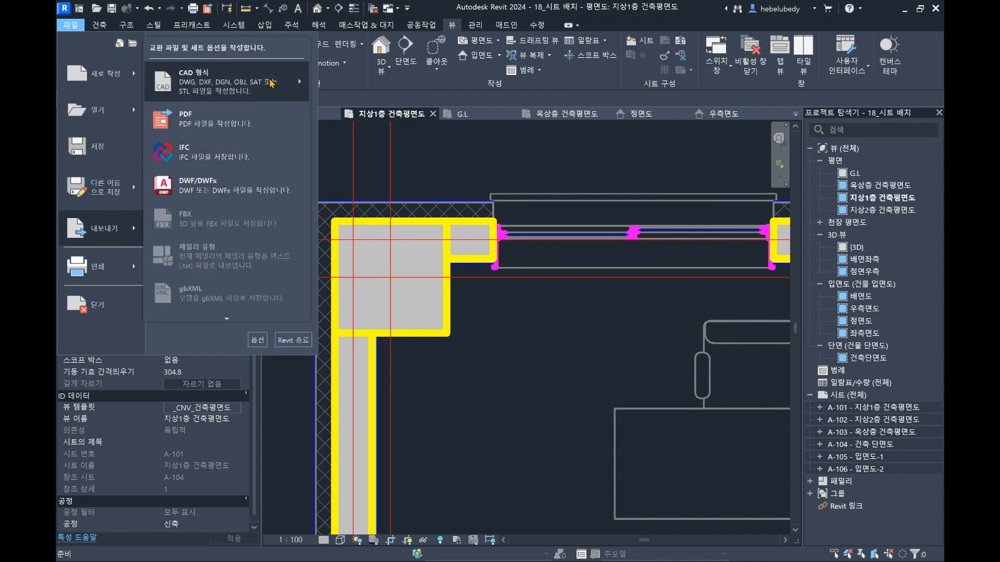
{"action": "mouse_move", "coordinate": [270, 79]}
{"action": "left_click", "coordinate": [322, 76]}
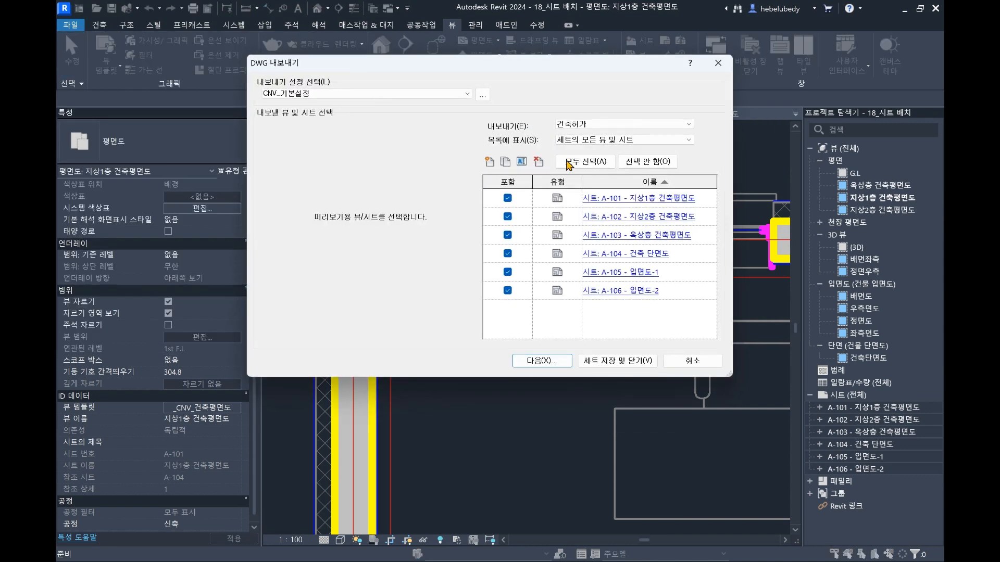
- Set the CNV_기본설정 color export option to 객체 스타일에 지정됨 (트루 컬러 - RGB 값) and accept the setup
{"action": "left_click", "coordinate": [483, 95]}
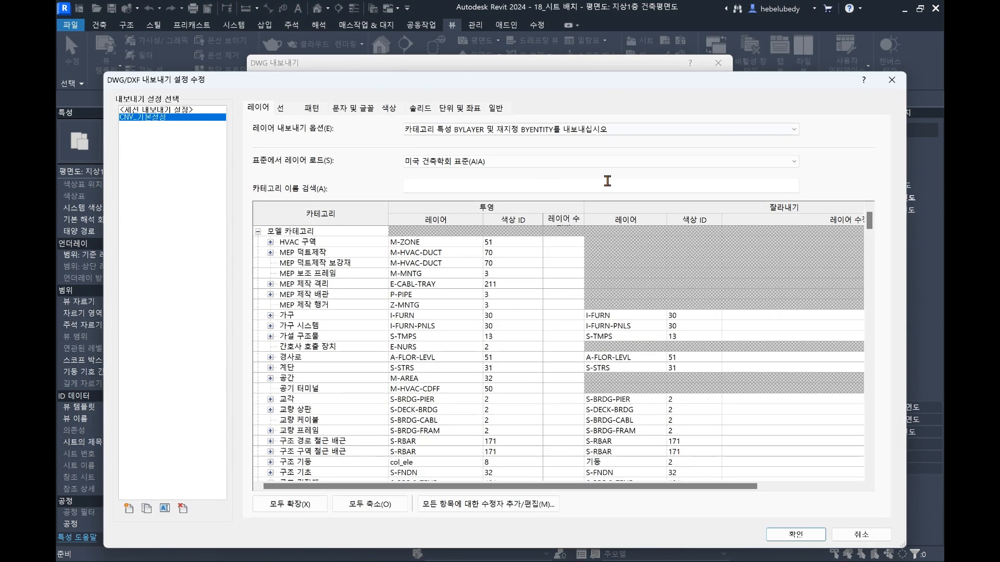
{"action": "left_click", "coordinate": [511, 130]}
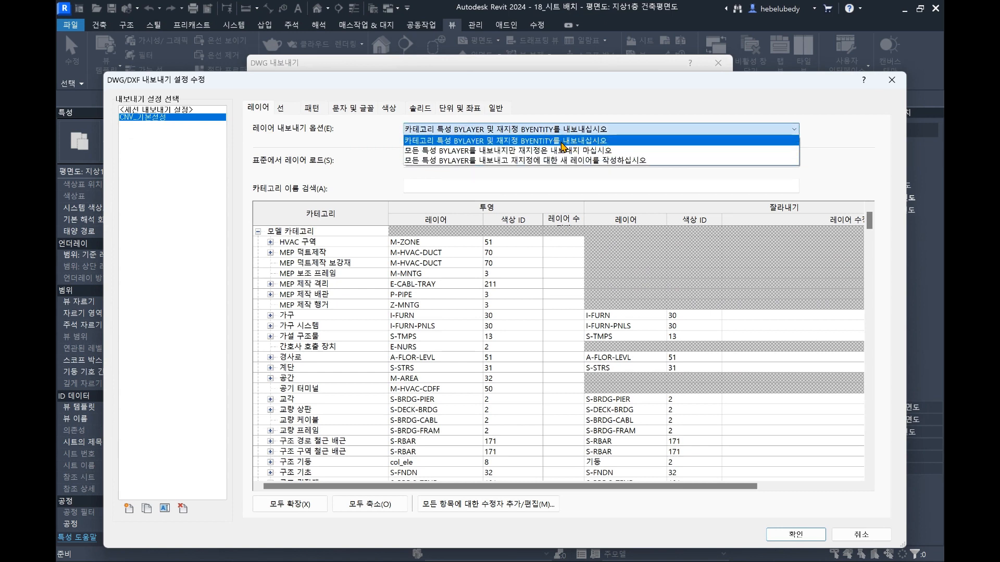
{"action": "left_click", "coordinate": [353, 107]}
{"action": "left_click", "coordinate": [388, 108]}
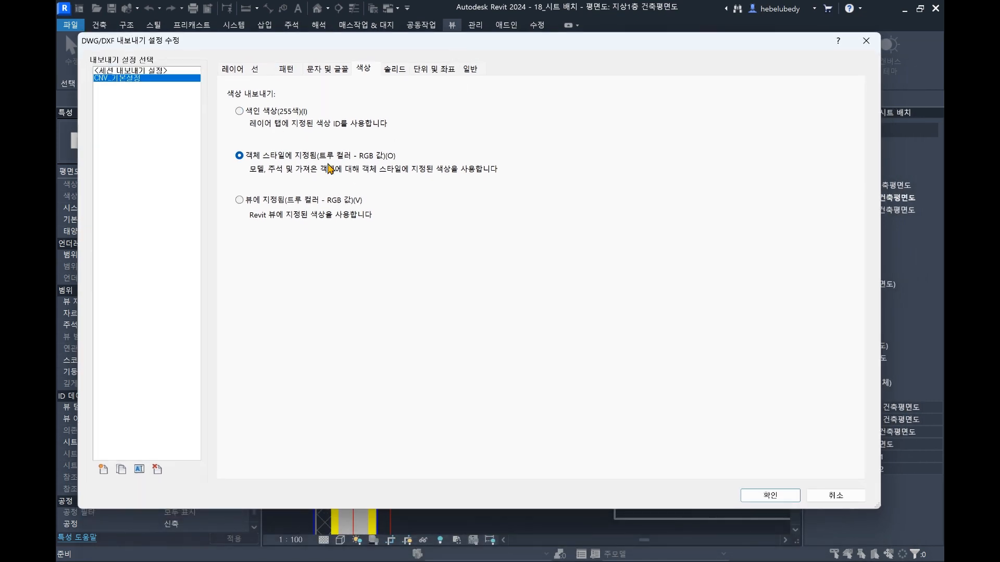
{"action": "left_click", "coordinate": [769, 495]}
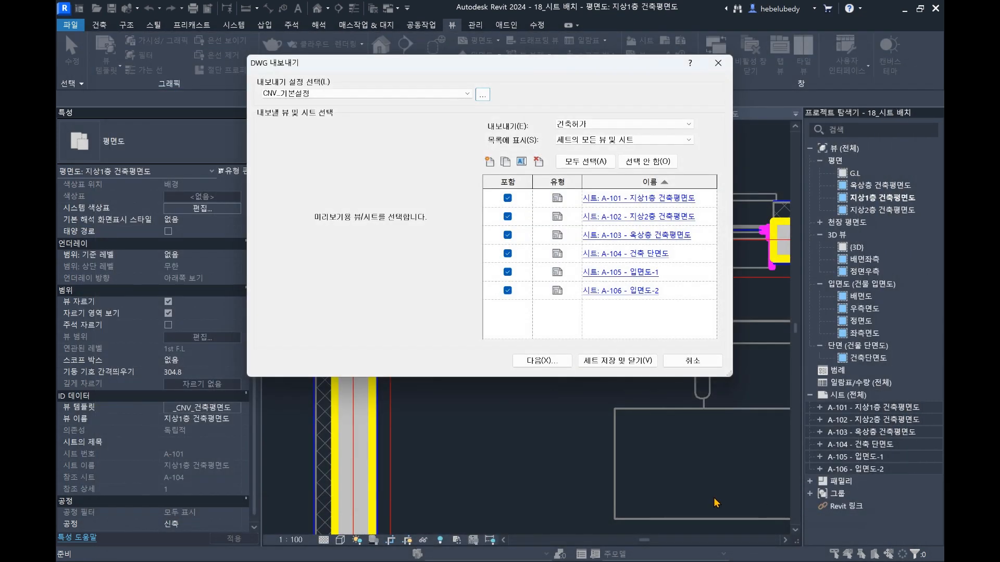
- Export the sheets as AutoCAD 2018 DWG files with the prefix test1 into a new test1 folder inside the DWG folder
{"action": "left_click", "coordinate": [543, 362]}
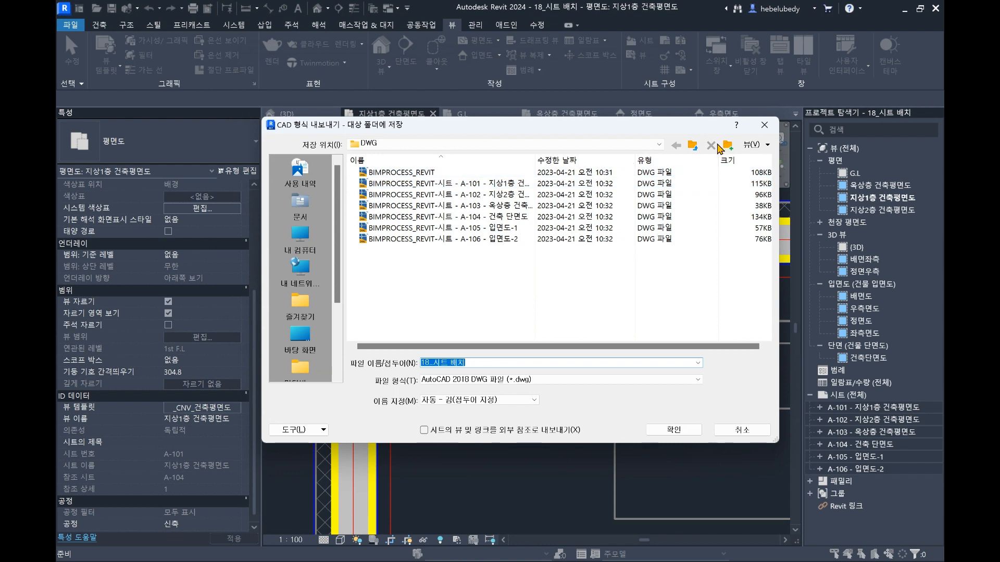
{"action": "left_click", "coordinate": [728, 145]}
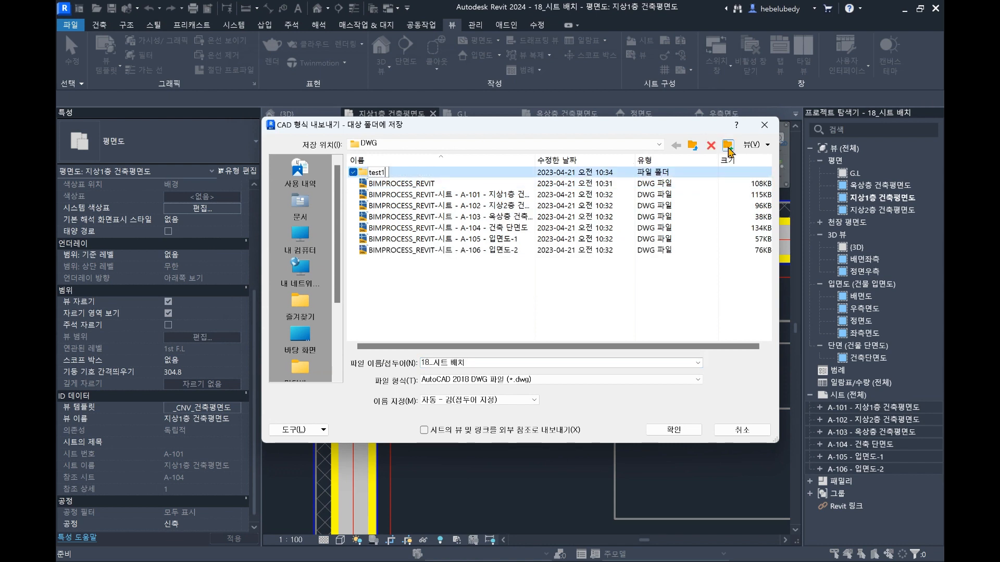
{"action": "double_click", "coordinate": [420, 175]}
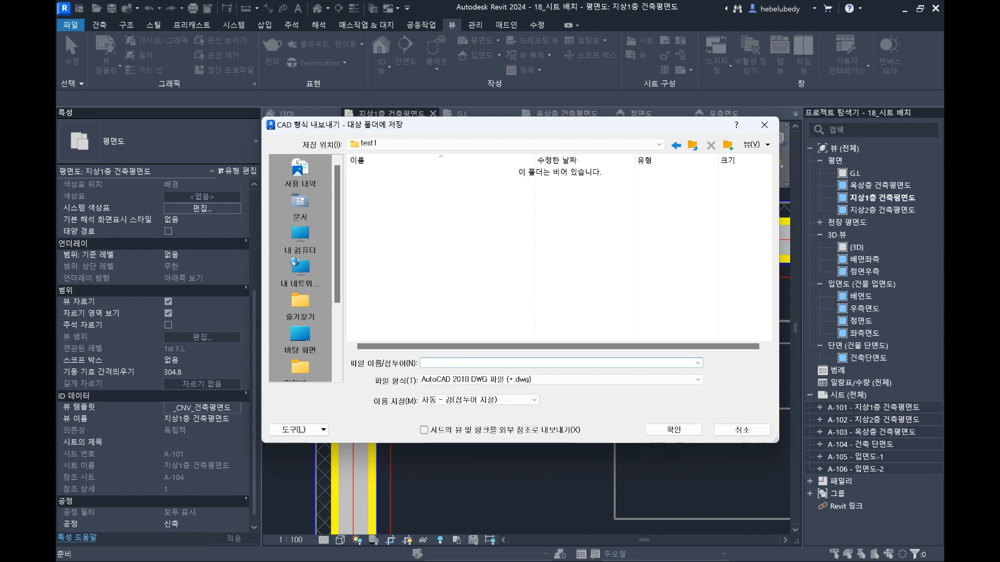
{"action": "key", "text": "BackSpace"}
{"action": "type", "text": "test1"}
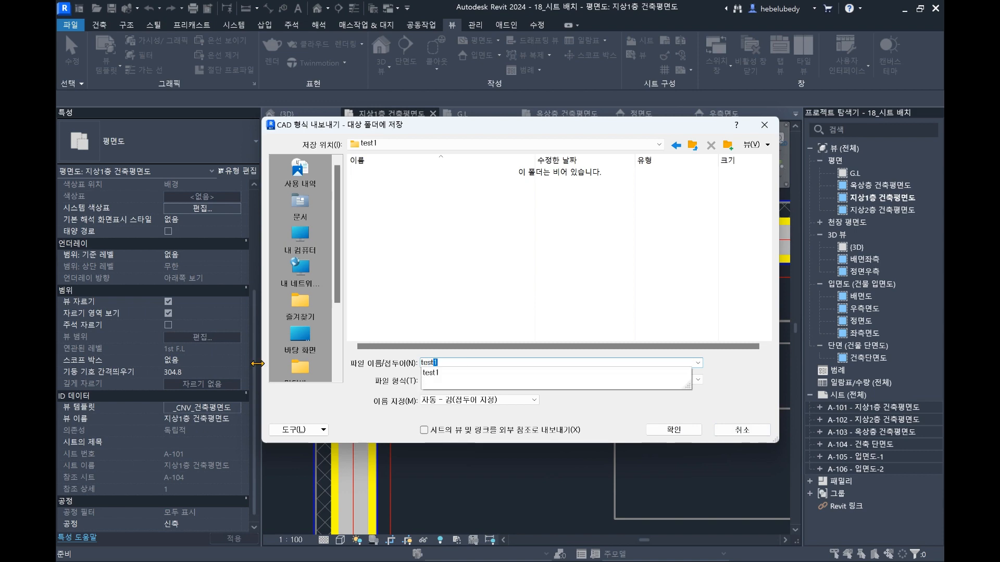
{"action": "left_click", "coordinate": [647, 428]}
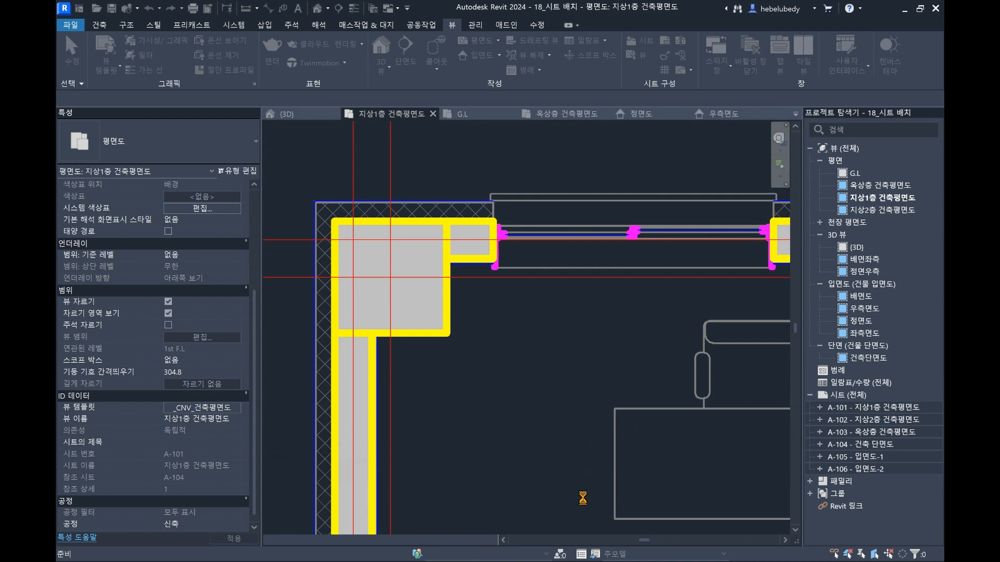
- Open the exported test1 A-101 지상1층 건축평면도 drawing from the test1 folder in AutoCAD and show its model space
{"action": "mouse_move", "coordinate": [541, 561]}
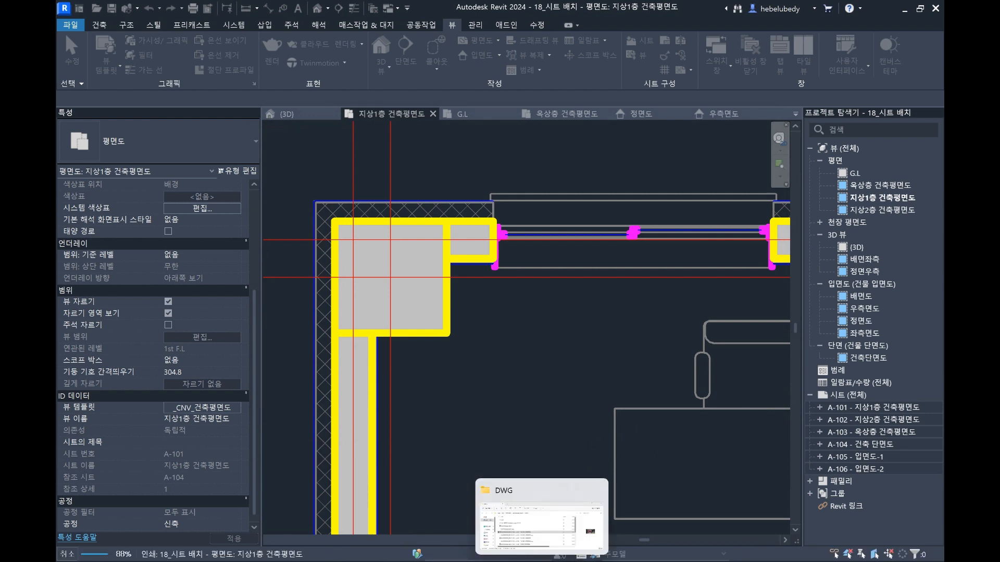
{"action": "left_click", "coordinate": [541, 561]}
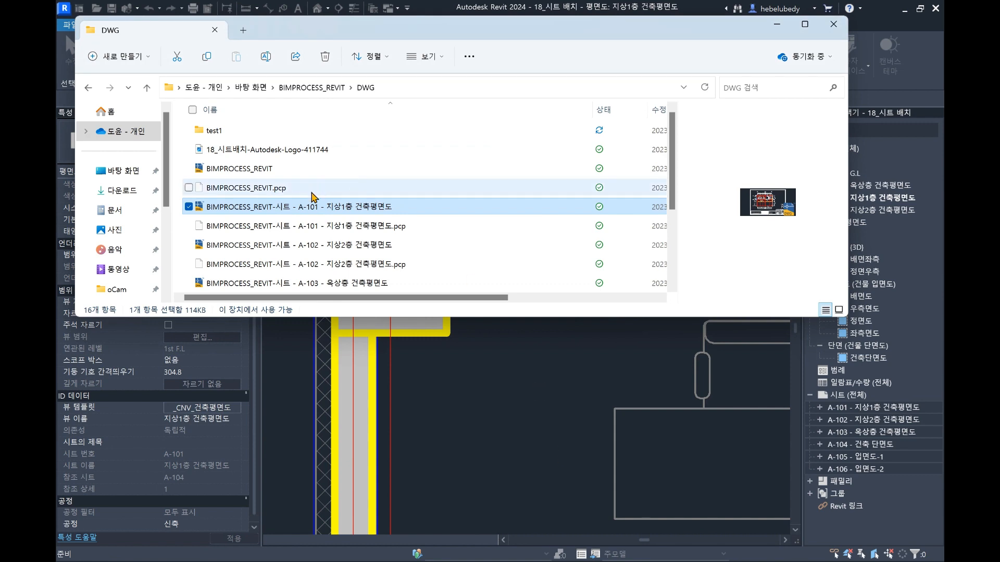
{"action": "left_click", "coordinate": [268, 149]}
{"action": "left_click", "coordinate": [269, 168]}
{"action": "double_click", "coordinate": [284, 131]}
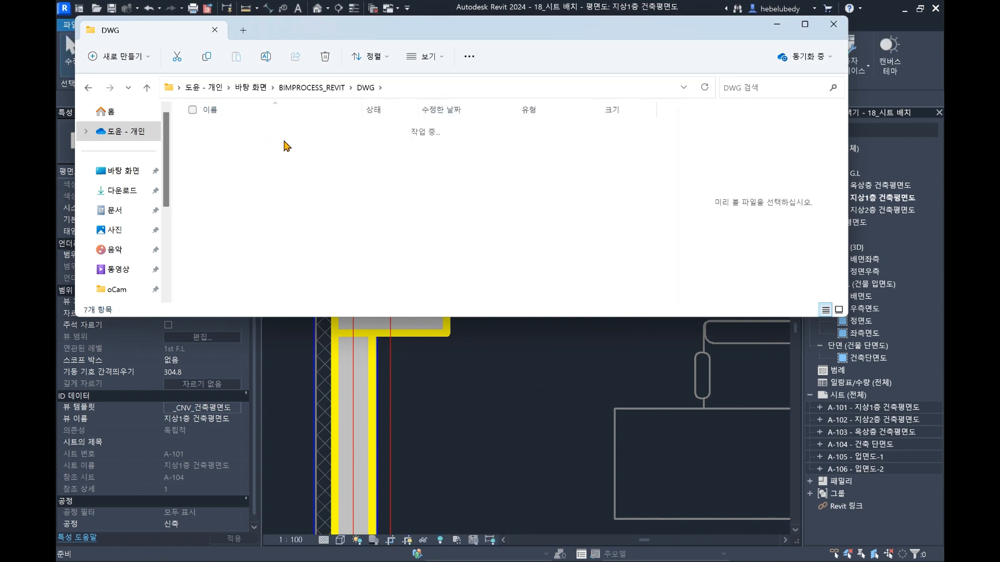
{"action": "left_click", "coordinate": [288, 149]}
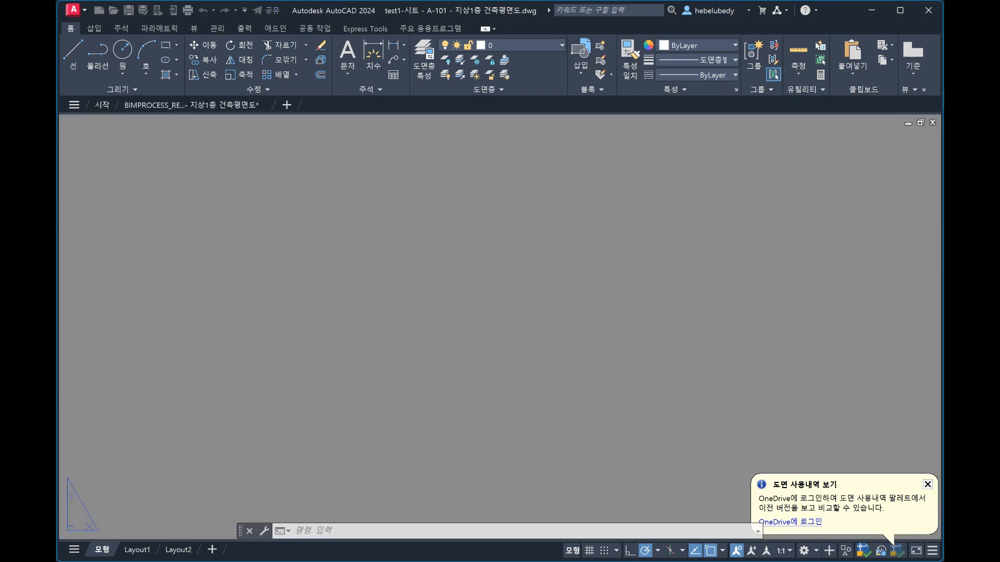
{"action": "key", "text": "Escape"}
{"action": "left_click", "coordinate": [102, 550]}
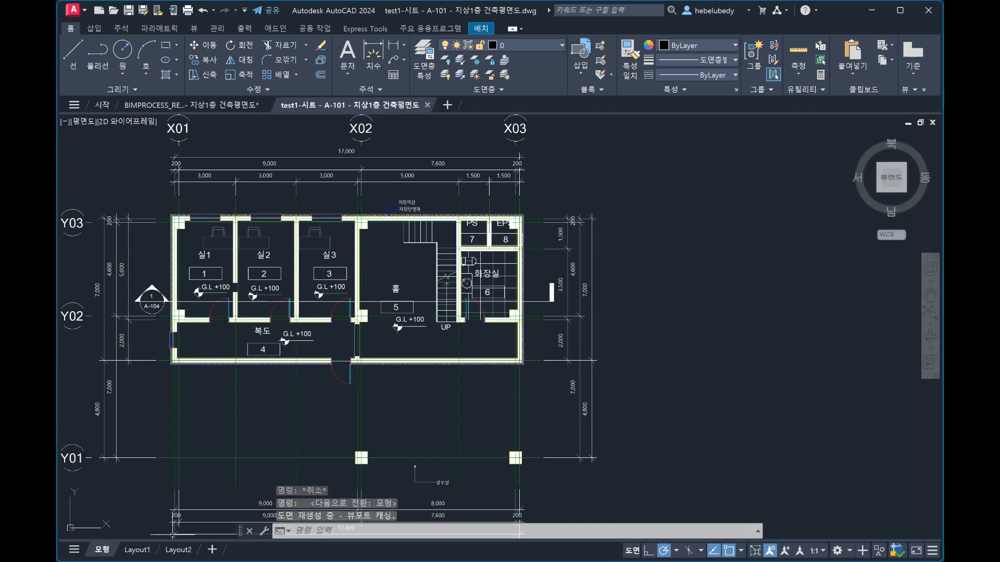
- Erase the solid concrete hatch from the exterior wall segment between the windows of 실1 and 실2
{"action": "scroll", "coordinate": [275, 172], "scroll_direction": "up", "scroll_amount": 8}
{"action": "scroll", "coordinate": [275, 172], "scroll_direction": "up", "scroll_amount": 10}
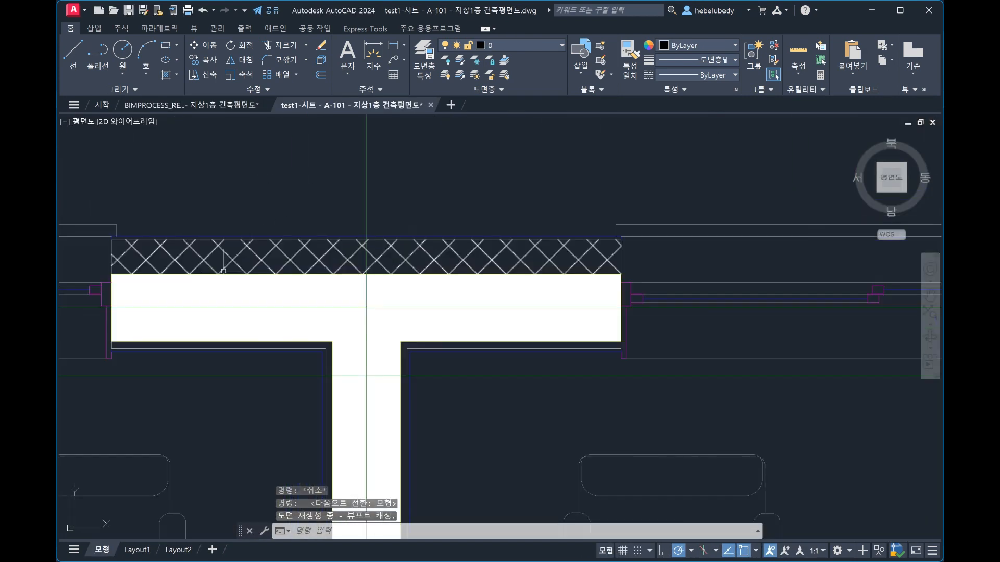
{"action": "key", "text": "Escape"}
{"action": "key", "text": "Escape"}
{"action": "left_click", "coordinate": [281, 174]}
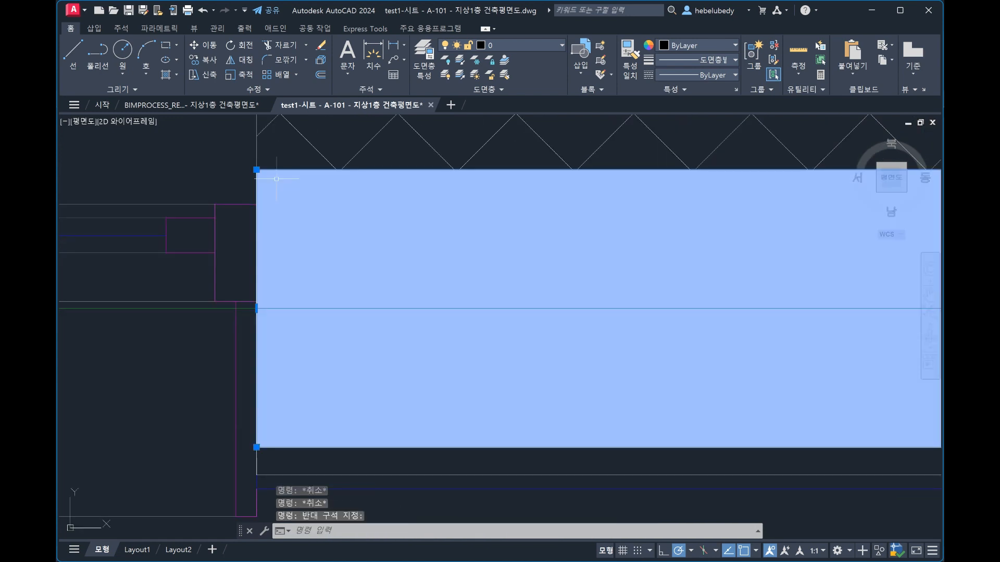
{"action": "key", "text": "Delete"}
{"action": "scroll", "coordinate": [334, 204], "scroll_direction": "down", "scroll_amount": 3}
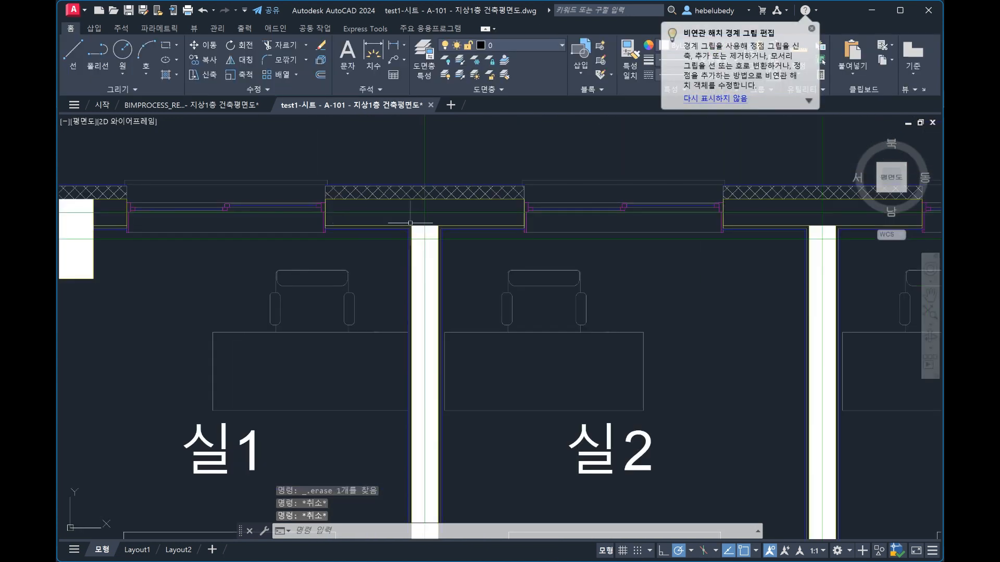
{"action": "key", "text": "Escape"}
- Select the concrete outline below the insulation hatch and look up its layer in the layer list
{"action": "scroll", "coordinate": [523, 212], "scroll_direction": "up", "scroll_amount": 5}
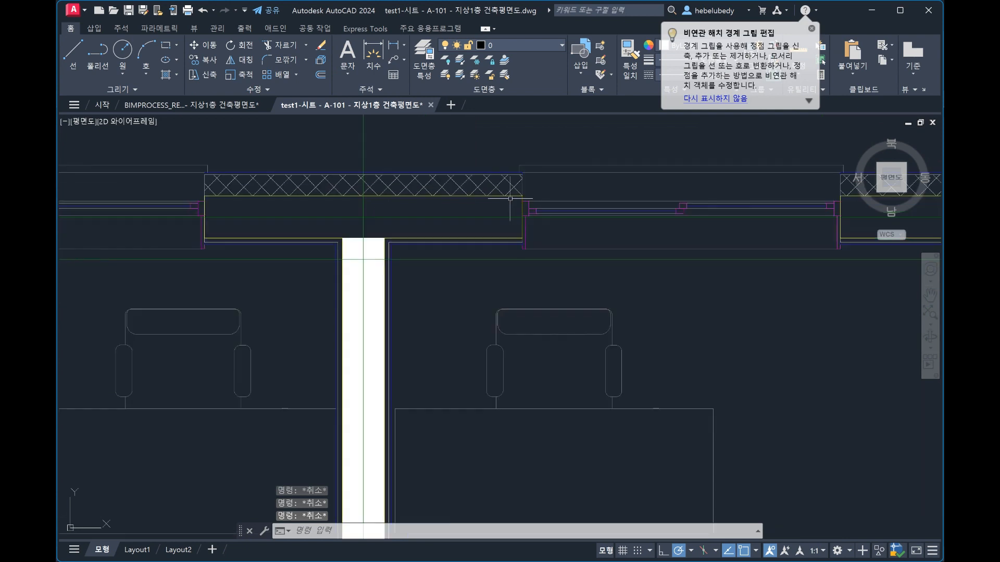
{"action": "left_click", "coordinate": [497, 199]}
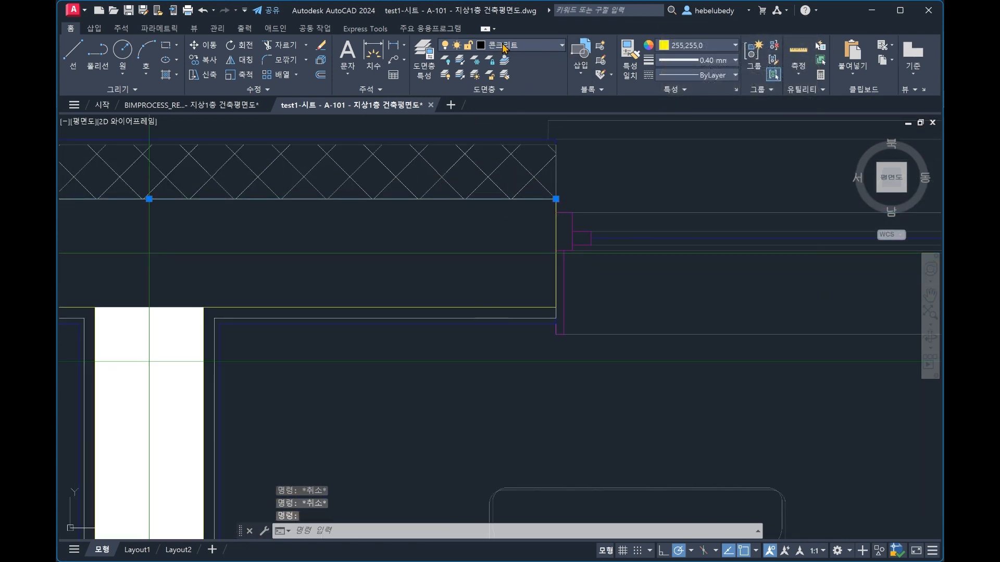
{"action": "left_click", "coordinate": [504, 45]}
{"action": "scroll", "coordinate": [510, 214], "scroll_direction": "down", "scroll_amount": 10}
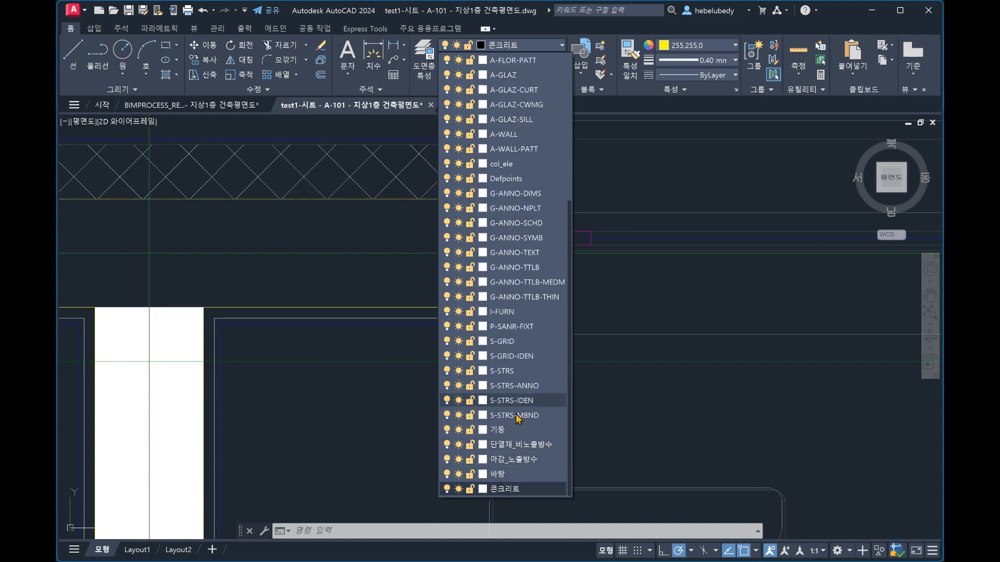
{"action": "left_click", "coordinate": [677, 169]}
{"action": "key", "text": "Escape"}
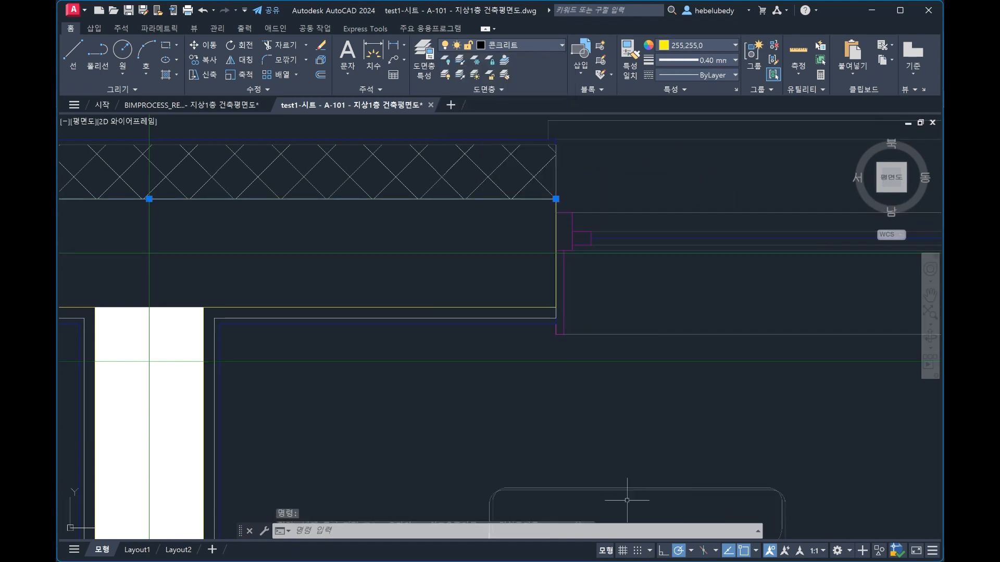
- Switch to Revit, select the exterior wall at the building corner for comparison, and return to AutoCAD
{"action": "key", "text": "alt+Tab"}
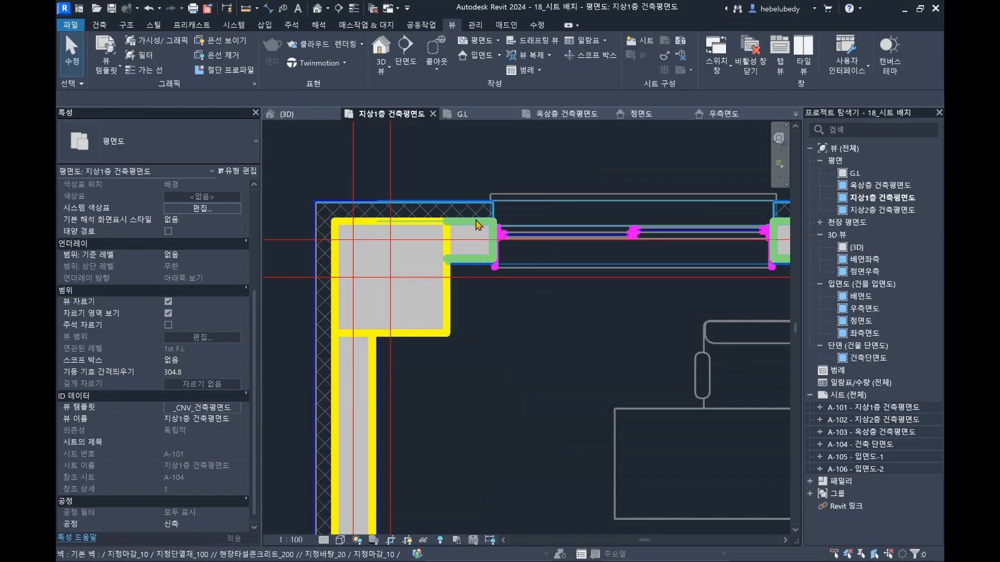
{"action": "left_click", "coordinate": [459, 223]}
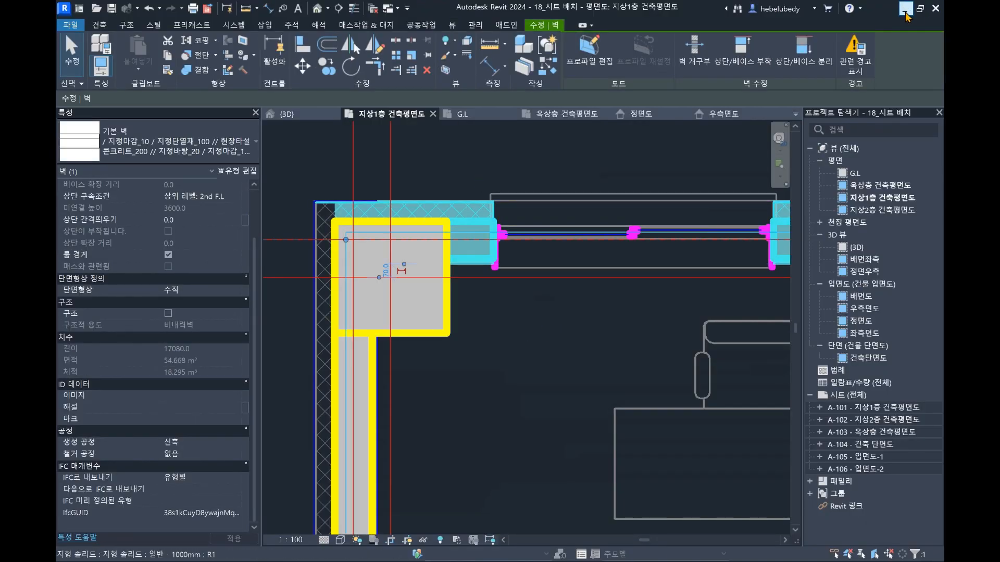
{"action": "key", "text": "alt+Tab"}
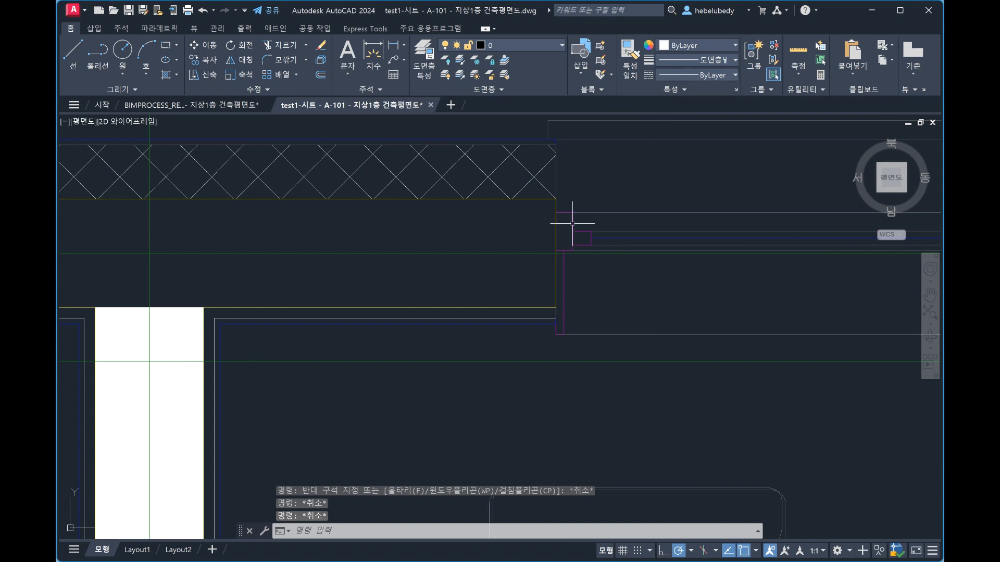
- Check the color properties of the concrete outline's end line and upper line beside the window
{"action": "left_click", "coordinate": [556, 224]}
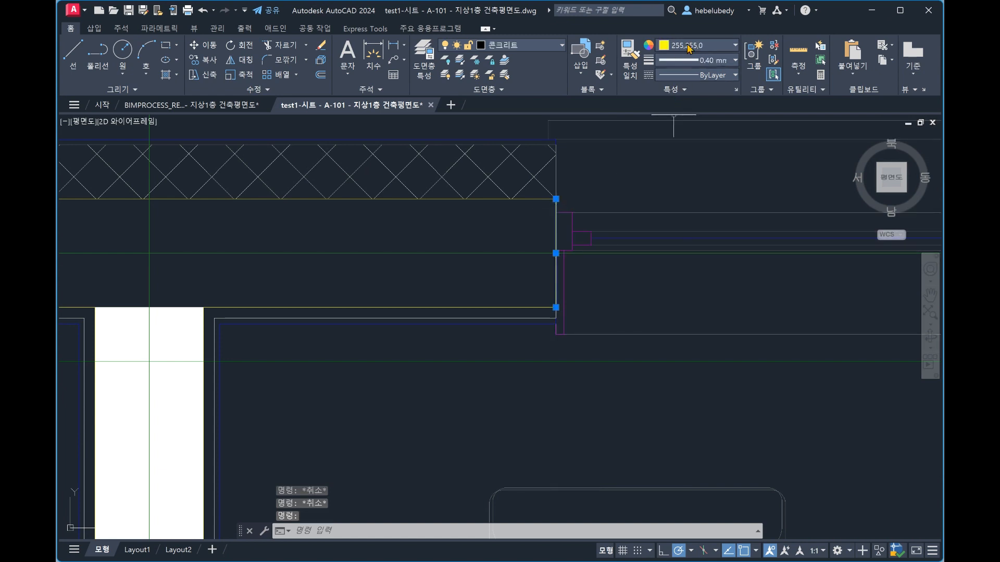
{"action": "key", "text": "Escape"}
{"action": "left_click", "coordinate": [513, 198]}
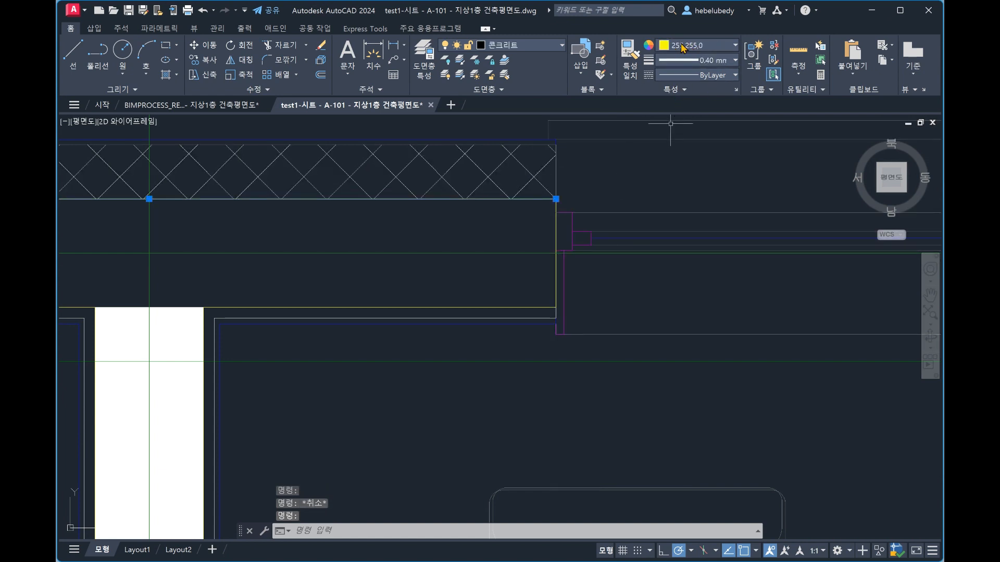
{"action": "key", "text": "Escape"}
{"action": "left_click", "coordinate": [533, 200]}
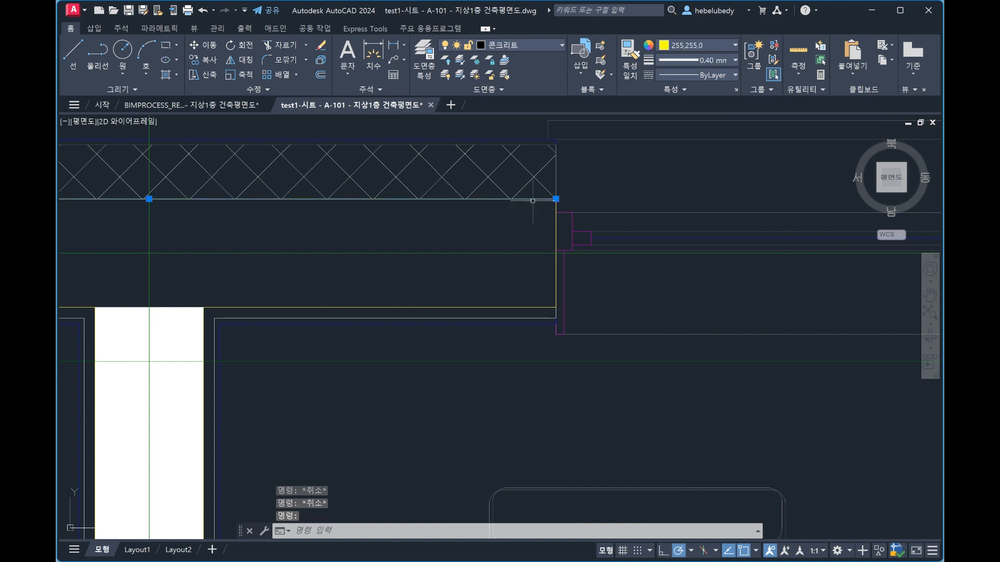
{"action": "key", "text": "Escape"}
- Review the whole floor plan, and reselect the concrete outline at the window jamb to inspect its layer and color
{"action": "scroll", "coordinate": [567, 243], "scroll_direction": "down", "scroll_amount": 6}
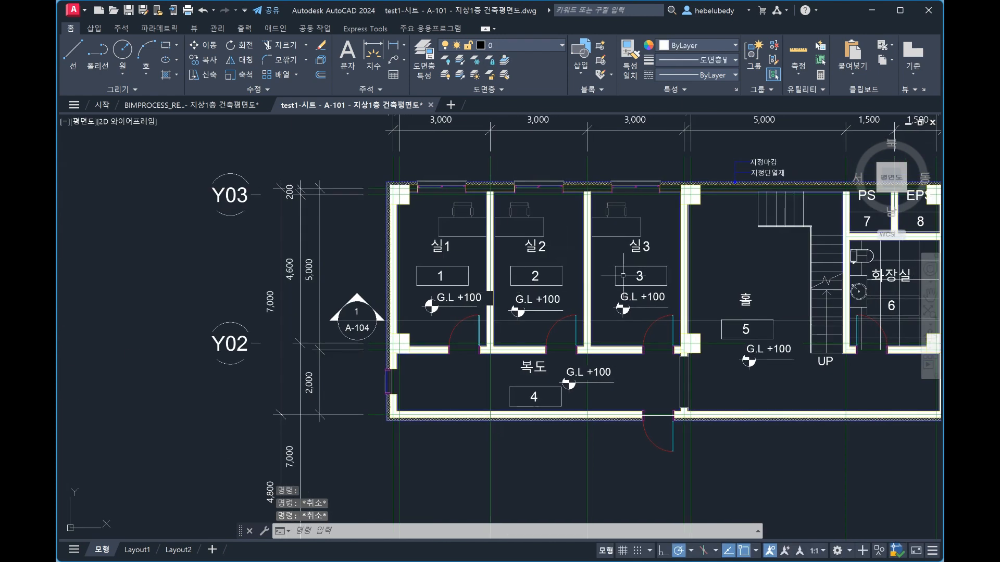
{"action": "middle_click_drag", "start_coordinate": [789, 247], "coordinate": [683, 252]}
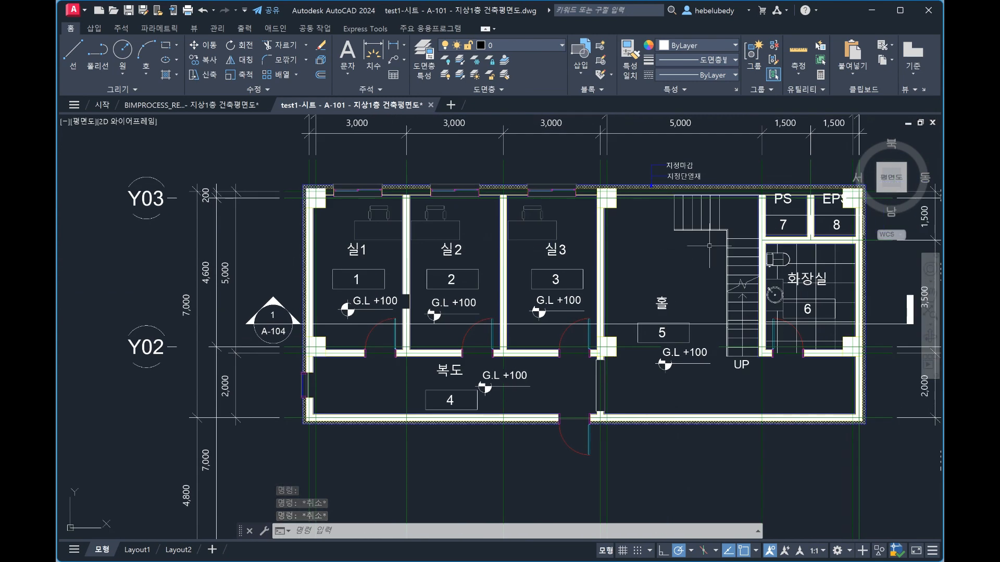
{"action": "scroll", "coordinate": [526, 193], "scroll_direction": "up", "scroll_amount": 9}
{"action": "scroll", "coordinate": [468, 229], "scroll_direction": "up", "scroll_amount": 2}
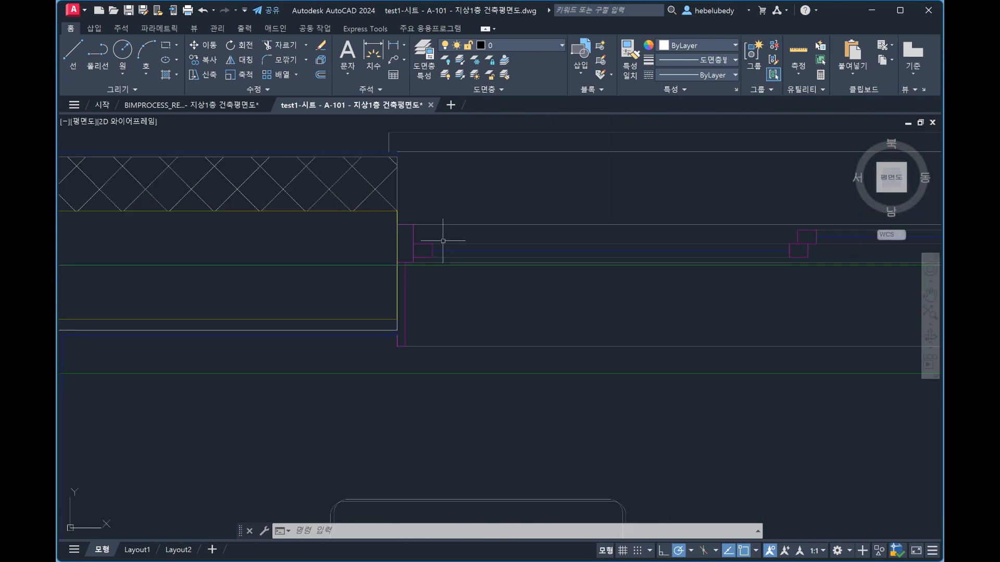
{"action": "scroll", "coordinate": [442, 240], "scroll_direction": "up", "scroll_amount": 4}
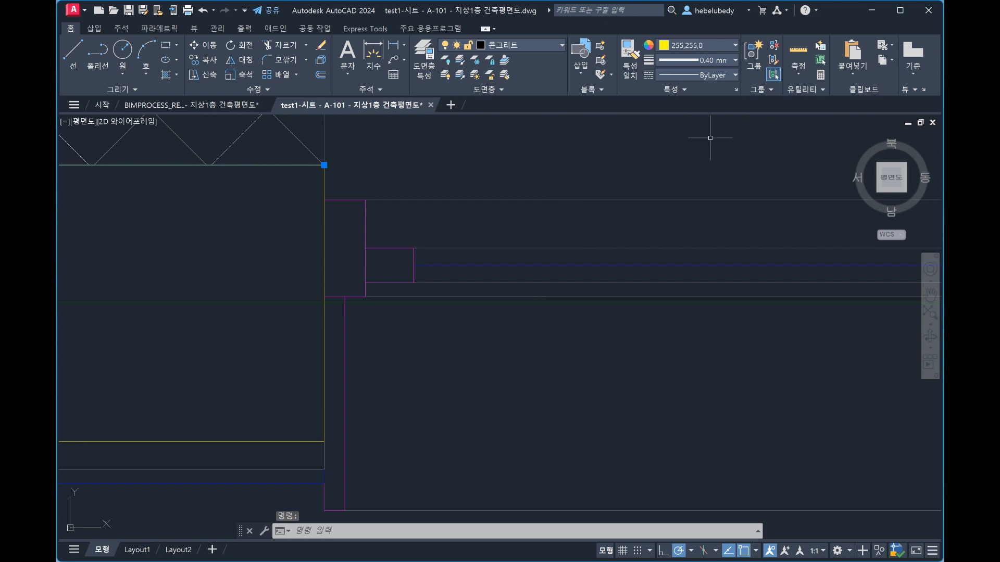
- Delete the solid hatch filling the corner column beside 실1 at grid X01/Y03
{"action": "scroll", "coordinate": [710, 138], "scroll_direction": "down", "scroll_amount": 8}
{"action": "scroll", "coordinate": [487, 180], "scroll_direction": "up", "scroll_amount": 6}
{"action": "left_click", "coordinate": [502, 202]}
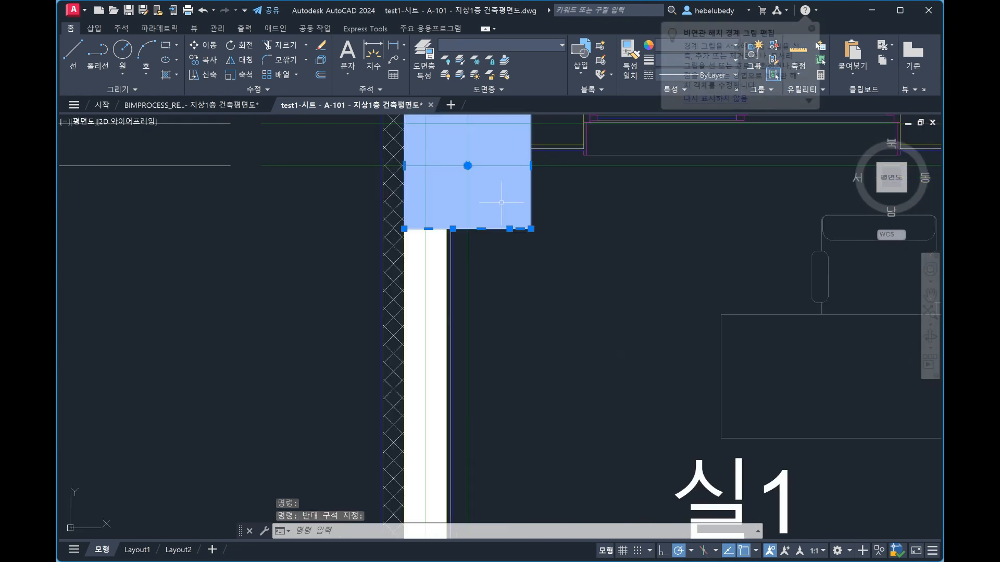
{"action": "middle_click_drag", "start_coordinate": [501, 203], "coordinate": [508, 240]}
{"action": "key", "text": "Escape"}
{"action": "key", "text": "Escape"}
{"action": "left_click", "coordinate": [509, 240]}
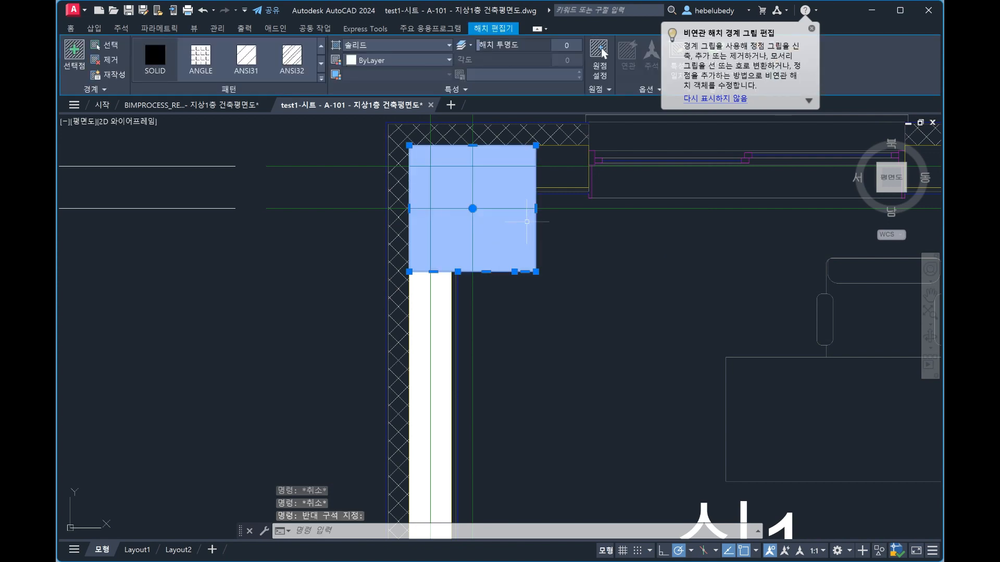
{"action": "key", "text": "Delete"}
{"action": "key", "text": "Escape"}
{"action": "key", "text": "Escape"}
{"action": "scroll", "coordinate": [518, 217], "scroll_direction": "down", "scroll_amount": 7}
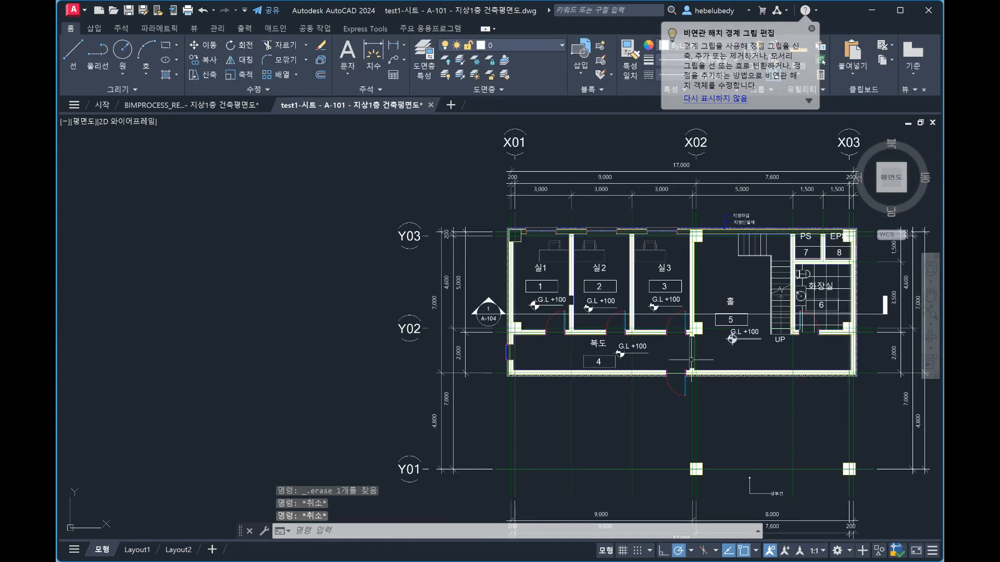
- Select the swing door in the floor plan, check its layer and color, and clear the selection
{"action": "scroll", "coordinate": [587, 261], "scroll_direction": "up", "scroll_amount": 12}
{"action": "left_click", "coordinate": [289, 243]}
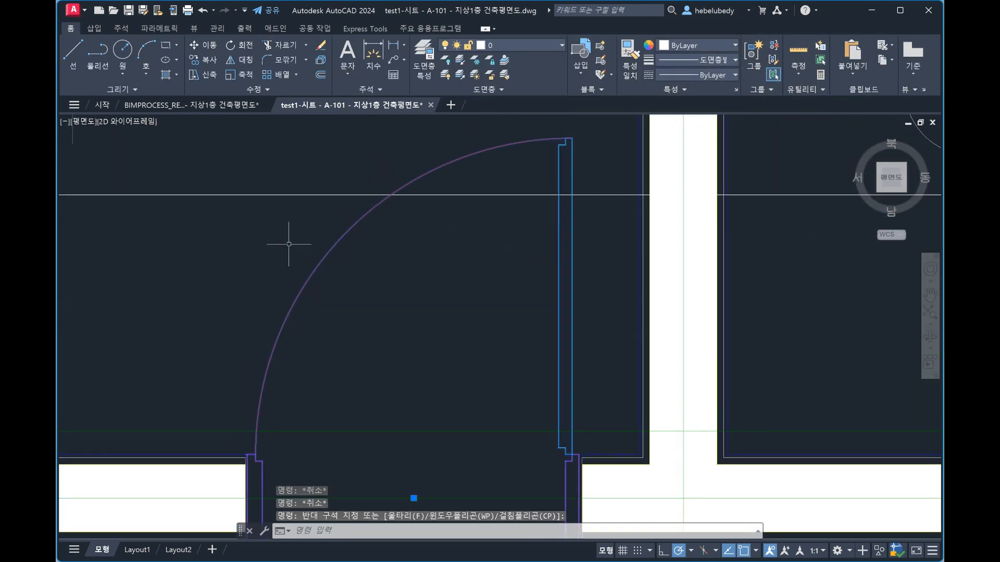
{"action": "left_click", "coordinate": [484, 46]}
{"action": "left_click", "coordinate": [641, 440]}
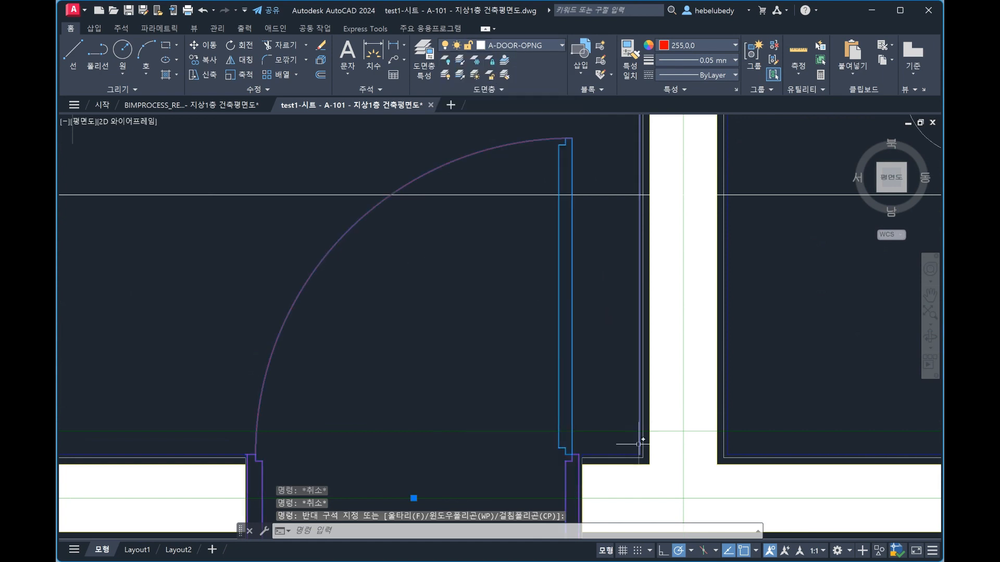
{"action": "key", "text": "Escape"}
- Switch to Revit and open the CNV_기본설정 export setup from the DWG export settings
{"action": "key", "text": "alt+Tab"}
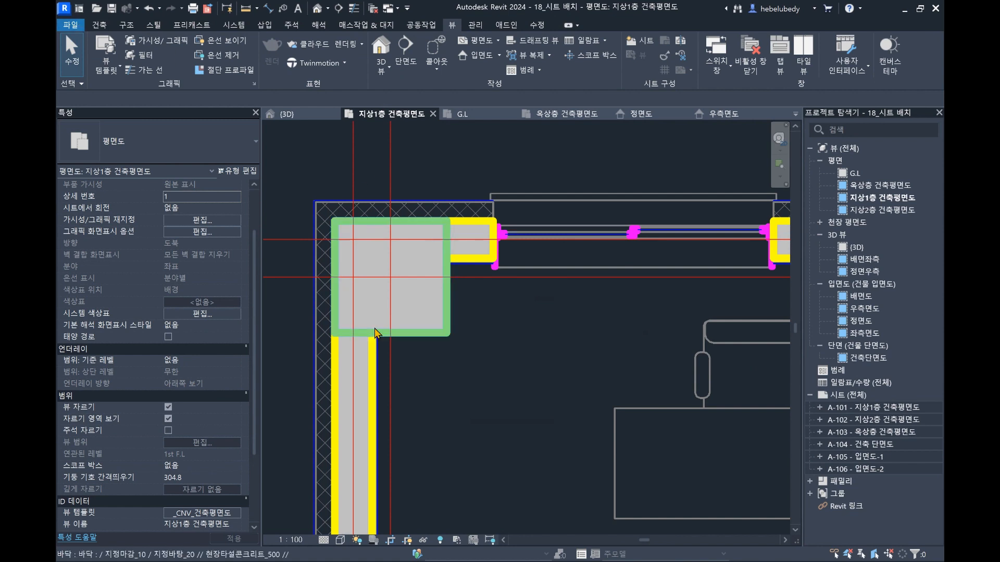
{"action": "left_click", "coordinate": [71, 25]}
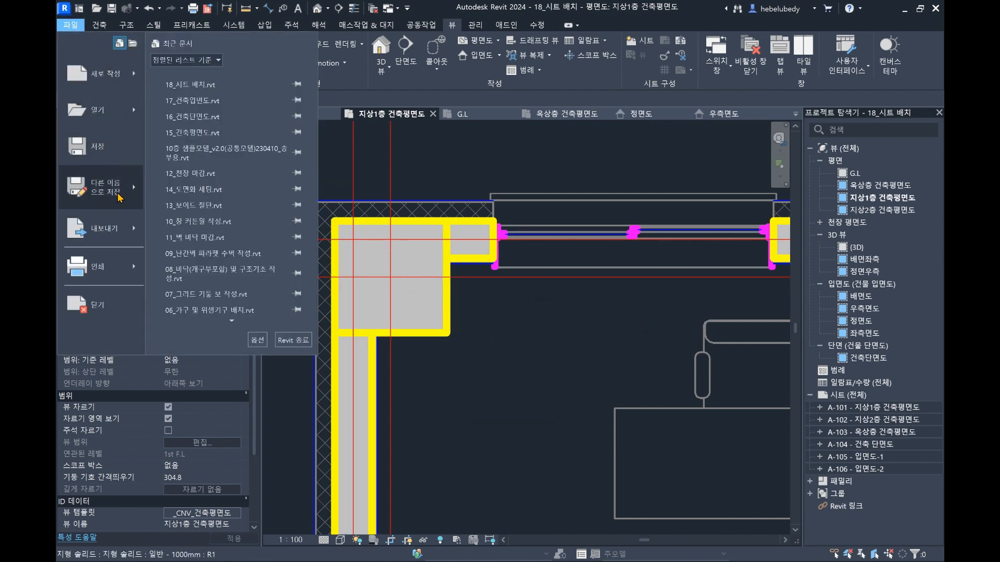
{"action": "mouse_move", "coordinate": [115, 225]}
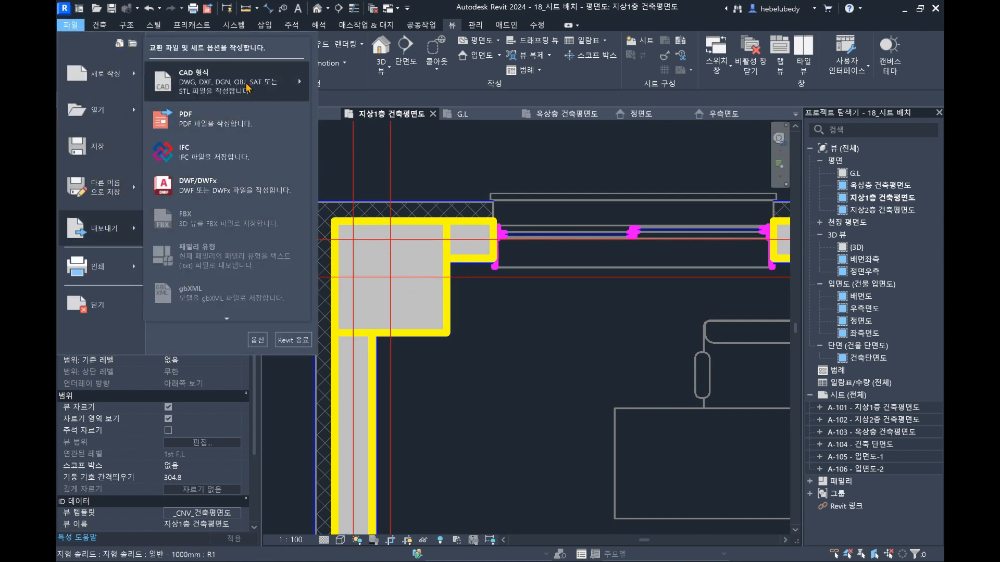
{"action": "mouse_move", "coordinate": [302, 86]}
{"action": "left_click", "coordinate": [332, 73]}
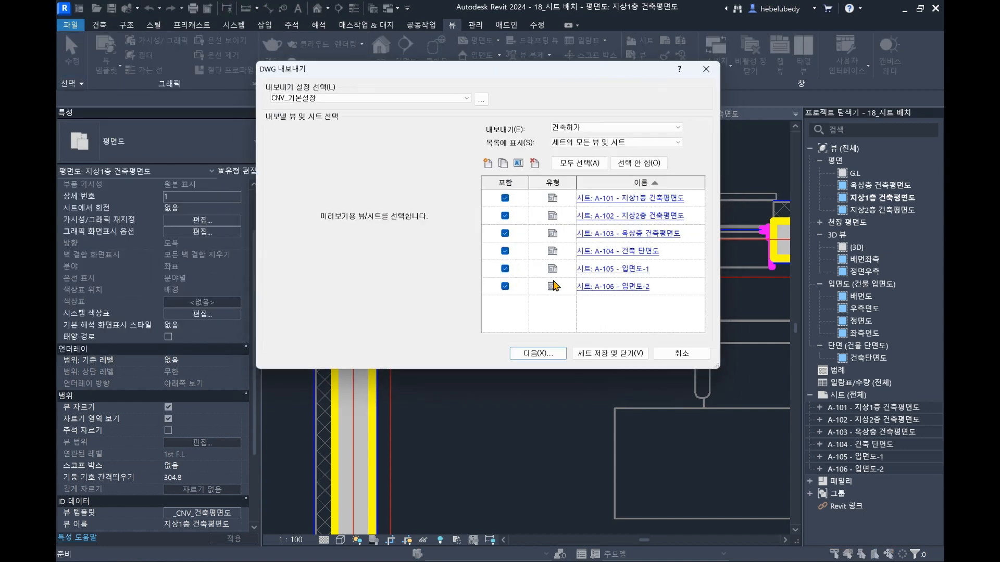
{"action": "left_click", "coordinate": [483, 94]}
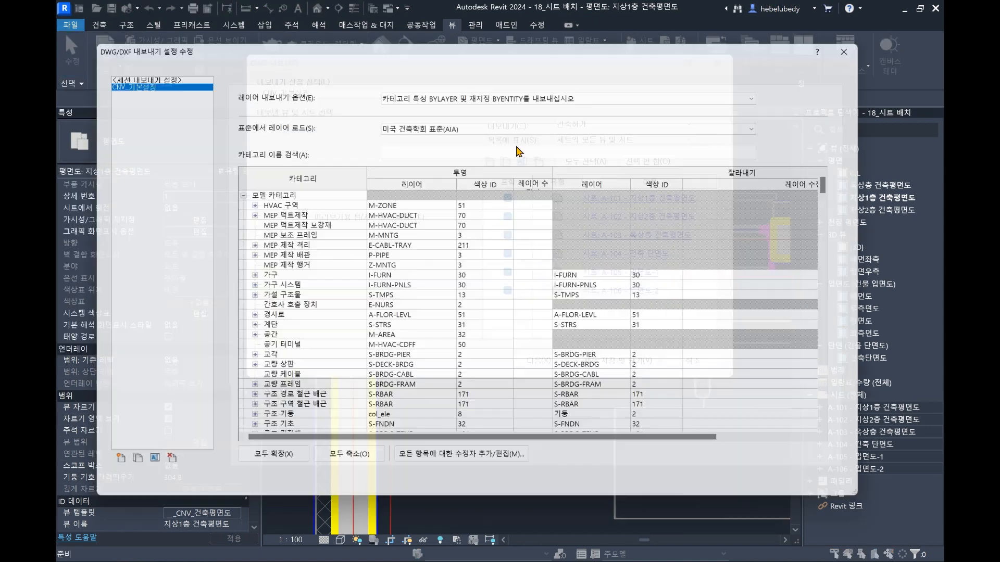
- Set the layer export option to 모든 특성 BYLAYER를 내보내지만 재지정은 내보내지 마십시오
{"action": "left_click", "coordinate": [475, 92]}
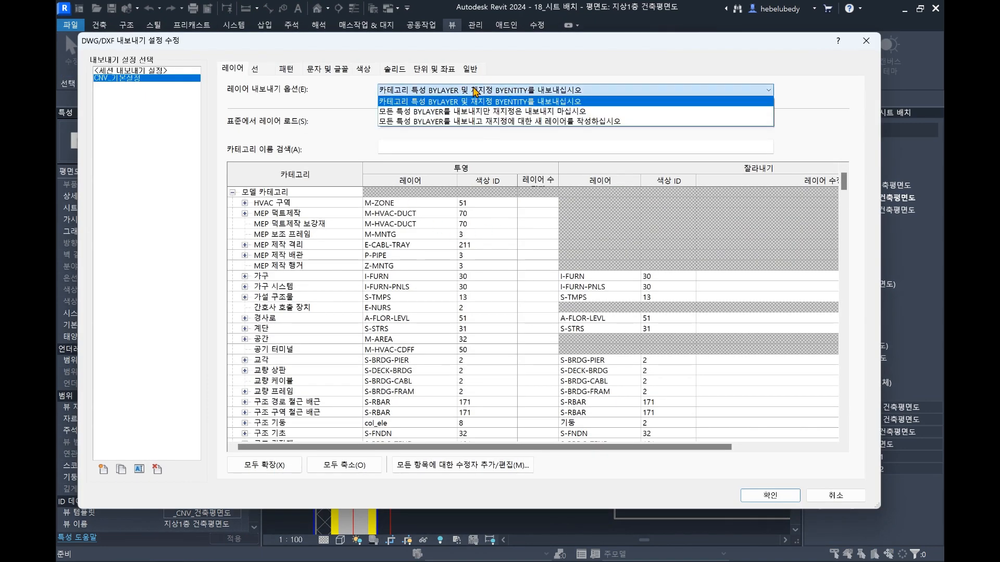
{"action": "left_click", "coordinate": [520, 112]}
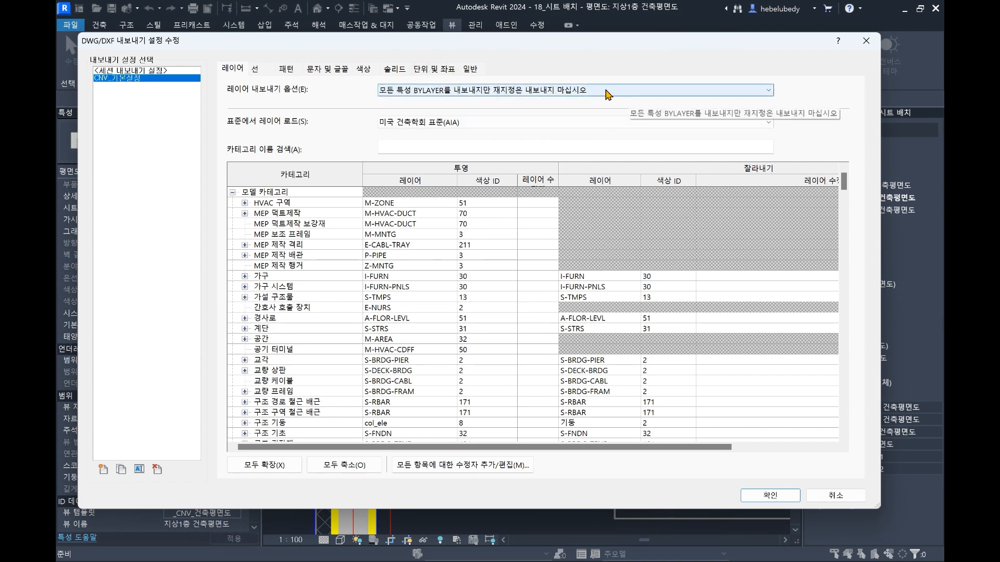
{"action": "left_click_drag", "start_coordinate": [721, 37], "coordinate": [764, 76]}
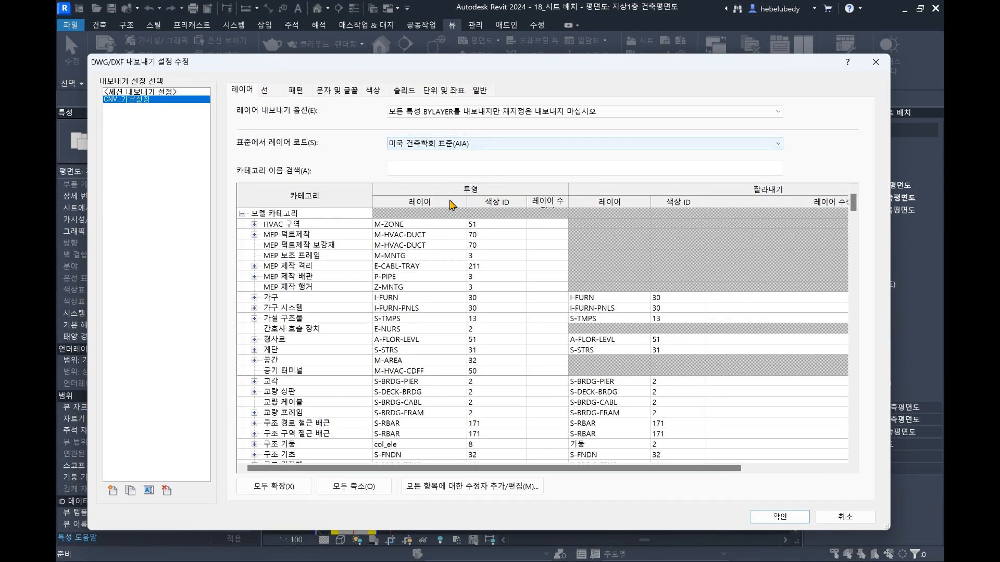
- Examine the pattern, text and font, and color export settings of CNV_기본설정
{"action": "left_click", "coordinate": [495, 339]}
{"action": "left_click", "coordinate": [341, 94]}
{"action": "left_click", "coordinate": [298, 94]}
{"action": "left_click", "coordinate": [346, 93]}
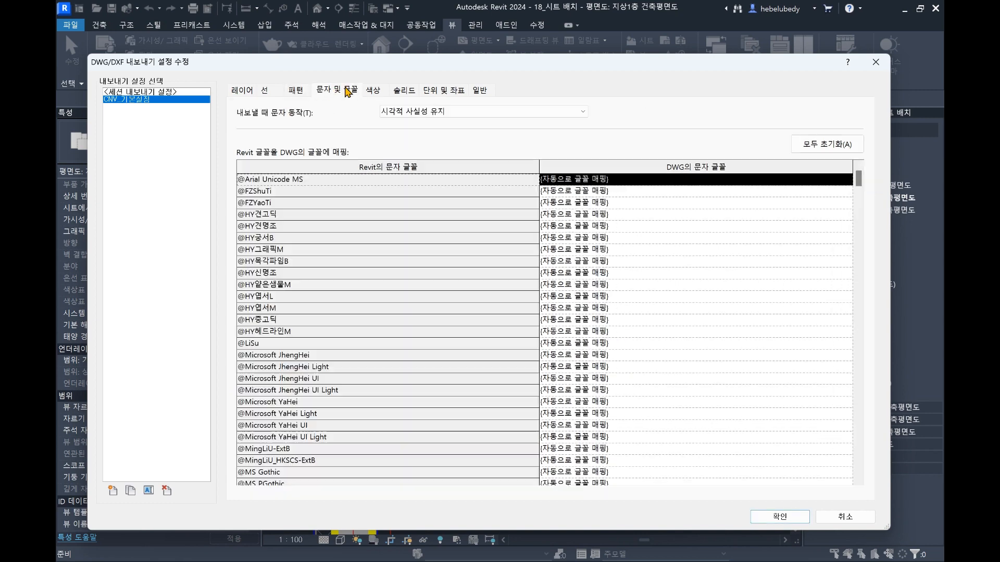
{"action": "left_click", "coordinate": [373, 91]}
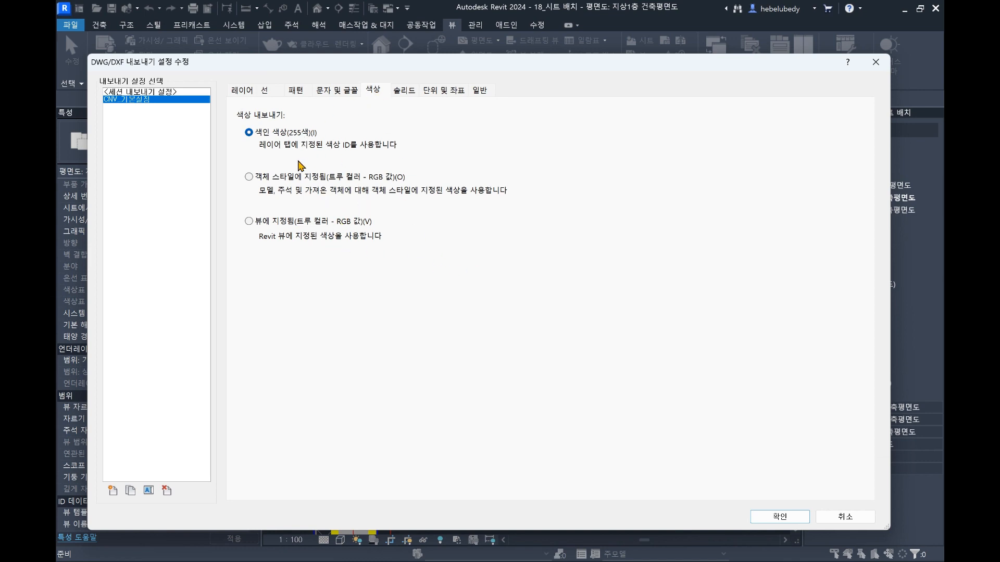
{"action": "left_click", "coordinate": [331, 94]}
{"action": "left_click", "coordinate": [370, 93]}
{"action": "left_click", "coordinate": [342, 93]}
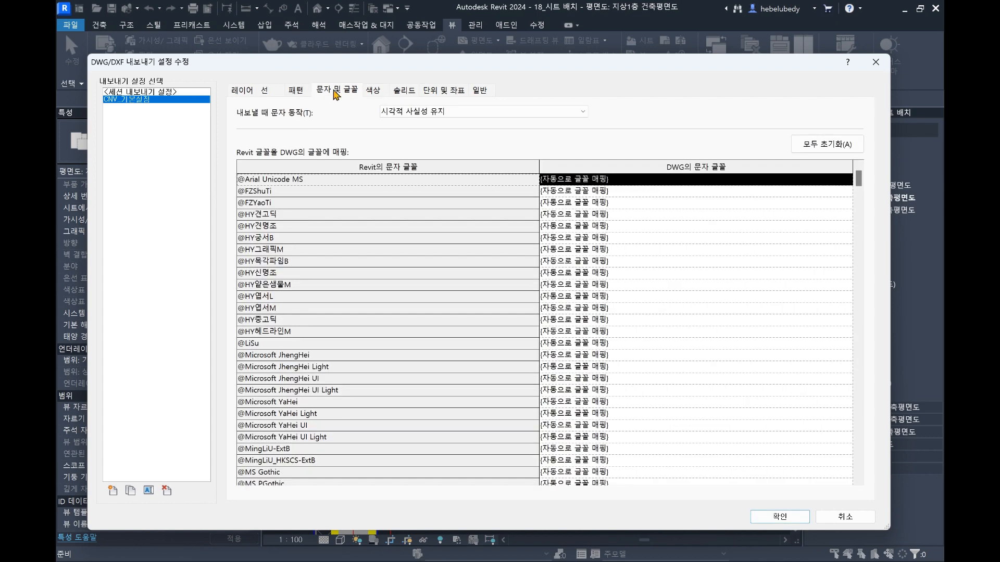
{"action": "left_click", "coordinate": [375, 93]}
{"action": "left_click", "coordinate": [329, 94]}
{"action": "left_click", "coordinate": [373, 92]}
{"action": "left_click", "coordinate": [328, 94]}
{"action": "left_click", "coordinate": [374, 93]}
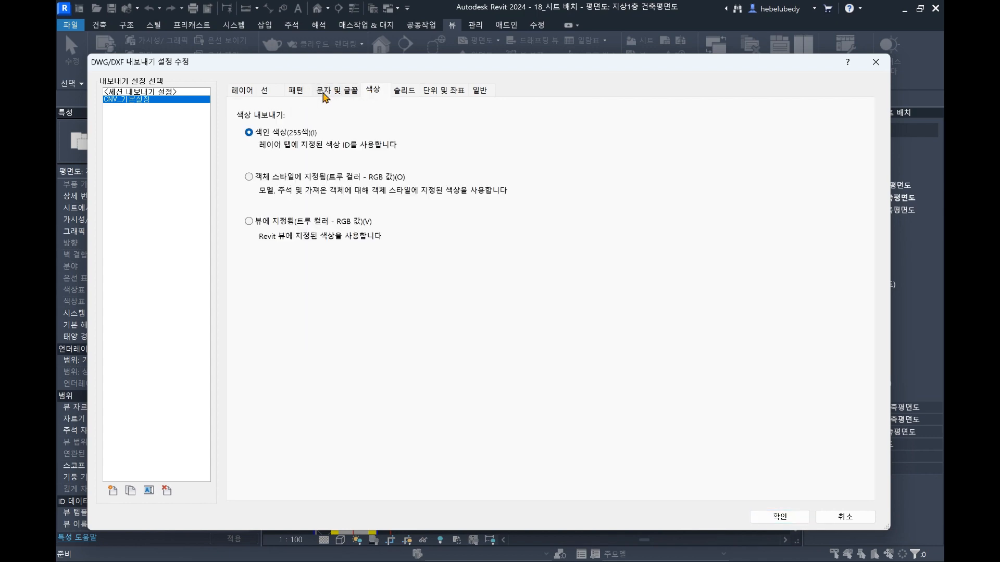
- Set the layer export option to 카테고리 특성 BYLAYER 및 재지정 BYENTITY를 내보내십시오
{"action": "left_click", "coordinate": [242, 90]}
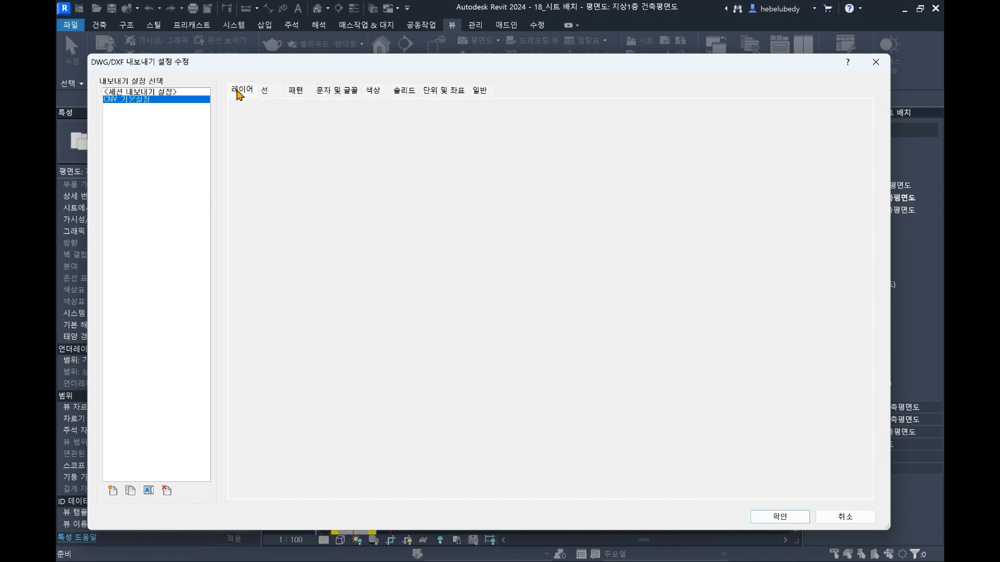
{"action": "left_click", "coordinate": [521, 112]}
{"action": "left_click", "coordinate": [525, 123]}
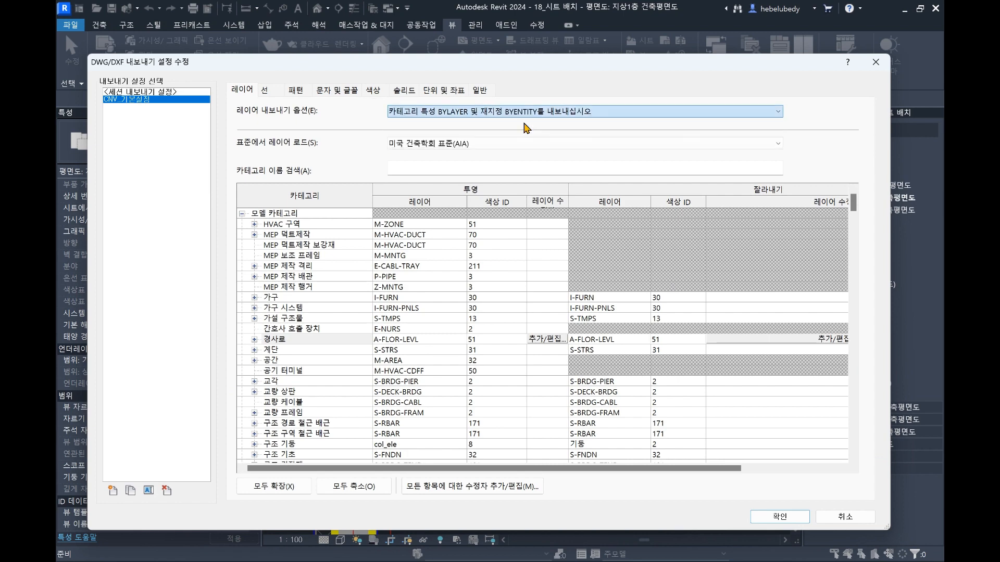
- Set the color export to 뷰에 지정됨(트루 컬러 - RGB 값) and accept the export setup
{"action": "left_click", "coordinate": [344, 92]}
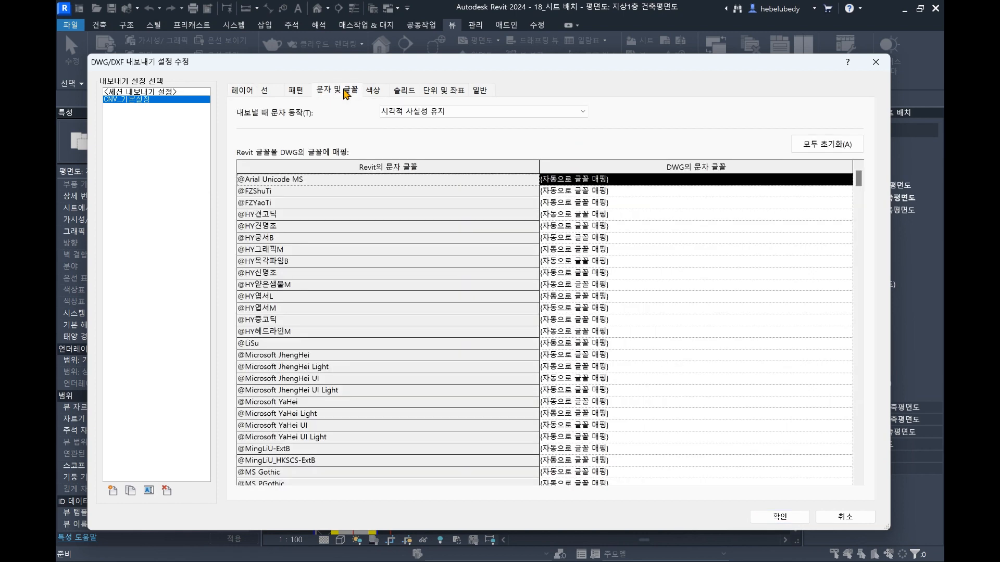
{"action": "left_click", "coordinate": [242, 91]}
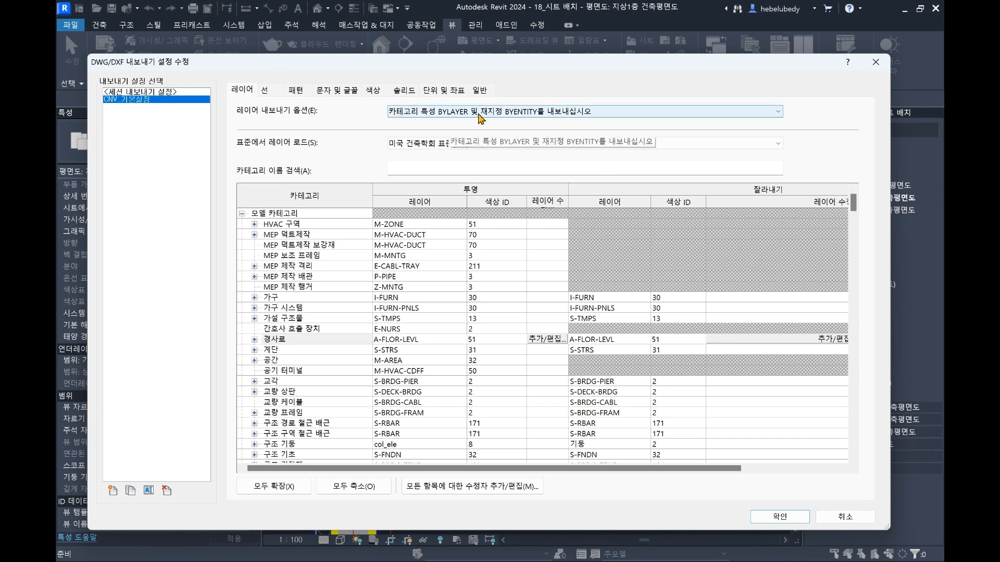
{"action": "left_click", "coordinate": [376, 91]}
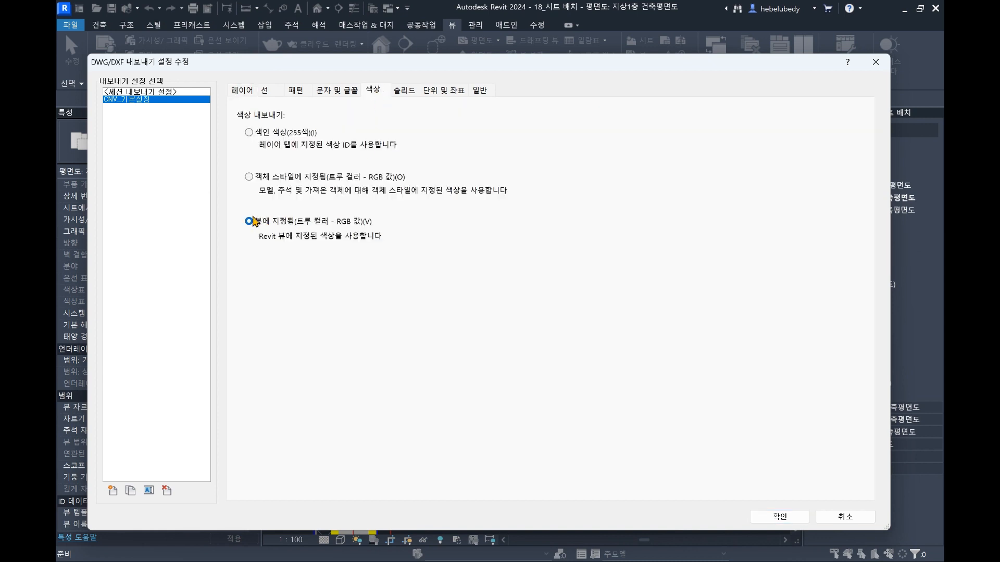
{"action": "left_click", "coordinate": [780, 516]}
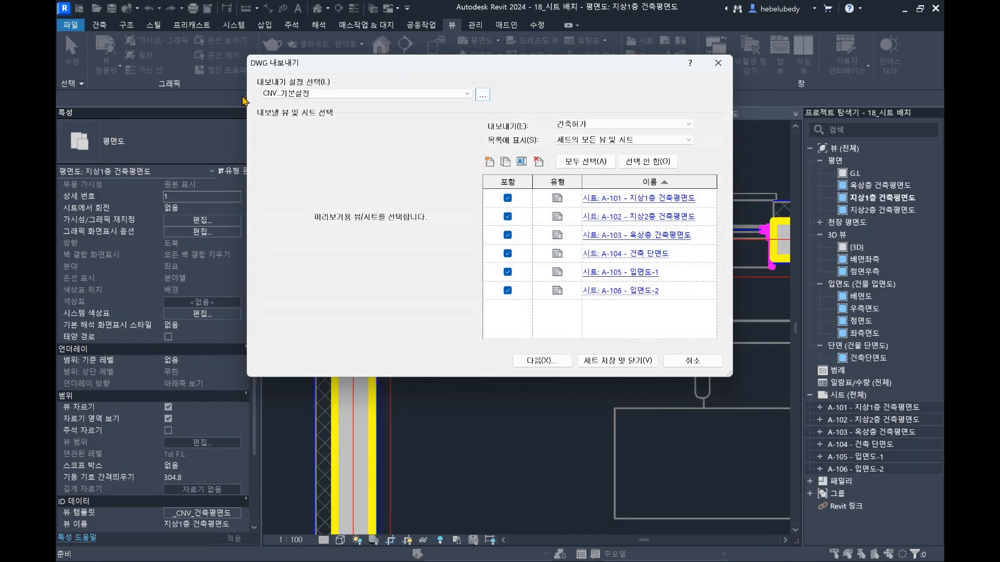
- Continue to the export destination, create a folder named test2 inside the DWG folder, and open it
{"action": "left_click", "coordinate": [553, 363]}
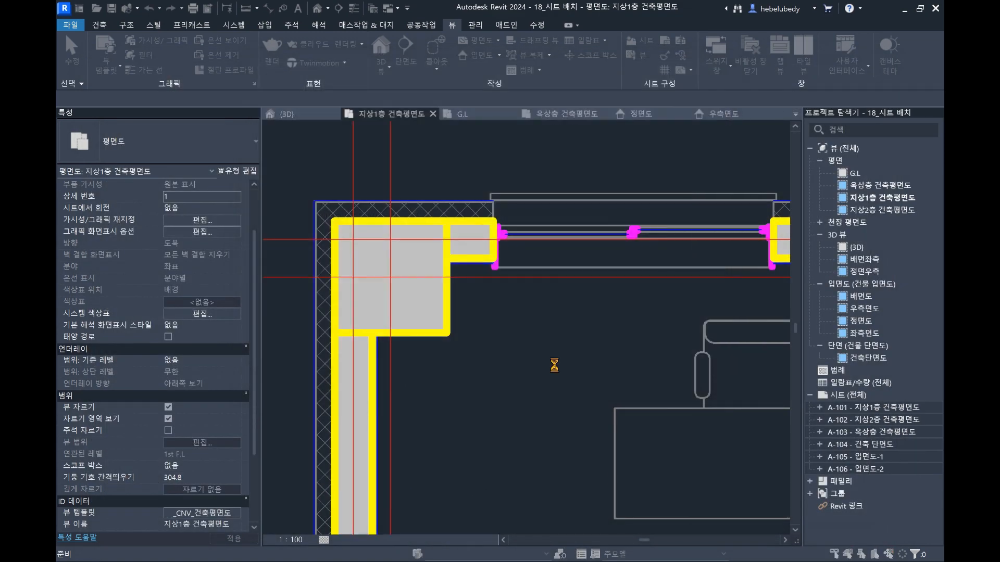
{"action": "left_click", "coordinate": [692, 145]}
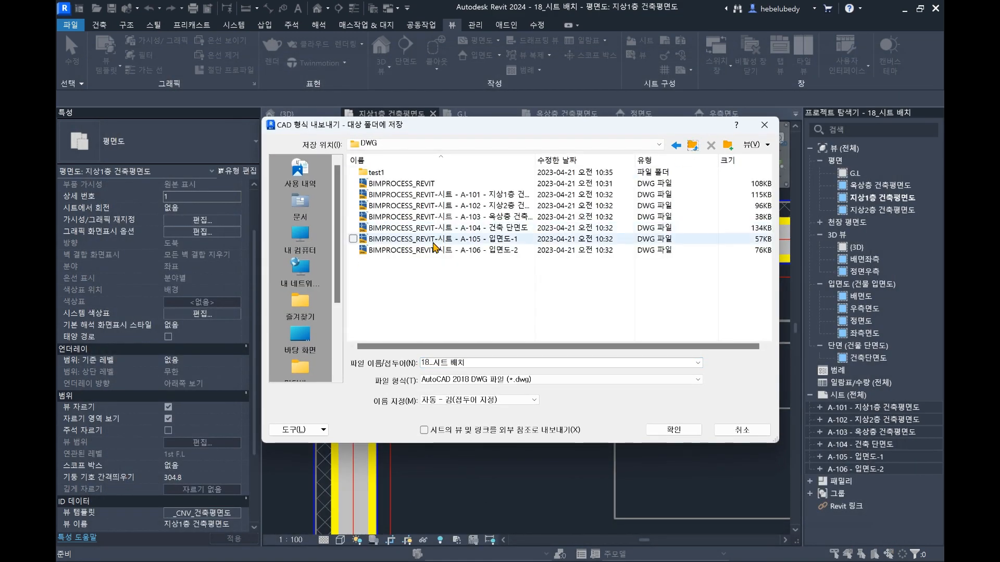
{"action": "right_click", "coordinate": [409, 274]}
{"action": "mouse_move", "coordinate": [494, 475]}
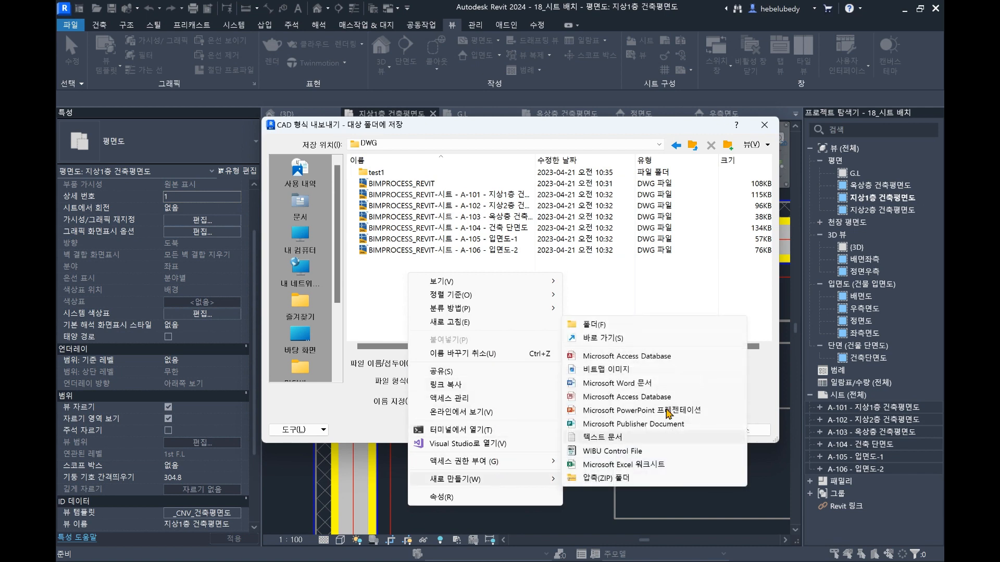
{"action": "left_click", "coordinate": [607, 319]}
{"action": "type", "text": "test2"}
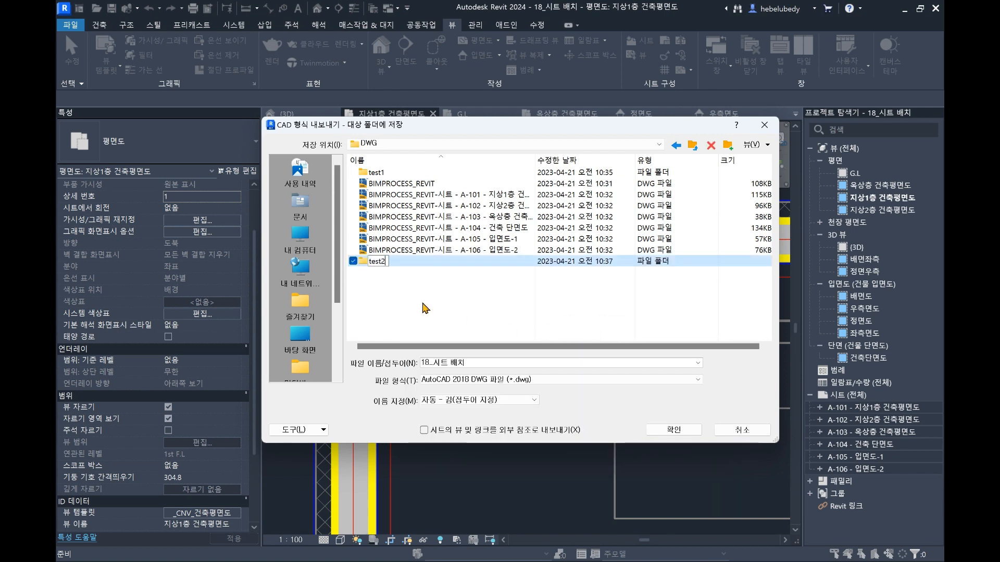
{"action": "double_click", "coordinate": [390, 262]}
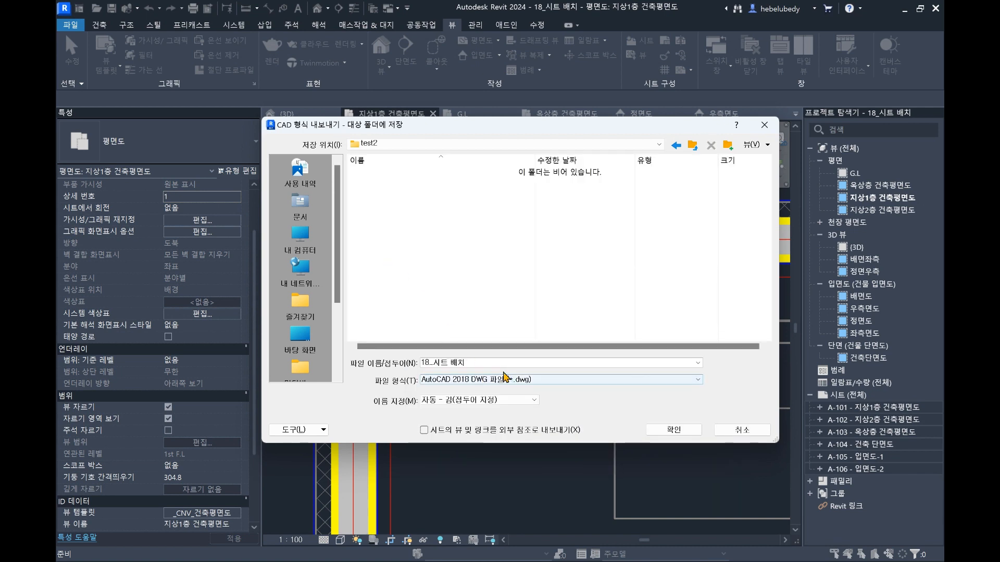
- Set the file name prefix to test2 and export the sheets to DWG
{"action": "type", "text": "teset2"}
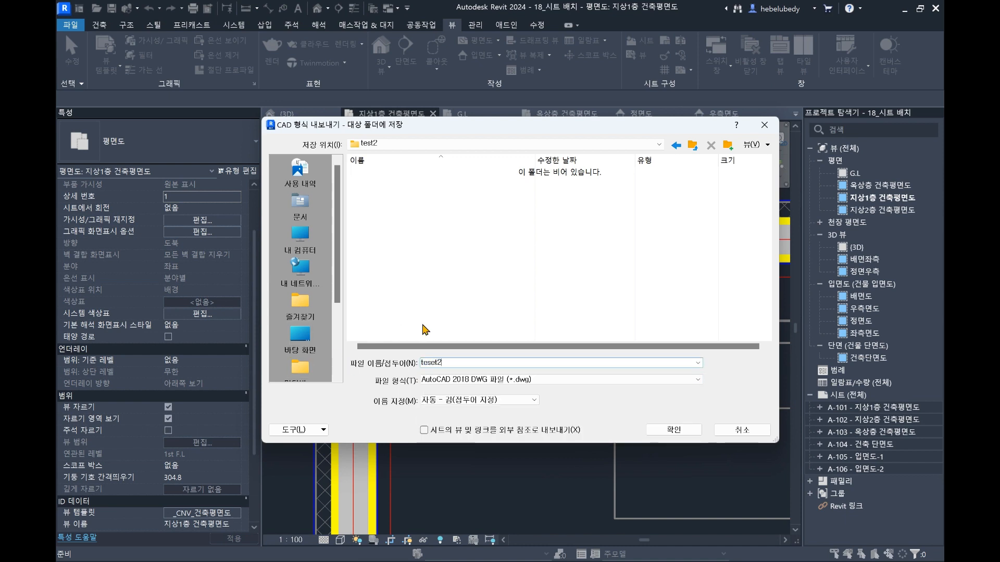
{"action": "double_click", "coordinate": [438, 363]}
{"action": "left_click", "coordinate": [680, 427]}
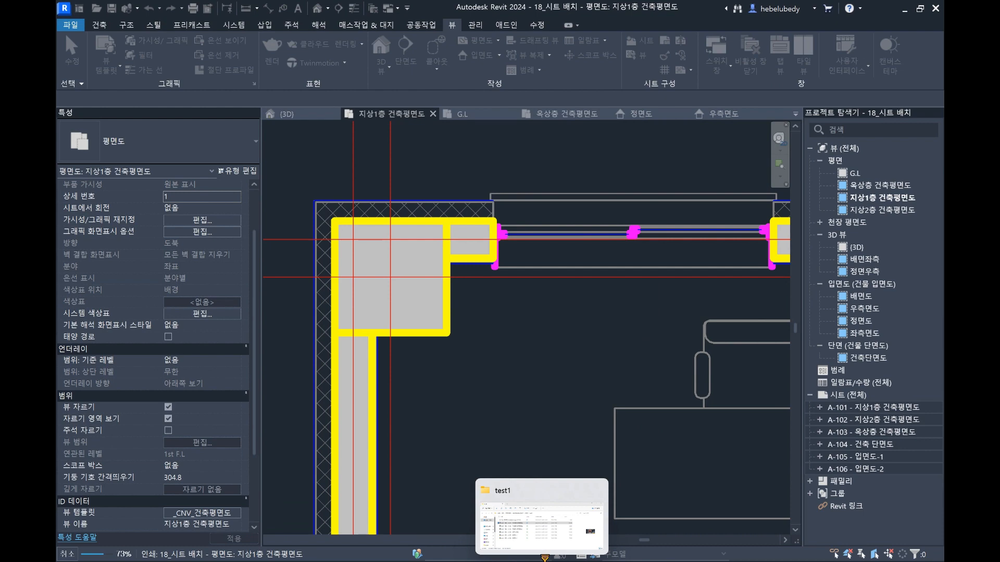
- Switch to File Explorer, go to the DWG folder's test2 subfolder, and open the exported A-101 지상1층 건축평면도 drawing in AutoCAD
{"action": "left_click", "coordinate": [548, 536]}
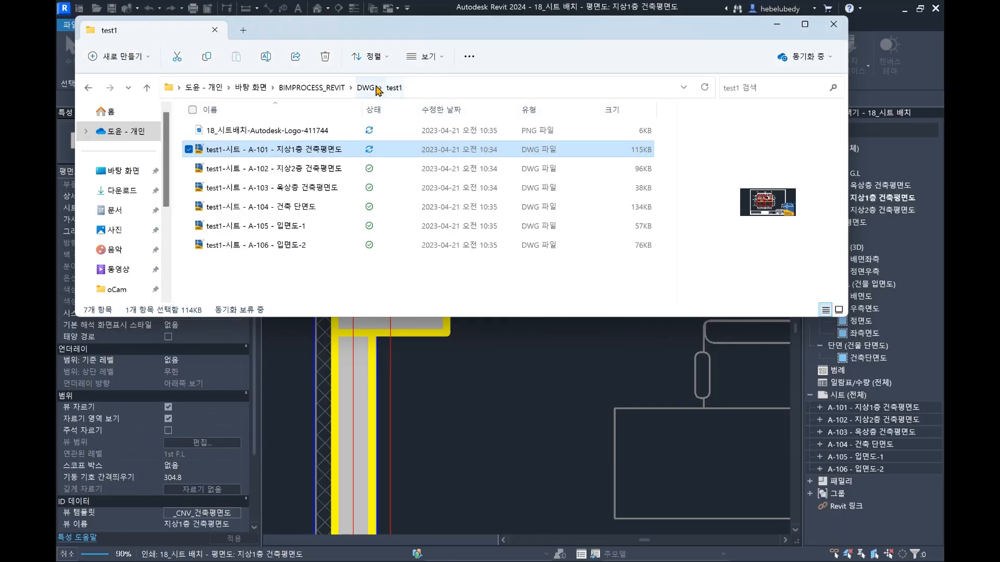
{"action": "left_click", "coordinate": [378, 89]}
{"action": "left_click", "coordinate": [391, 118]}
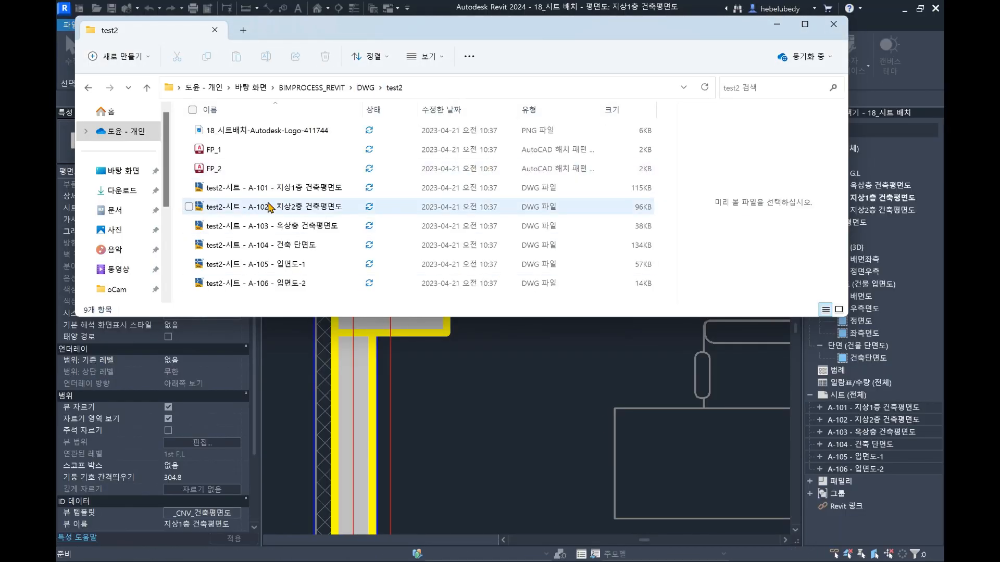
{"action": "double_click", "coordinate": [327, 188]}
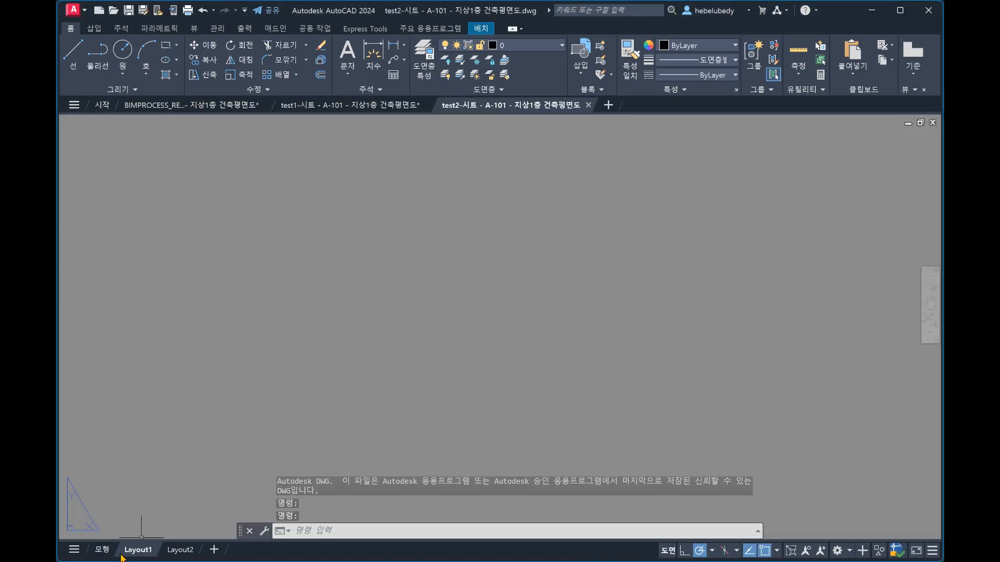
- Fit the A-101 sheet layout in view, and switch to the floor plan in model space
{"action": "middle_click", "coordinate": [210, 514]}
{"action": "middle_click", "coordinate": [210, 514]}
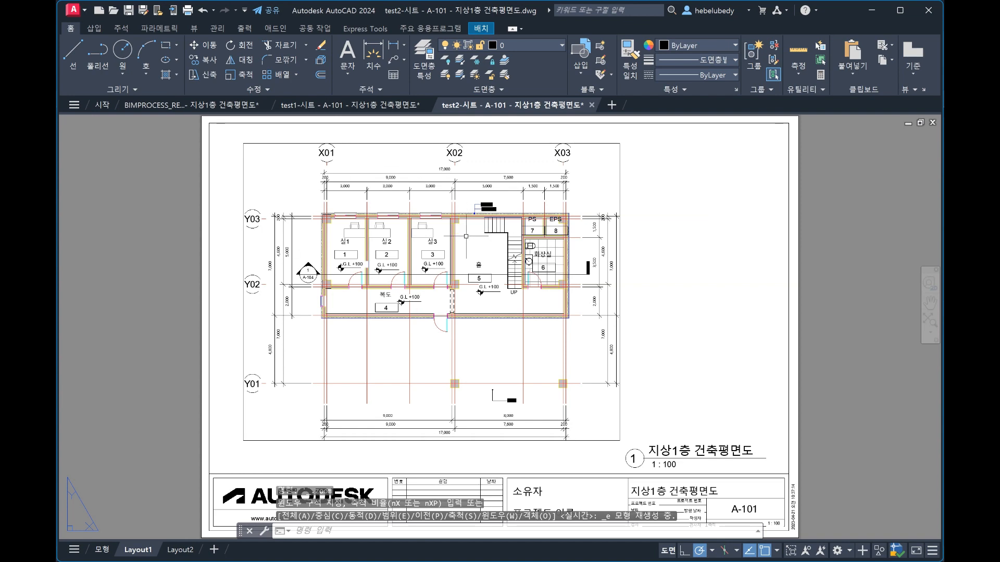
{"action": "left_click", "coordinate": [102, 550]}
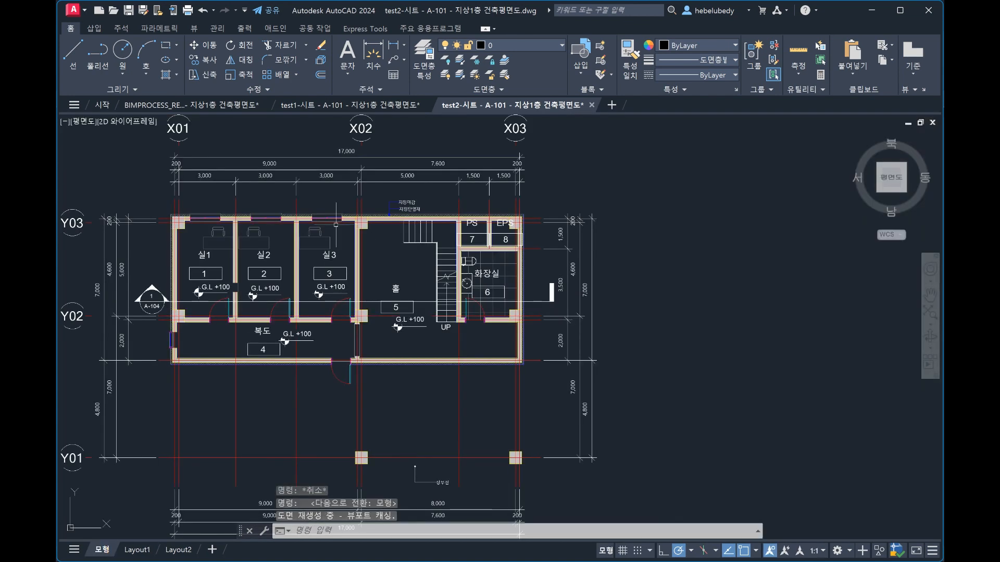
- Inspect the color of the solid concrete hatch in the north exterior wall of the test2 floor plan
{"action": "scroll", "coordinate": [336, 225], "scroll_direction": "up", "scroll_amount": 10}
{"action": "left_click", "coordinate": [297, 196]}
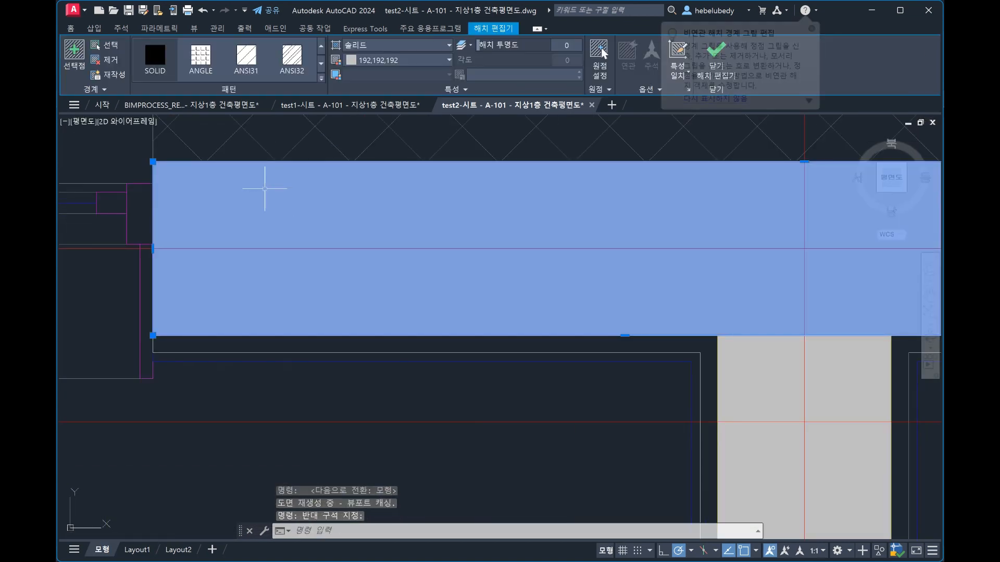
{"action": "key", "text": "Escape"}
{"action": "key", "text": "Escape"}
- Select the outer finish line along the insulation and check its layer and color in the layer list
{"action": "mouse_move", "coordinate": [269, 196]}
{"action": "middle_mouse_down"}
{"action": "mouse_move", "coordinate": [389, 266]}
{"action": "mouse_move", "coordinate": [421, 301]}
{"action": "middle_mouse_up"}
{"action": "left_click", "coordinate": [407, 213]}
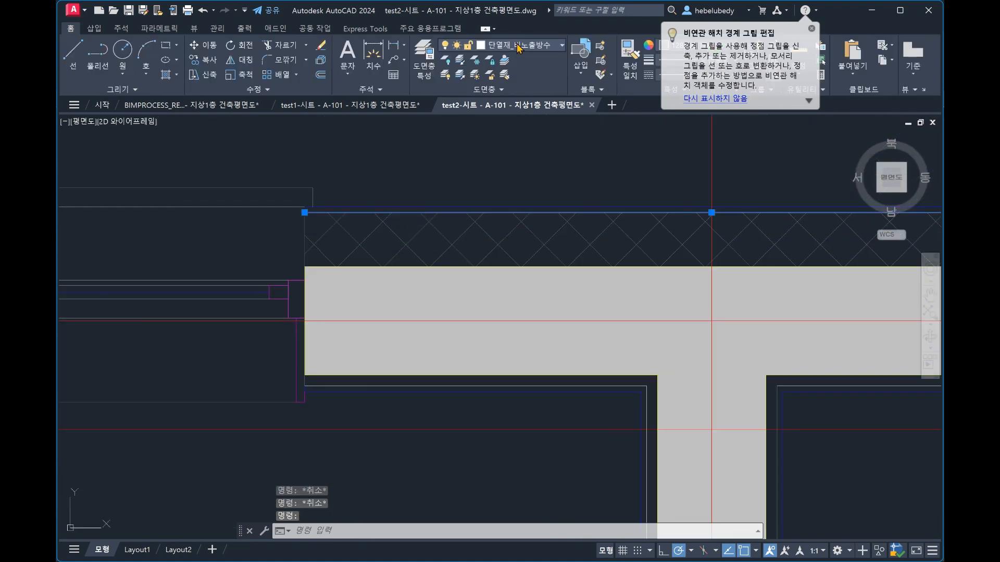
{"action": "left_click", "coordinate": [518, 48]}
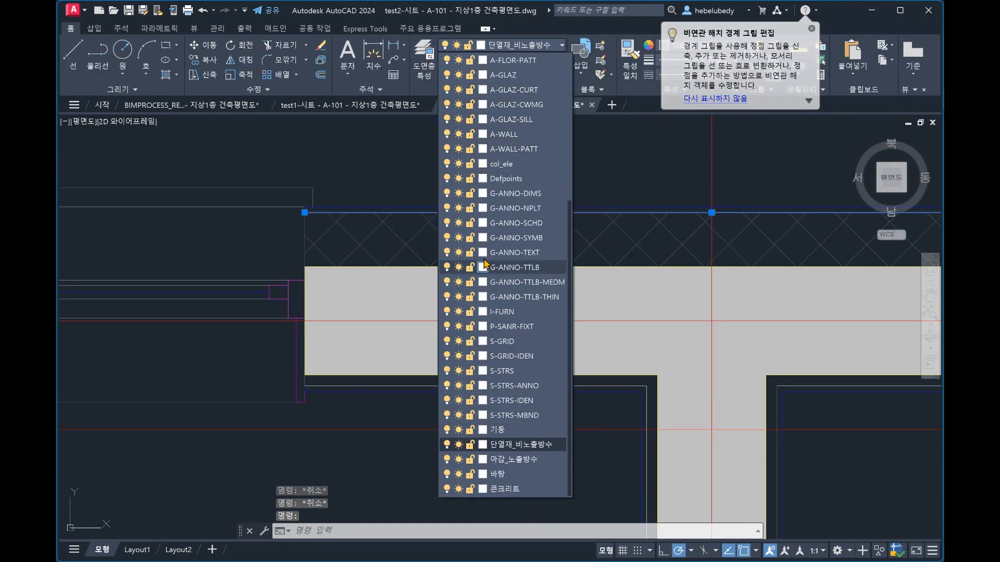
{"action": "left_click", "coordinate": [513, 267]}
{"action": "scroll", "coordinate": [529, 223], "scroll_direction": "down", "scroll_amount": 8}
{"action": "key", "text": "Escape"}
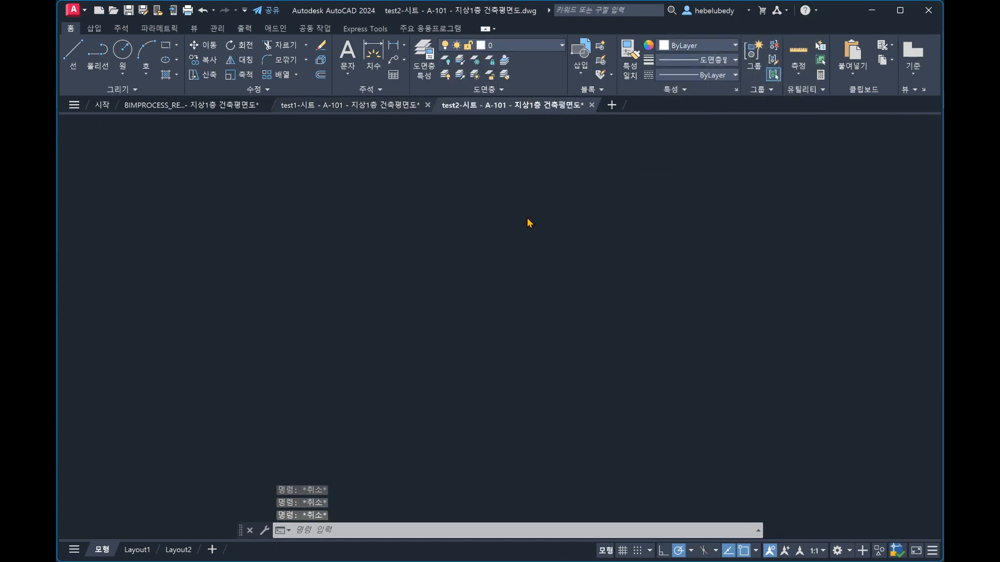
- Switch to the test1 drawing and inspect the color of the solid wall hatch between 실1 and 실2
{"action": "key", "text": "ctrl+Tab"}
{"action": "scroll", "coordinate": [566, 326], "scroll_direction": "down", "scroll_amount": 5}
{"action": "scroll", "coordinate": [458, 286], "scroll_direction": "up", "scroll_amount": 6}
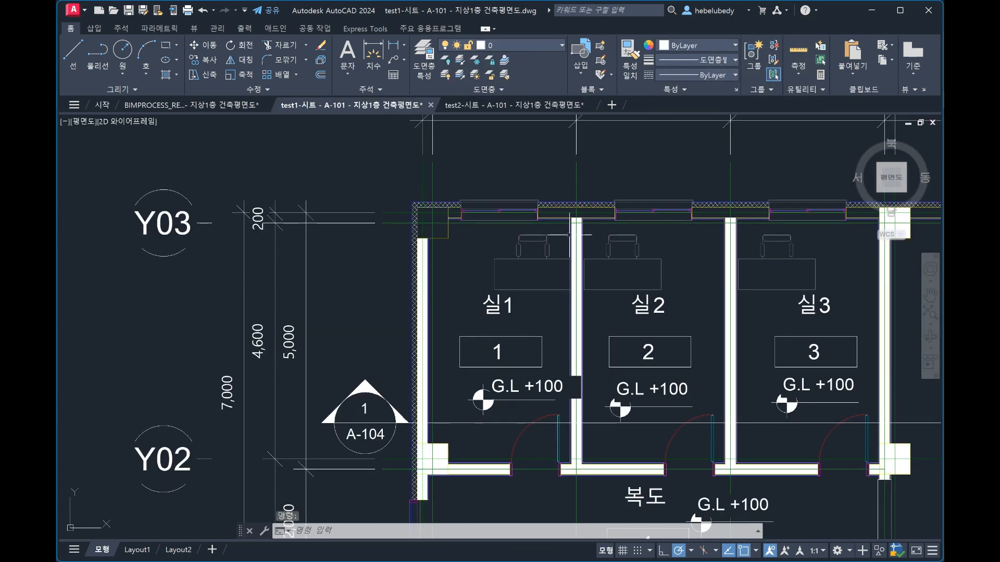
{"action": "scroll", "coordinate": [569, 234], "scroll_direction": "up", "scroll_amount": 8}
{"action": "left_click", "coordinate": [570, 266]}
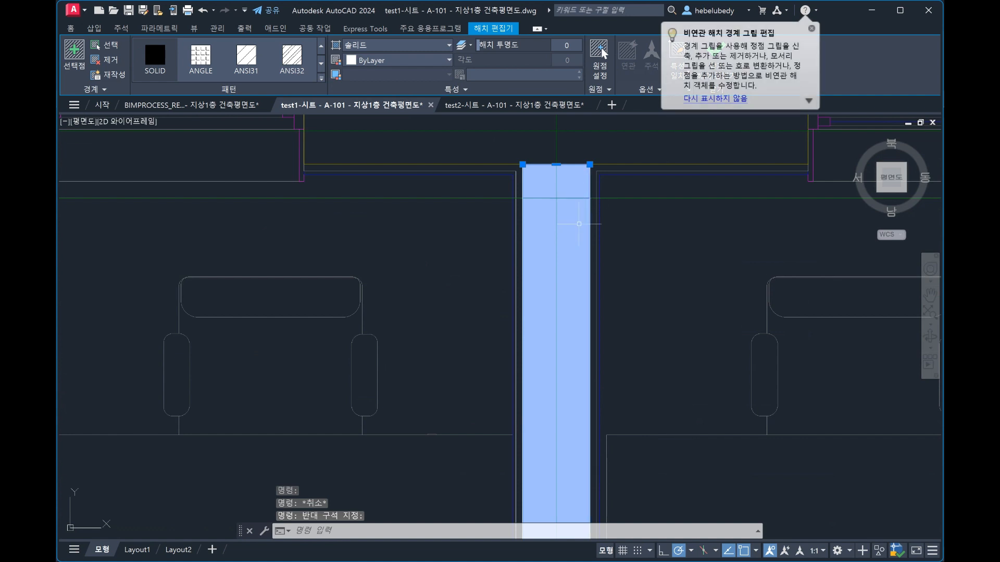
{"action": "key", "text": "Escape"}
{"action": "key", "text": "Escape"}
- Switch to Revit, review the model categories' line colors in Object Styles (객체 스타일), and close it without saving changes
{"action": "mouse_move", "coordinate": [650, 560]}
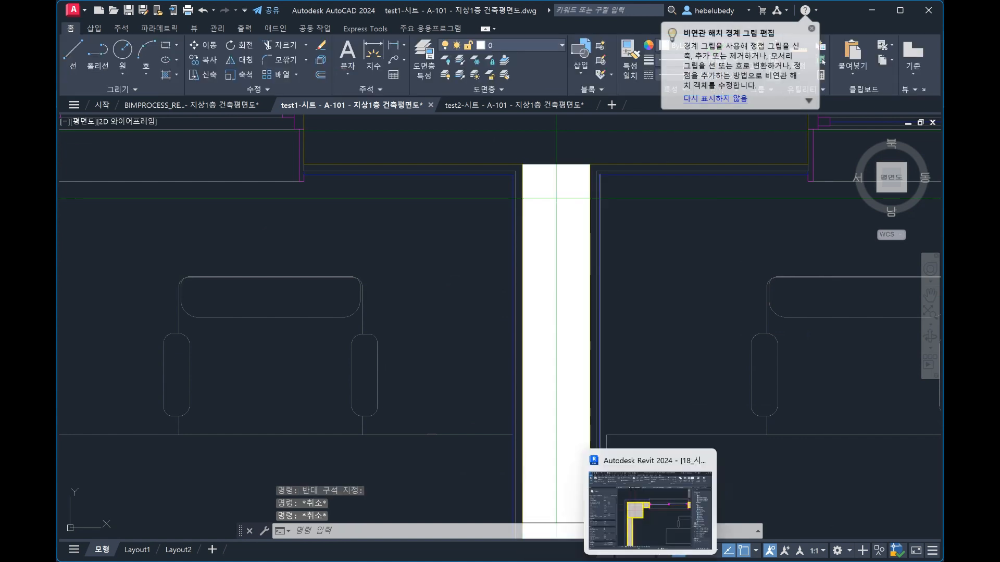
{"action": "left_click", "coordinate": [663, 531]}
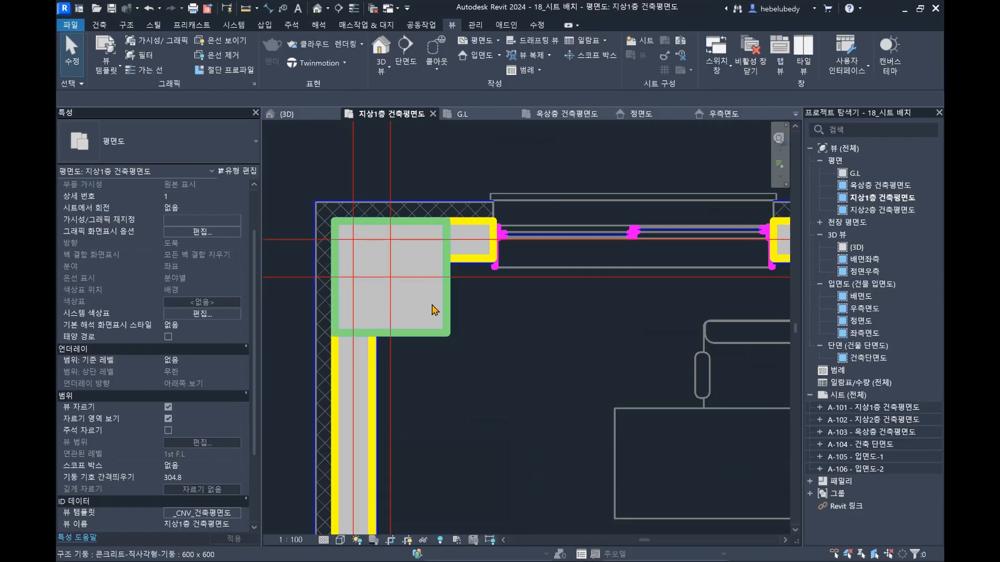
{"action": "left_click", "coordinate": [475, 26]}
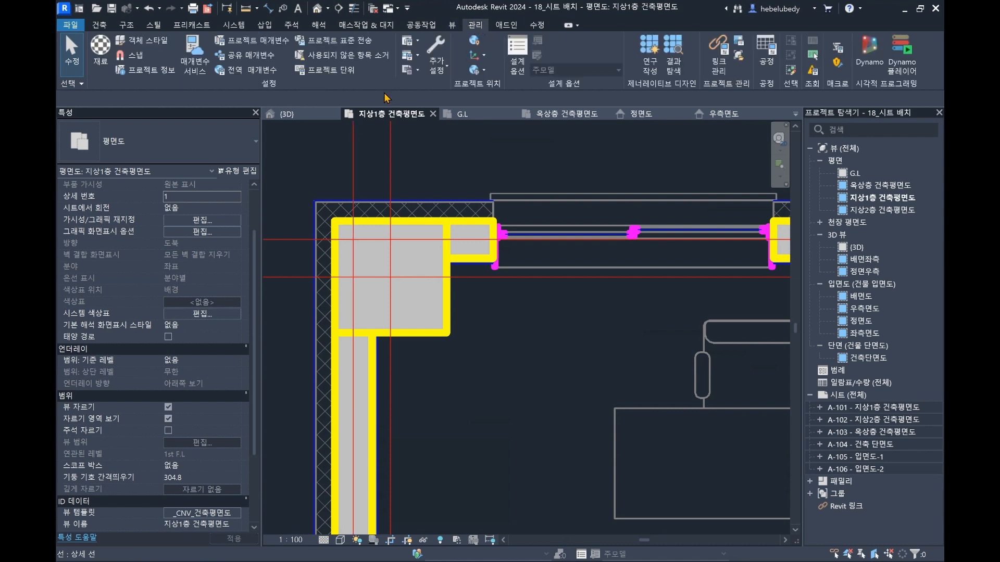
{"action": "left_click", "coordinate": [152, 46]}
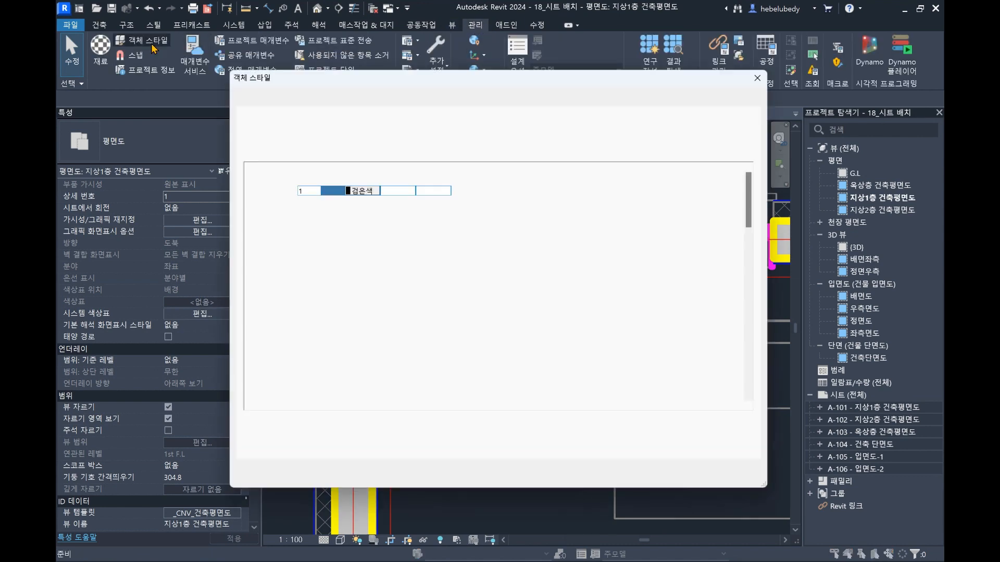
{"action": "left_click_drag", "start_coordinate": [375, 76], "coordinate": [612, 61]}
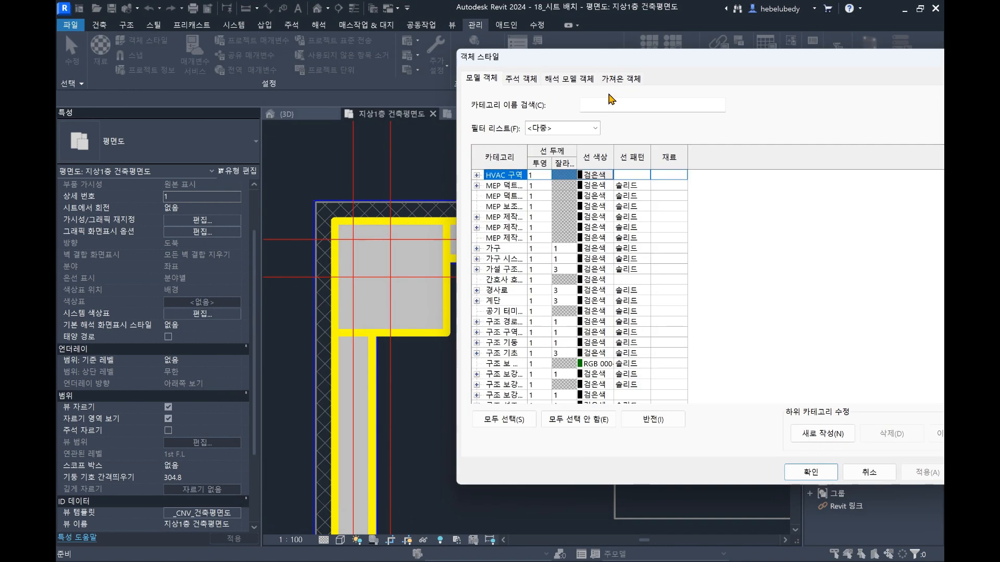
{"action": "scroll", "coordinate": [515, 229], "scroll_direction": "down", "scroll_amount": 10}
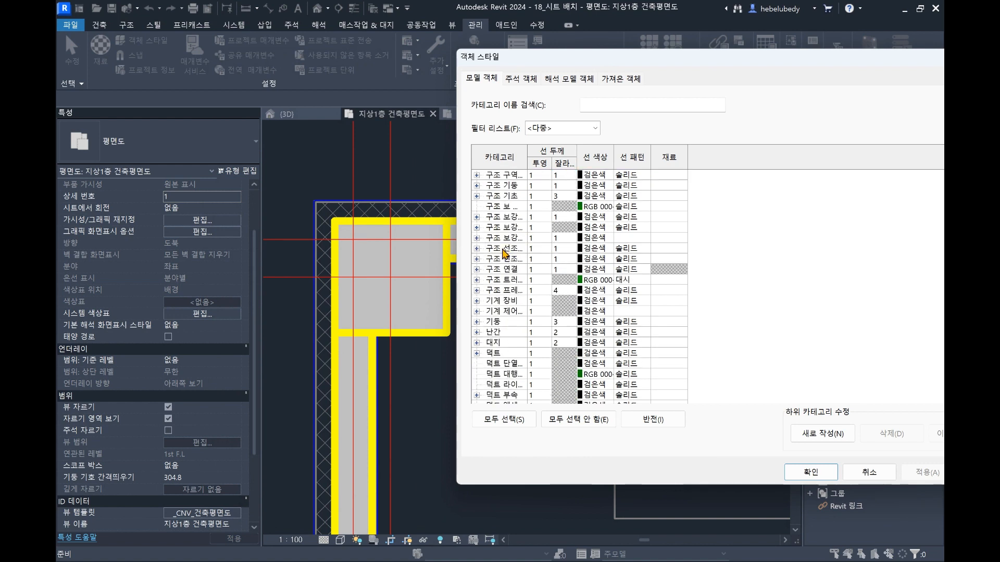
{"action": "scroll", "coordinate": [512, 253], "scroll_direction": "down", "scroll_amount": 4}
{"action": "left_click", "coordinate": [605, 219]}
{"action": "left_click", "coordinate": [605, 245]}
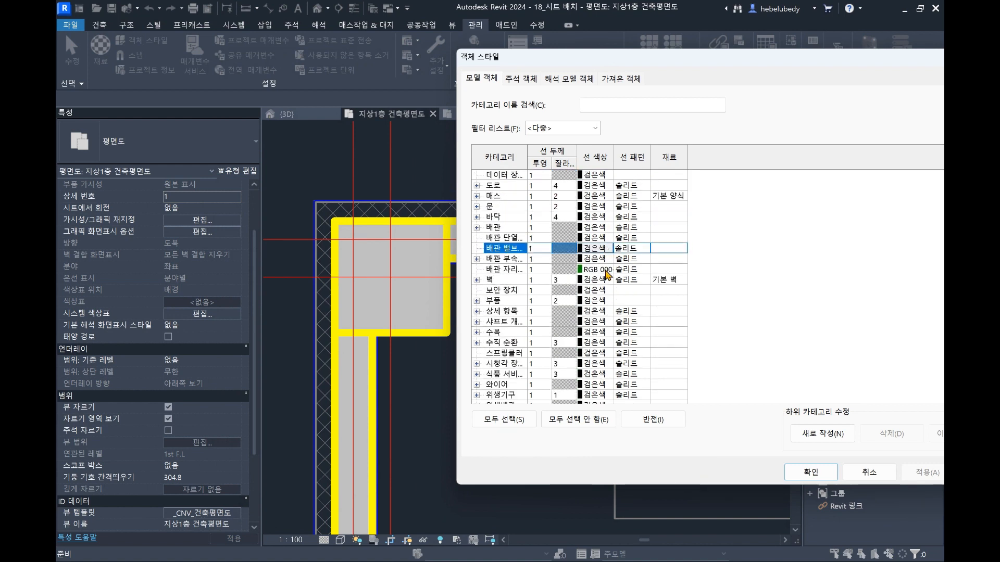
{"action": "left_click", "coordinate": [605, 269]}
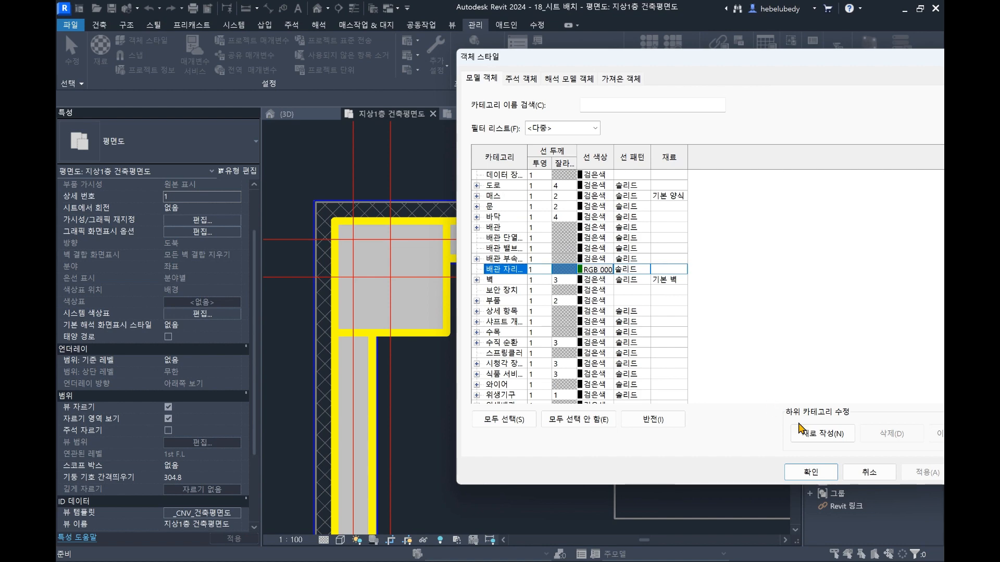
{"action": "left_click", "coordinate": [869, 472]}
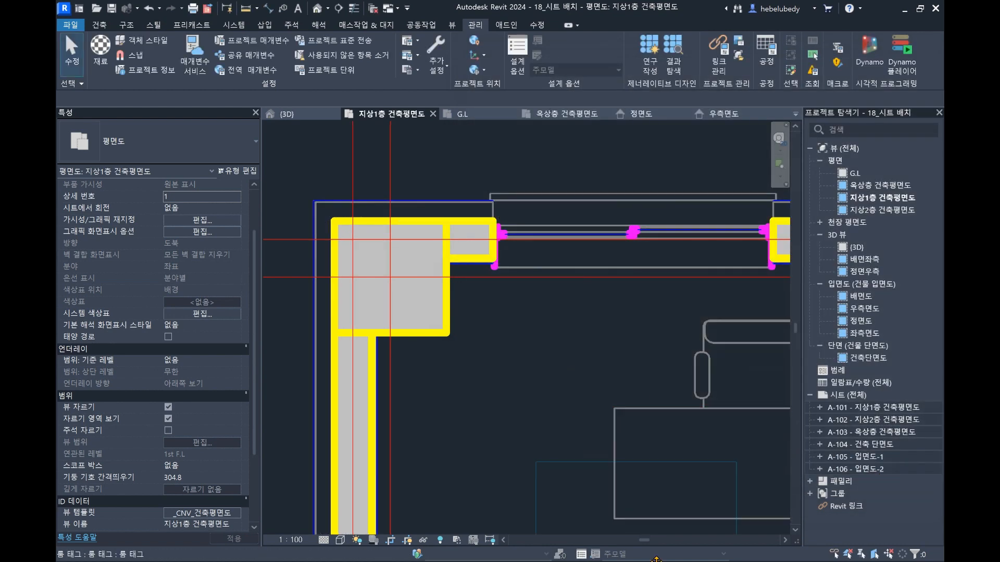
{"action": "mouse_move", "coordinate": [657, 558]}
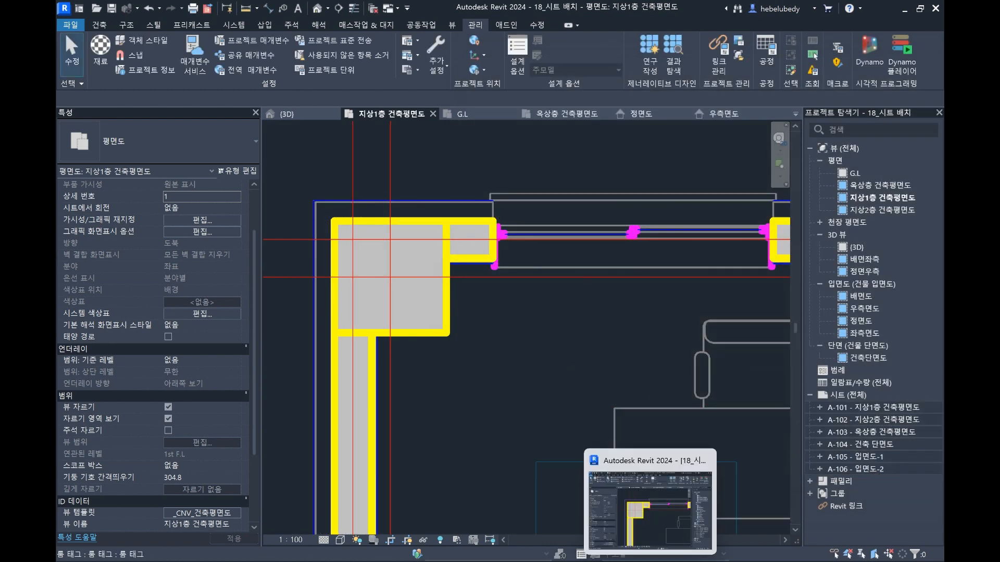
{"action": "left_click", "coordinate": [683, 531]}
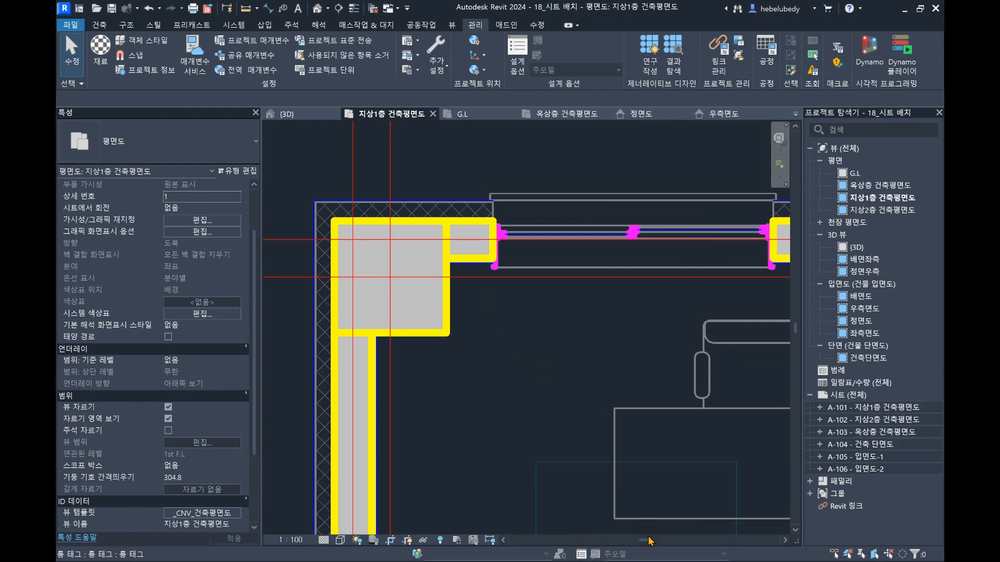
{"action": "middle_click_drag", "start_coordinate": [622, 496], "coordinate": [599, 494]}
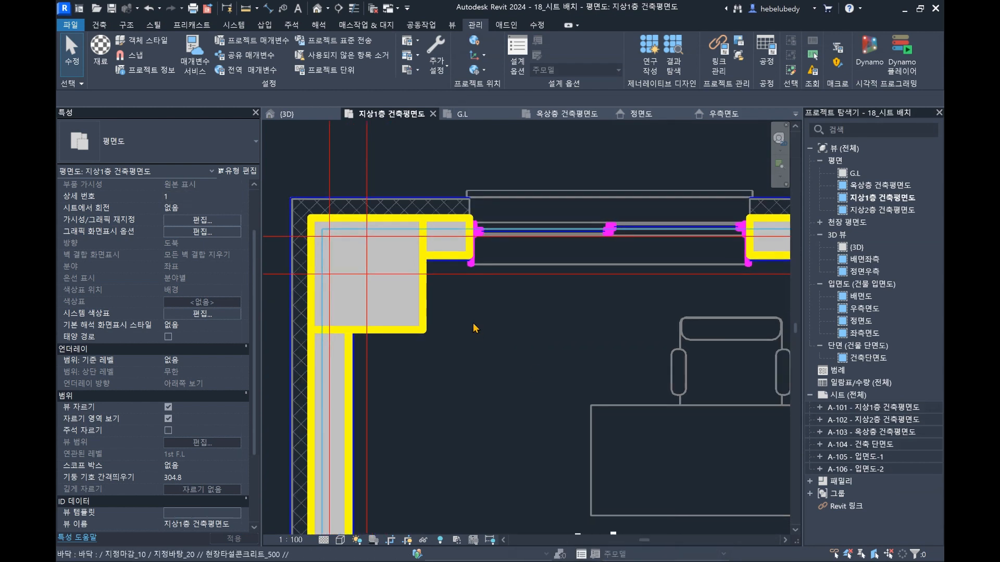
- Switch back to AutoCAD and recheck the color property of the solid partition hatch between 실1 and 실2 in test1
{"action": "key", "text": "alt+Tab"}
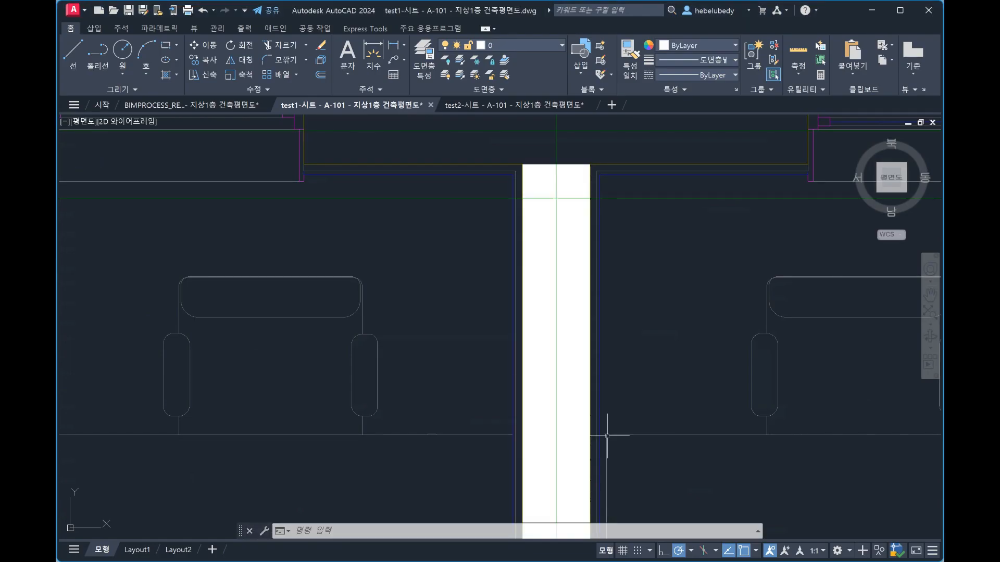
{"action": "key", "text": "Escape"}
{"action": "key", "text": "Escape"}
{"action": "key", "text": "Escape"}
{"action": "scroll", "coordinate": [469, 234], "scroll_direction": "down", "scroll_amount": 5}
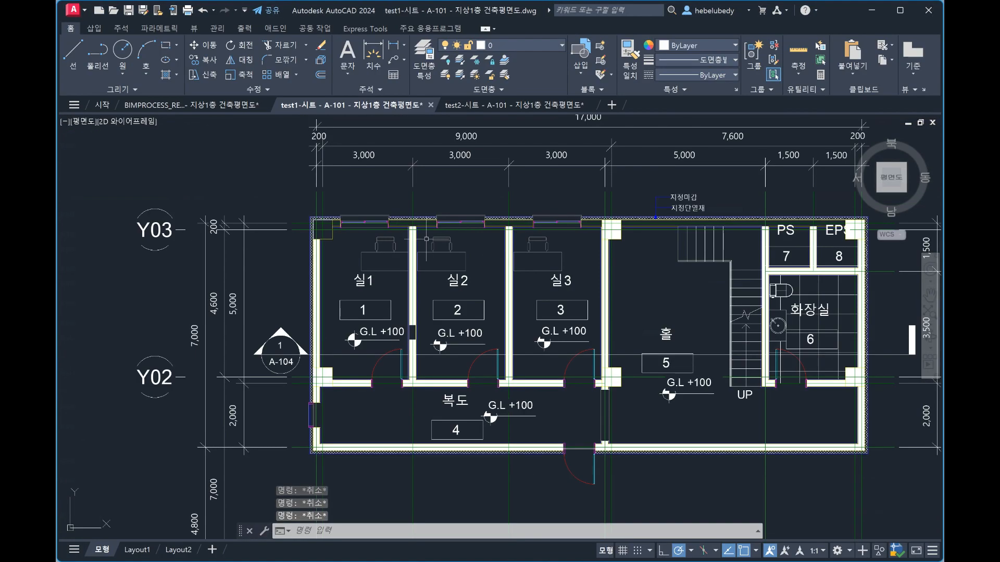
{"action": "scroll", "coordinate": [572, 228], "scroll_direction": "up", "scroll_amount": 5}
{"action": "left_click", "coordinate": [573, 228]}
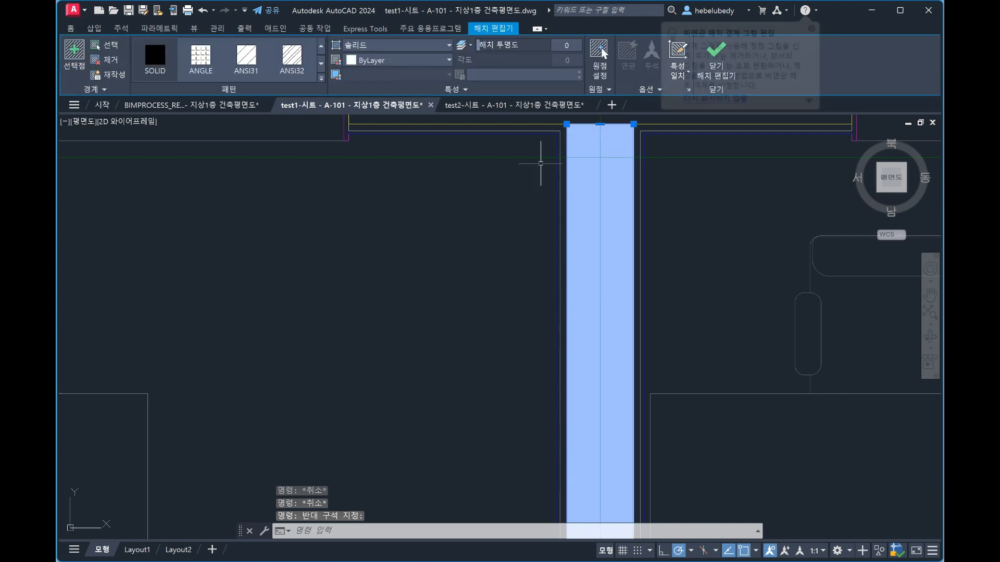
{"action": "key", "text": "Escape"}
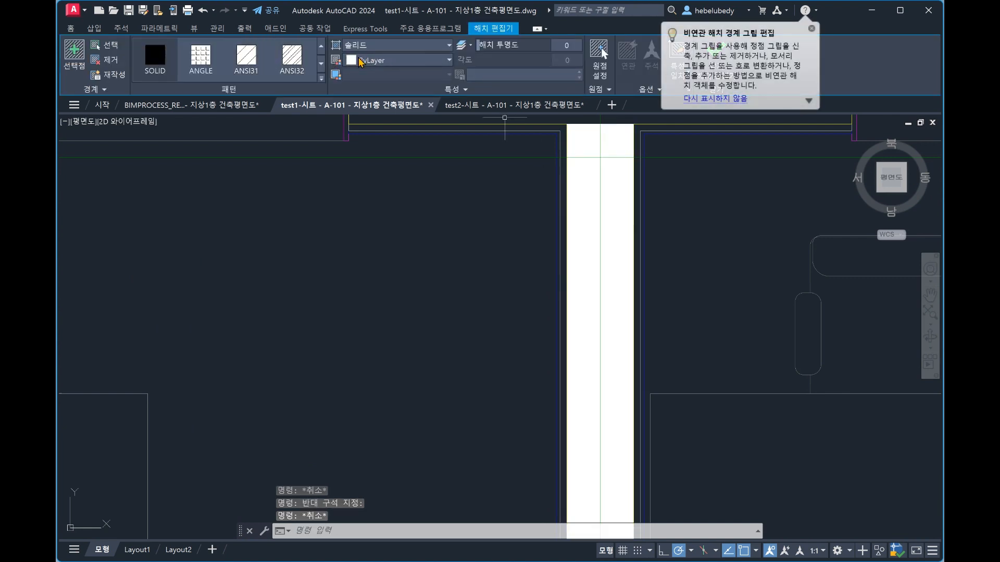
{"action": "left_click", "coordinate": [593, 201]}
{"action": "key", "text": "Escape"}
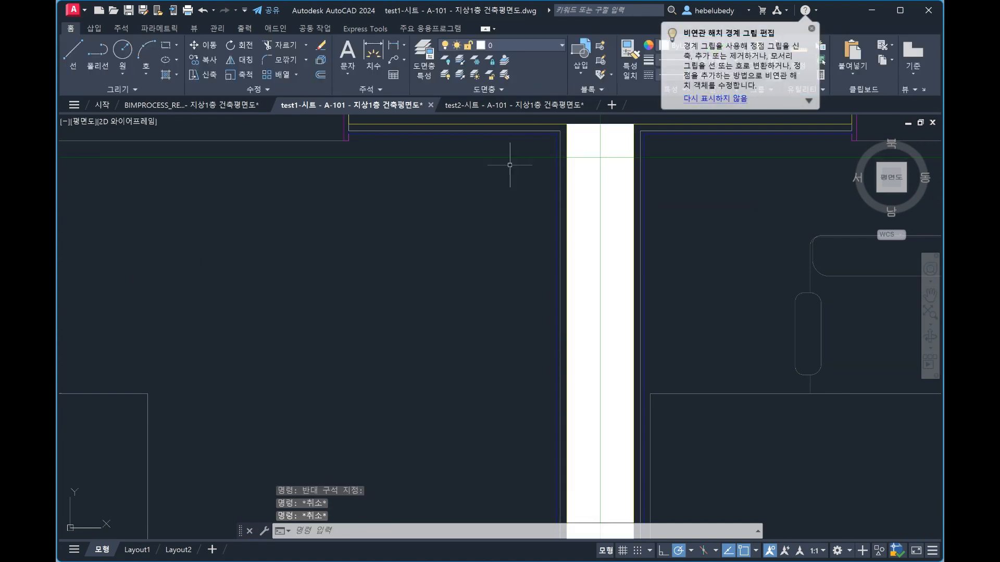
- Switch to the test2 drawing and inspect the insulation hatch's color at the southeast exterior wall corner
{"action": "scroll", "coordinate": [508, 160], "scroll_direction": "down", "scroll_amount": 3}
{"action": "left_click", "coordinate": [513, 104]}
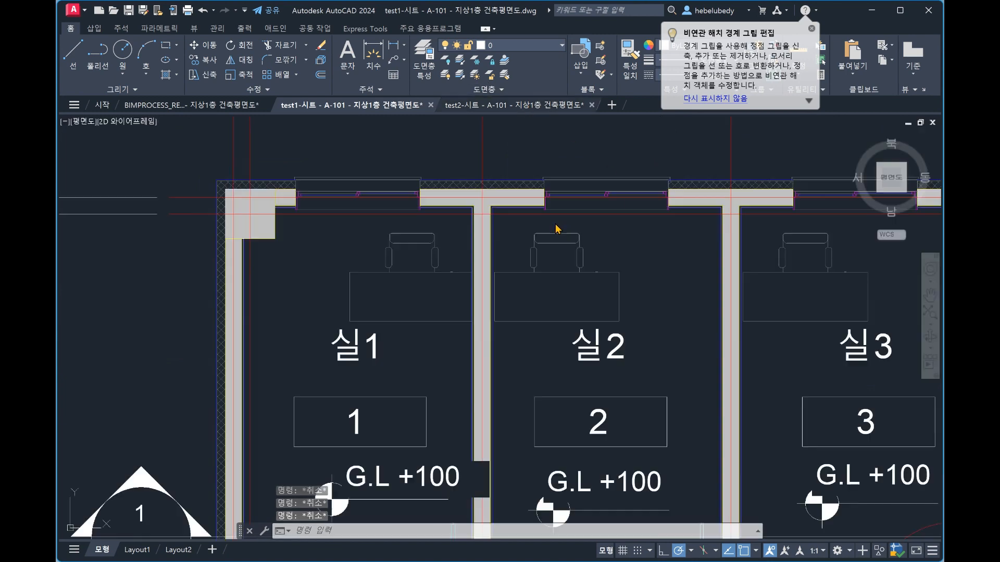
{"action": "scroll", "coordinate": [451, 204], "scroll_direction": "down", "scroll_amount": 2}
{"action": "scroll", "coordinate": [527, 246], "scroll_direction": "up", "scroll_amount": 9}
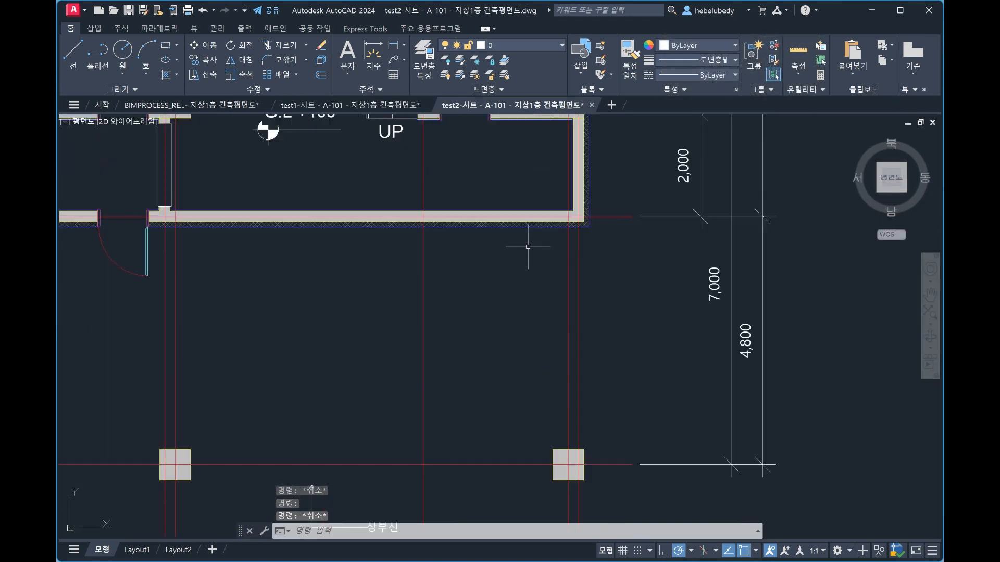
{"action": "middle_click_drag", "start_coordinate": [634, 213], "coordinate": [691, 304]}
{"action": "key", "text": "Escape"}
{"action": "scroll", "coordinate": [703, 262], "scroll_direction": "up", "scroll_amount": 4}
{"action": "left_click", "coordinate": [782, 244]}
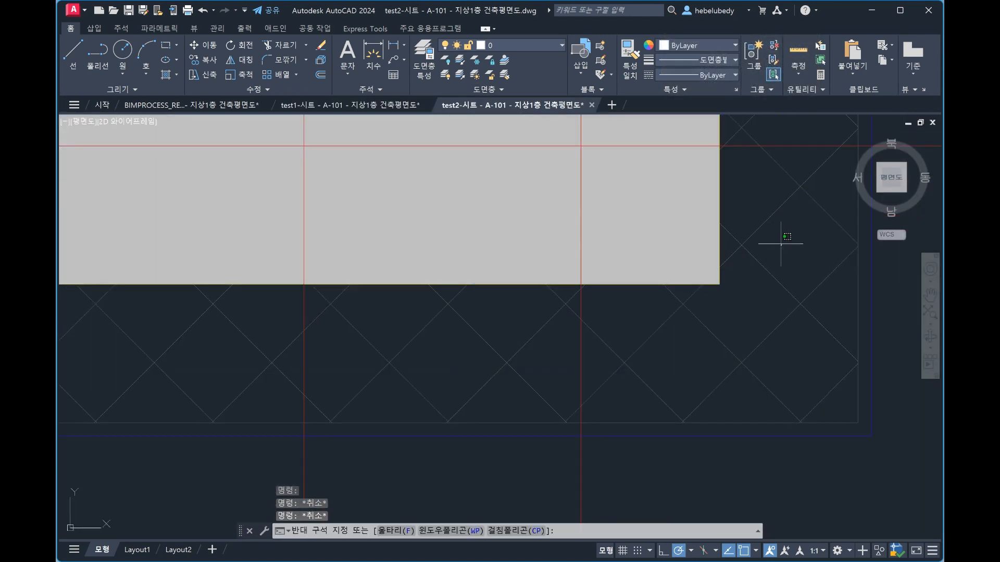
{"action": "left_click", "coordinate": [773, 225]}
{"action": "scroll", "coordinate": [620, 213], "scroll_direction": "down", "scroll_amount": 3}
{"action": "middle_click_drag", "start_coordinate": [576, 223], "coordinate": [576, 291]}
{"action": "key", "text": "Escape"}
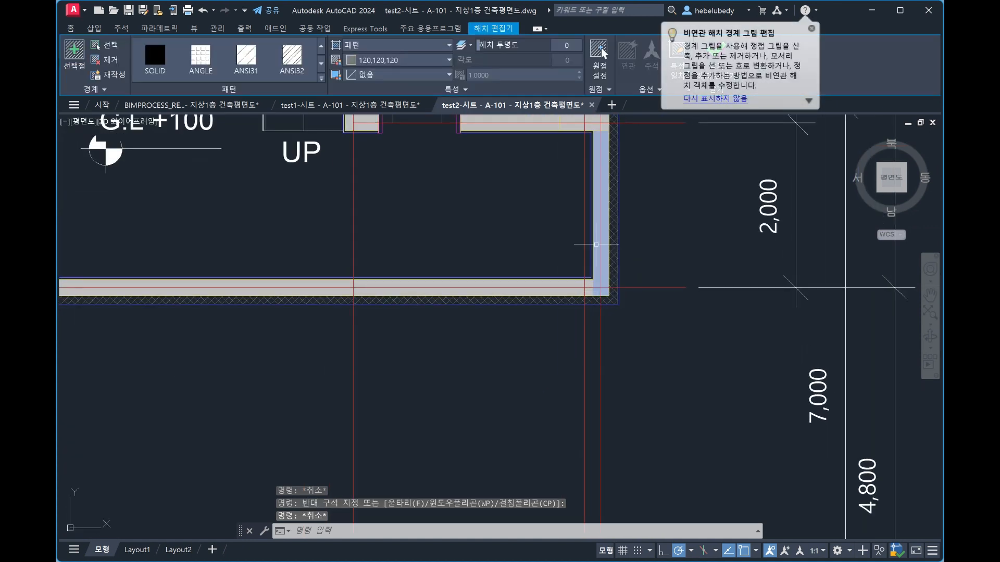
{"action": "key", "text": "Escape"}
- Select the 화장실 door's swing and check its layer and color properties
{"action": "scroll", "coordinate": [636, 207], "scroll_direction": "up", "scroll_amount": 5}
{"action": "scroll", "coordinate": [546, 210], "scroll_direction": "down", "scroll_amount": 6}
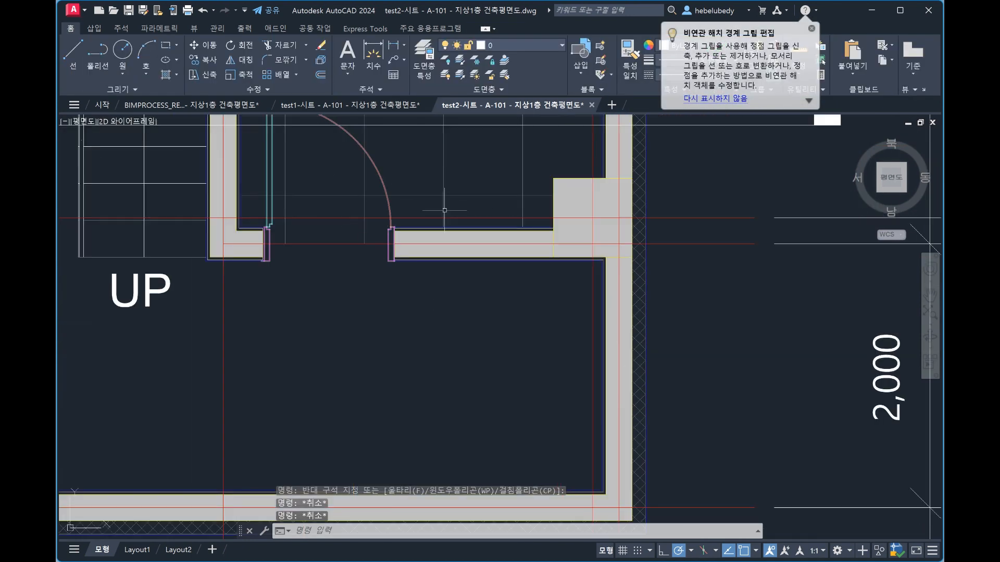
{"action": "middle_click_drag", "start_coordinate": [317, 218], "coordinate": [459, 278]}
{"action": "key", "text": "Escape"}
{"action": "scroll", "coordinate": [439, 193], "scroll_direction": "up", "scroll_amount": 3}
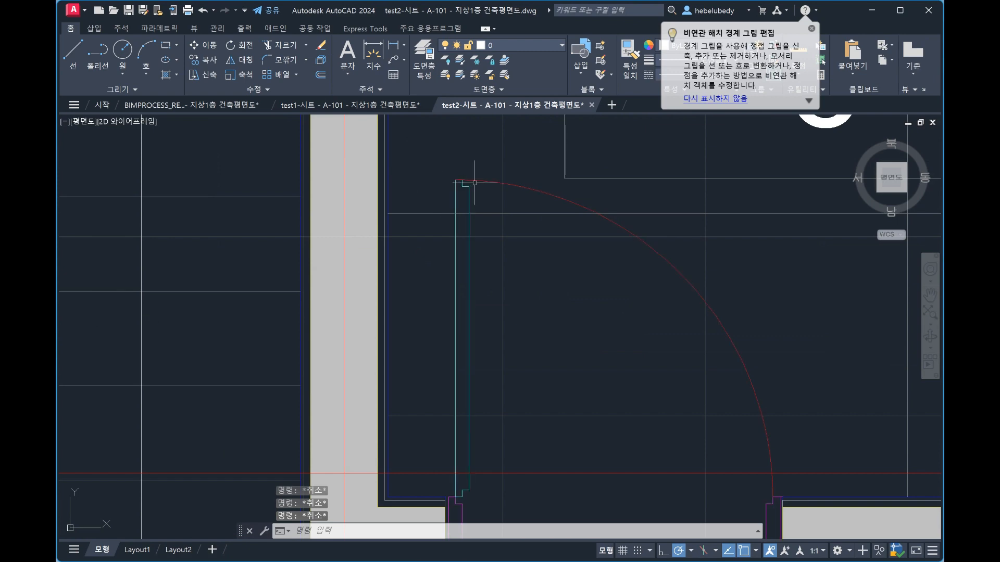
{"action": "left_click", "coordinate": [474, 182]}
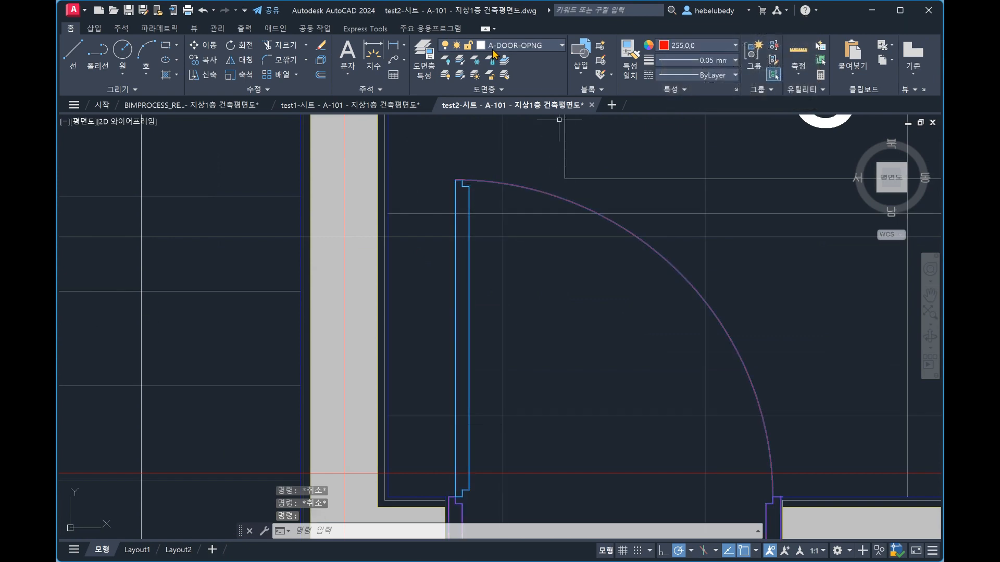
{"action": "key", "text": "Escape"}
- Inspect a window and the adjoining concrete wall on the north side, and review the layer colors in the full layer list
{"action": "scroll", "coordinate": [438, 207], "scroll_direction": "down", "scroll_amount": 10}
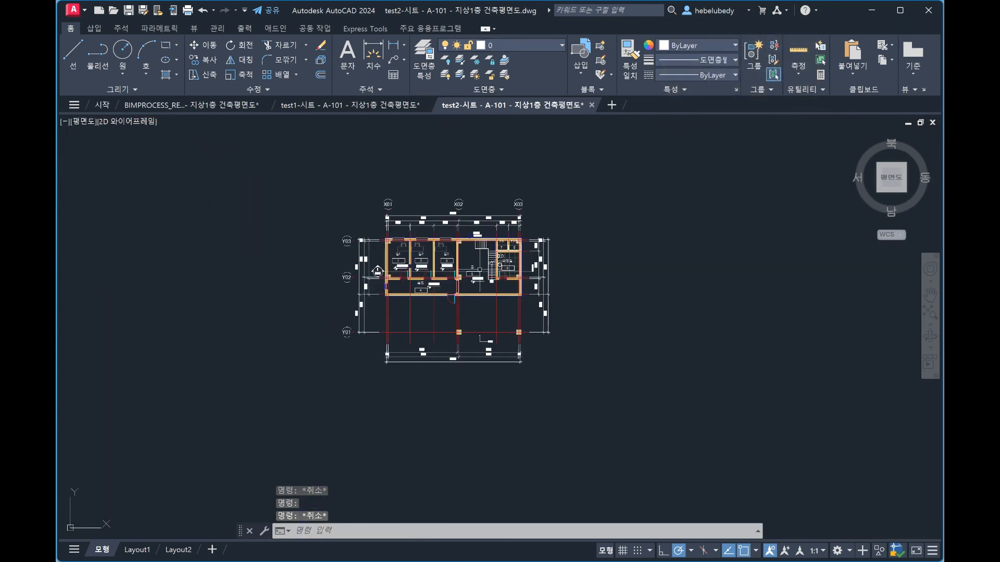
{"action": "scroll", "coordinate": [437, 207], "scroll_direction": "up", "scroll_amount": 2}
{"action": "scroll", "coordinate": [437, 207], "scroll_direction": "up", "scroll_amount": 10}
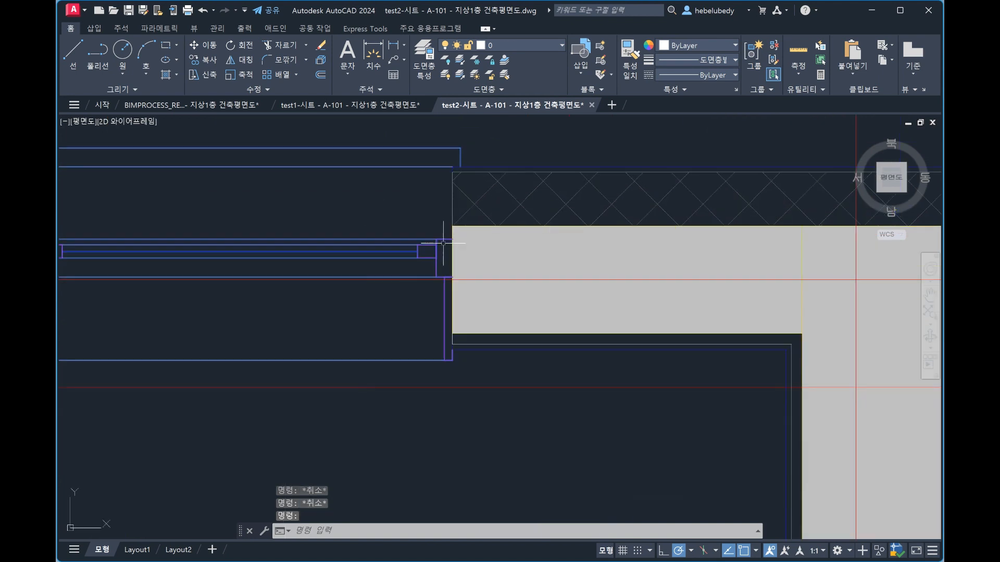
{"action": "key", "text": "Escape"}
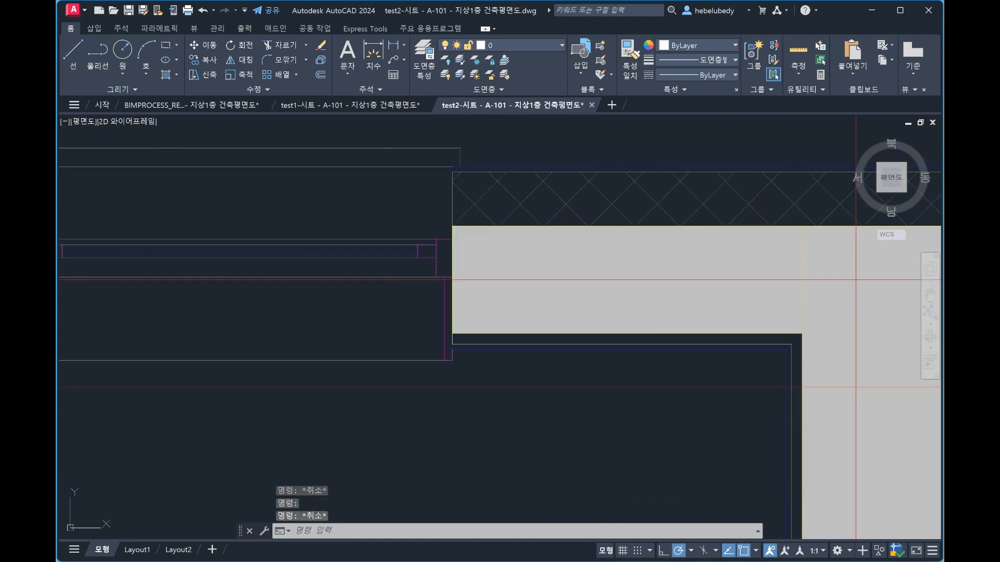
{"action": "left_click", "coordinate": [563, 228]}
{"action": "key", "text": "Escape"}
{"action": "left_click", "coordinate": [521, 45]}
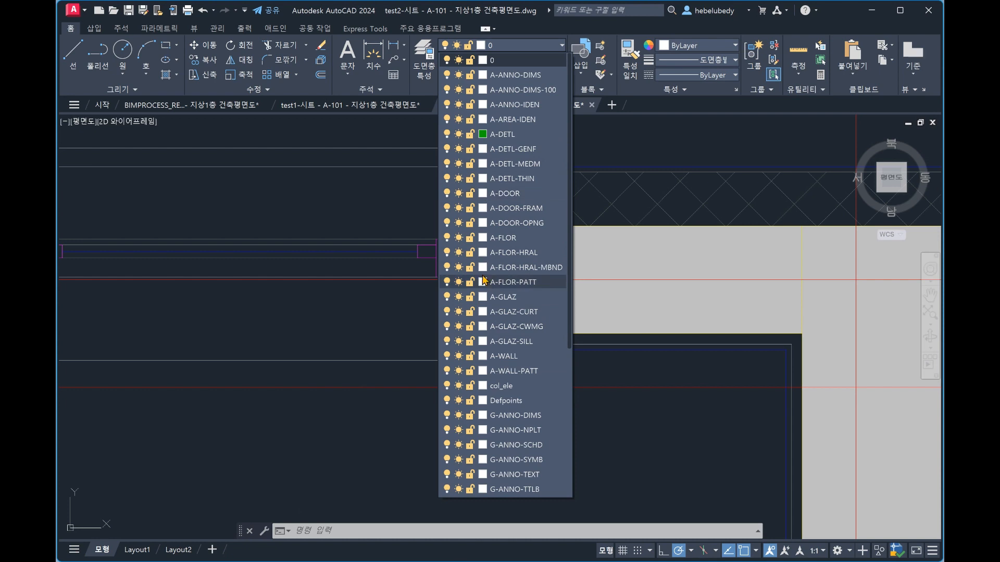
{"action": "scroll", "coordinate": [503, 291], "scroll_direction": "down", "scroll_amount": 5}
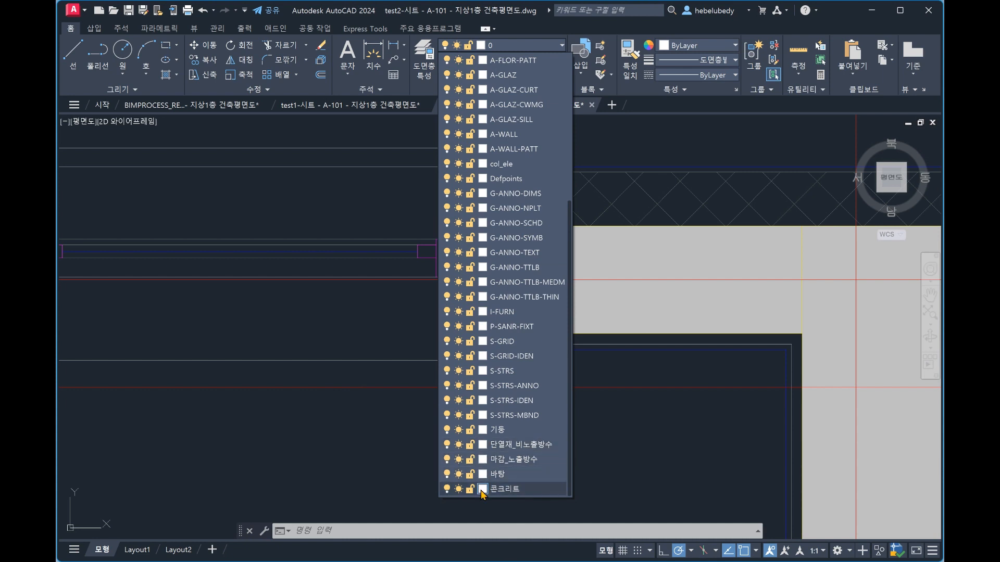
- Dismiss the layer list in the test2 drawing and switch to Revit
{"action": "key", "text": "Escape"}
{"action": "key", "text": "Escape"}
{"action": "key", "text": "Escape"}
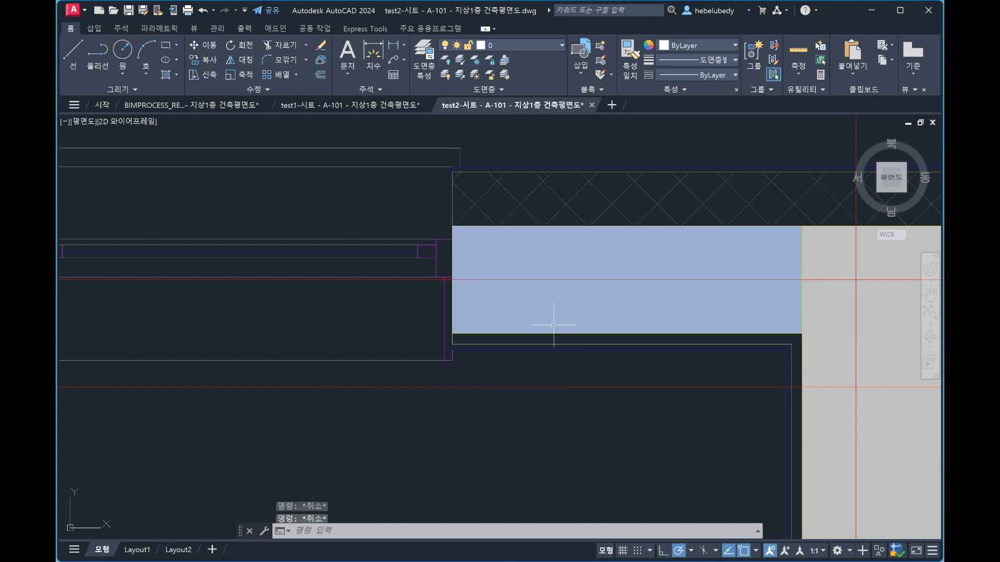
{"action": "key", "text": "alt+Tab"}
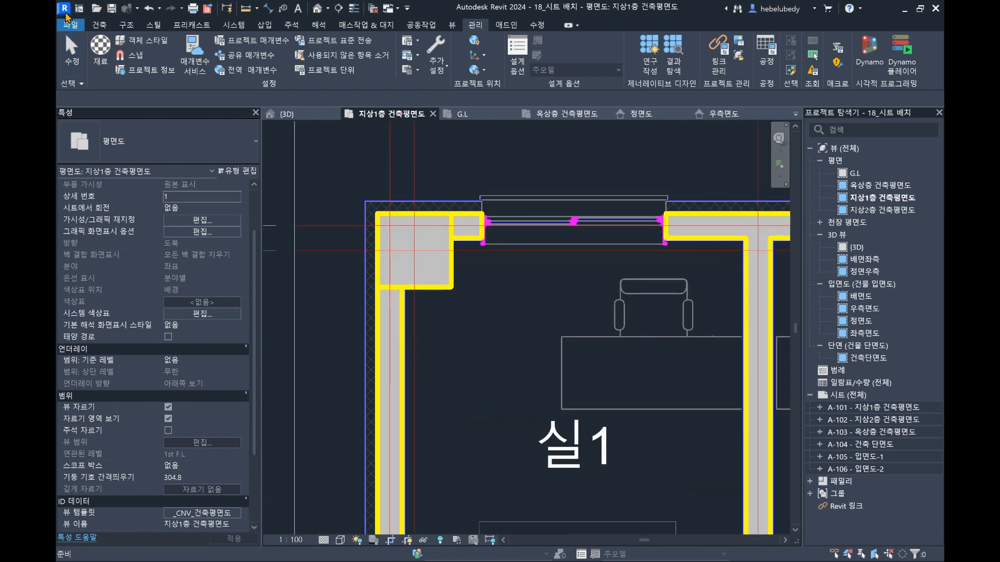
{"action": "left_click", "coordinate": [70, 24]}
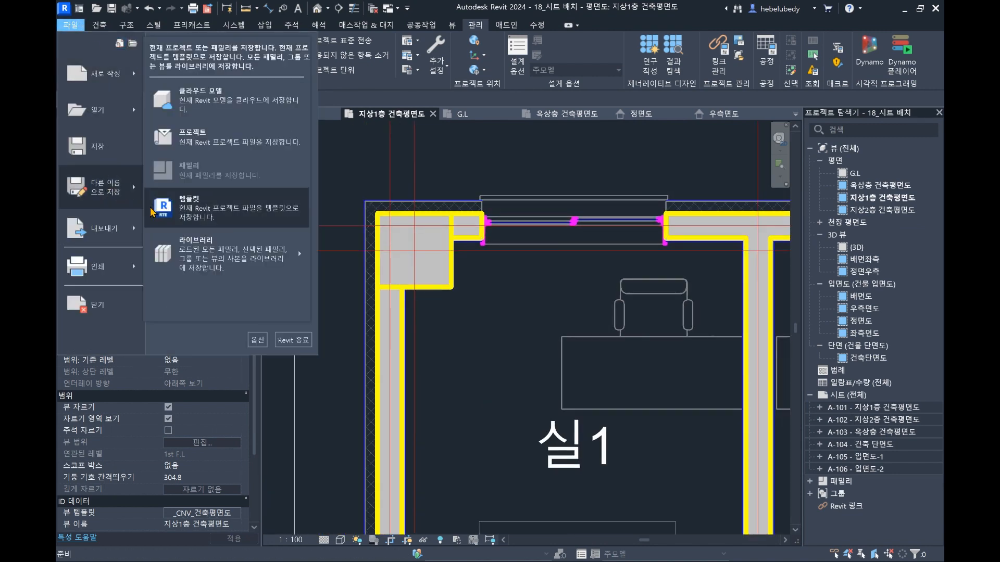
{"action": "left_click", "coordinate": [578, 372]}
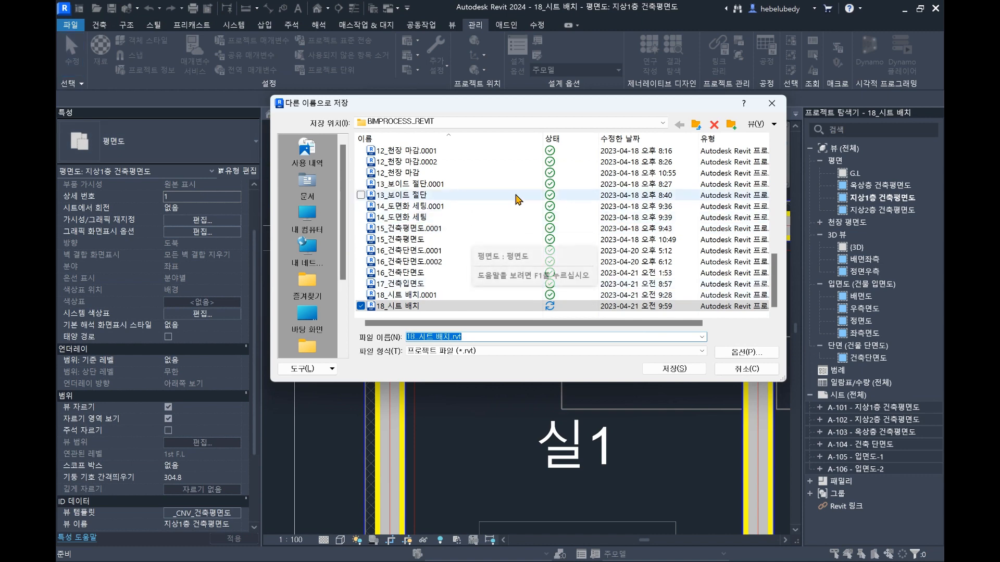
{"action": "key", "text": "Escape"}
- Save the project under the new name 19_DWG 및 PDF 내보내기 in the BIMPROCESS_REVIT folder
{"action": "left_click", "coordinate": [71, 24]}
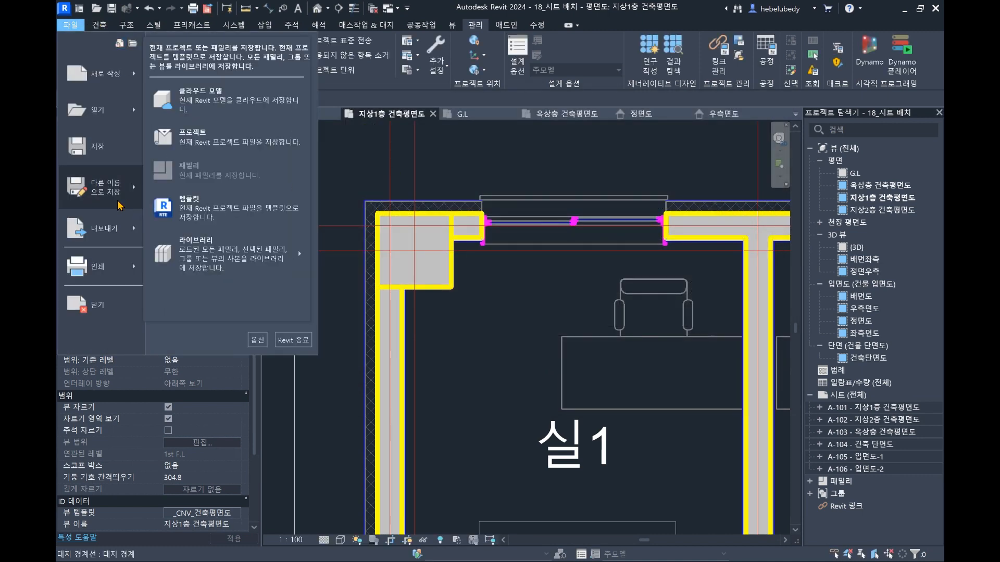
{"action": "mouse_move", "coordinate": [120, 195]}
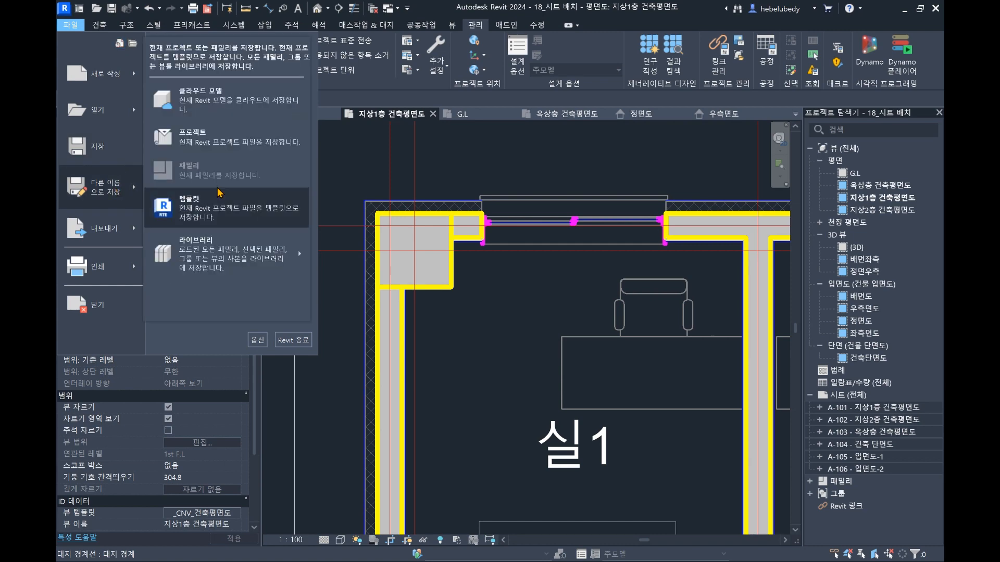
{"action": "left_click", "coordinate": [224, 137]}
{"action": "type", "text": "19_DWG 및 PDF 내보내기"}
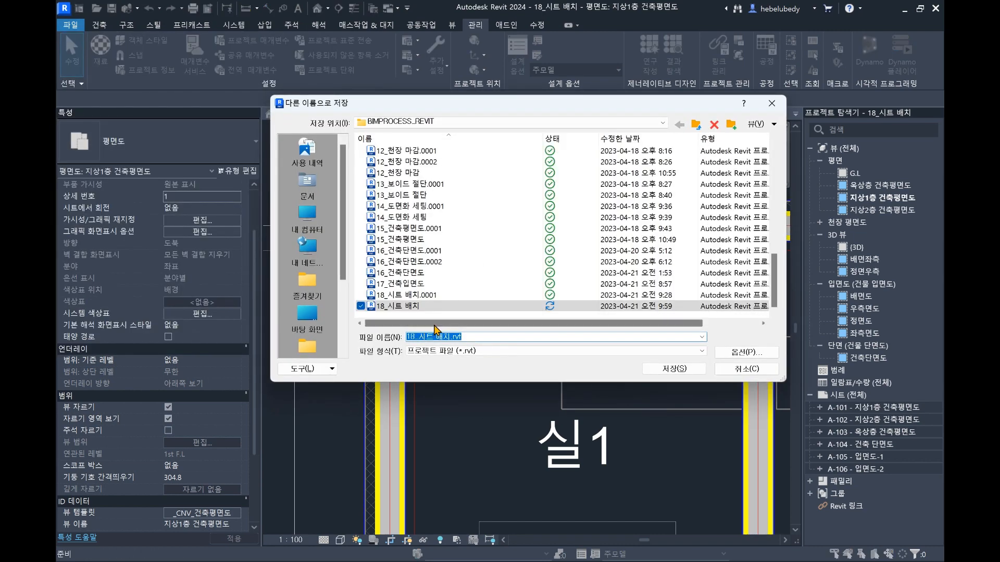
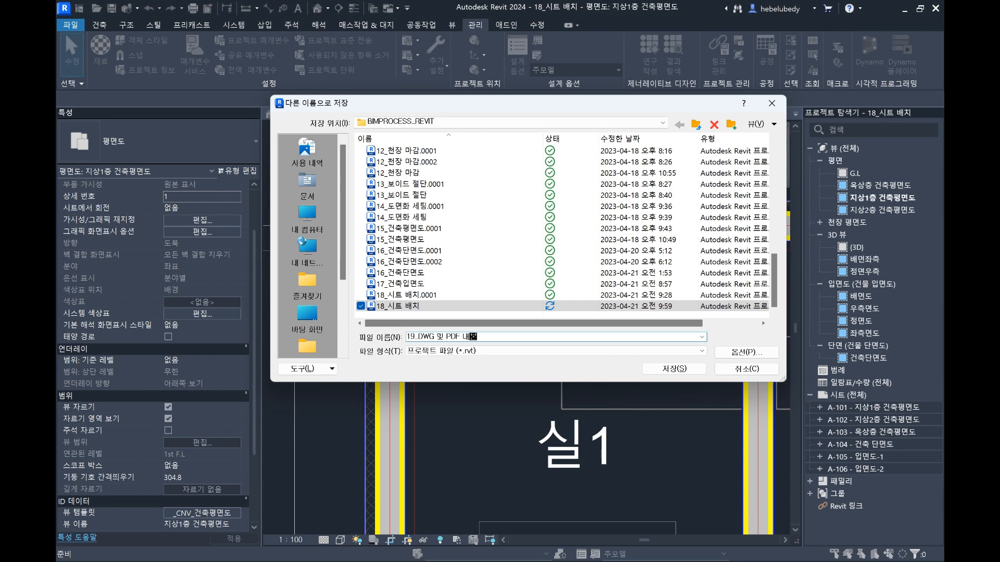
{"action": "key", "text": "Return"}
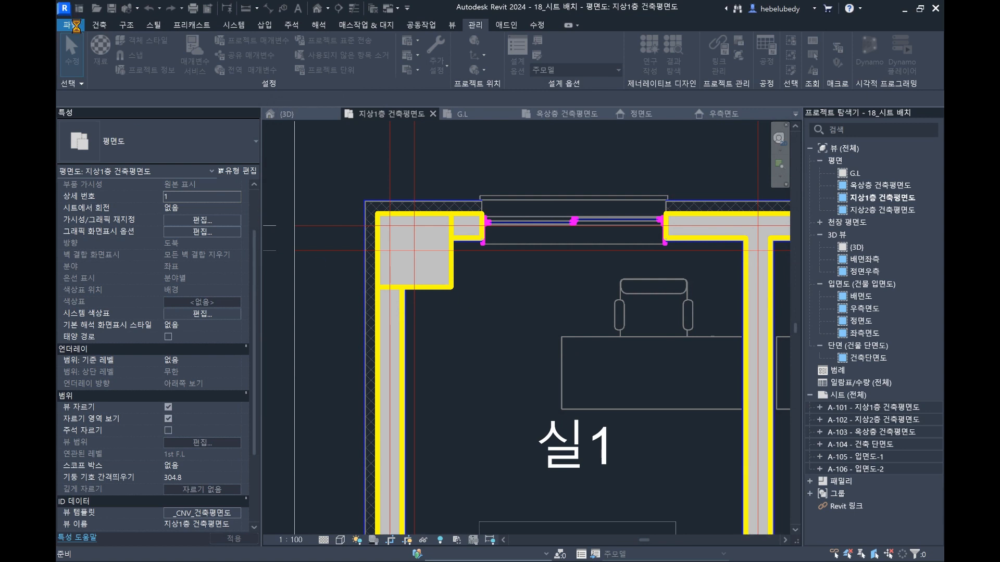
- Start a DWG export of the 건축허가 sheet set and open the CNV_기본설정 export setup for editing
{"action": "left_click", "coordinate": [77, 24]}
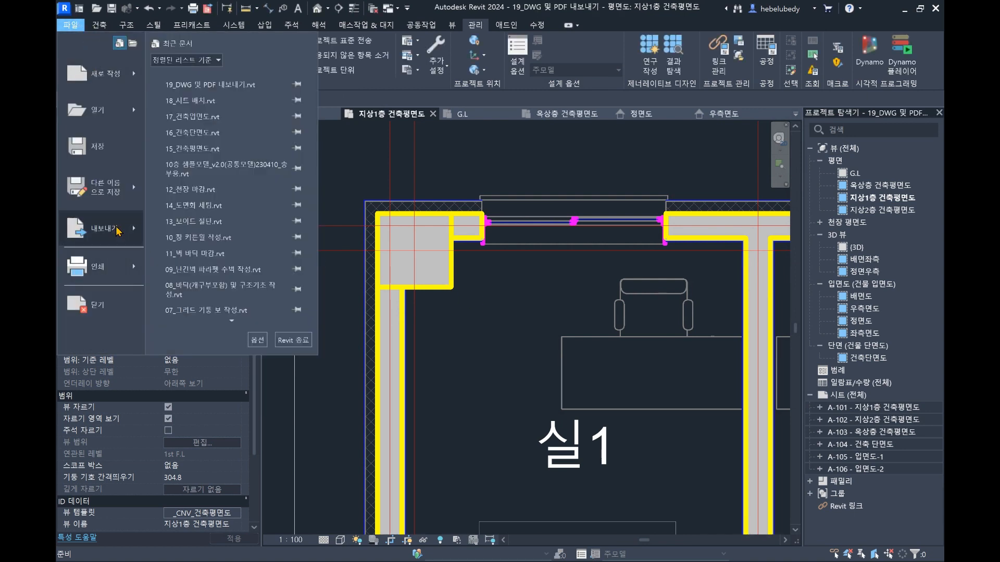
{"action": "mouse_move", "coordinate": [104, 228]}
{"action": "mouse_move", "coordinate": [253, 86]}
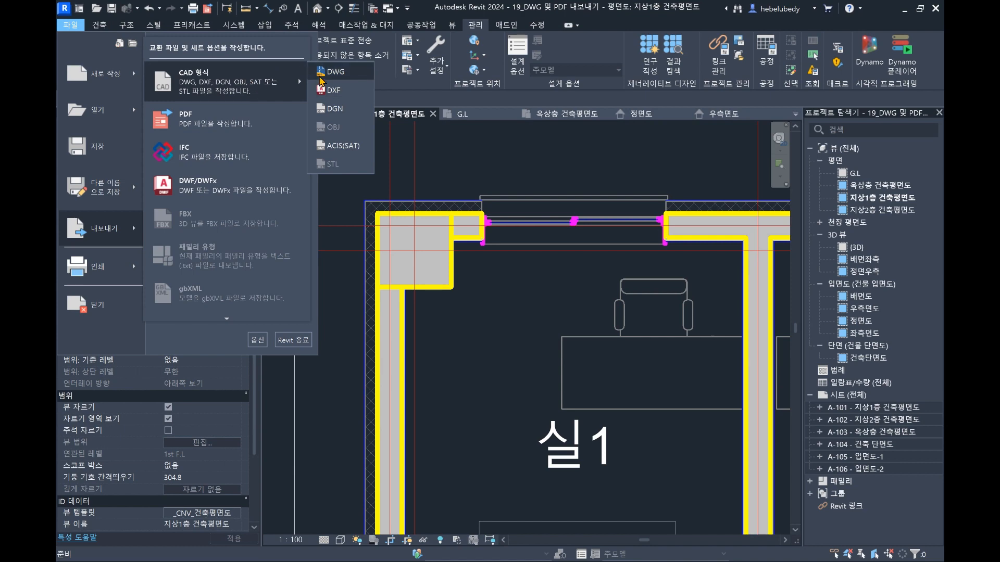
{"action": "left_click", "coordinate": [346, 76]}
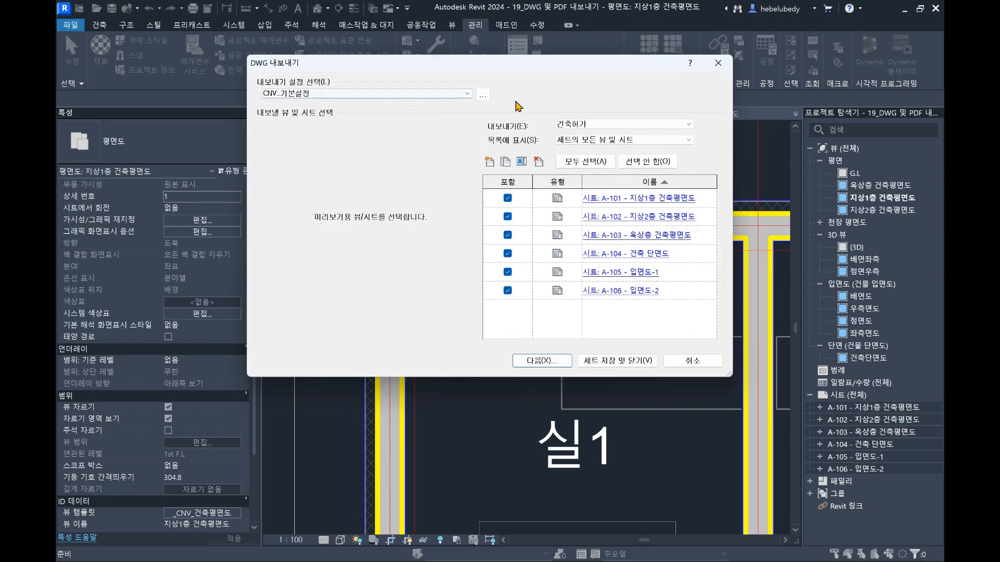
{"action": "left_click", "coordinate": [483, 94]}
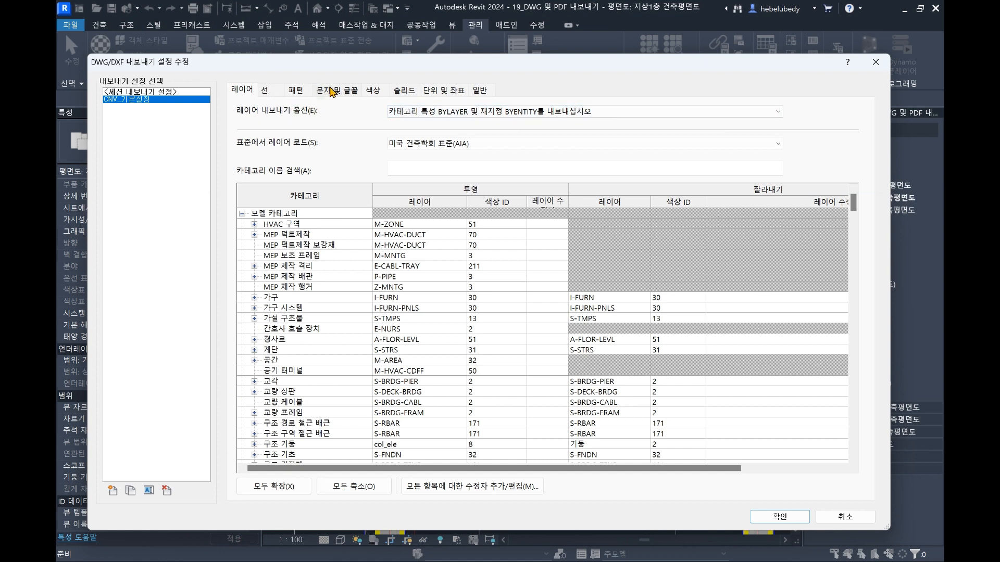
- Set the layer export option to 모든 특성 BYLAYER를 내보내지만 재지정은 내보내지 마십시오 and review the categories' color IDs
{"action": "left_click", "coordinate": [372, 91]}
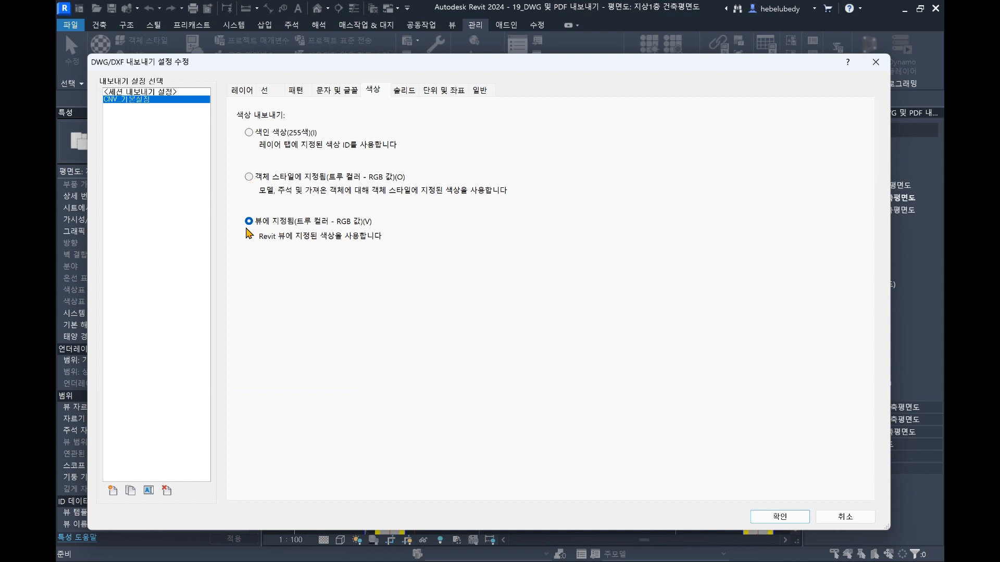
{"action": "left_click", "coordinate": [245, 90]}
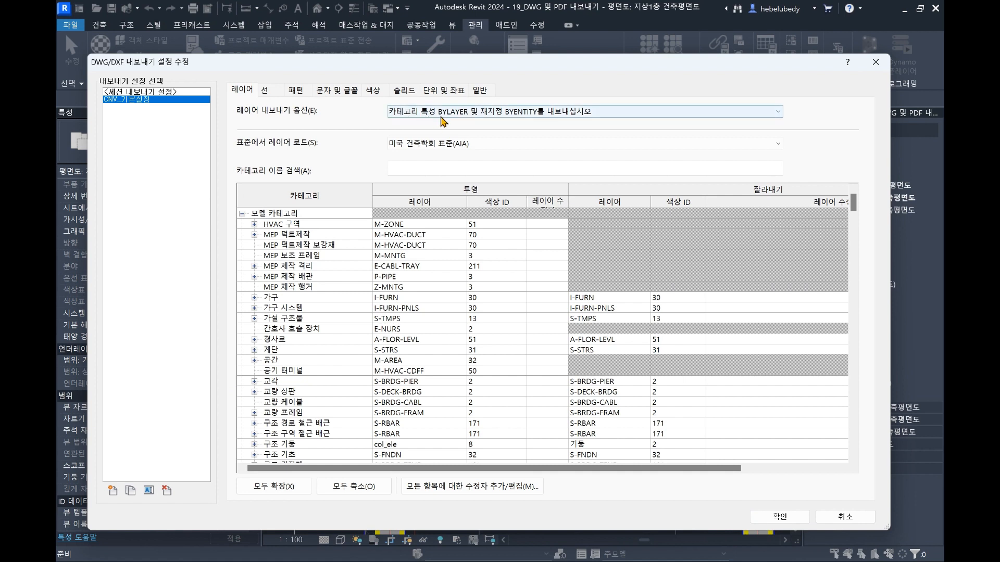
{"action": "left_click", "coordinate": [437, 112]}
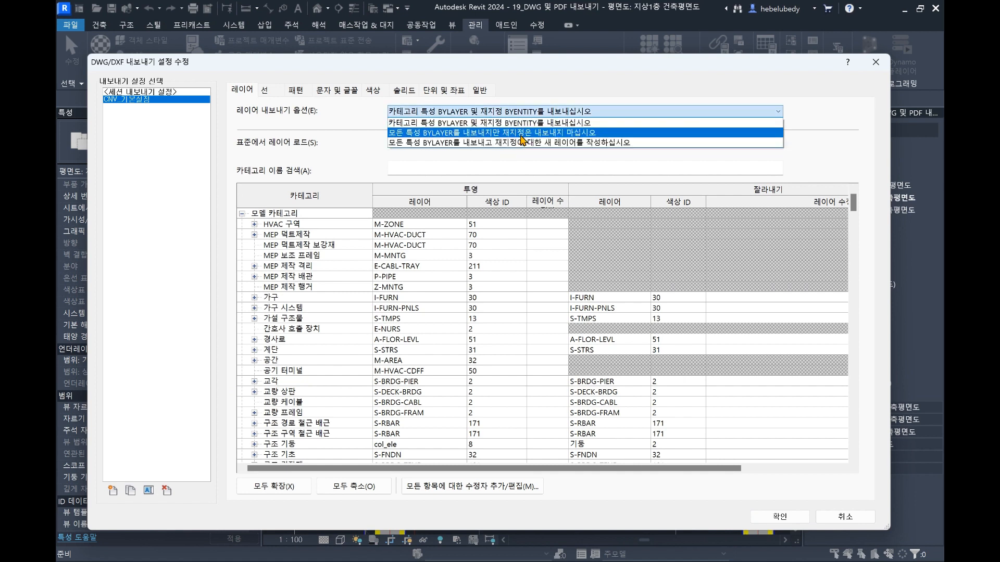
{"action": "left_click", "coordinate": [536, 133]}
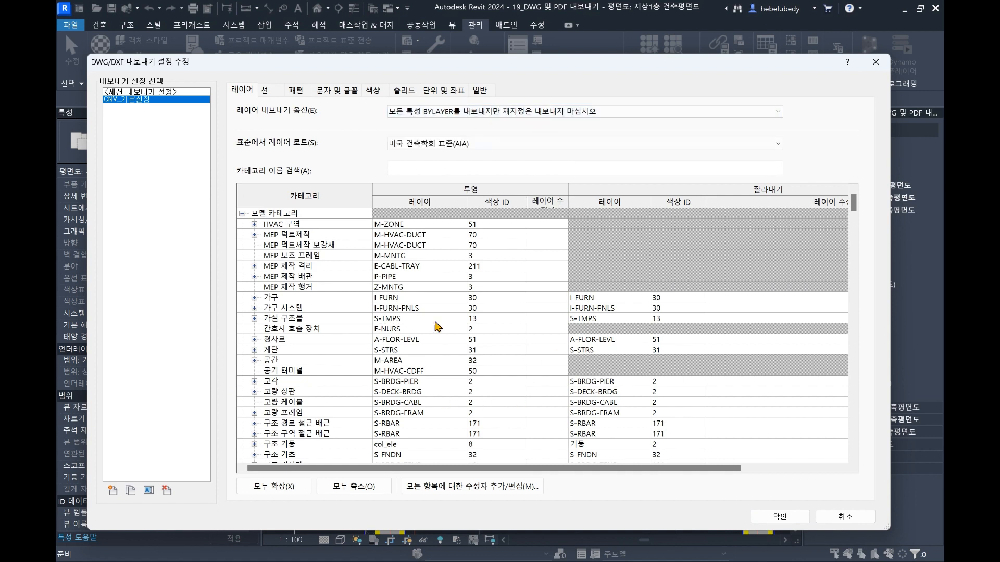
{"action": "scroll", "coordinate": [514, 423], "scroll_direction": "down", "scroll_amount": 1}
{"action": "left_click", "coordinate": [494, 353]}
{"action": "left_click", "coordinate": [493, 362]}
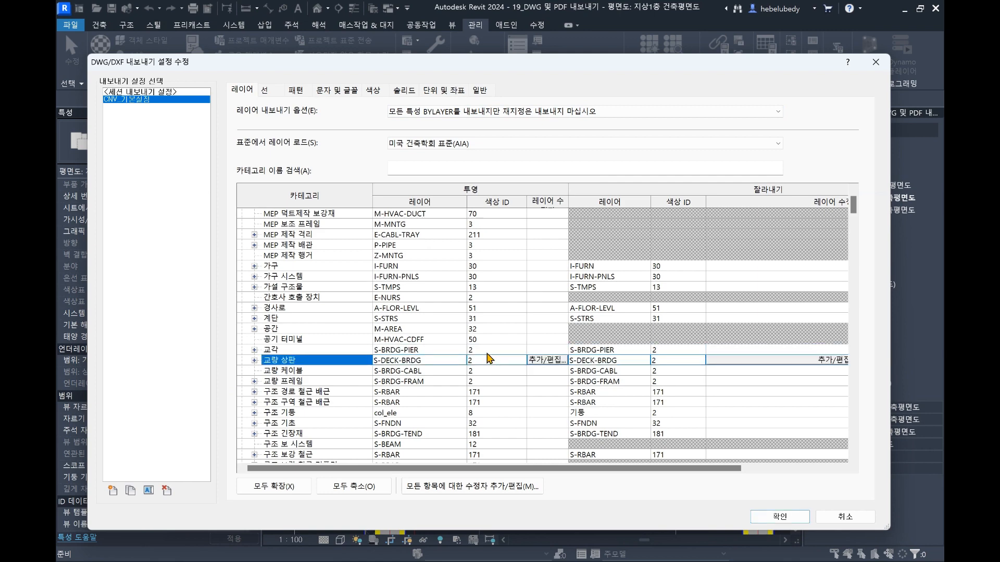
{"action": "left_click", "coordinate": [492, 373]}
{"action": "scroll", "coordinate": [548, 373], "scroll_direction": "down", "scroll_amount": 2}
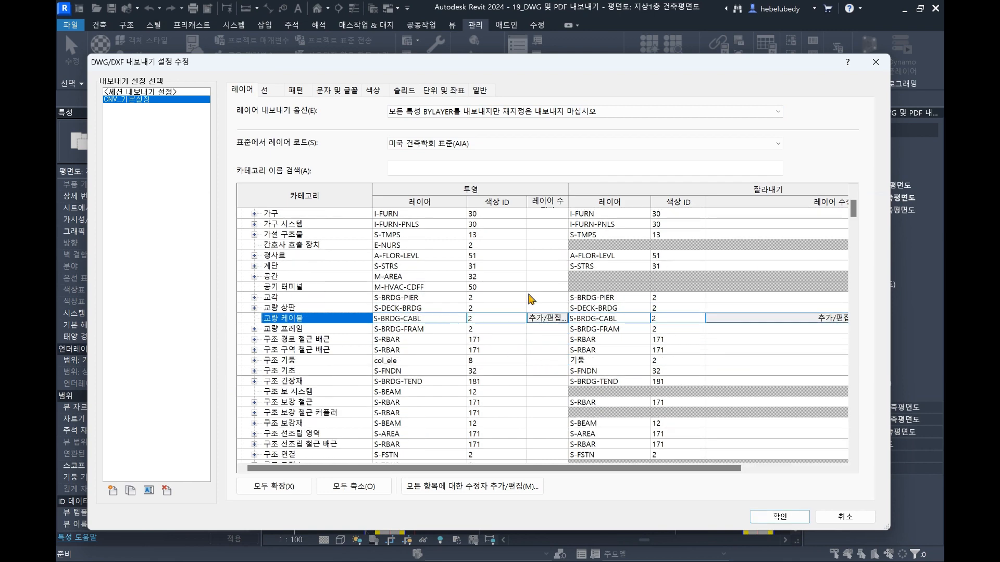
- Set the color export to 색인 색상(255색) and accept the changed CNV_기본설정 setup
{"action": "left_click", "coordinate": [337, 91]}
{"action": "left_click", "coordinate": [379, 93]}
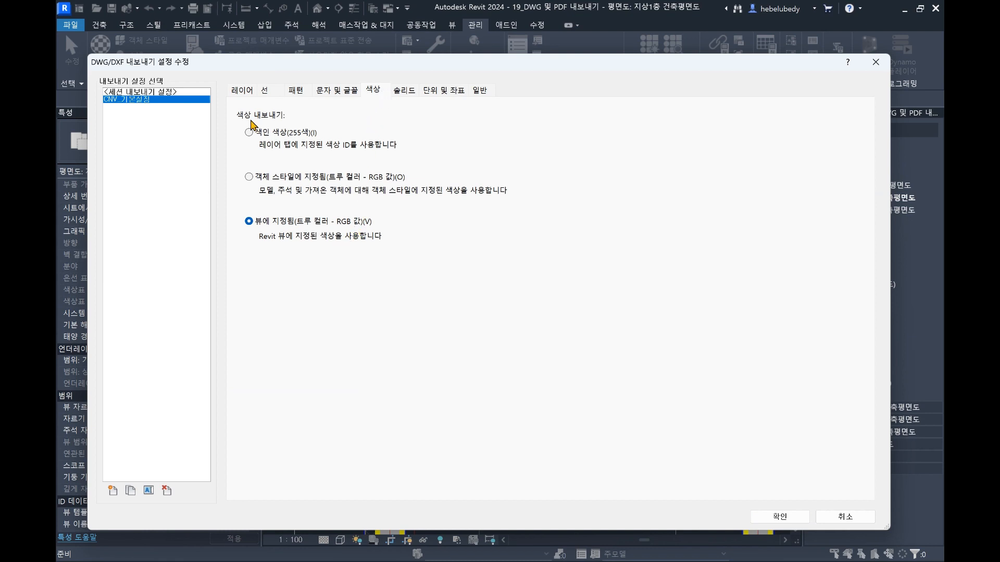
{"action": "left_click", "coordinate": [249, 133]}
{"action": "left_click", "coordinate": [264, 223]}
{"action": "left_click", "coordinate": [250, 133]}
{"action": "left_click", "coordinate": [449, 92]}
{"action": "left_click", "coordinate": [783, 518]}
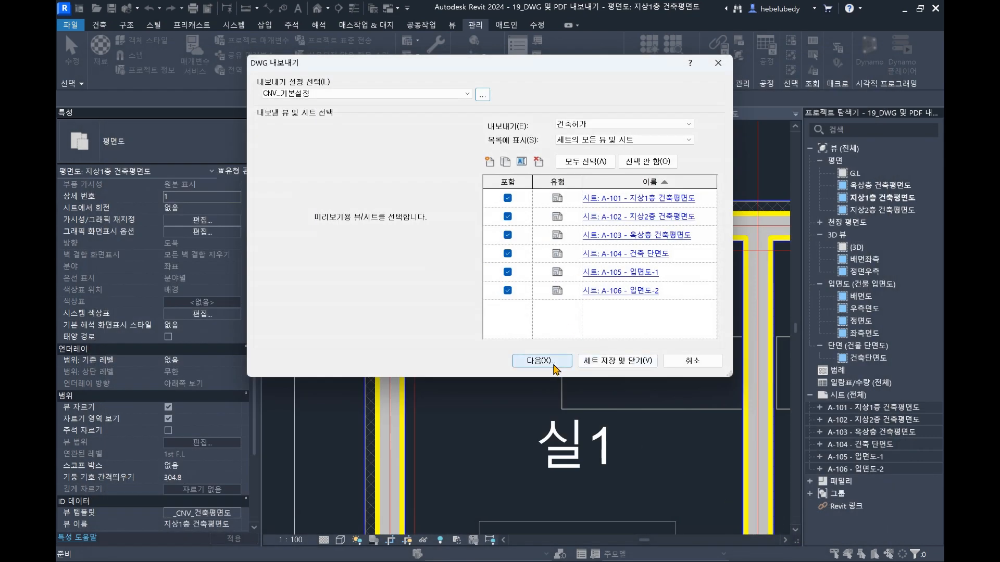
- Export the sheets in AutoCAD 2018 DWG format to a new folder named test3 inside the DWG folder
{"action": "left_click", "coordinate": [555, 368]}
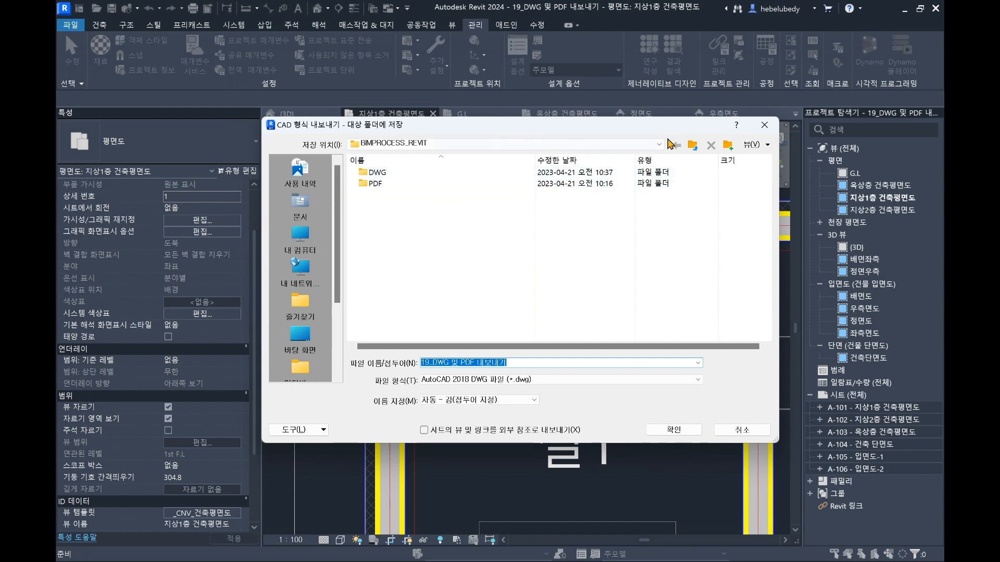
{"action": "double_click", "coordinate": [396, 173]}
{"action": "right_click", "coordinate": [391, 290]}
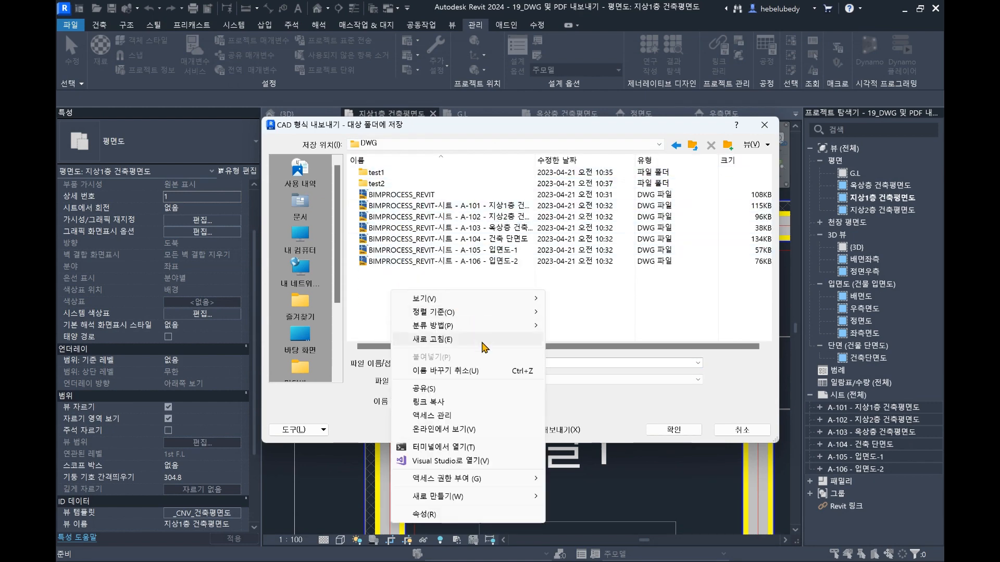
{"action": "mouse_move", "coordinate": [495, 496]}
{"action": "left_click", "coordinate": [613, 344]}
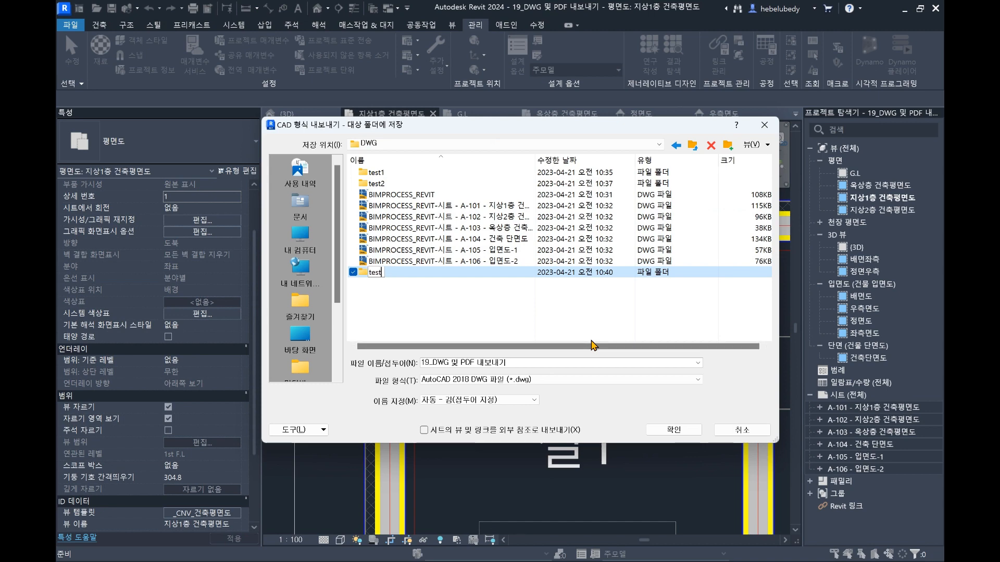
{"action": "key", "text": "Return"}
{"action": "key", "text": "Return"}
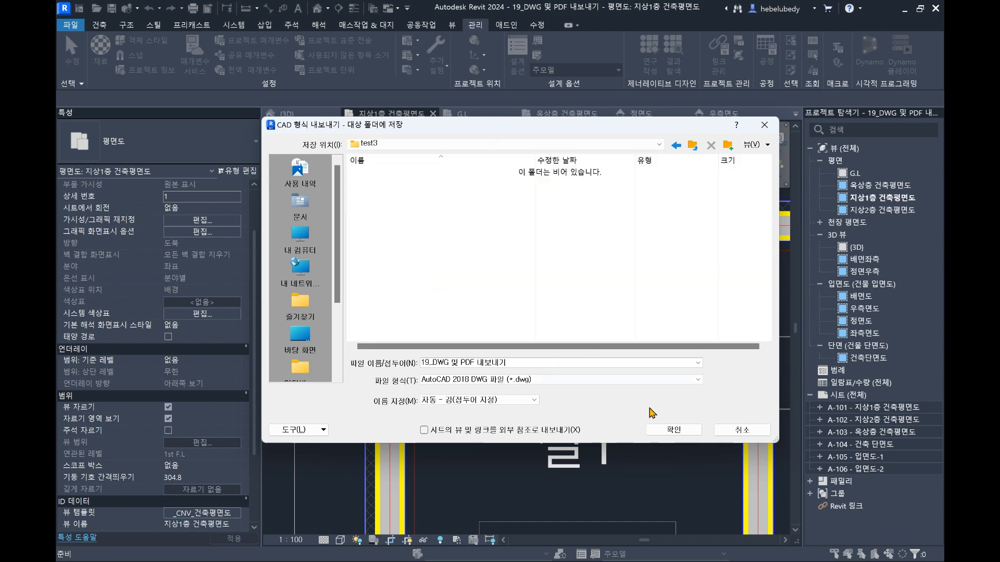
{"action": "left_click", "coordinate": [684, 437]}
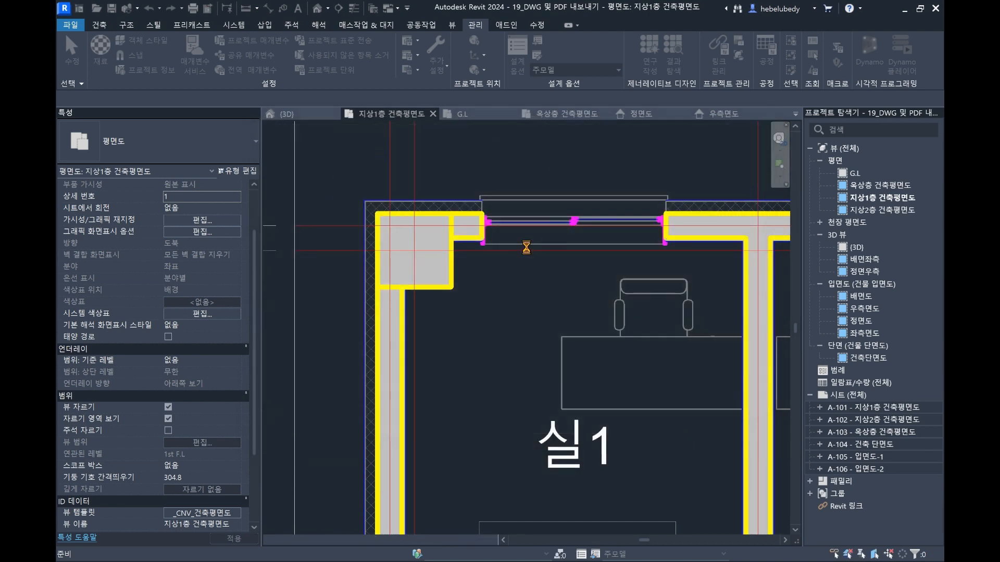
- Browse to the test3 folder in File Explorer and open the exported A-101 지상1층 건축평면도 drawing in AutoCAD
{"action": "mouse_move", "coordinate": [542, 560]}
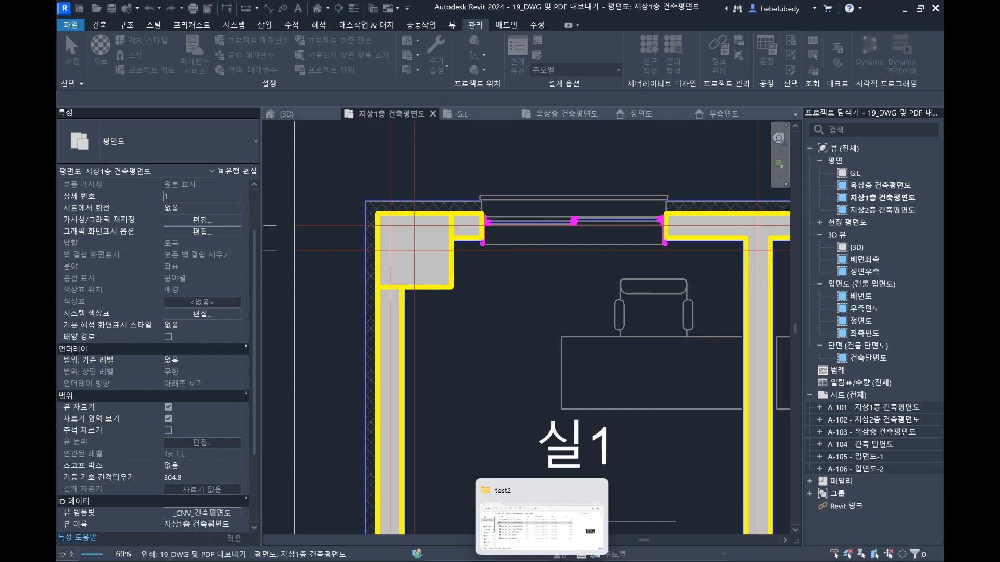
{"action": "left_click", "coordinate": [544, 529]}
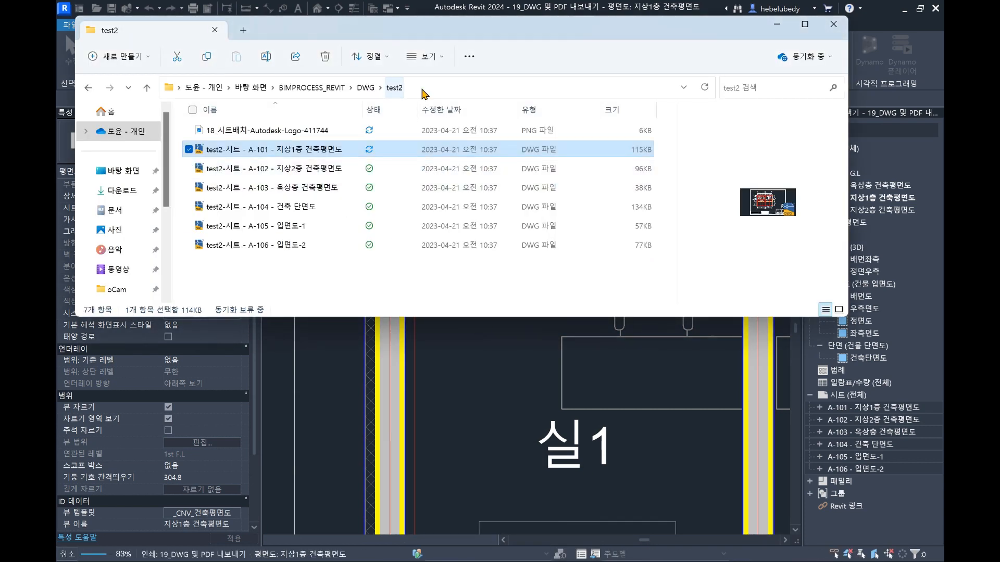
{"action": "left_click", "coordinate": [366, 87]}
{"action": "double_click", "coordinate": [262, 168]}
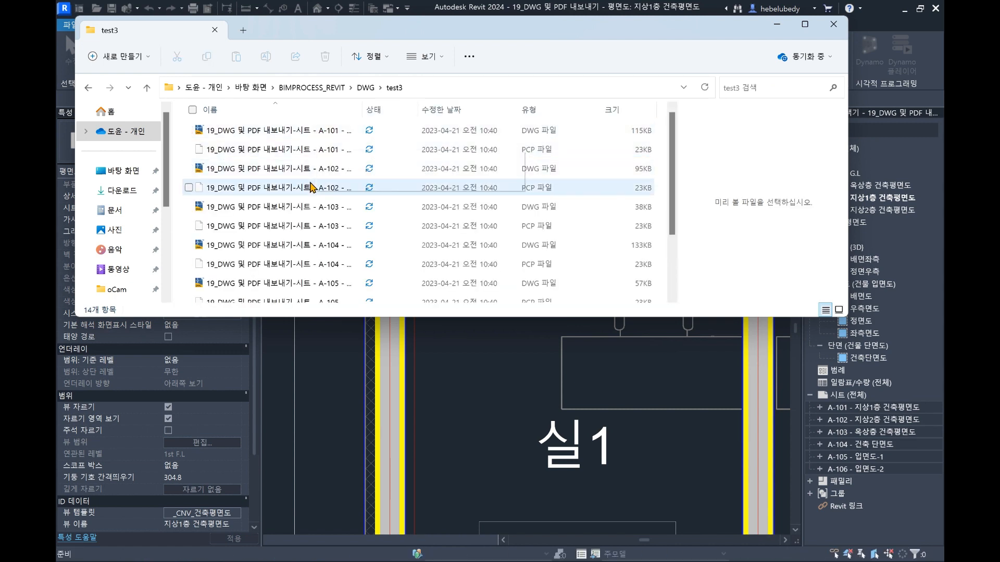
{"action": "left_click", "coordinate": [314, 136]}
{"action": "left_click_drag", "start_coordinate": [362, 109], "coordinate": [556, 109]}
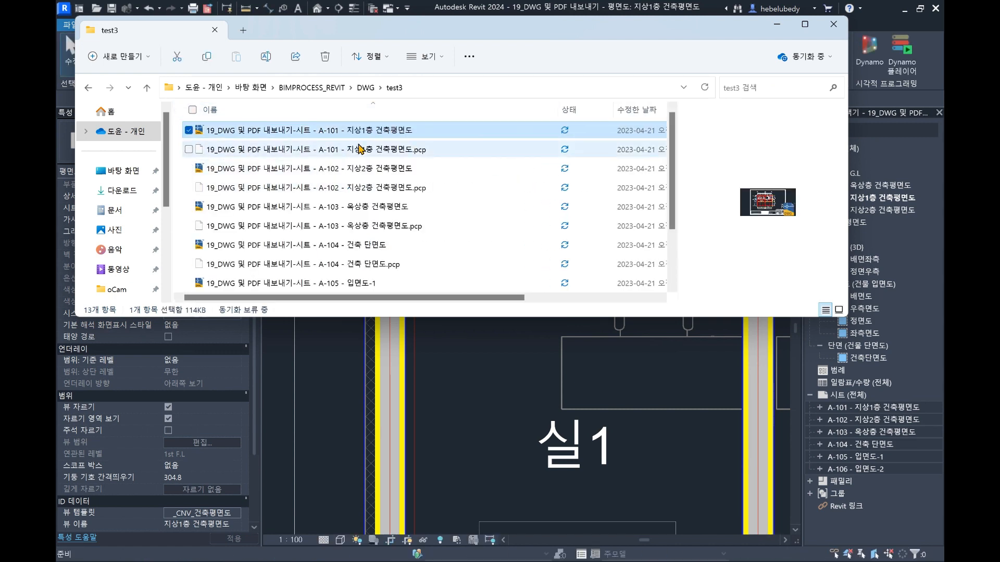
{"action": "double_click", "coordinate": [366, 131]}
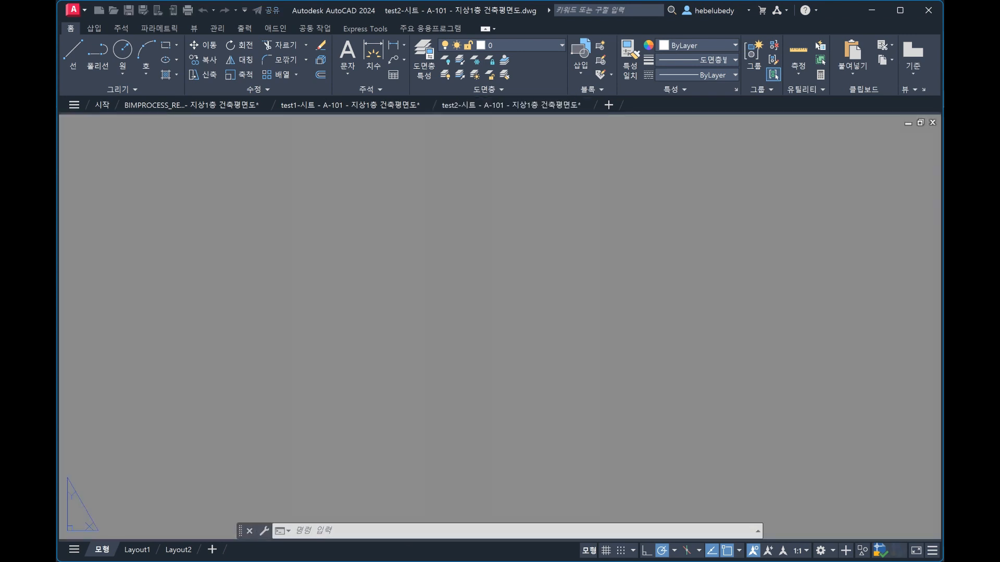
- Show the model space and inspect the color property of the insulation hatch beside the north-side window
{"action": "left_click", "coordinate": [102, 549]}
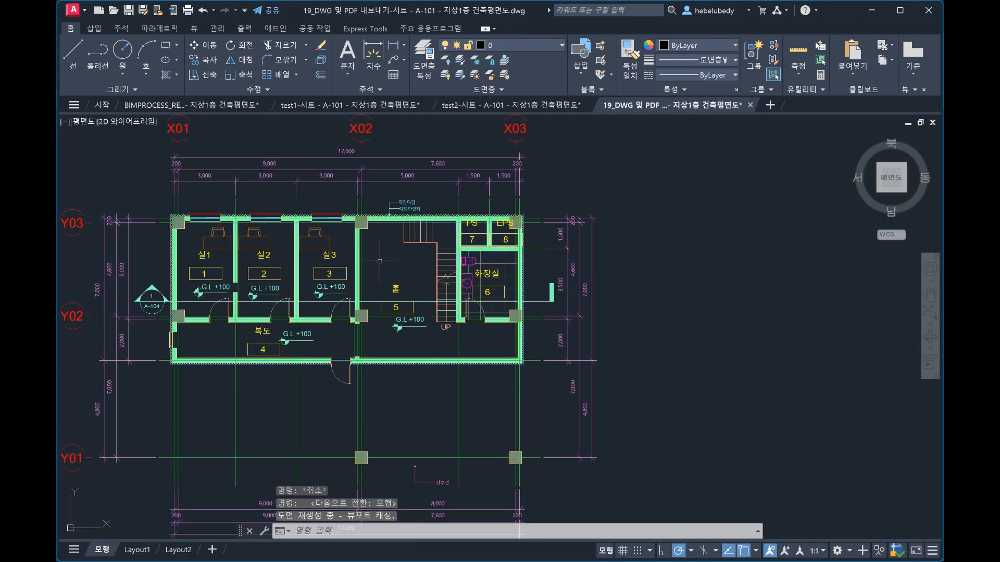
{"action": "scroll", "coordinate": [314, 219], "scroll_direction": "up", "scroll_amount": 5}
{"action": "scroll", "coordinate": [315, 198], "scroll_direction": "up", "scroll_amount": 6}
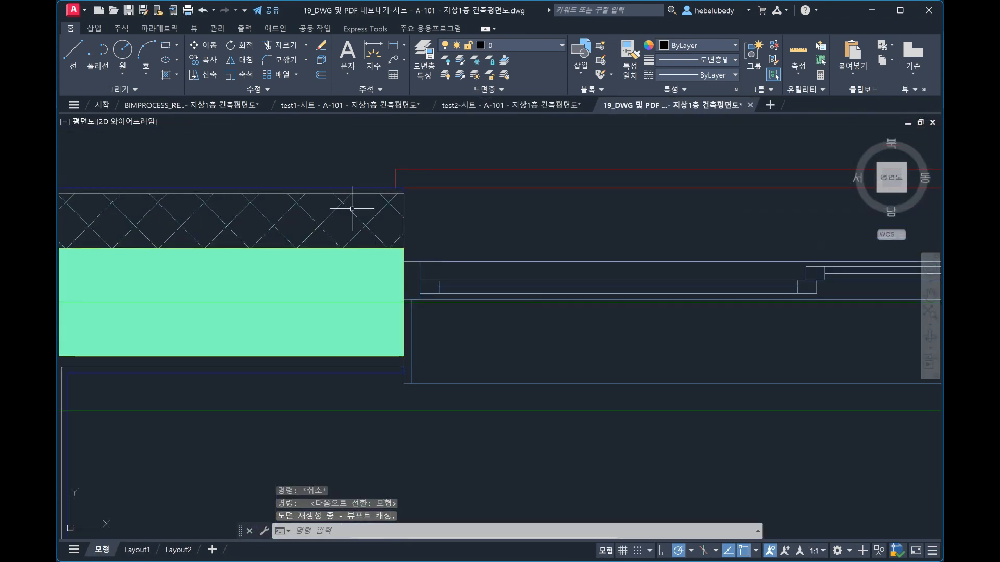
{"action": "left_click", "coordinate": [366, 215]}
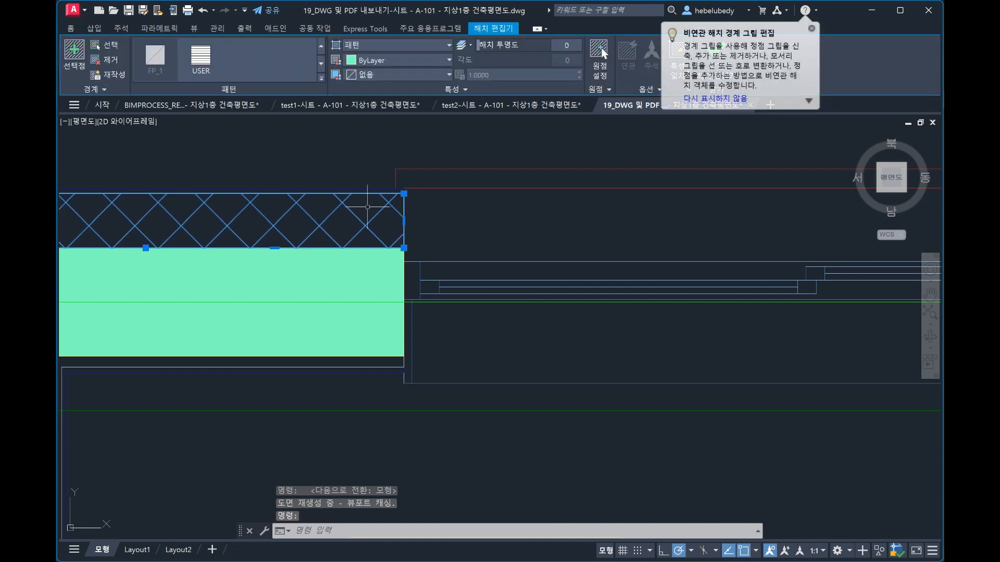
{"action": "key", "text": "Escape"}
{"action": "key", "text": "Escape"}
{"action": "key", "text": "Escape"}
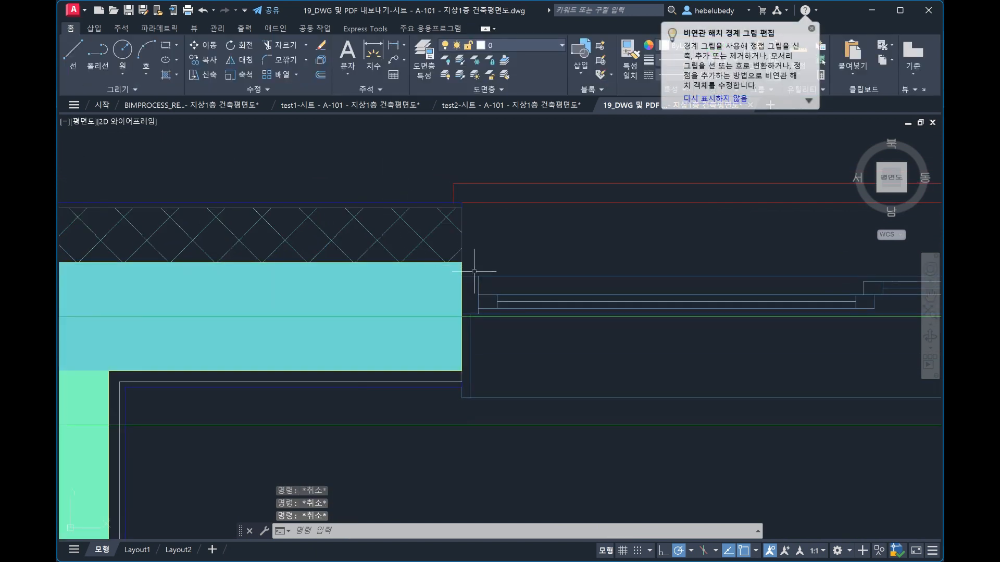
- Inspect the color property of the solid wall hatch beside the north-side window
{"action": "scroll", "coordinate": [520, 291], "scroll_direction": "down", "scroll_amount": 8}
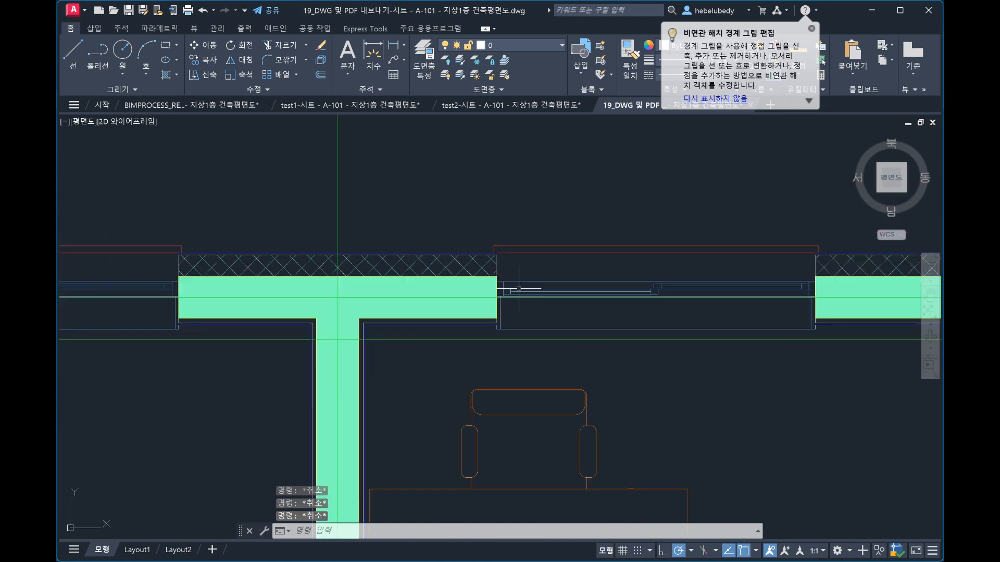
{"action": "scroll", "coordinate": [523, 297], "scroll_direction": "up", "scroll_amount": 10}
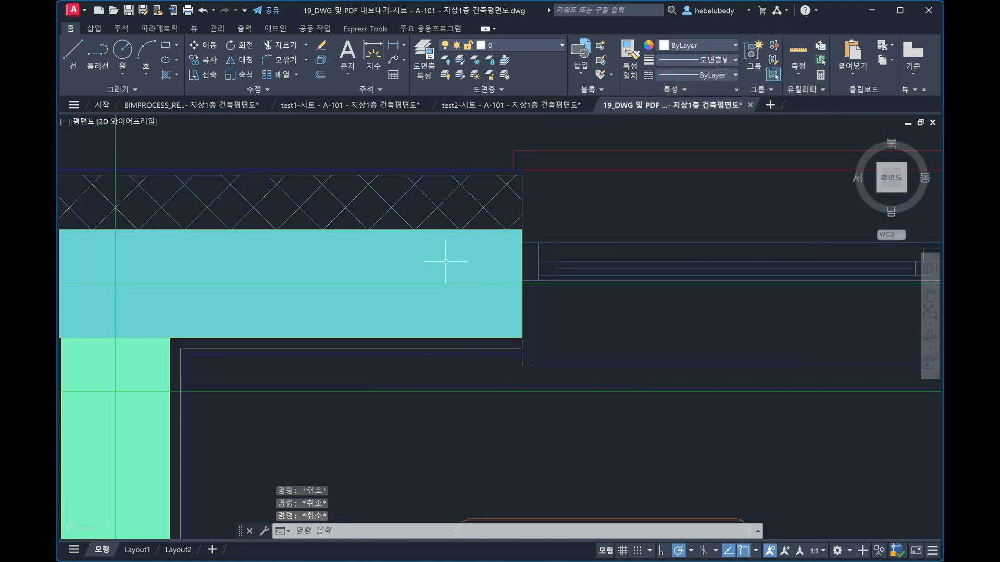
{"action": "left_click", "coordinate": [474, 242]}
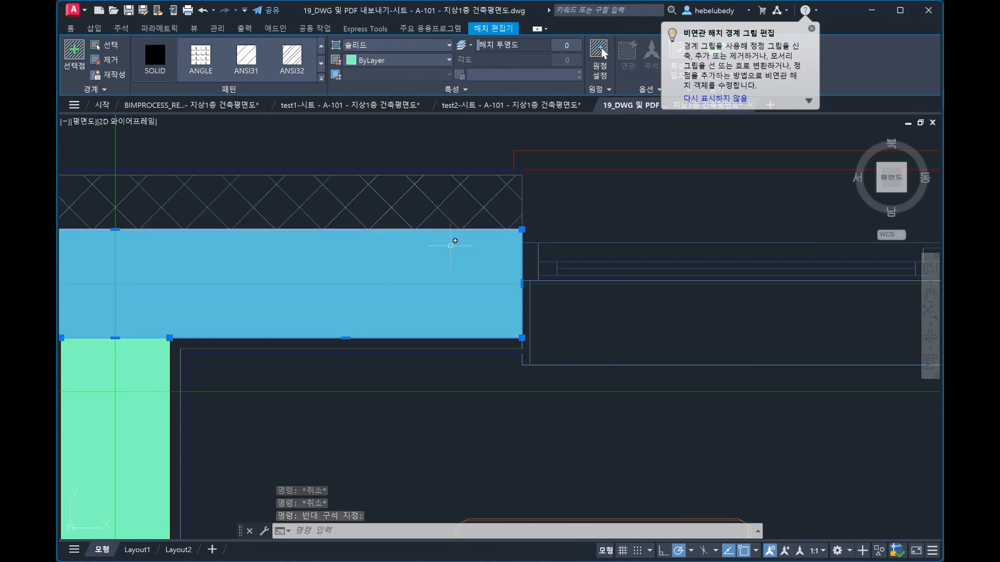
{"action": "key", "text": "Escape"}
- Switch to Revit and open the CNV_기본설정 setup from the DWG export settings
{"action": "key", "text": "alt+Tab"}
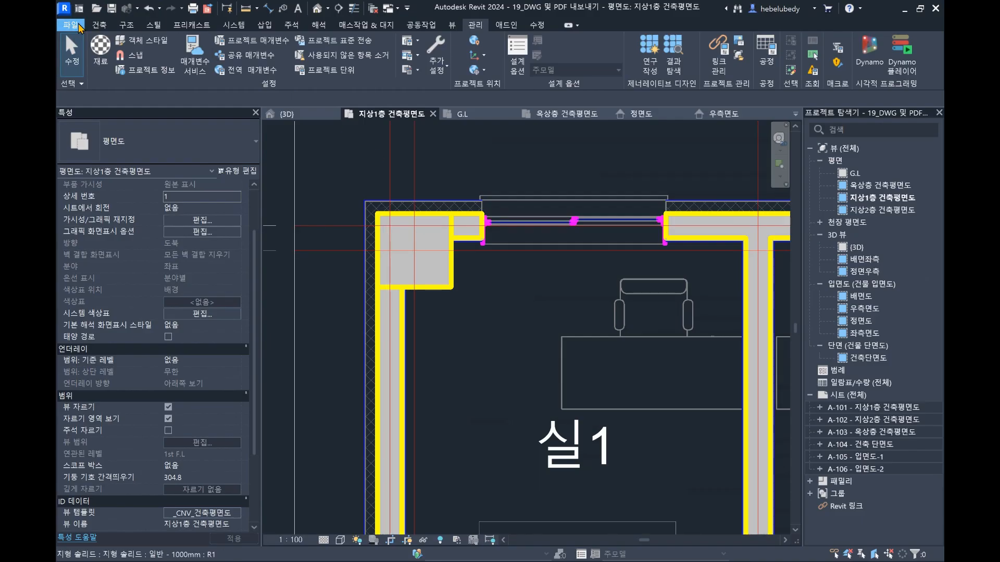
{"action": "left_click", "coordinate": [67, 26]}
{"action": "mouse_move", "coordinate": [125, 237]}
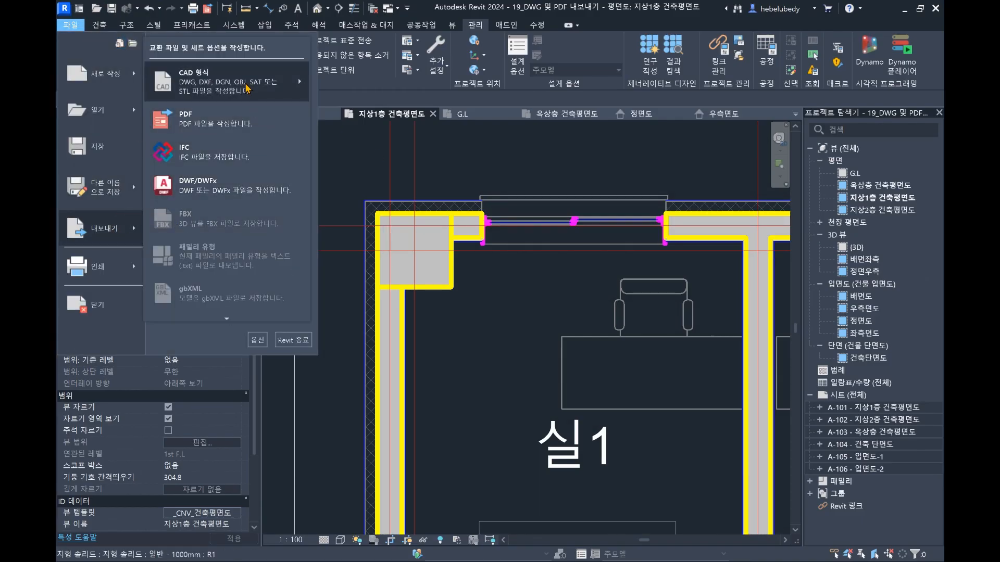
{"action": "left_click", "coordinate": [430, 126]}
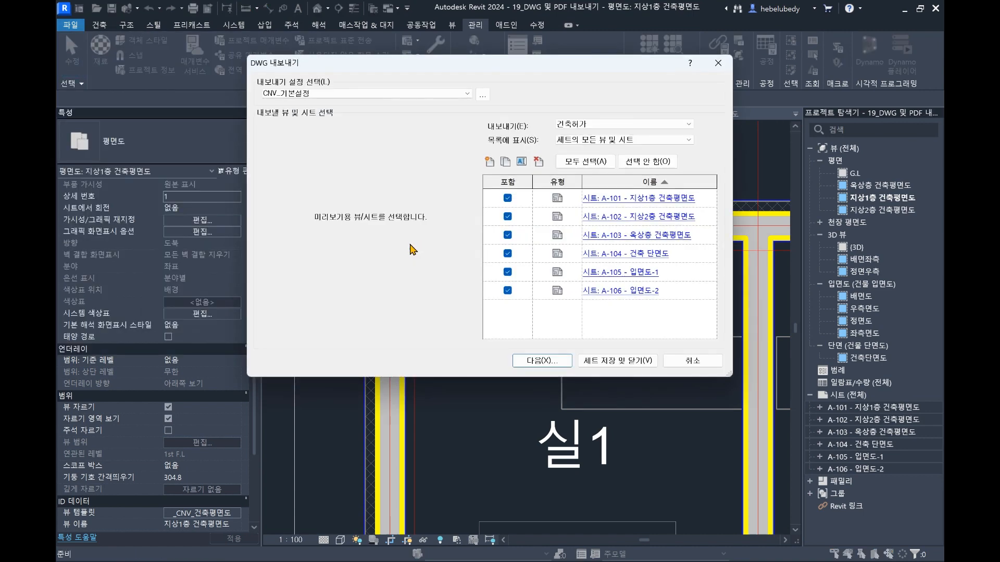
{"action": "left_click", "coordinate": [482, 94]}
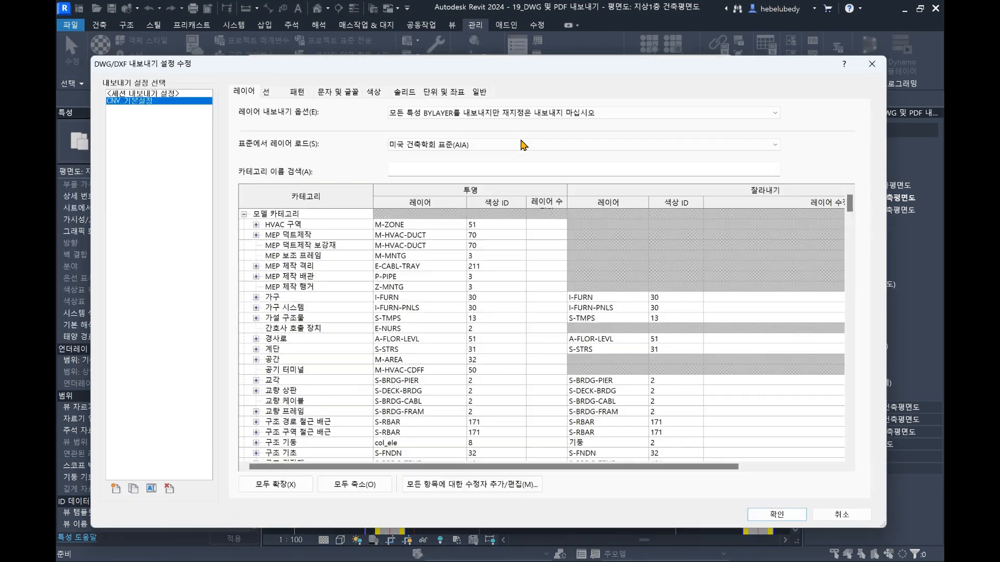
- Expand the 벽 category in the layer table and check the 표면 패턴 entry's layer and color ID
{"action": "scroll", "coordinate": [325, 324], "scroll_direction": "down", "scroll_amount": 15}
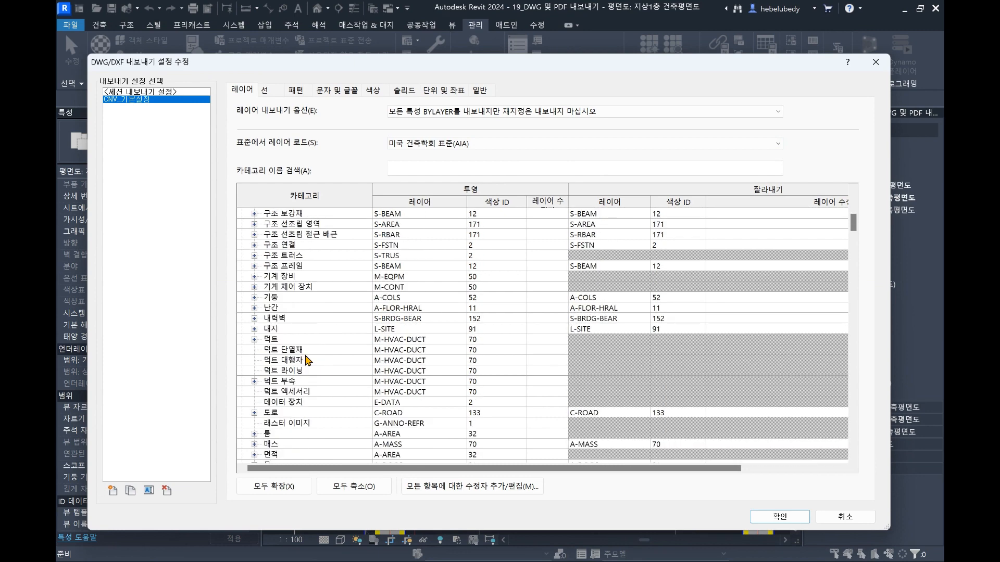
{"action": "scroll", "coordinate": [272, 371], "scroll_direction": "down", "scroll_amount": 6}
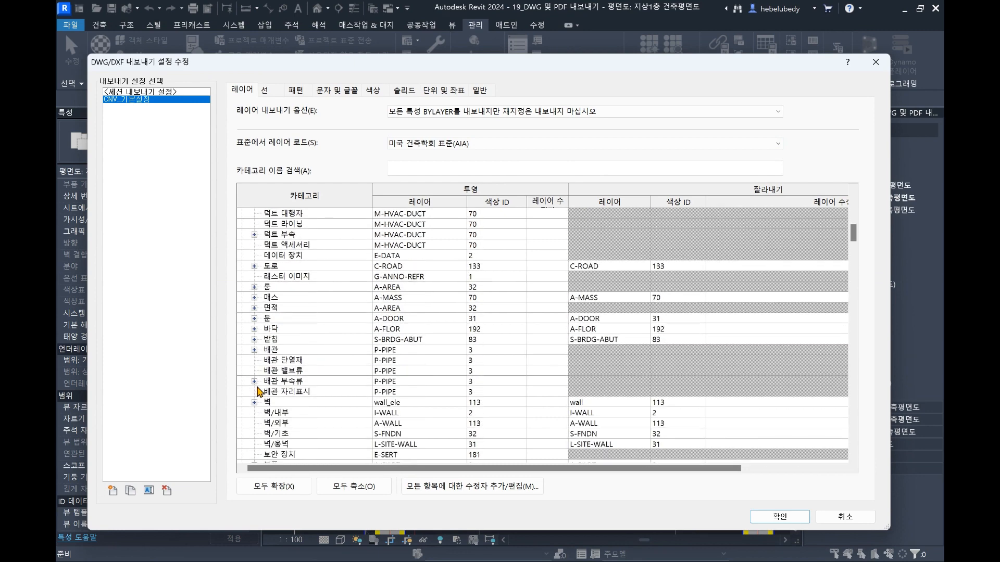
{"action": "left_click", "coordinate": [254, 392]}
{"action": "scroll", "coordinate": [386, 354], "scroll_direction": "down", "scroll_amount": 2}
{"action": "left_click", "coordinate": [383, 423]}
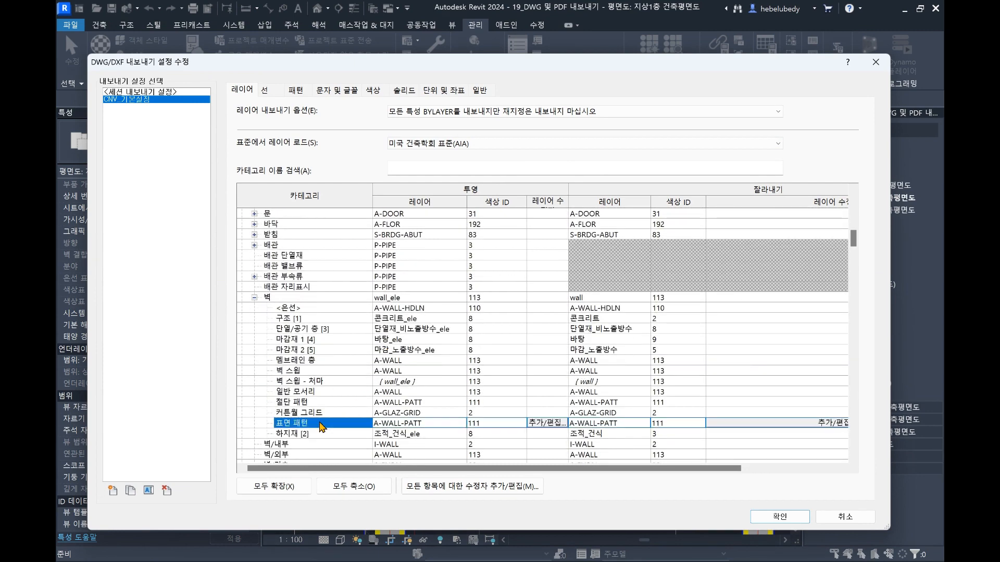
{"action": "double_click", "coordinate": [383, 424]}
{"action": "key", "text": "Tab"}
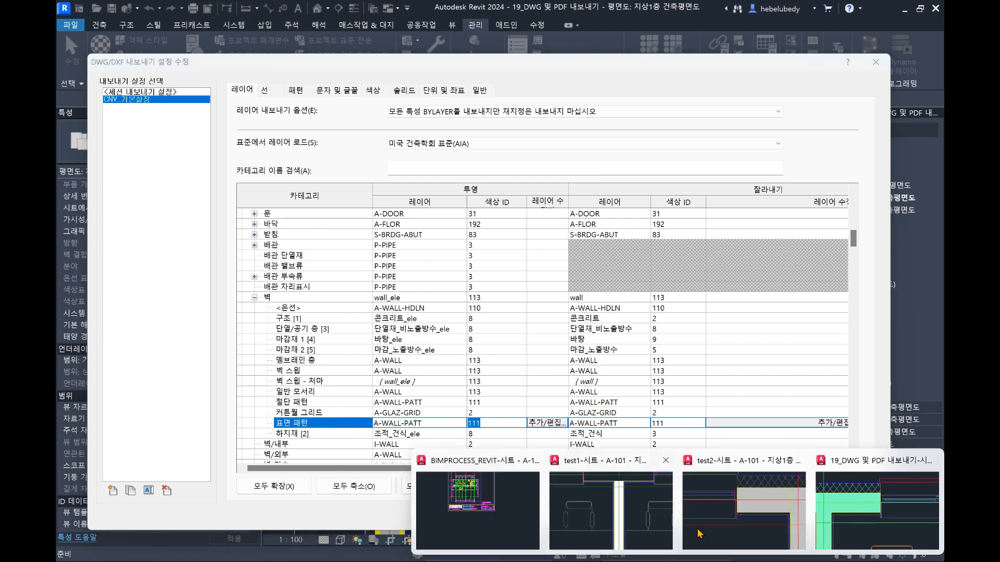
- Switch back to the exported floor plan in AutoCAD and check which layer the solid wall hatch is on
{"action": "left_click", "coordinate": [875, 508]}
{"action": "left_click", "coordinate": [484, 251]}
{"action": "key", "text": "Escape"}
{"action": "key", "text": "Escape"}
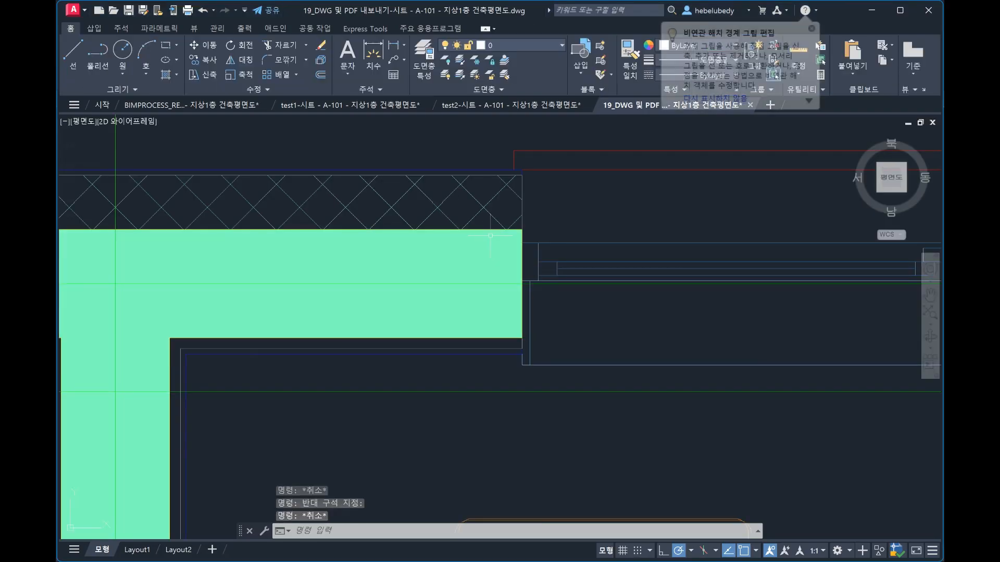
{"action": "left_click", "coordinate": [484, 251]}
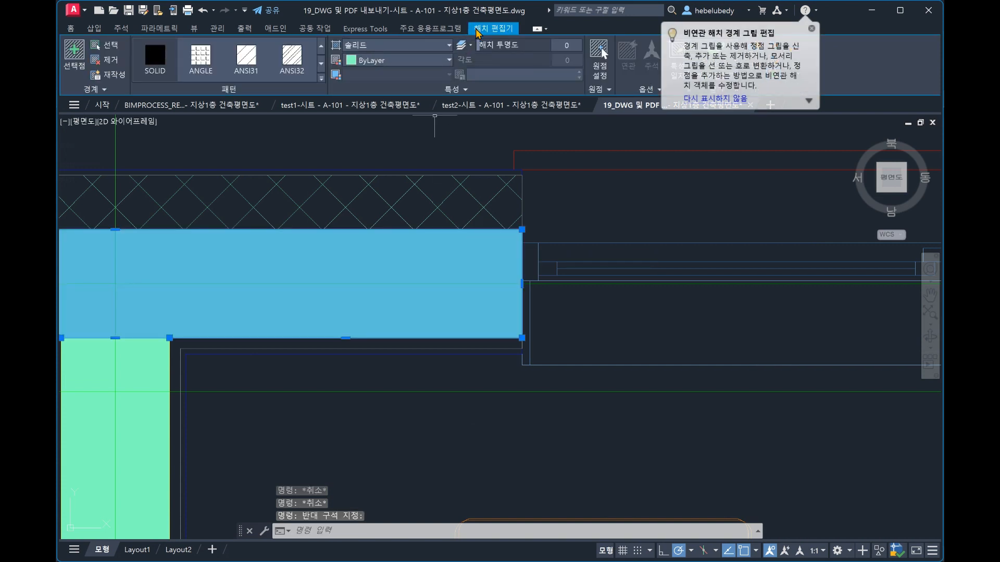
{"action": "middle_click_drag", "start_coordinate": [352, 219], "coordinate": [326, 223]}
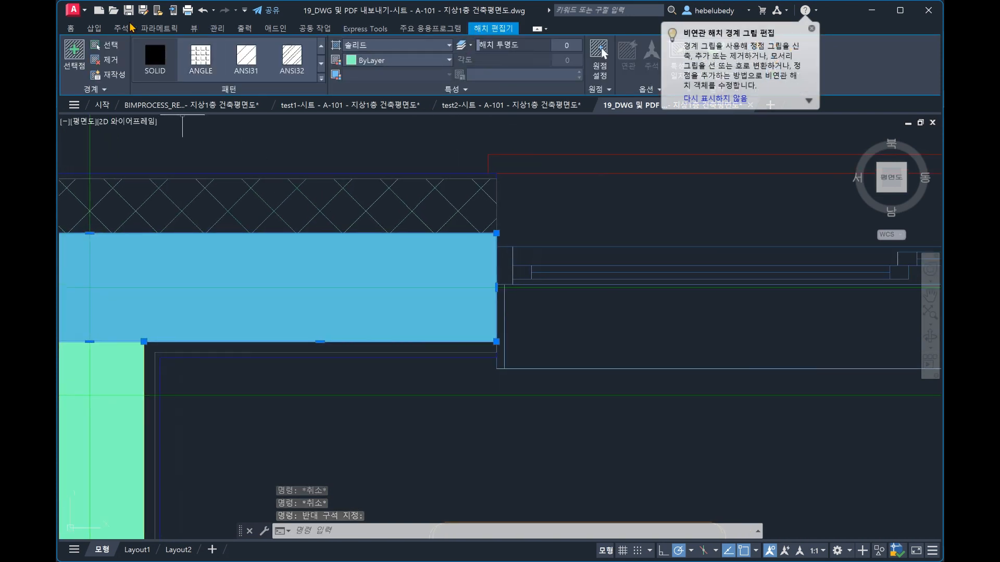
{"action": "left_click", "coordinate": [72, 28]}
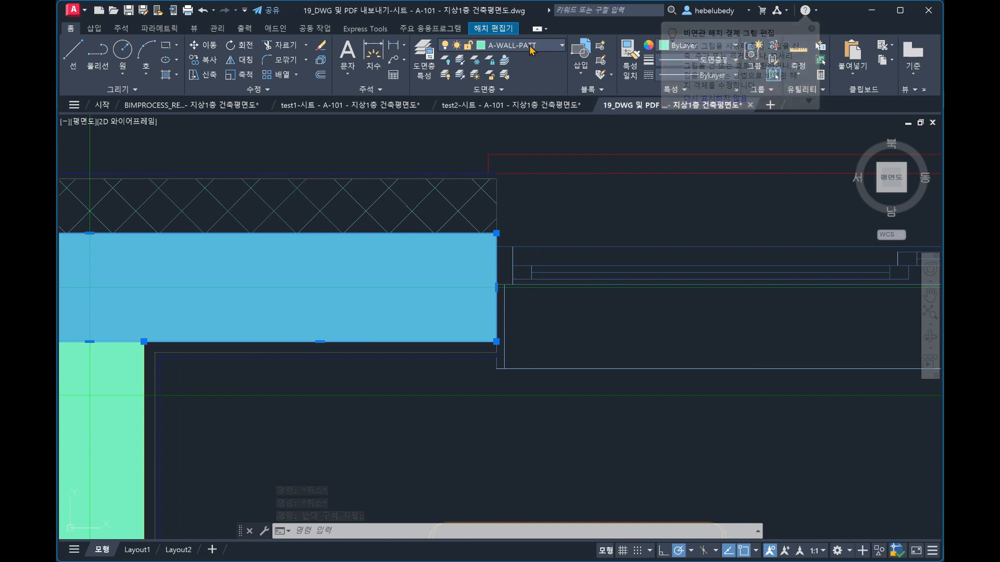
- Check the color index assigned to the A-WALL-PATT layer, leaving the color selection without changes
{"action": "left_click", "coordinate": [480, 47]}
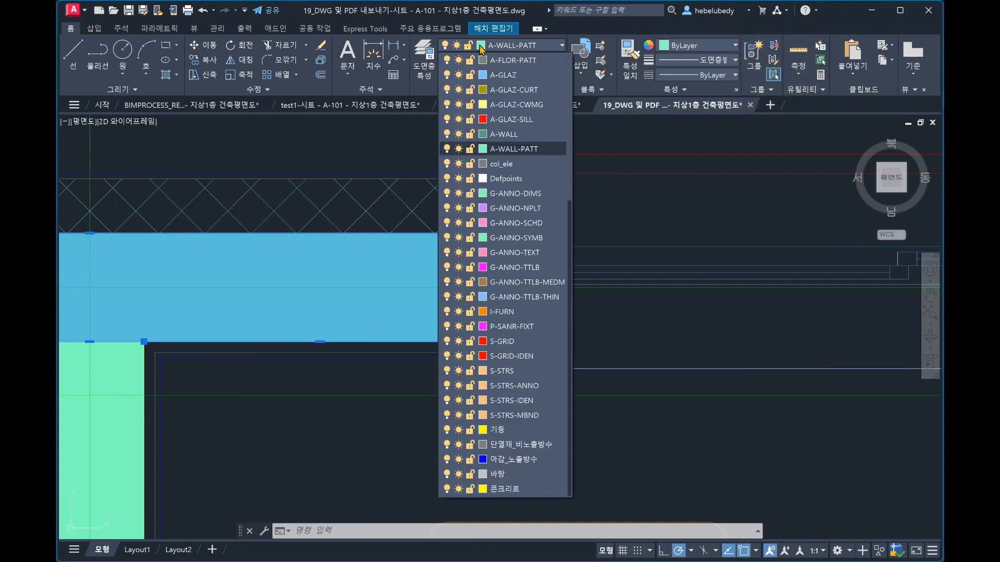
{"action": "left_click", "coordinate": [483, 149]}
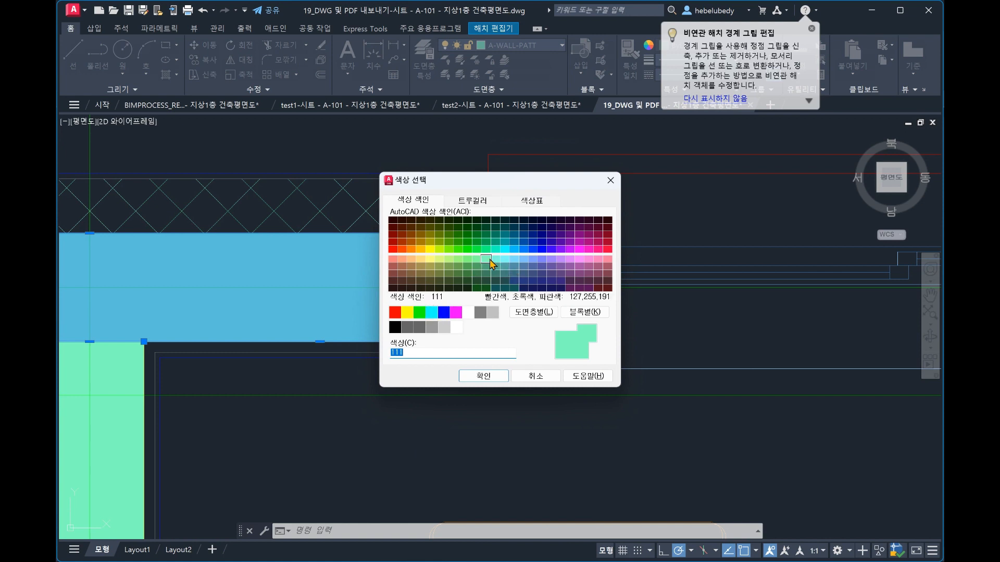
{"action": "double_click", "coordinate": [490, 263]}
{"action": "key", "text": "Escape"}
{"action": "key", "text": "Escape"}
{"action": "key", "text": "Escape"}
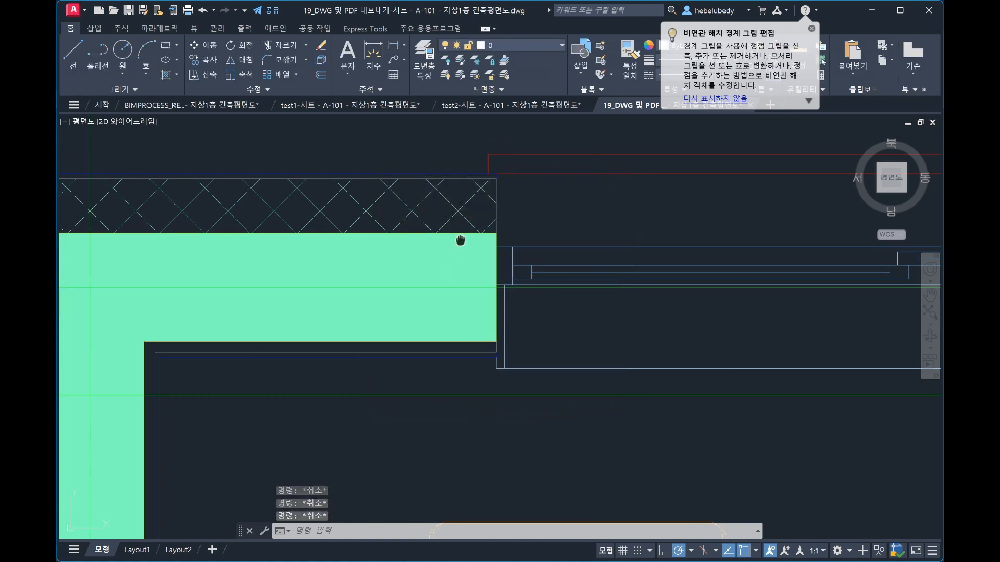
- Delete the solid wall hatch and the crosshatched insulation hatch beside the north-side window
{"action": "left_click", "coordinate": [474, 236]}
{"action": "key", "text": "Delete"}
{"action": "scroll", "coordinate": [488, 238], "scroll_direction": "up", "scroll_amount": 3}
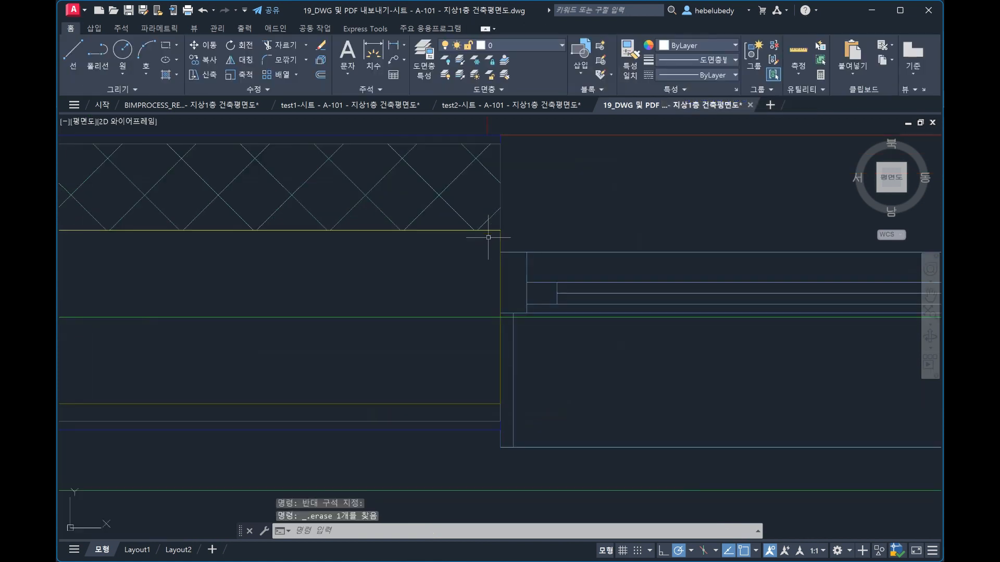
{"action": "left_click", "coordinate": [473, 192]}
{"action": "left_click", "coordinate": [463, 175]}
{"action": "key", "text": "Delete"}
{"action": "middle_click_drag", "start_coordinate": [502, 166], "coordinate": [538, 196]}
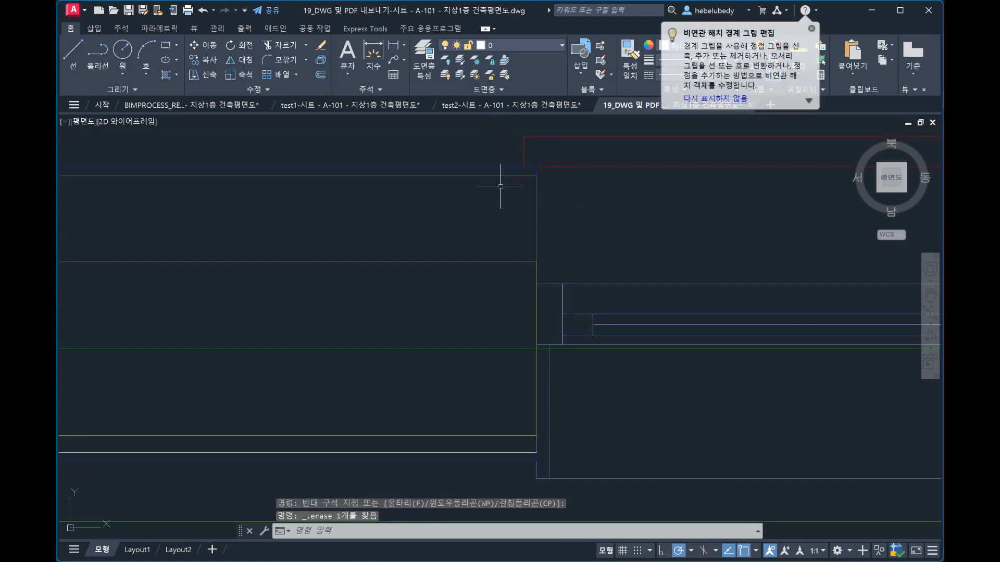
- Check the layer and layer color of the insulation's outer boundary line
{"action": "left_click", "coordinate": [501, 175]}
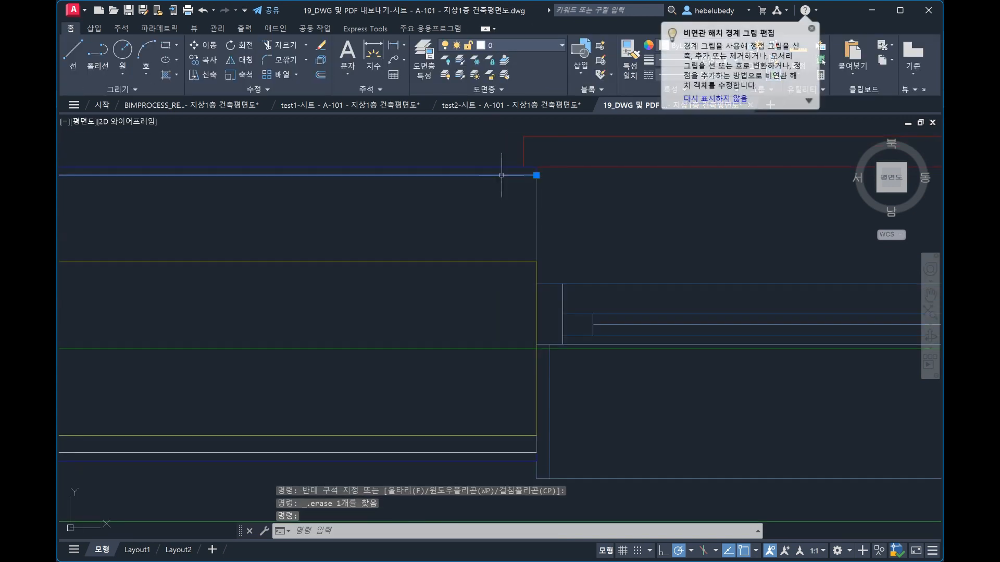
{"action": "left_click", "coordinate": [485, 46]}
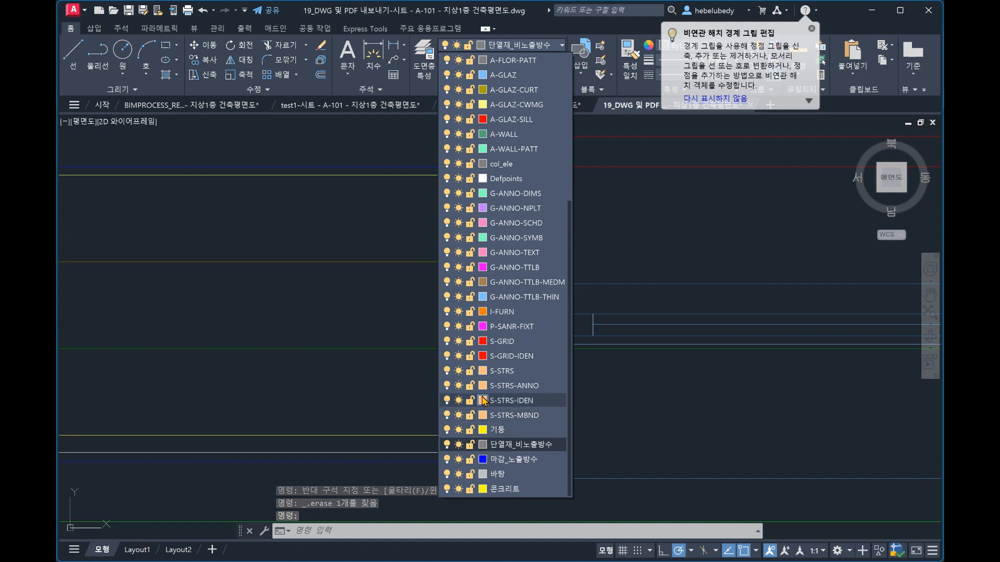
- Review the layer list of the exported A-101 drawing and clear the selected wall line
{"action": "left_click", "coordinate": [667, 220]}
{"action": "left_click", "coordinate": [667, 222]}
{"action": "left_click", "coordinate": [695, 232]}
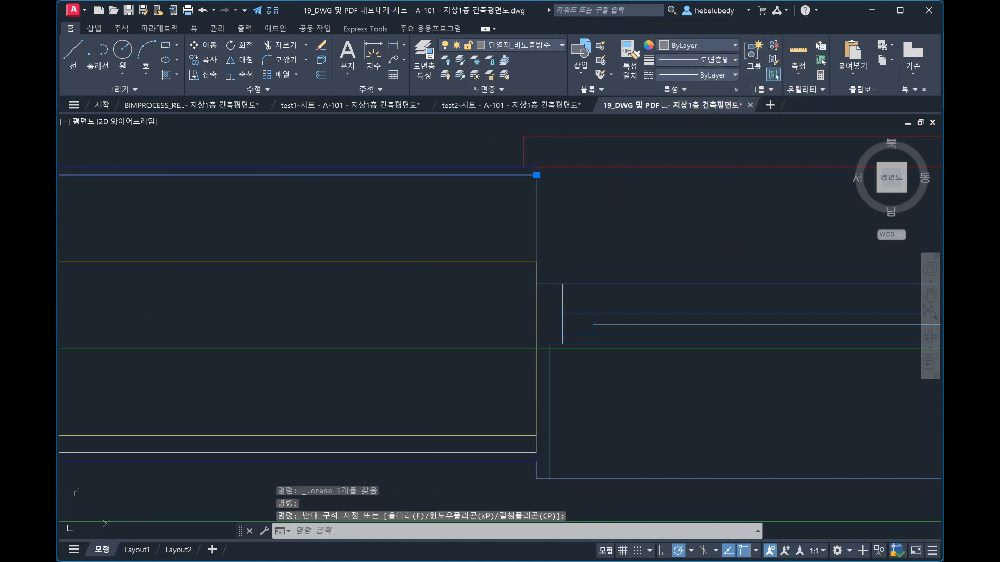
{"action": "key", "text": "Escape"}
{"action": "key", "text": "Escape"}
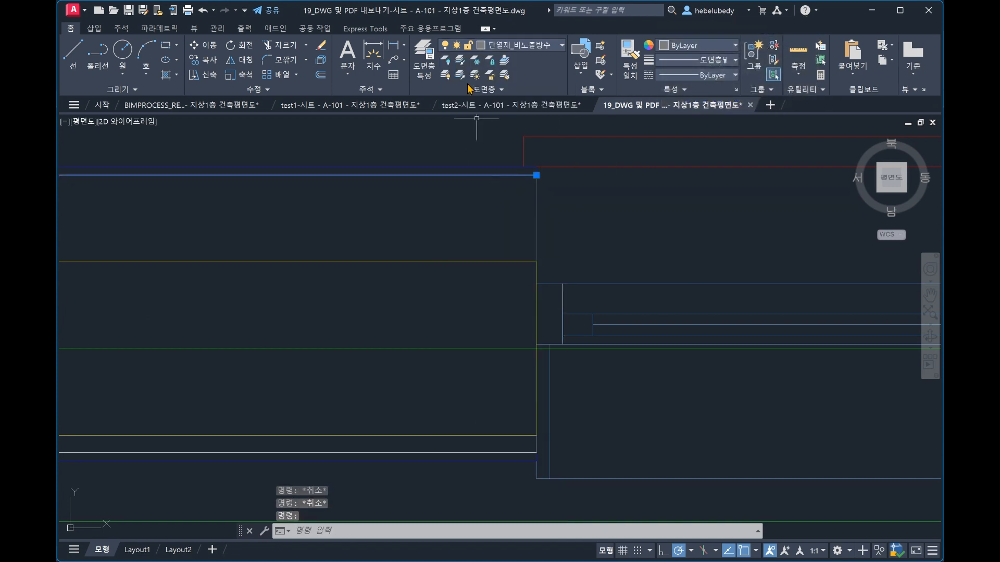
{"action": "left_click", "coordinate": [485, 46]}
{"action": "key", "text": "Escape"}
{"action": "left_click", "coordinate": [521, 166]}
{"action": "key", "text": "Escape"}
{"action": "scroll", "coordinate": [550, 155], "scroll_direction": "down", "scroll_amount": 3}
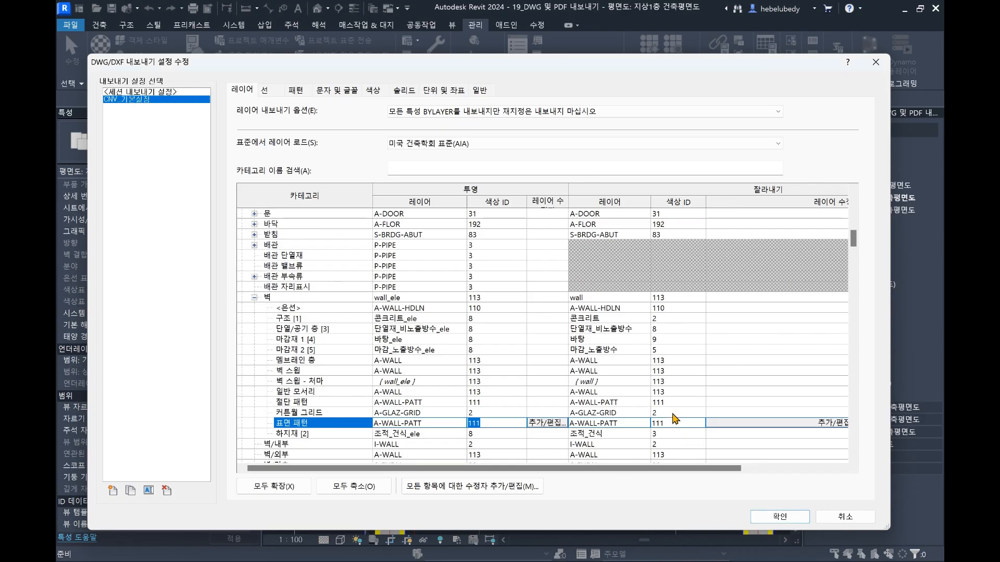
- Cancel the open DWG export settings and export in Revit, and view the column and wall corner of the 지상1층 건축평면도 plan
{"action": "left_click", "coordinate": [845, 518]}
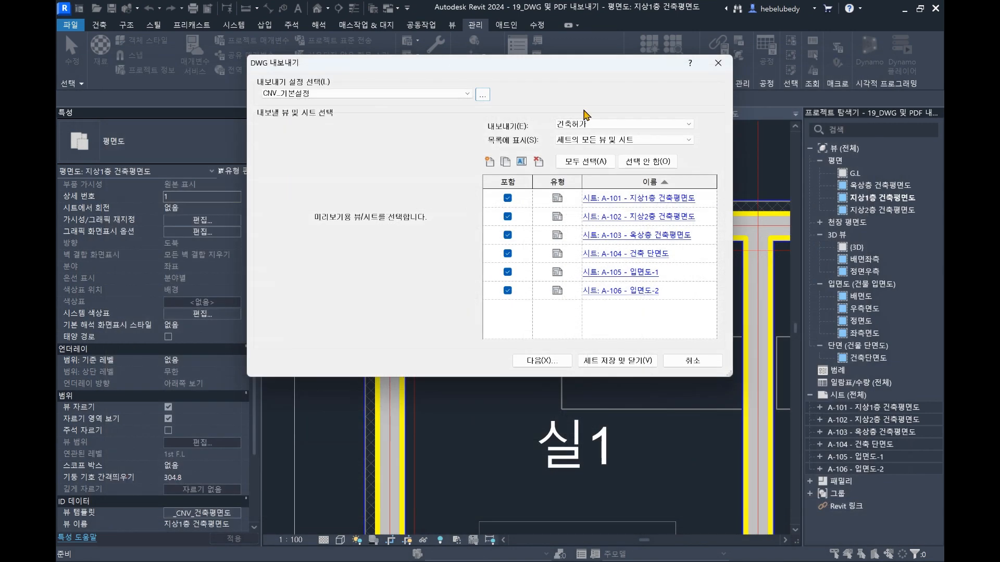
{"action": "left_click", "coordinate": [692, 361]}
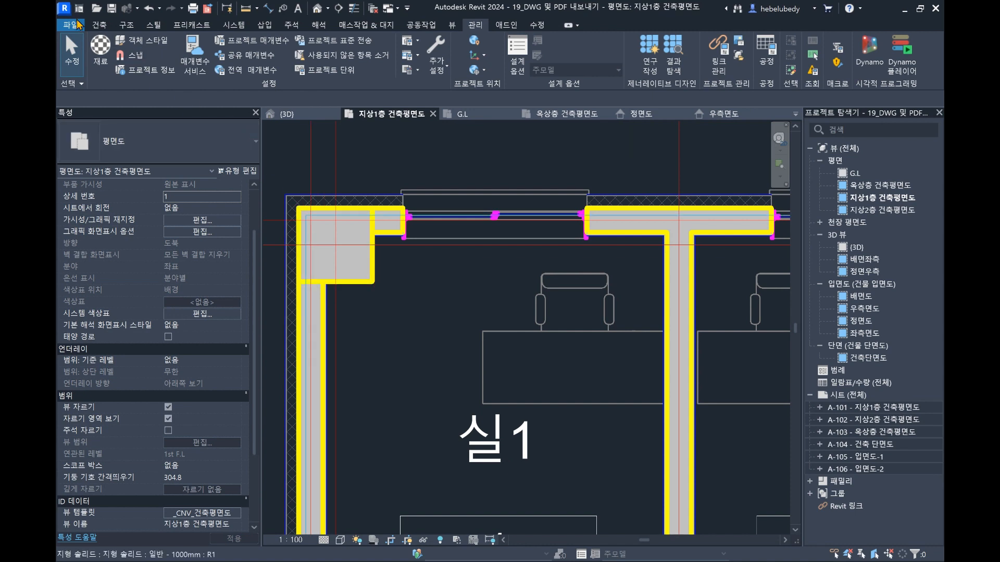
{"action": "middle_click_drag", "start_coordinate": [319, 223], "coordinate": [459, 242]}
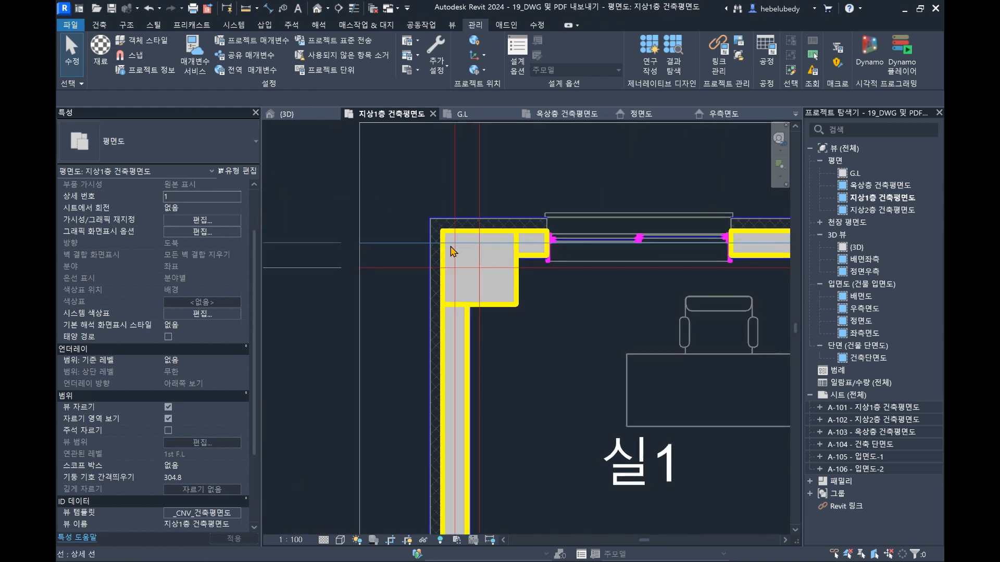
{"action": "scroll", "coordinate": [424, 193], "scroll_direction": "up", "scroll_amount": 3}
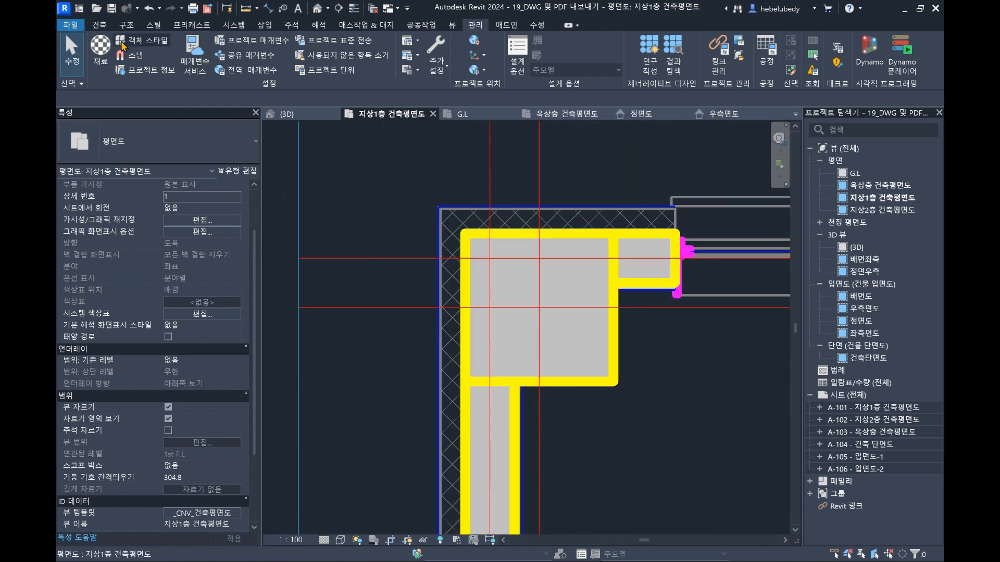
- Start a DWG export and open the CNV_기본설정 export setup for editing
{"action": "left_click", "coordinate": [72, 25]}
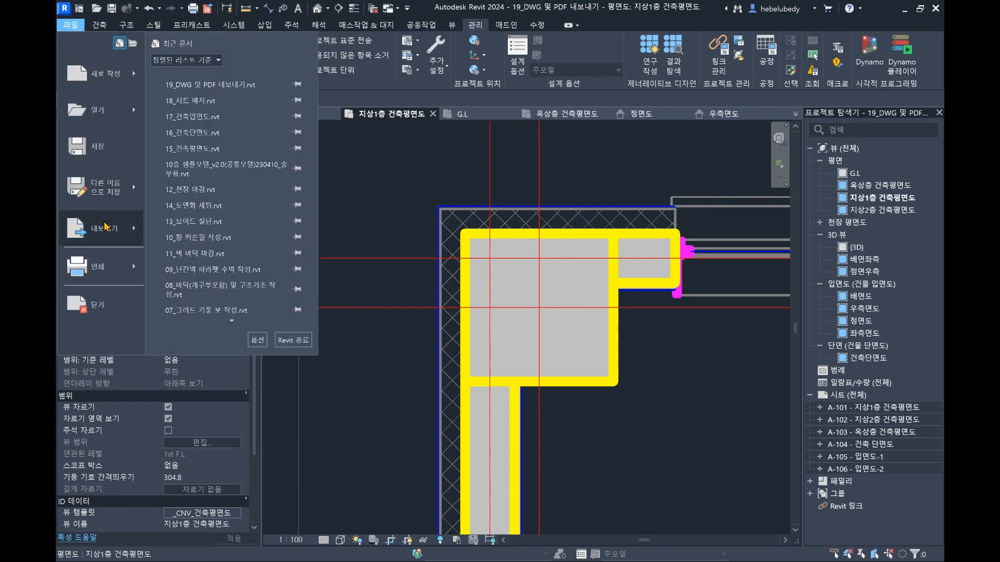
{"action": "mouse_move", "coordinate": [106, 227]}
{"action": "mouse_move", "coordinate": [292, 82]}
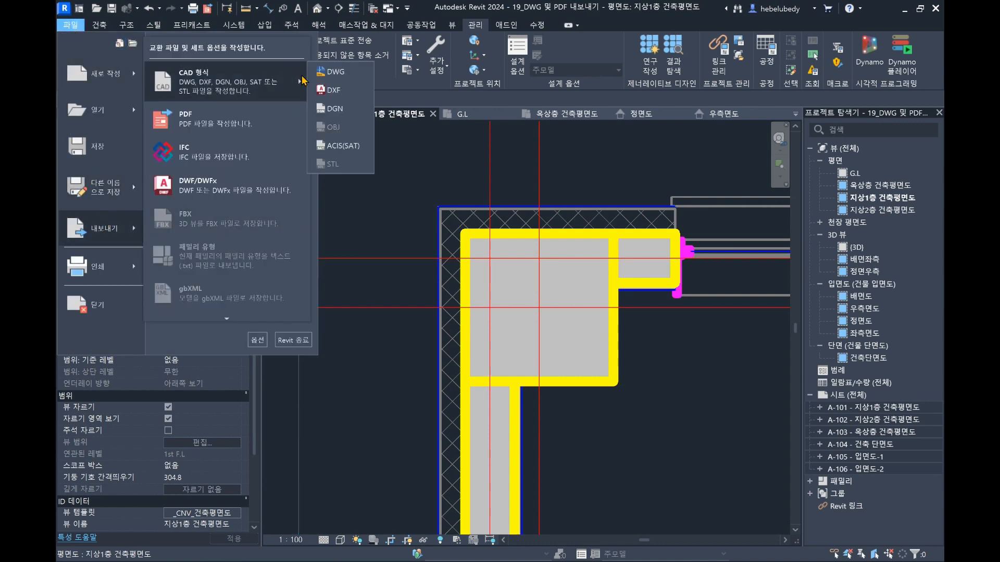
{"action": "left_click", "coordinate": [328, 74]}
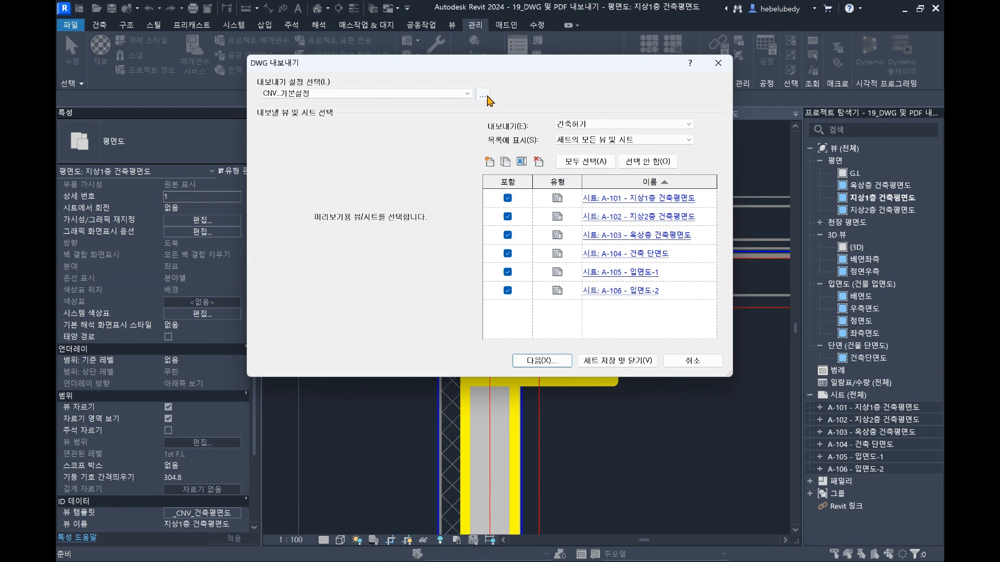
{"action": "left_click", "coordinate": [488, 99]}
- Try the layer option 카테고리 특성 BYLAYER 및 재지정 BYENTITY를 내보내십시오, and restore 모든 특성 BYLAYER를 내보내지만 재지정은 내보내지 마십시오
{"action": "left_click", "coordinate": [479, 112]}
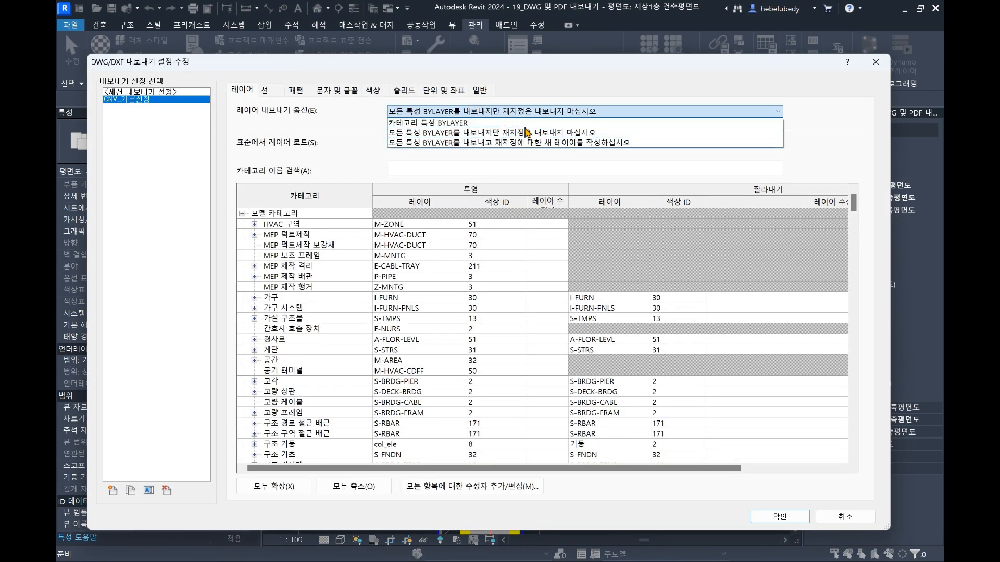
{"action": "left_click", "coordinate": [529, 124]}
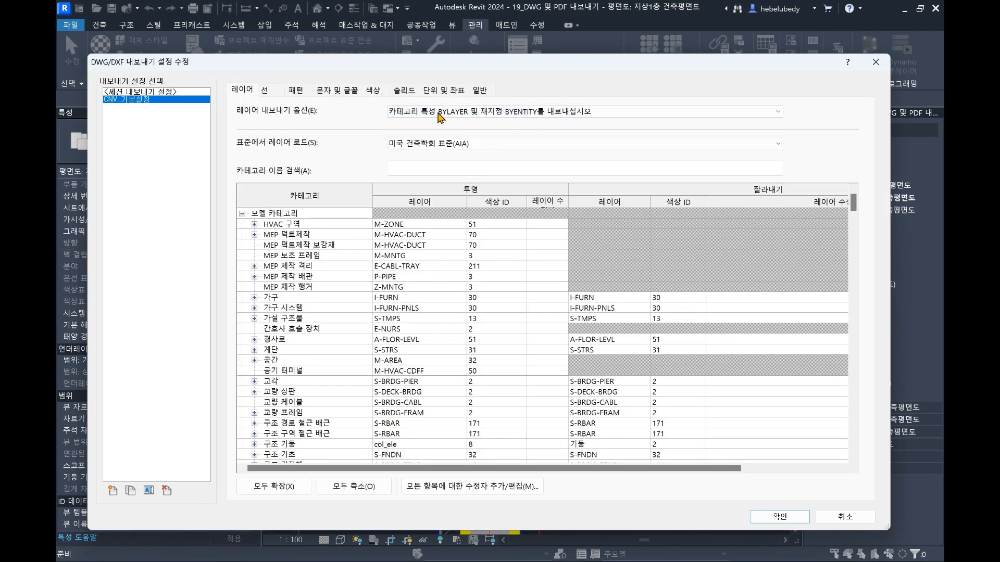
{"action": "left_click", "coordinate": [490, 111]}
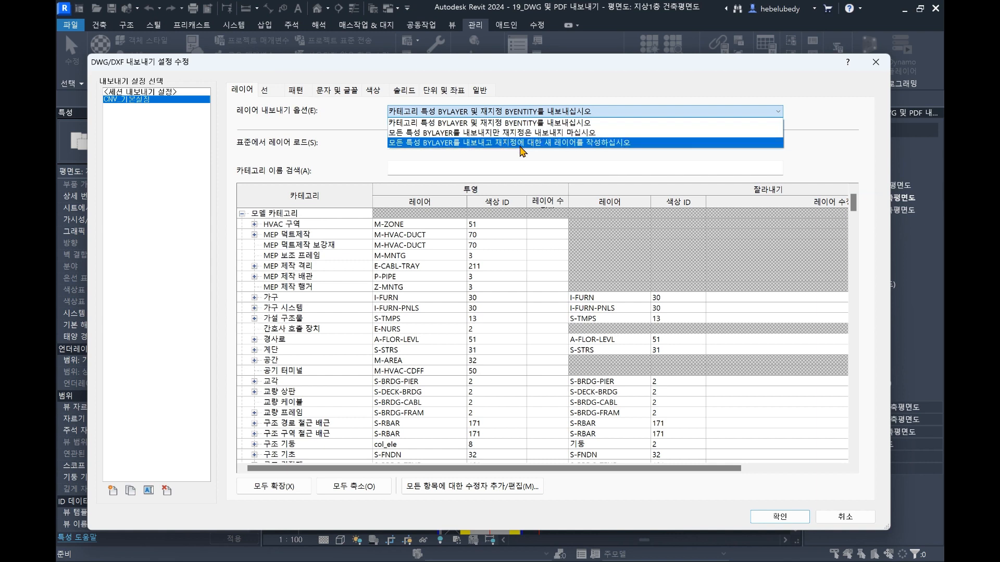
{"action": "left_click", "coordinate": [505, 132]}
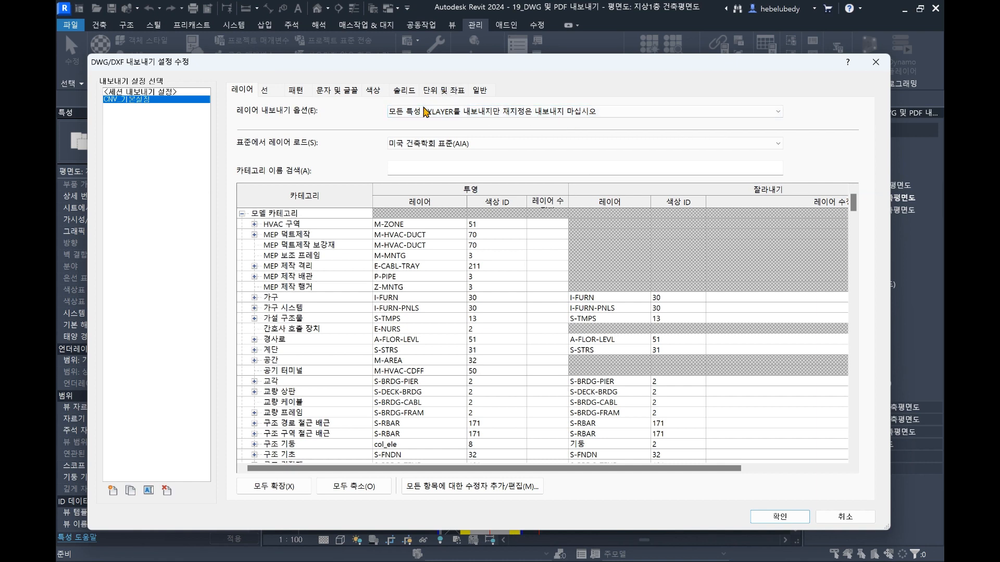
- Set the export colours to the true-colour RGB values specified in the view (뷰에 지정됨) and save the setup
{"action": "left_click", "coordinate": [354, 90]}
{"action": "left_click", "coordinate": [373, 90]}
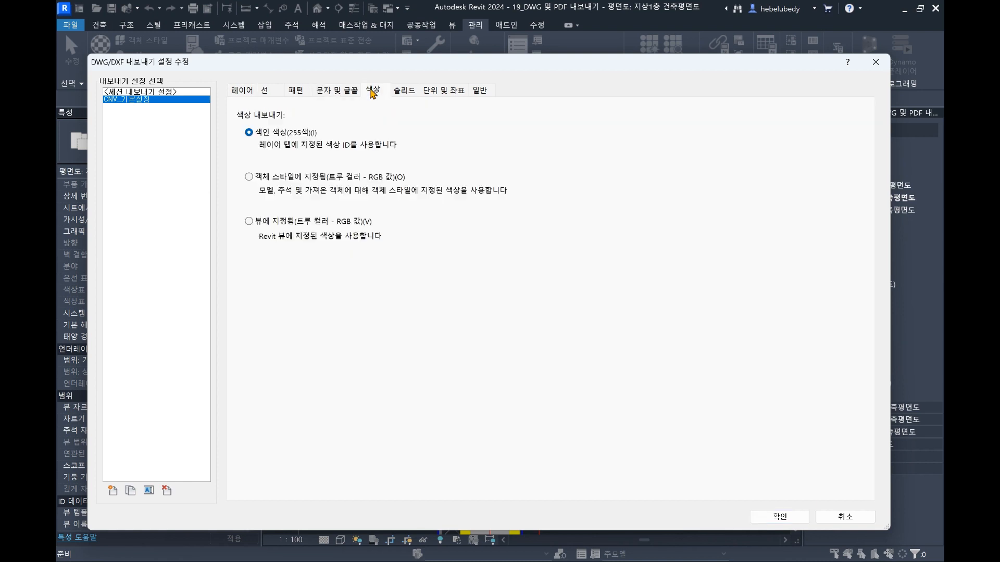
{"action": "left_click", "coordinate": [256, 223]}
{"action": "left_click", "coordinate": [791, 517]}
- Proceed with the export and create a new folder named test4 inside the DWG folder as its destination
{"action": "left_click", "coordinate": [555, 365]}
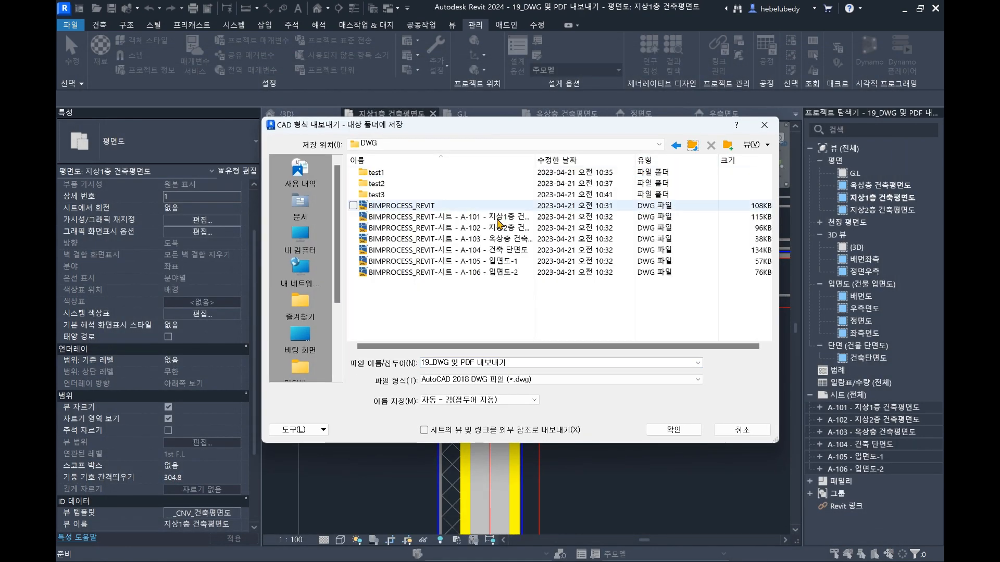
{"action": "right_click", "coordinate": [400, 308]}
{"action": "mouse_move", "coordinate": [520, 514]}
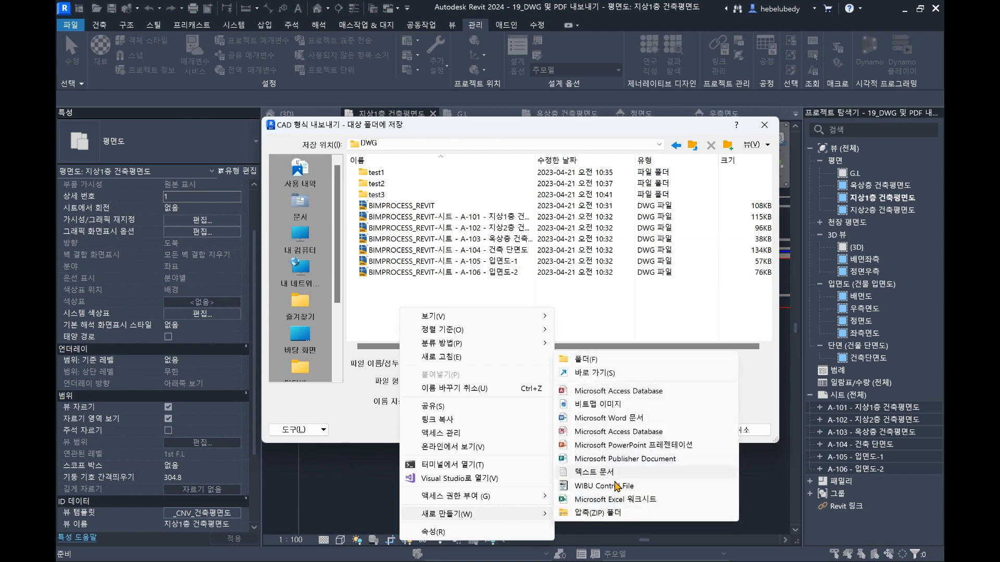
{"action": "left_click", "coordinate": [575, 359]}
{"action": "type", "text": "test"}
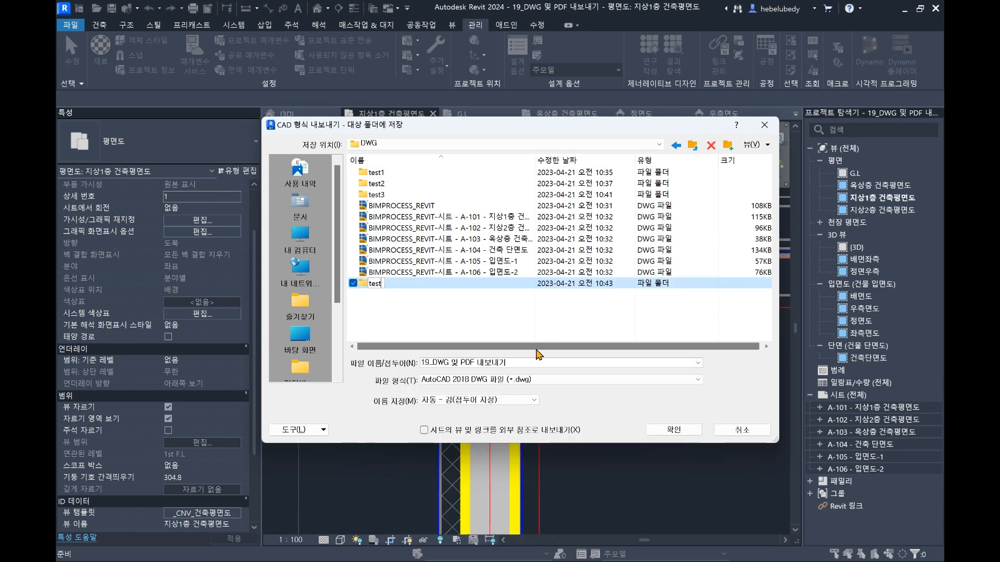
{"action": "type", "text": "4"}
{"action": "key", "text": "Return"}
{"action": "double_click", "coordinate": [407, 284]}
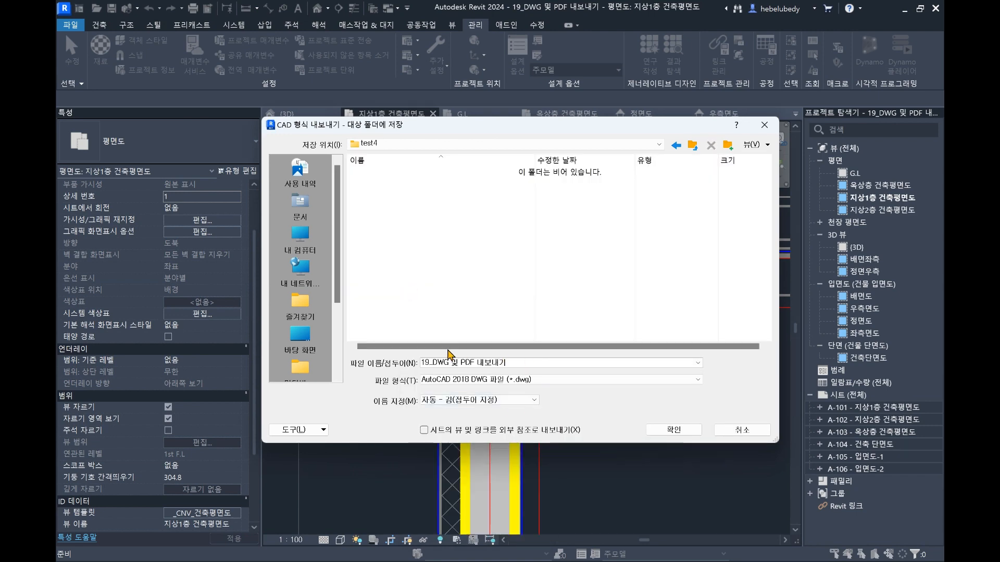
- Set the file name prefix to test4 and export the sheets
{"action": "double_click", "coordinate": [547, 362]}
{"action": "type", "text": "d"}
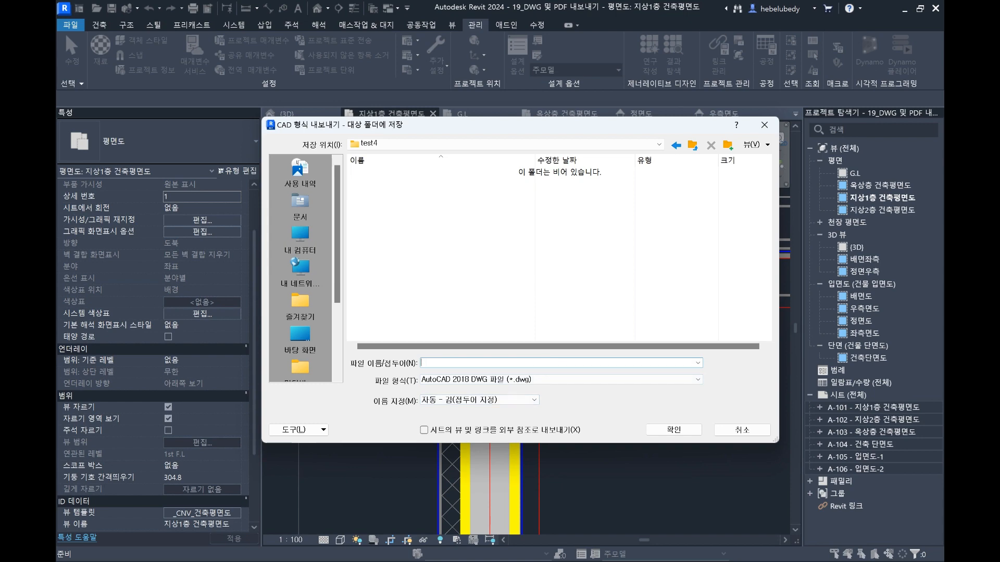
{"action": "left_click", "coordinate": [673, 431]}
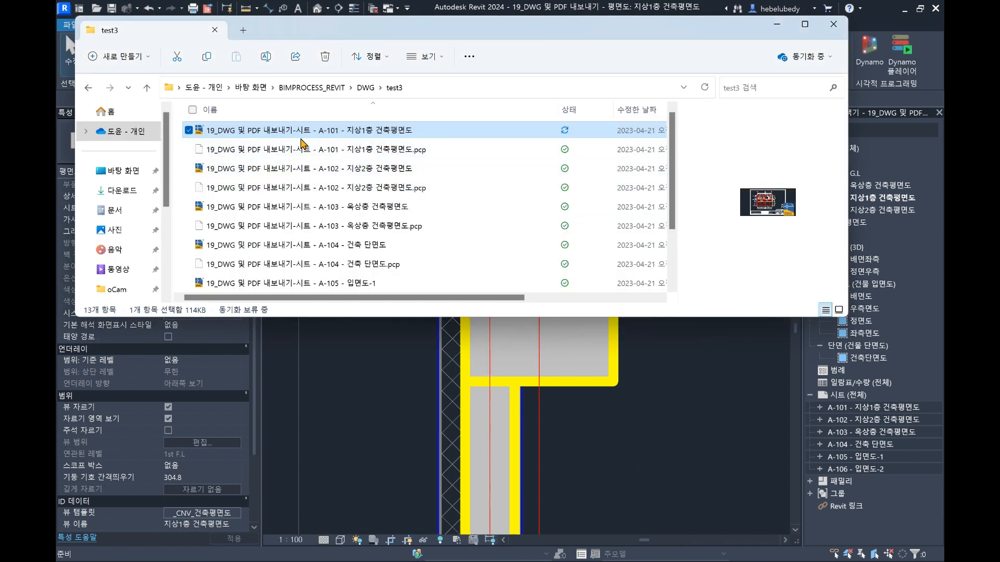
- In File Explorer, open the test4 folder inside DWG and load its A-101 지상1층 건축평면도 drawing in AutoCAD
{"action": "left_click", "coordinate": [366, 93]}
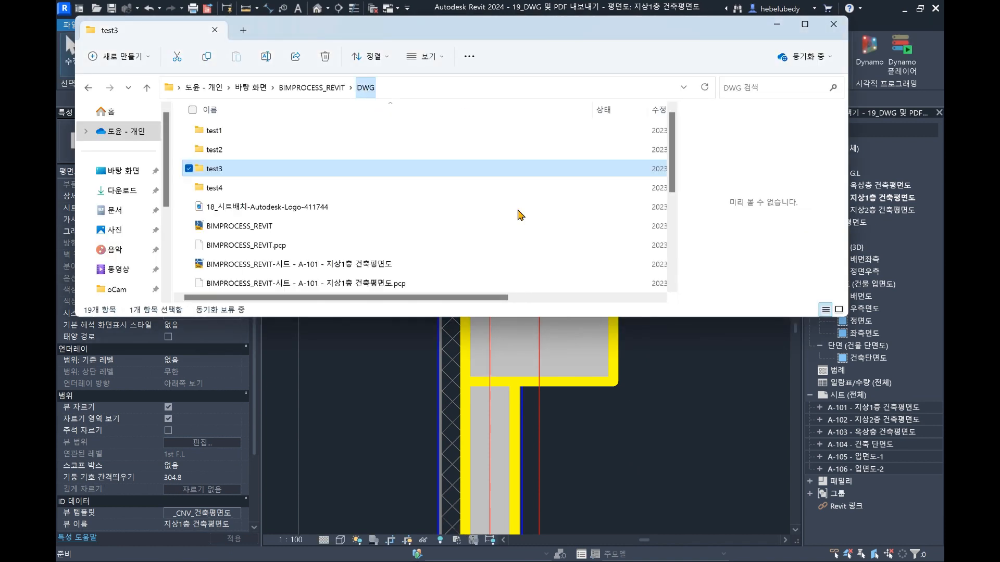
{"action": "left_click", "coordinate": [244, 188]}
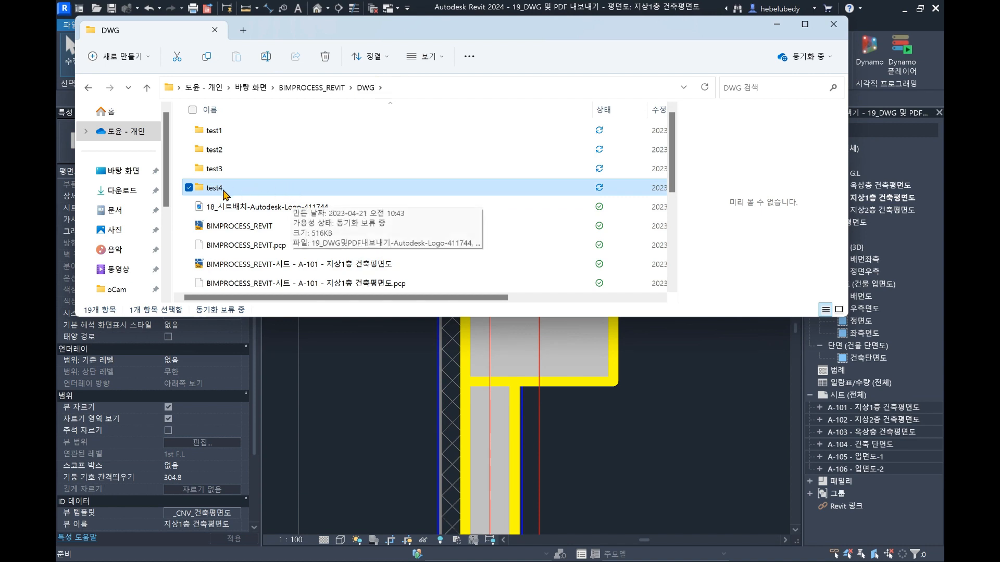
{"action": "double_click", "coordinate": [275, 191]}
{"action": "double_click", "coordinate": [292, 149]}
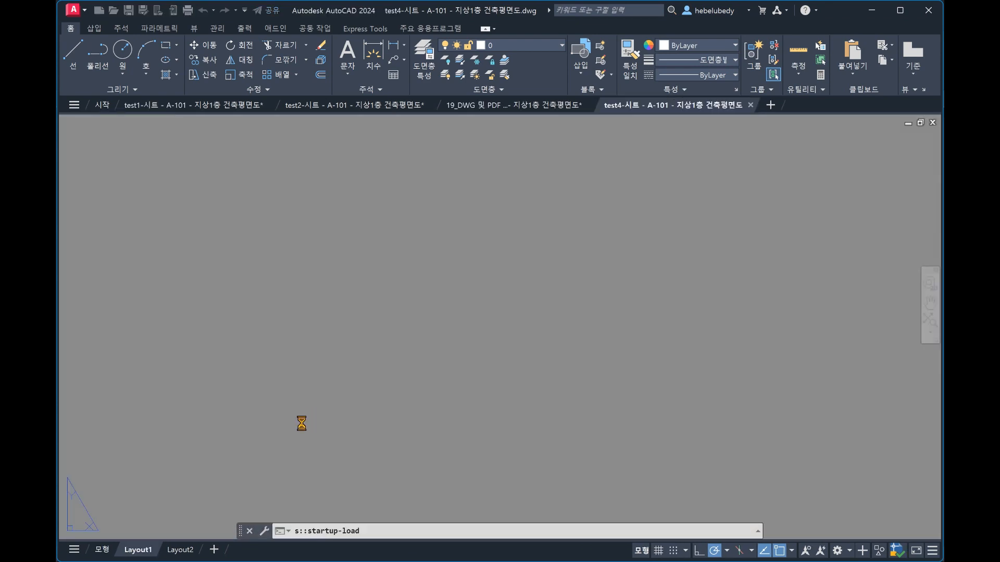
- Examine the exported plan in its layout and in model space around the wall and column junction
{"action": "middle_click", "coordinate": [386, 290]}
{"action": "middle_click", "coordinate": [386, 290]}
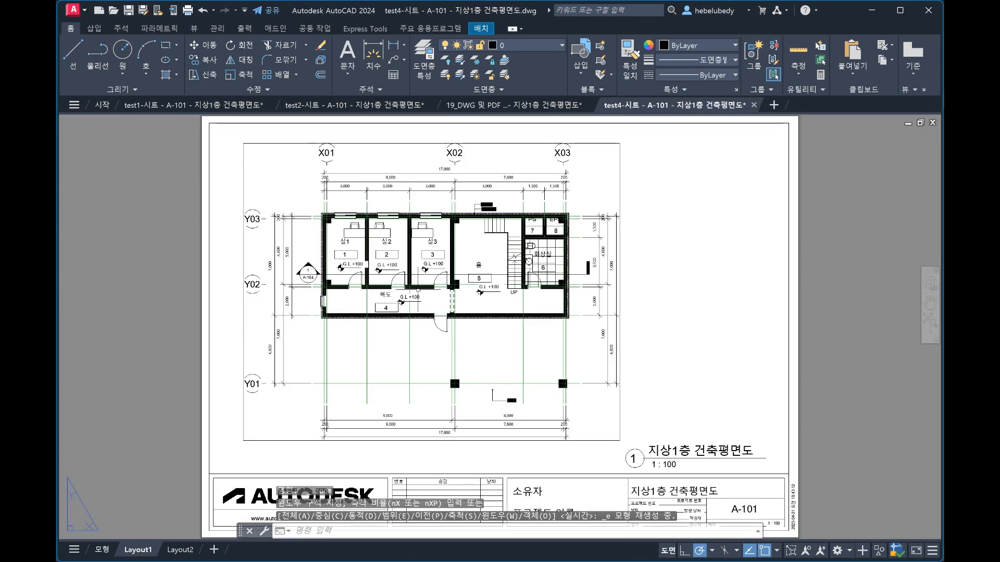
{"action": "scroll", "coordinate": [354, 216], "scroll_direction": "up", "scroll_amount": 8}
{"action": "scroll", "coordinate": [337, 216], "scroll_direction": "up", "scroll_amount": 4}
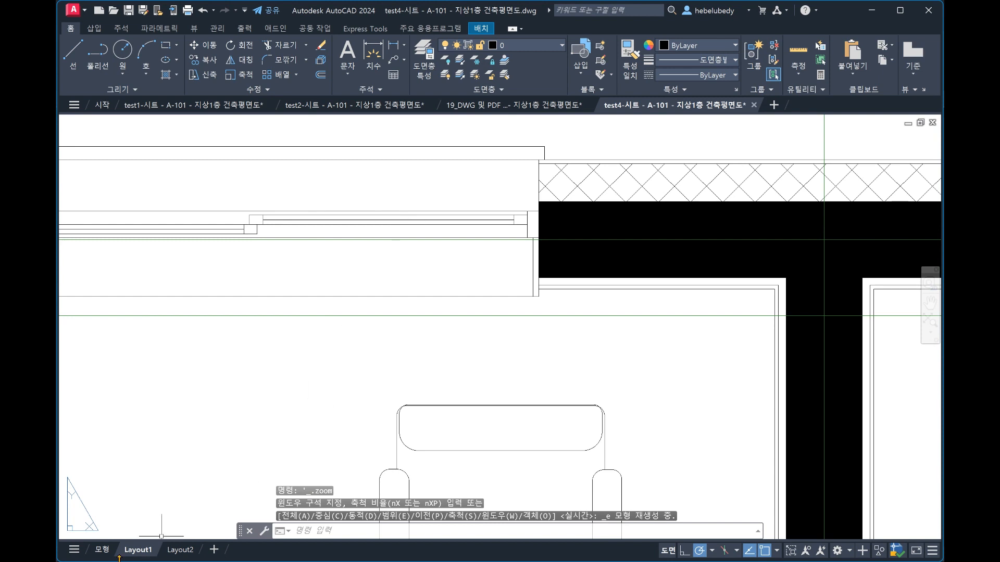
{"action": "left_click", "coordinate": [102, 549]}
{"action": "scroll", "coordinate": [357, 216], "scroll_direction": "up", "scroll_amount": 10}
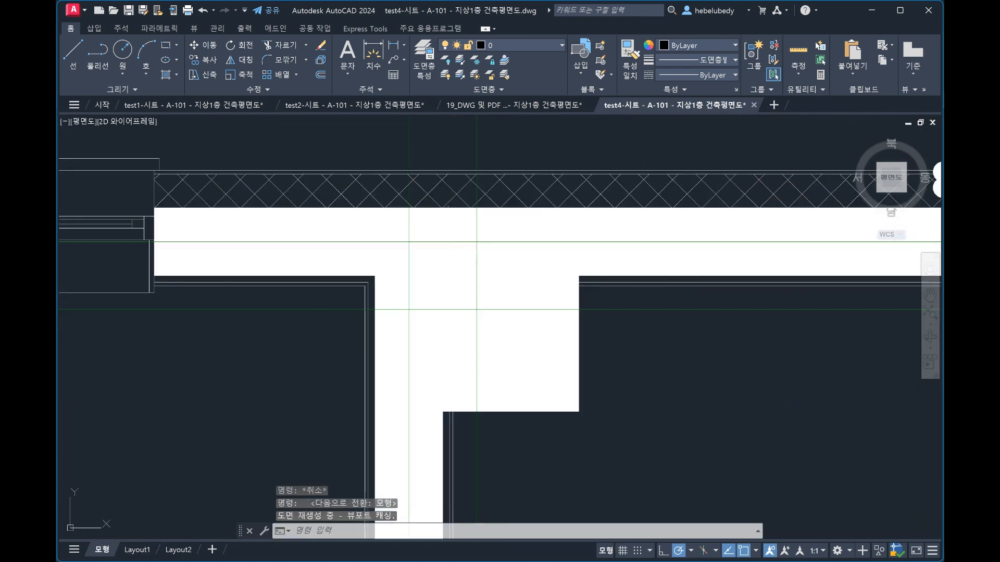
- Inspect the properties of the wall's cross-hatched insulation and check the layer colours in the layer list
{"action": "left_click", "coordinate": [359, 189]}
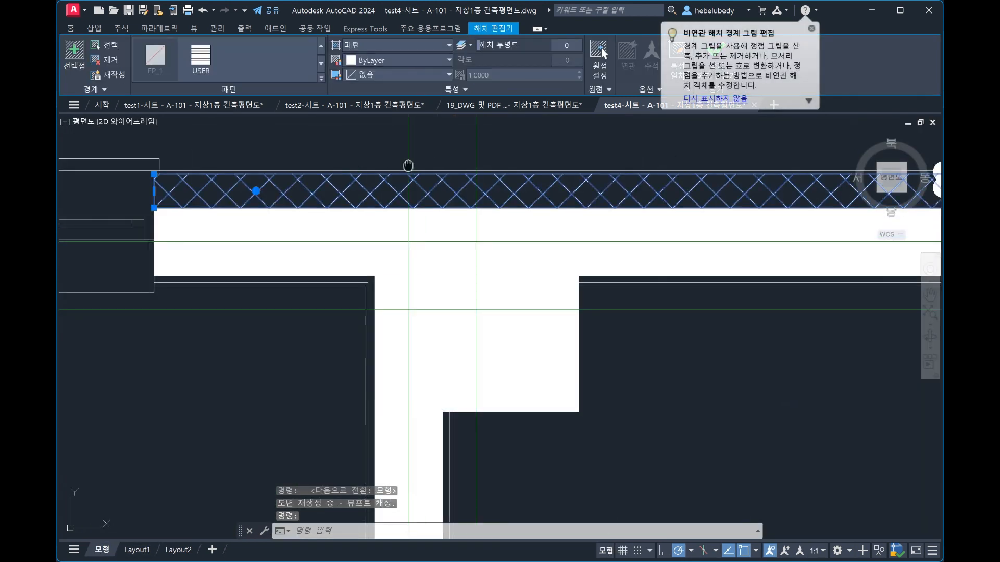
{"action": "middle_click_drag", "start_coordinate": [408, 165], "coordinate": [427, 183]}
{"action": "key", "text": "Escape"}
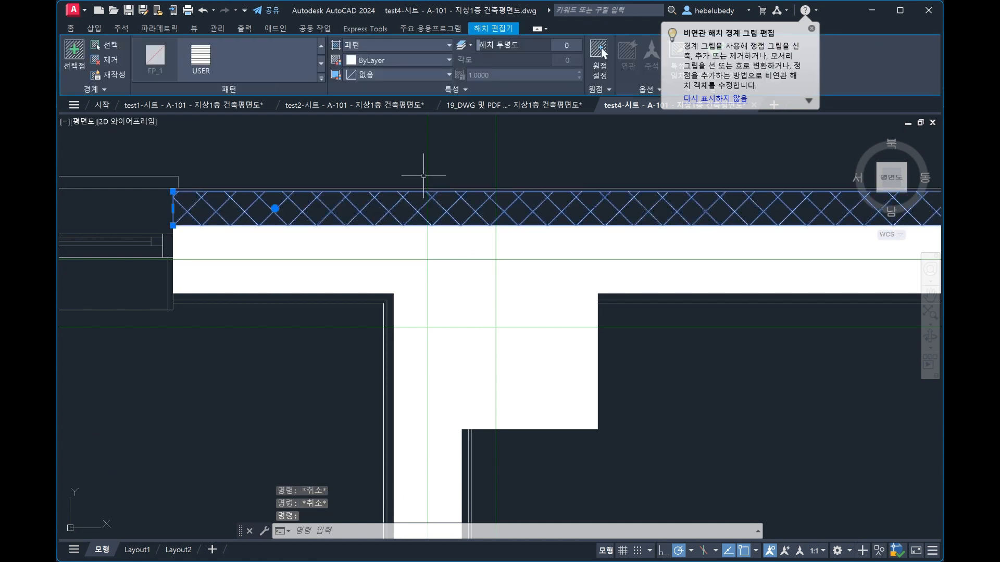
{"action": "key", "text": "Escape"}
{"action": "left_click", "coordinate": [499, 50]}
{"action": "left_click", "coordinate": [491, 48]}
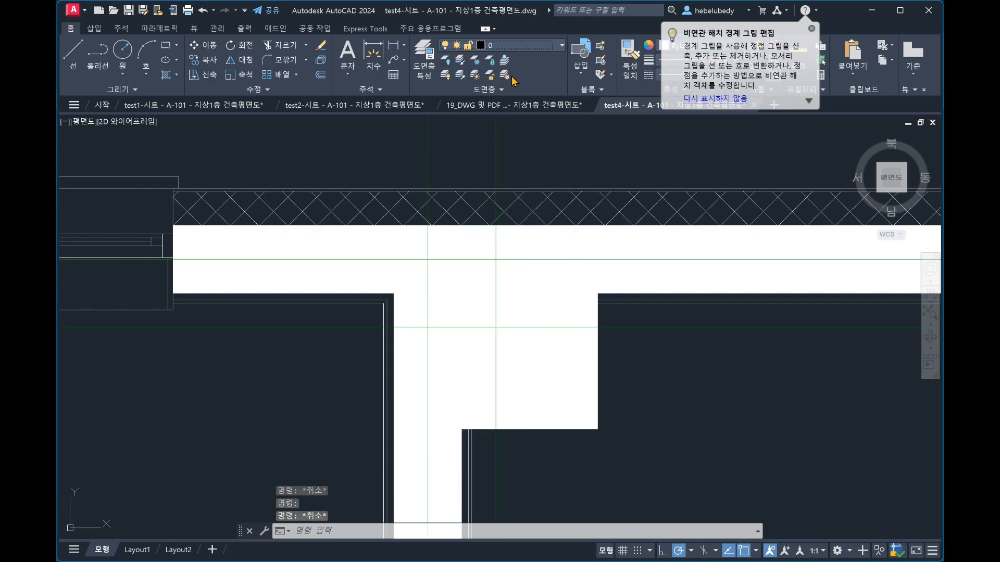
{"action": "left_click", "coordinate": [490, 50]}
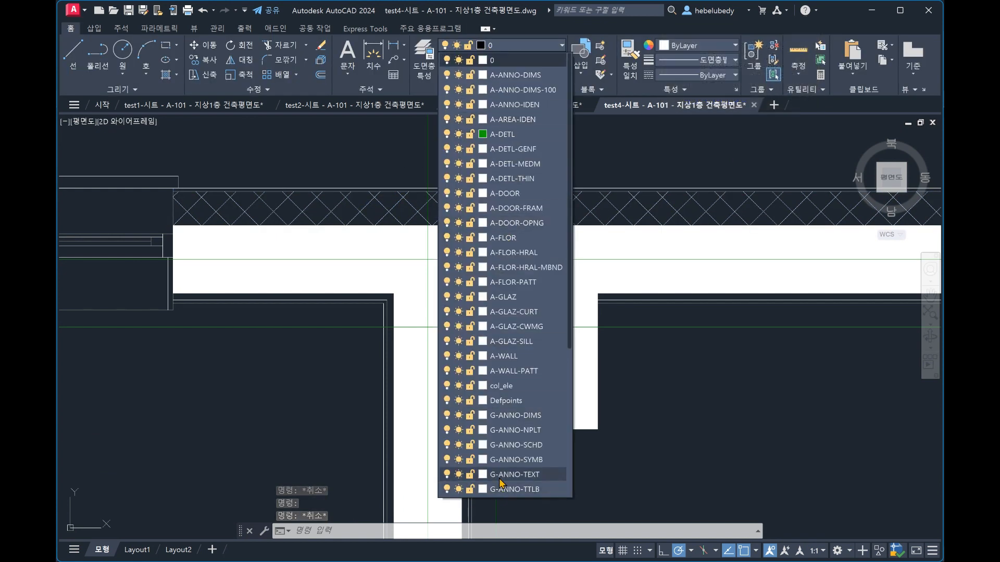
{"action": "left_click", "coordinate": [557, 511]}
- Switch to Revit, start a DWG export of the sheet set and open its CNV_기본설정 export setup for editing
{"action": "key", "text": "alt+Tab"}
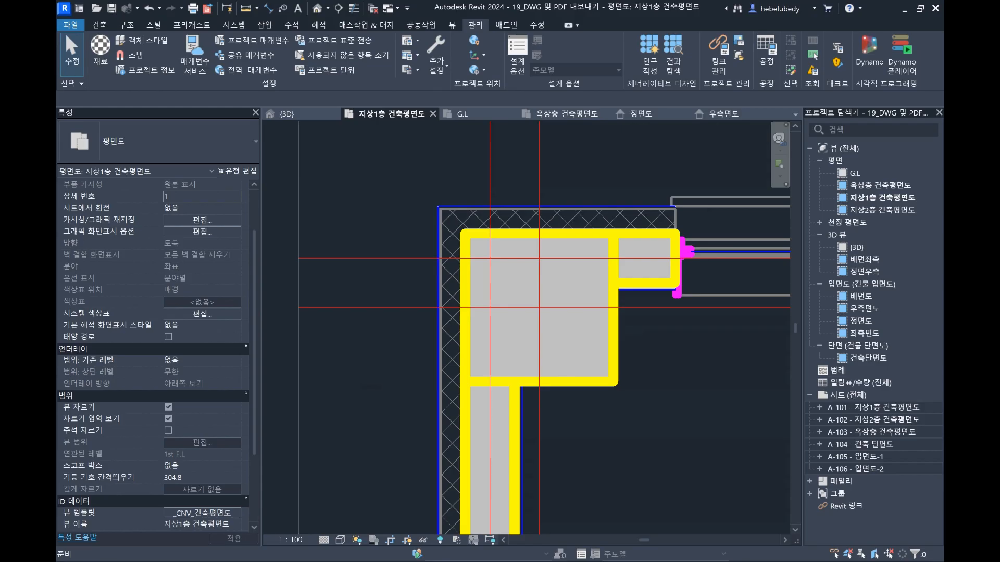
{"action": "left_click", "coordinate": [70, 25]}
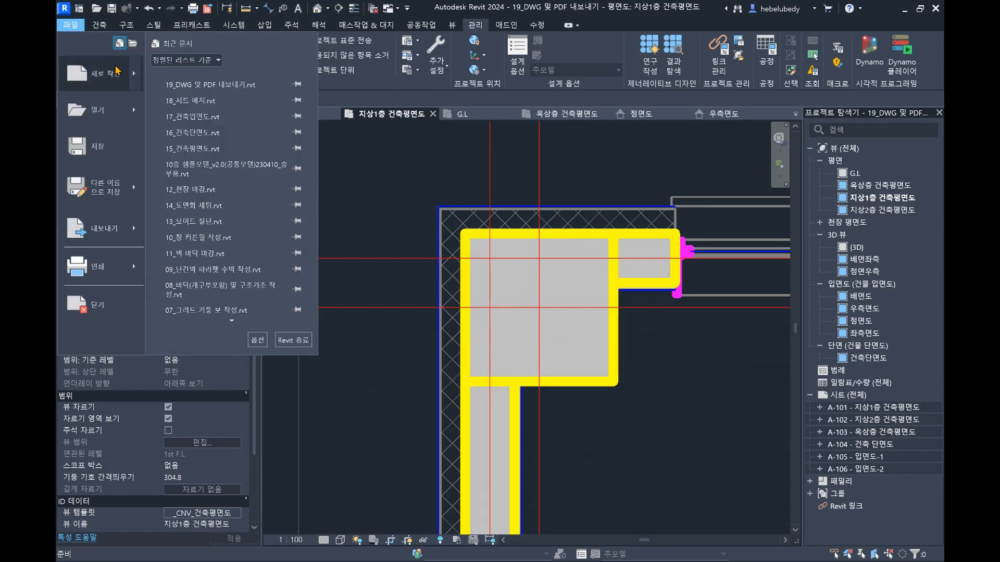
{"action": "mouse_move", "coordinate": [133, 232]}
{"action": "mouse_move", "coordinate": [268, 84]}
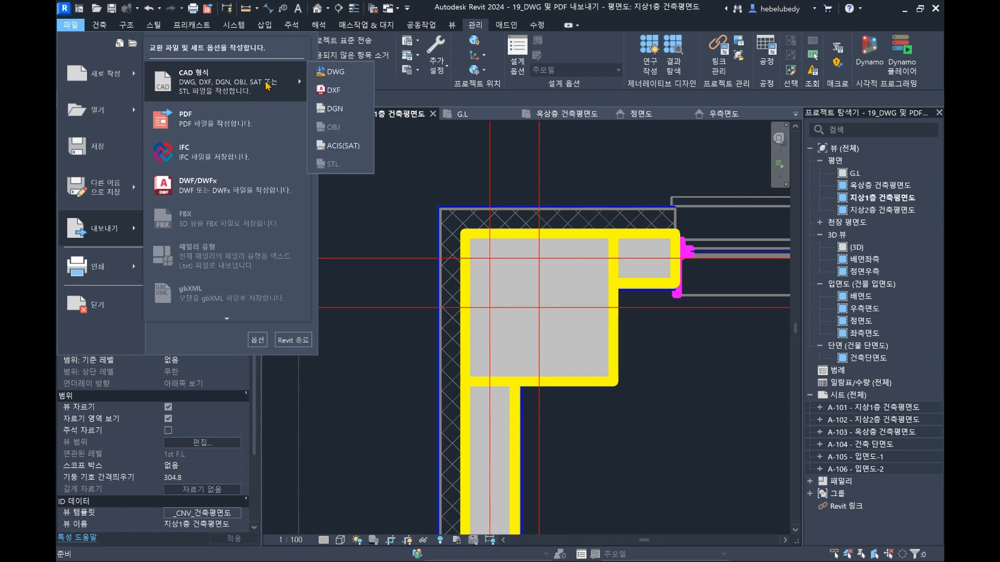
{"action": "left_click", "coordinate": [328, 75]}
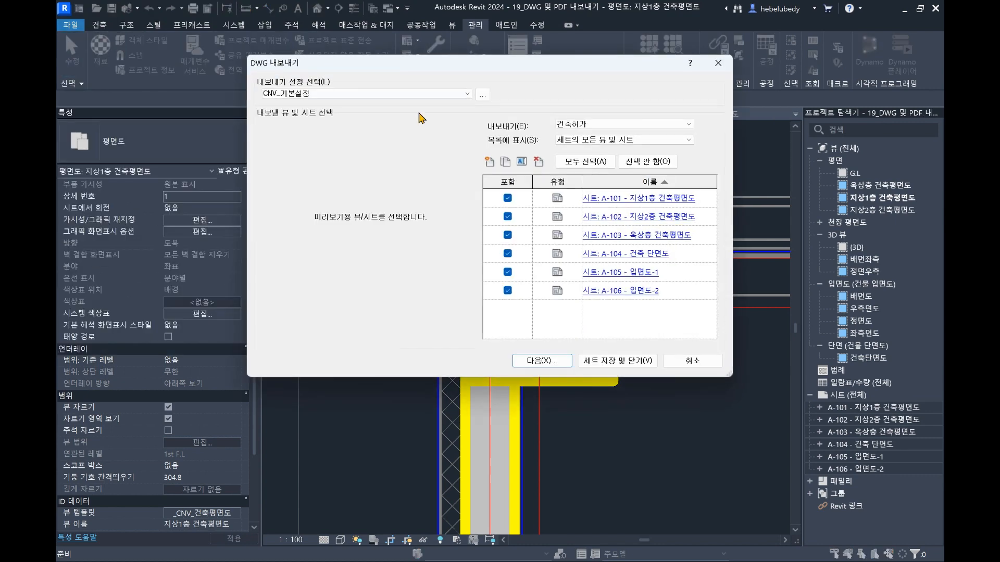
{"action": "left_click", "coordinate": [483, 95]}
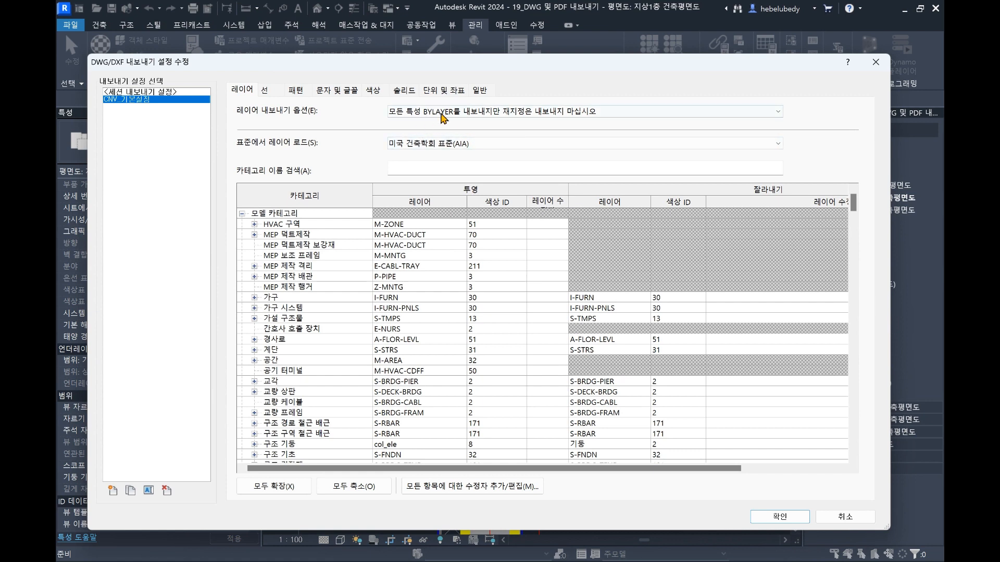
- Try the layer option that exports category properties BYLAYER and overrides BYENTITY, together with the 255 index colours
{"action": "left_click", "coordinate": [467, 112]}
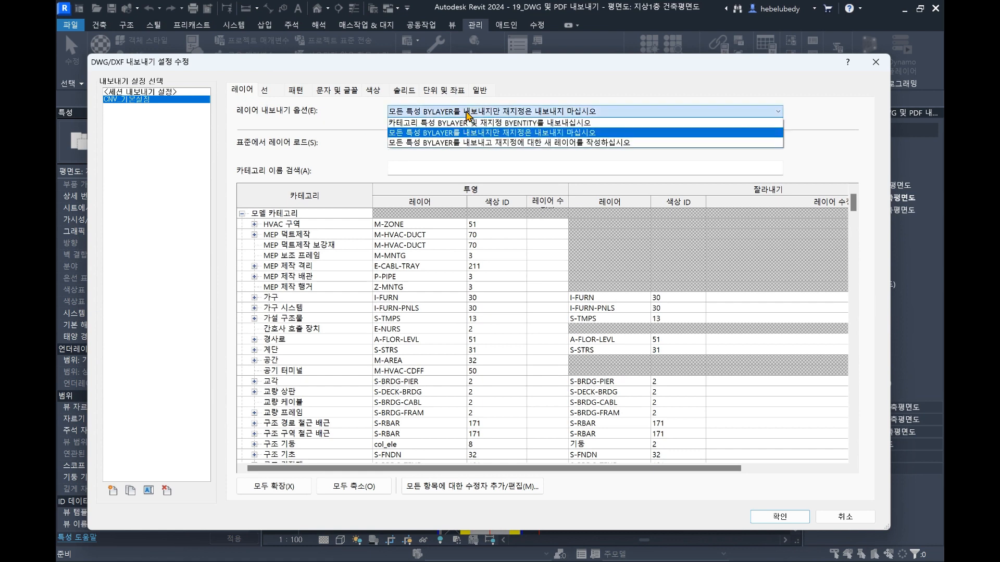
{"action": "left_click", "coordinate": [438, 124]}
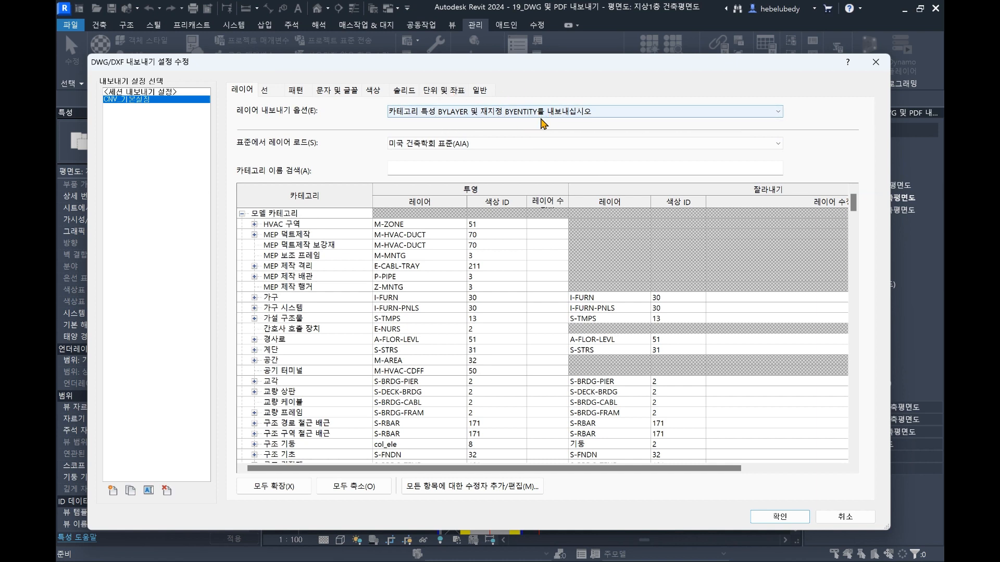
{"action": "left_click", "coordinate": [373, 90]}
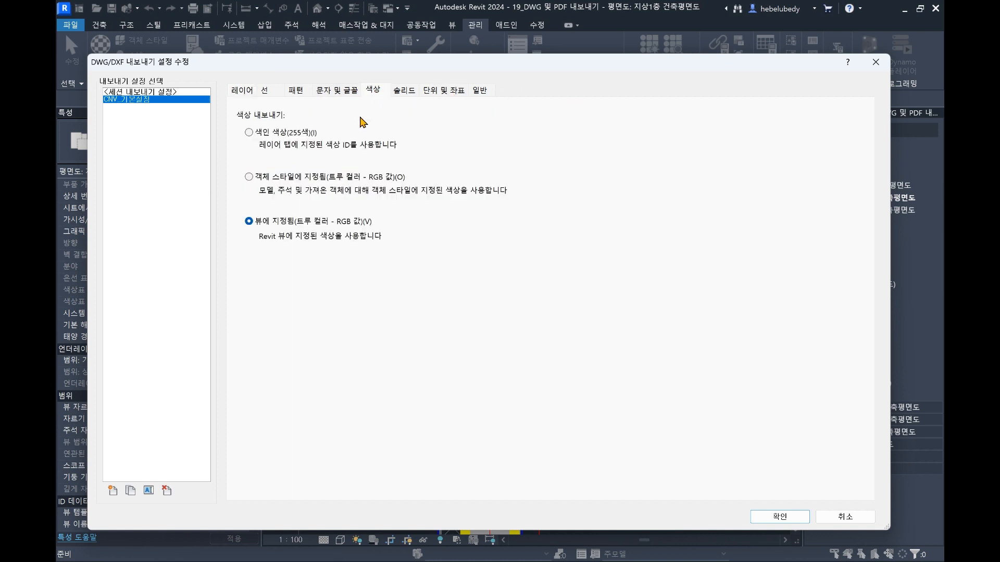
{"action": "left_click", "coordinate": [268, 135]}
{"action": "left_click", "coordinate": [247, 92]}
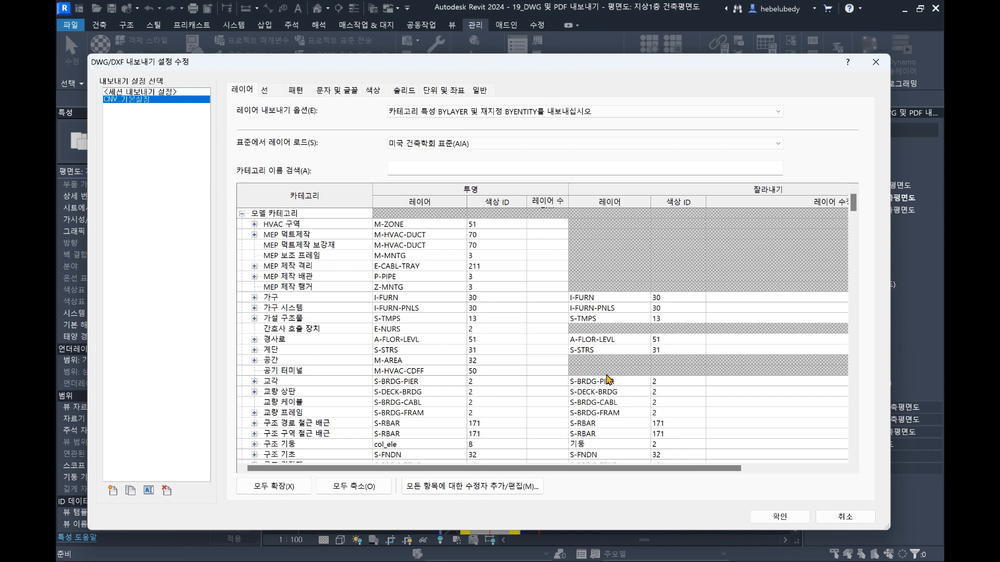
- Examine the layer names and colour IDs assigned to the model and annotation categories in the export setup
{"action": "left_click_drag", "start_coordinate": [504, 292], "coordinate": [497, 318]}
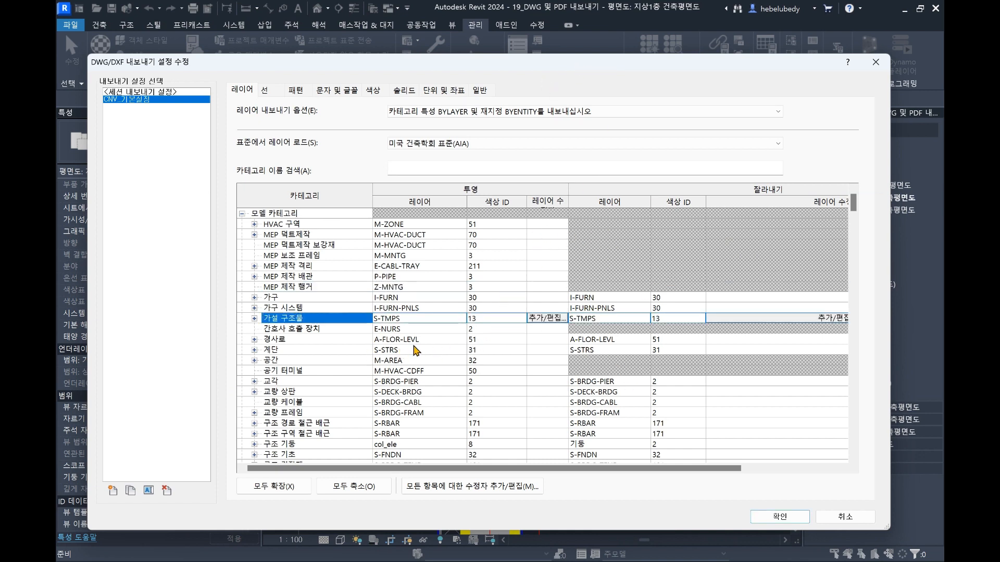
{"action": "left_click_drag", "start_coordinate": [417, 350], "coordinate": [495, 346]}
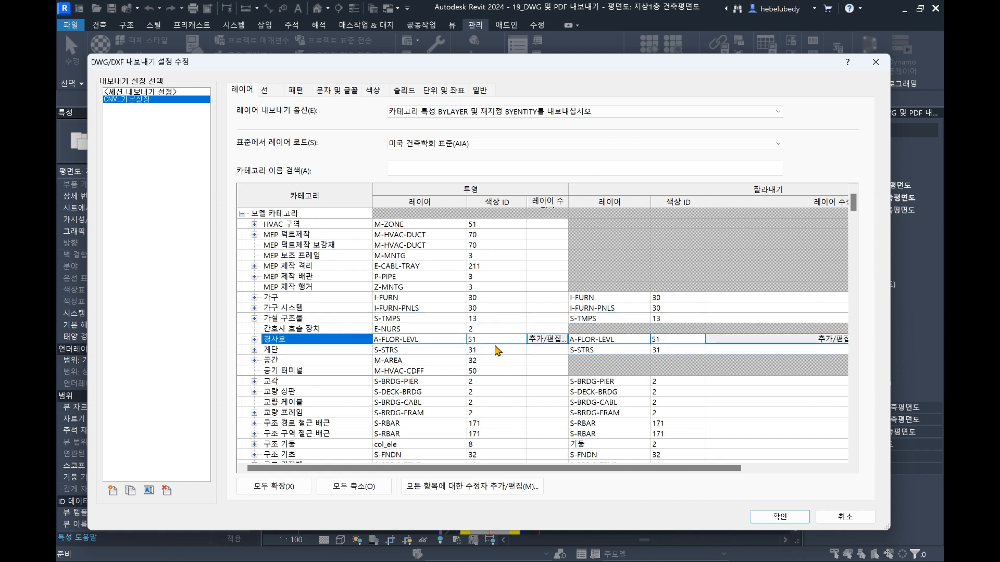
{"action": "left_click", "coordinate": [690, 350]}
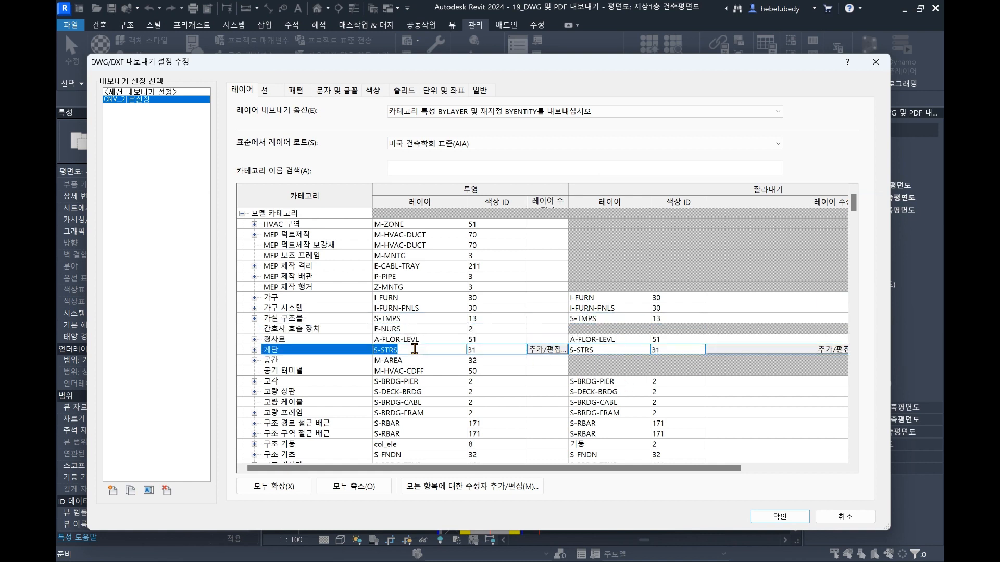
{"action": "left_click", "coordinate": [511, 382]}
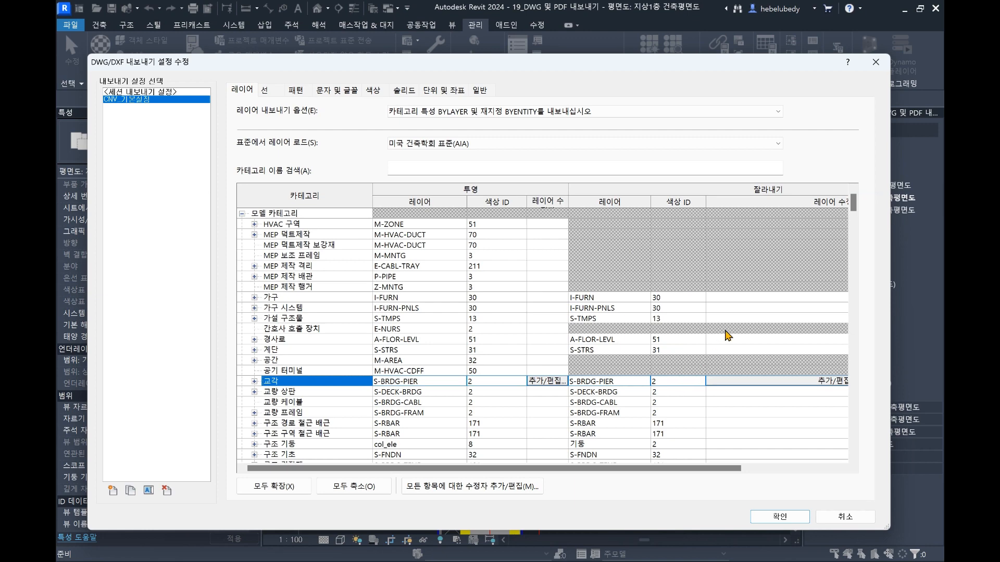
{"action": "left_click_drag", "start_coordinate": [853, 205], "coordinate": [853, 301]}
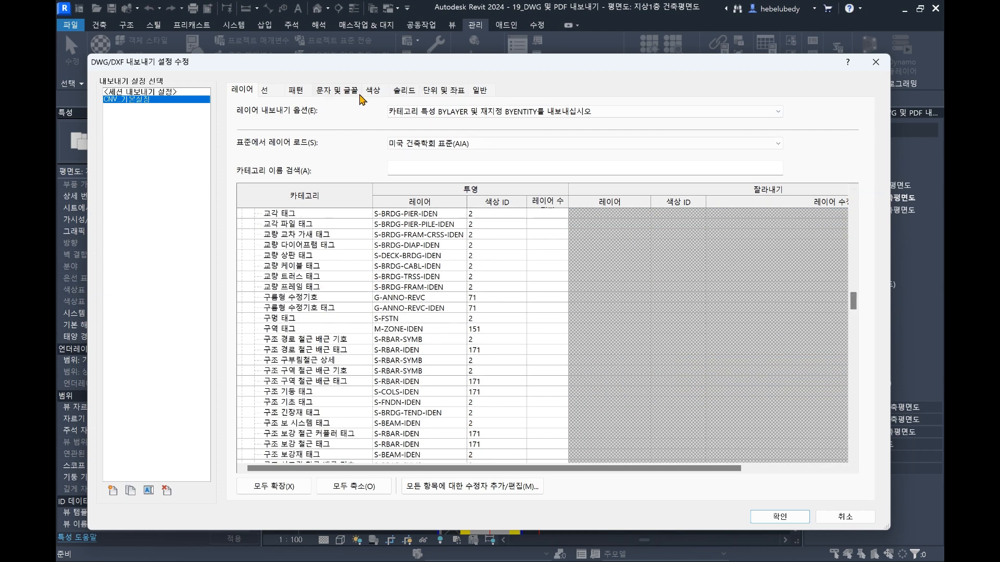
{"action": "left_click_drag", "start_coordinate": [433, 56], "coordinate": [500, 67]}
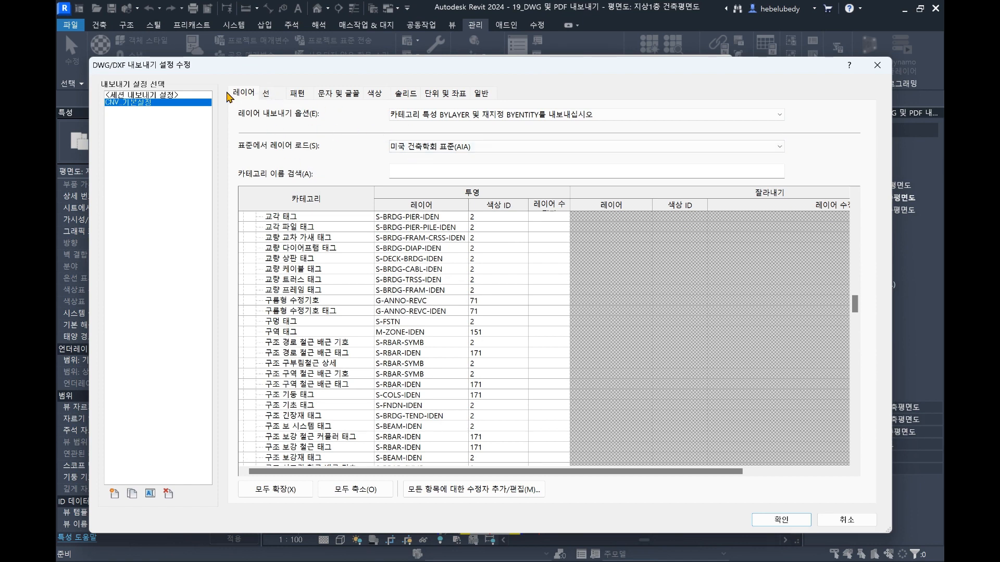
- Set the layer option to export all properties BYLAYER with new layers for overrides, use the view's true colours, and accept the setup
{"action": "left_click", "coordinate": [460, 115]}
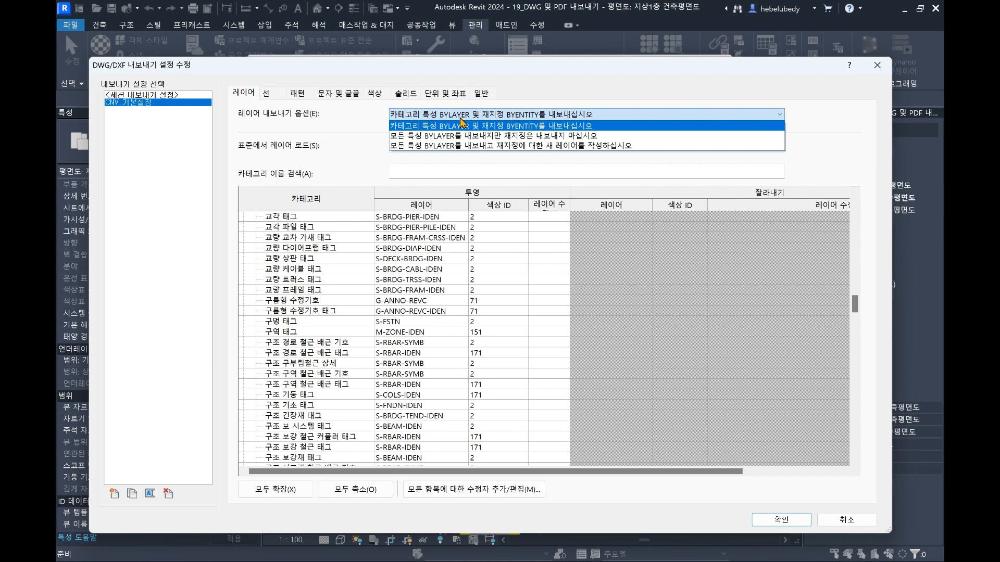
{"action": "left_click", "coordinate": [499, 148]}
{"action": "left_click", "coordinate": [386, 95]}
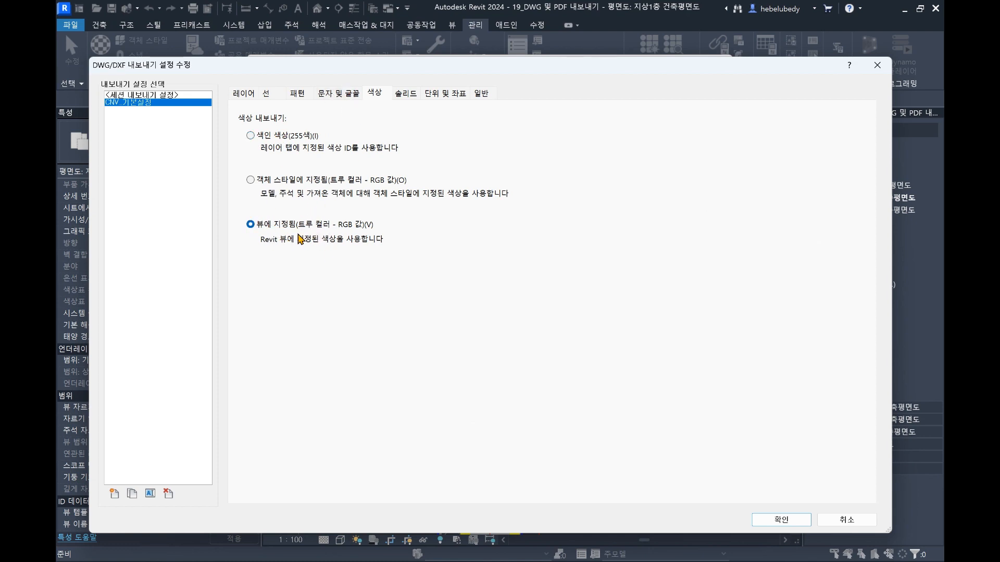
{"action": "left_click", "coordinate": [241, 93]}
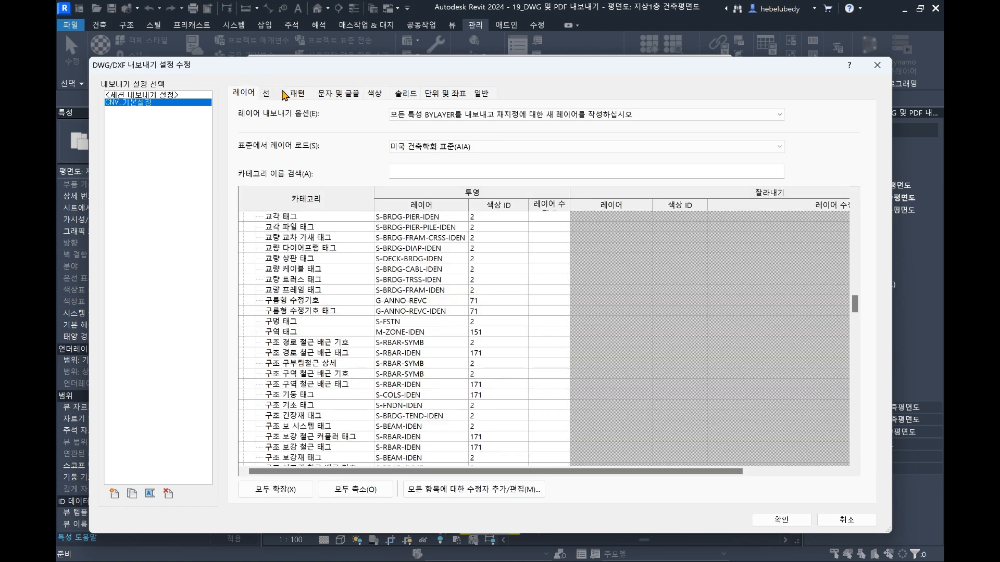
{"action": "left_click", "coordinate": [488, 116]}
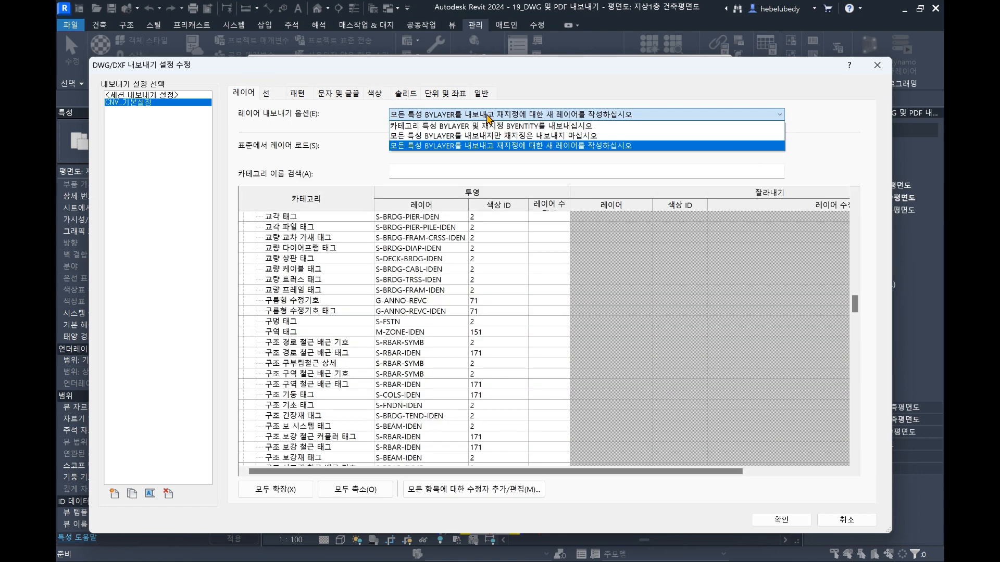
{"action": "left_click", "coordinate": [481, 146]}
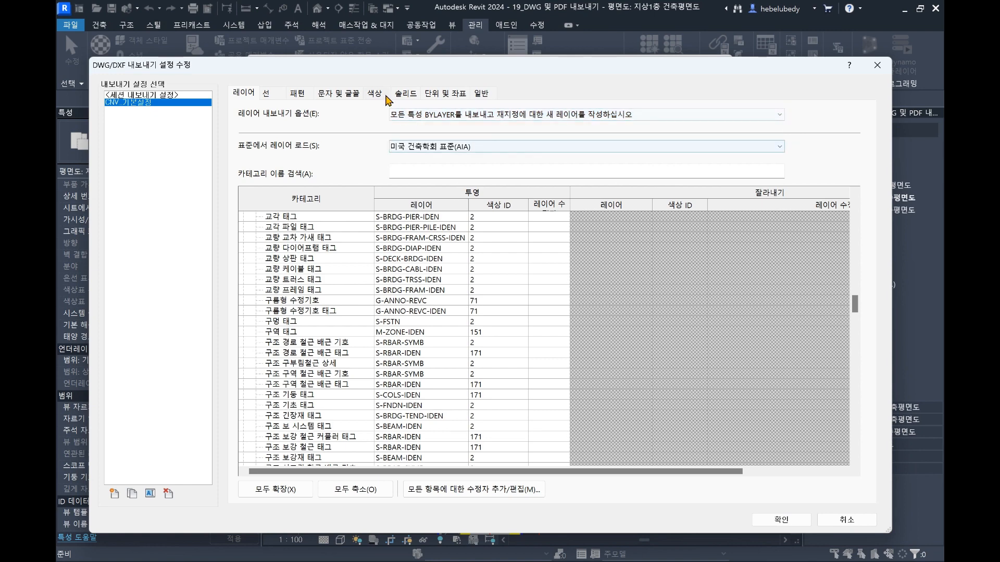
{"action": "left_click", "coordinate": [382, 96]}
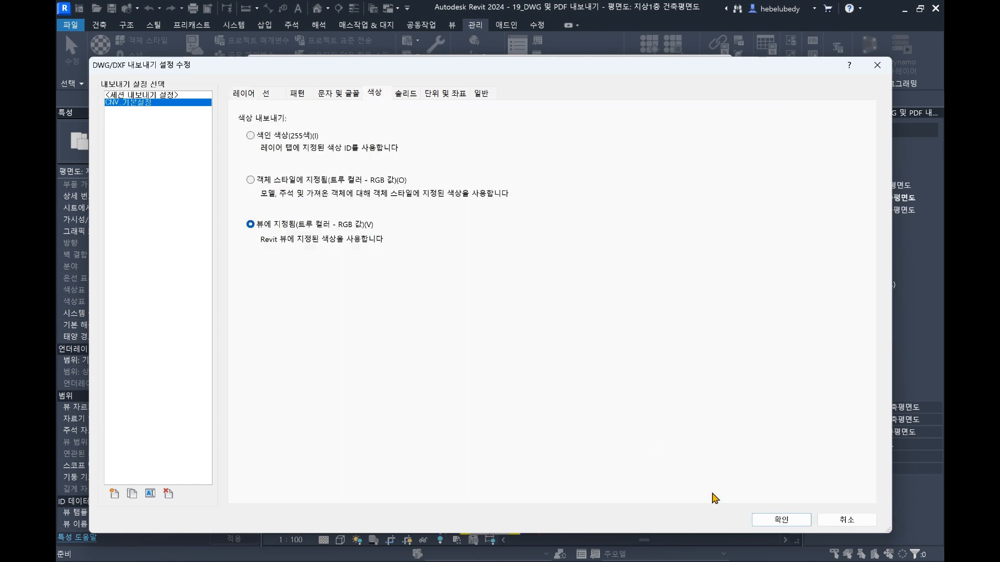
{"action": "left_click", "coordinate": [789, 521]}
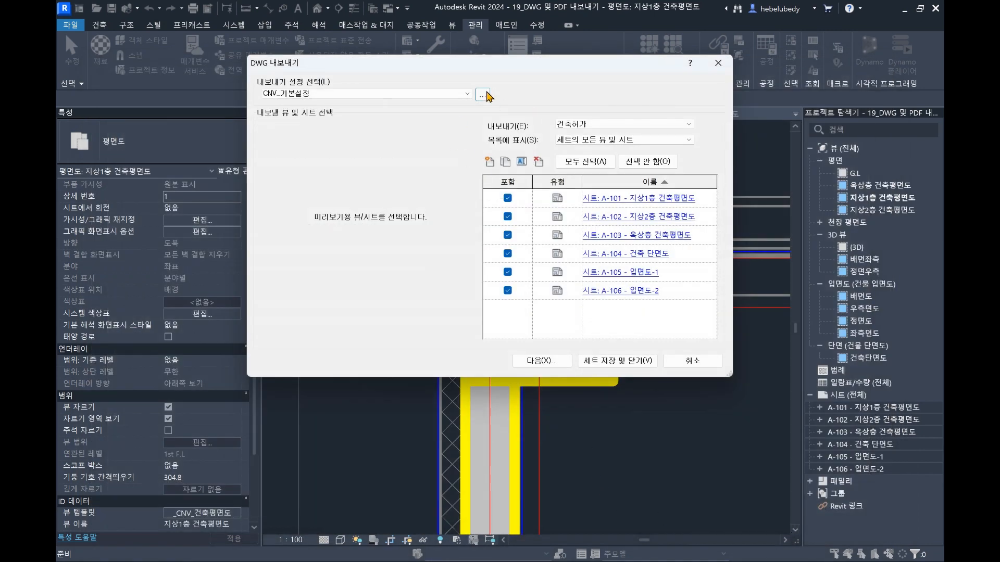
- Continue to the export destination, create a test5 folder inside DWG and open it as the save location
{"action": "left_click", "coordinate": [562, 364]}
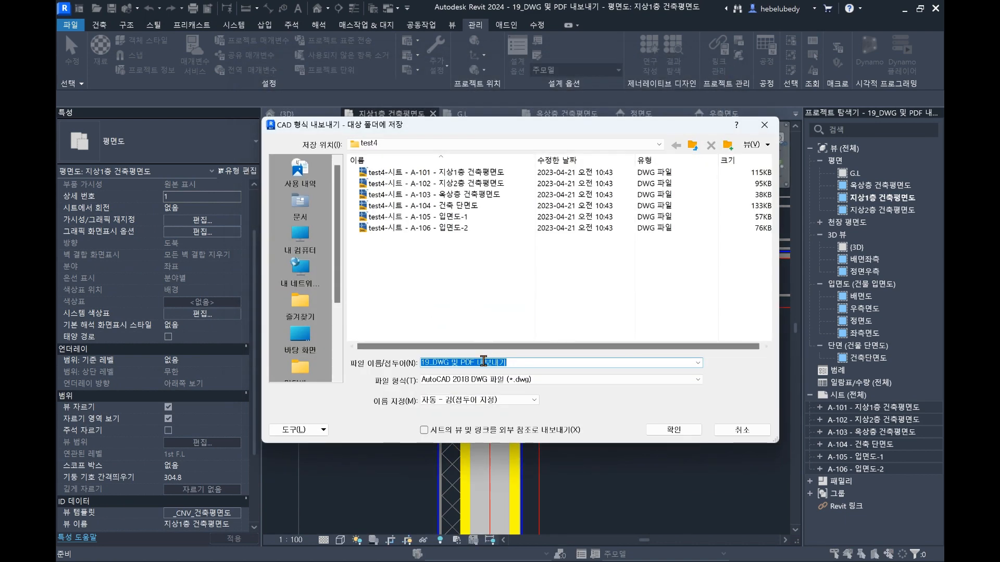
{"action": "left_click", "coordinate": [693, 145]}
{"action": "right_click", "coordinate": [436, 304]}
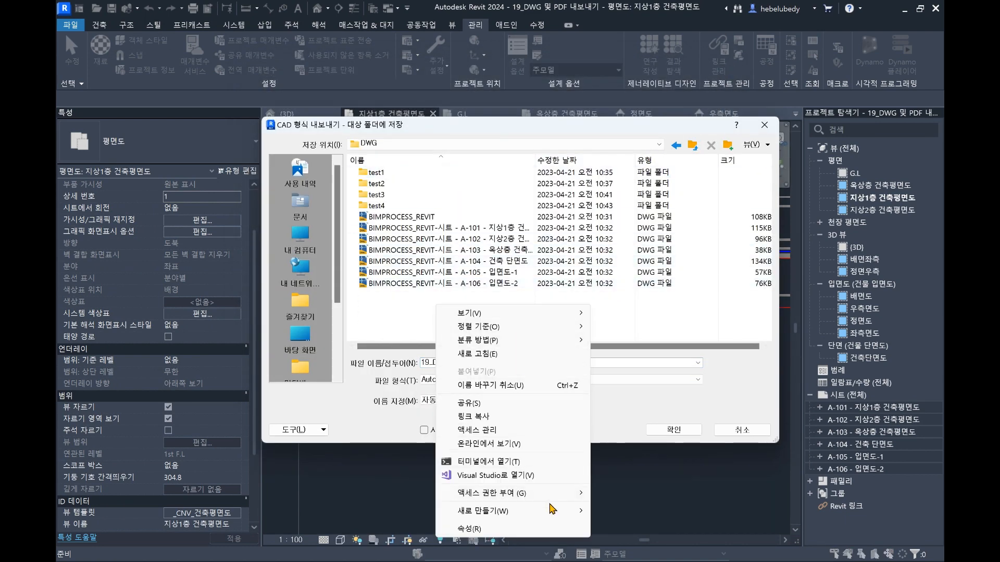
{"action": "mouse_move", "coordinate": [564, 513]}
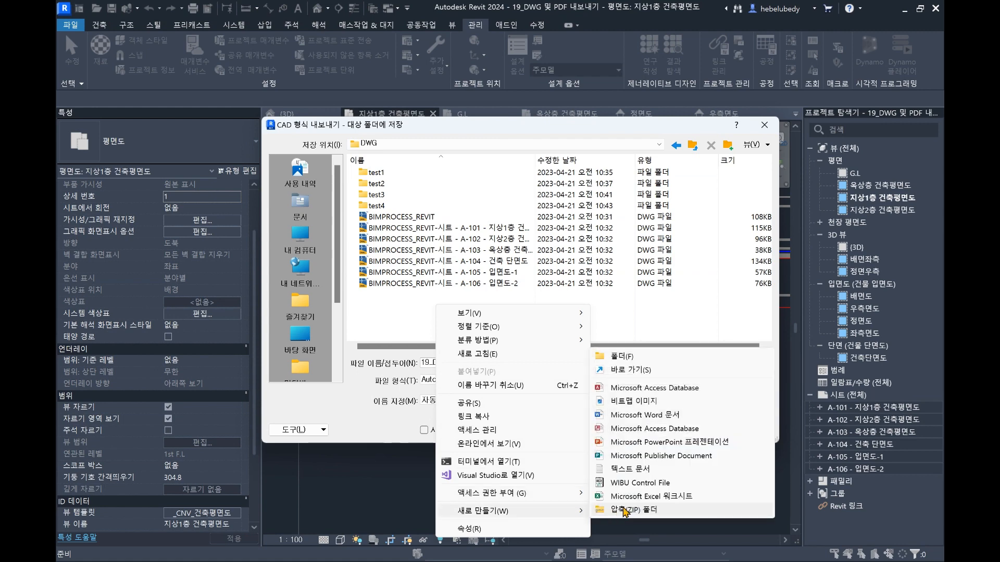
{"action": "left_click", "coordinate": [632, 357]}
{"action": "type", "text": "test4"}
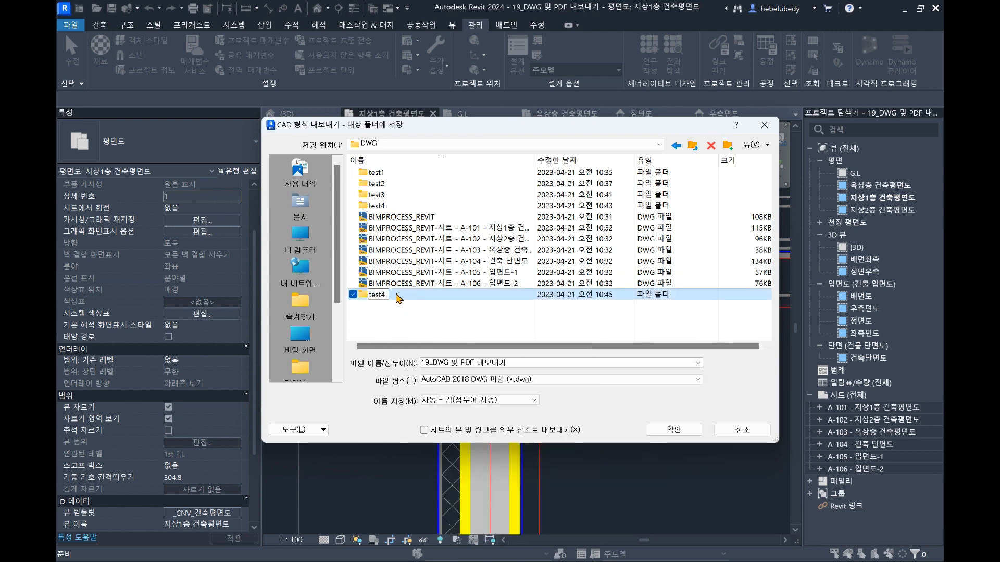
{"action": "double_click", "coordinate": [397, 298]}
- Set the file name prefix to test5 and export the sheets
{"action": "triple_click", "coordinate": [477, 363]}
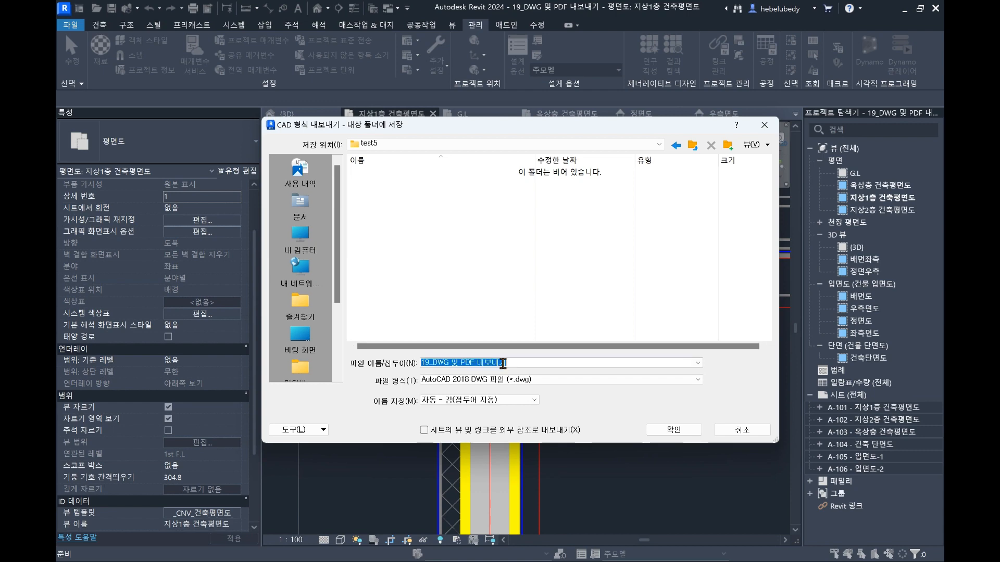
{"action": "type", "text": "test5"}
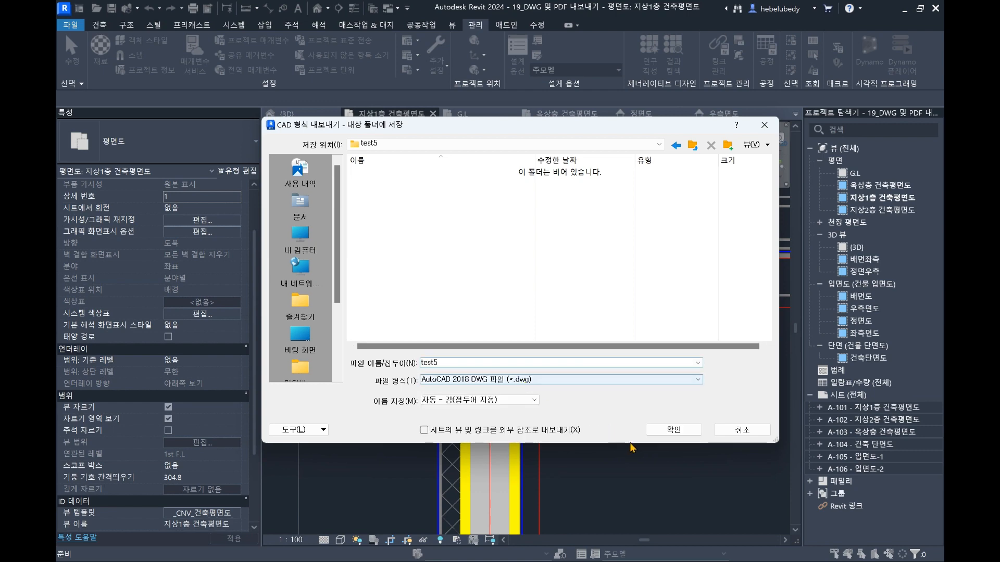
{"action": "left_click", "coordinate": [673, 429]}
- In File Explorer, open the test5 folder inside DWG and load its A-101 지상1층 건축평면도 drawing in AutoCAD
{"action": "mouse_move", "coordinate": [541, 561]}
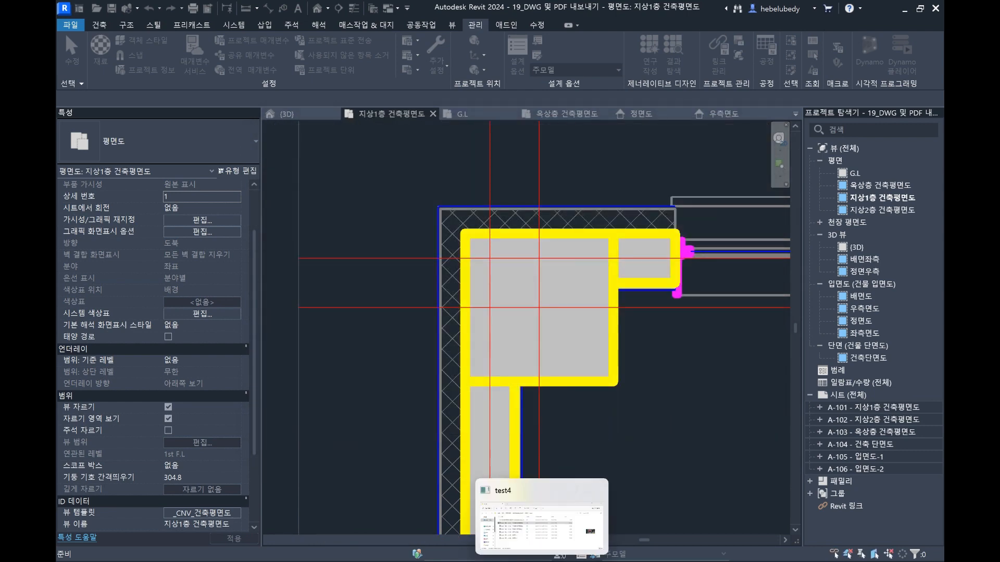
{"action": "left_click", "coordinate": [542, 515]}
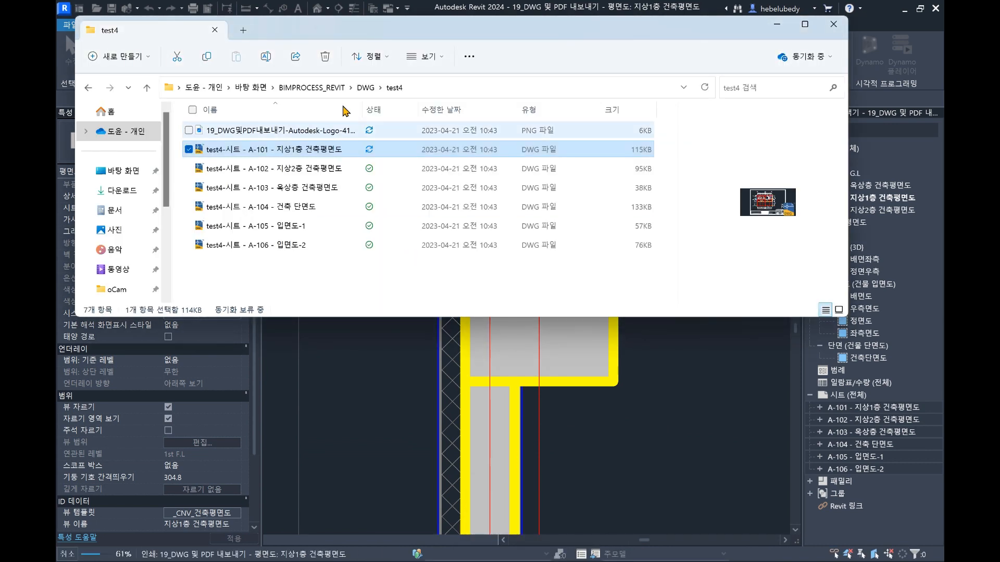
{"action": "left_click", "coordinate": [366, 87]}
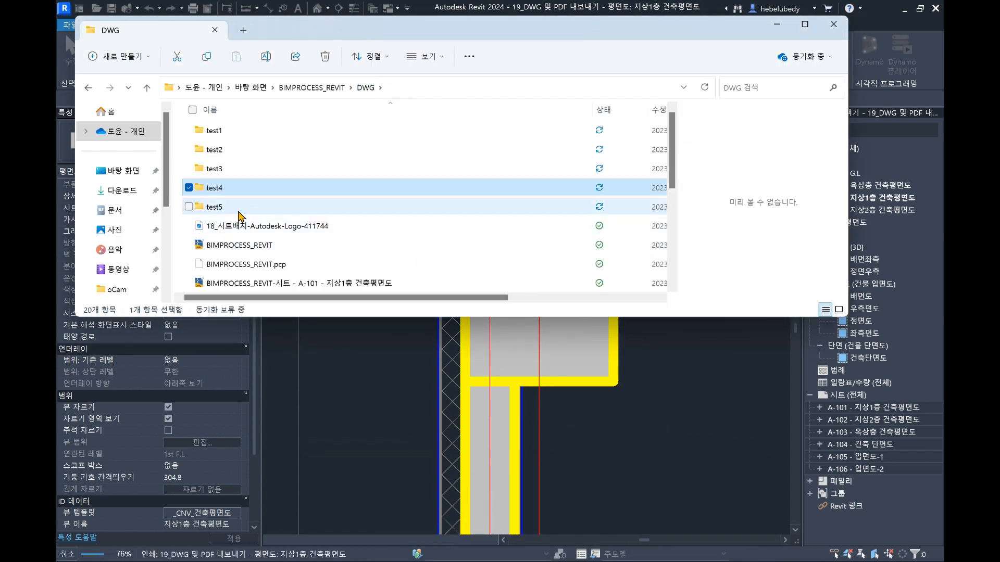
{"action": "left_click", "coordinate": [239, 211]}
{"action": "double_click", "coordinate": [246, 209]}
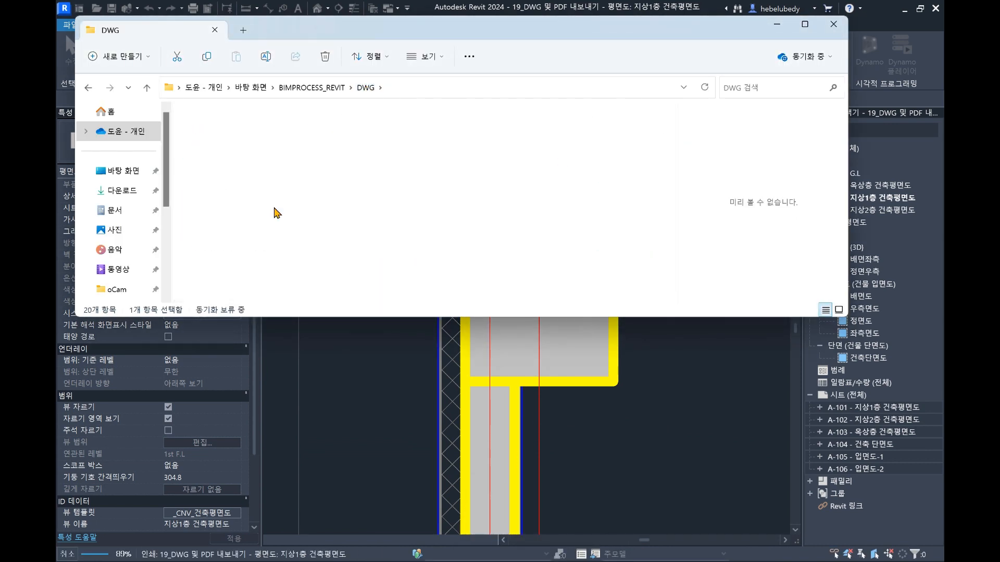
{"action": "left_click", "coordinate": [287, 169]}
{"action": "double_click", "coordinate": [318, 151]}
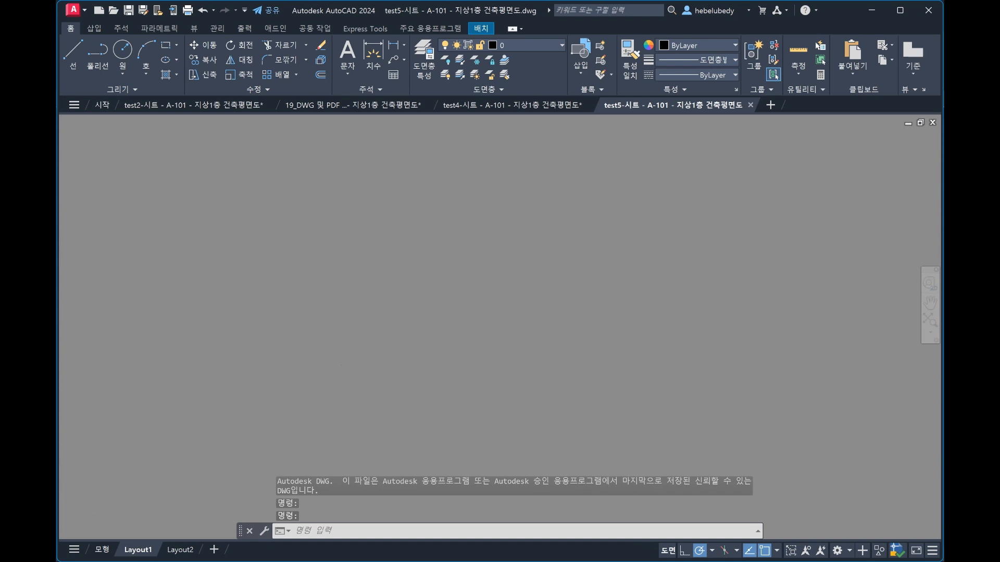
- Examine the exported test5 plan in its layout around the corner column and the walls of 실1
{"action": "middle_click", "coordinate": [363, 365]}
{"action": "scroll", "coordinate": [328, 216], "scroll_direction": "up", "scroll_amount": 8}
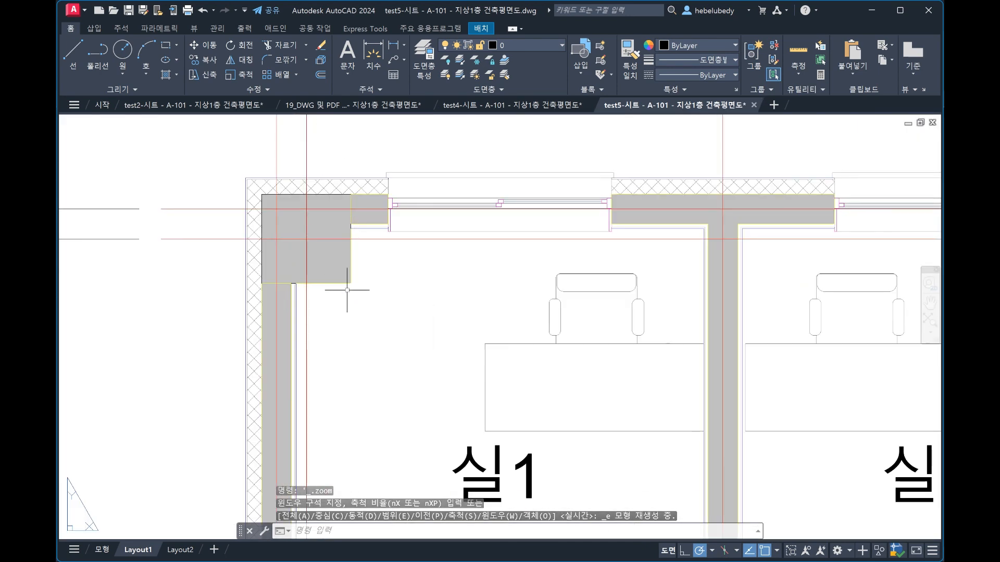
{"action": "scroll", "coordinate": [358, 286], "scroll_direction": "up", "scroll_amount": 3}
{"action": "scroll", "coordinate": [357, 286], "scroll_direction": "down", "scroll_amount": 3}
{"action": "key", "text": "Escape"}
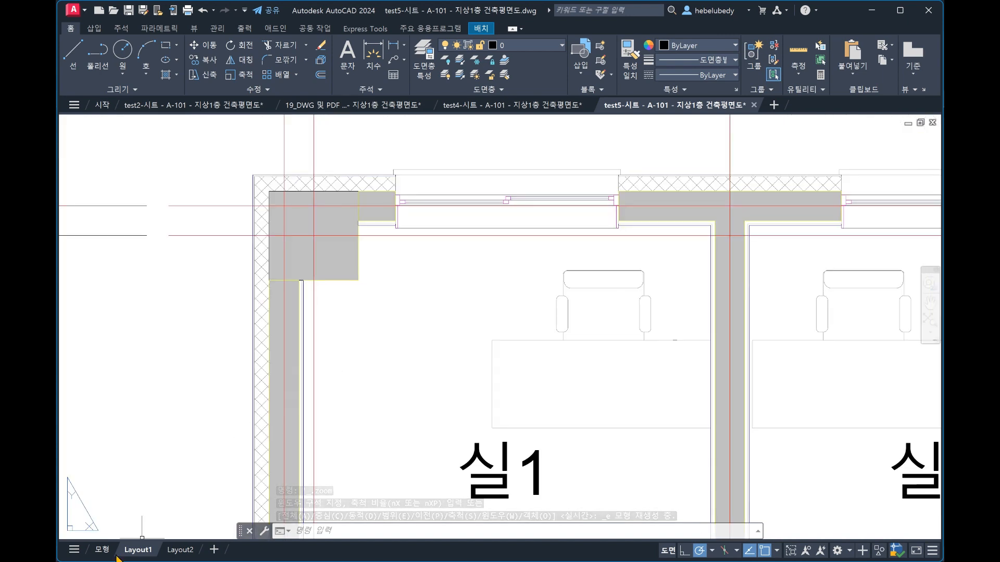
- Switch to model space and erase the corner column's solid hatch and the outline segment along its upper edge
{"action": "left_click", "coordinate": [102, 549]}
{"action": "scroll", "coordinate": [201, 171], "scroll_direction": "up", "scroll_amount": 5}
{"action": "scroll", "coordinate": [201, 171], "scroll_direction": "up", "scroll_amount": 5}
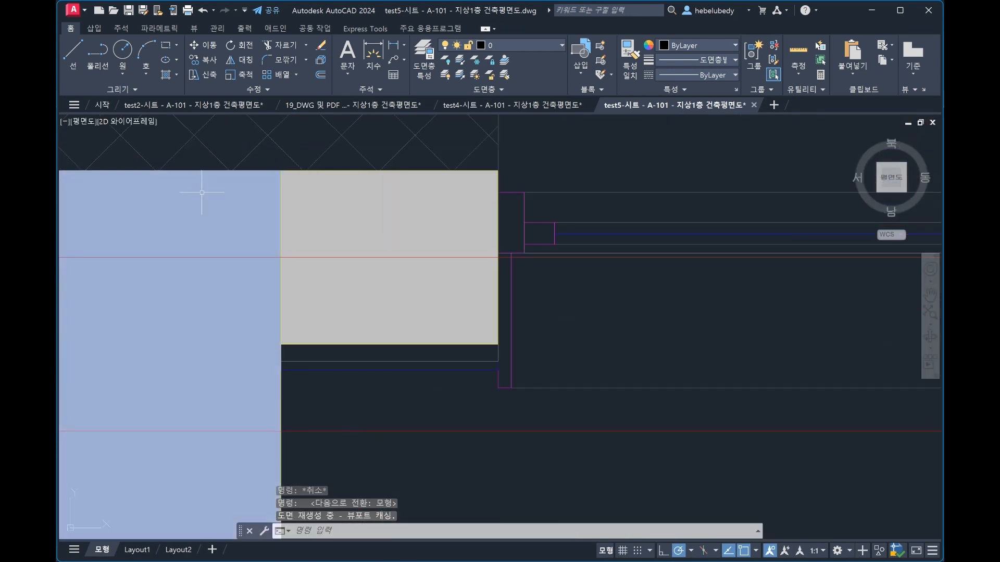
{"action": "left_click", "coordinate": [308, 210]}
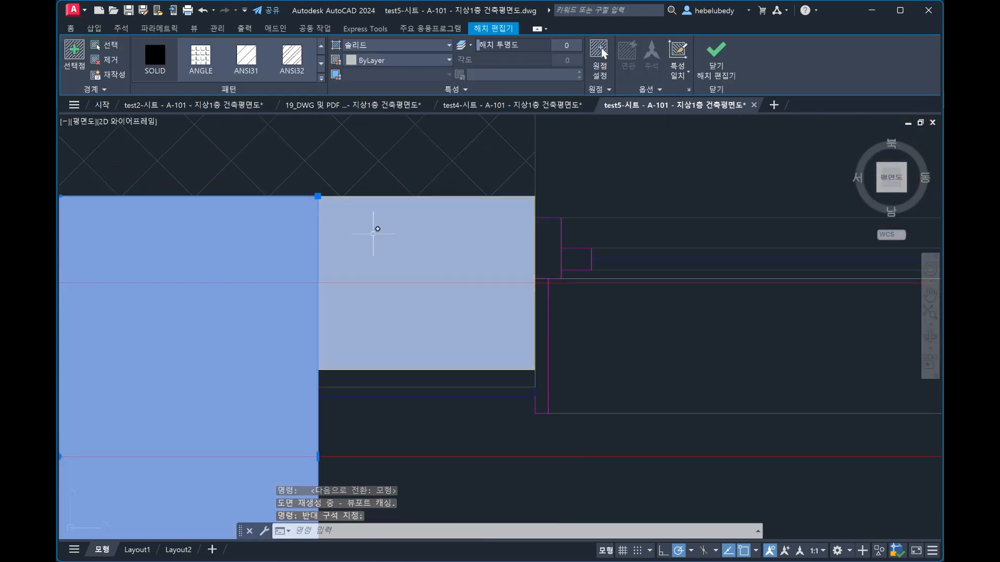
{"action": "key", "text": "Delete"}
{"action": "left_click", "coordinate": [319, 198]}
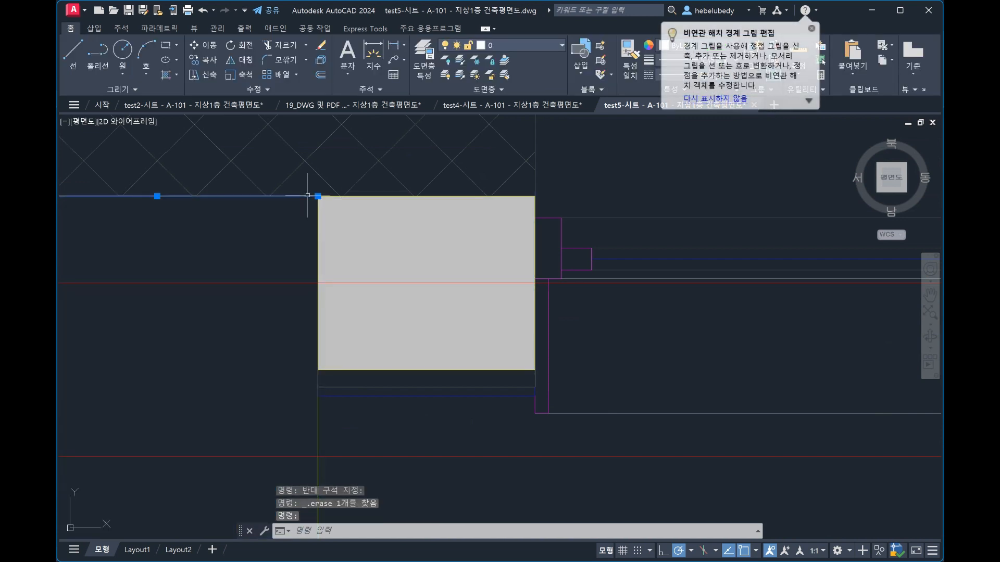
{"action": "scroll", "coordinate": [535, 236], "scroll_direction": "down", "scroll_amount": 2}
{"action": "key", "text": "Delete"}
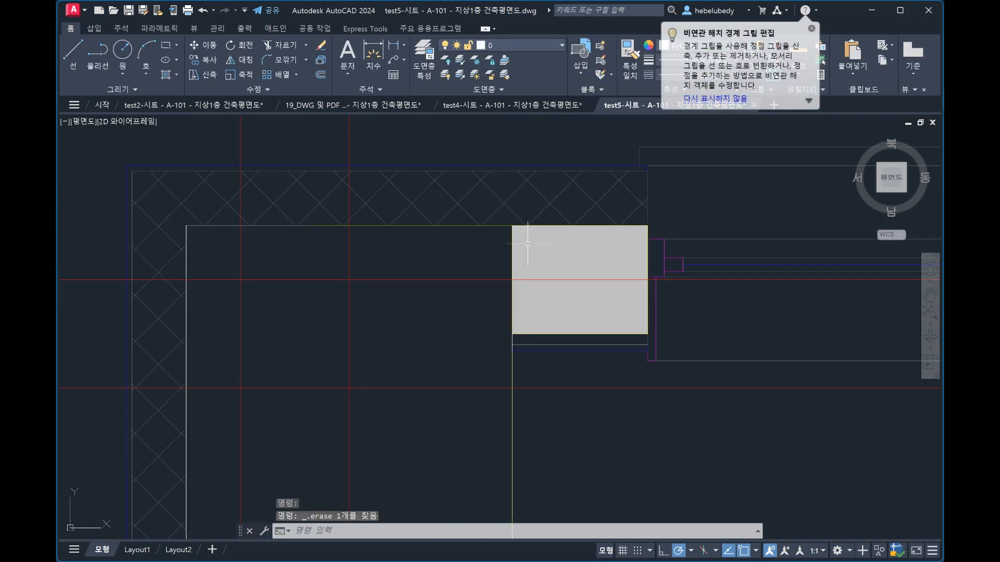
- Erase the solid hatch of the short wall segment between the corner column and the window of 실1
{"action": "key", "text": "Escape"}
{"action": "scroll", "coordinate": [438, 252], "scroll_direction": "down", "scroll_amount": 4}
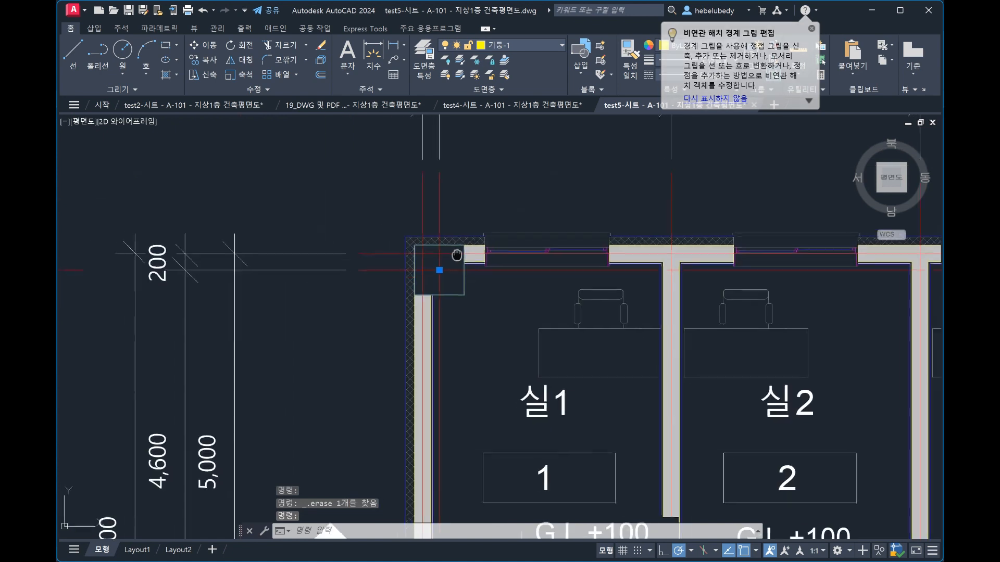
{"action": "scroll", "coordinate": [459, 252], "scroll_direction": "up", "scroll_amount": 3}
{"action": "scroll", "coordinate": [459, 253], "scroll_direction": "up", "scroll_amount": 3}
{"action": "left_click", "coordinate": [513, 208]}
{"action": "middle_click_drag", "start_coordinate": [513, 208], "coordinate": [467, 250]}
{"action": "key", "text": "Delete"}
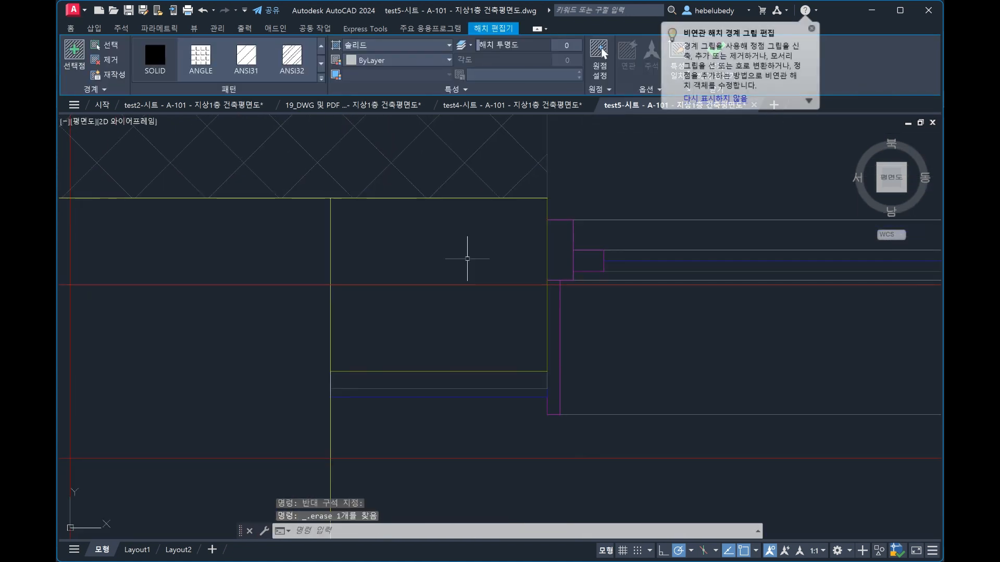
- Check the layer of the short wall segment's upper outline and compare 콘크리트 with 콘크리트-1 in the layer list
{"action": "left_click", "coordinate": [483, 198]}
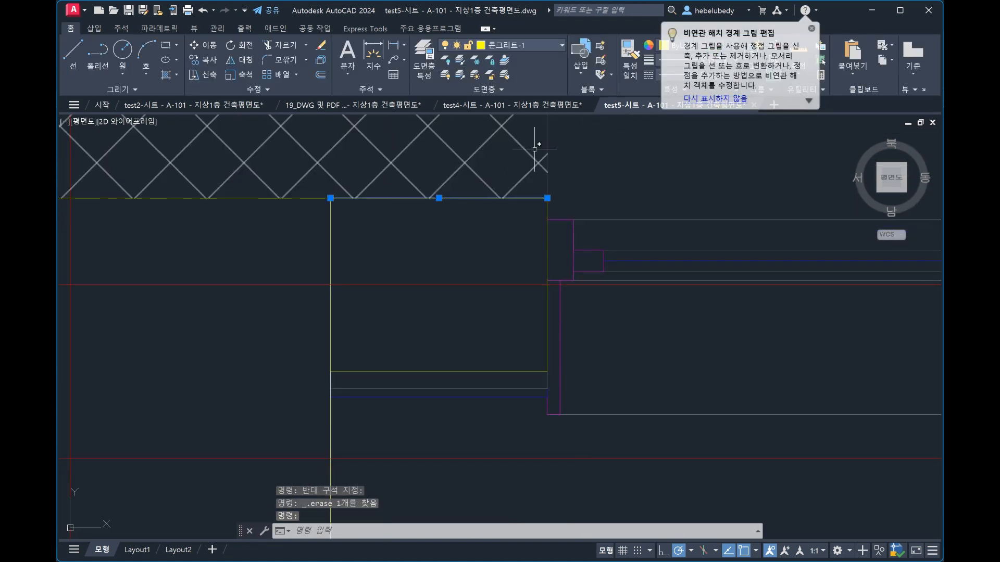
{"action": "left_click", "coordinate": [519, 47]}
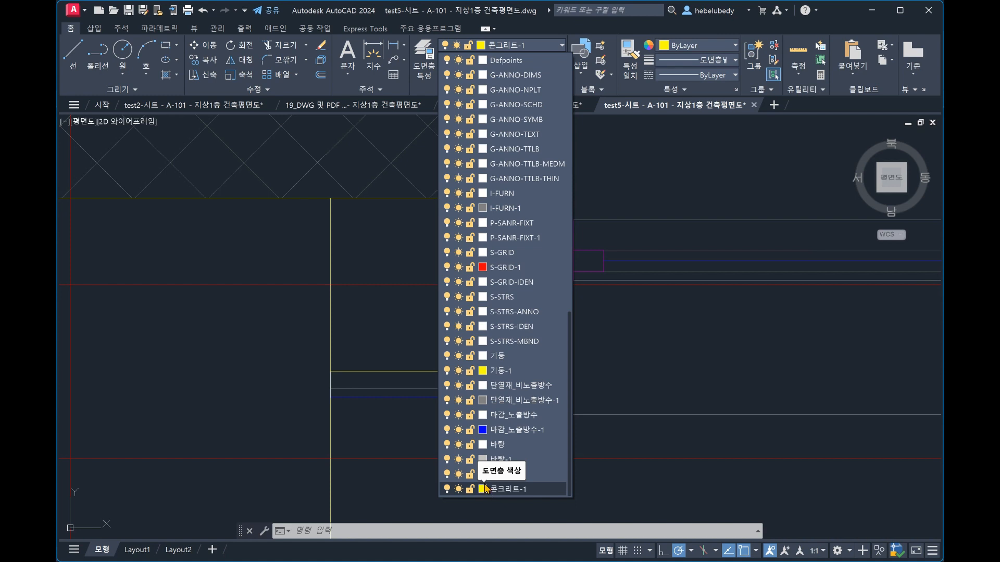
{"action": "key", "text": "Escape"}
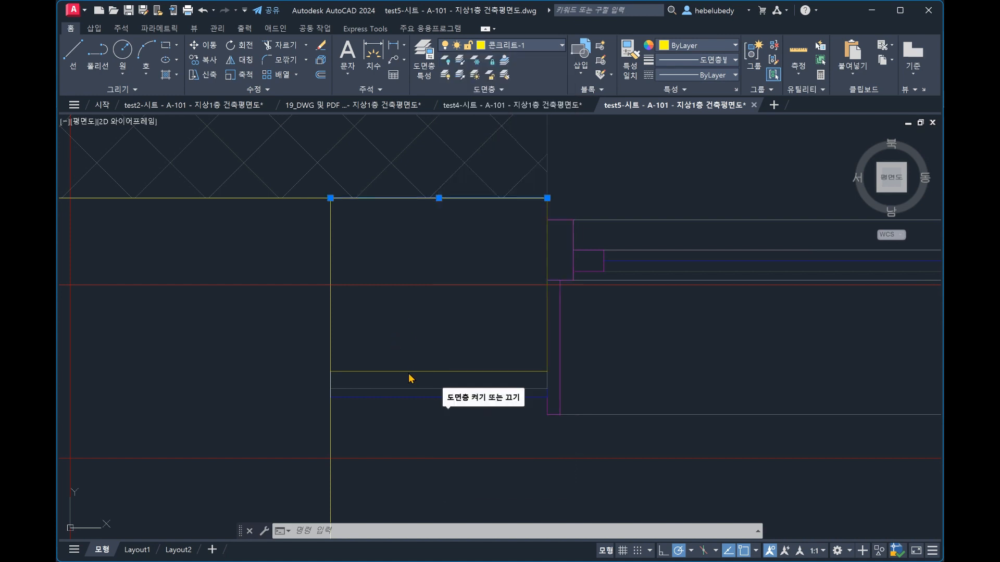
{"action": "key", "text": "Escape"}
{"action": "key", "text": "Escape"}
{"action": "left_click", "coordinate": [508, 198]}
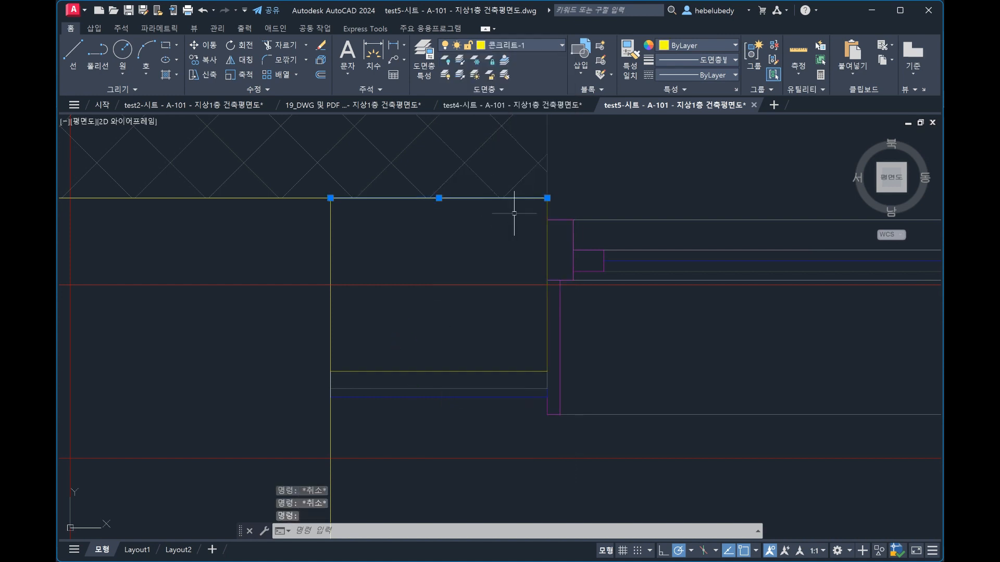
{"action": "left_click", "coordinate": [516, 45]}
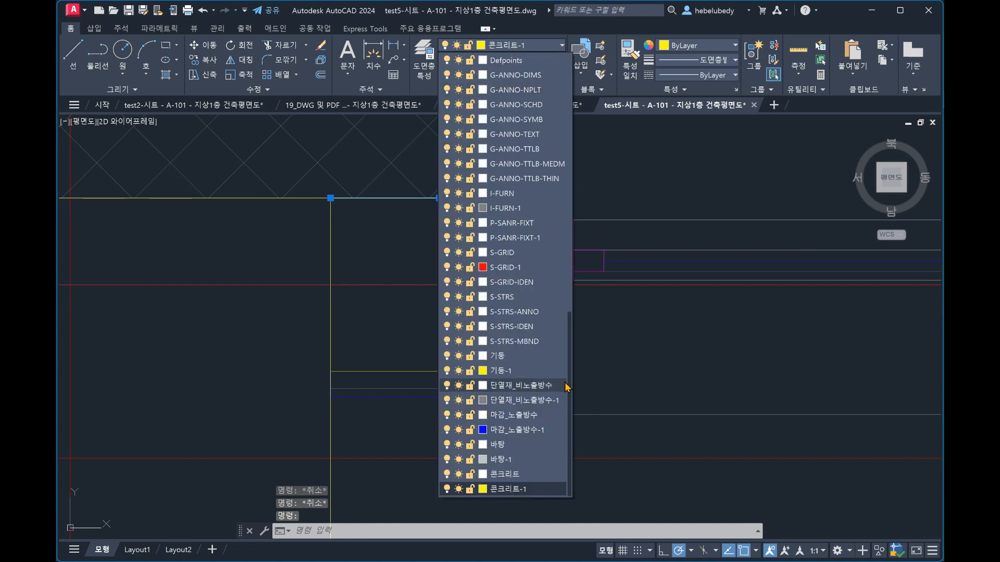
{"action": "left_click", "coordinate": [523, 474]}
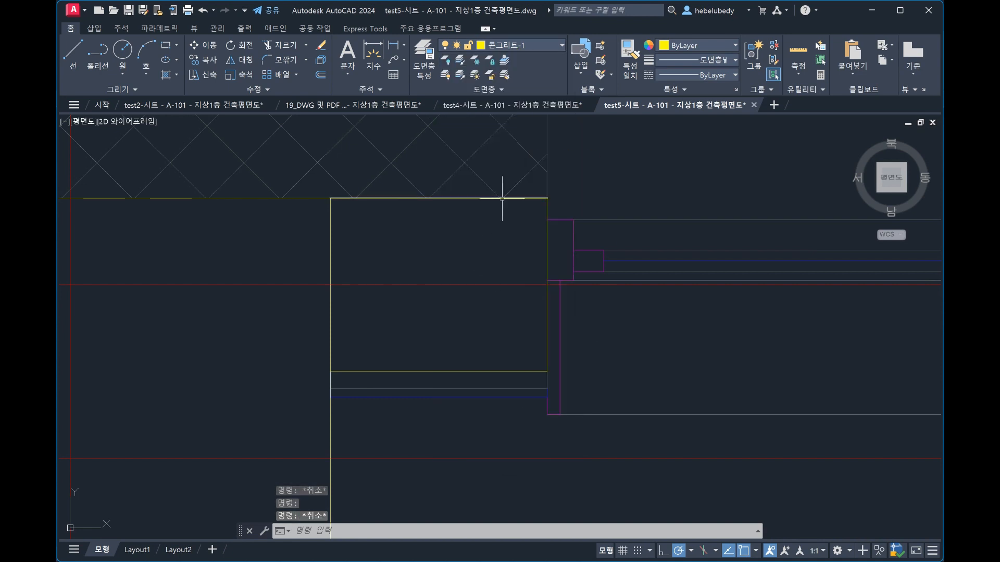
{"action": "left_click", "coordinate": [527, 199]}
{"action": "key", "text": "Escape"}
{"action": "left_click", "coordinate": [519, 199]}
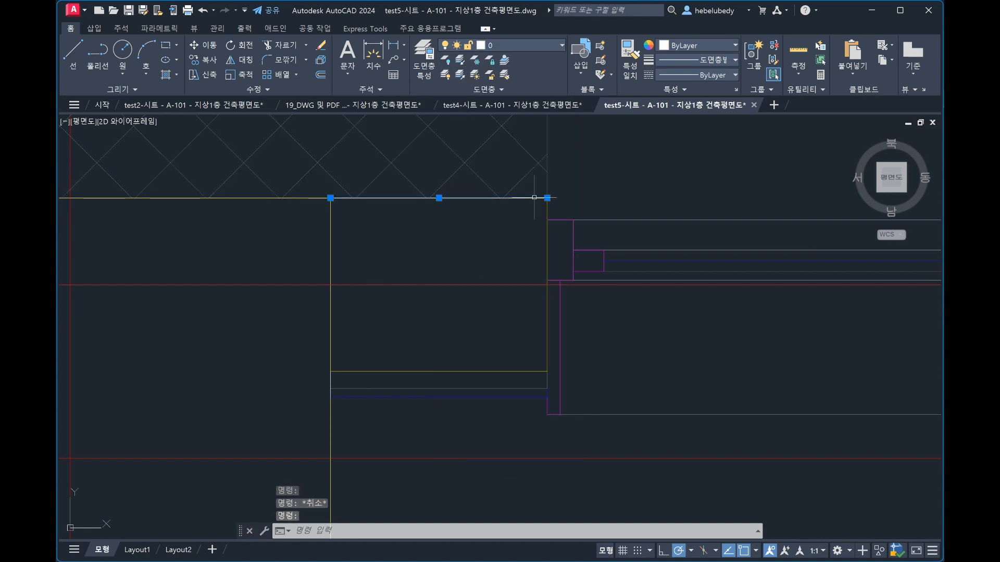
{"action": "key", "text": "Escape"}
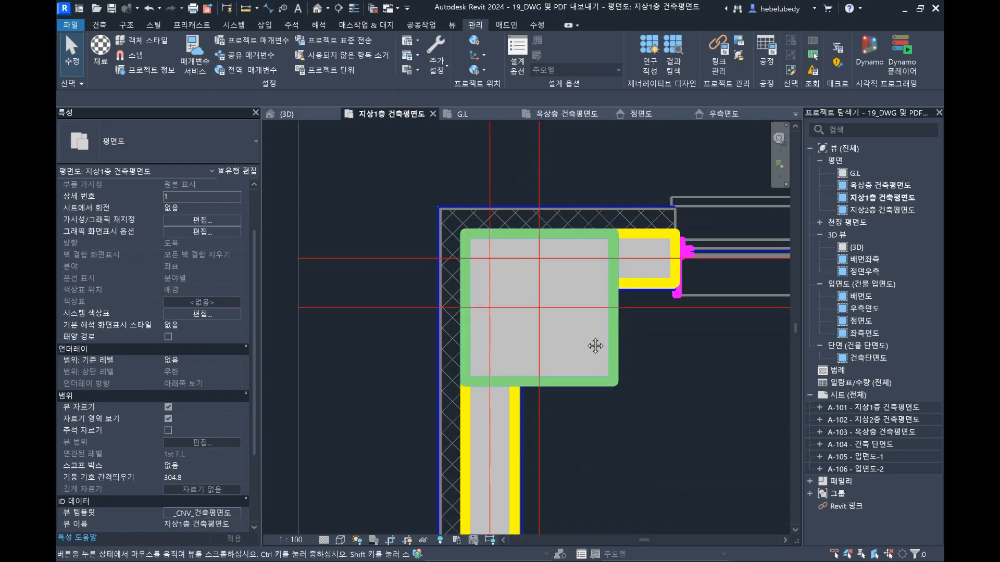
- In Revit, examine the line colours of the corner column and adjoining wall in the 지상1층 건축평면도 view
{"action": "middle_click_drag", "start_coordinate": [595, 346], "coordinate": [542, 301]}
{"action": "scroll", "coordinate": [542, 301], "scroll_direction": "down", "scroll_amount": 2}
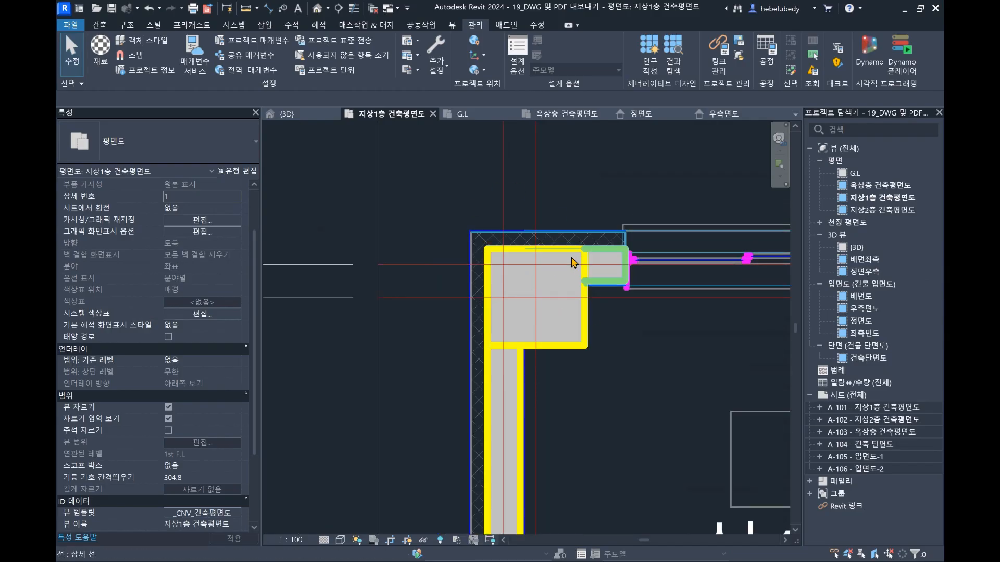
{"action": "scroll", "coordinate": [552, 268], "scroll_direction": "up", "scroll_amount": 4}
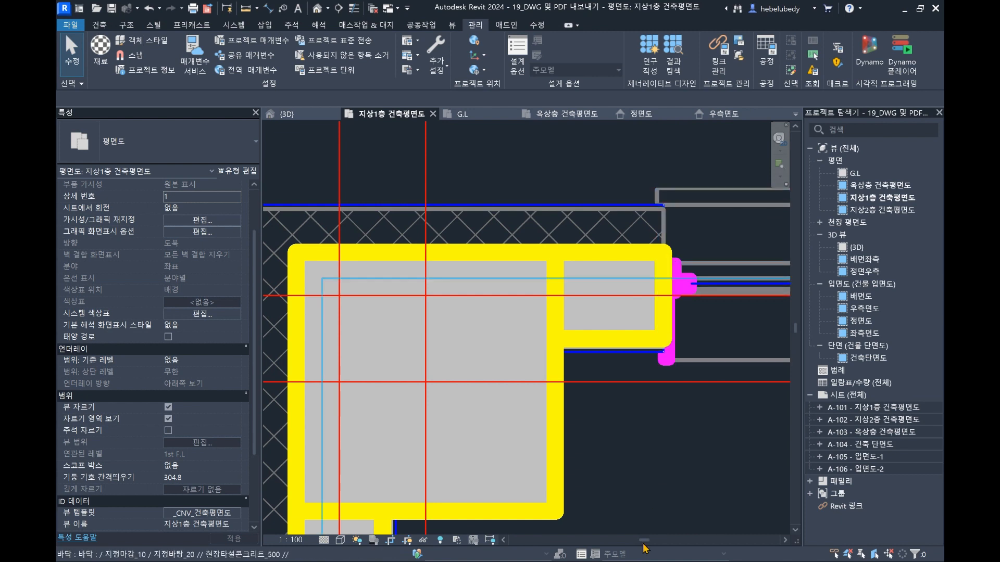
- Return to the test5 drawing in AutoCAD and recheck the short wall's upper outline against the 콘크리트 layers in the layer list
{"action": "mouse_move", "coordinate": [649, 561]}
{"action": "left_click", "coordinate": [650, 515]}
{"action": "left_click", "coordinate": [854, 505]}
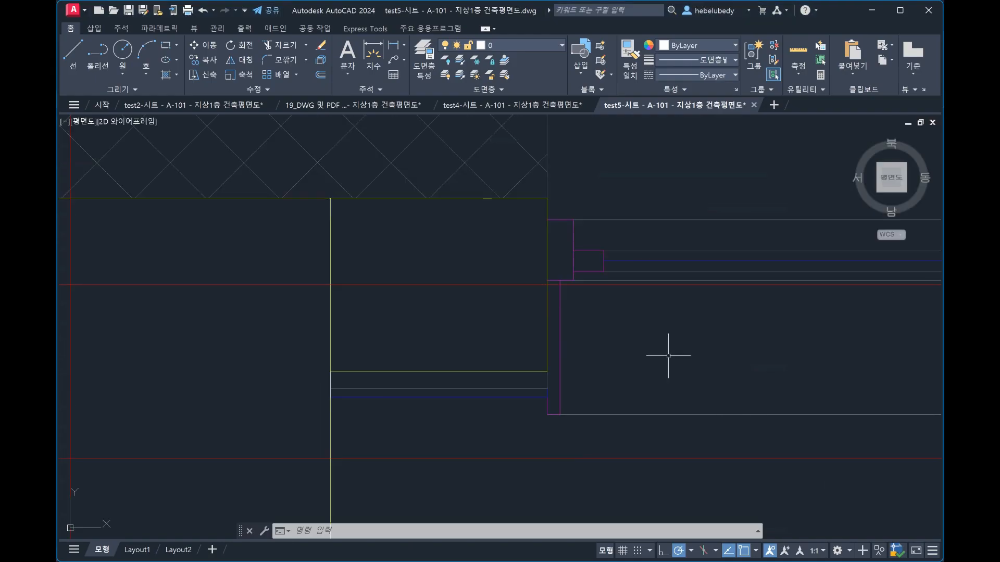
{"action": "key", "text": "Escape"}
{"action": "key", "text": "Escape"}
{"action": "key", "text": "Escape"}
{"action": "left_click", "coordinate": [501, 198]}
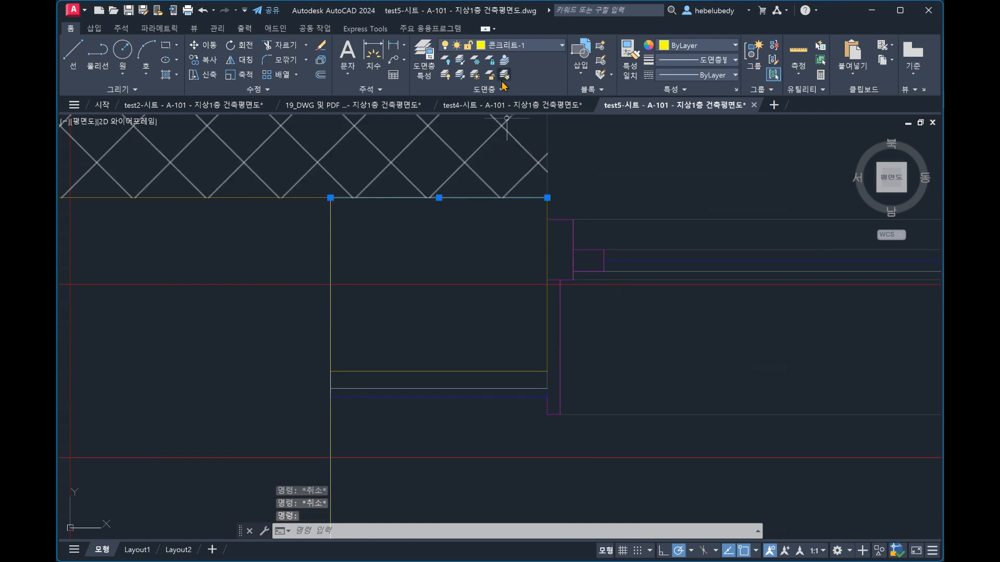
{"action": "left_click", "coordinate": [508, 48]}
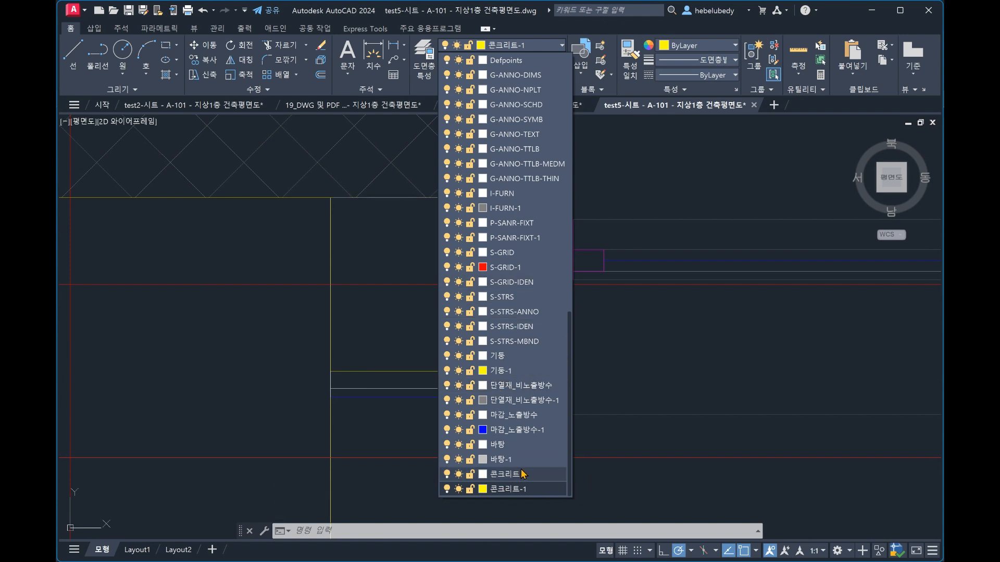
{"action": "key", "text": "Escape"}
{"action": "key", "text": "Escape"}
- Check the layer of the leader line of the 지정마감 note above the hall
{"action": "scroll", "coordinate": [486, 274], "scroll_direction": "down", "scroll_amount": 10}
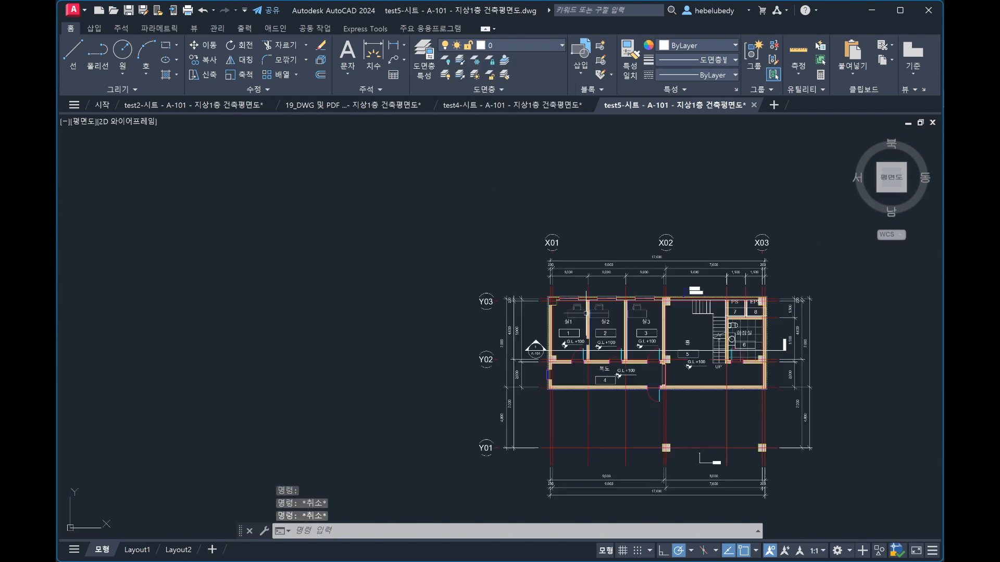
{"action": "scroll", "coordinate": [599, 261], "scroll_direction": "up", "scroll_amount": 8}
{"action": "scroll", "coordinate": [573, 249], "scroll_direction": "down", "scroll_amount": 3}
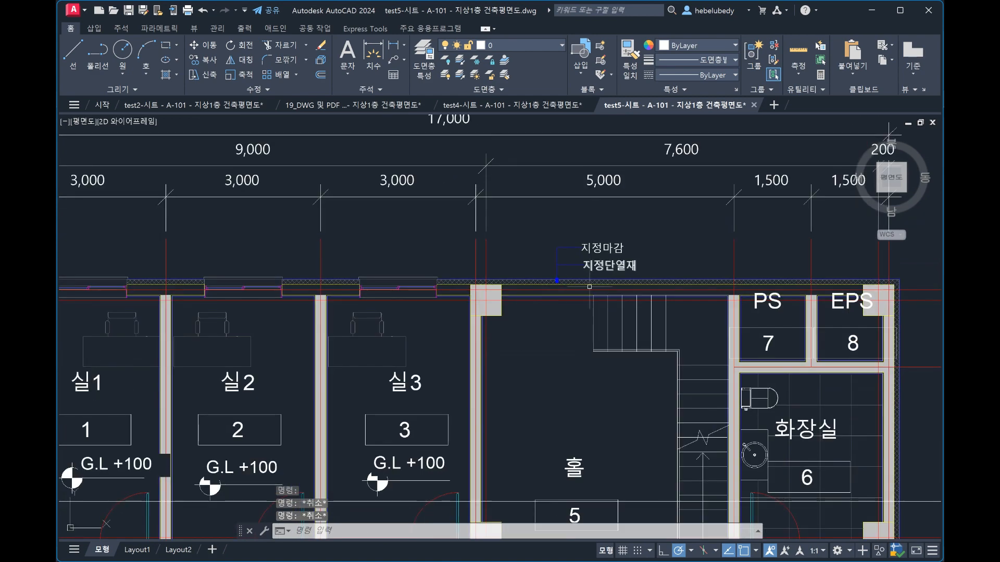
{"action": "scroll", "coordinate": [571, 247], "scroll_direction": "up", "scroll_amount": 4}
{"action": "left_click", "coordinate": [584, 190]}
{"action": "left_click", "coordinate": [566, 216]}
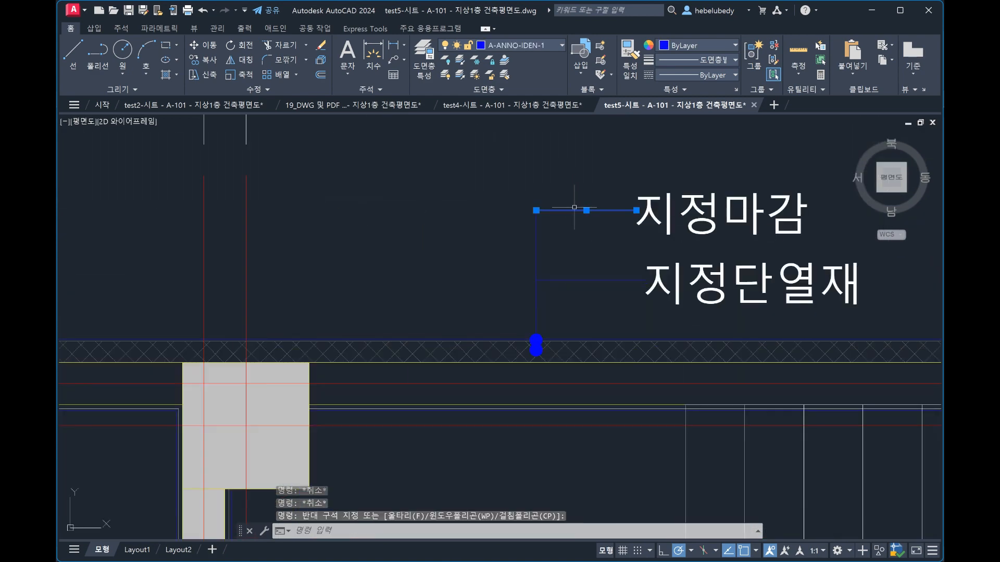
{"action": "key", "text": "Escape"}
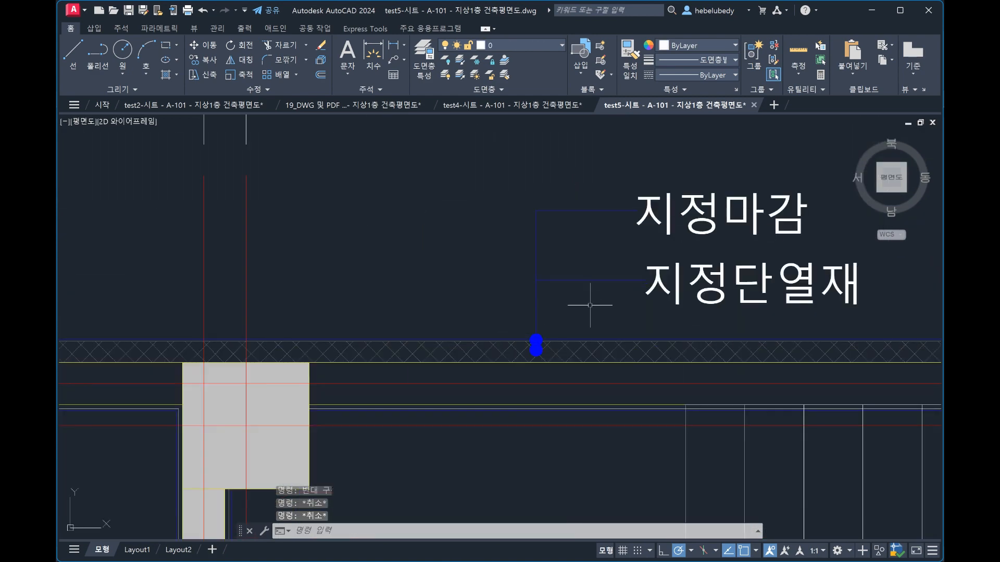
- Check the layer of the 지정단열재 note's leader line and look through the drawing's layer list
{"action": "left_click", "coordinate": [589, 301]}
{"action": "left_click", "coordinate": [576, 271]}
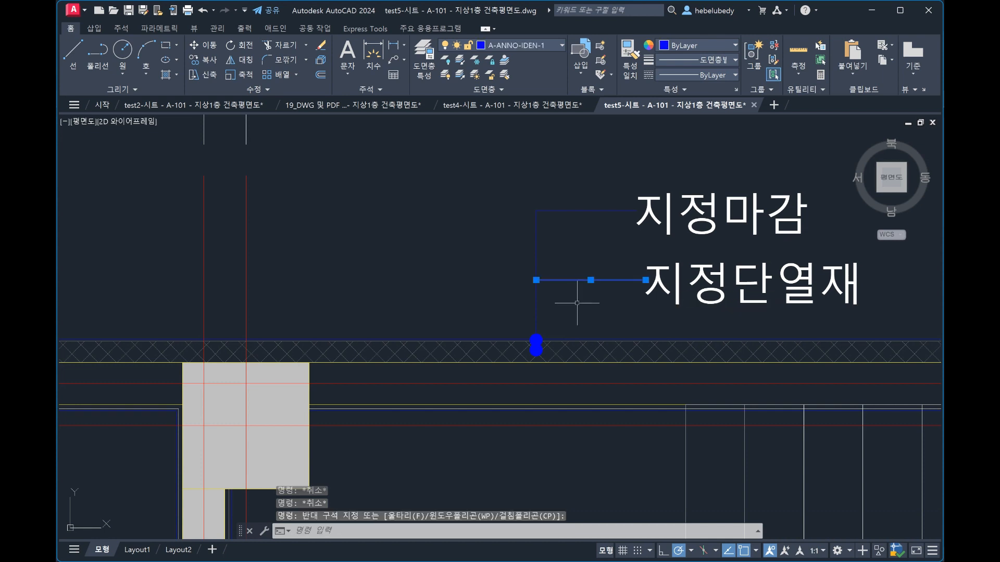
{"action": "left_click", "coordinate": [534, 48]}
{"action": "scroll", "coordinate": [547, 408], "scroll_direction": "down", "scroll_amount": 5}
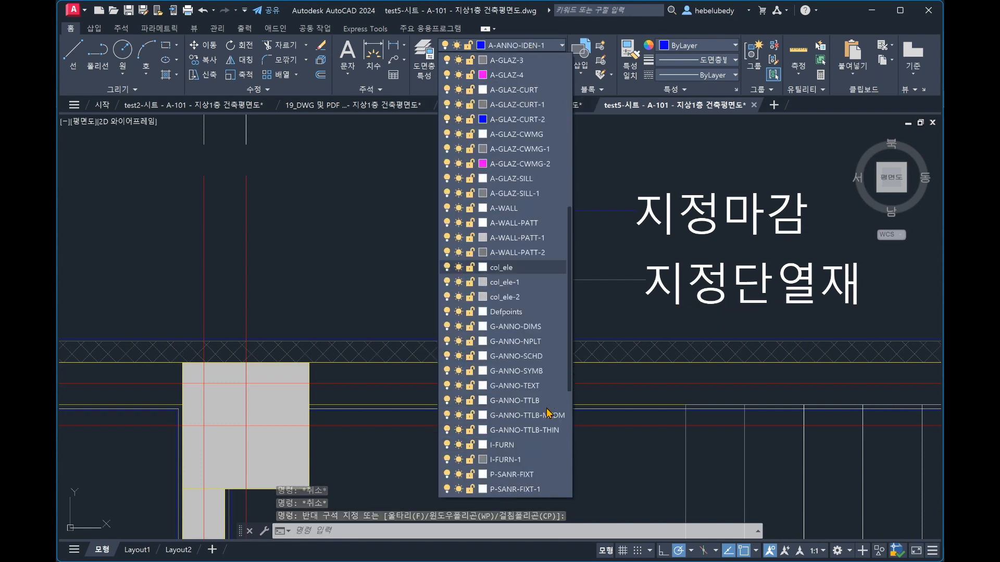
{"action": "scroll", "coordinate": [547, 411], "scroll_direction": "down", "scroll_amount": 3}
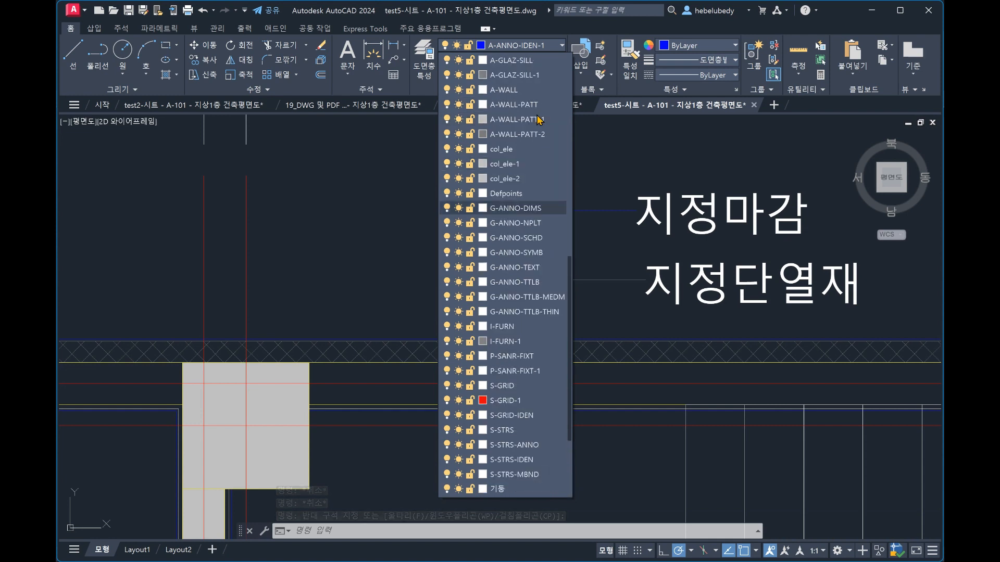
{"action": "scroll", "coordinate": [535, 140], "scroll_direction": "up", "scroll_amount": 1}
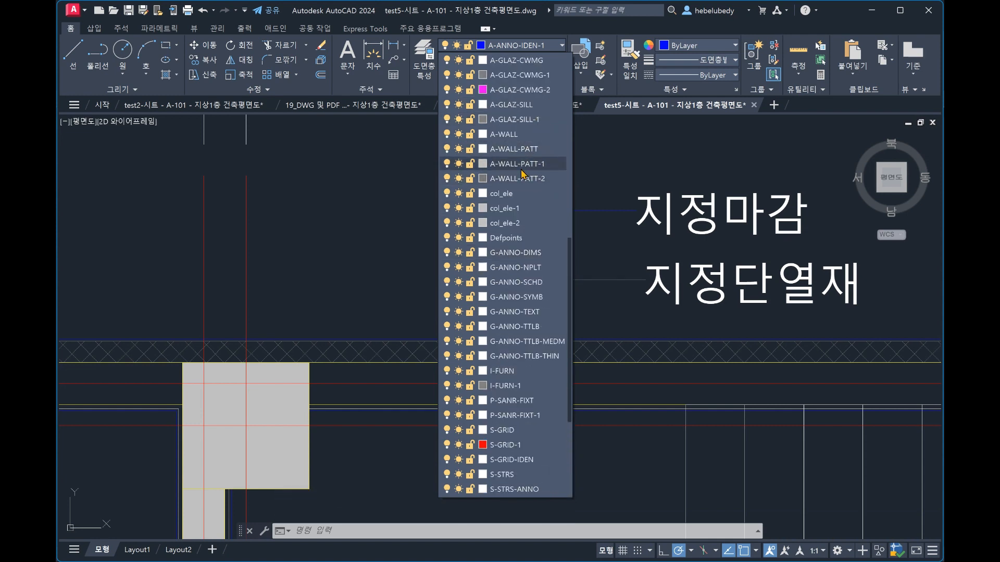
{"action": "key", "text": "Escape"}
{"action": "key", "text": "Escape"}
- Explode the door block of 실3 into separate objects
{"action": "scroll", "coordinate": [509, 274], "scroll_direction": "down", "scroll_amount": 5}
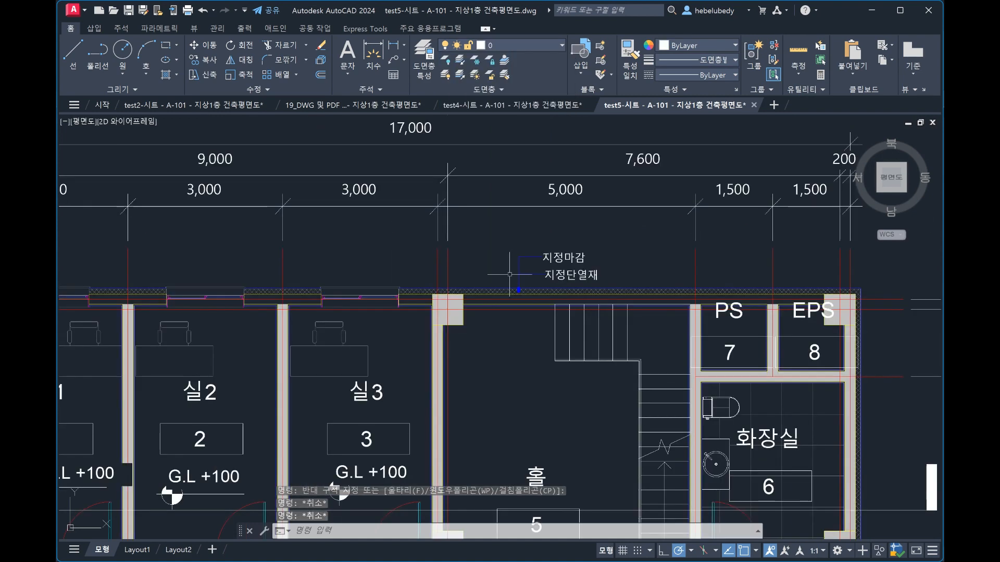
{"action": "key", "text": "Escape"}
{"action": "mouse_move", "coordinate": [469, 402]}
{"action": "middle_mouse_down"}
{"action": "mouse_move", "coordinate": [552, 393]}
{"action": "mouse_move", "coordinate": [564, 228]}
{"action": "middle_mouse_up"}
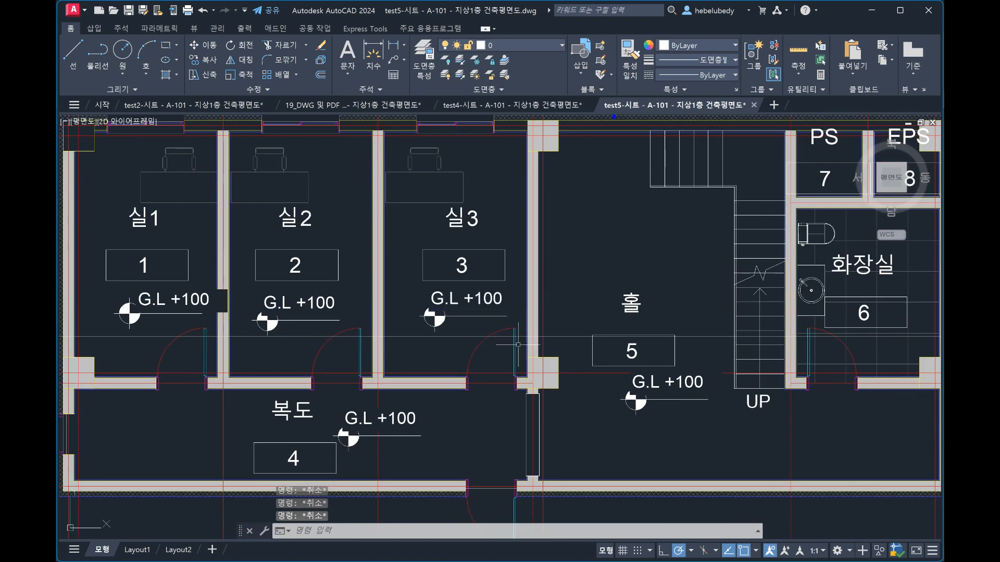
{"action": "scroll", "coordinate": [518, 345], "scroll_direction": "up", "scroll_amount": 5}
{"action": "scroll", "coordinate": [458, 427], "scroll_direction": "up", "scroll_amount": 5}
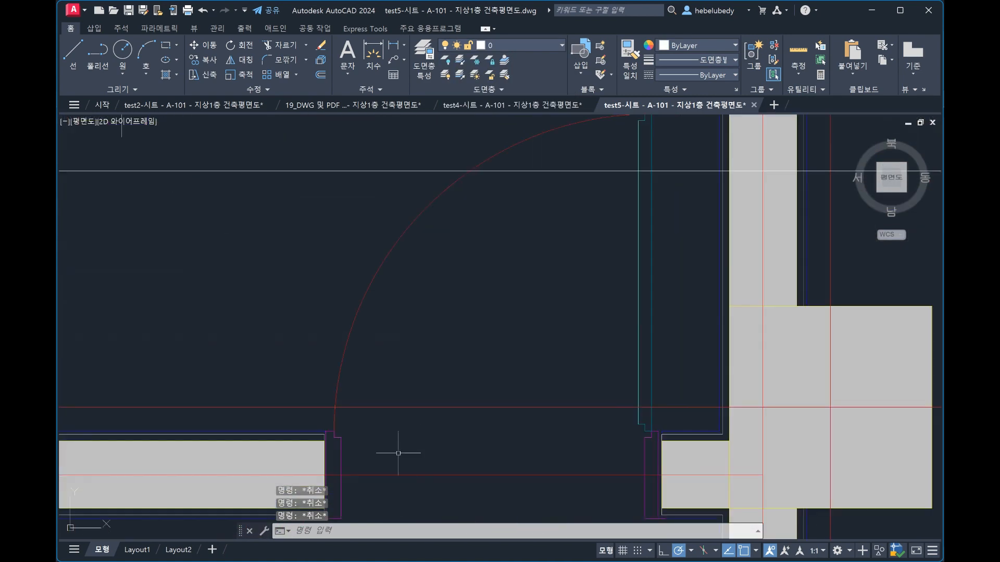
{"action": "left_click", "coordinate": [342, 439]}
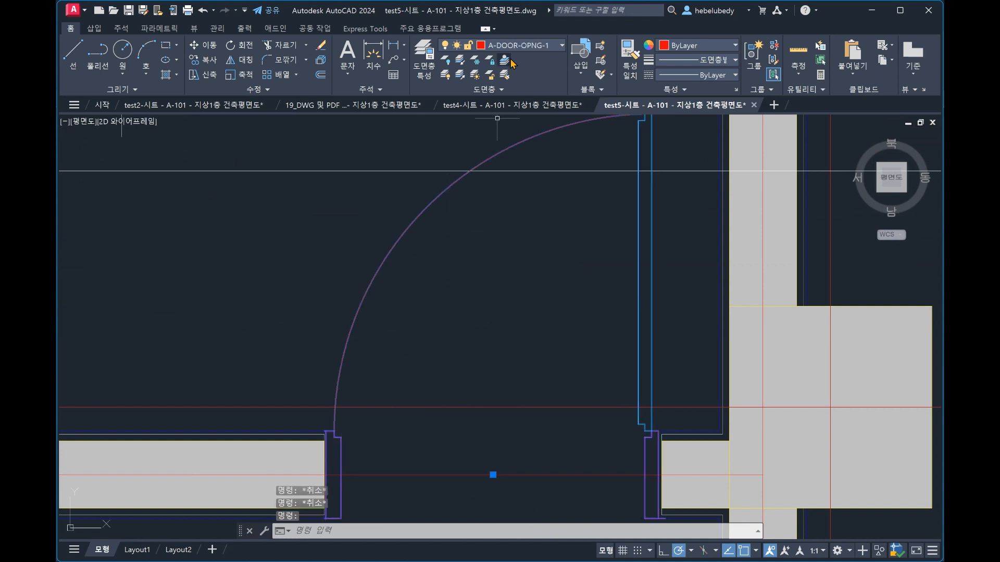
{"action": "type", "text": "x"}
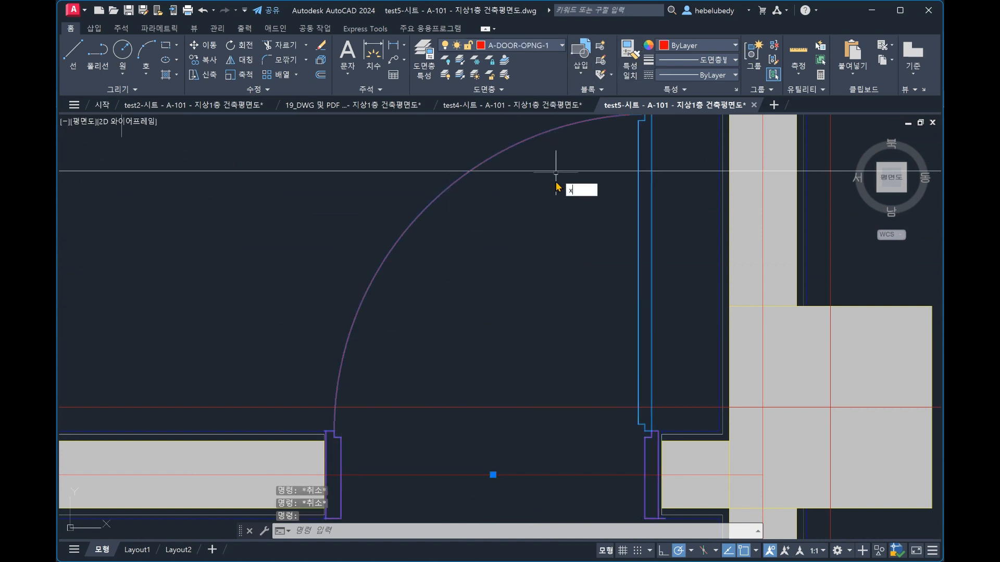
{"action": "key", "text": "space"}
{"action": "key", "text": "Escape"}
- Check the individual layers of the exploded door's swing arc, leaf line and frame line
{"action": "left_click", "coordinate": [451, 190]}
{"action": "left_click", "coordinate": [431, 181]}
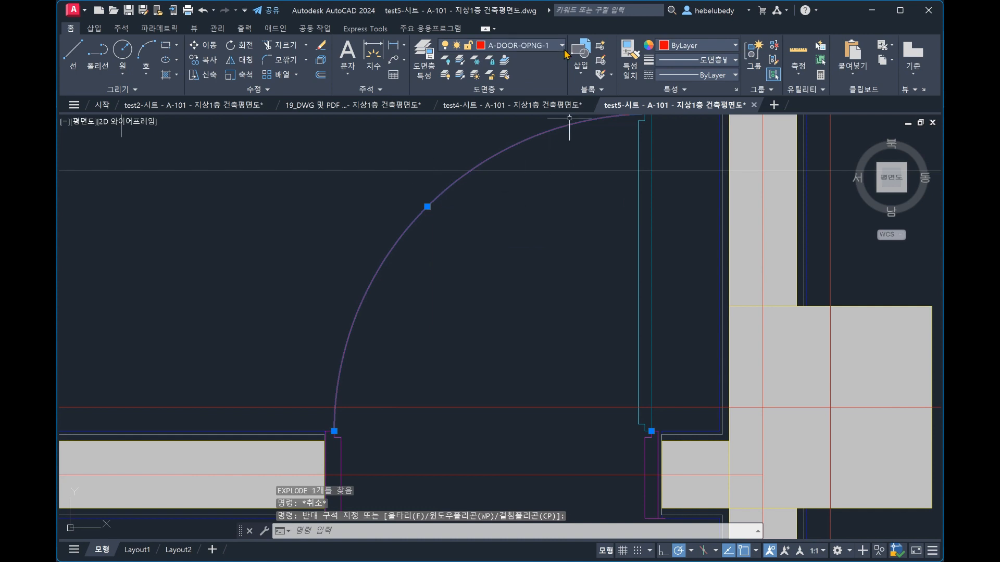
{"action": "key", "text": "Escape"}
{"action": "left_click", "coordinate": [639, 129]}
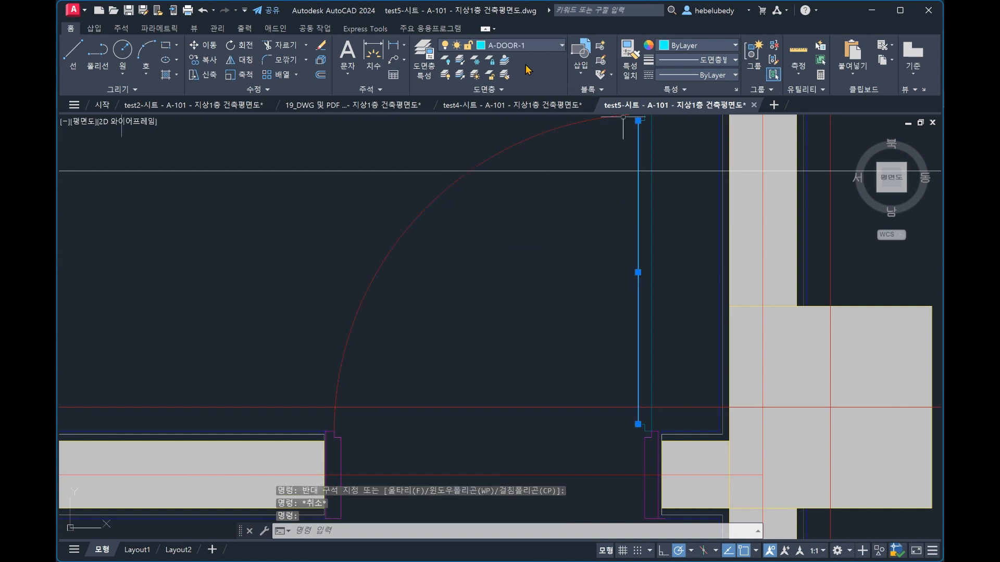
{"action": "key", "text": "Escape"}
{"action": "middle_click_drag", "start_coordinate": [580, 448], "coordinate": [589, 398]}
{"action": "left_click", "coordinate": [658, 407]}
{"action": "left_click", "coordinate": [615, 392]}
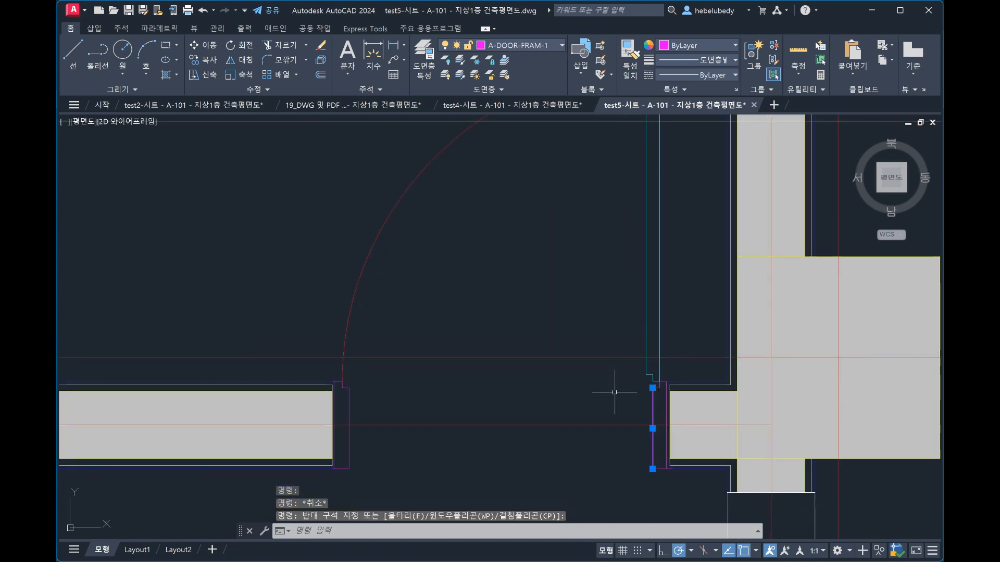
- Switch to Revit and open the DWG export settings of the CNV_기본설정 setup
{"action": "key", "text": "Escape"}
{"action": "key", "text": "Escape"}
{"action": "scroll", "coordinate": [536, 151], "scroll_direction": "down", "scroll_amount": 8}
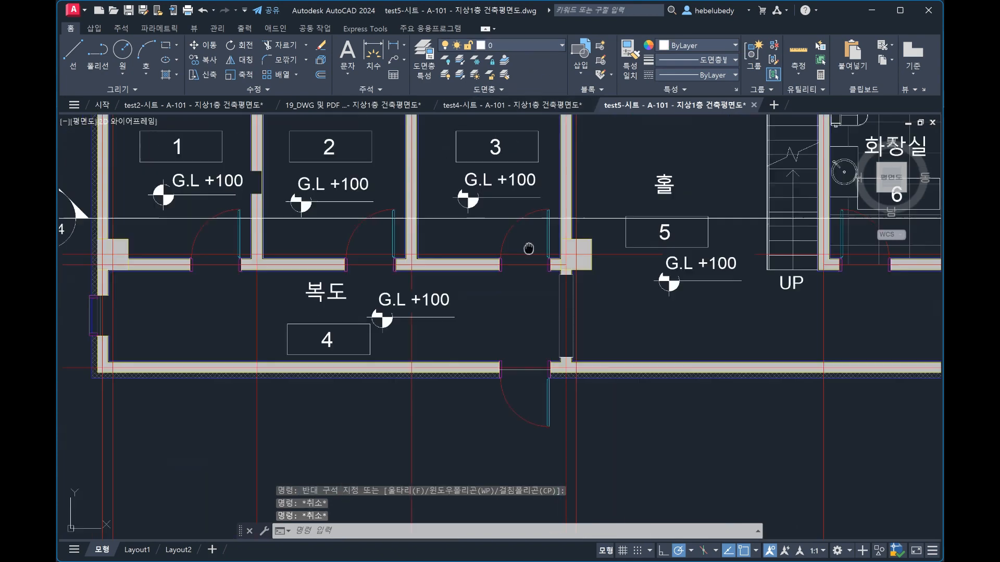
{"action": "scroll", "coordinate": [426, 193], "scroll_direction": "up", "scroll_amount": 2}
{"action": "middle_click_drag", "start_coordinate": [482, 239], "coordinate": [414, 259]}
{"action": "key", "text": "Escape"}
{"action": "mouse_move", "coordinate": [687, 560]}
{"action": "left_click", "coordinate": [667, 500]}
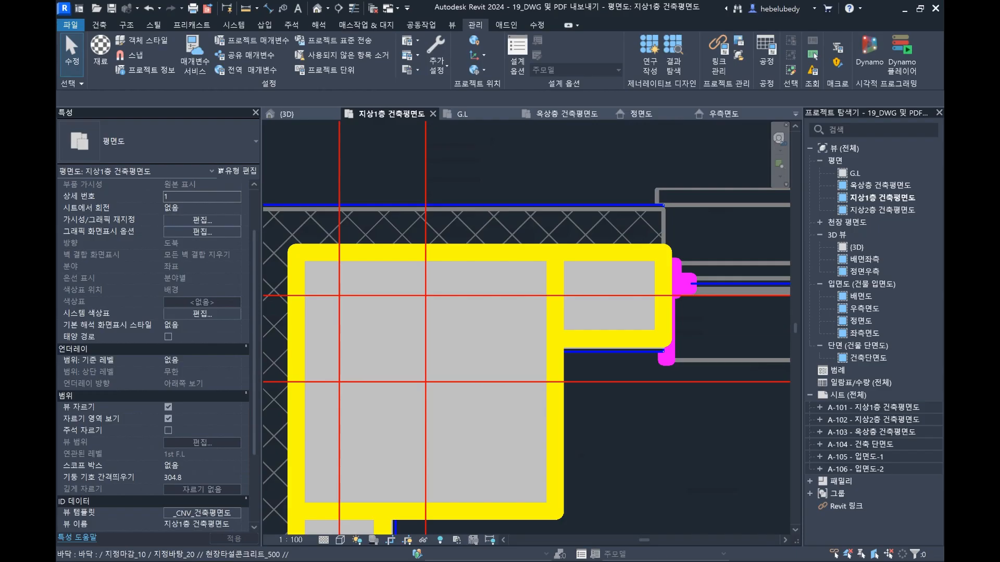
{"action": "left_click", "coordinate": [77, 30]}
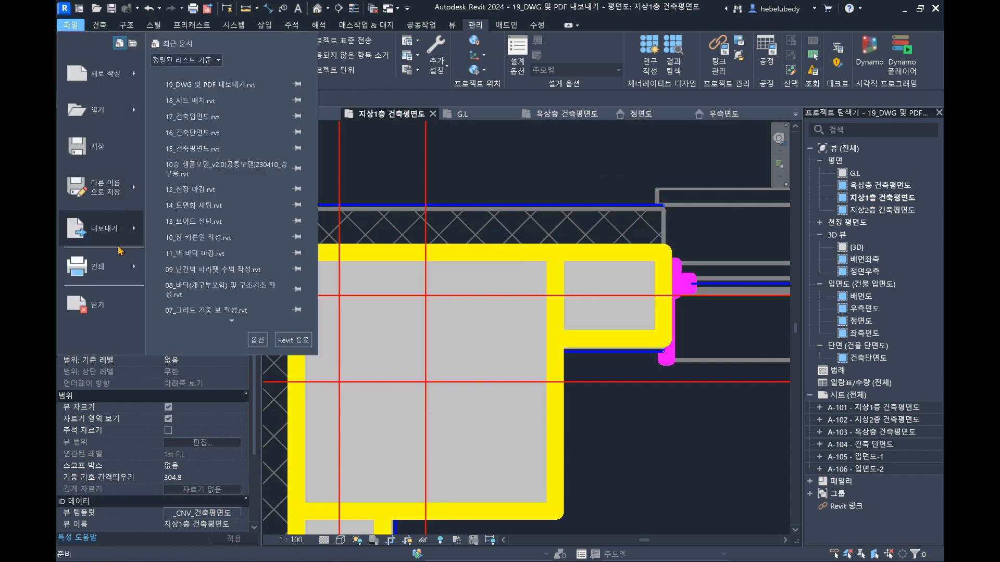
{"action": "left_click", "coordinate": [417, 180]}
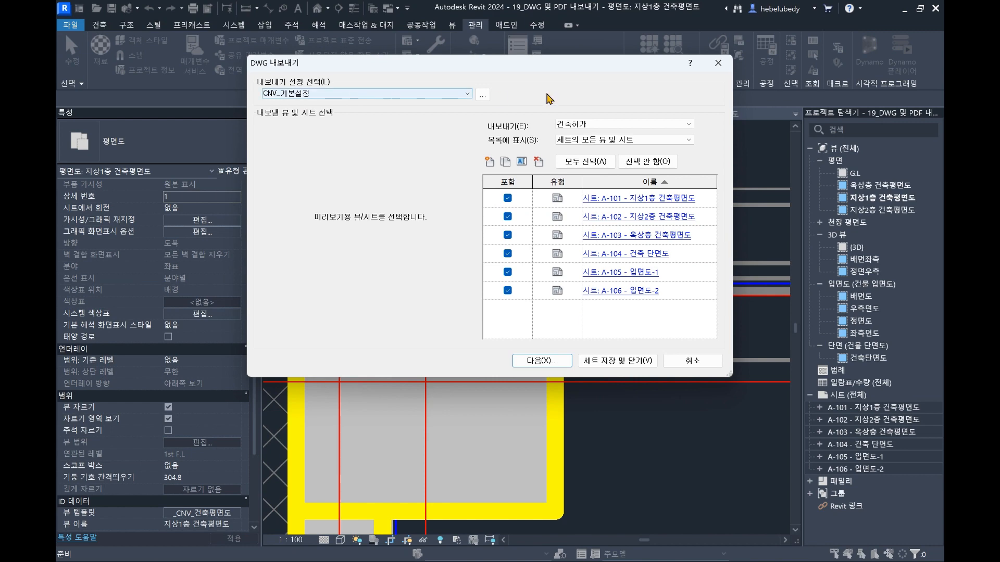
{"action": "left_click", "coordinate": [482, 96]}
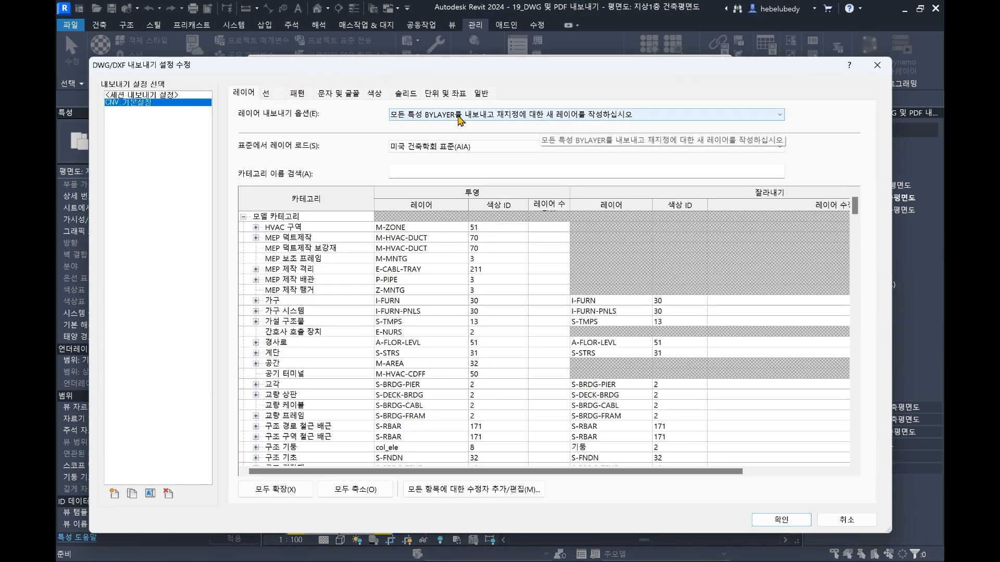
- Review the text and colour options of the CNV_기본설정 export setup, and close the DWG export without exporting
{"action": "left_click", "coordinate": [351, 94]}
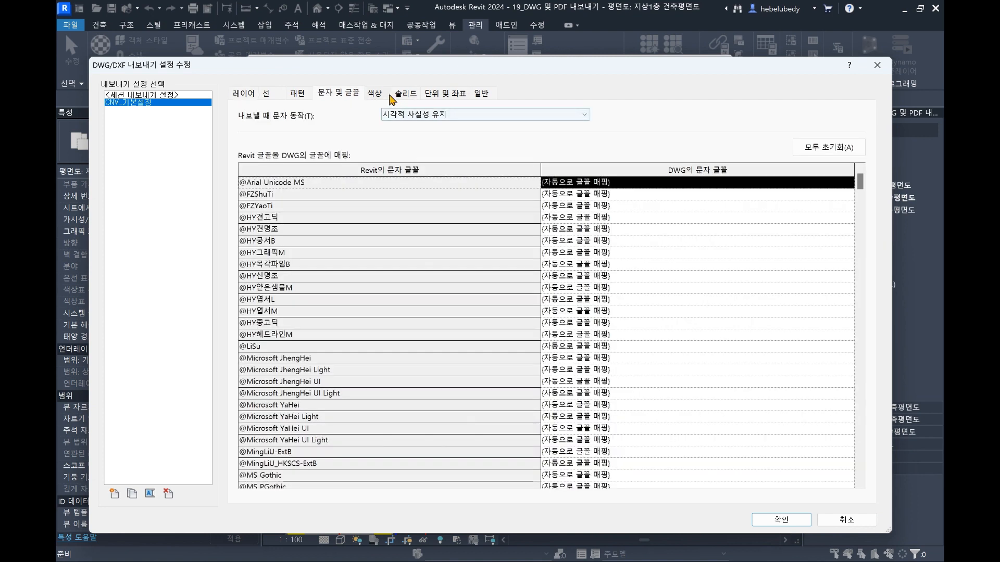
{"action": "left_click", "coordinate": [385, 95]}
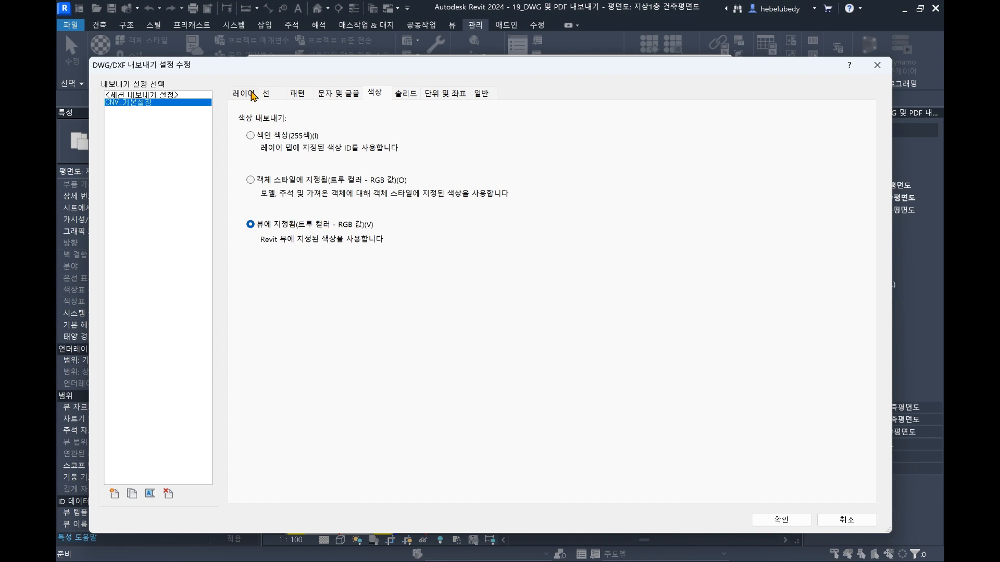
{"action": "left_click", "coordinate": [253, 95]}
{"action": "left_click", "coordinate": [350, 94]}
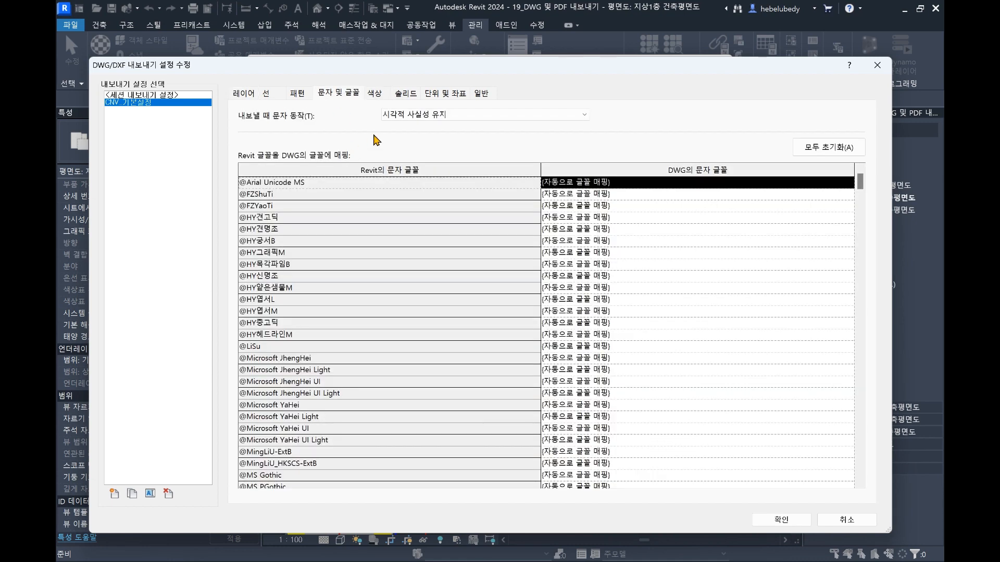
{"action": "left_click", "coordinate": [382, 95]}
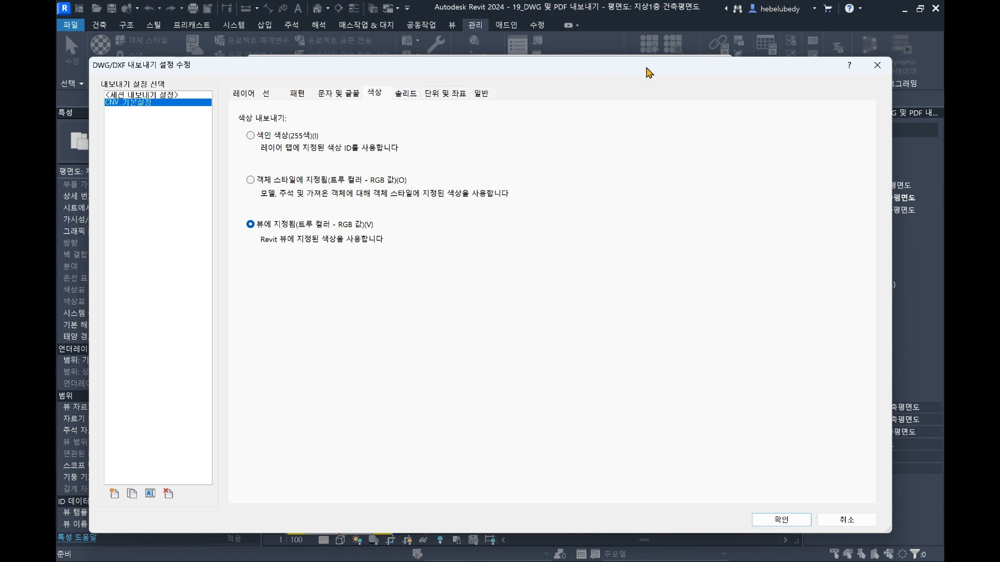
{"action": "left_click_drag", "start_coordinate": [646, 68], "coordinate": [671, 489]}
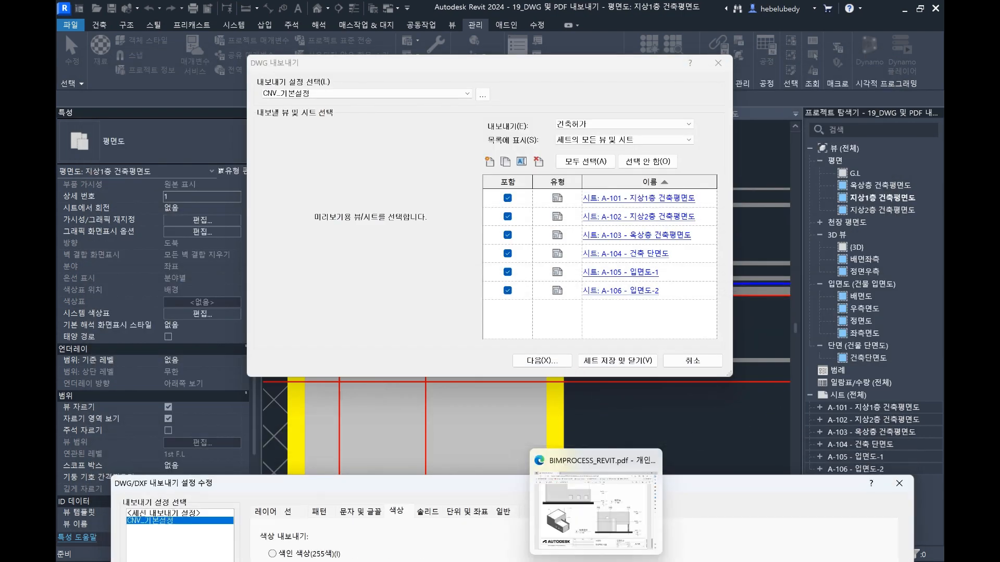
{"action": "mouse_move", "coordinate": [544, 561]}
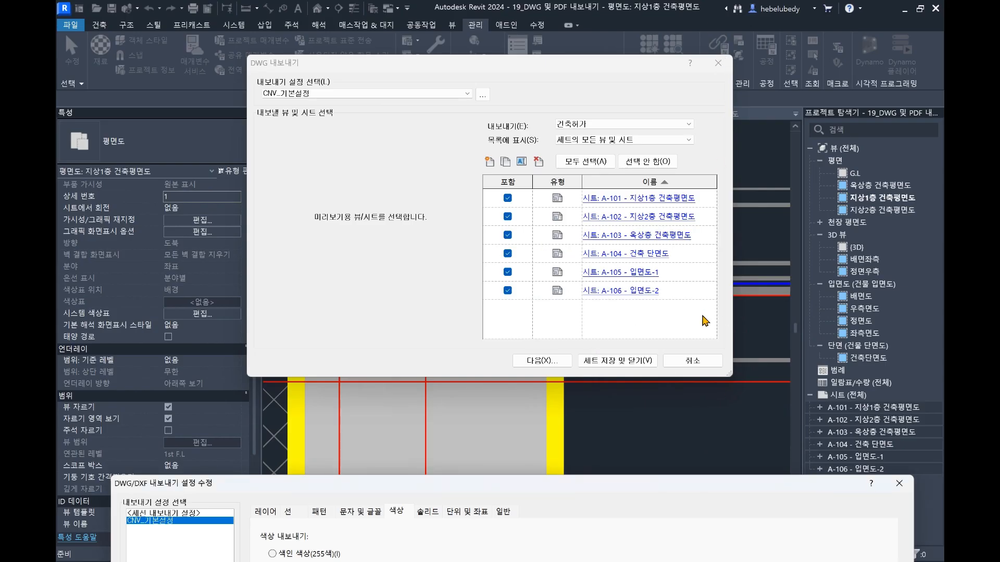
{"action": "left_click", "coordinate": [692, 360]}
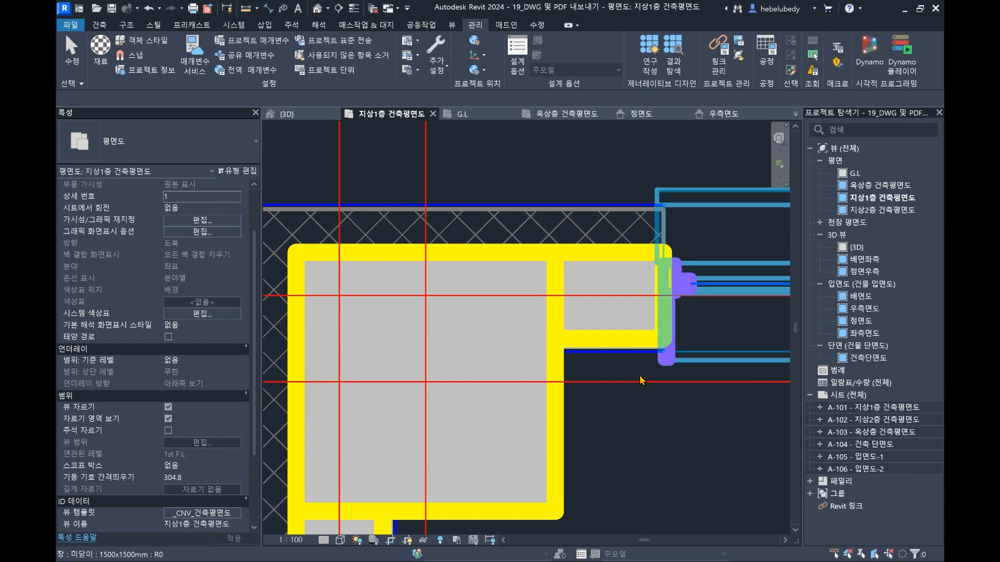
- Switch back to the test5 drawing in AutoCAD and check the layer of the exterior wall's outer concrete line against the layer list
{"action": "mouse_move", "coordinate": [672, 561]}
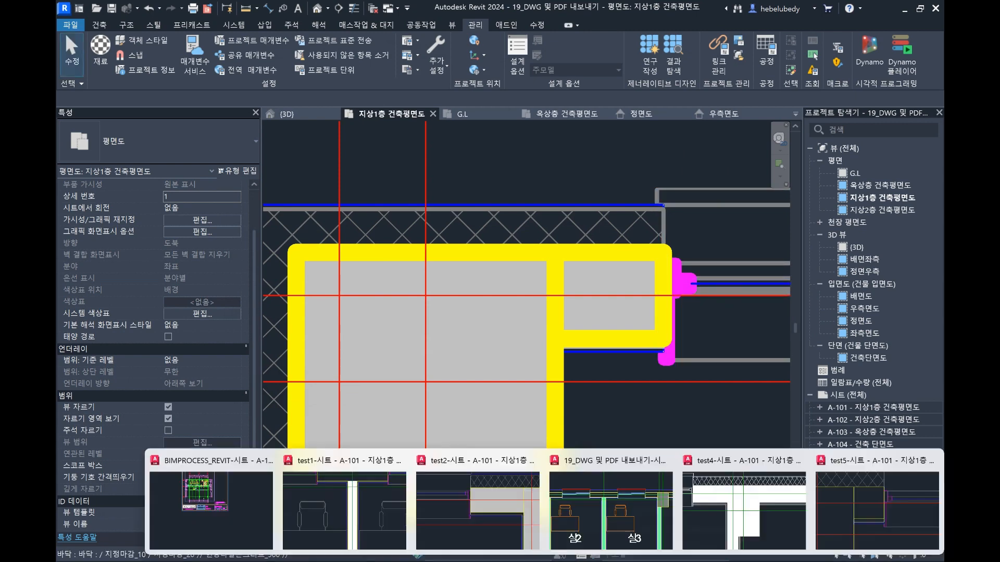
{"action": "left_click", "coordinate": [716, 524]}
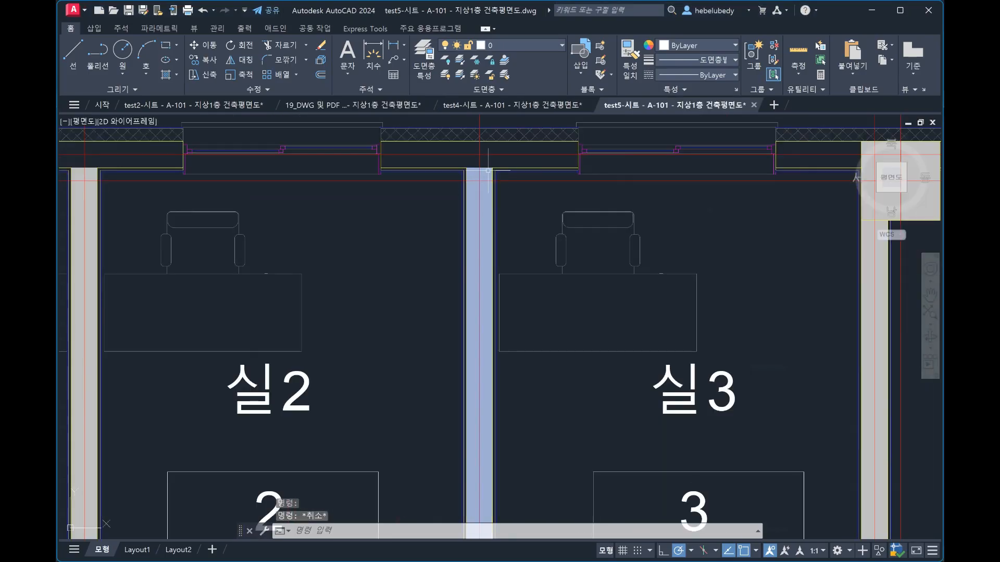
{"action": "scroll", "coordinate": [488, 169], "scroll_direction": "up", "scroll_amount": 4}
{"action": "left_click", "coordinate": [550, 254]}
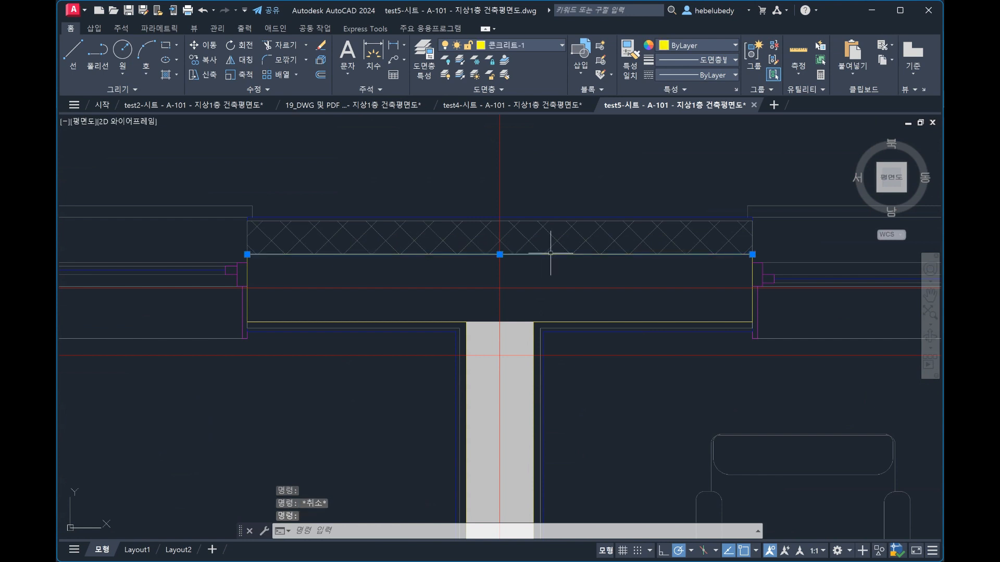
{"action": "left_click", "coordinate": [504, 50]}
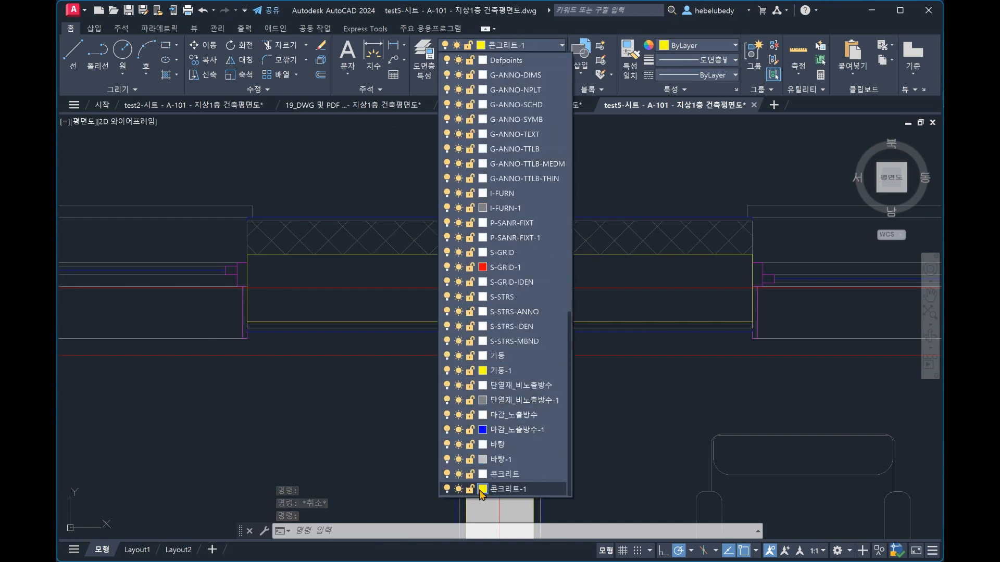
{"action": "left_click", "coordinate": [489, 514]}
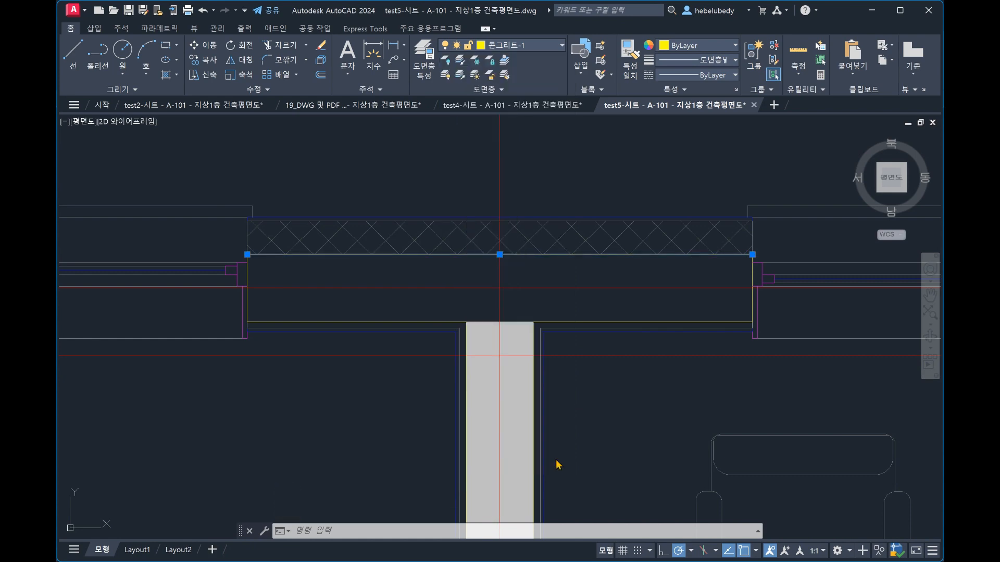
{"action": "key", "text": "Escape"}
- View the whole test5 floor plan and look through its layer list
{"action": "scroll", "coordinate": [521, 338], "scroll_direction": "down", "scroll_amount": 8}
{"action": "middle_click_drag", "start_coordinate": [401, 276], "coordinate": [516, 301]}
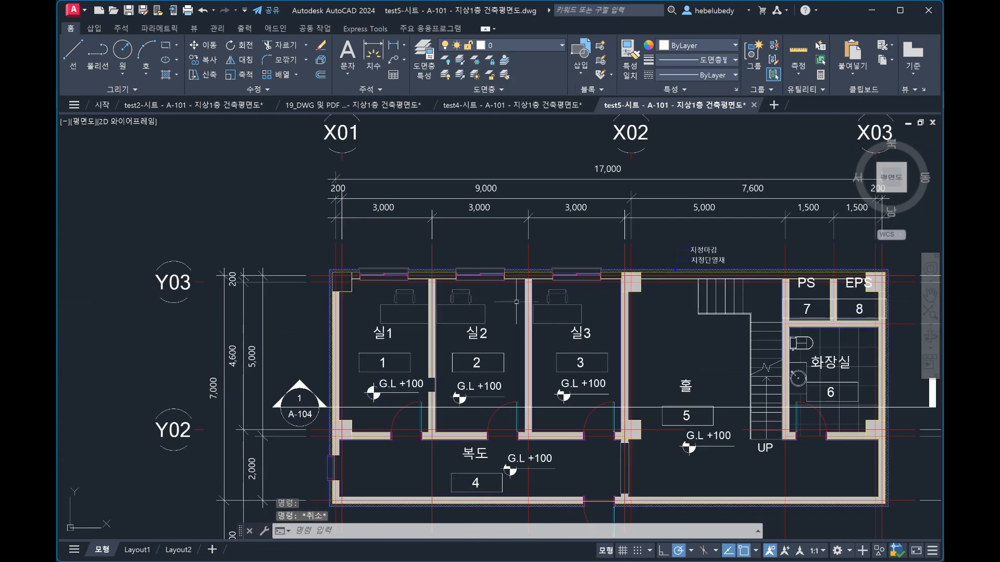
{"action": "middle_click", "coordinate": [594, 312]}
{"action": "middle_click", "coordinate": [594, 312]}
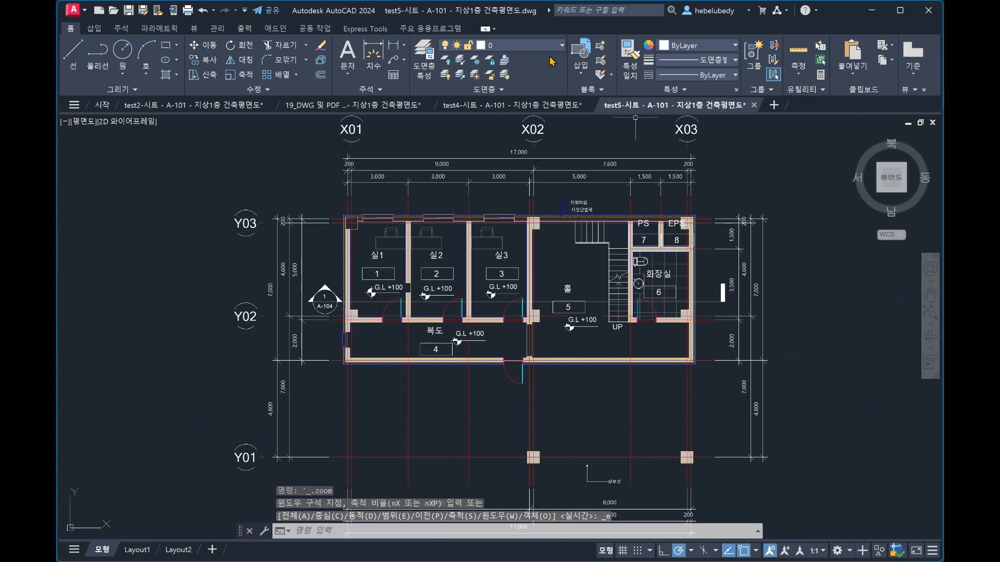
{"action": "left_click", "coordinate": [550, 45]}
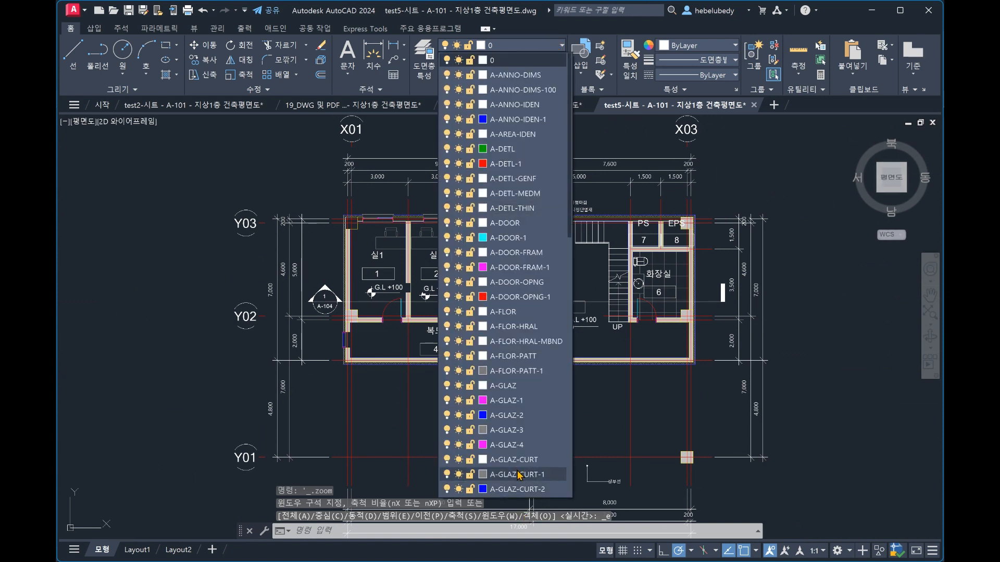
{"action": "left_click", "coordinate": [621, 387]}
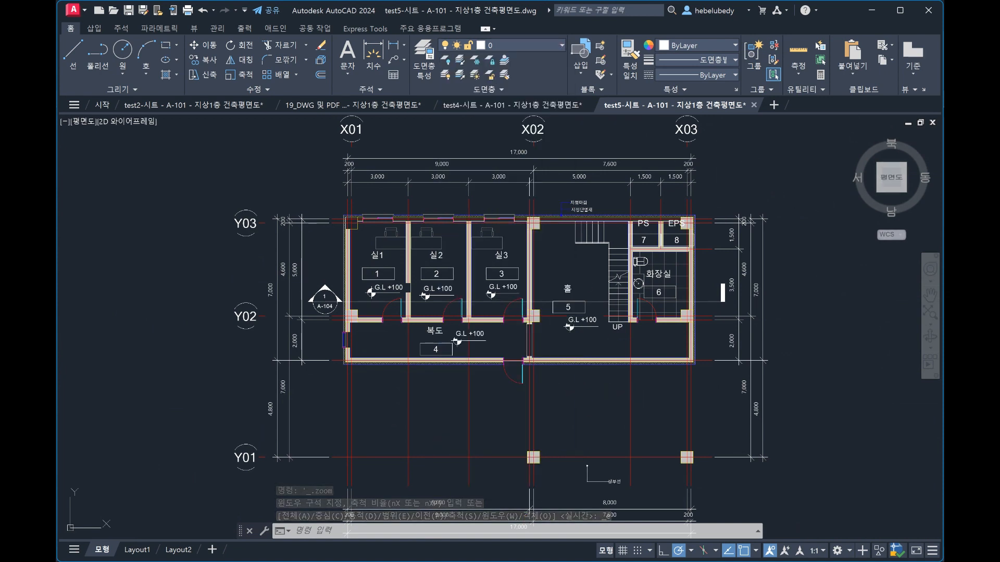
{"action": "key", "text": "Escape"}
{"action": "key", "text": "Escape"}
- Turn off the layers of the exterior wall's finish, hatch, insulation, glazing and concrete lines near 실1 with LAYOFF
{"action": "scroll", "coordinate": [373, 234], "scroll_direction": "up", "scroll_amount": 8}
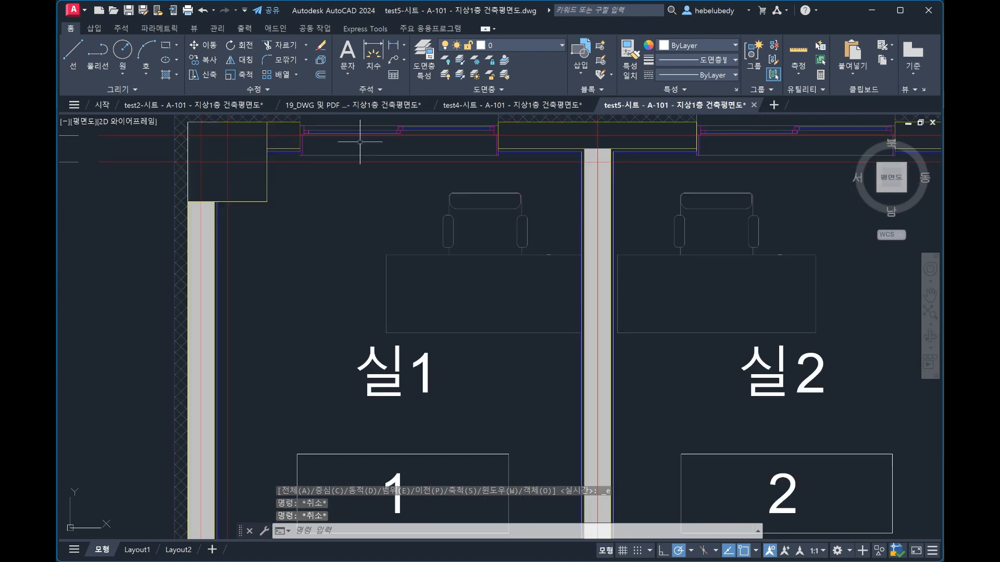
{"action": "scroll", "coordinate": [469, 190], "scroll_direction": "up", "scroll_amount": 5}
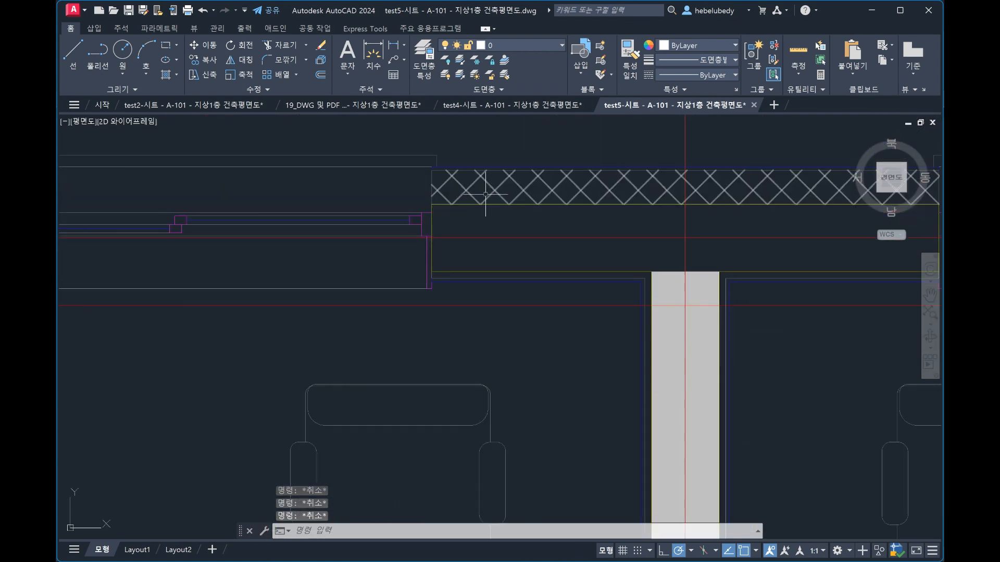
{"action": "key", "text": "Escape"}
{"action": "type", "text": "layoff"}
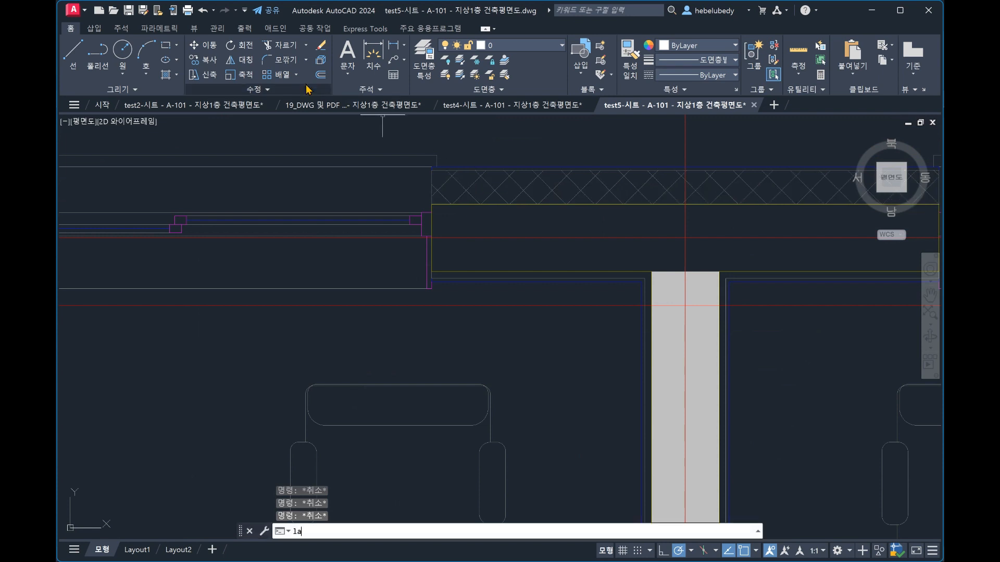
{"action": "key", "text": "Return"}
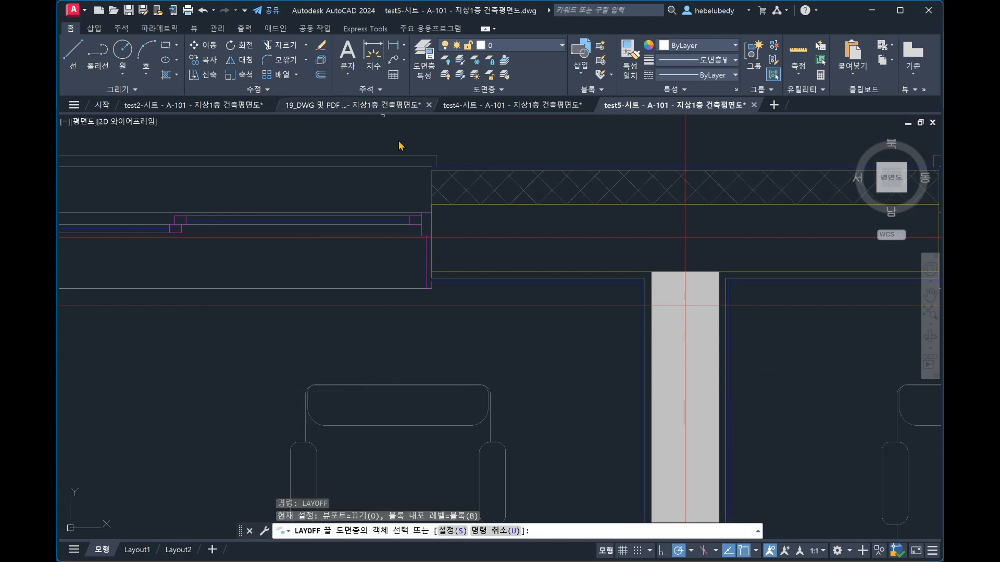
{"action": "left_click", "coordinate": [450, 168]}
{"action": "left_click", "coordinate": [450, 174]}
{"action": "left_click", "coordinate": [443, 174]}
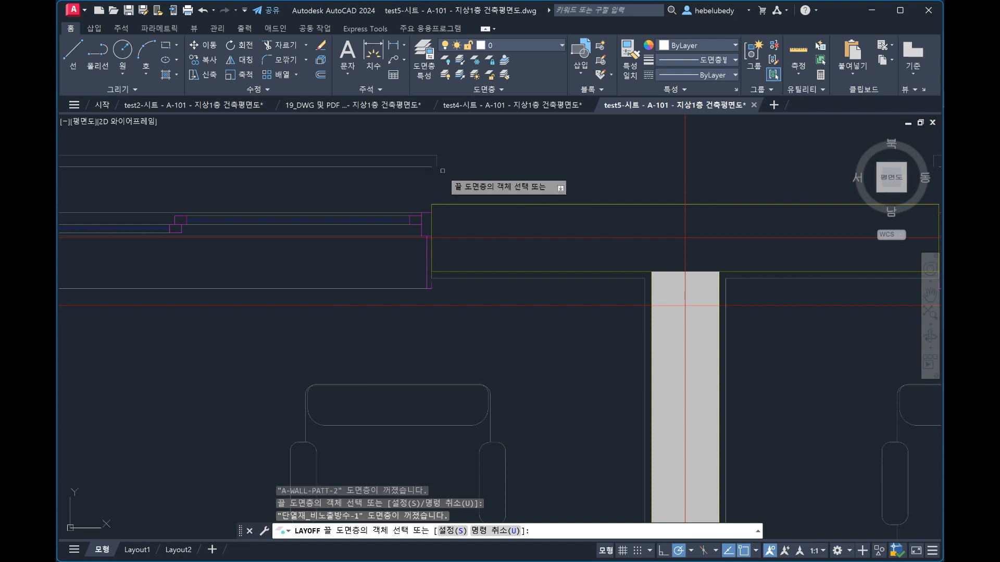
{"action": "left_click", "coordinate": [433, 169]}
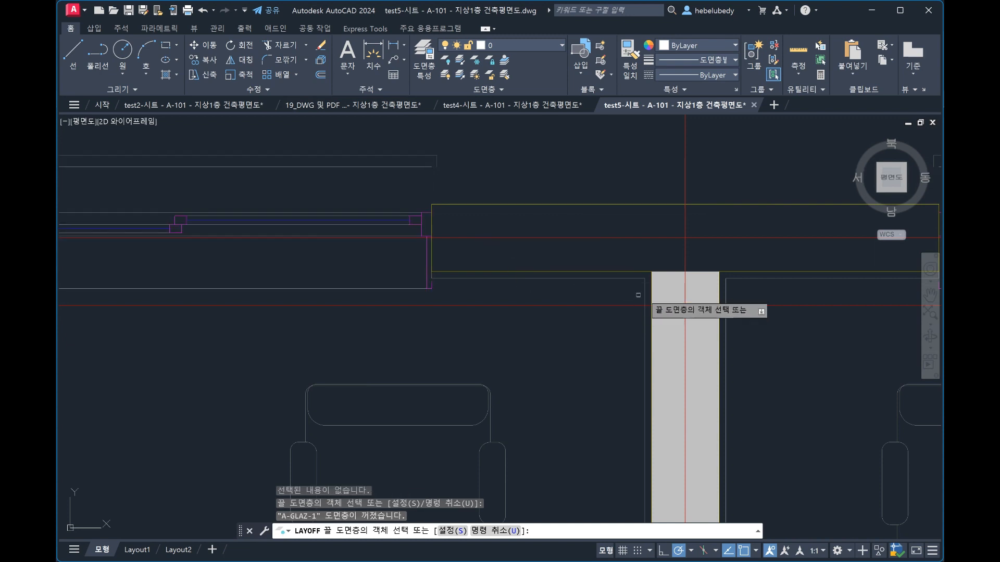
{"action": "left_click", "coordinate": [652, 287]}
- End the LAYOFF command and undo the layer switch-offs
{"action": "type", "text": "Z"}
{"action": "key", "text": "Escape"}
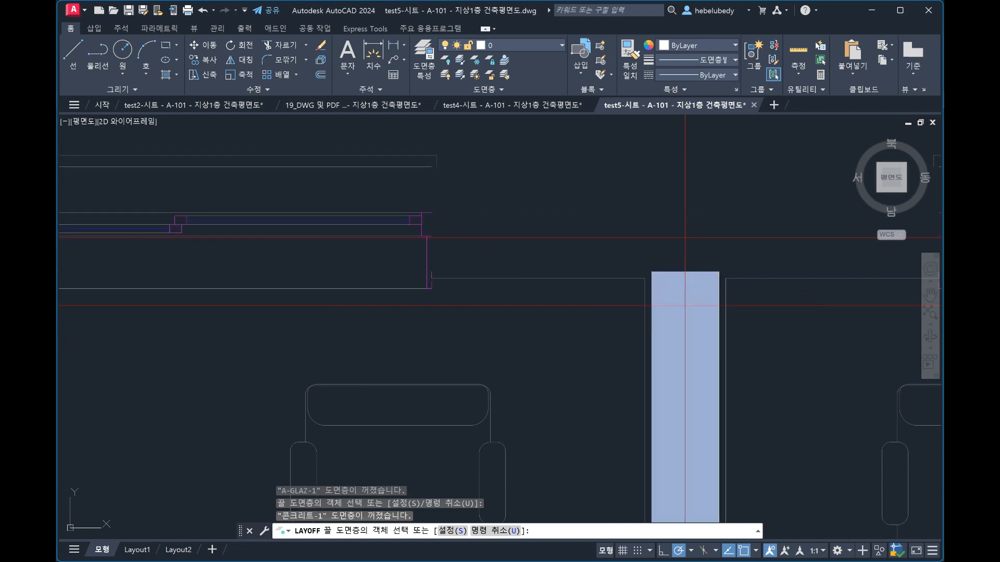
{"action": "key", "text": "ctrl+z"}
{"action": "key", "text": "Escape"}
- Check the layer of the exterior wall's inner concrete line between 실1 and 실2
{"action": "left_click", "coordinate": [626, 270]}
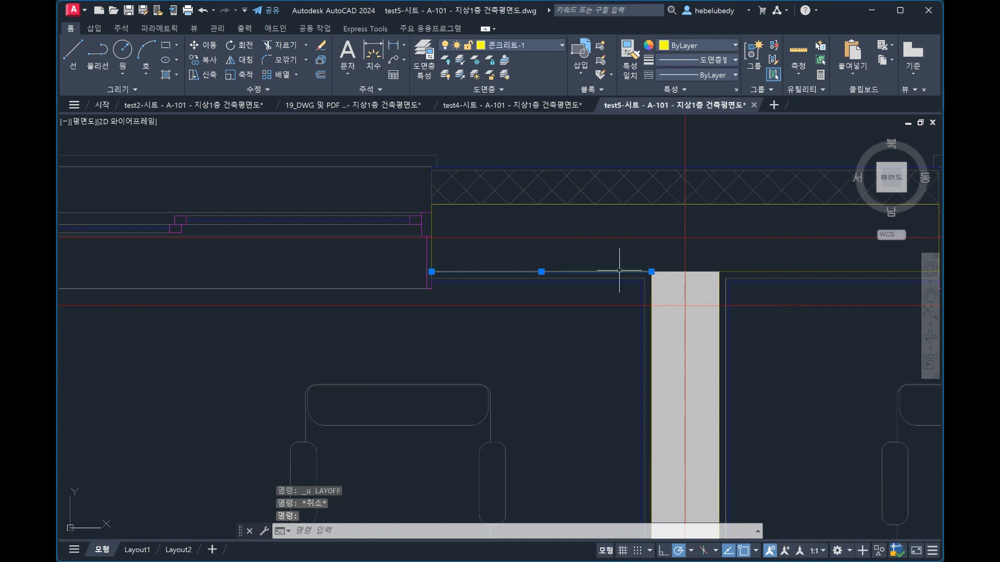
{"action": "key", "text": "Escape"}
{"action": "key", "text": "Escape"}
{"action": "key", "text": "Escape"}
- Check the layer of the outer finish line above the wall insulation at the column corner of 실1
{"action": "scroll", "coordinate": [491, 177], "scroll_direction": "down", "scroll_amount": 3}
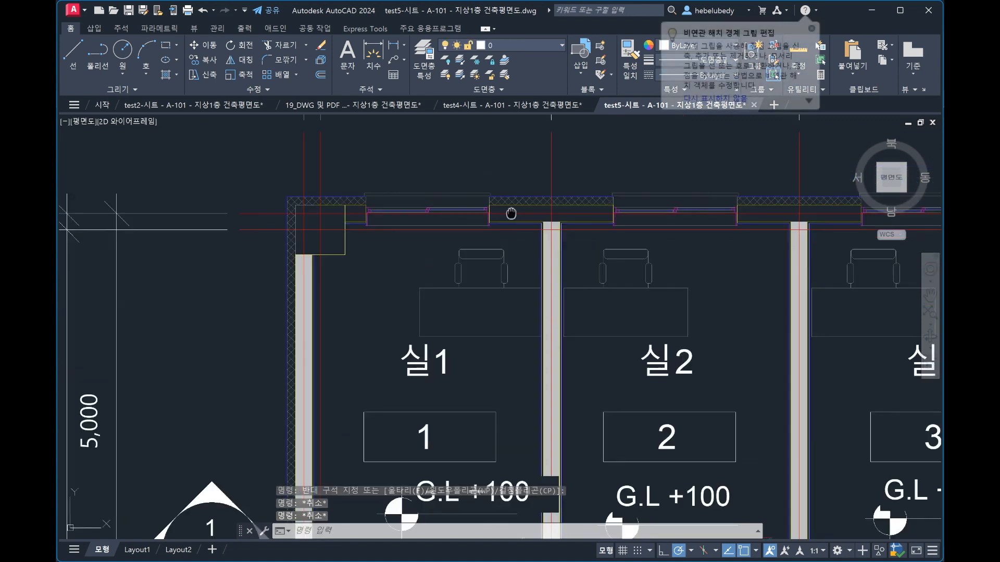
{"action": "scroll", "coordinate": [256, 210], "scroll_direction": "up", "scroll_amount": 4}
{"action": "middle_click_drag", "start_coordinate": [256, 210], "coordinate": [377, 232]}
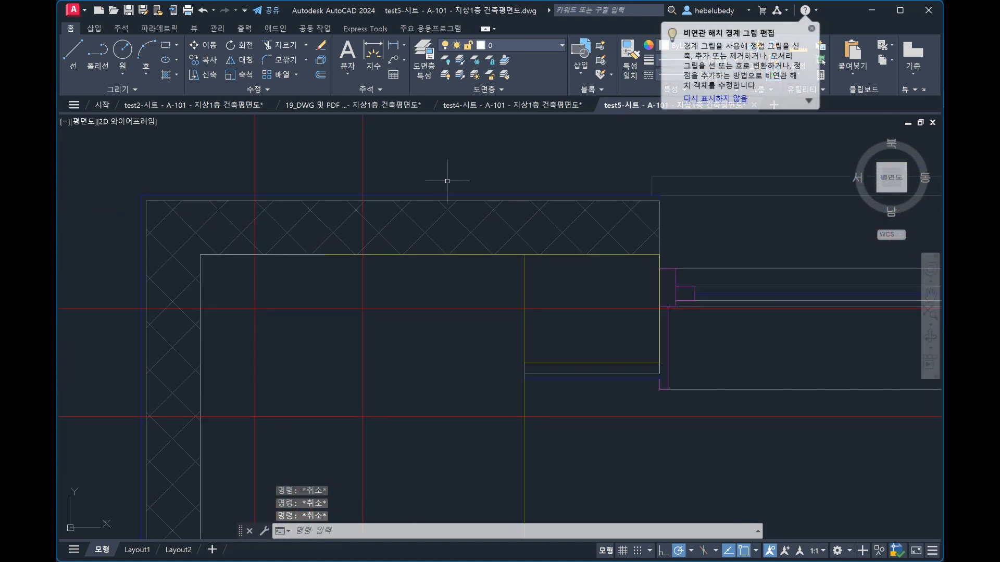
{"action": "left_click_drag", "start_coordinate": [619, 246], "coordinate": [440, 231]}
{"action": "key", "text": "Escape"}
{"action": "key", "text": "Escape"}
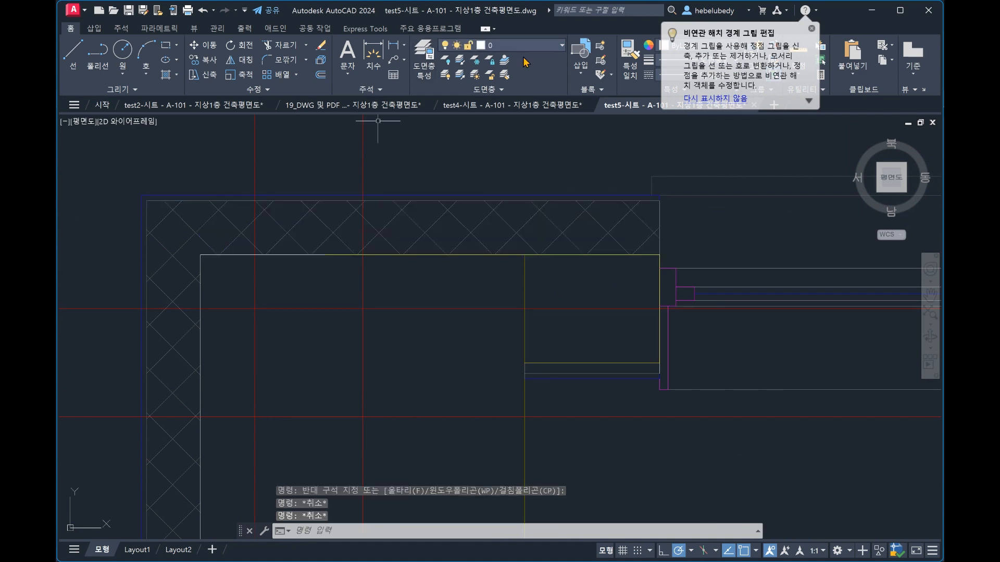
{"action": "left_click", "coordinate": [585, 176]}
{"action": "left_click", "coordinate": [570, 207]}
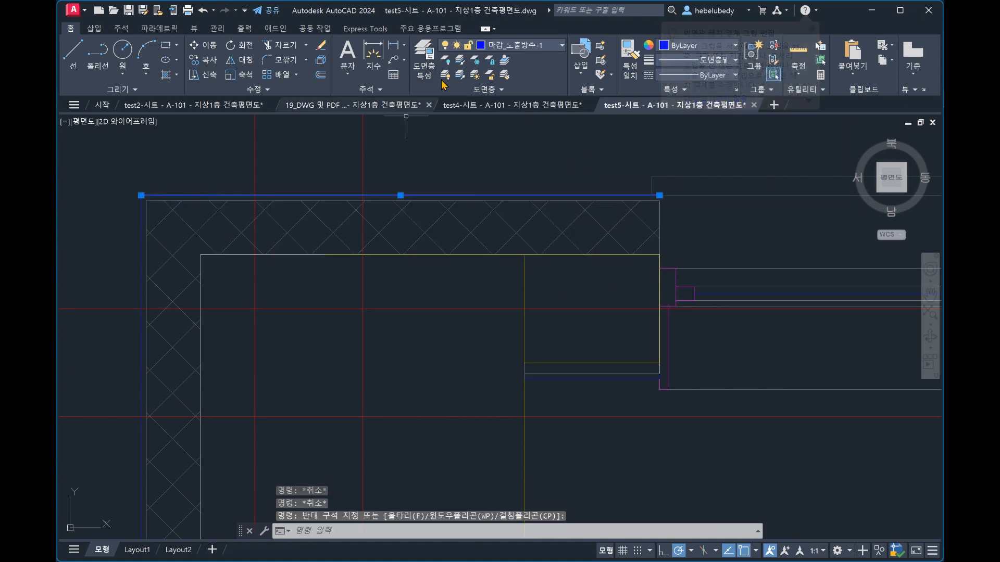
{"action": "key", "text": "Escape"}
{"action": "key", "text": "Escape"}
{"action": "left_click", "coordinate": [492, 174]}
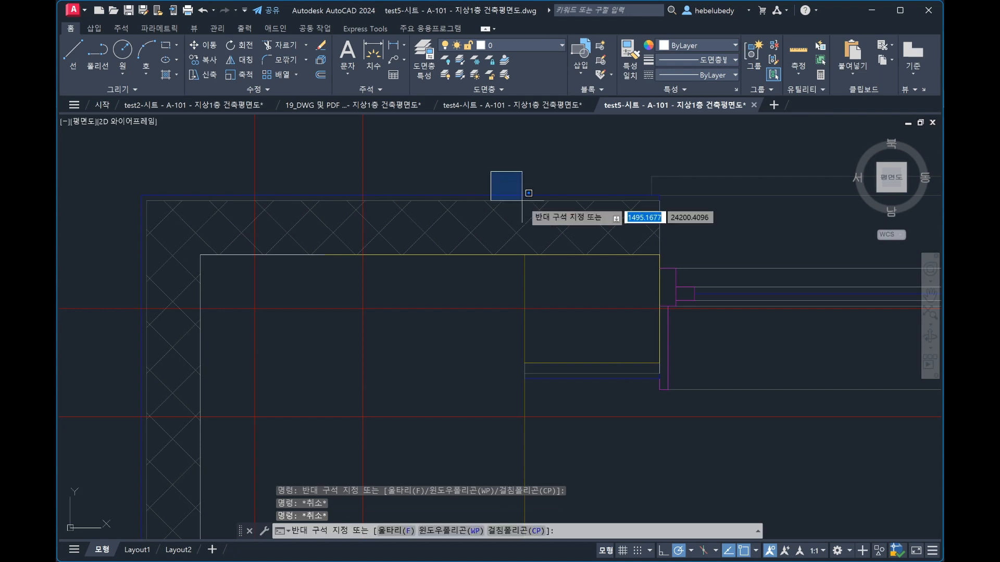
{"action": "key", "text": "Escape"}
{"action": "left_click", "coordinate": [523, 193]}
{"action": "key", "text": "Escape"}
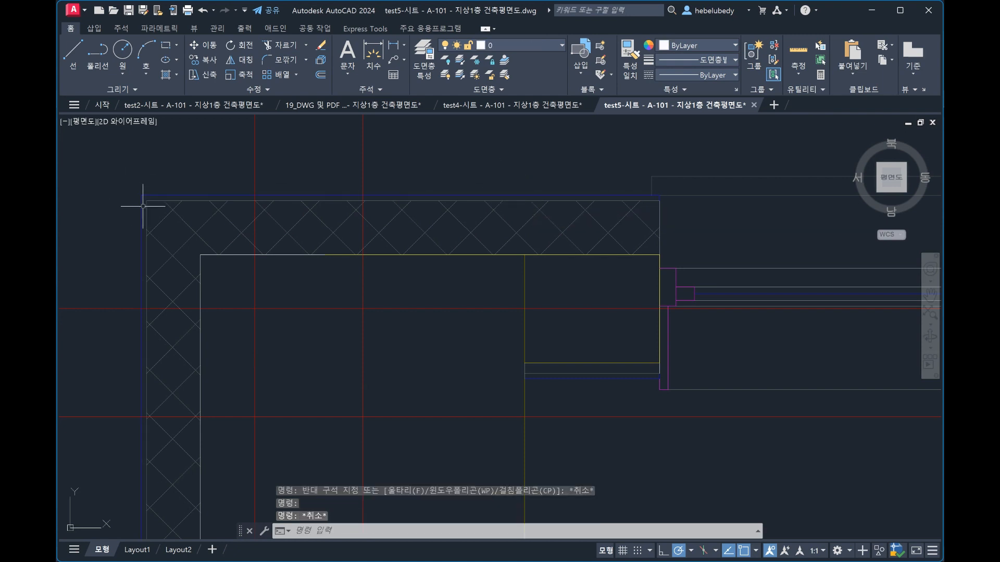
- Check the layer of the blue exterior finish line running down the west side of the 실1 corner
{"action": "left_click", "coordinate": [143, 206]}
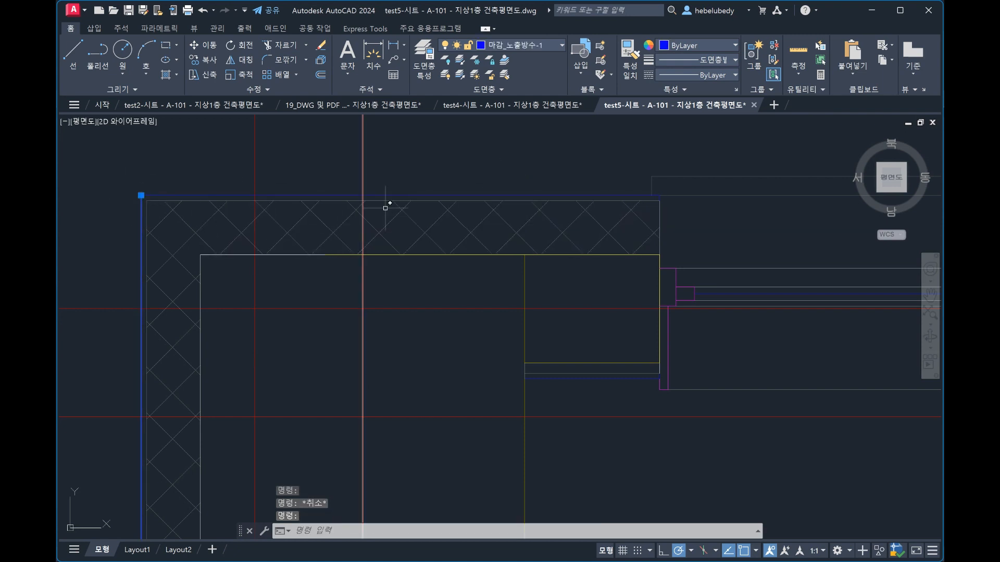
{"action": "middle_click_drag", "start_coordinate": [421, 212], "coordinate": [424, 214]}
{"action": "key", "text": "Escape"}
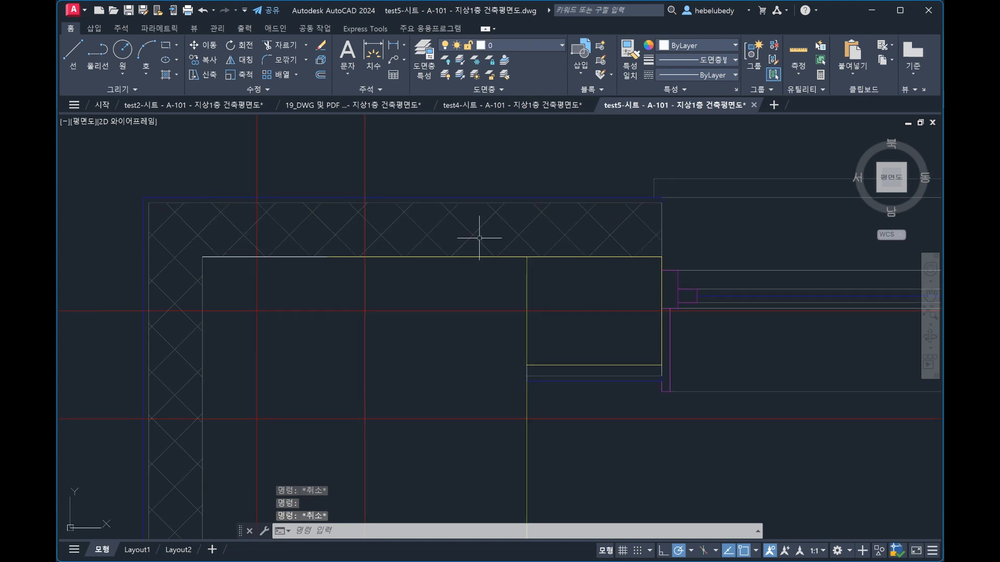
- Check the layer of the column outline at the exterior corner of 실1
{"action": "left_click", "coordinate": [423, 261]}
{"action": "key", "text": "Escape"}
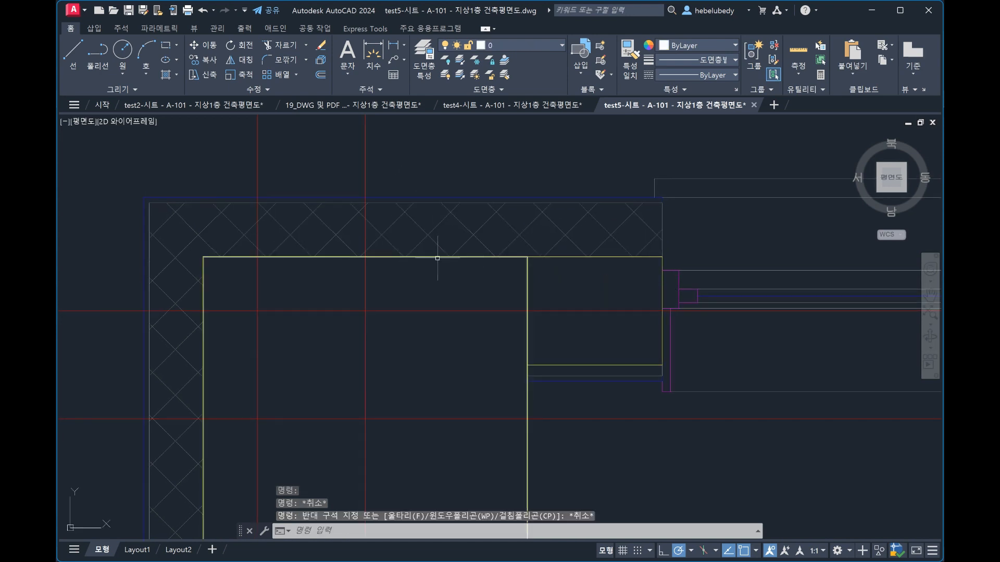
{"action": "left_click", "coordinate": [438, 258]}
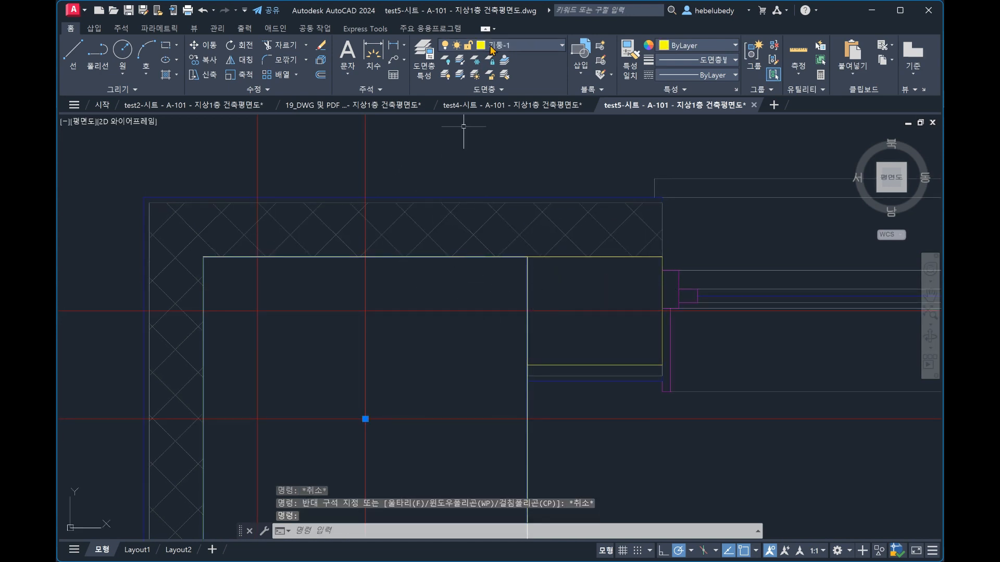
{"action": "scroll", "coordinate": [471, 219], "scroll_direction": "down", "scroll_amount": 3}
{"action": "key", "text": "Escape"}
{"action": "scroll", "coordinate": [489, 247], "scroll_direction": "up", "scroll_amount": 3}
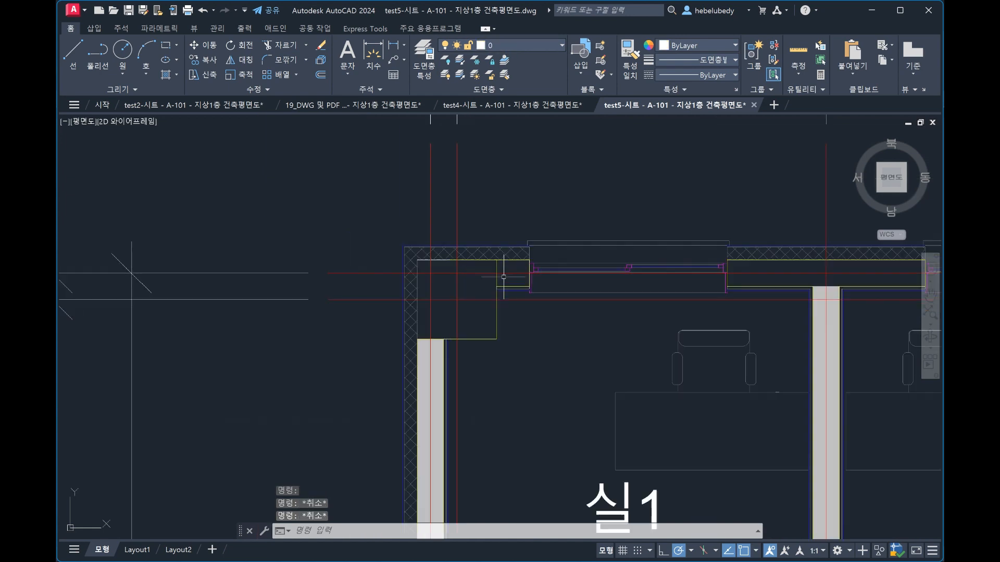
- Choose layer 기둥-1 for the selected corner column and review the drawing's layer list, then clear the selection
{"action": "left_click", "coordinate": [514, 45]}
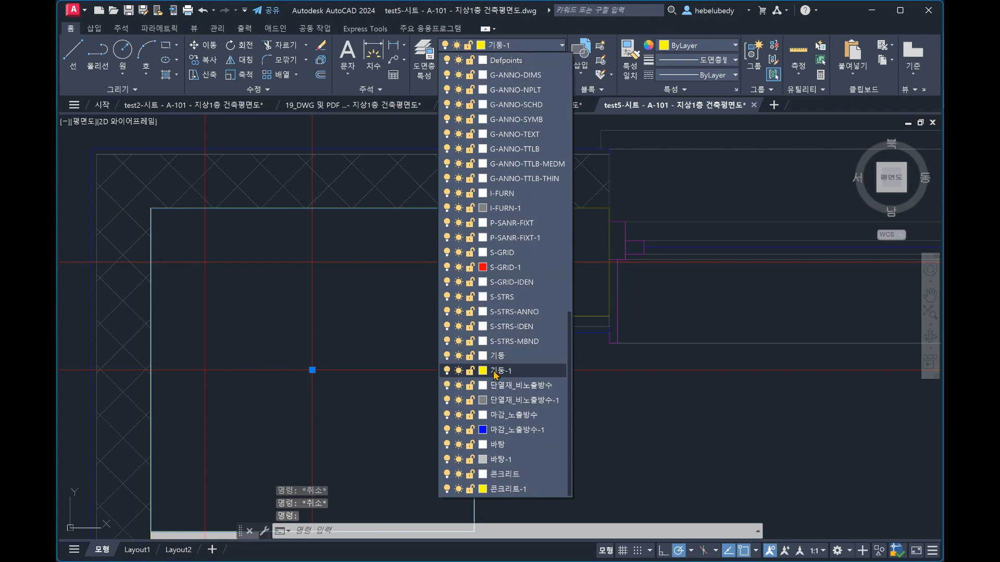
{"action": "left_click", "coordinate": [540, 371]}
{"action": "scroll", "coordinate": [388, 386], "scroll_direction": "up", "scroll_amount": 5}
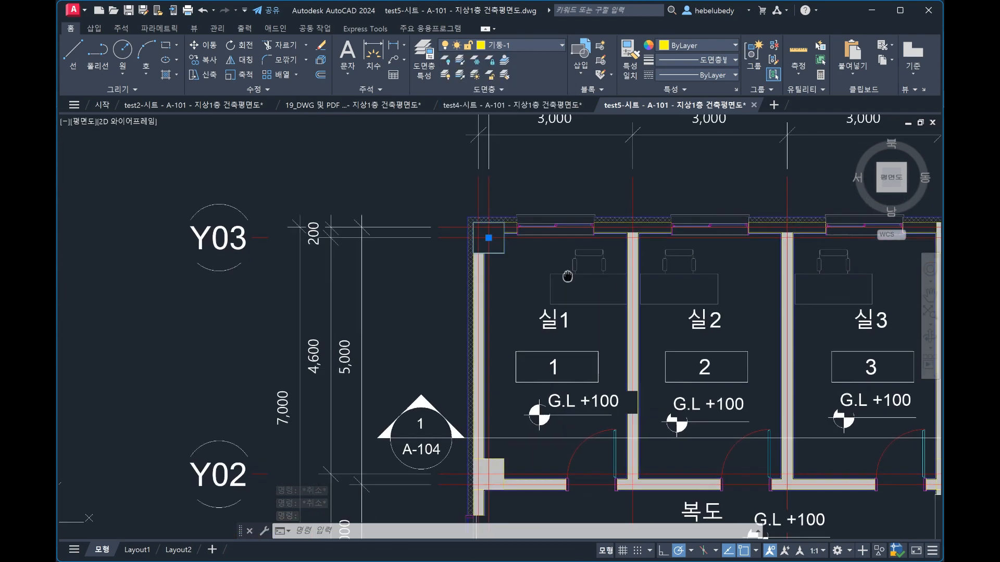
{"action": "middle_click_drag", "start_coordinate": [388, 385], "coordinate": [231, 264]}
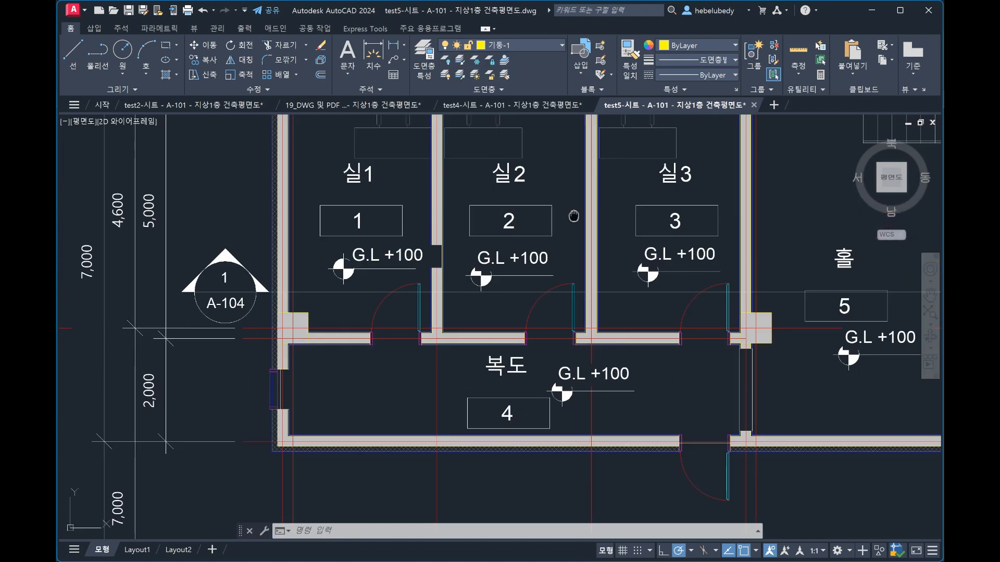
{"action": "middle_click_drag", "start_coordinate": [574, 216], "coordinate": [375, 284]}
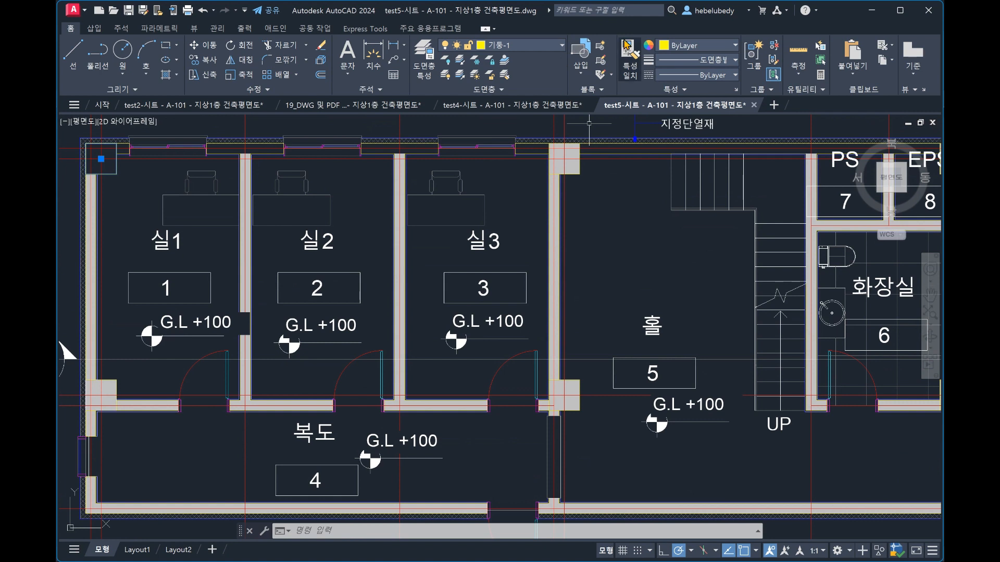
{"action": "left_click", "coordinate": [499, 47]}
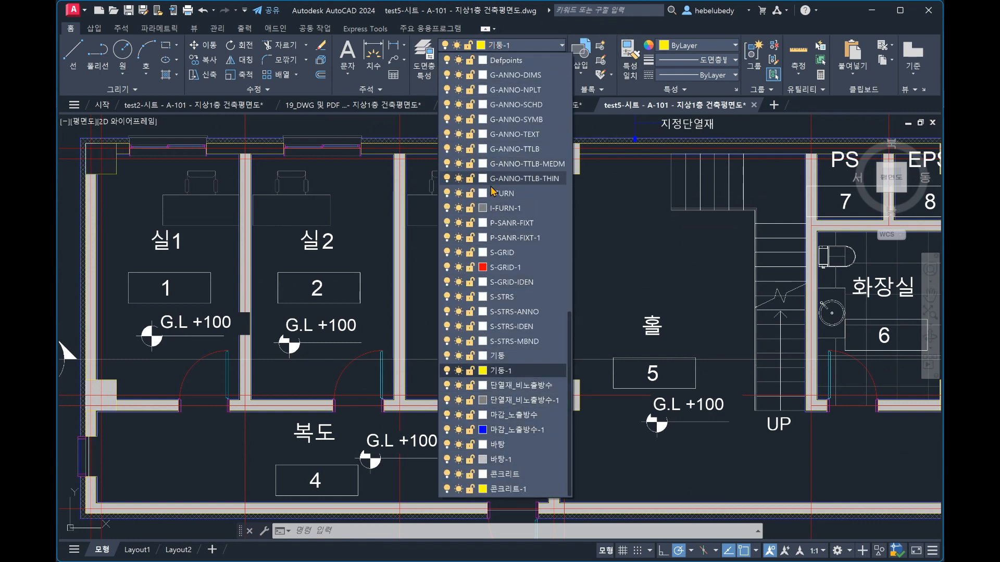
{"action": "key", "text": "Escape"}
{"action": "middle_click", "coordinate": [514, 252]}
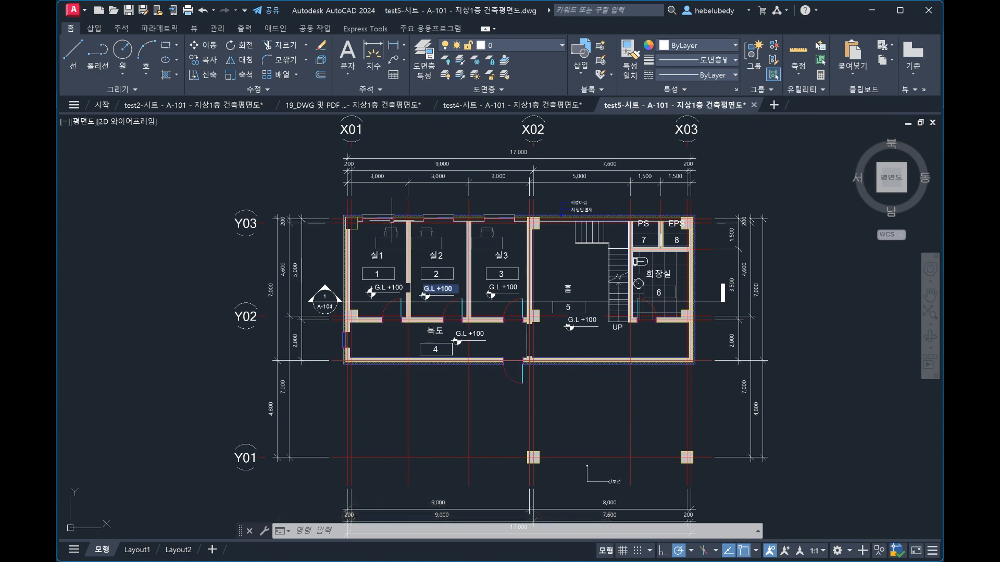
- Check the layer of the X02 grid label above the plan and clear the selection
{"action": "middle_click_drag", "start_coordinate": [381, 169], "coordinate": [385, 214]}
{"action": "scroll", "coordinate": [376, 201], "scroll_direction": "up", "scroll_amount": 3}
{"action": "left_click", "coordinate": [460, 200]}
{"action": "scroll", "coordinate": [467, 163], "scroll_direction": "down", "scroll_amount": 2}
{"action": "middle_click_drag", "start_coordinate": [467, 170], "coordinate": [329, 195]}
{"action": "scroll", "coordinate": [641, 301], "scroll_direction": "up", "scroll_amount": 2}
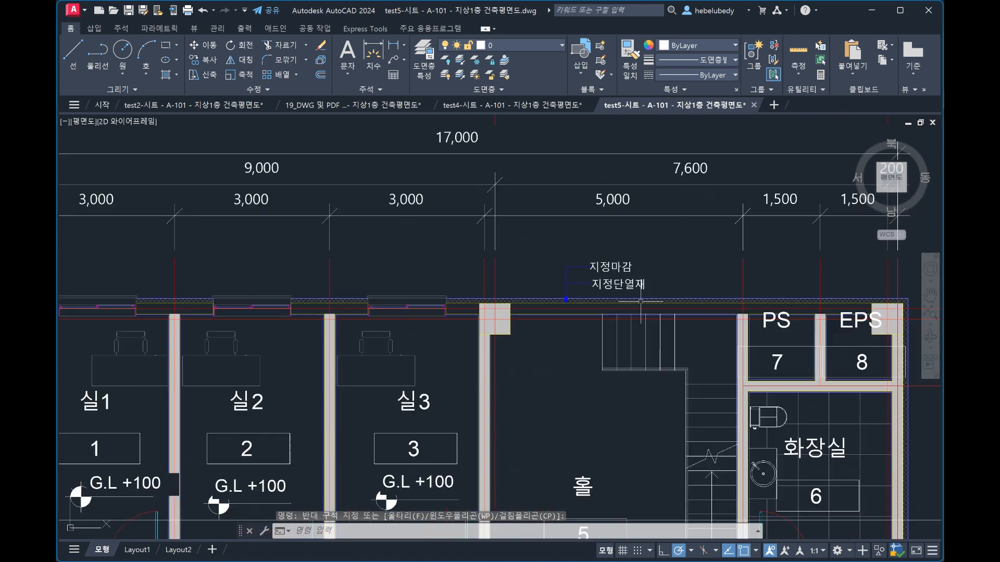
{"action": "scroll", "coordinate": [641, 300], "scroll_direction": "up", "scroll_amount": 2}
{"action": "scroll", "coordinate": [620, 199], "scroll_direction": "down", "scroll_amount": 3}
{"action": "middle_click_drag", "start_coordinate": [620, 199], "coordinate": [622, 305]}
{"action": "left_click", "coordinate": [597, 173]}
{"action": "left_click", "coordinate": [539, 201]}
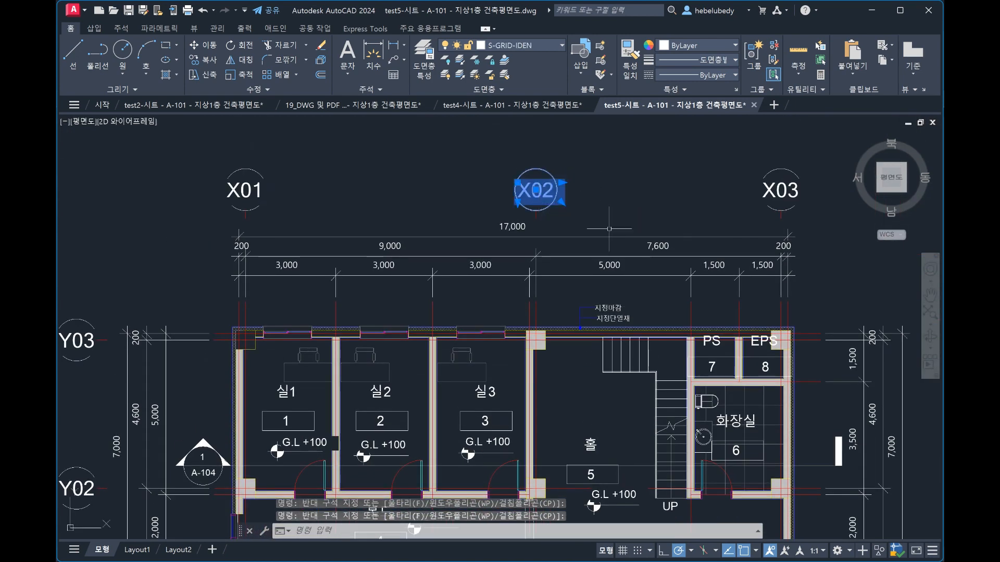
{"action": "key", "text": "Escape"}
{"action": "key", "text": "Escape"}
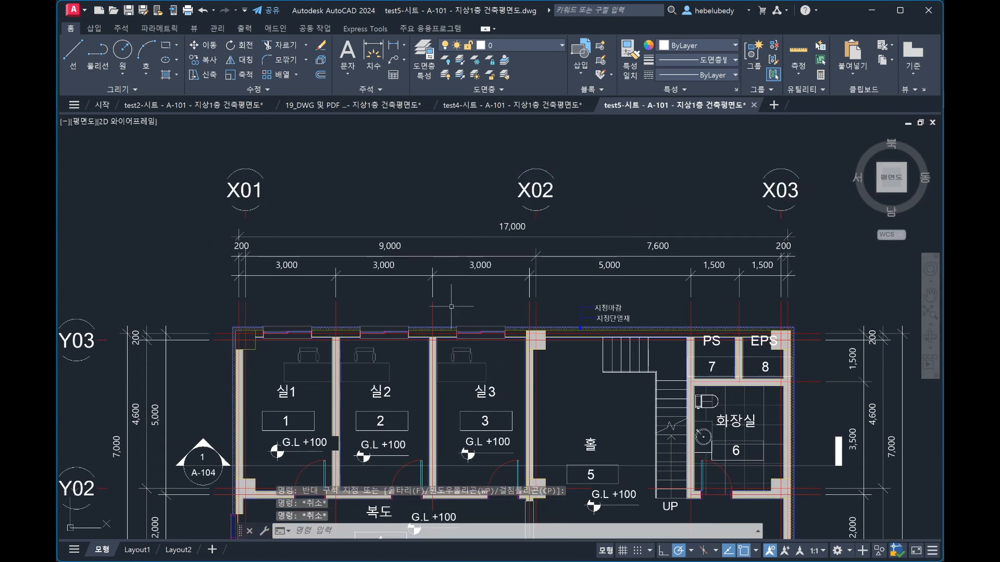
- Check the layer of the 2,000 dimension on the east side of the plan
{"action": "middle_click_drag", "start_coordinate": [799, 549], "coordinate": [716, 280]}
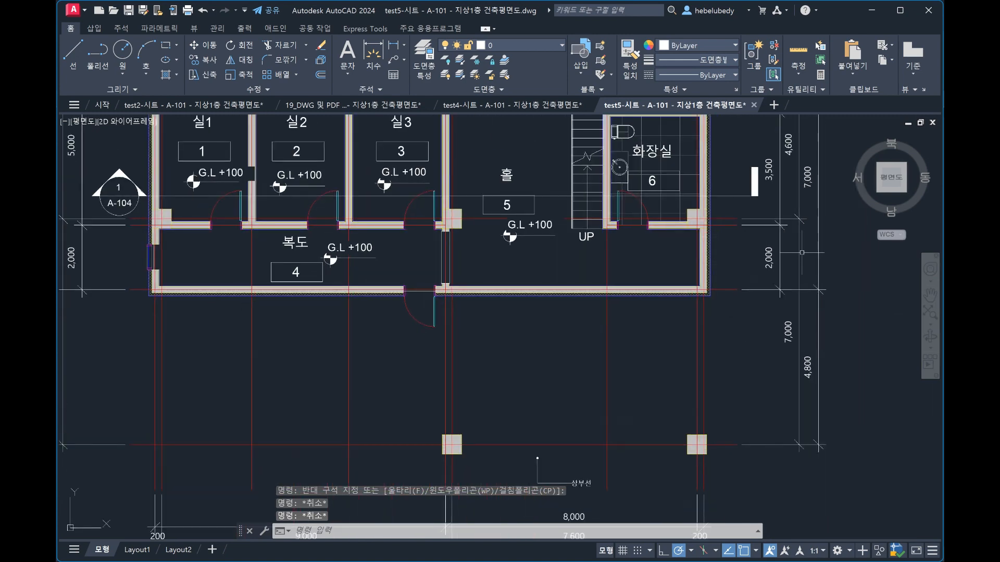
{"action": "left_click", "coordinate": [787, 239]}
{"action": "left_click", "coordinate": [773, 246]}
{"action": "scroll", "coordinate": [781, 232], "scroll_direction": "up", "scroll_amount": 5}
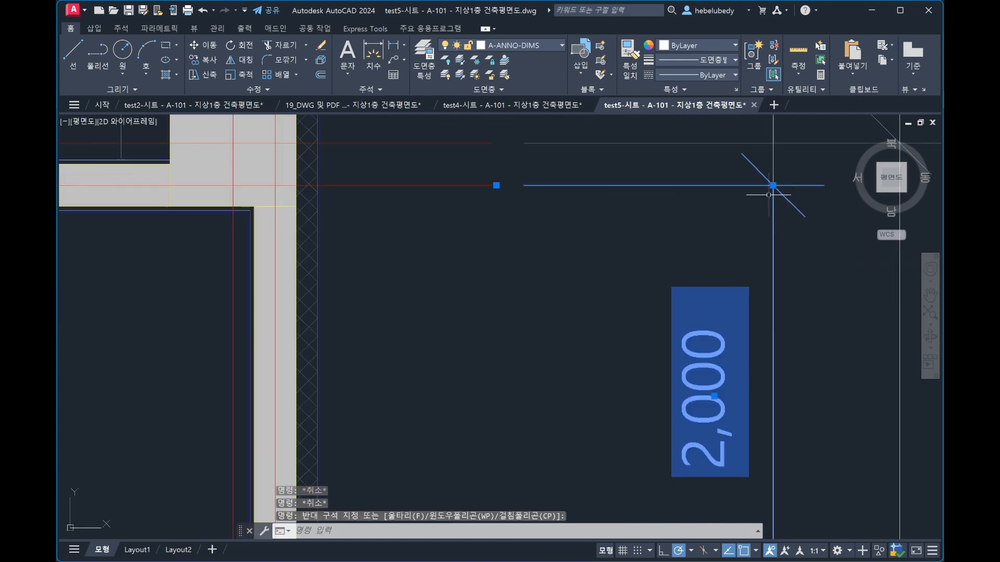
{"action": "scroll", "coordinate": [746, 162], "scroll_direction": "down", "scroll_amount": 6}
{"action": "scroll", "coordinate": [549, 276], "scroll_direction": "up", "scroll_amount": 5}
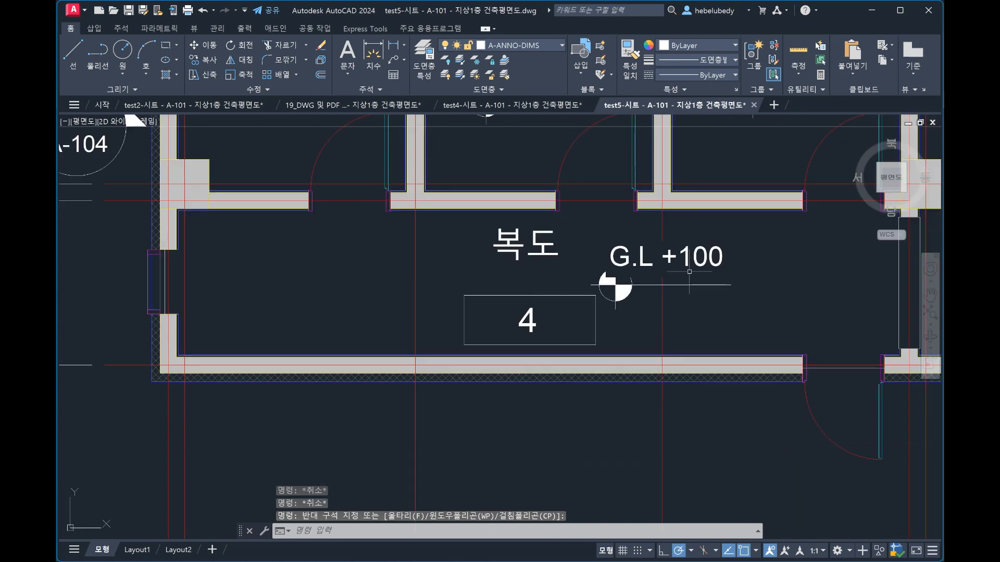
- Select the 복도 room name and its number tag to inspect their layers
{"action": "left_click", "coordinate": [545, 282]}
{"action": "left_click", "coordinate": [508, 328]}
{"action": "middle_click_drag", "start_coordinate": [529, 271], "coordinate": [489, 343]}
{"action": "left_click", "coordinate": [537, 291]}
{"action": "left_click", "coordinate": [515, 261]}
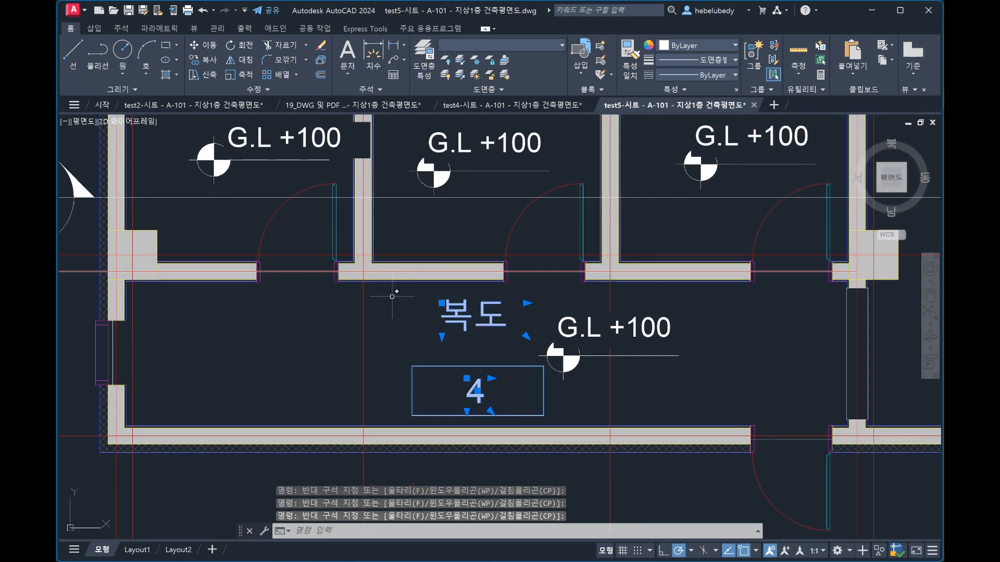
{"action": "scroll", "coordinate": [447, 365], "scroll_direction": "down", "scroll_amount": 2}
{"action": "scroll", "coordinate": [492, 306], "scroll_direction": "up", "scroll_amount": 2}
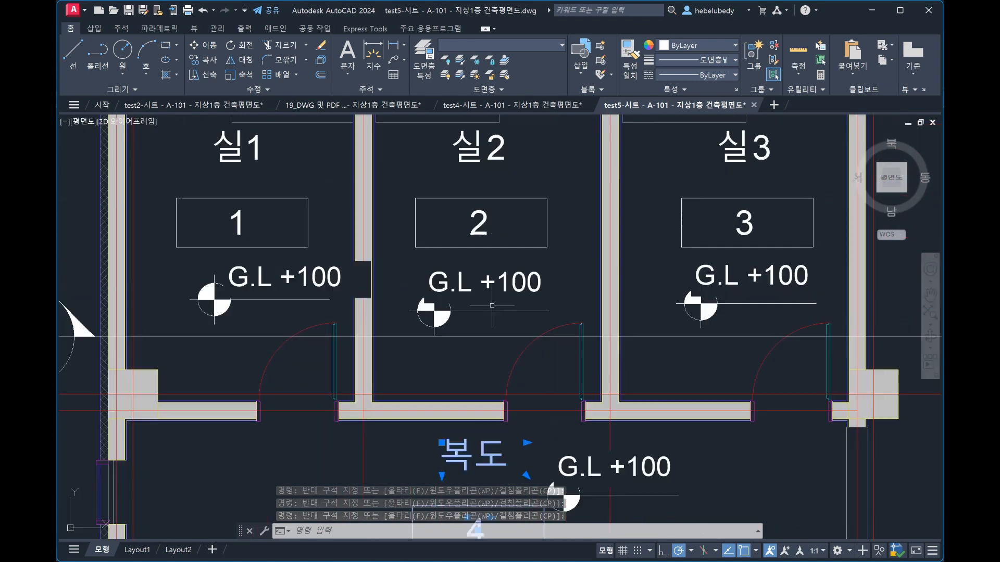
{"action": "scroll", "coordinate": [469, 234], "scroll_direction": "down", "scroll_amount": 2}
{"action": "scroll", "coordinate": [532, 208], "scroll_direction": "up", "scroll_amount": 1}
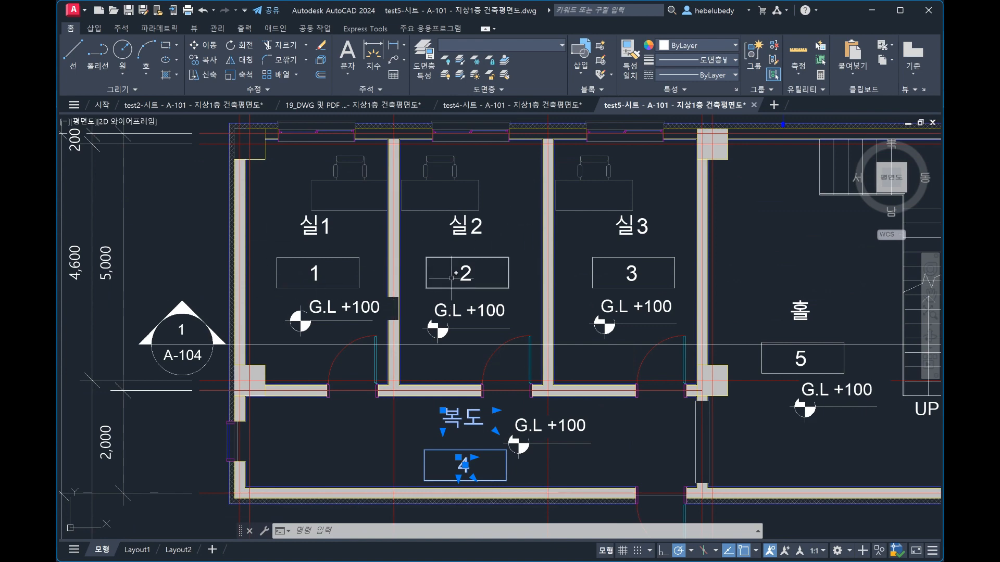
- Switch to Revit and examine the insulation hatch of the exterior wall between 실1 and 실2 in the 지상1층 건축평면도 view
{"action": "scroll", "coordinate": [281, 171], "scroll_direction": "up", "scroll_amount": 5}
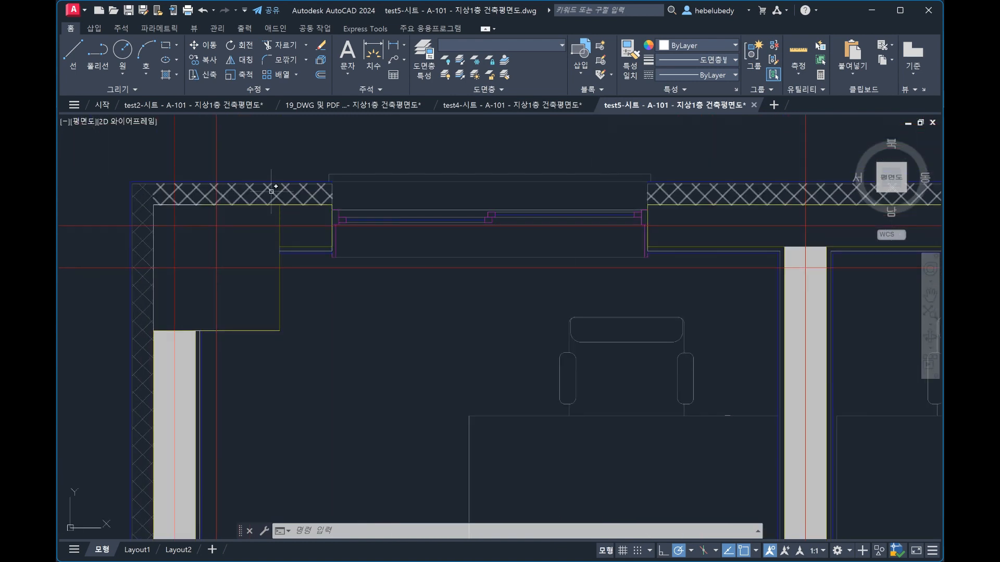
{"action": "left_click", "coordinate": [627, 560]}
{"action": "middle_click_drag", "start_coordinate": [526, 352], "coordinate": [526, 352]}
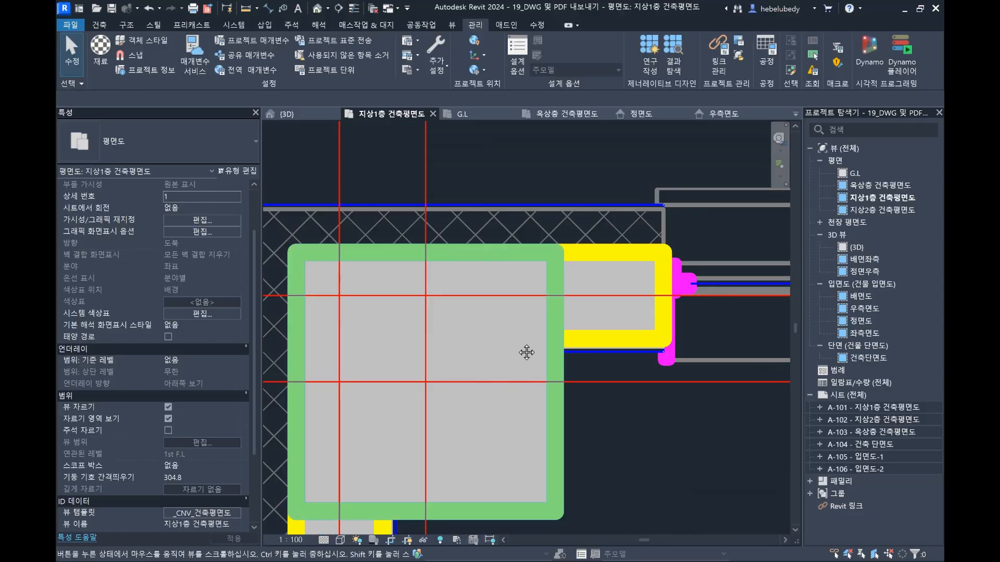
{"action": "scroll", "coordinate": [529, 218], "scroll_direction": "down", "scroll_amount": 5}
{"action": "scroll", "coordinate": [503, 188], "scroll_direction": "up", "scroll_amount": 3}
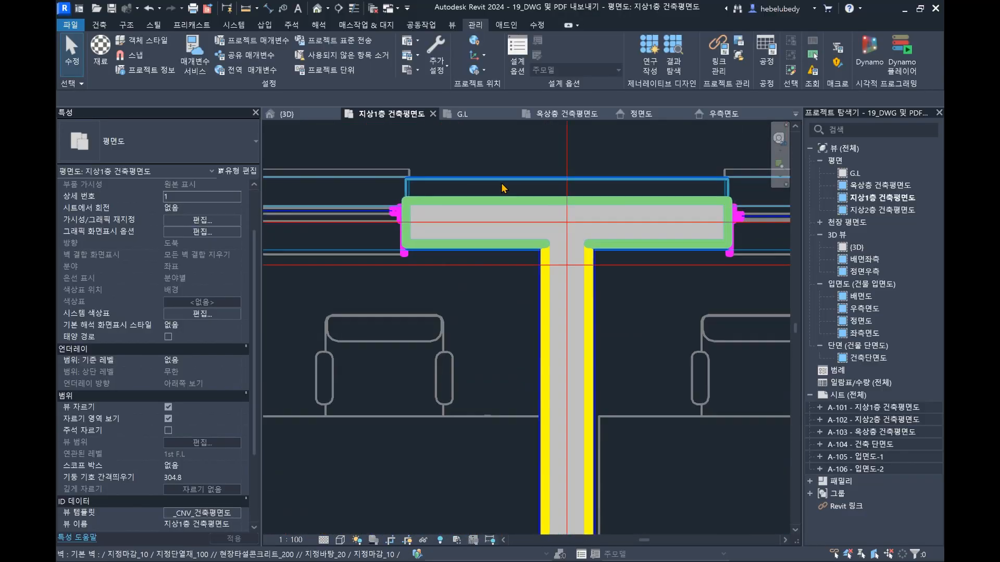
{"action": "scroll", "coordinate": [396, 201], "scroll_direction": "up", "scroll_amount": 3}
{"action": "scroll", "coordinate": [396, 201], "scroll_direction": "down", "scroll_amount": 2}
{"action": "scroll", "coordinate": [365, 213], "scroll_direction": "up", "scroll_amount": 3}
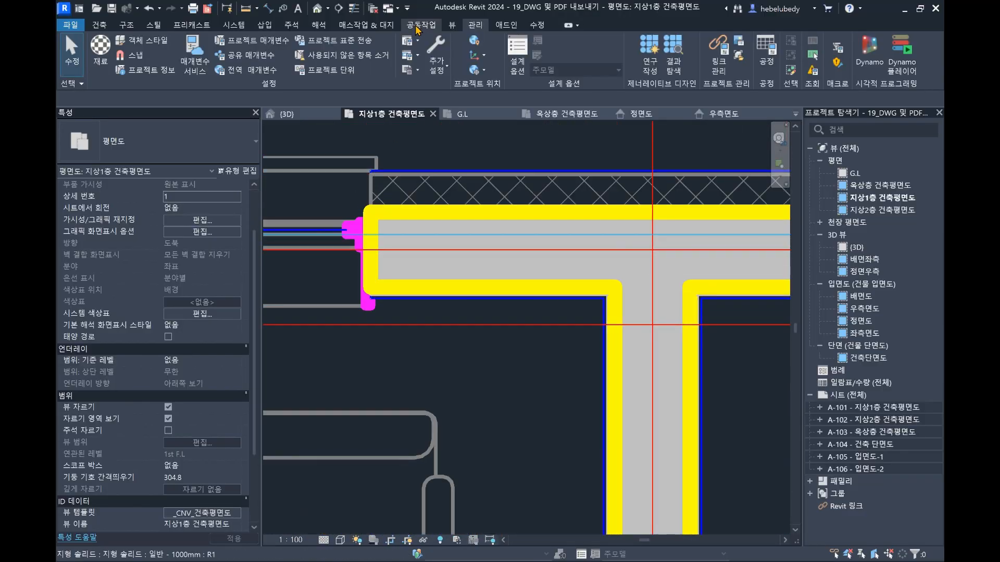
- Draw a 100 mm wide insulation batting line about 1470 mm long along the exterior wall's insulation between the 실1 and 실2 windows
{"action": "left_click", "coordinate": [293, 26]}
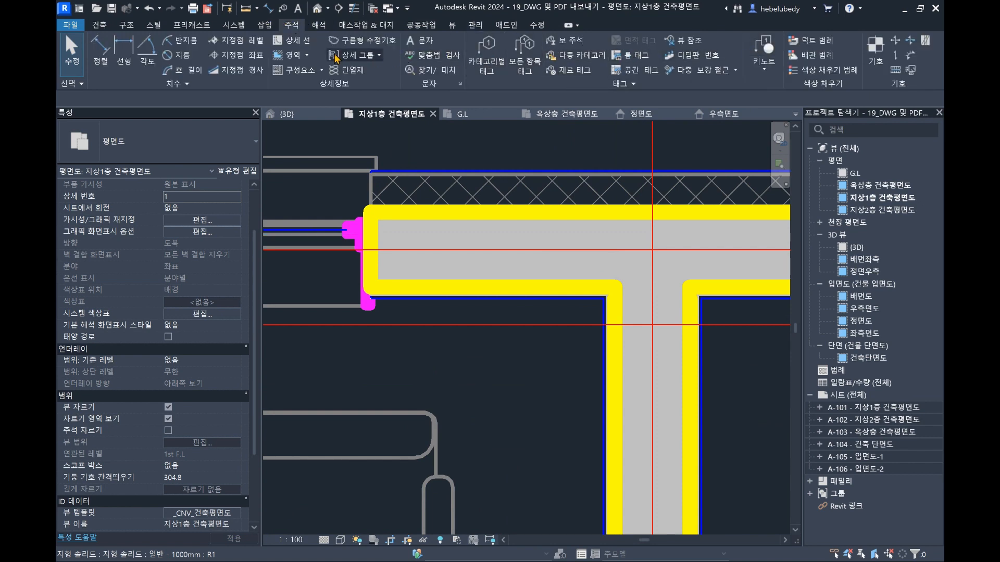
{"action": "left_click", "coordinate": [343, 70]}
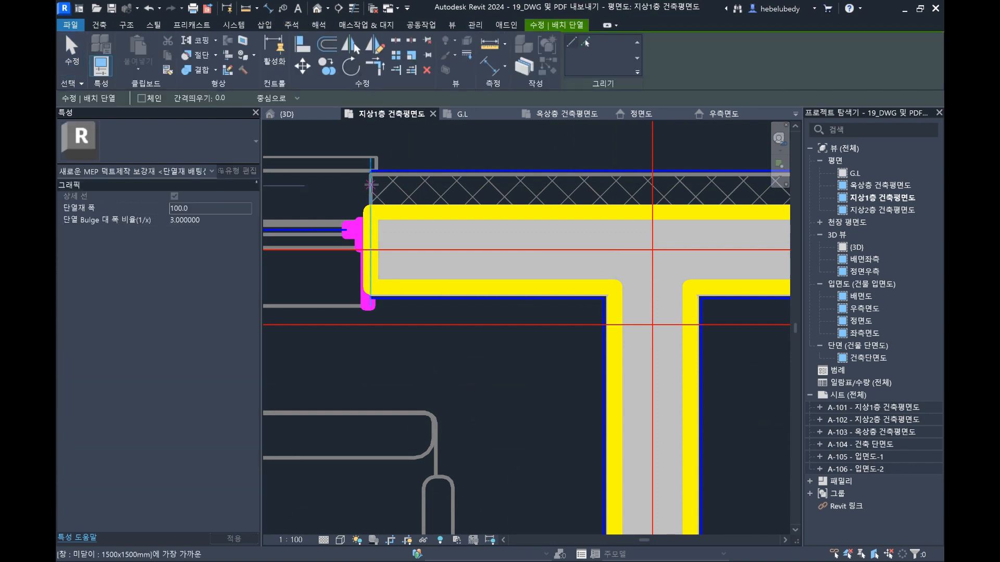
{"action": "left_click", "coordinate": [371, 188]}
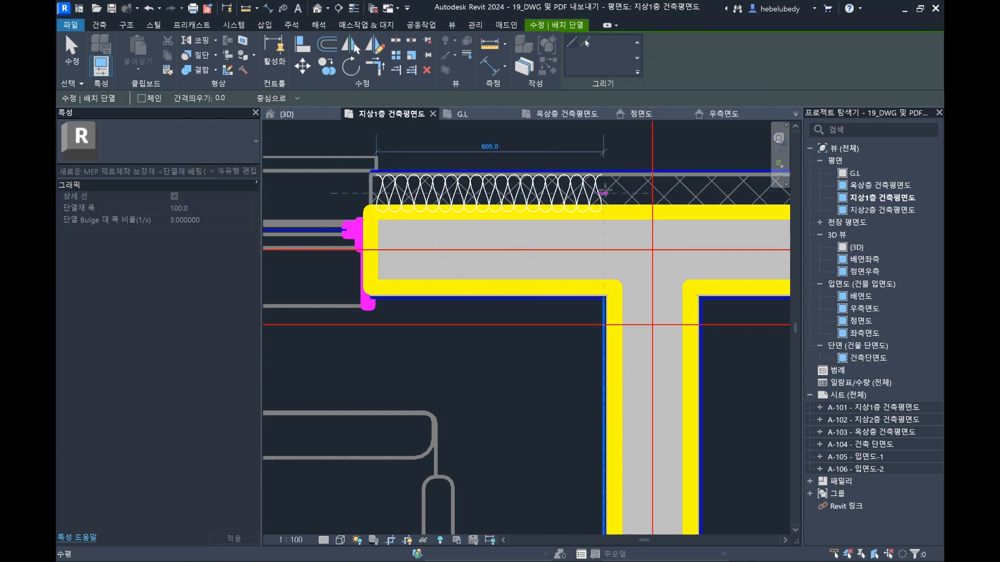
{"action": "middle_click_drag", "start_coordinate": [712, 185], "coordinate": [513, 177]}
{"action": "left_click", "coordinate": [736, 182]}
{"action": "scroll", "coordinate": [609, 242], "scroll_direction": "down", "scroll_amount": 3}
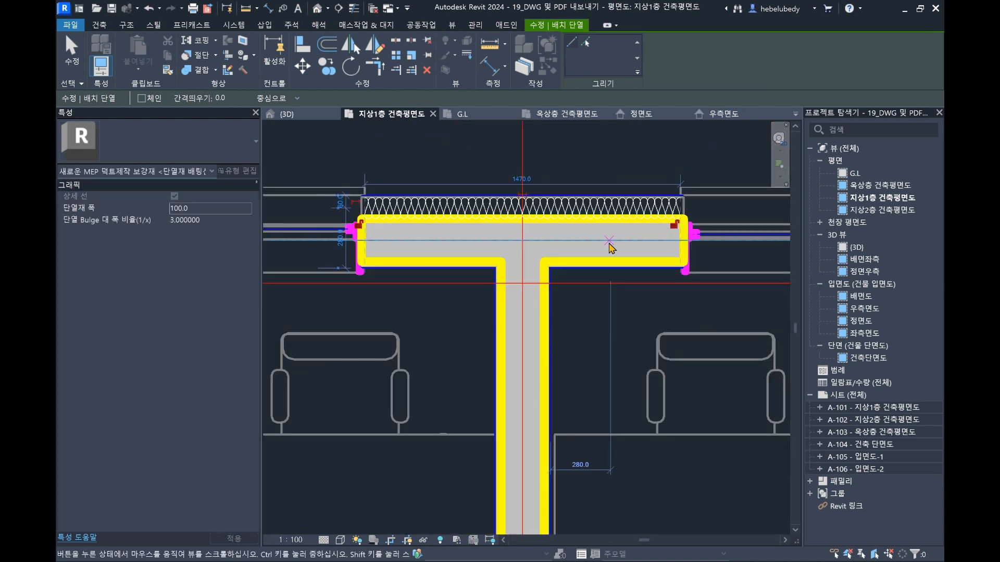
{"action": "key", "text": "Escape"}
{"action": "scroll", "coordinate": [552, 219], "scroll_direction": "down", "scroll_amount": 2}
{"action": "scroll", "coordinate": [573, 216], "scroll_direction": "up", "scroll_amount": 3}
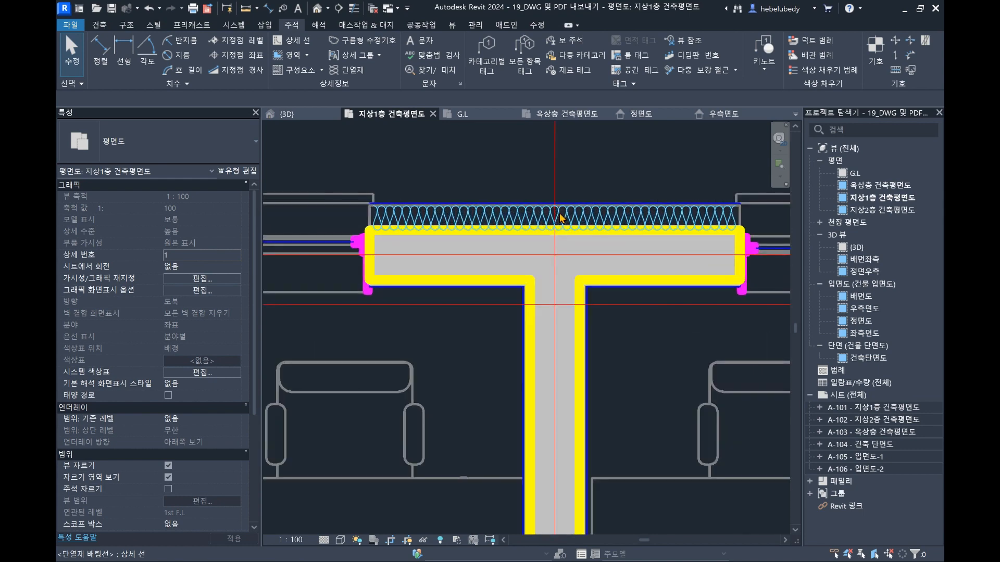
- Move the insulation batting line out of the wall to about 280 mm above its outer face
{"action": "left_click", "coordinate": [575, 215]}
{"action": "left_click_drag", "start_coordinate": [574, 215], "coordinate": [575, 133]}
{"action": "middle_click_drag", "start_coordinate": [639, 172], "coordinate": [614, 249]}
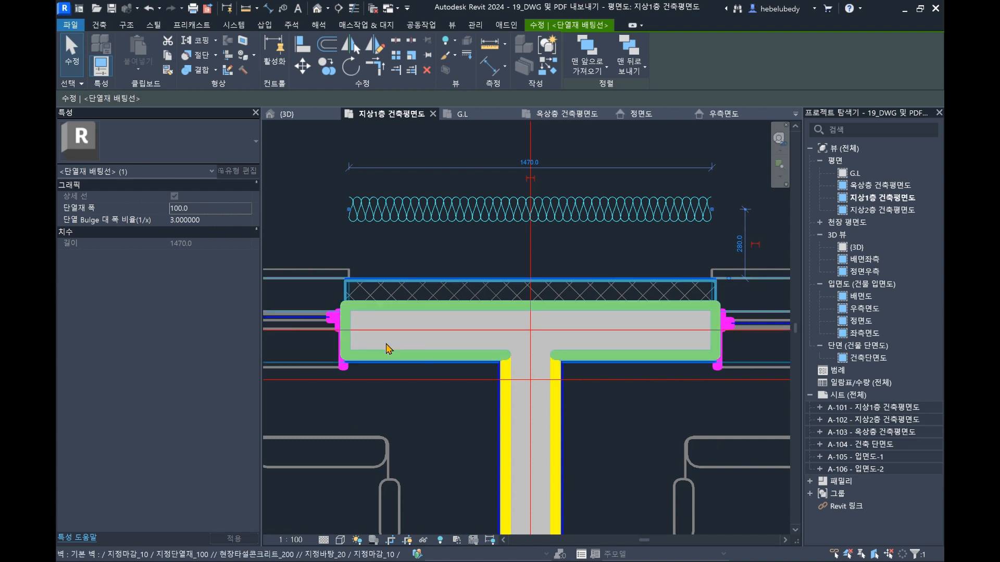
{"action": "left_click", "coordinate": [418, 314]}
{"action": "left_click", "coordinate": [436, 207]}
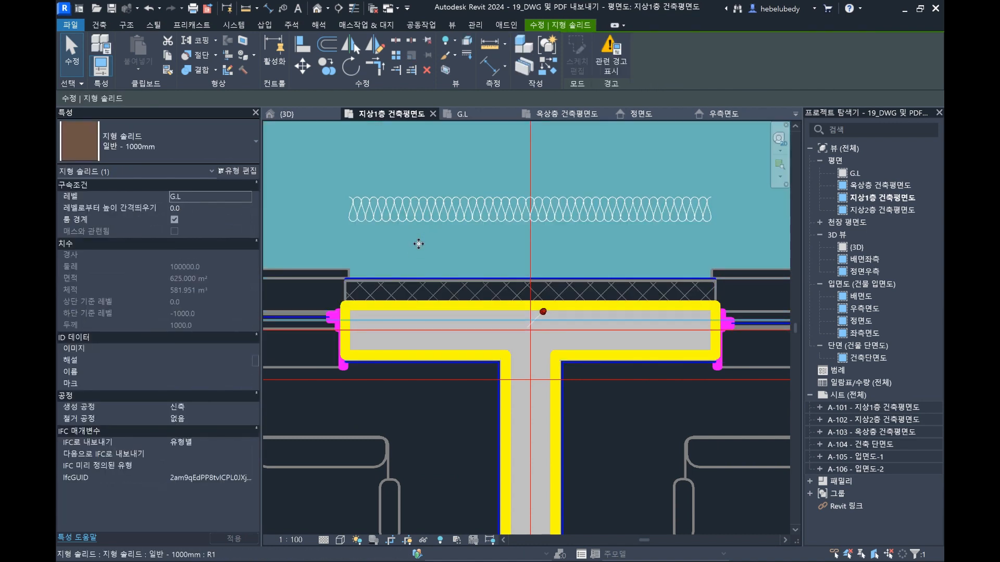
{"action": "key", "text": "Escape"}
- Delete the insulation batting line above the exterior wall
{"action": "left_click", "coordinate": [425, 223]}
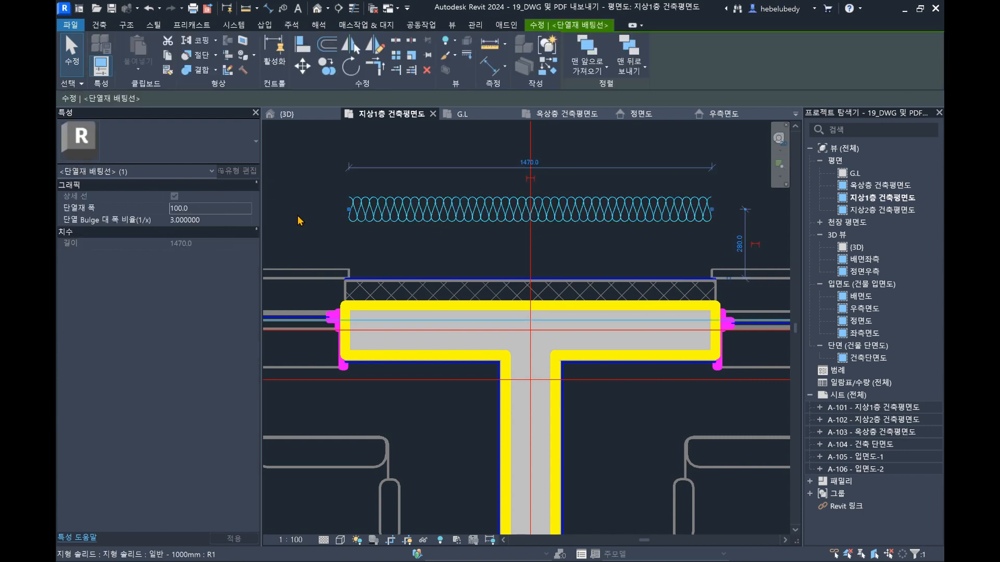
{"action": "scroll", "coordinate": [360, 293], "scroll_direction": "up", "scroll_amount": 3}
{"action": "scroll", "coordinate": [338, 296], "scroll_direction": "down", "scroll_amount": 4}
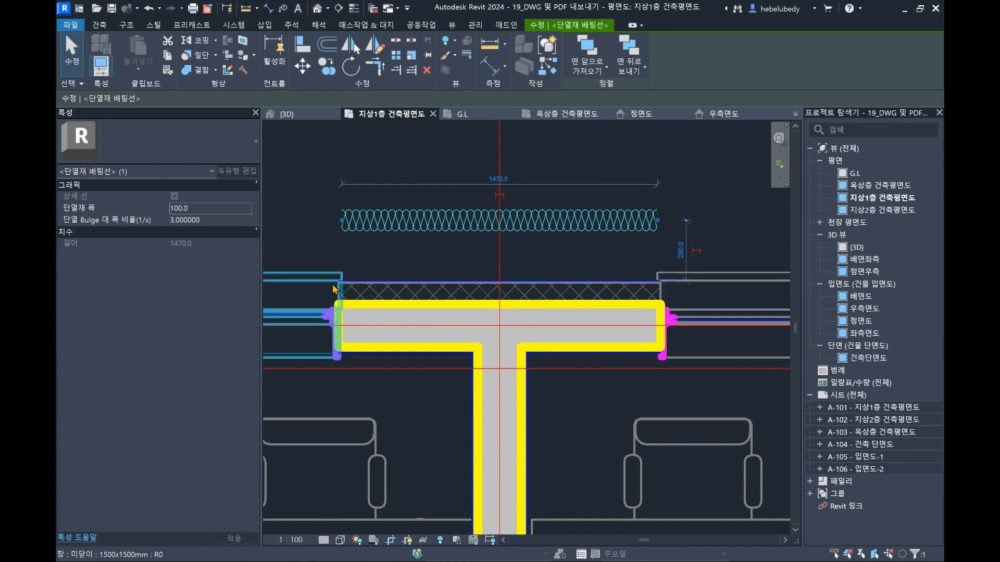
{"action": "key", "text": "Delete"}
{"action": "scroll", "coordinate": [453, 210], "scroll_direction": "down", "scroll_amount": 6}
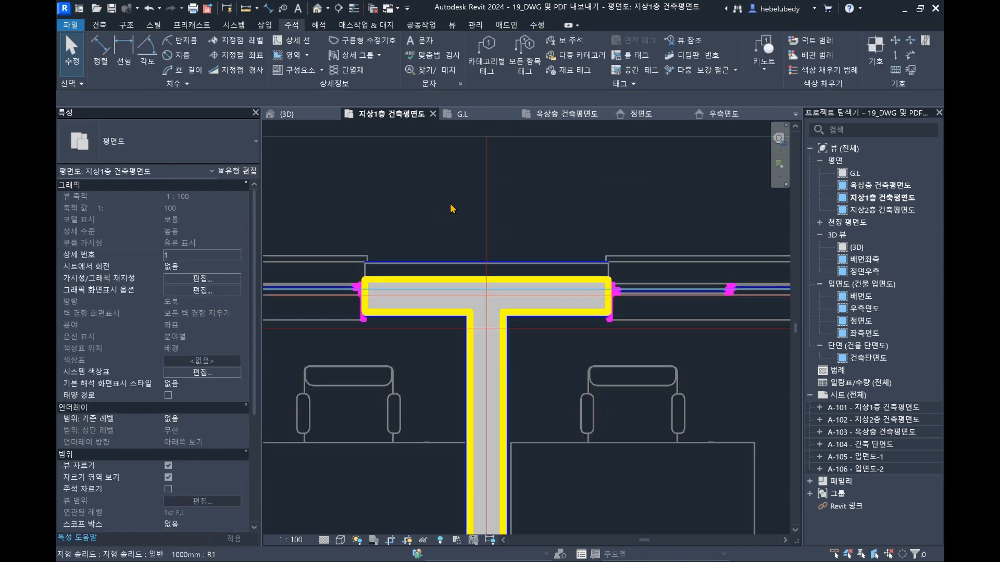
{"action": "middle_click_drag", "start_coordinate": [610, 313], "coordinate": [513, 219]}
{"action": "scroll", "coordinate": [547, 237], "scroll_direction": "down", "scroll_amount": 3}
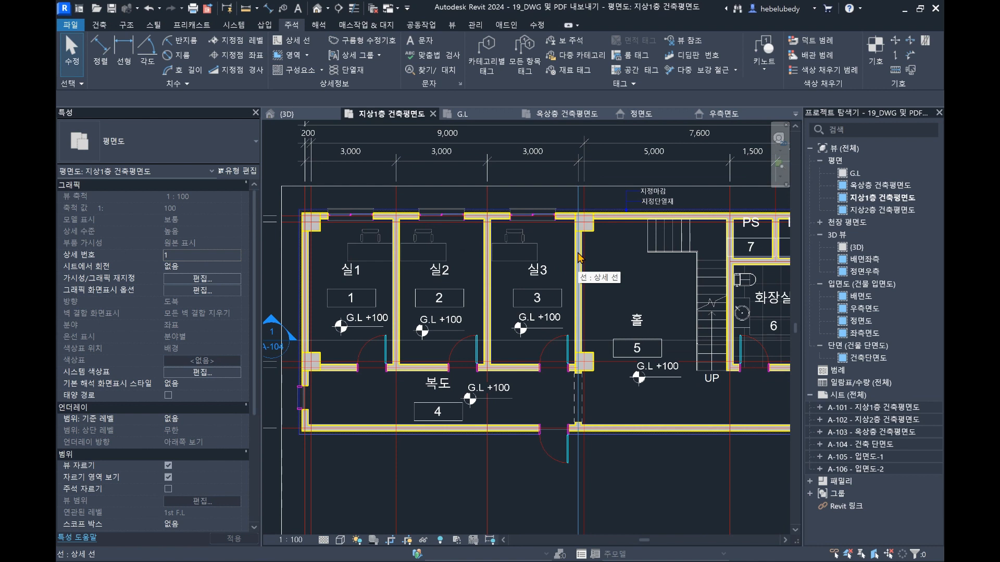
- Examine the room walls, section marker and grid layout across the 지상1층 건축평면도 view
{"action": "left_click", "coordinate": [477, 26]}
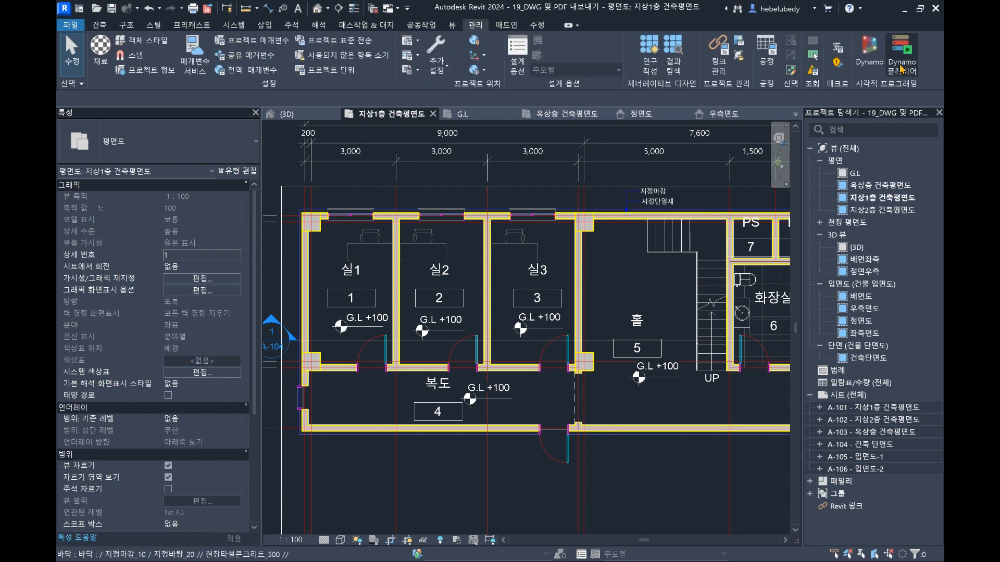
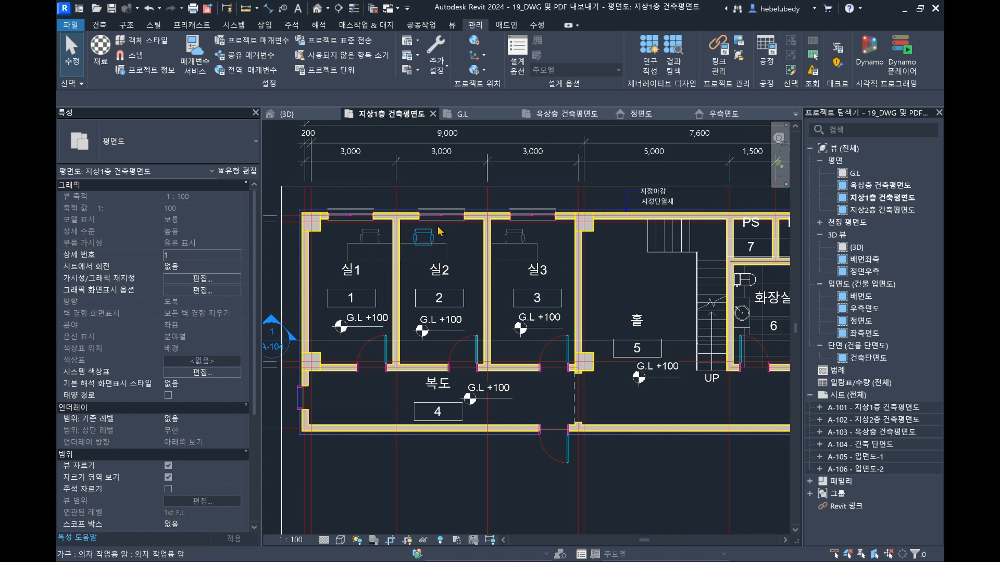
{"action": "middle_click_drag", "start_coordinate": [489, 218], "coordinate": [497, 226]}
{"action": "scroll", "coordinate": [520, 239], "scroll_direction": "down", "scroll_amount": 1}
{"action": "scroll", "coordinate": [596, 334], "scroll_direction": "down", "scroll_amount": 2}
{"action": "middle_click_drag", "start_coordinate": [593, 338], "coordinate": [554, 323]}
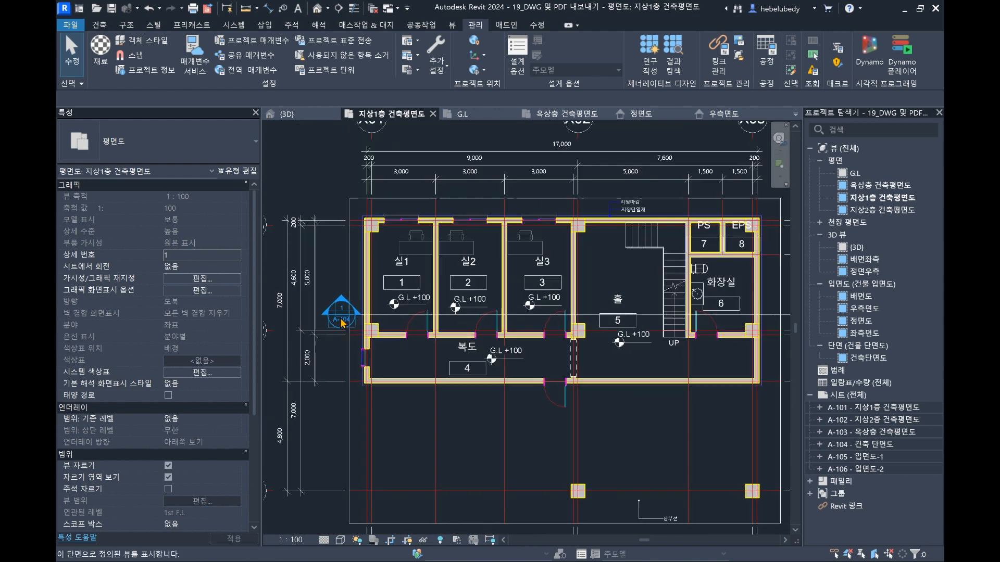
{"action": "scroll", "coordinate": [339, 315], "scroll_direction": "up", "scroll_amount": 3}
{"action": "scroll", "coordinate": [349, 309], "scroll_direction": "down", "scroll_amount": 3}
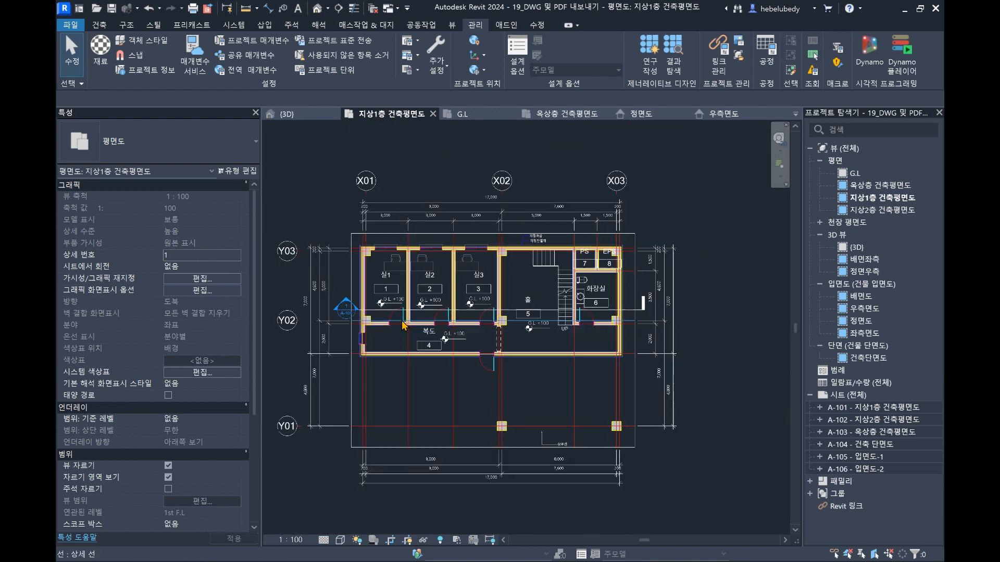
{"action": "scroll", "coordinate": [546, 454], "scroll_direction": "up", "scroll_amount": 3}
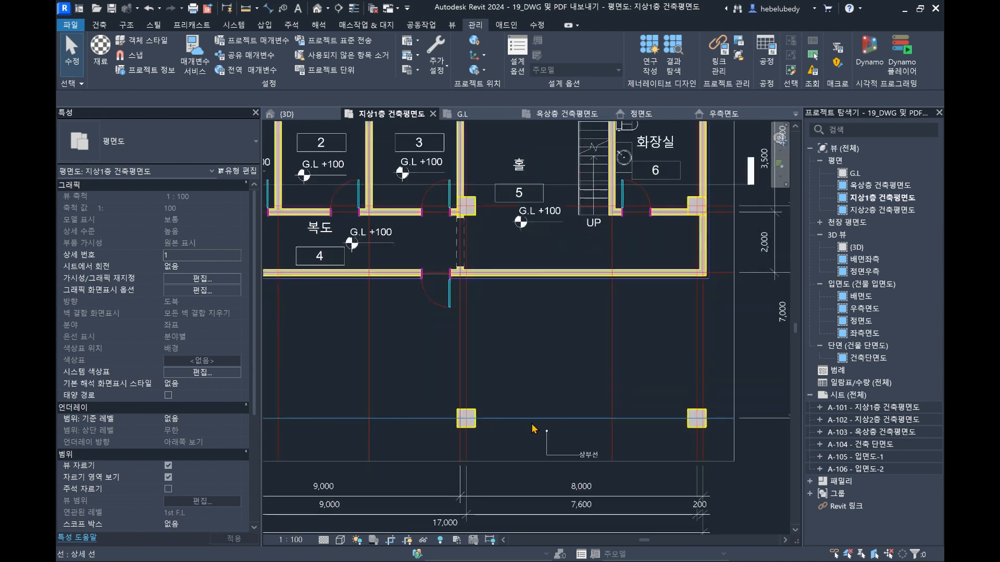
- Inspect the 2nd F.L wall spanning the X02 and X03 columns in plan and in the 정면도 elevation
{"action": "left_click", "coordinate": [542, 441]}
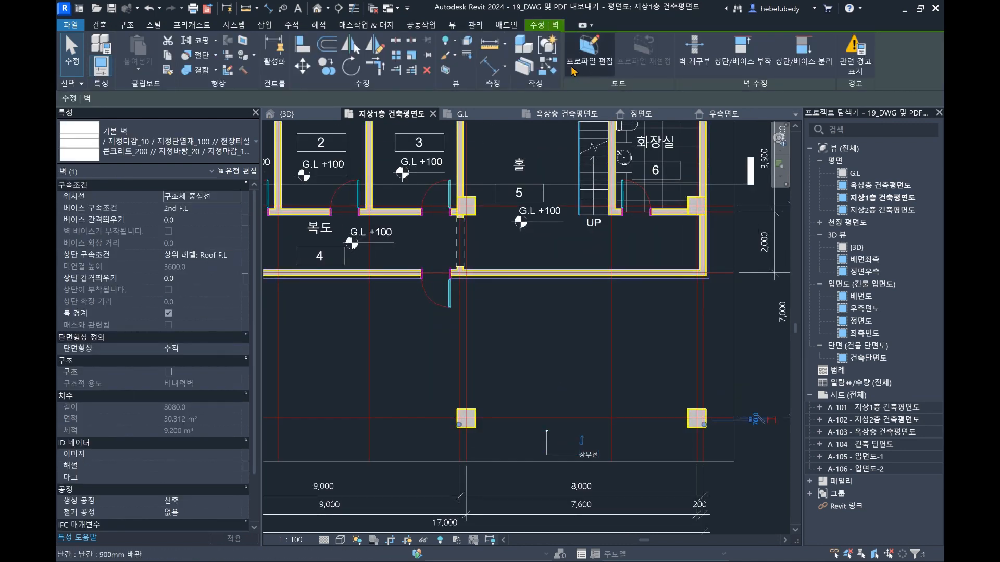
{"action": "left_click", "coordinate": [643, 334]}
{"action": "scroll", "coordinate": [656, 428], "scroll_direction": "down", "scroll_amount": 1}
{"action": "middle_click_drag", "start_coordinate": [637, 418], "coordinate": [454, 402]}
{"action": "left_click", "coordinate": [627, 458]}
{"action": "double_click", "coordinate": [860, 321]}
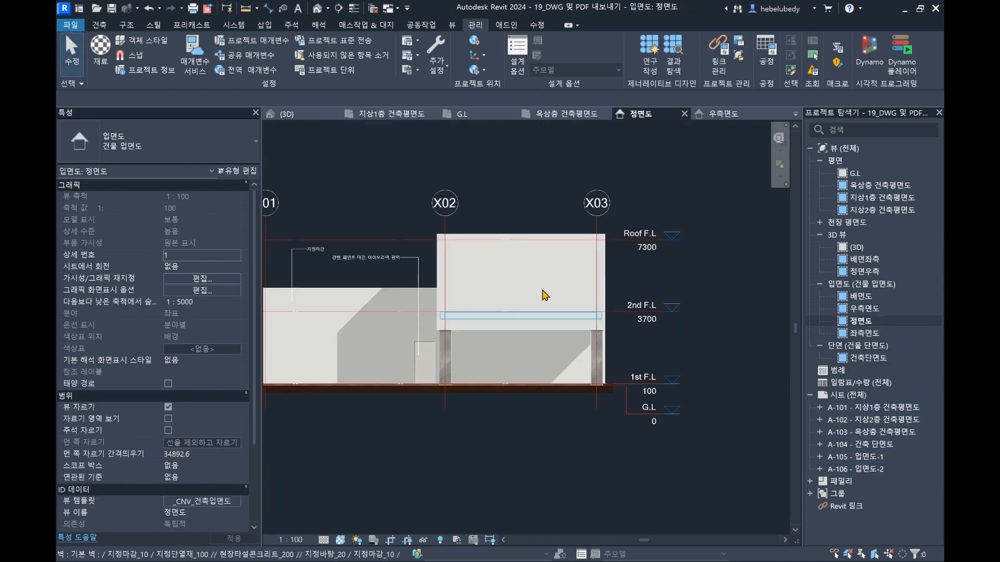
- Return to the 지상1층 건축평면도 view and examine its walls, windows, corridor and outer columns
{"action": "double_click", "coordinate": [881, 200]}
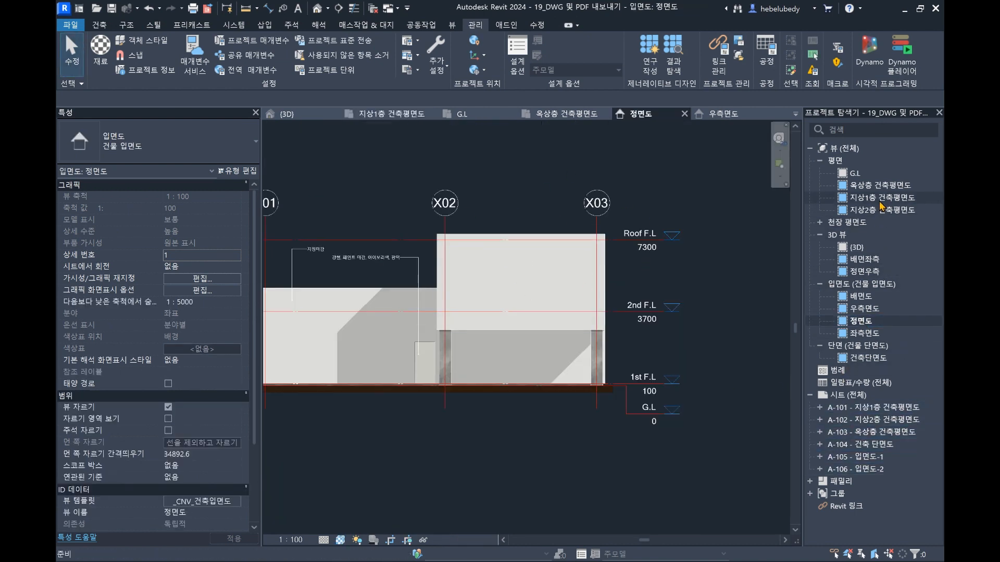
{"action": "middle_click_drag", "start_coordinate": [498, 246], "coordinate": [692, 339]}
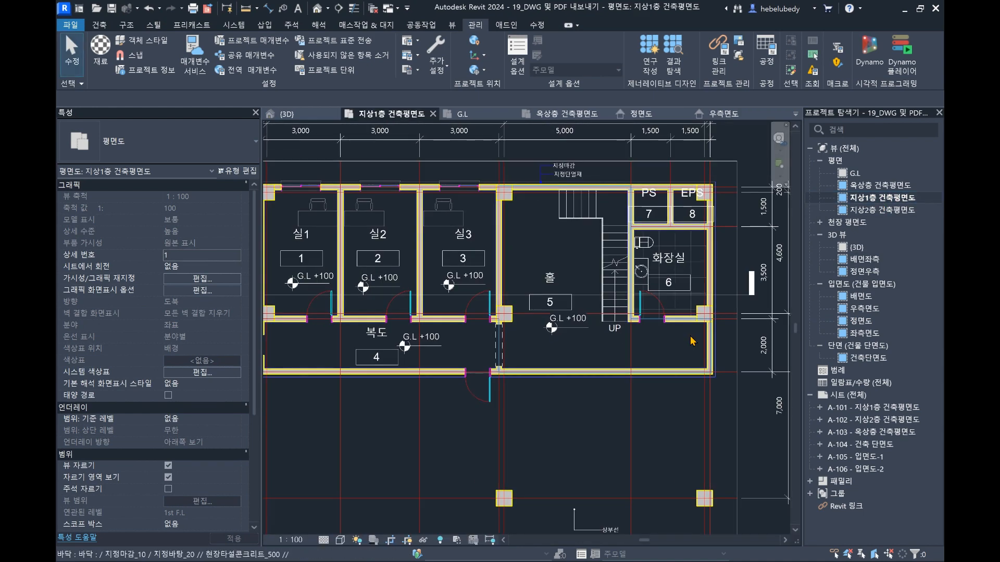
{"action": "middle_click_drag", "start_coordinate": [516, 254], "coordinate": [609, 265]}
{"action": "scroll", "coordinate": [418, 193], "scroll_direction": "up", "scroll_amount": 5}
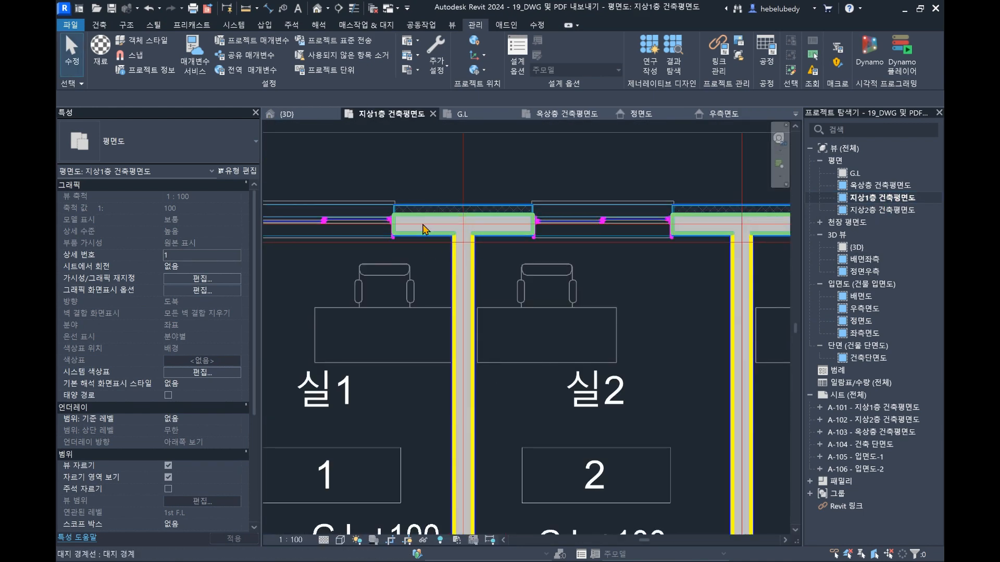
{"action": "scroll", "coordinate": [424, 225], "scroll_direction": "down", "scroll_amount": 5}
{"action": "scroll", "coordinate": [412, 384], "scroll_direction": "up", "scroll_amount": 1}
{"action": "middle_click_drag", "start_coordinate": [411, 384], "coordinate": [340, 324]}
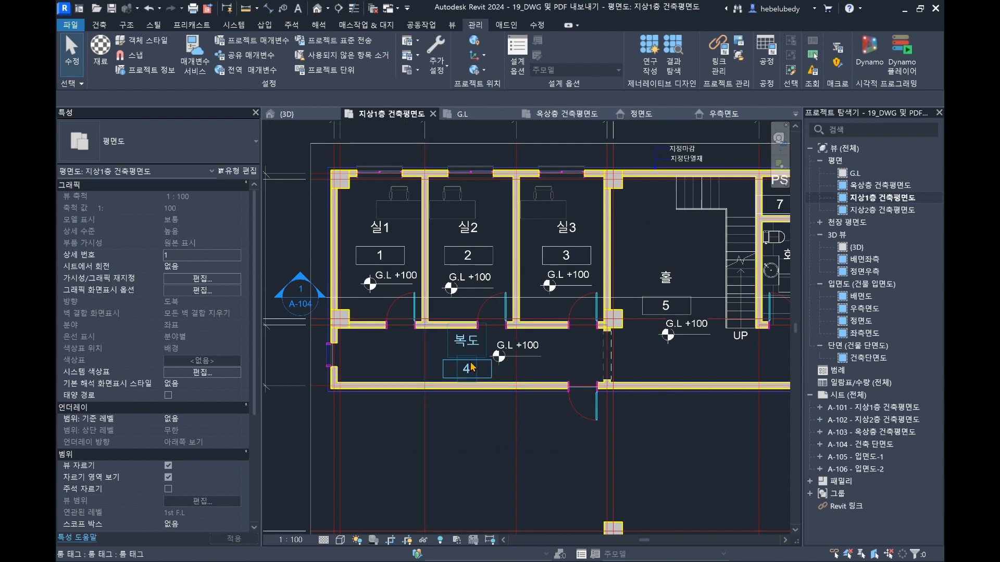
{"action": "middle_click_drag", "start_coordinate": [701, 348], "coordinate": [508, 335]}
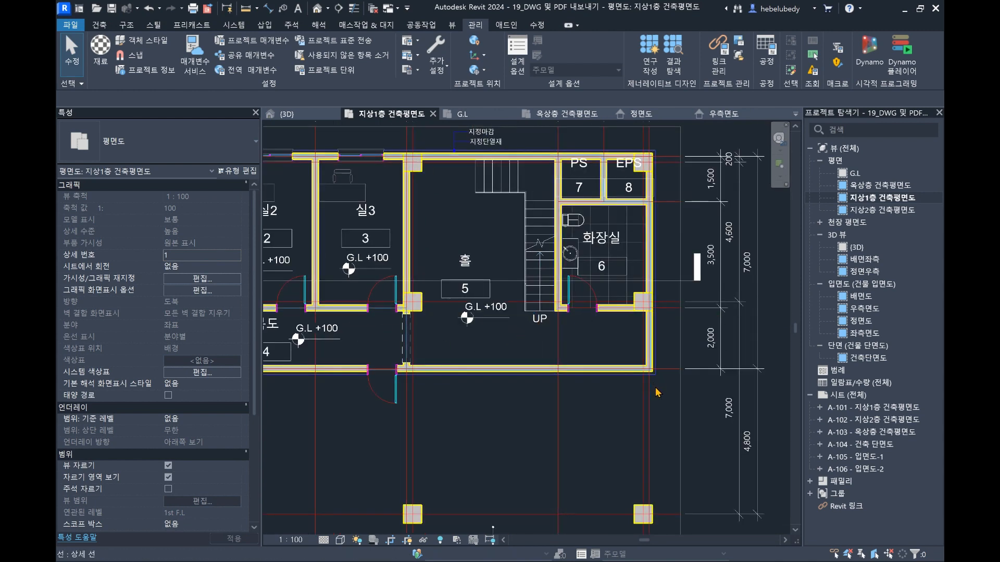
{"action": "scroll", "coordinate": [547, 395], "scroll_direction": "down", "scroll_amount": 5}
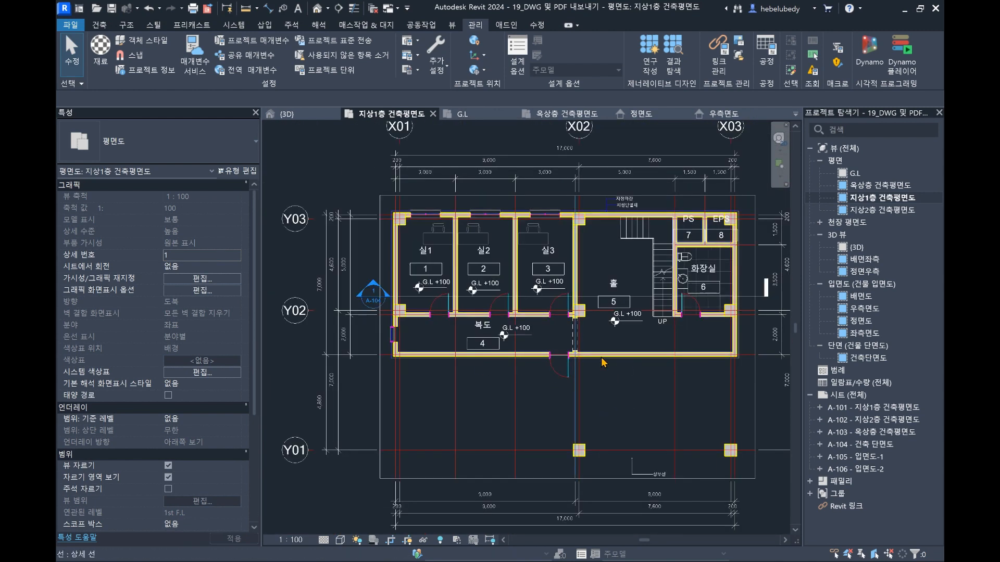
{"action": "scroll", "coordinate": [508, 308], "scroll_direction": "up", "scroll_amount": 6}
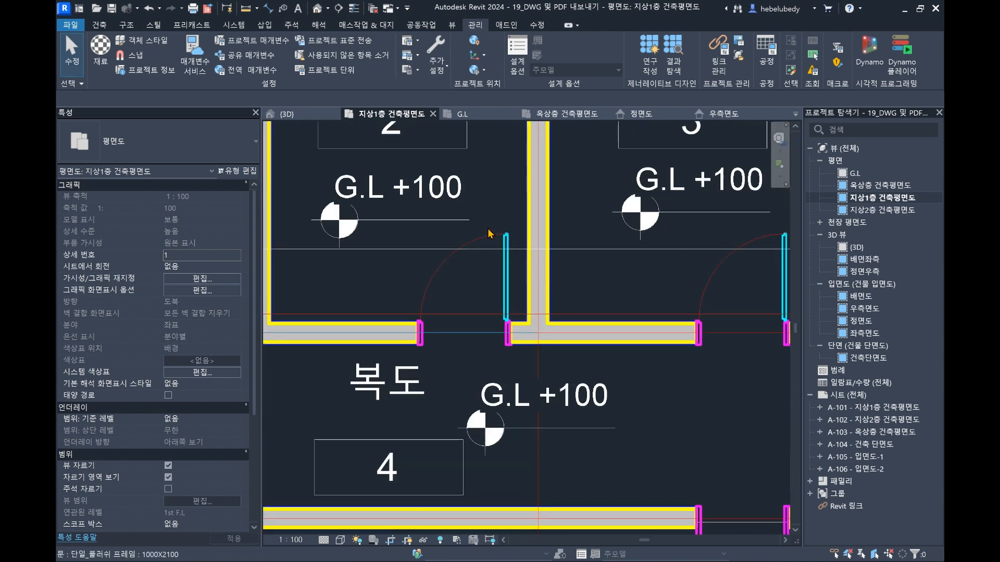
- Try the 알루미늄 외여닫이문 0750 x 2100mm type on 실2's door, and undo the change
{"action": "left_click", "coordinate": [505, 231]}
{"action": "scroll", "coordinate": [406, 323], "scroll_direction": "up", "scroll_amount": 4}
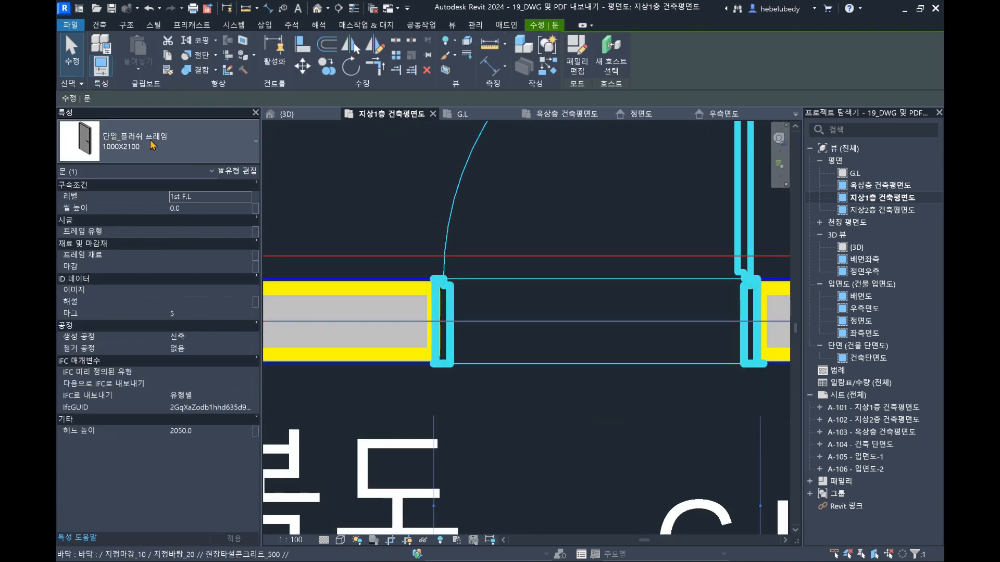
{"action": "left_click", "coordinate": [152, 155]}
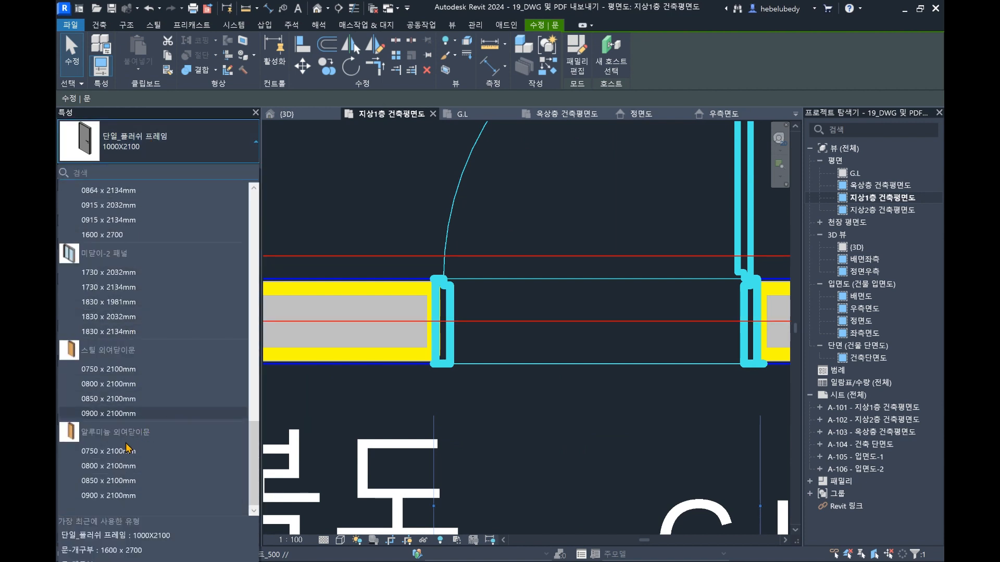
{"action": "left_click", "coordinate": [130, 452]}
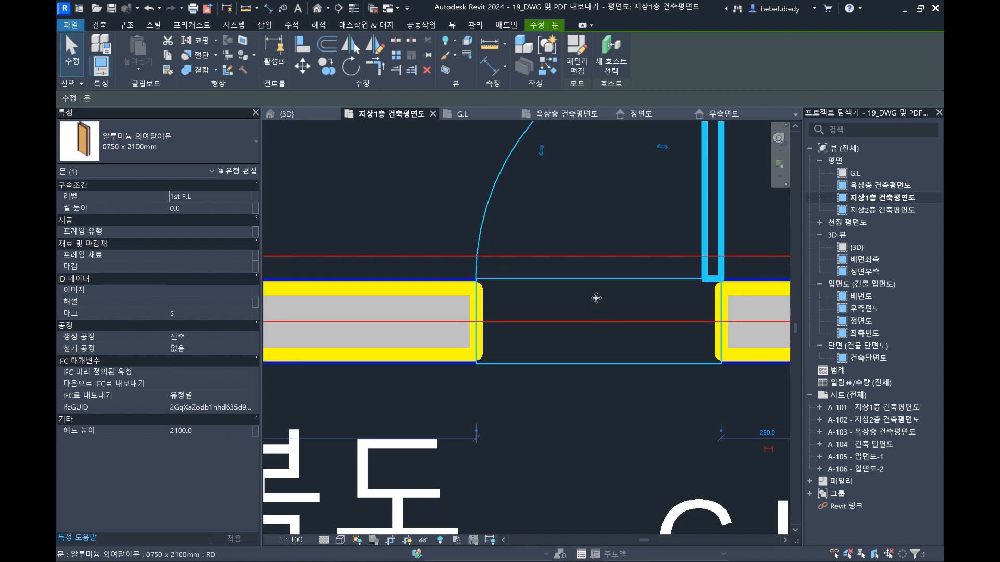
{"action": "key", "text": "ctrl+z"}
{"action": "scroll", "coordinate": [730, 294], "scroll_direction": "down", "scroll_amount": 2}
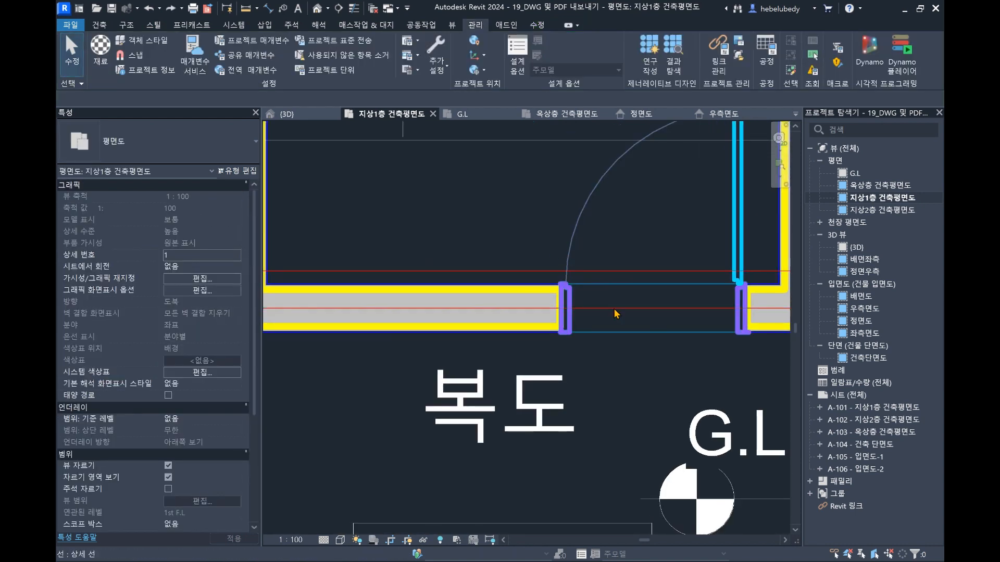
- Examine the plan from the corridor doors through 실2 and 실3 to the hall staircase
{"action": "scroll", "coordinate": [633, 325], "scroll_direction": "down", "scroll_amount": 2}
{"action": "middle_click_drag", "start_coordinate": [649, 338], "coordinate": [618, 337]}
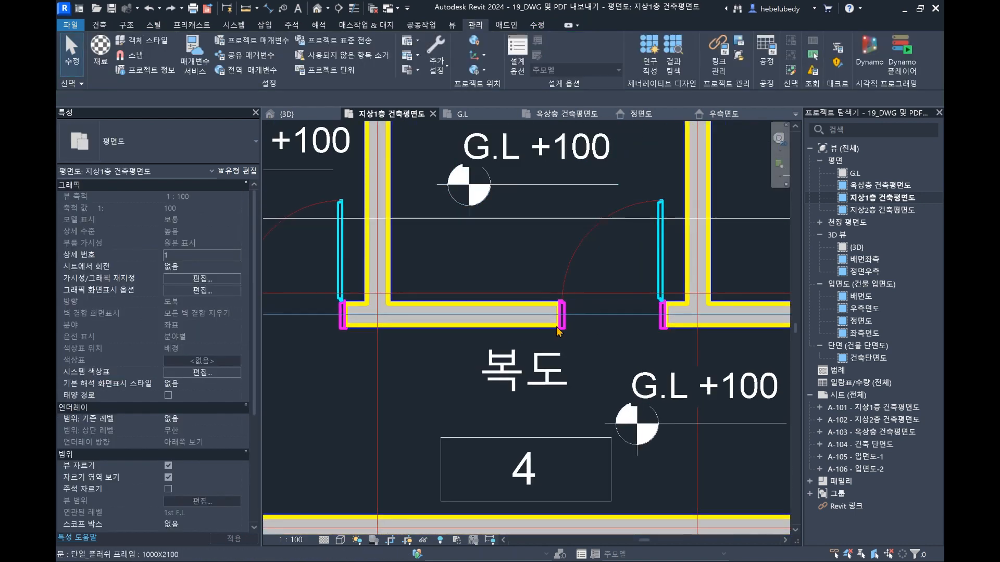
{"action": "scroll", "coordinate": [575, 305], "scroll_direction": "down", "scroll_amount": 2}
{"action": "middle_click_drag", "start_coordinate": [575, 305], "coordinate": [572, 380]}
{"action": "scroll", "coordinate": [573, 380], "scroll_direction": "up", "scroll_amount": 2}
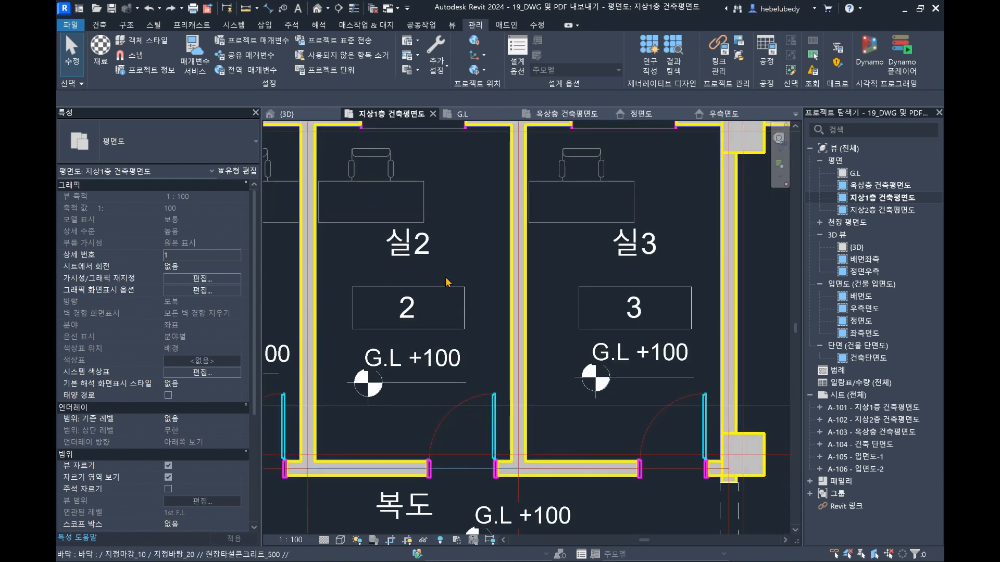
{"action": "middle_click_drag", "start_coordinate": [584, 282], "coordinate": [522, 320]}
{"action": "middle_click_drag", "start_coordinate": [638, 239], "coordinate": [512, 239]}
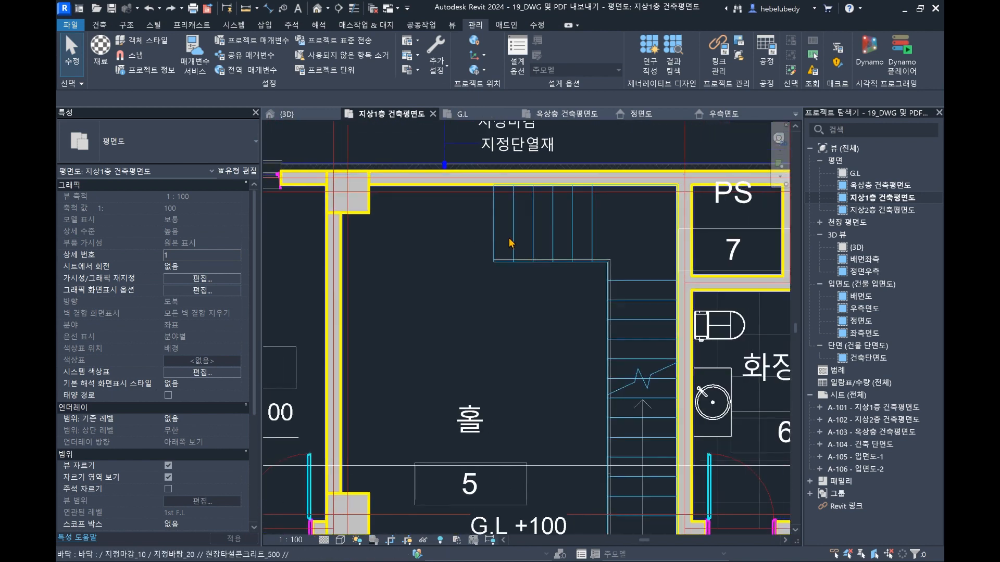
{"action": "middle_click_drag", "start_coordinate": [615, 262], "coordinate": [585, 246]}
- Isolate the hall staircase in the {3D} view with a selection box around it
{"action": "left_click", "coordinate": [598, 279]}
{"action": "scroll", "coordinate": [636, 261], "scroll_direction": "down", "scroll_amount": 2}
{"action": "middle_click_drag", "start_coordinate": [622, 278], "coordinate": [514, 267]}
{"action": "scroll", "coordinate": [551, 208], "scroll_direction": "up", "scroll_amount": 2}
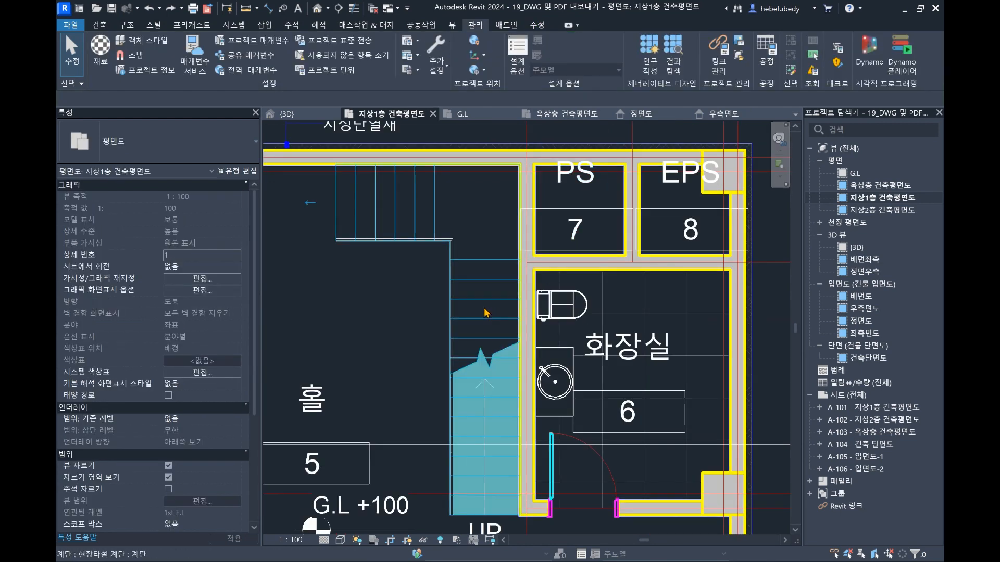
{"action": "scroll", "coordinate": [605, 286], "scroll_direction": "down", "scroll_amount": 1}
{"action": "middle_click_drag", "start_coordinate": [497, 306], "coordinate": [490, 306]}
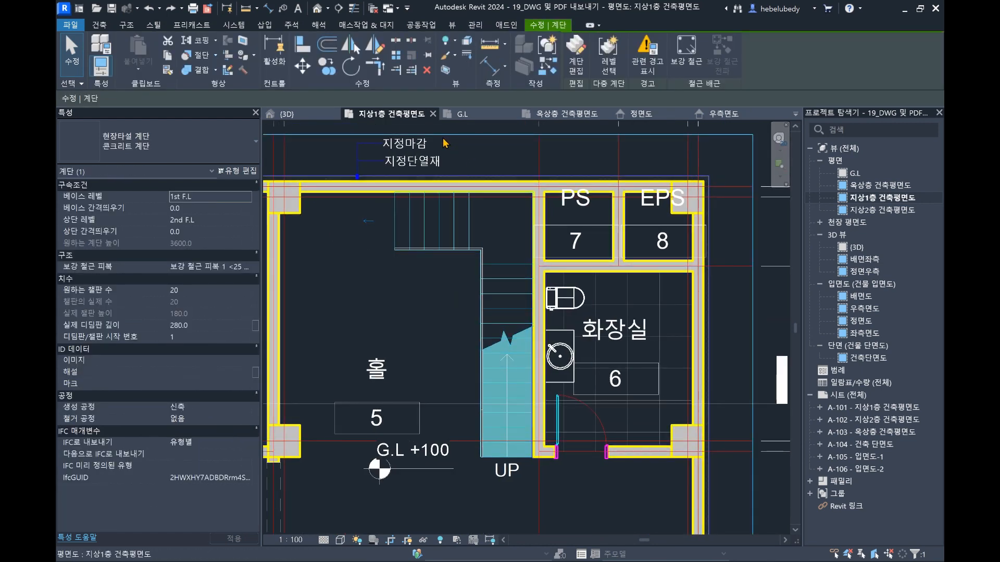
{"action": "left_click", "coordinate": [445, 70]}
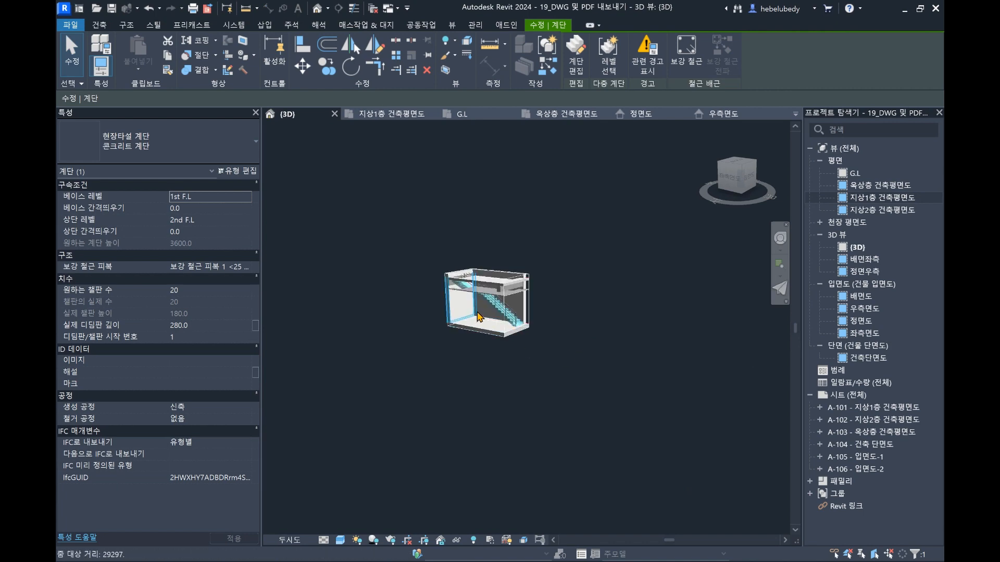
{"action": "scroll", "coordinate": [594, 359], "scroll_direction": "up", "scroll_amount": 5}
{"action": "scroll", "coordinate": [595, 369], "scroll_direction": "up", "scroll_amount": 4}
{"action": "key", "text": "Escape"}
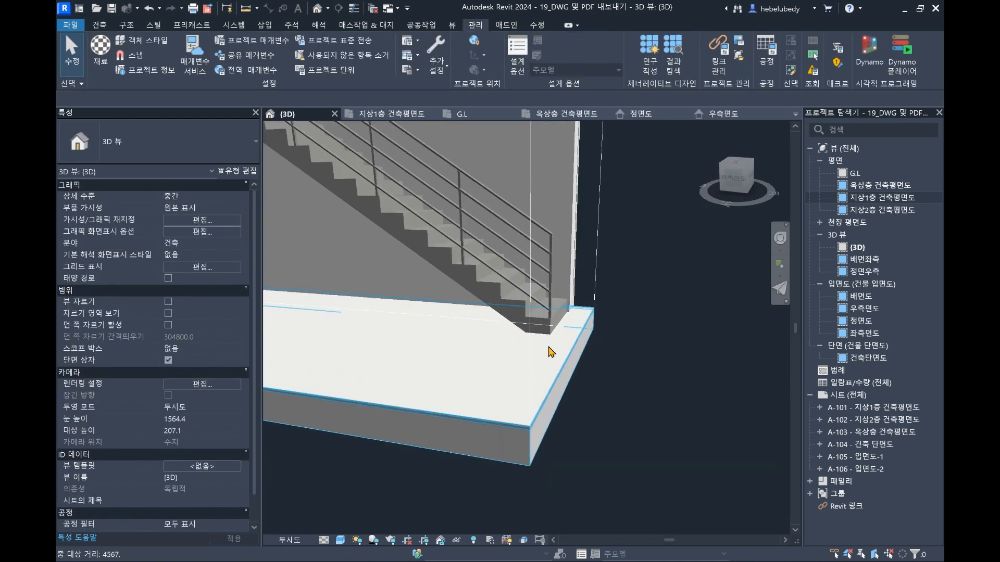
- Inspect the 1st F.L floor slab beneath the staircase from several angles in the 3D view
{"action": "left_click", "coordinate": [582, 358]}
{"action": "scroll", "coordinate": [582, 358], "scroll_direction": "down", "scroll_amount": 3}
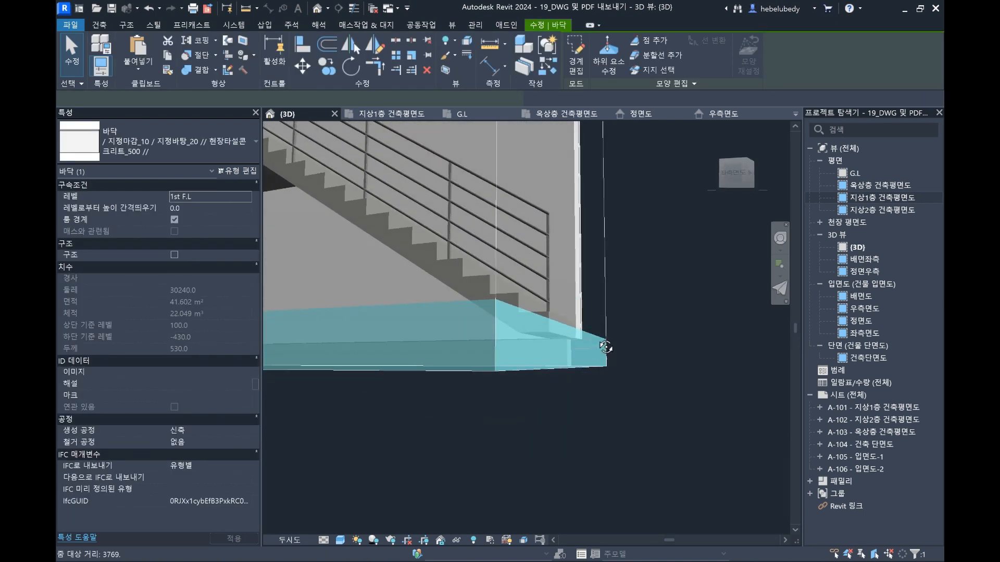
{"action": "scroll", "coordinate": [524, 355], "scroll_direction": "down", "scroll_amount": 2}
{"action": "middle_click_drag", "start_coordinate": [525, 355], "coordinate": [607, 389]}
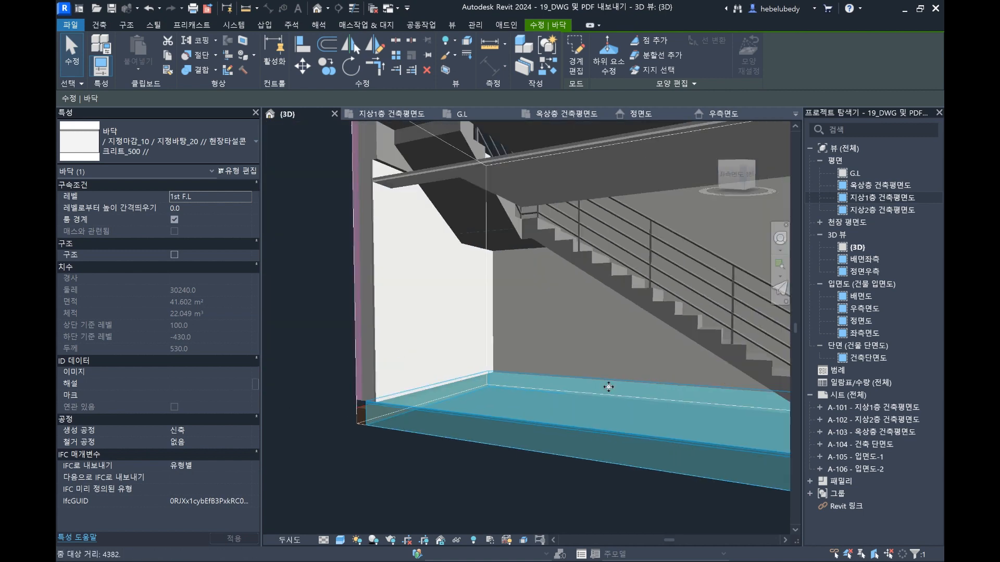
{"action": "middle_click_drag", "start_coordinate": [495, 302], "coordinate": [445, 339], "text": "shift"}
{"action": "middle_click_drag", "start_coordinate": [445, 338], "coordinate": [707, 319]}
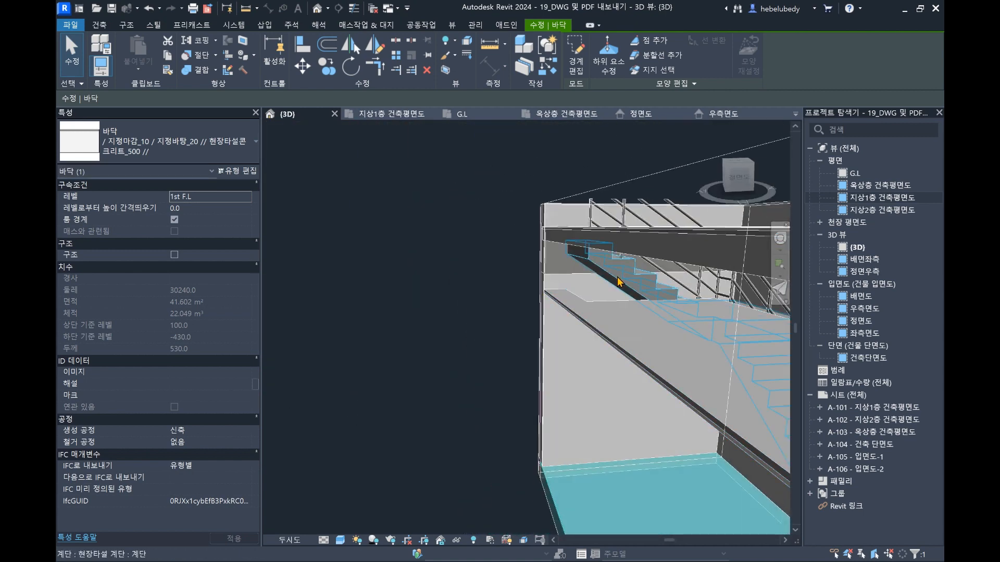
- Inspect the concrete staircase's upper flight and the floor above it in the 3D view
{"action": "scroll", "coordinate": [620, 282], "scroll_direction": "up", "scroll_amount": 1}
{"action": "left_click", "coordinate": [621, 281]}
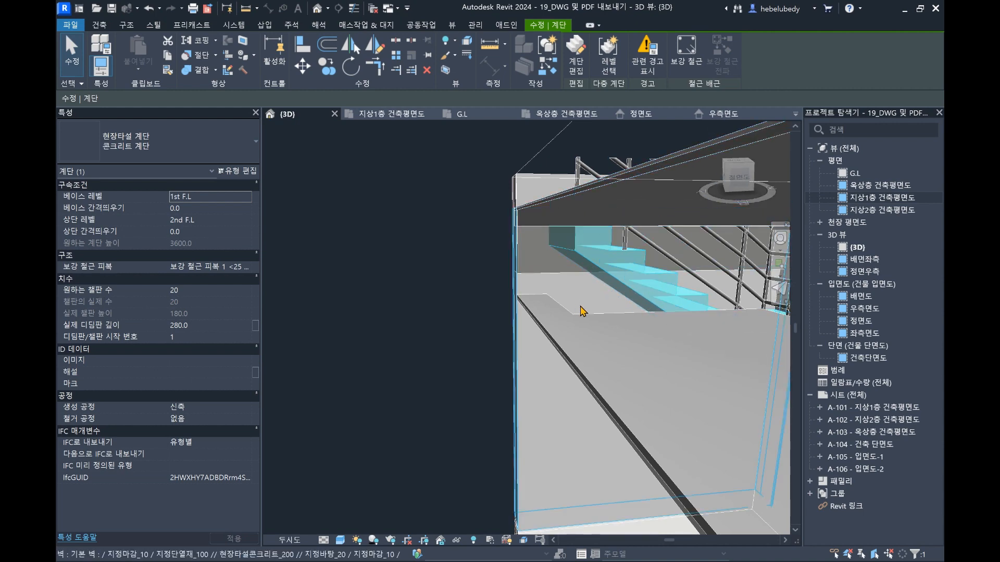
{"action": "key", "text": "Escape"}
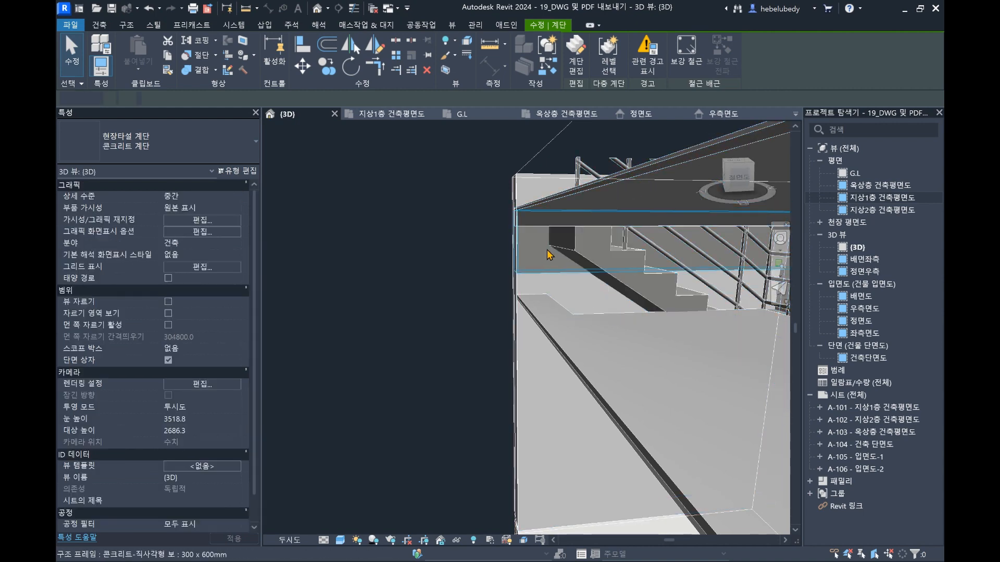
{"action": "scroll", "coordinate": [549, 251], "scroll_direction": "down", "scroll_amount": 3}
{"action": "middle_click_drag", "start_coordinate": [549, 251], "coordinate": [501, 289], "text": "shift"}
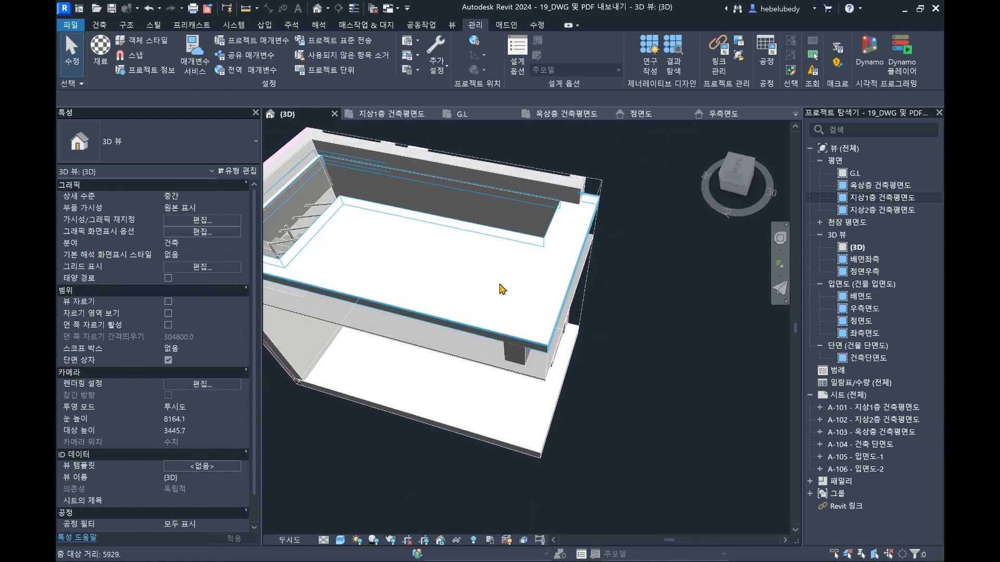
- Turn off the {3D} view's section box and view the whole building's exterior
{"action": "left_click", "coordinate": [320, 10]}
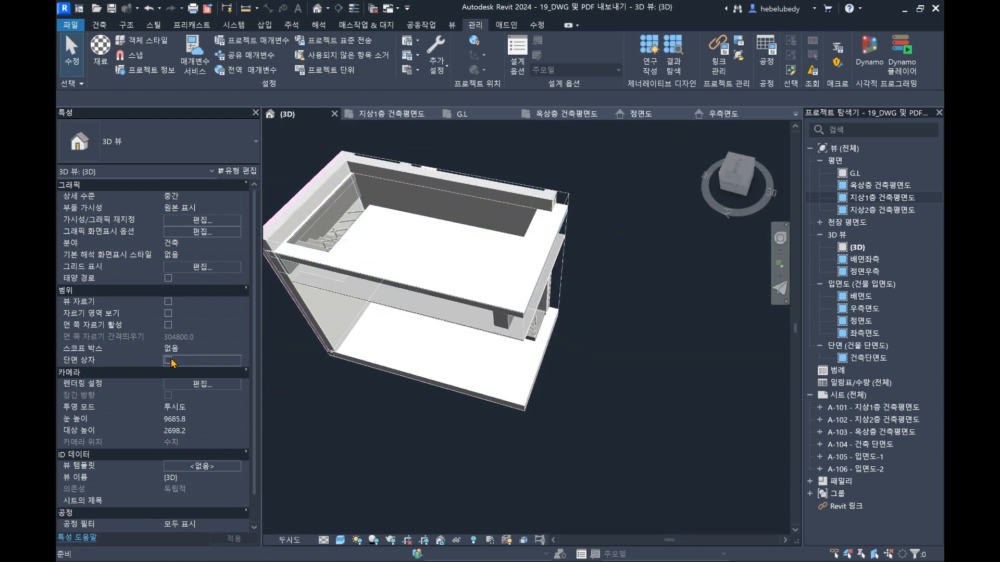
{"action": "scroll", "coordinate": [568, 281], "scroll_direction": "down", "scroll_amount": 5}
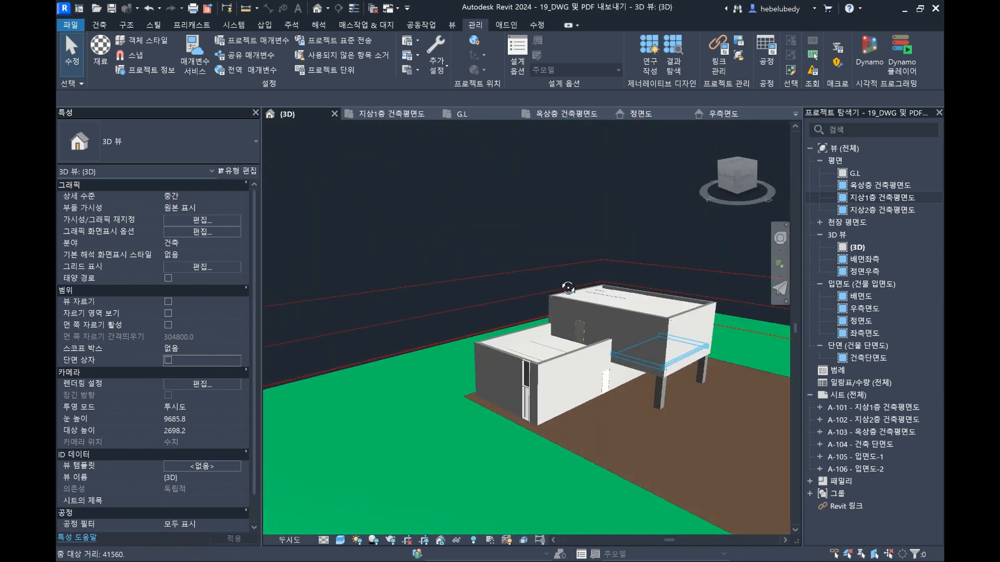
{"action": "middle_click_drag", "start_coordinate": [568, 288], "coordinate": [497, 307], "text": "shift"}
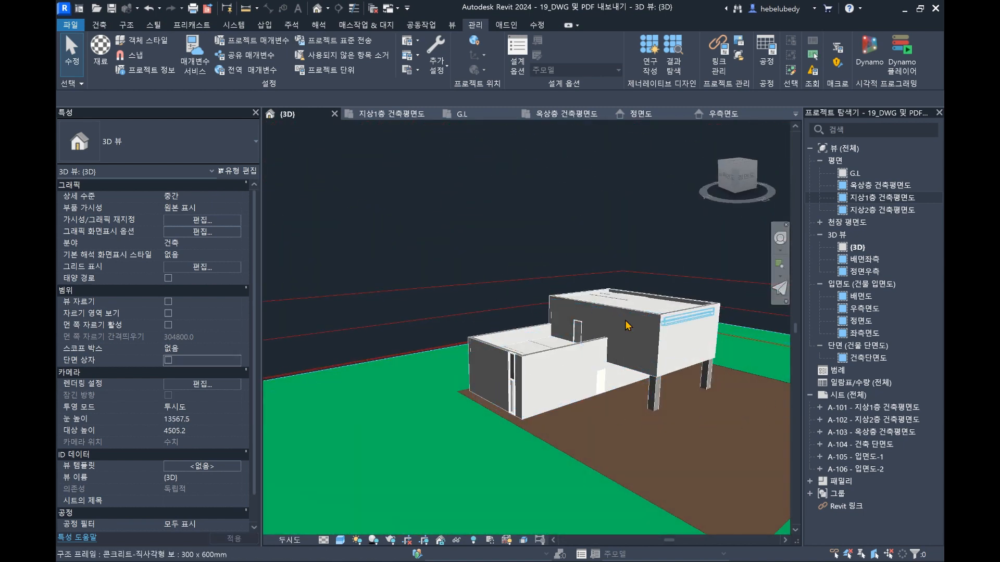
{"action": "scroll", "coordinate": [700, 315], "scroll_direction": "up", "scroll_amount": 3}
{"action": "scroll", "coordinate": [699, 315], "scroll_direction": "down", "scroll_amount": 2}
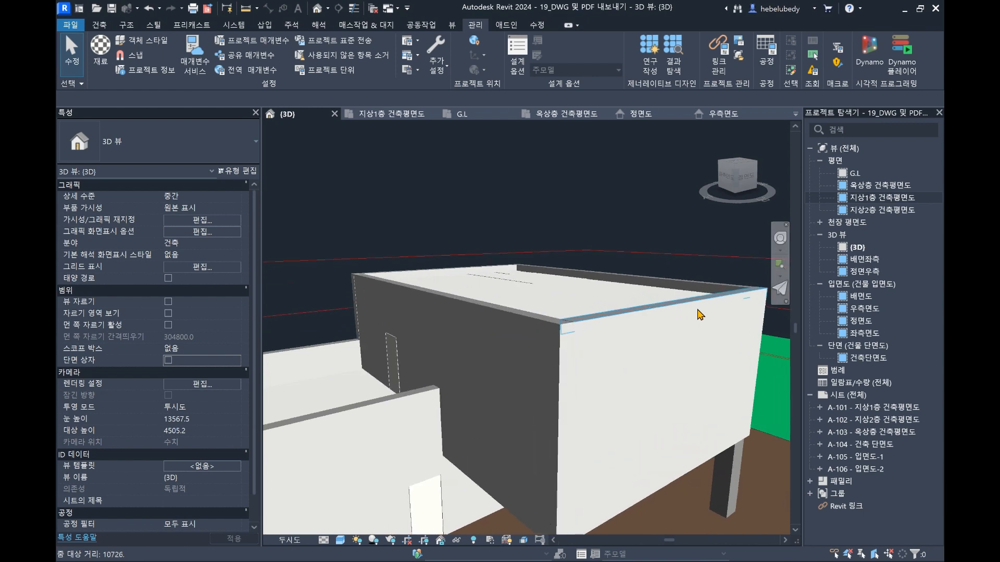
- Inspect the upper roof's parapet wall and the building's exterior from another angle in the 3D view
{"action": "left_click", "coordinate": [680, 295]}
{"action": "scroll", "coordinate": [446, 349], "scroll_direction": "down", "scroll_amount": 2}
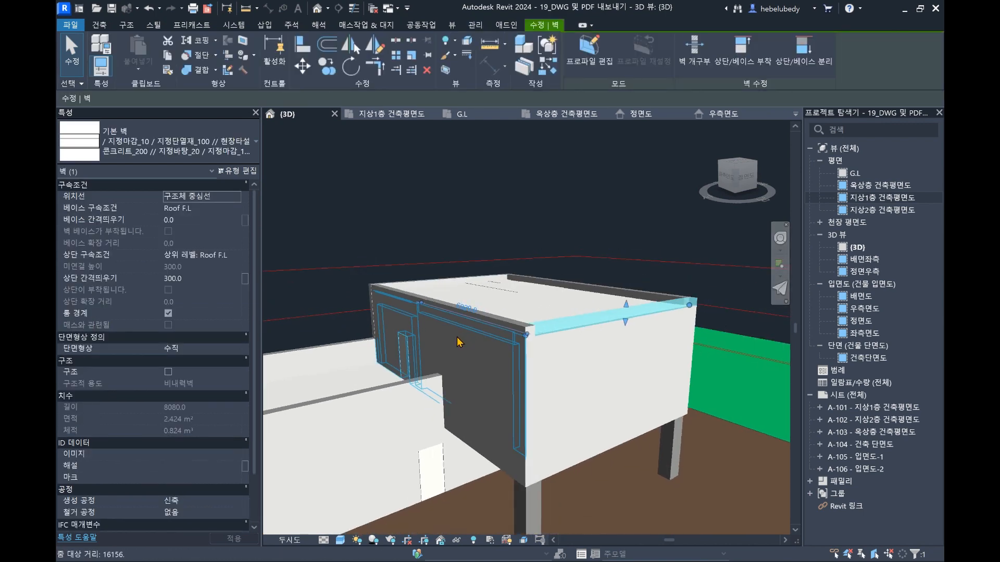
{"action": "middle_click_drag", "start_coordinate": [457, 339], "coordinate": [520, 379], "text": "shift"}
{"action": "left_click", "coordinate": [533, 356]}
{"action": "key", "text": "Delete"}
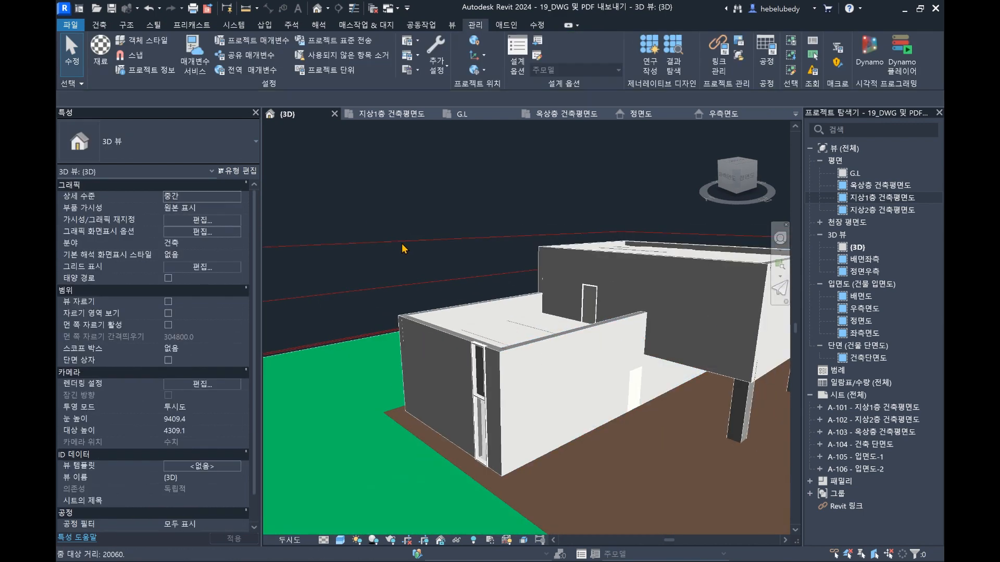
{"action": "scroll", "coordinate": [450, 133], "scroll_direction": "down", "scroll_amount": 2}
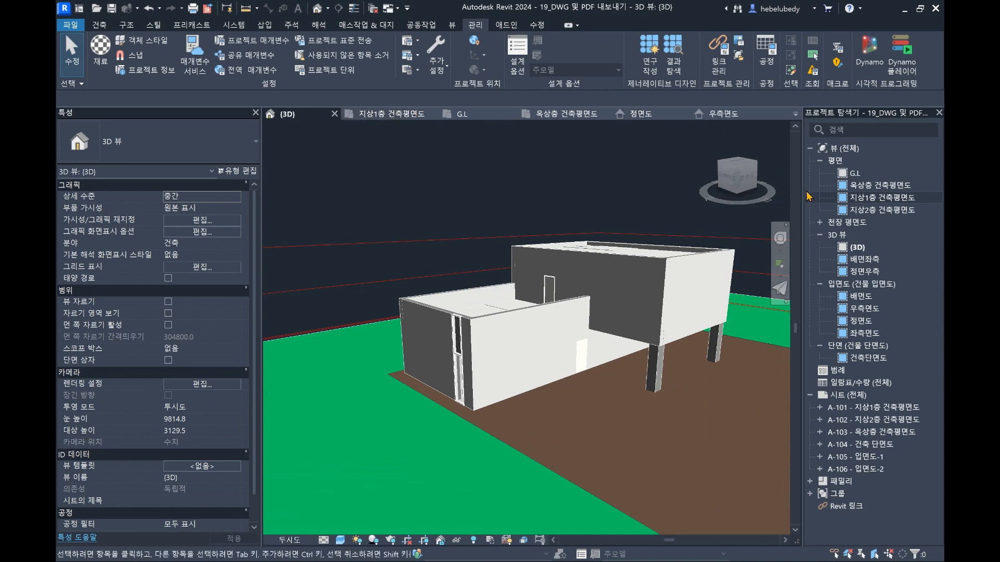
- Open the 건축단면도 section view and examine the wall, beam and ceiling junction at the upper 화장실
{"action": "double_click", "coordinate": [867, 358]}
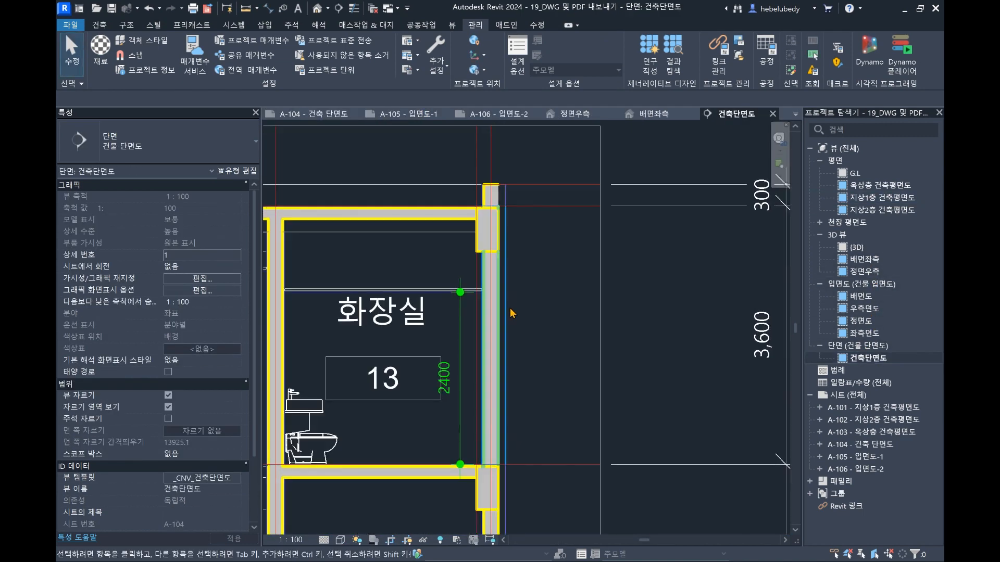
{"action": "scroll", "coordinate": [510, 313], "scroll_direction": "up", "scroll_amount": 6}
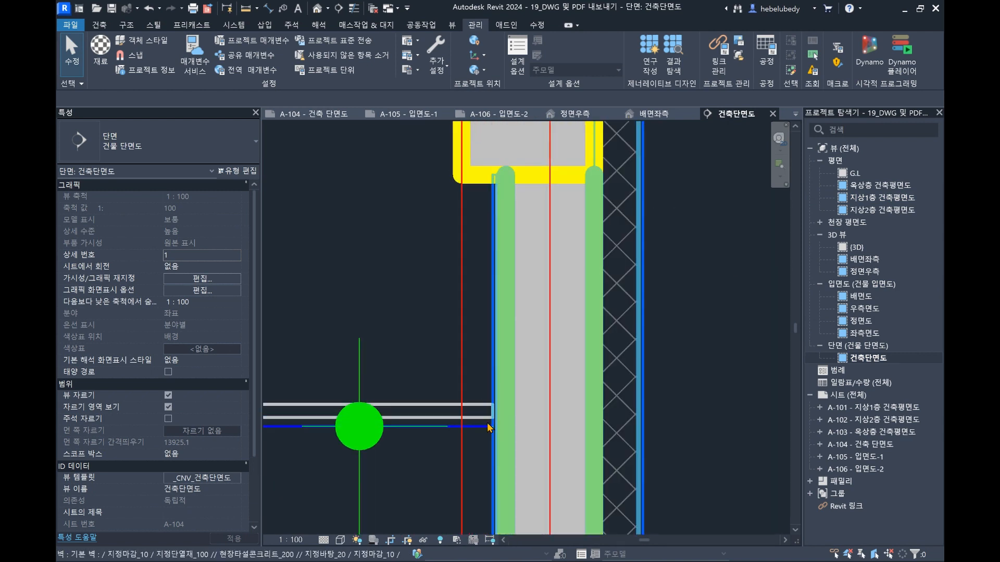
{"action": "scroll", "coordinate": [511, 195], "scroll_direction": "down", "scroll_amount": 5}
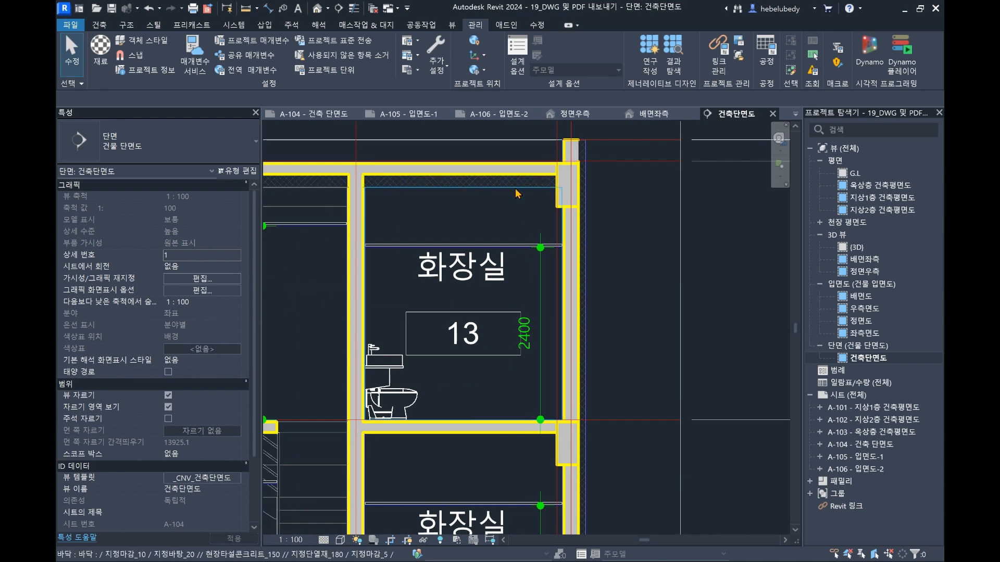
{"action": "middle_click_drag", "start_coordinate": [499, 245], "coordinate": [709, 248]}
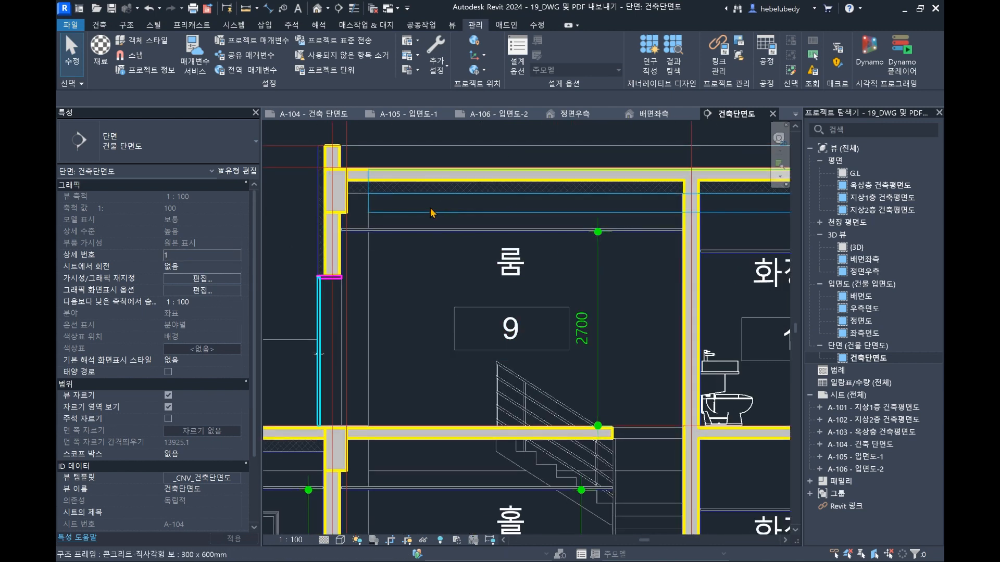
- Examine the exterior wall's layers and its junction with the ceiling above the door of 룸 9 in the section
{"action": "scroll", "coordinate": [333, 260], "scroll_direction": "up", "scroll_amount": 5}
{"action": "left_click", "coordinate": [394, 230]}
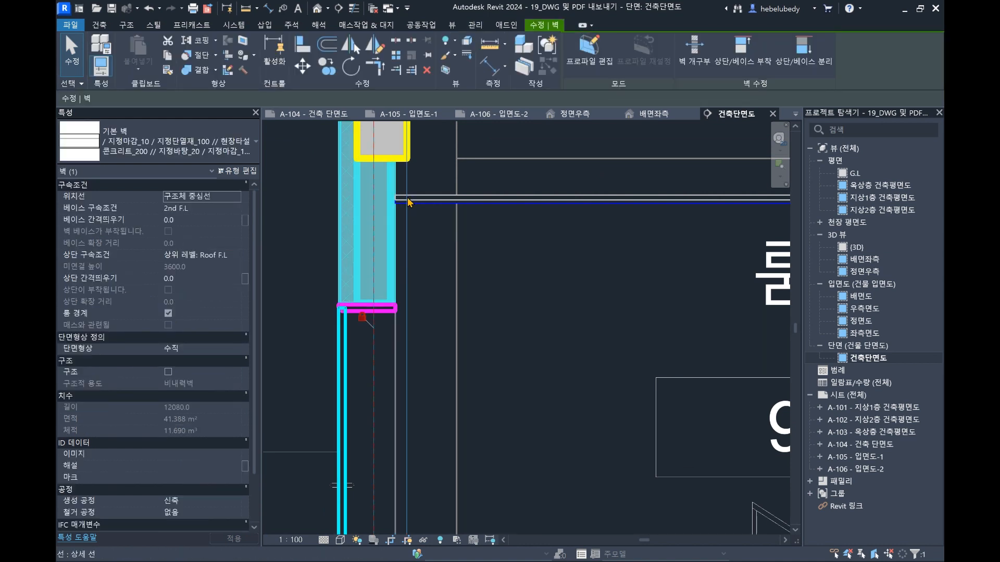
{"action": "key", "text": "Escape"}
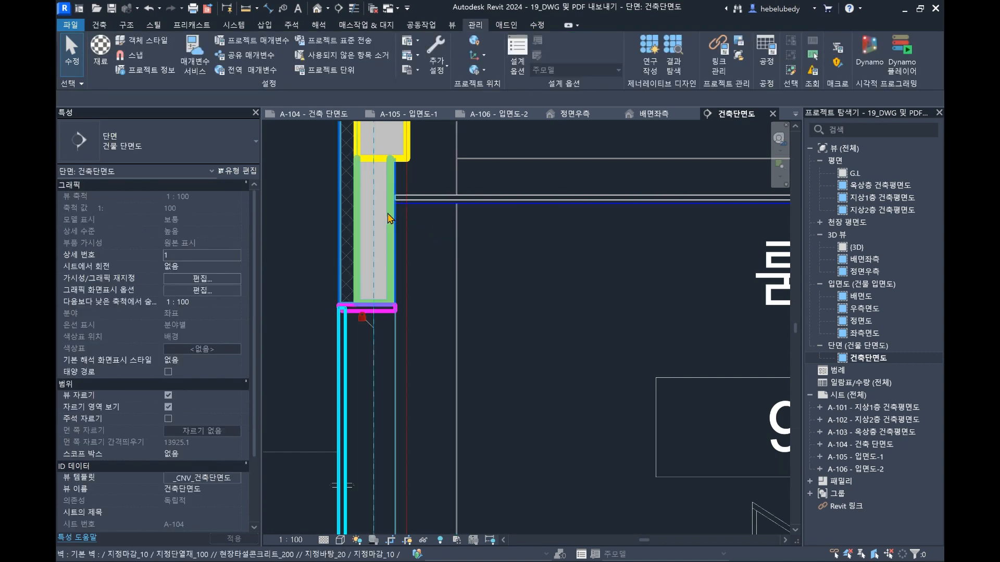
{"action": "left_click", "coordinate": [390, 218]}
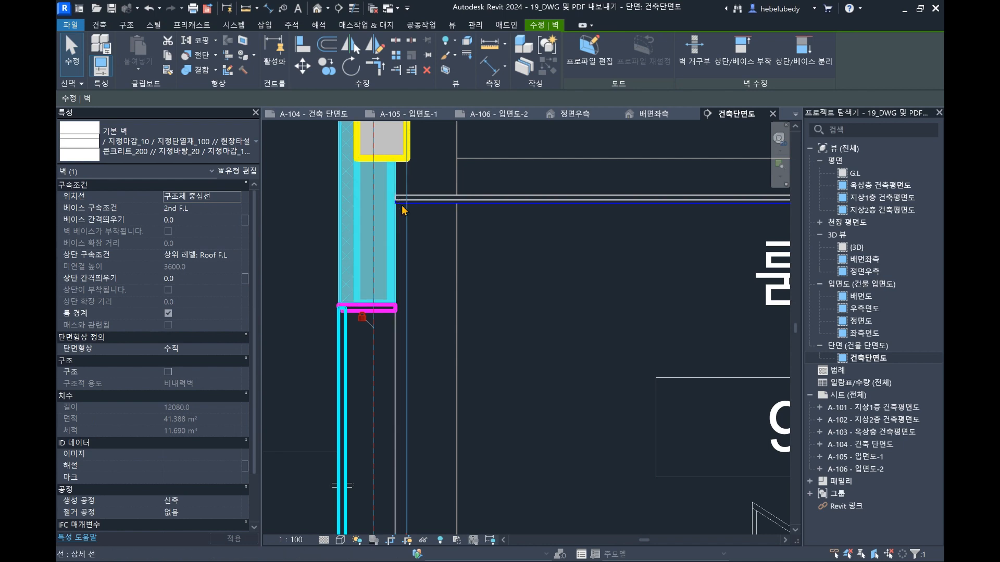
{"action": "key", "text": "Escape"}
{"action": "scroll", "coordinate": [449, 255], "scroll_direction": "down", "scroll_amount": 3}
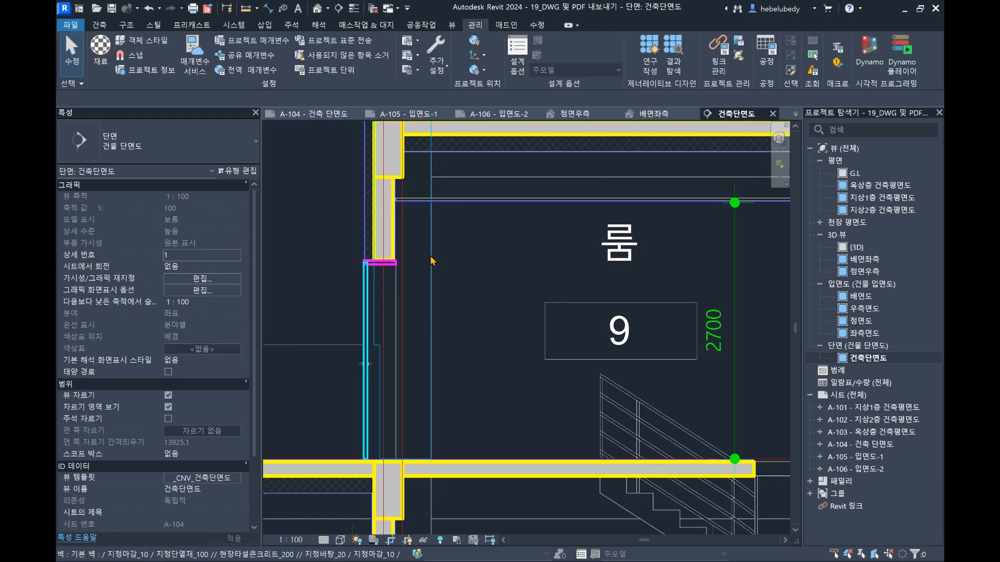
{"action": "scroll", "coordinate": [443, 307], "scroll_direction": "down", "scroll_amount": 1}
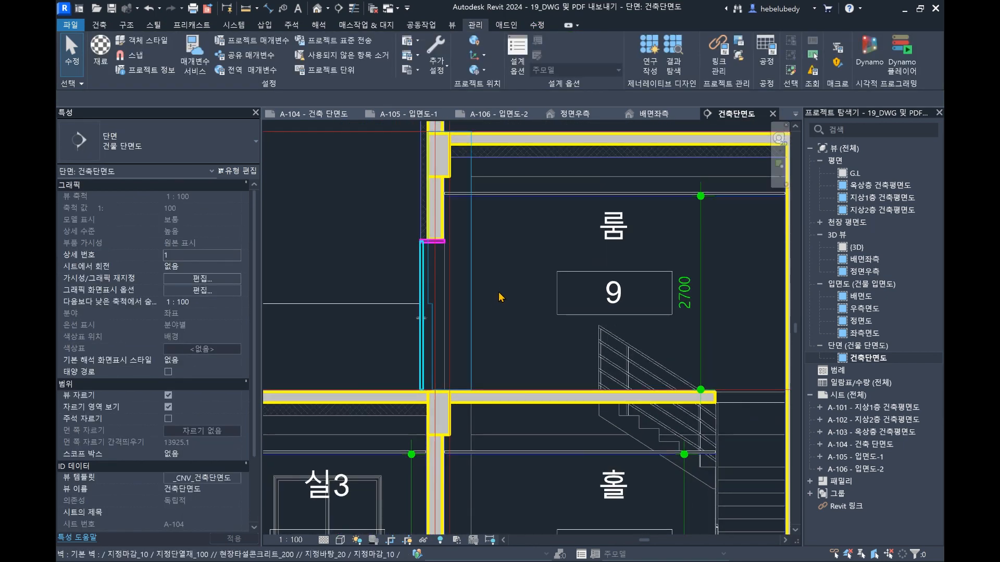
{"action": "middle_click_drag", "start_coordinate": [485, 292], "coordinate": [477, 319]}
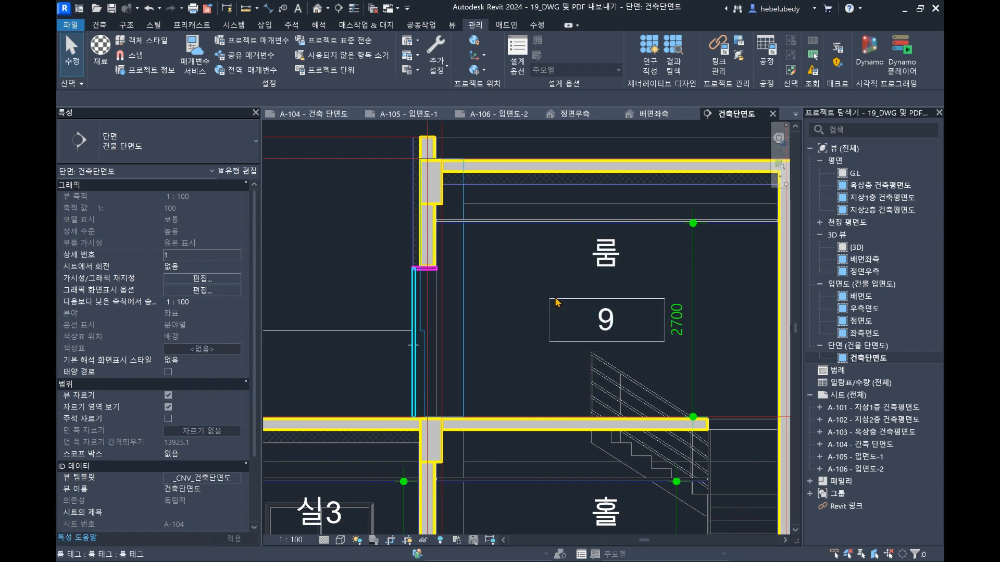
- Switch to the {3D} view and inspect the 1000X2100 door on the 2nd F.L wall
{"action": "left_click", "coordinate": [422, 275]}
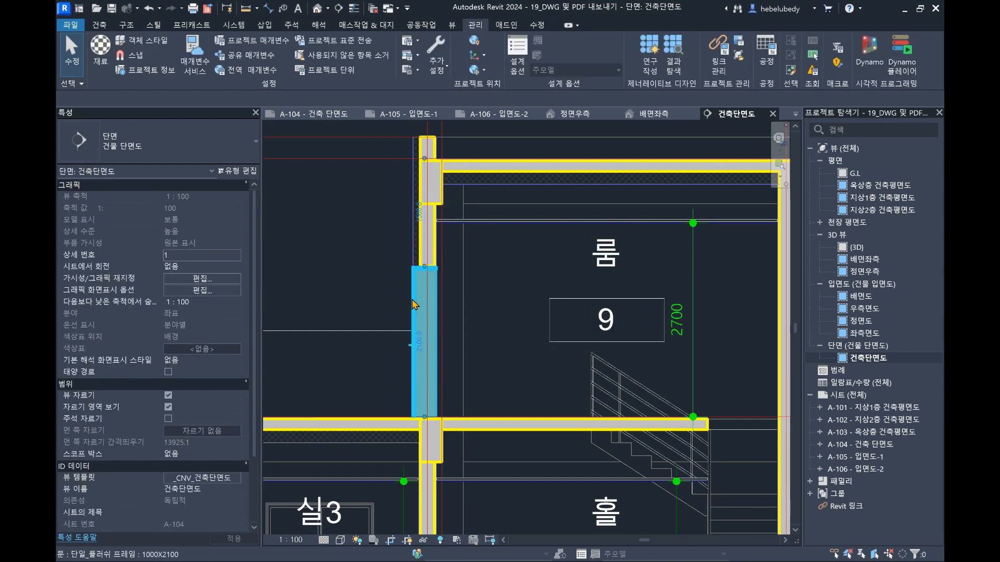
{"action": "left_click", "coordinate": [318, 9]}
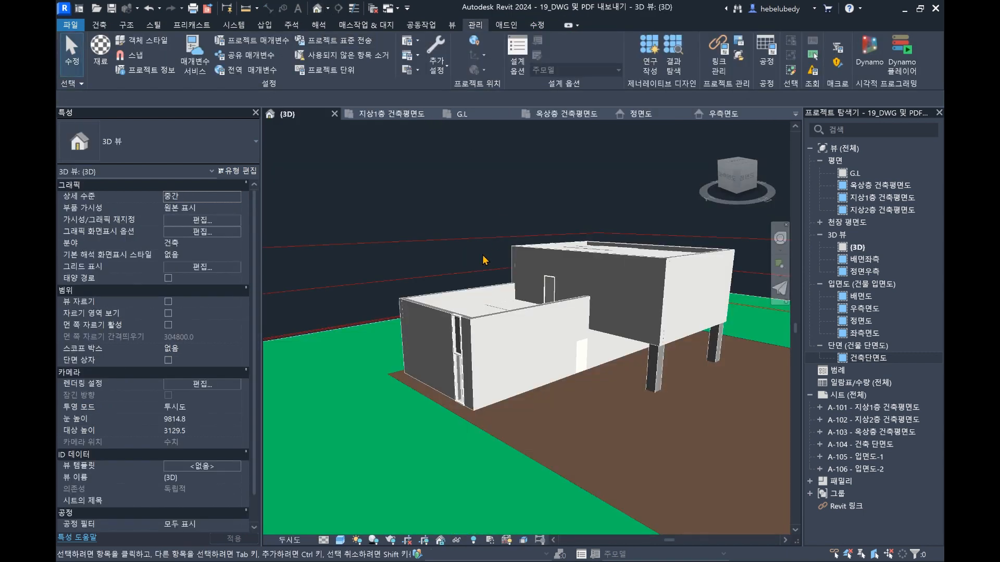
{"action": "middle_click_drag", "start_coordinate": [477, 261], "coordinate": [614, 384], "text": "shift"}
{"action": "scroll", "coordinate": [517, 279], "scroll_direction": "up", "scroll_amount": 6}
{"action": "left_click", "coordinate": [497, 245]}
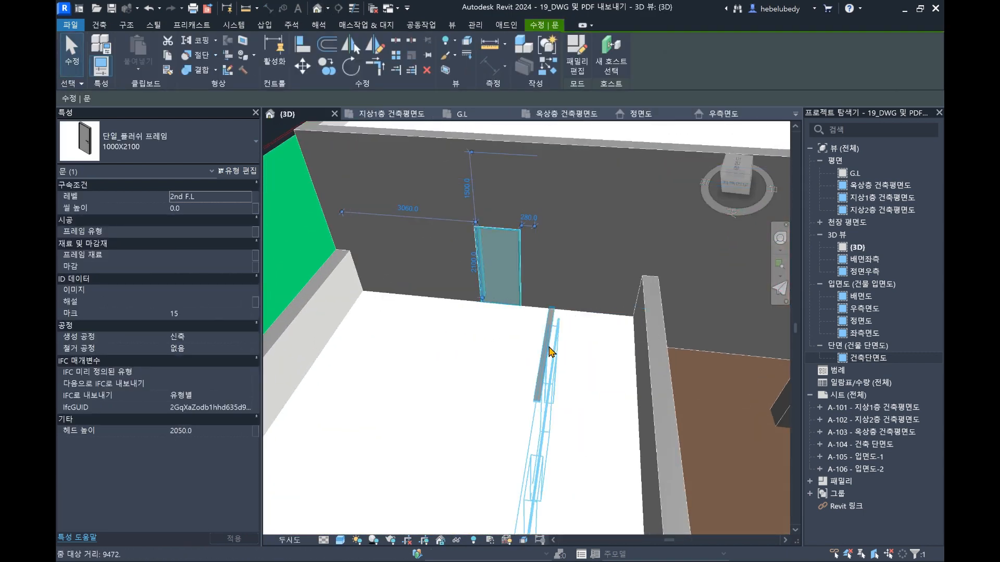
{"action": "mouse_move", "coordinate": [497, 244]}
{"action": "middle_mouse_down", "text": "shift"}
{"action": "mouse_move", "coordinate": [499, 229]}
{"action": "mouse_move", "coordinate": [489, 244]}
{"action": "middle_mouse_up", "text": "shift"}
{"action": "scroll", "coordinate": [489, 244], "scroll_direction": "down", "scroll_amount": 5}
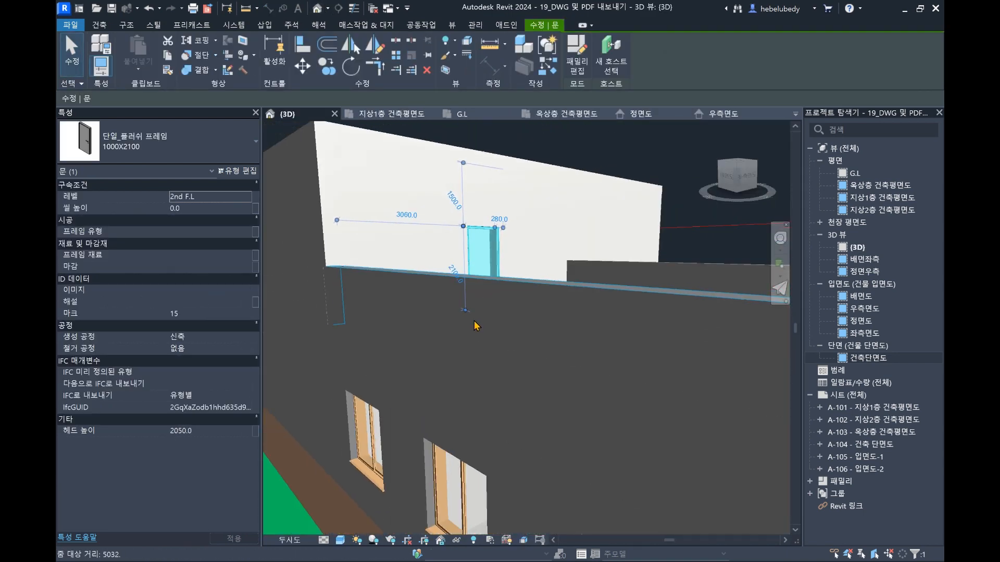
- Inspect the 미닫이 1500x1500mm windows along the 1st F.L exterior wall in the 3D view
{"action": "middle_click_drag", "start_coordinate": [502, 350], "coordinate": [469, 426], "text": "shift"}
{"action": "middle_click_drag", "start_coordinate": [469, 427], "coordinate": [455, 295]}
{"action": "key", "text": "Escape"}
{"action": "left_click", "coordinate": [456, 295]}
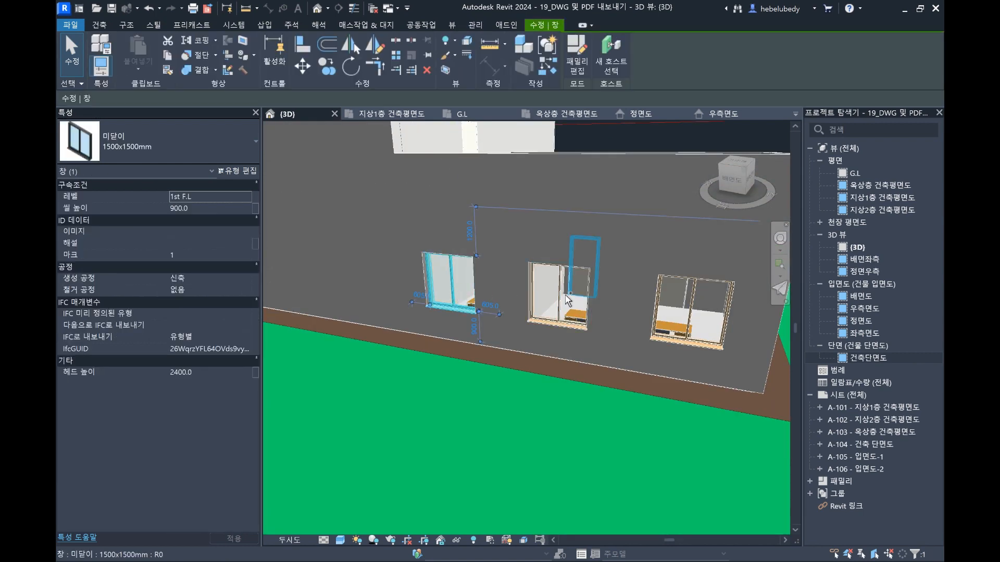
{"action": "left_click", "coordinate": [563, 292]}
{"action": "key", "text": "Escape"}
{"action": "left_click", "coordinate": [450, 272]}
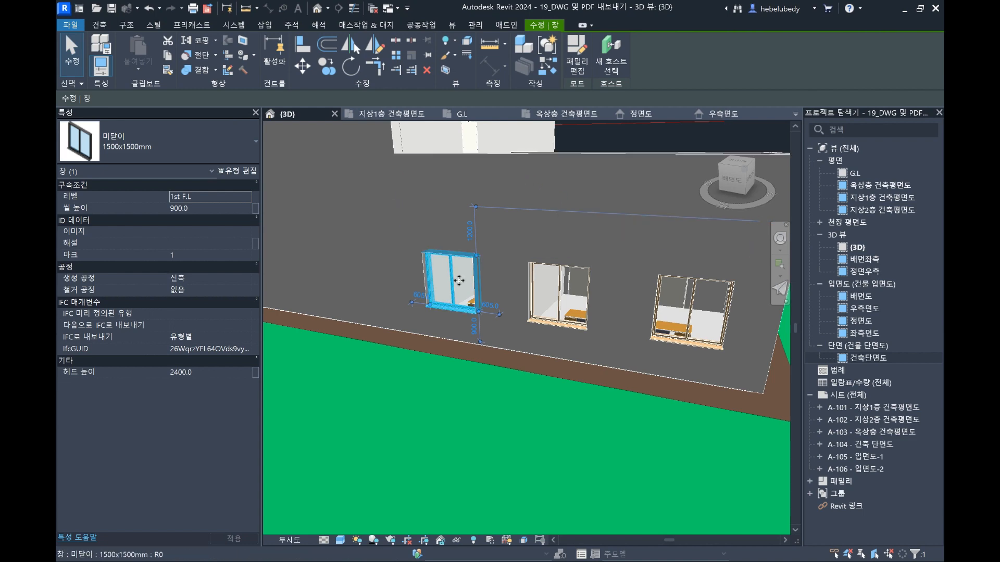
{"action": "key", "text": "Escape"}
- Inspect the narrow curtain wall (커튼월) at the building's corner in the 3D view
{"action": "scroll", "coordinate": [546, 260], "scroll_direction": "down", "scroll_amount": 3}
{"action": "middle_click_drag", "start_coordinate": [468, 291], "coordinate": [401, 264], "text": "shift"}
{"action": "scroll", "coordinate": [490, 246], "scroll_direction": "up", "scroll_amount": 3}
{"action": "left_click", "coordinate": [492, 247]}
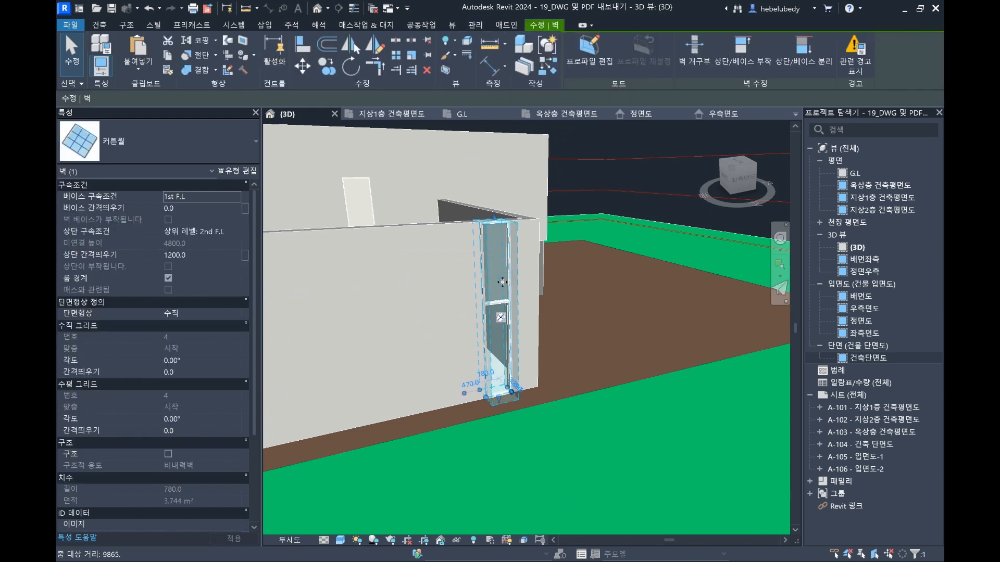
{"action": "key", "text": "Escape"}
- Create an assembly named CAW01 from the 1st F.L 미닫이 window with mark 1
{"action": "middle_click_drag", "start_coordinate": [377, 300], "coordinate": [479, 247], "text": "shift"}
{"action": "left_click", "coordinate": [480, 247]}
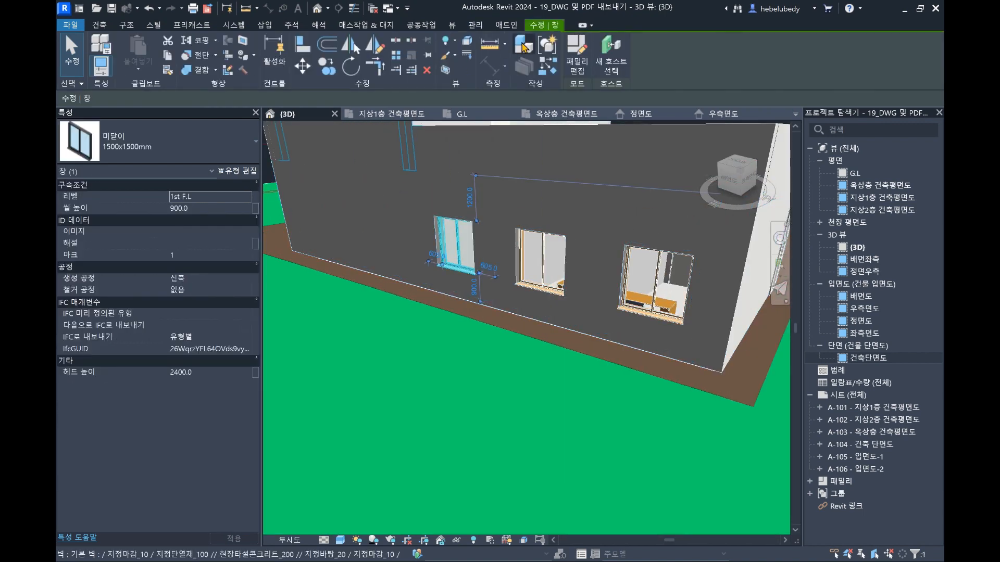
{"action": "left_click", "coordinate": [523, 46]}
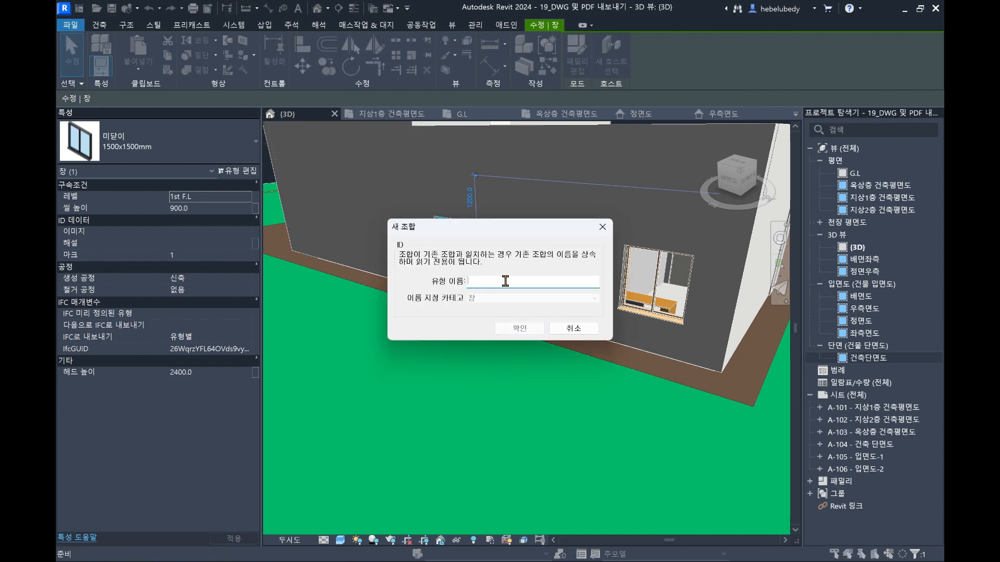
{"action": "type", "text": "CAW01"}
{"action": "key", "text": "Return"}
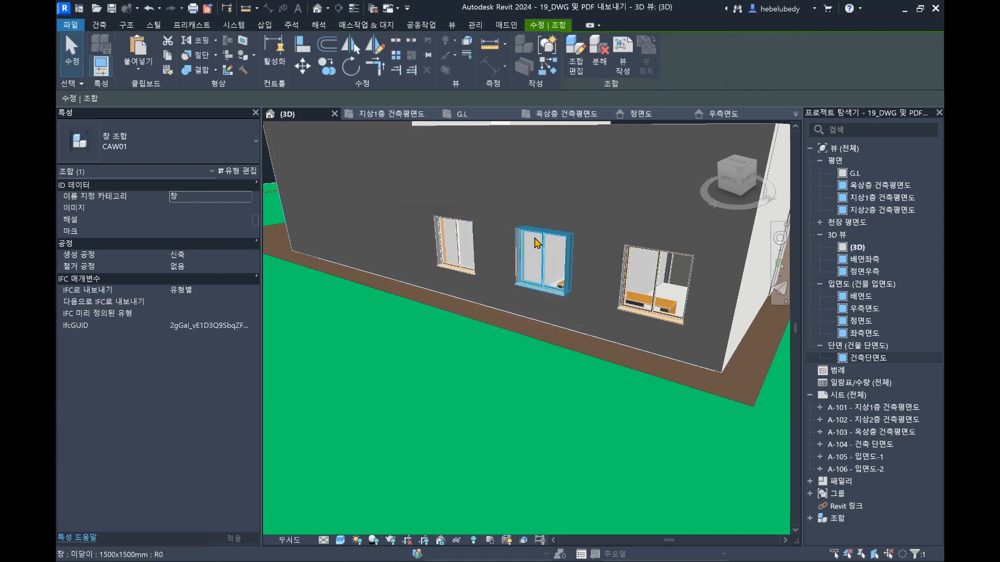
- Turn the other two 1500x1500mm windows on the same wall, marks 2 and 3, into CAW01 assemblies
{"action": "key", "text": "Escape"}
{"action": "left_click", "coordinate": [541, 257]}
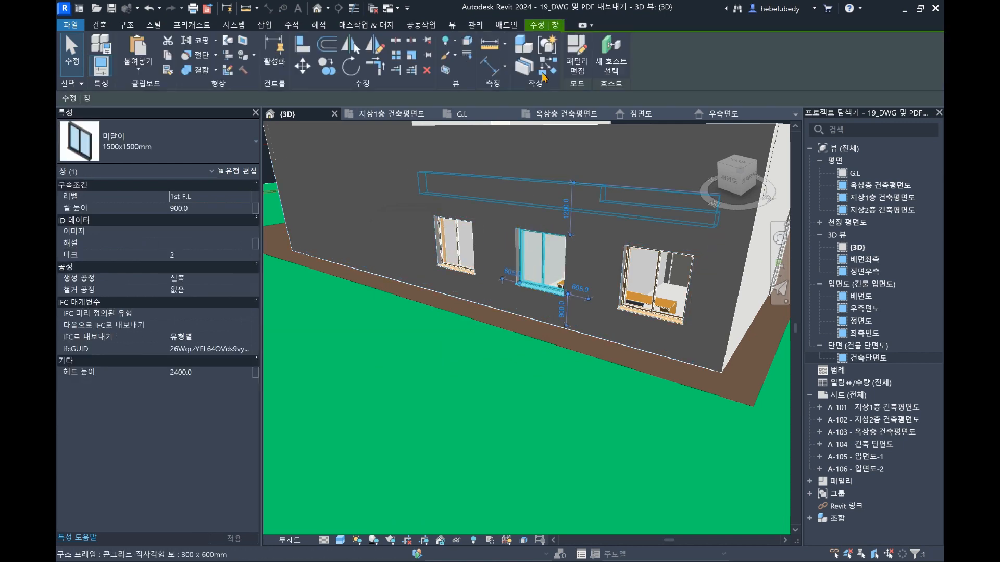
{"action": "left_click", "coordinate": [528, 46]}
{"action": "left_click", "coordinate": [513, 329]}
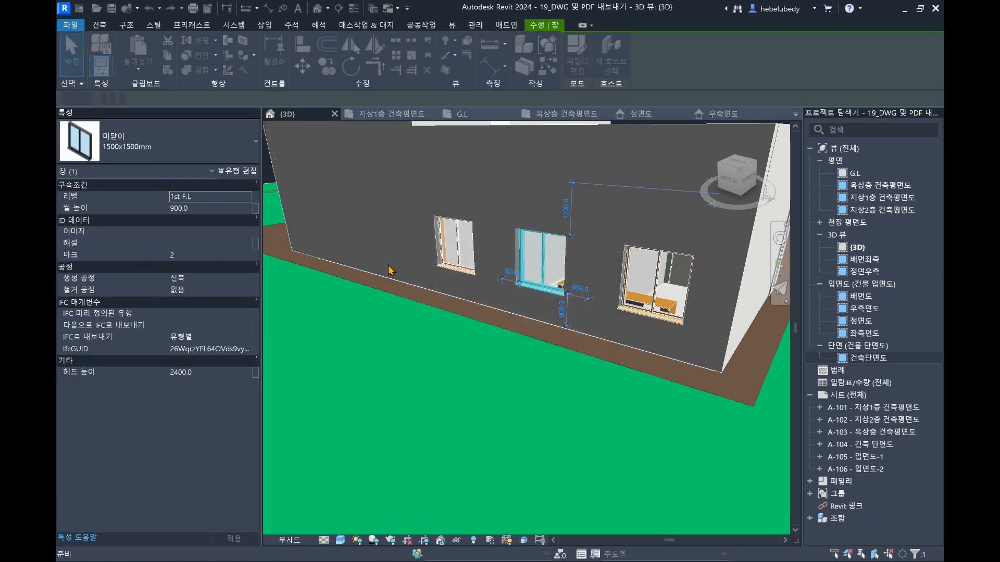
{"action": "left_click", "coordinate": [634, 268]}
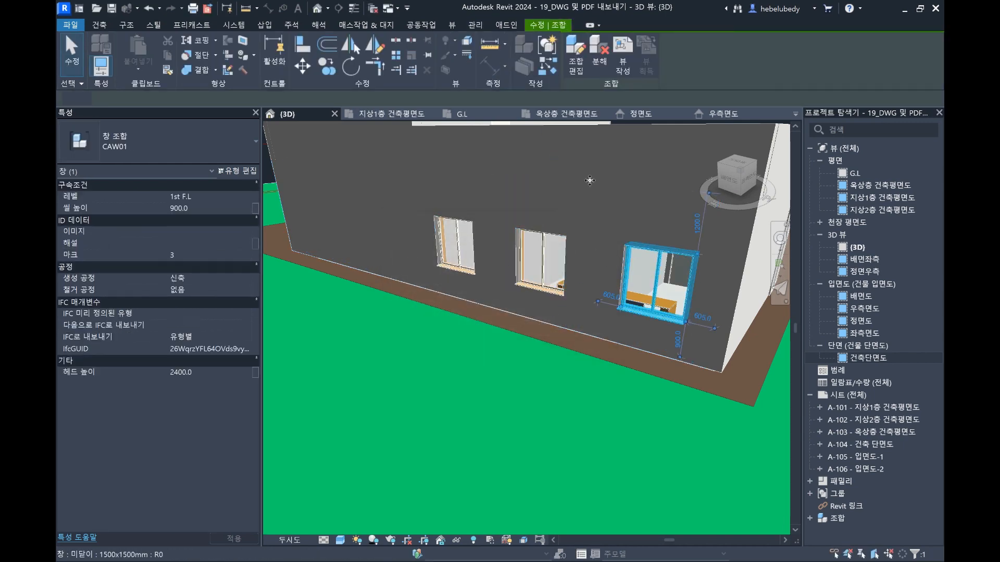
{"action": "left_click", "coordinate": [520, 47]}
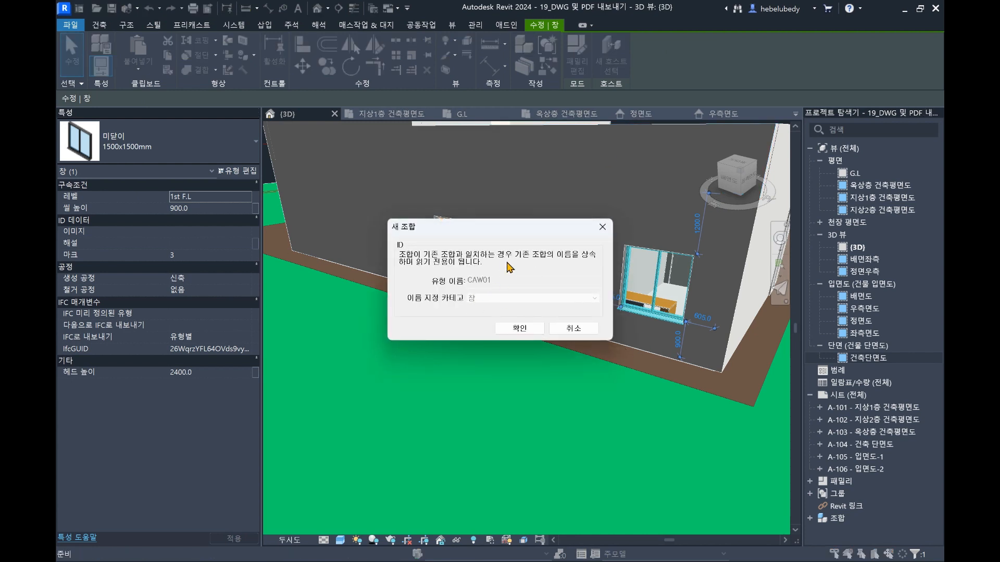
{"action": "left_click", "coordinate": [520, 328]}
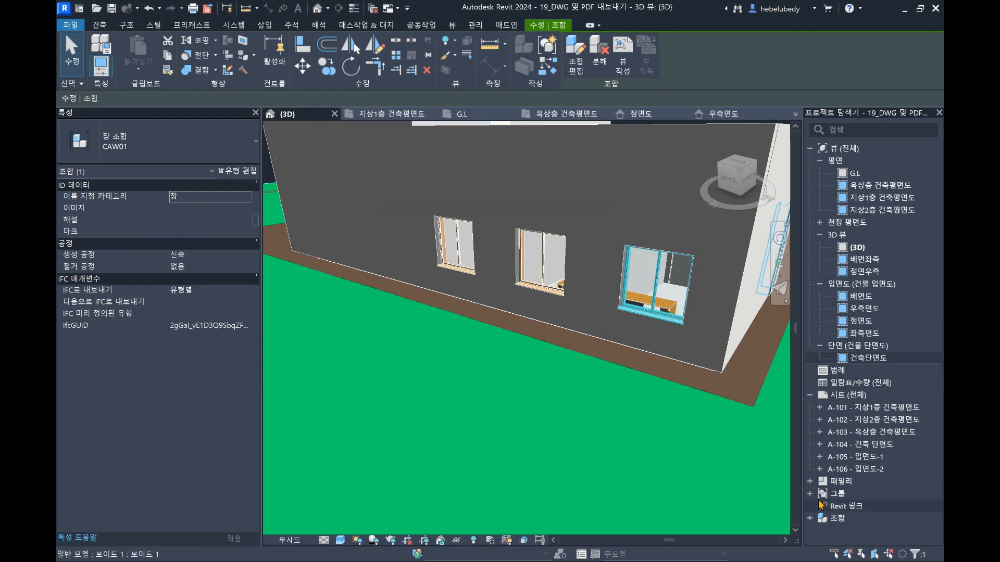
- Create a 1:20 3D 직각 assembly view of CAW01, keeping the sheet option on, and view the window face-on
{"action": "left_click", "coordinate": [813, 517]}
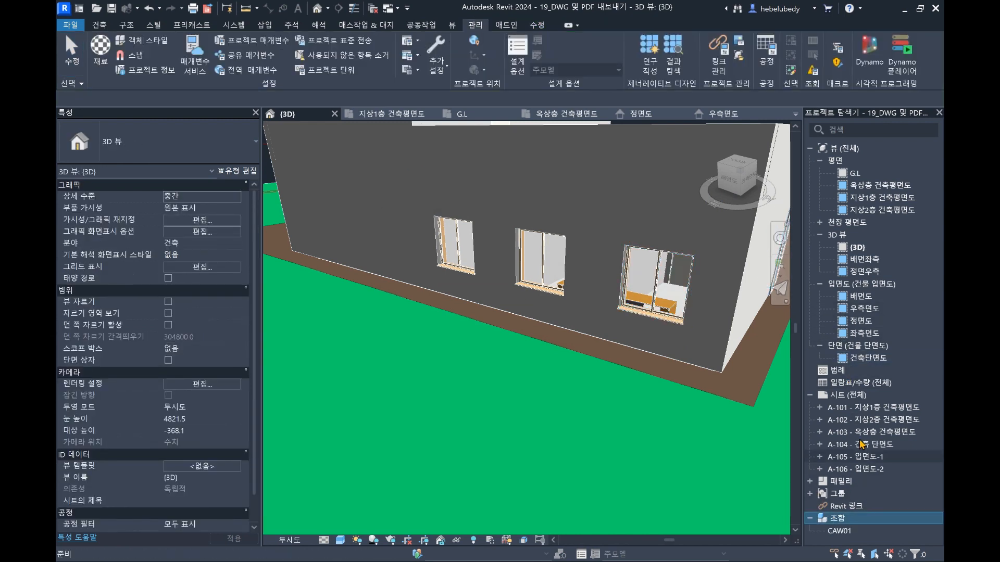
{"action": "left_click", "coordinate": [839, 531]}
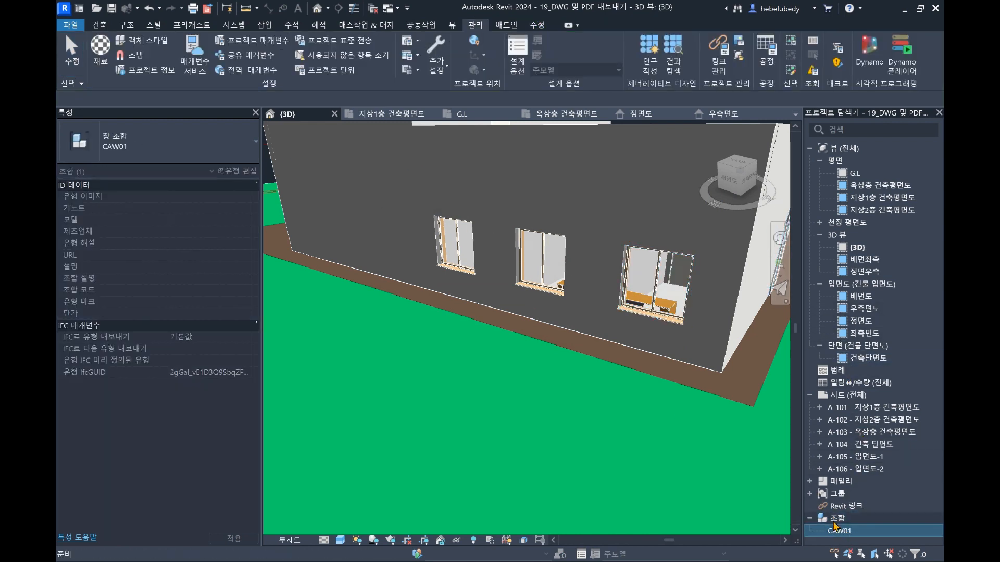
{"action": "right_click", "coordinate": [849, 532]}
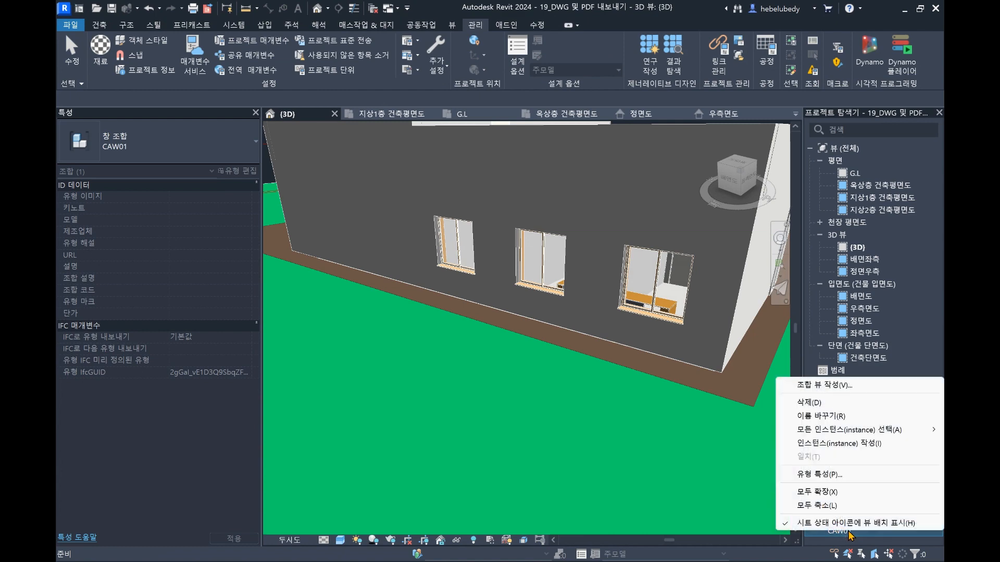
{"action": "left_click", "coordinate": [825, 385]}
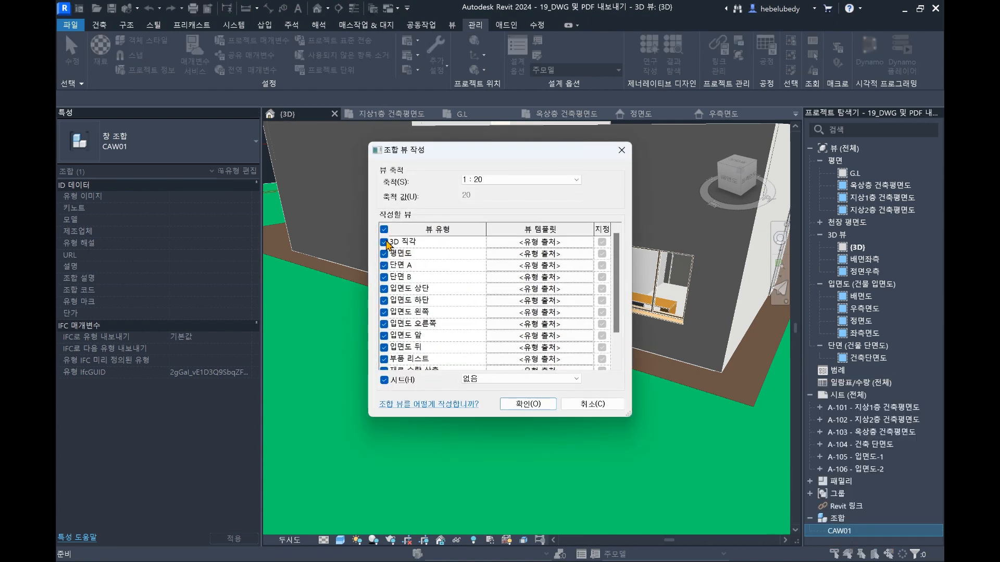
{"action": "left_click", "coordinate": [384, 230]}
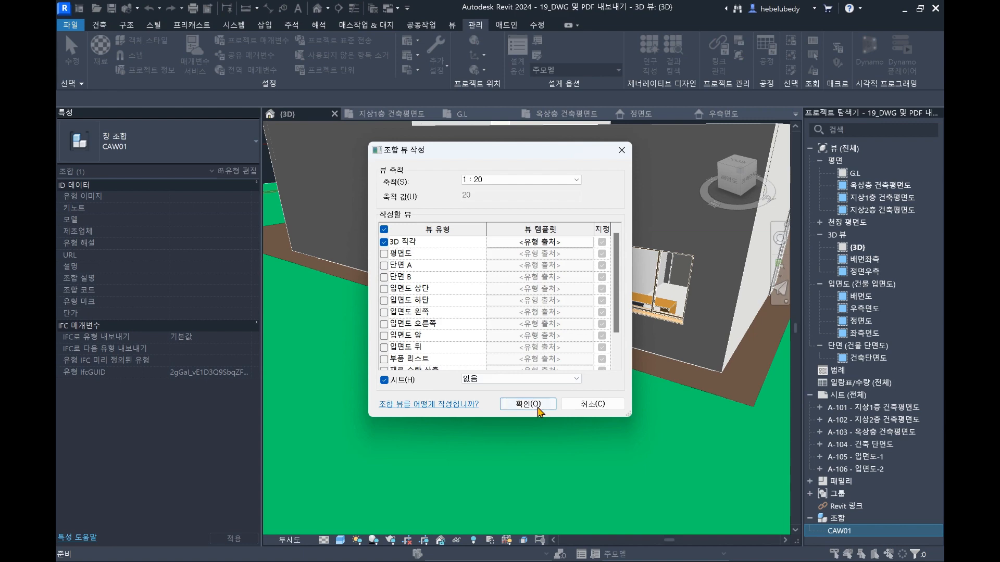
{"action": "left_click", "coordinate": [538, 408]}
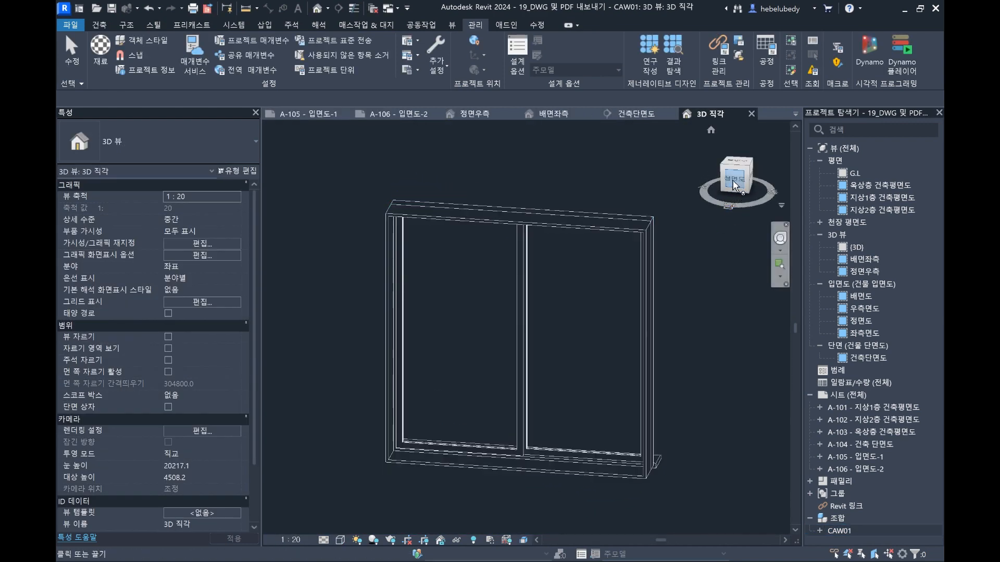
{"action": "left_click", "coordinate": [735, 184]}
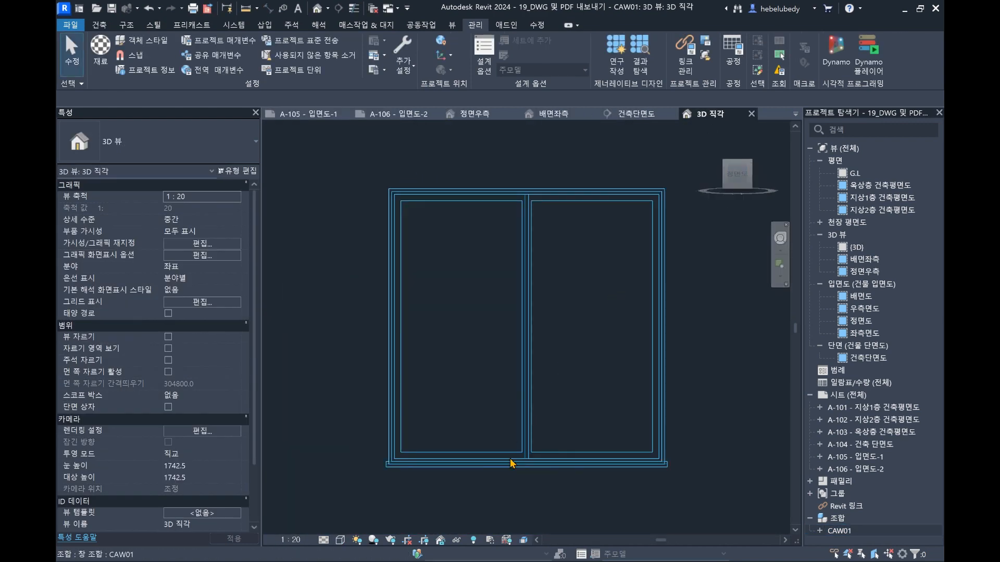
- Add an aligned dimension for the window's overall width above it in the 3D 직각 view of CAW01
{"action": "scroll", "coordinate": [578, 339], "scroll_direction": "down", "scroll_amount": 3}
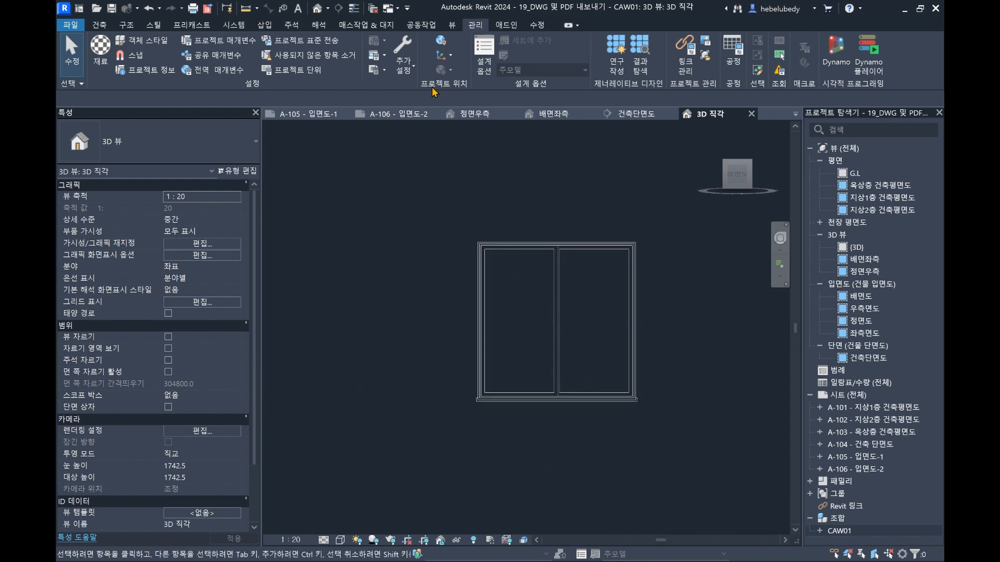
{"action": "key", "text": "x"}
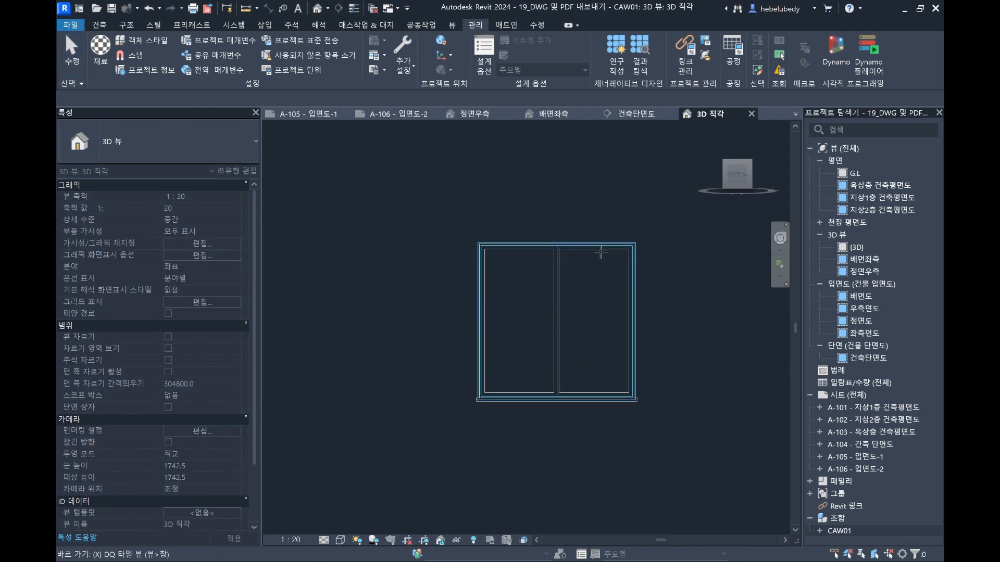
{"action": "scroll", "coordinate": [607, 250], "scroll_direction": "up", "scroll_amount": 6}
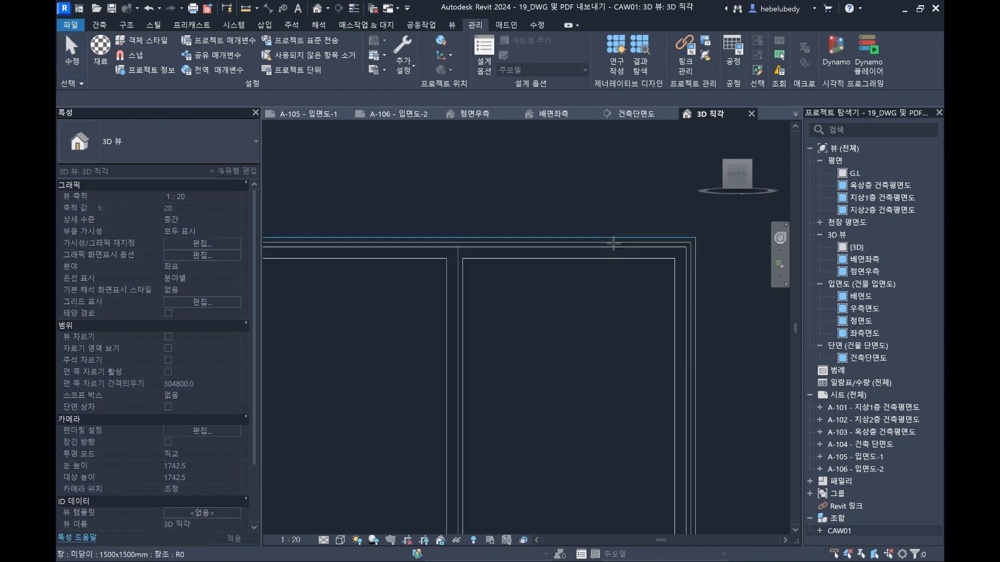
{"action": "scroll", "coordinate": [609, 250], "scroll_direction": "down", "scroll_amount": 5}
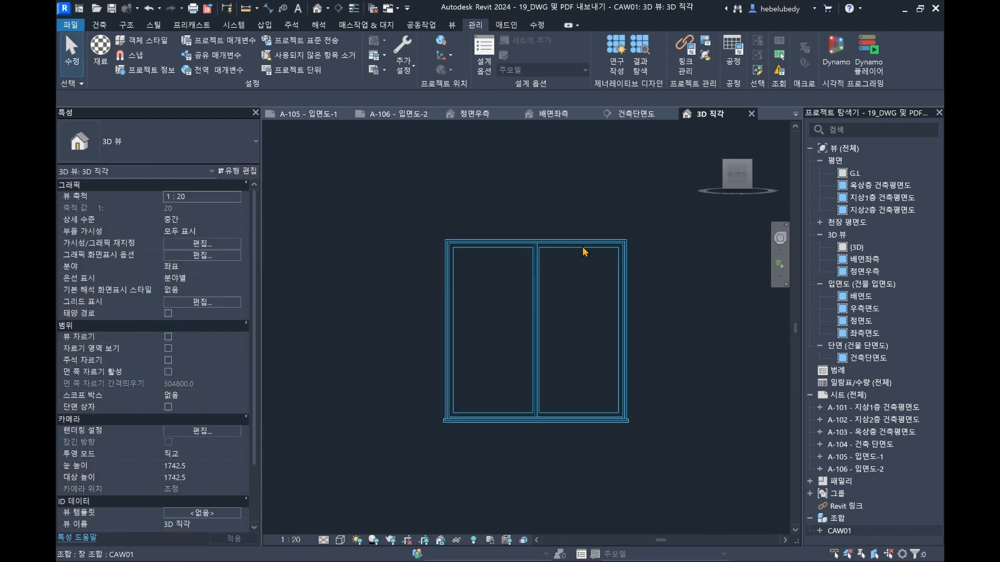
{"action": "left_click", "coordinate": [268, 8]}
{"action": "left_click", "coordinate": [529, 267]}
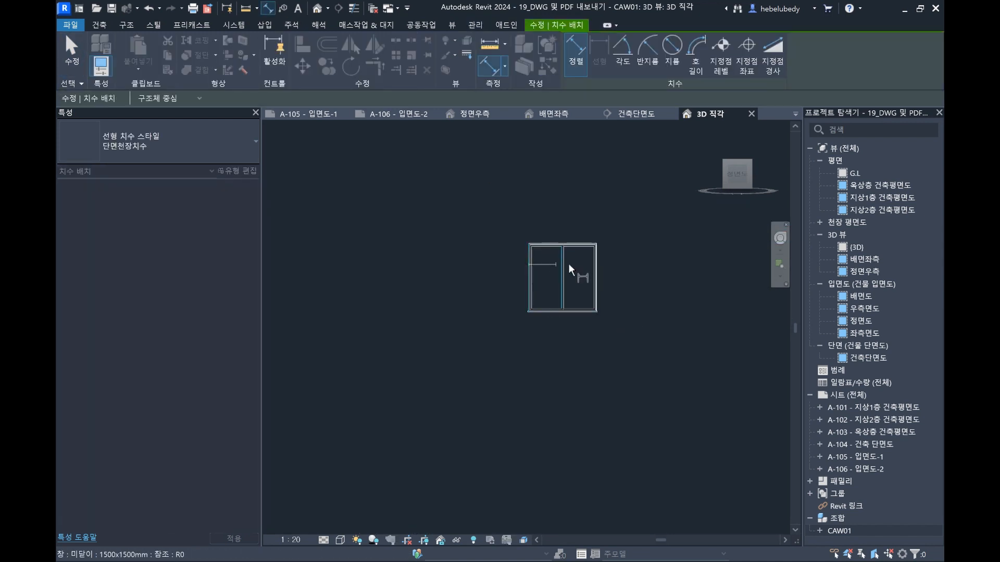
{"action": "left_click", "coordinate": [595, 274]}
{"action": "left_click", "coordinate": [579, 218]}
{"action": "scroll", "coordinate": [575, 218], "scroll_direction": "up", "scroll_amount": 5}
{"action": "key", "text": "Escape"}
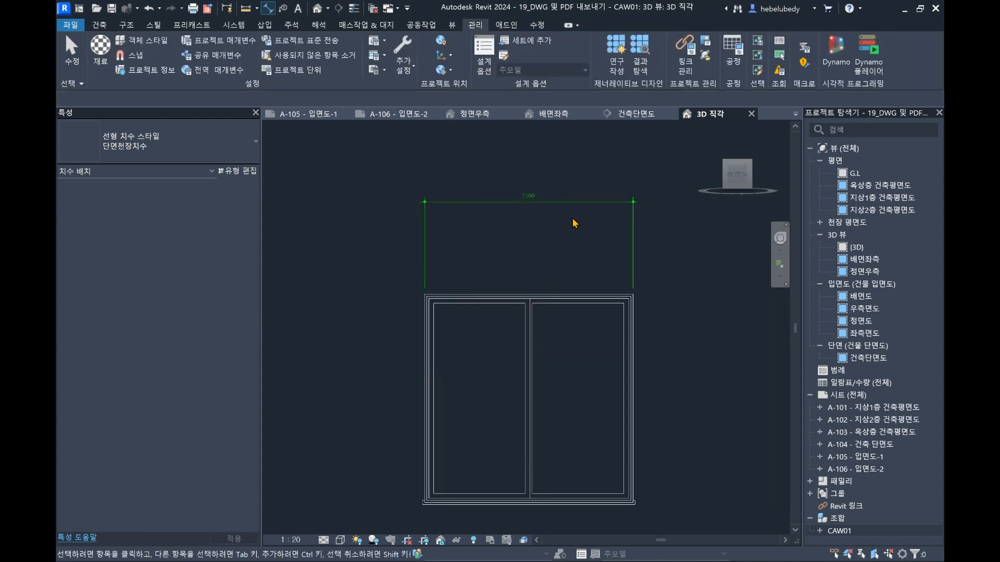
- Check the CAW01 window assembly's type and properties, and close its 3D 직각 view
{"action": "scroll", "coordinate": [572, 291], "scroll_direction": "down", "scroll_amount": 3}
{"action": "left_click", "coordinate": [587, 334]}
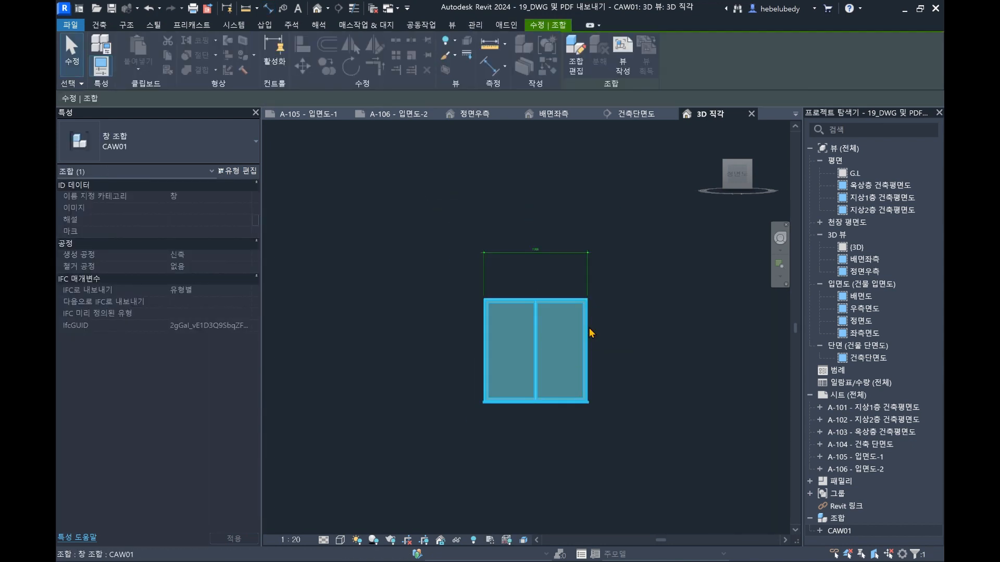
{"action": "scroll", "coordinate": [452, 219], "scroll_direction": "down", "scroll_amount": 2}
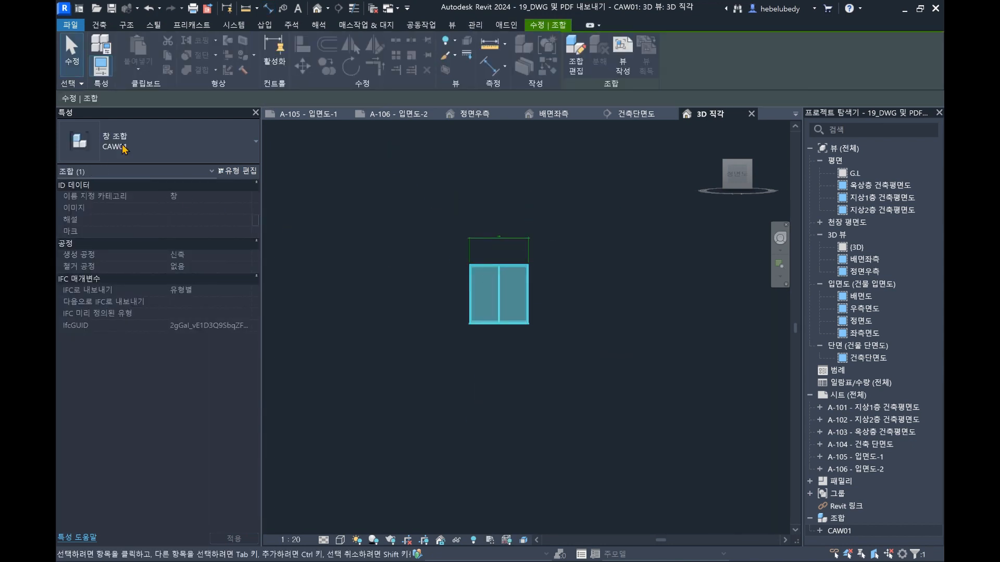
{"action": "key", "text": "Escape"}
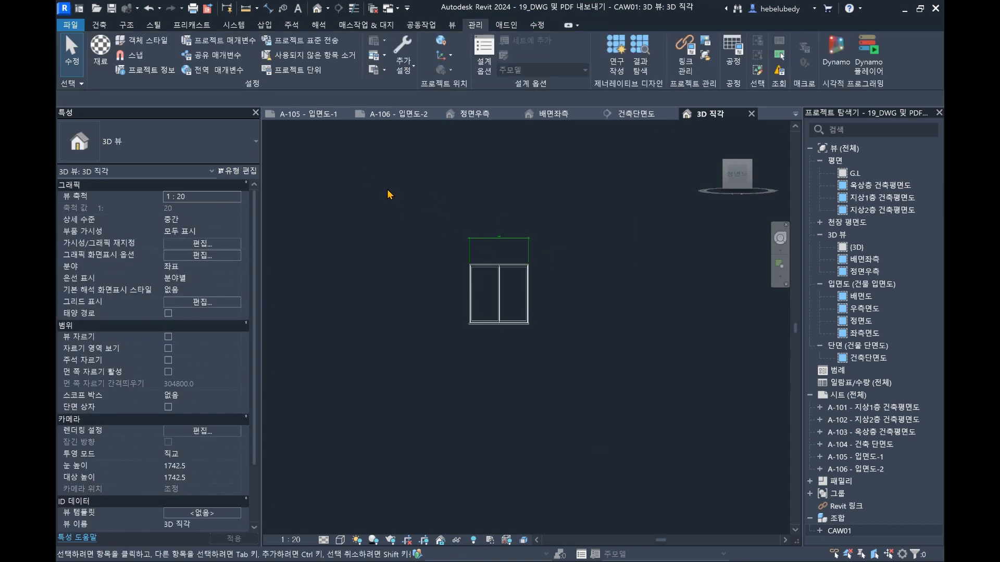
{"action": "left_click_drag", "start_coordinate": [395, 155], "coordinate": [614, 442]}
{"action": "key", "text": "Escape"}
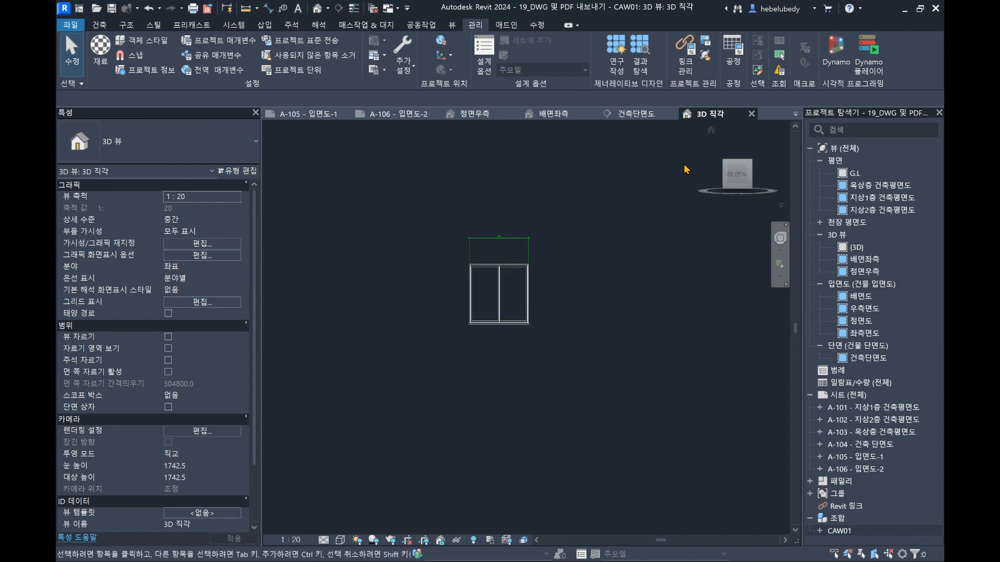
{"action": "left_click", "coordinate": [751, 114]}
- Review the building from several sides in the {3D} view, including the 2nd F.L parapet wall above the three windows
{"action": "scroll", "coordinate": [582, 341], "scroll_direction": "down", "scroll_amount": 2}
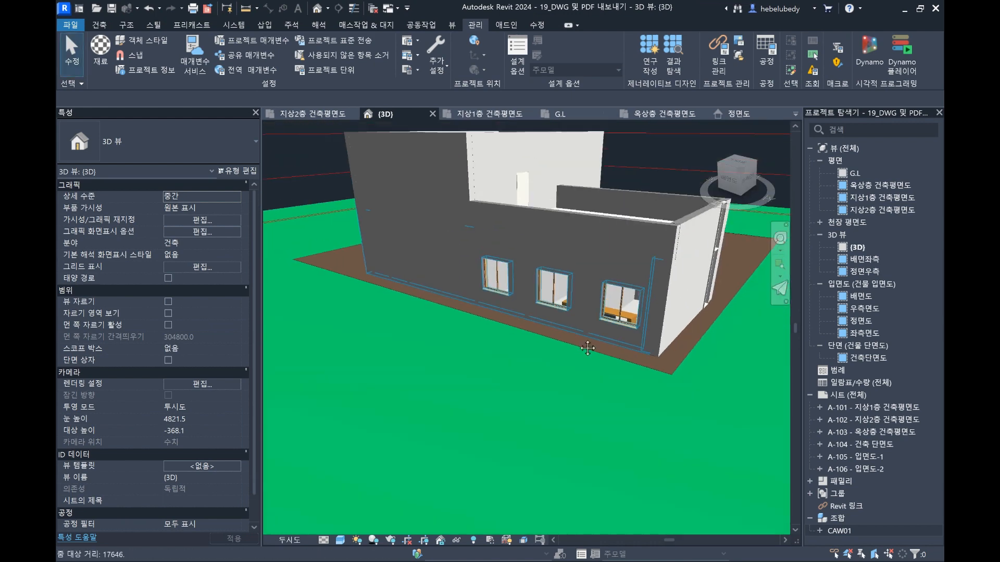
{"action": "middle_click_drag", "start_coordinate": [587, 346], "coordinate": [527, 389], "text": "shift"}
{"action": "left_click", "coordinate": [499, 368]}
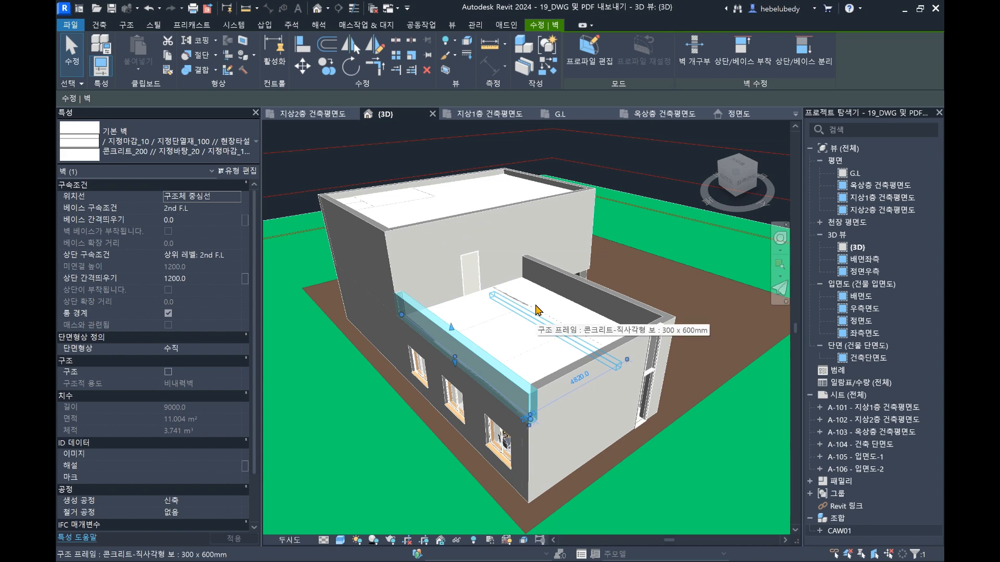
{"action": "middle_click_drag", "start_coordinate": [536, 313], "coordinate": [613, 409], "text": "shift"}
{"action": "scroll", "coordinate": [613, 409], "scroll_direction": "down", "scroll_amount": 1}
{"action": "key", "text": "Escape"}
{"action": "middle_click_drag", "start_coordinate": [508, 375], "coordinate": [502, 290], "text": "shift"}
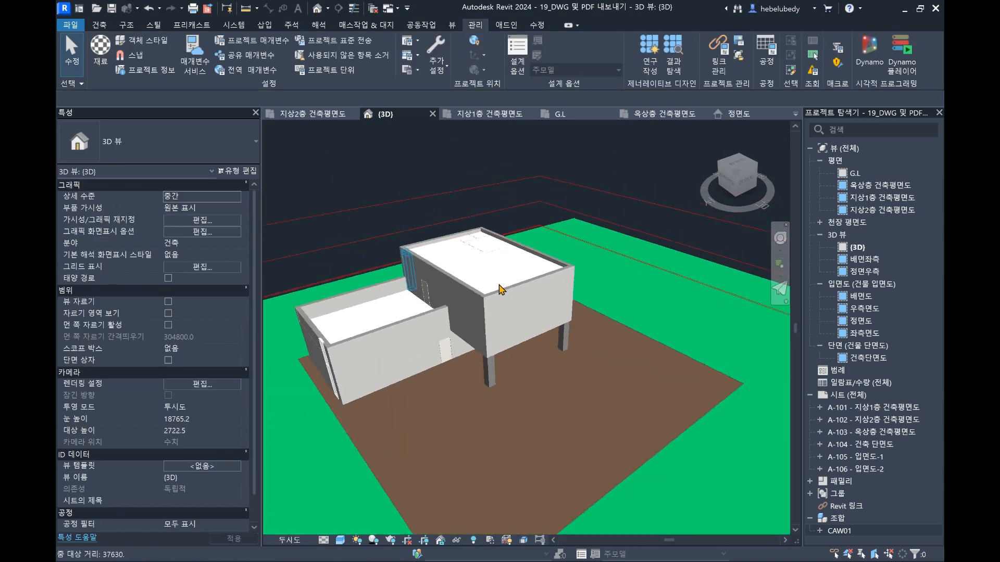
{"action": "left_click_drag", "start_coordinate": [334, 200], "coordinate": [617, 476]}
{"action": "left_click_drag", "start_coordinate": [286, 138], "coordinate": [574, 428]}
{"action": "key", "text": "Escape"}
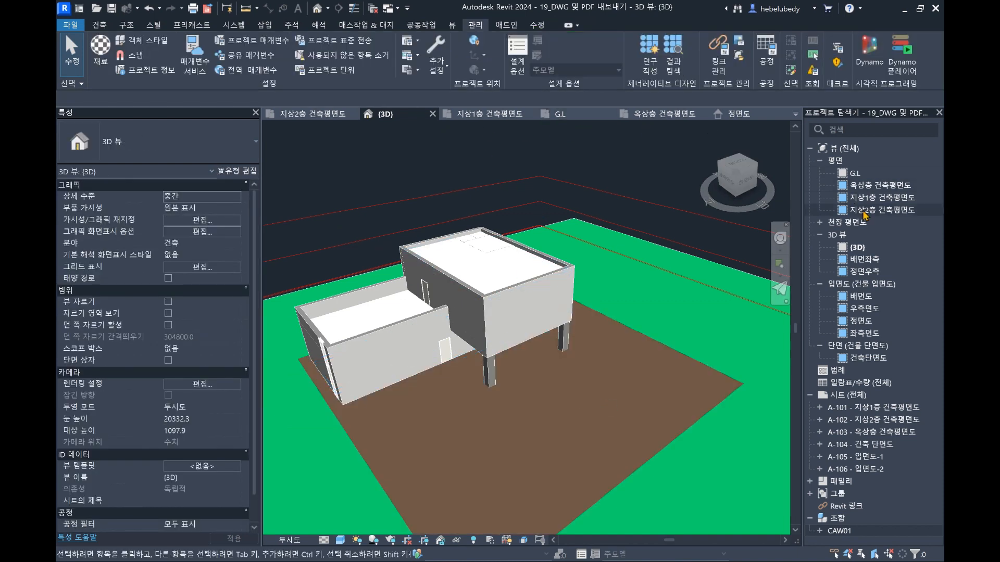
- Open the 정면도 elevation and view the whole front of the building with its grids and levels
{"action": "left_click", "coordinate": [738, 114]}
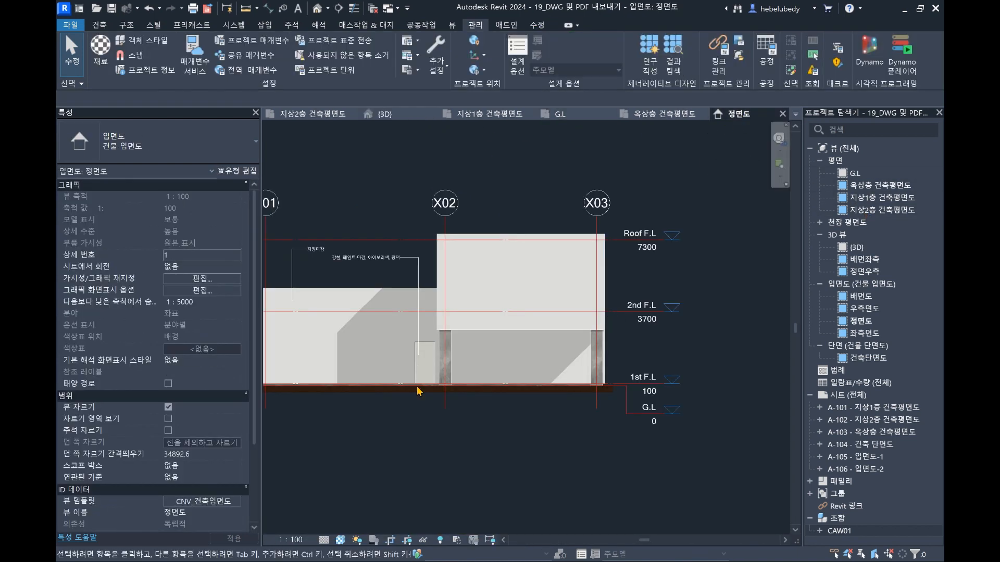
{"action": "scroll", "coordinate": [522, 399], "scroll_direction": "down", "scroll_amount": 2}
{"action": "middle_click_drag", "start_coordinate": [465, 397], "coordinate": [508, 400]}
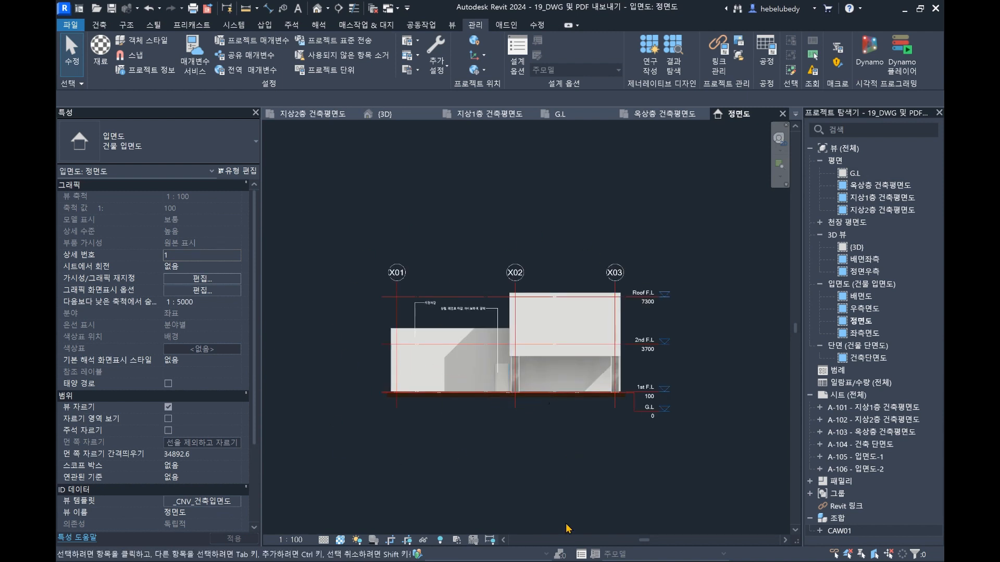
{"action": "middle_click_drag", "start_coordinate": [563, 367], "coordinate": [564, 367]}
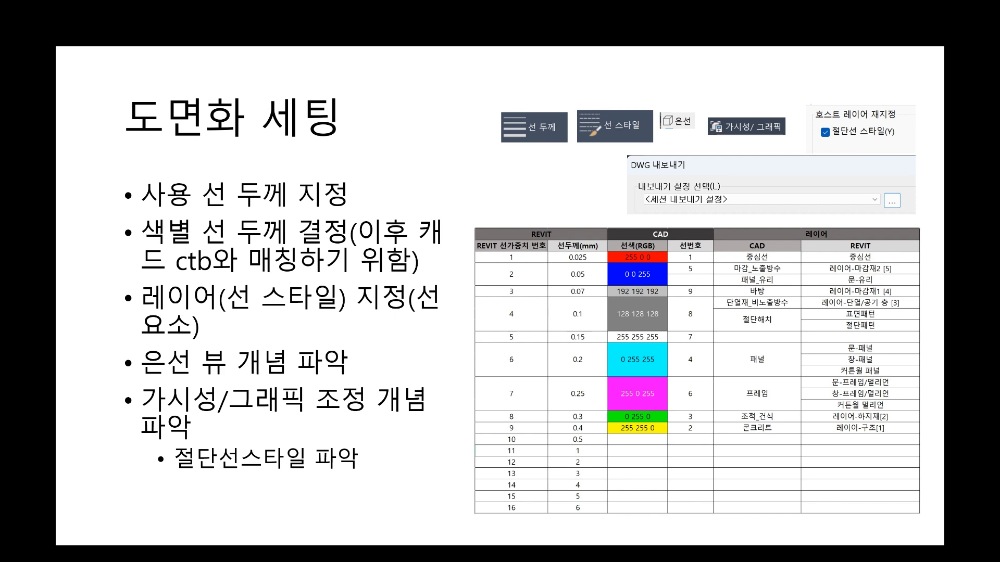
{"action": "key", "text": "Right"}
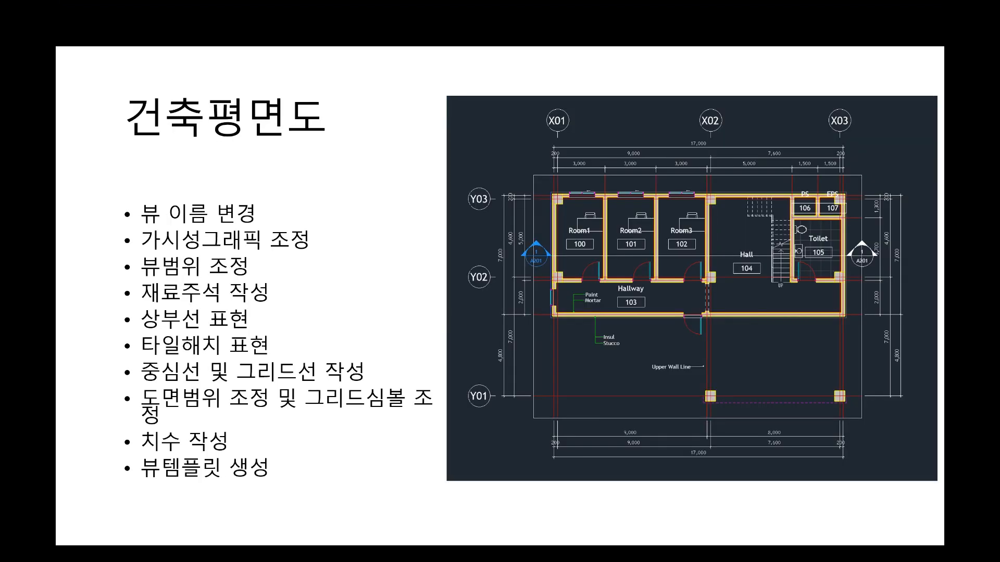
{"action": "key", "text": "Right"}
{"action": "key", "text": "Right"}
{"action": "key", "text": "Right"}
{"action": "key", "text": "Right"}
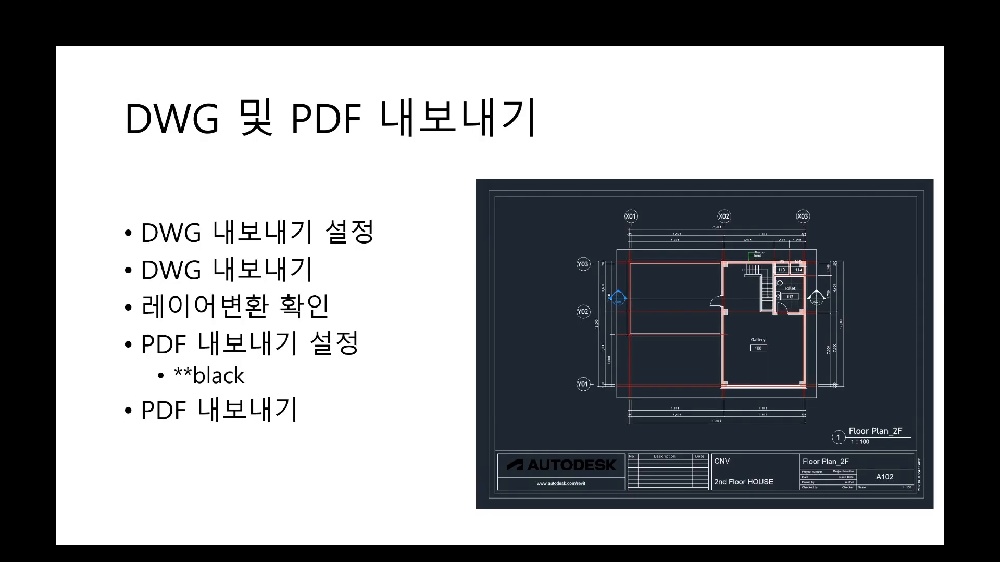
{"action": "key", "text": "Right"}
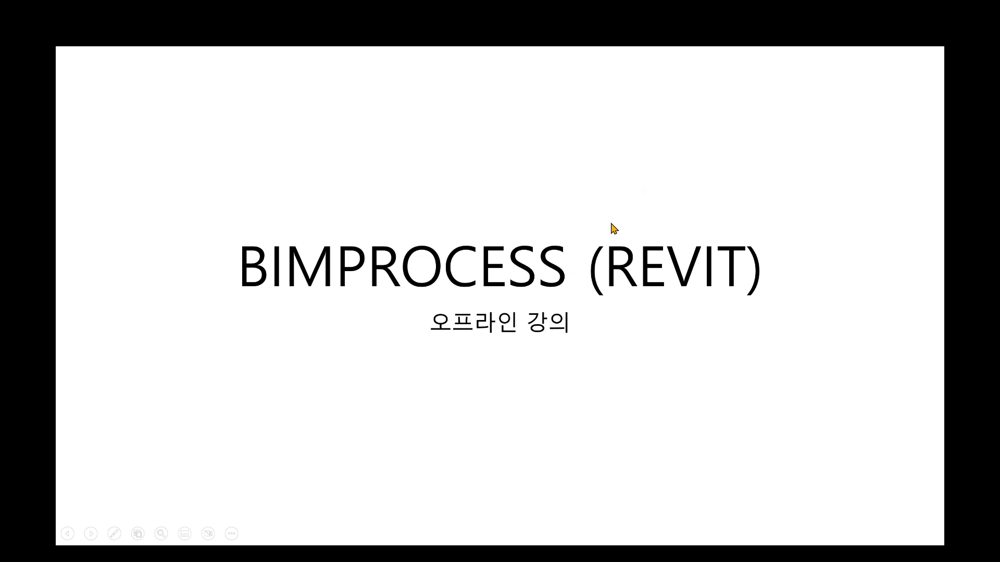
{"action": "scroll", "coordinate": [522, 344], "scroll_direction": "down", "scroll_amount": 4}
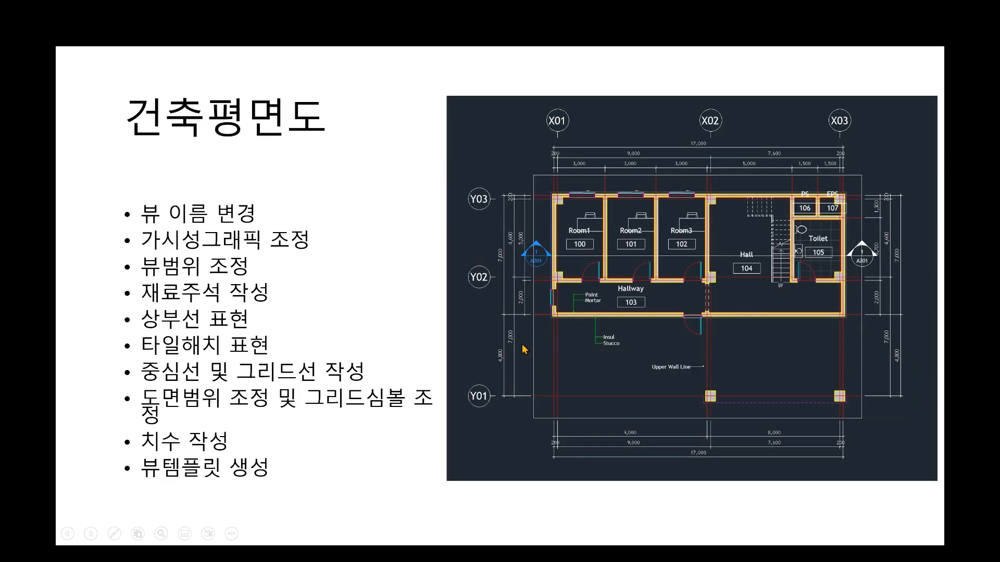
{"action": "scroll", "coordinate": [521, 344], "scroll_direction": "down", "scroll_amount": 4}
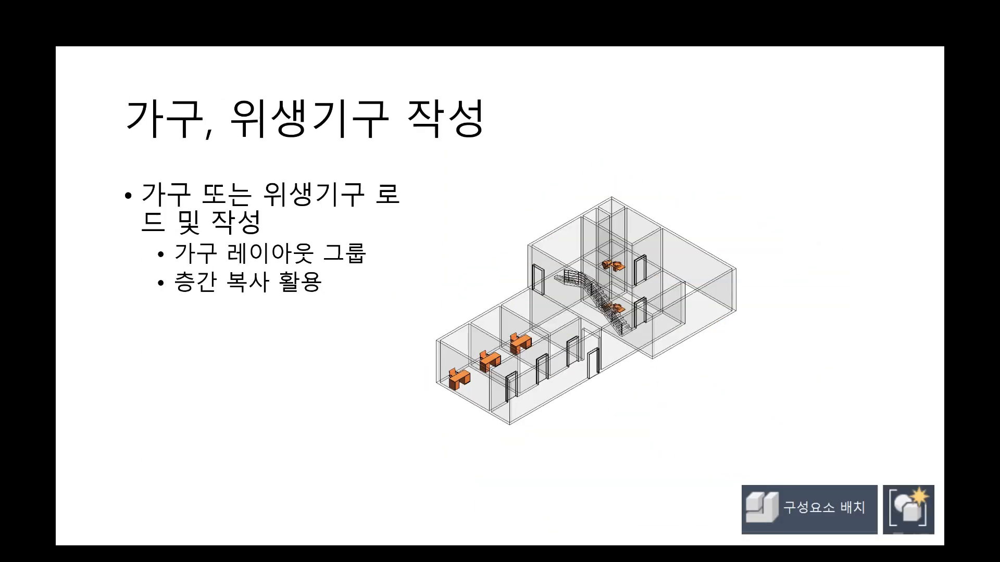
{"action": "scroll", "coordinate": [521, 344], "scroll_direction": "up", "scroll_amount": 3}
{"action": "scroll", "coordinate": [522, 345], "scroll_direction": "down", "scroll_amount": 2}
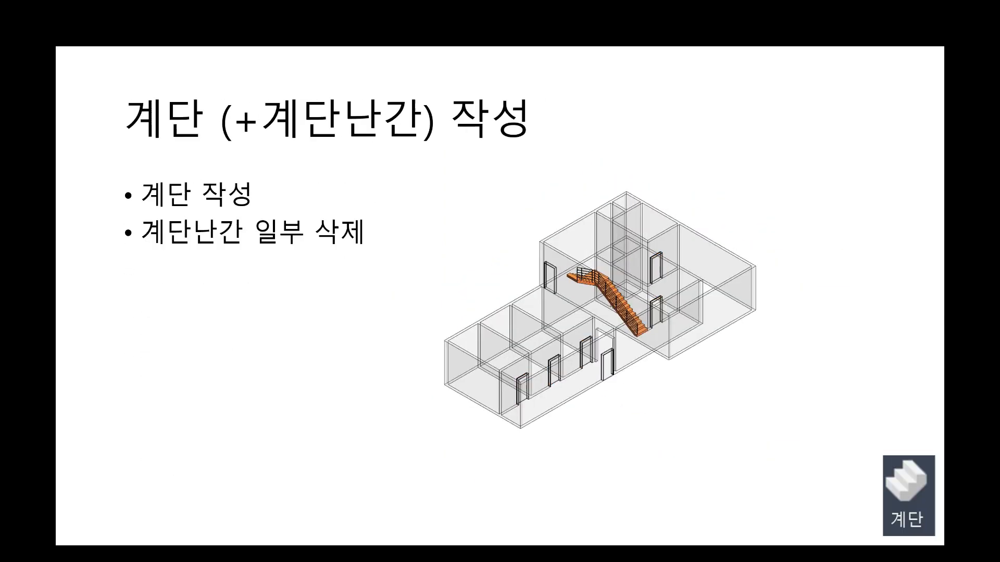
{"action": "scroll", "coordinate": [521, 344], "scroll_direction": "down", "scroll_amount": 4}
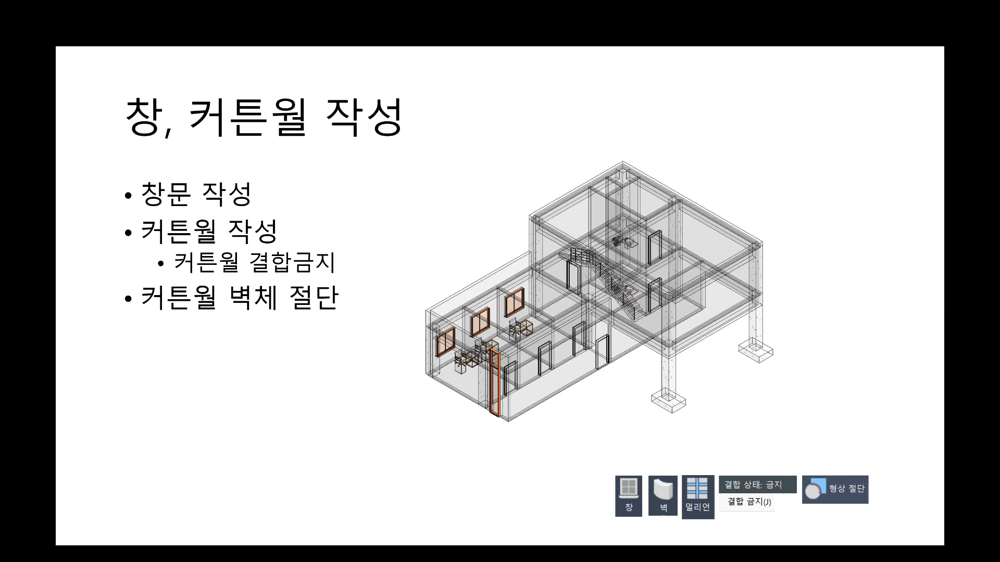
{"action": "scroll", "coordinate": [522, 344], "scroll_direction": "down", "scroll_amount": 2}
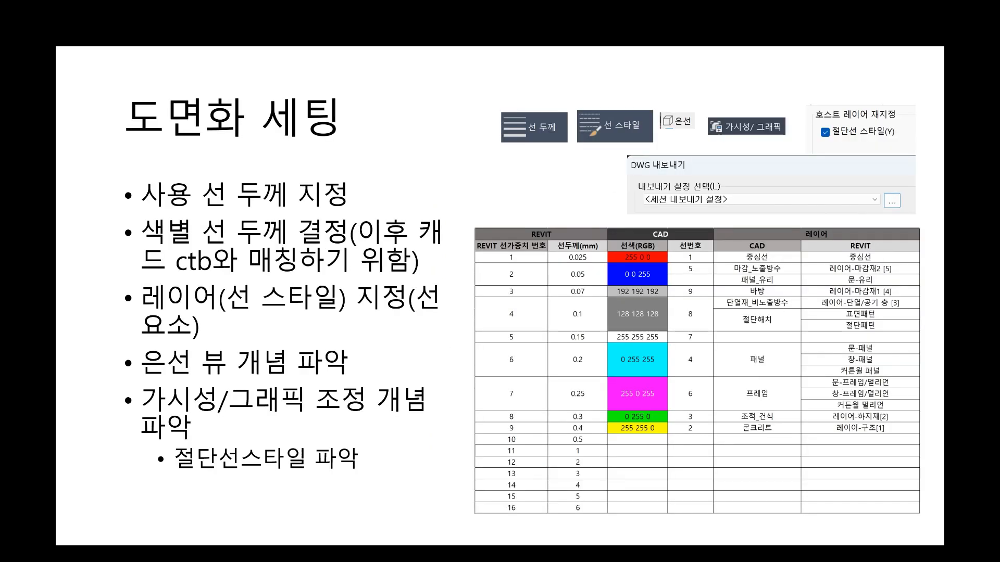
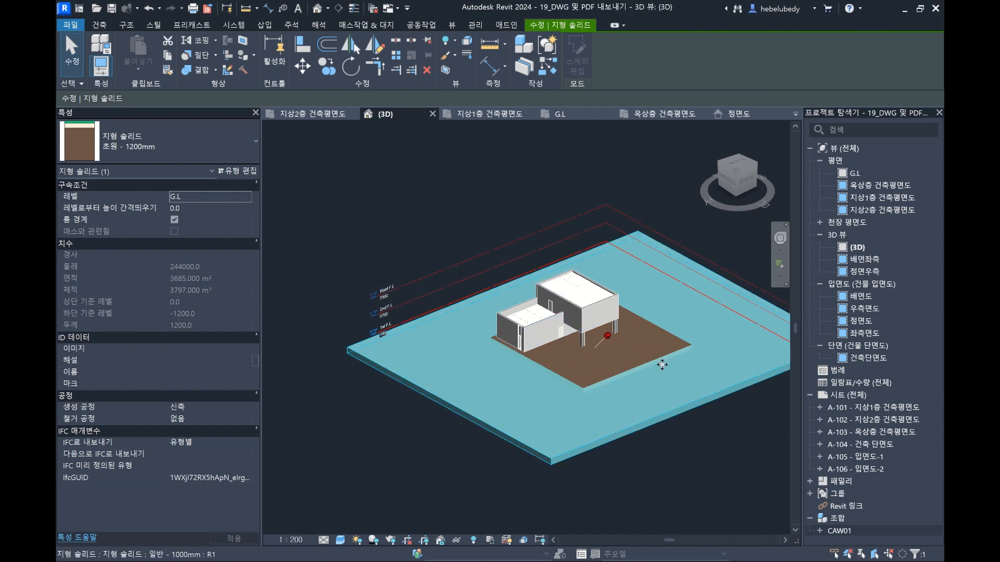
- Create parts from the Roof F.L parapet wall on the upper block's side facing the lower roof in the {3D} view
{"action": "left_click", "coordinate": [558, 336]}
{"action": "scroll", "coordinate": [560, 338], "scroll_direction": "up", "scroll_amount": 5}
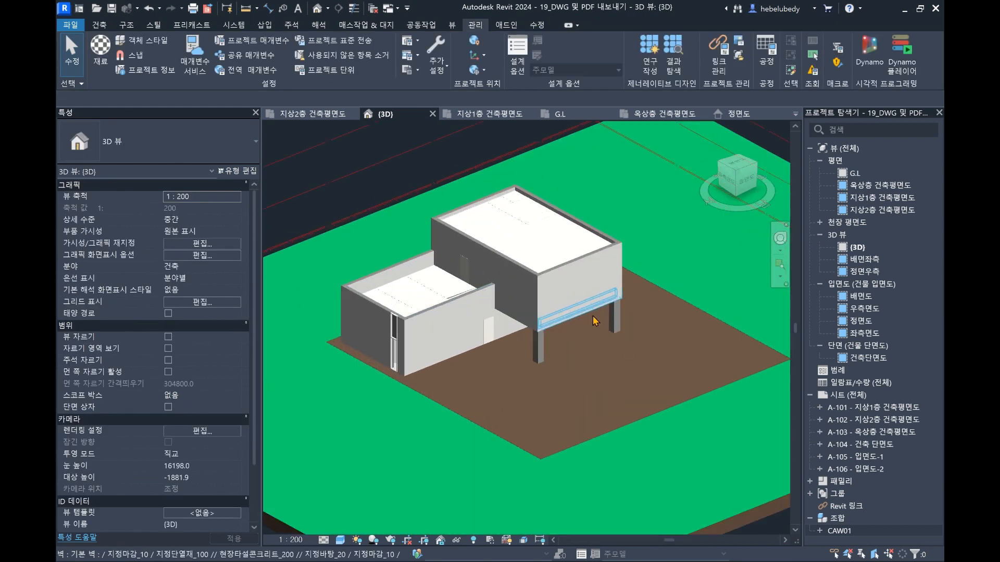
{"action": "scroll", "coordinate": [542, 295], "scroll_direction": "up", "scroll_amount": 3}
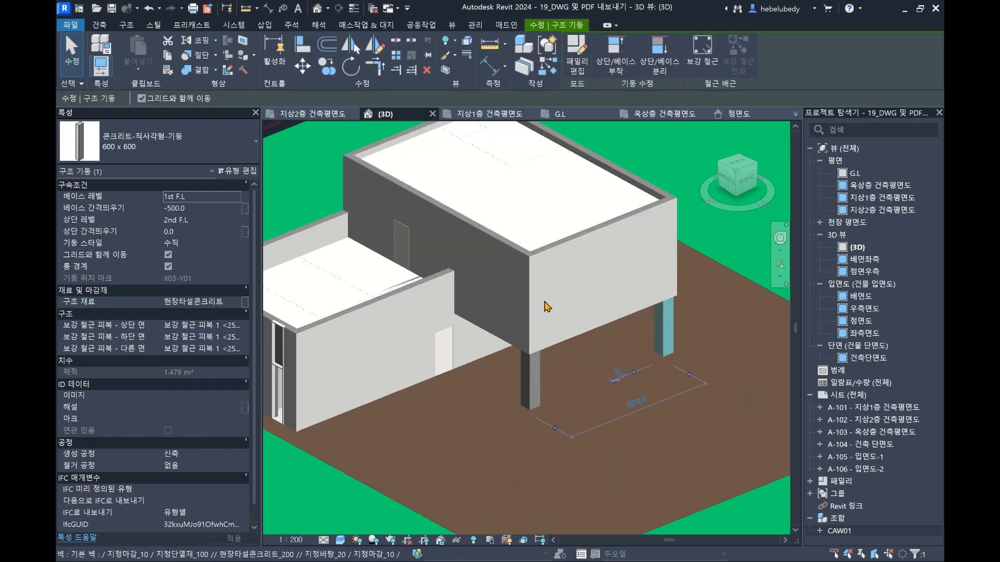
{"action": "scroll", "coordinate": [548, 267], "scroll_direction": "down", "scroll_amount": 2}
{"action": "scroll", "coordinate": [492, 219], "scroll_direction": "up", "scroll_amount": 5}
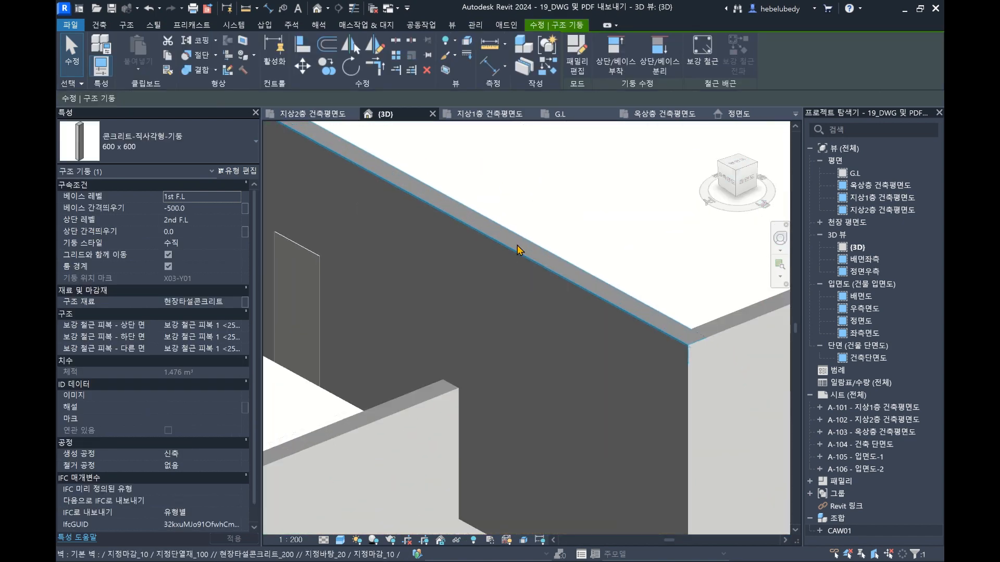
{"action": "left_click", "coordinate": [517, 250]}
{"action": "left_click", "coordinate": [487, 207]}
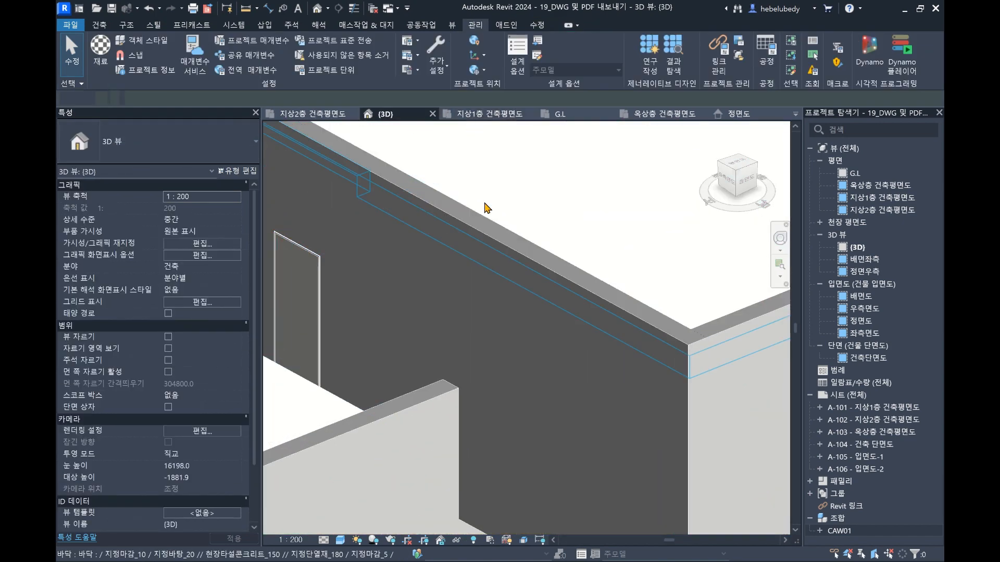
{"action": "left_click", "coordinate": [486, 230]}
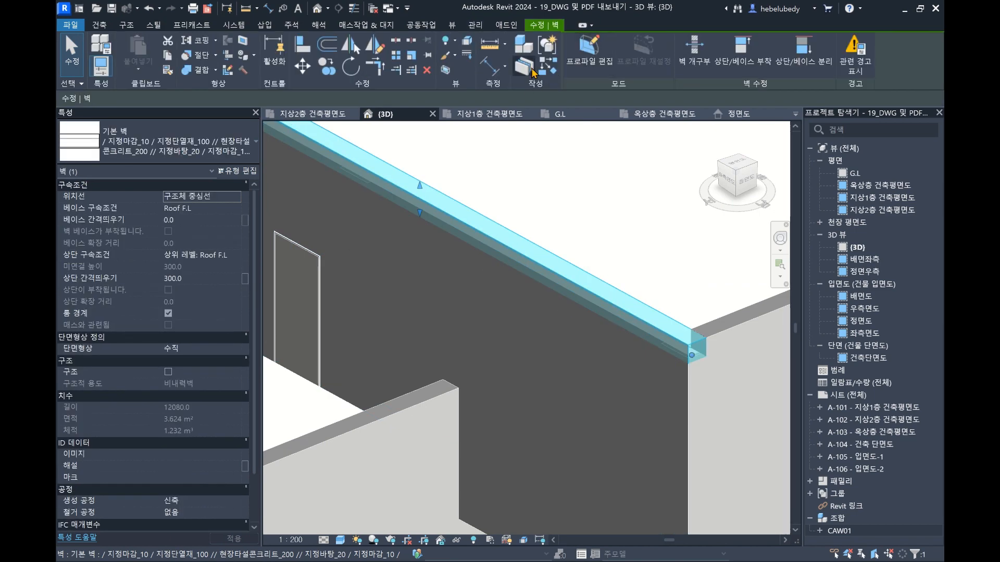
{"action": "left_click", "coordinate": [514, 172]}
- Examine the parapet wall's individual layer parts, including the 지정마감 finish and the 현장타설콘크리트 core
{"action": "scroll", "coordinate": [509, 260], "scroll_direction": "up", "scroll_amount": 3}
{"action": "left_click", "coordinate": [538, 259]}
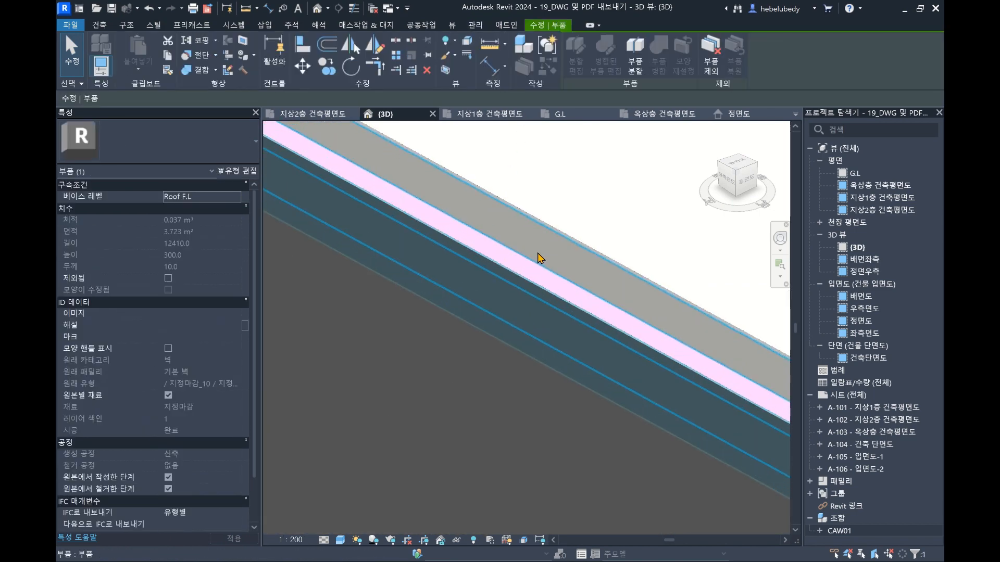
{"action": "scroll", "coordinate": [527, 281], "scroll_direction": "up", "scroll_amount": 4}
{"action": "left_click", "coordinate": [559, 249]}
{"action": "scroll", "coordinate": [484, 221], "scroll_direction": "down", "scroll_amount": 4}
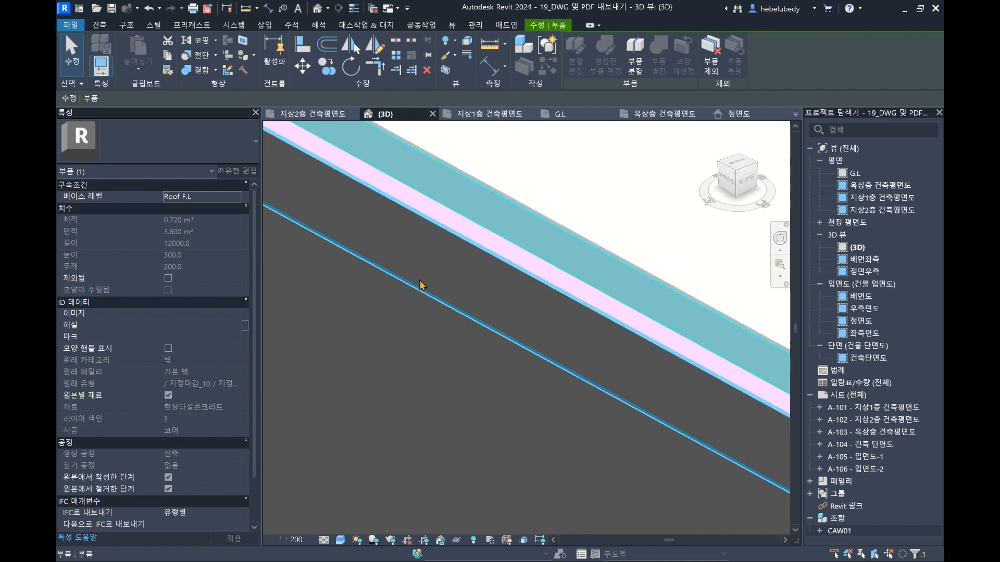
{"action": "scroll", "coordinate": [458, 263], "scroll_direction": "down", "scroll_amount": 3}
{"action": "key", "text": "Escape"}
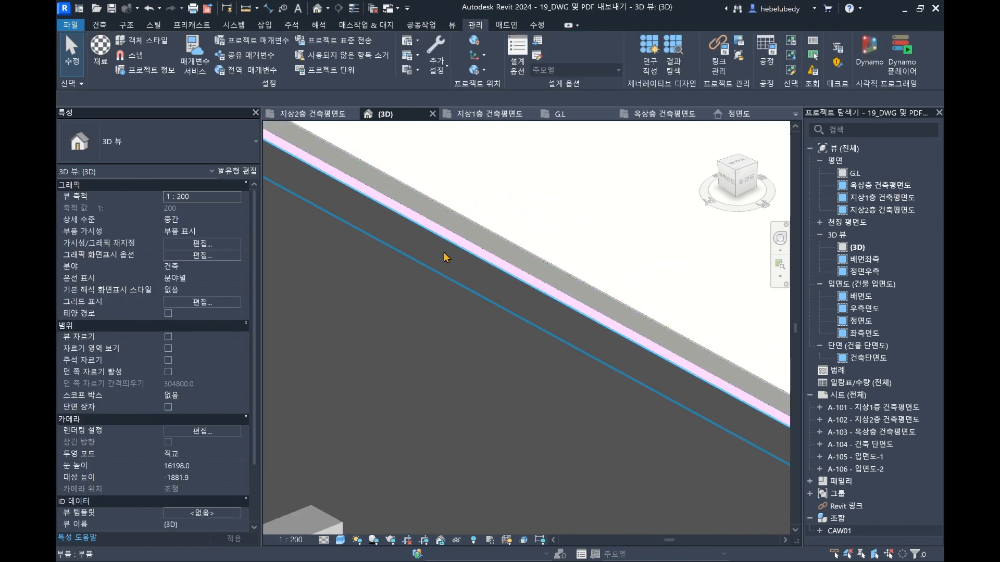
{"action": "left_click", "coordinate": [475, 270]}
{"action": "scroll", "coordinate": [531, 280], "scroll_direction": "up", "scroll_amount": 4}
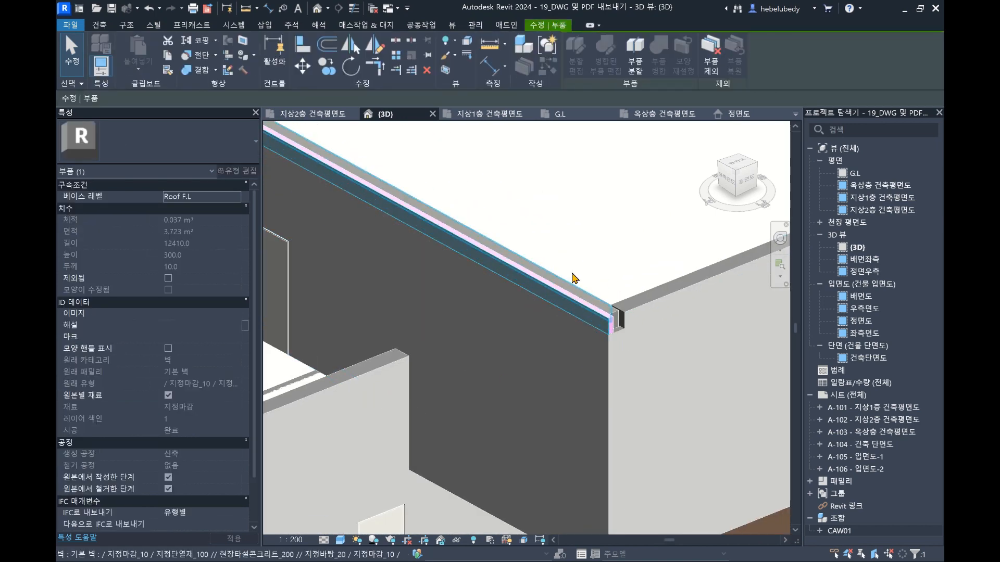
- Inspect the properties of the adjoining Roof F.L parapet wall and view the whole building in the {3D} view
{"action": "left_click", "coordinate": [653, 312]}
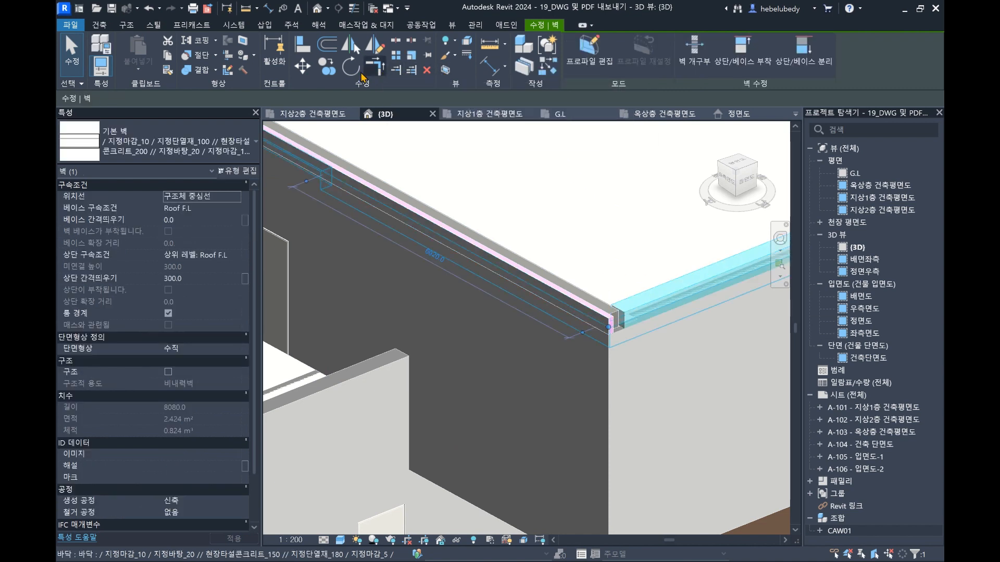
{"action": "key", "text": "Escape"}
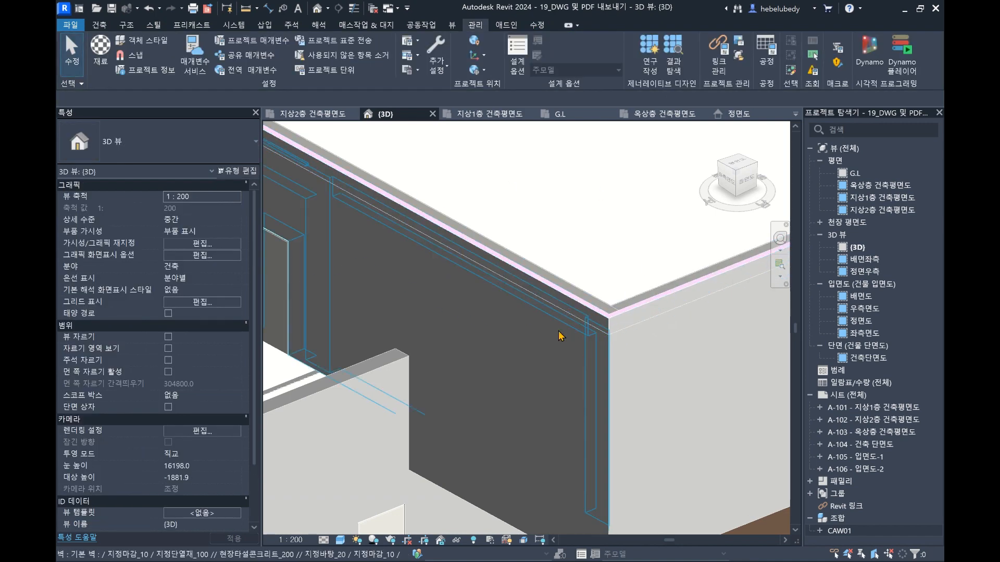
{"action": "scroll", "coordinate": [560, 339], "scroll_direction": "down", "scroll_amount": 6}
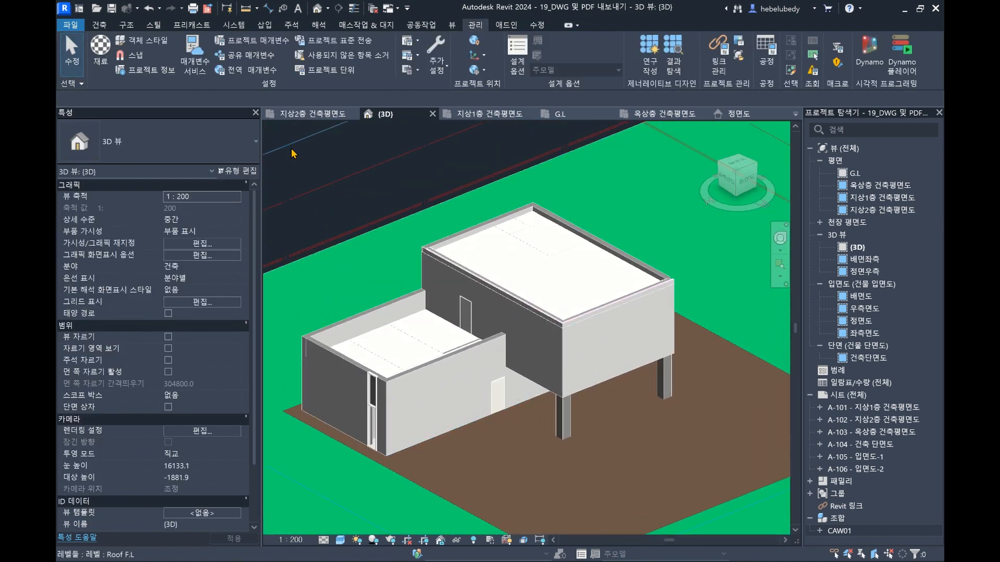
{"action": "left_click_drag", "start_coordinate": [279, 124], "coordinate": [766, 489]}
{"action": "key", "text": "Escape"}
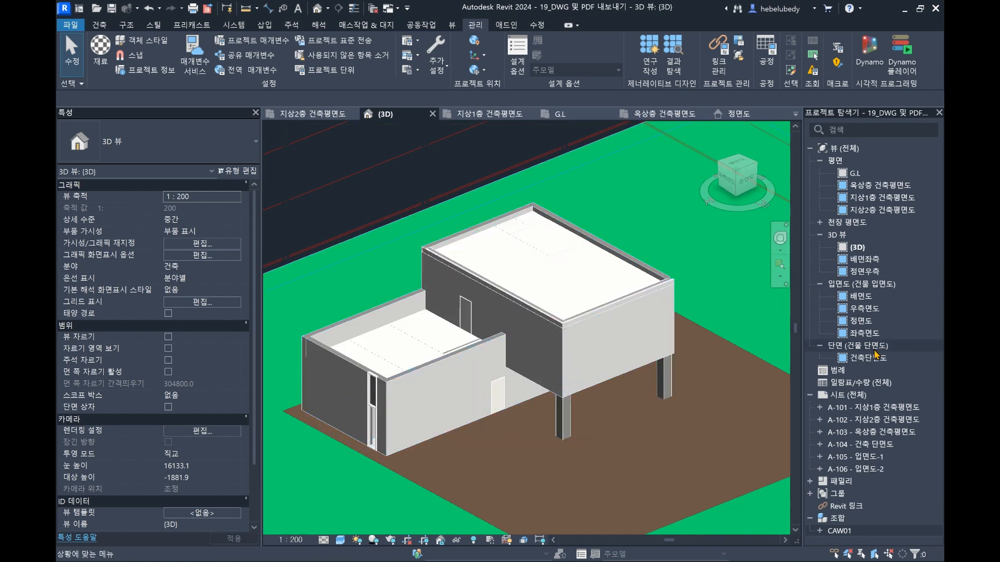
- Examine the building's walls, roof and surrounding 일반 - 1000mm terrain solid in the {3D} view
{"action": "scroll", "coordinate": [656, 307], "scroll_direction": "down", "scroll_amount": 2}
{"action": "left_click_drag", "start_coordinate": [340, 135], "coordinate": [761, 471]}
{"action": "key", "text": "Escape"}
{"action": "left_click_drag", "start_coordinate": [390, 146], "coordinate": [677, 427]}
{"action": "key", "text": "Escape"}
{"action": "left_click", "coordinate": [714, 394]}
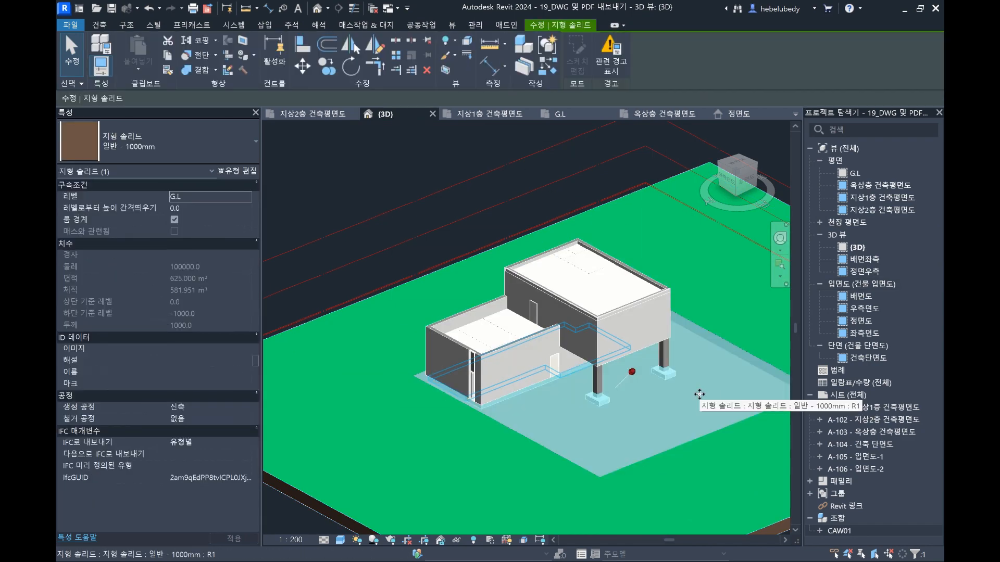
{"action": "key", "text": "Escape"}
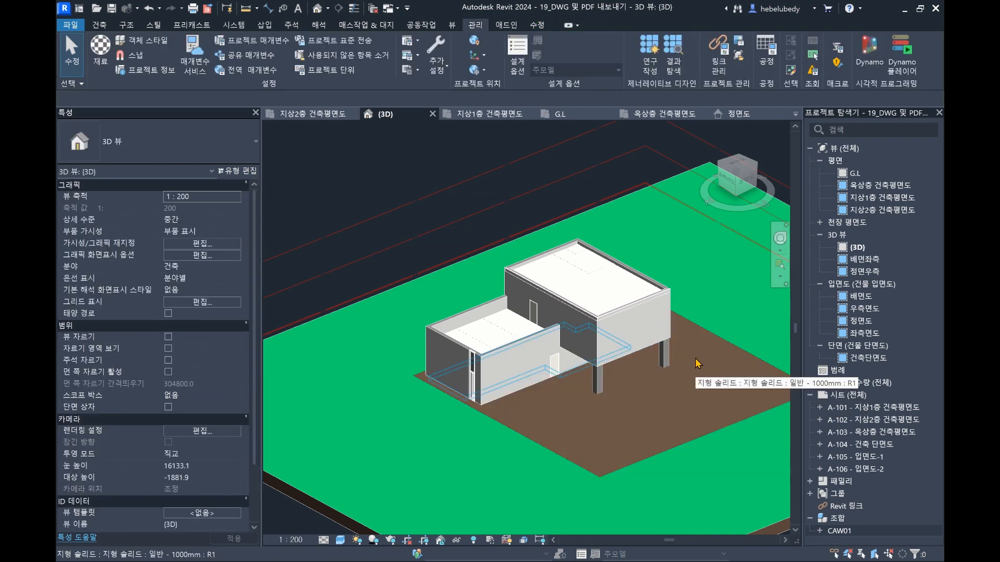
{"action": "left_click_drag", "start_coordinate": [390, 147], "coordinate": [654, 295]}
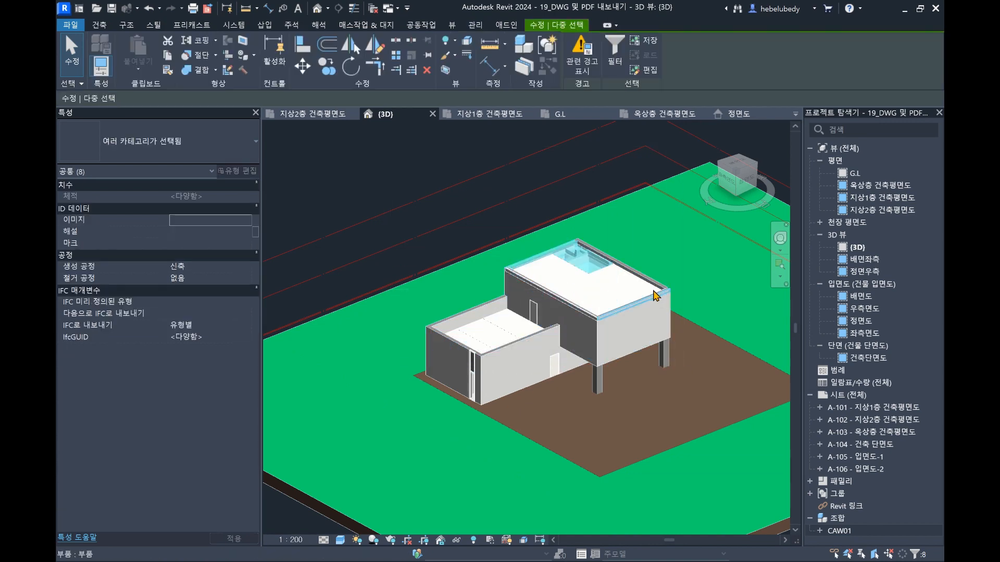
{"action": "key", "text": "Escape"}
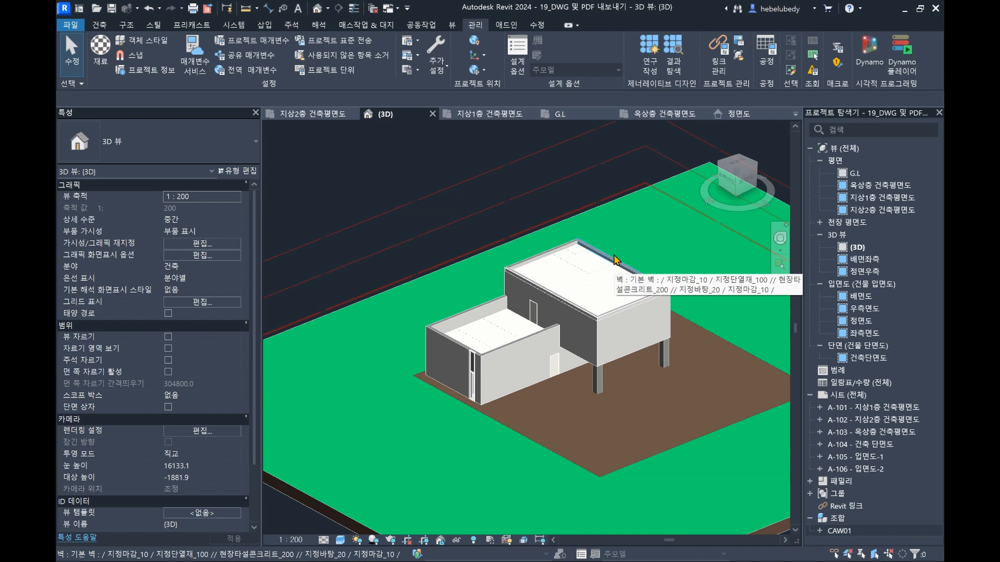
{"action": "left_click_drag", "start_coordinate": [396, 148], "coordinate": [511, 170]}
{"action": "left_click_drag", "start_coordinate": [652, 262], "coordinate": [699, 418]}
{"action": "left_click", "coordinate": [413, 163]}
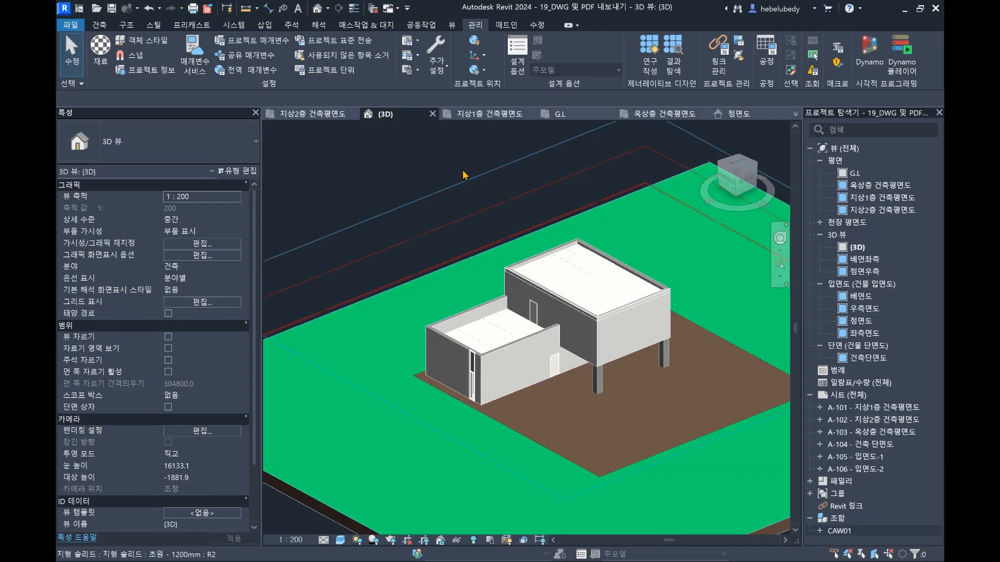
- Open the 지상2층 건축평면도 plan and examine the 600 x 600 structural columns and the layered walls around the stair
{"action": "left_click", "coordinate": [662, 113]}
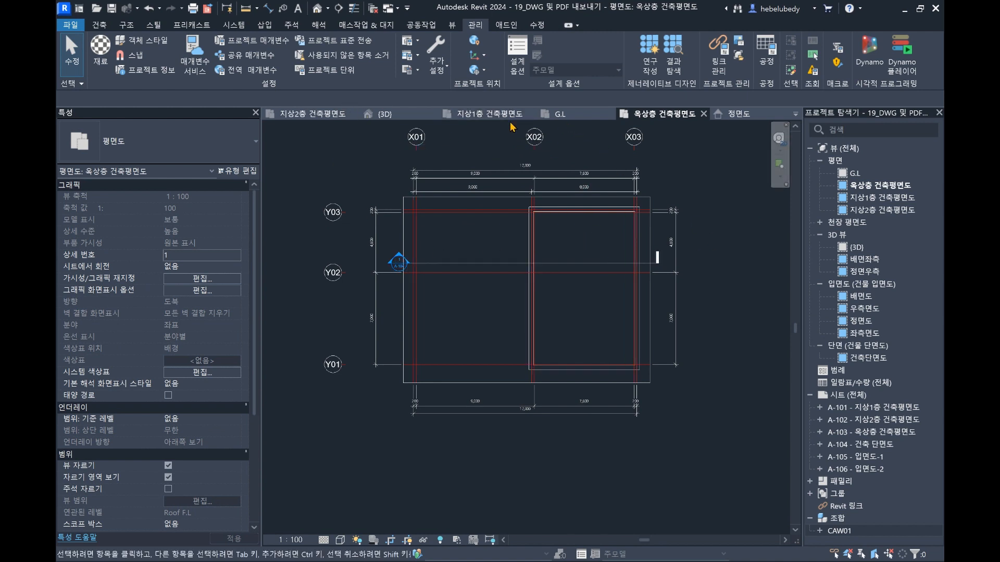
{"action": "left_click", "coordinate": [312, 114]}
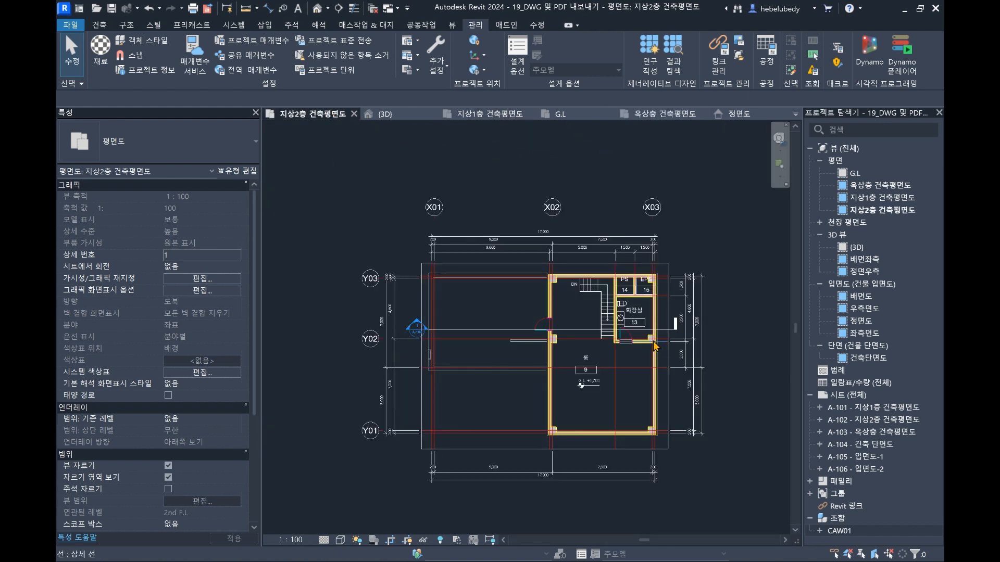
{"action": "scroll", "coordinate": [555, 276], "scroll_direction": "up", "scroll_amount": 8}
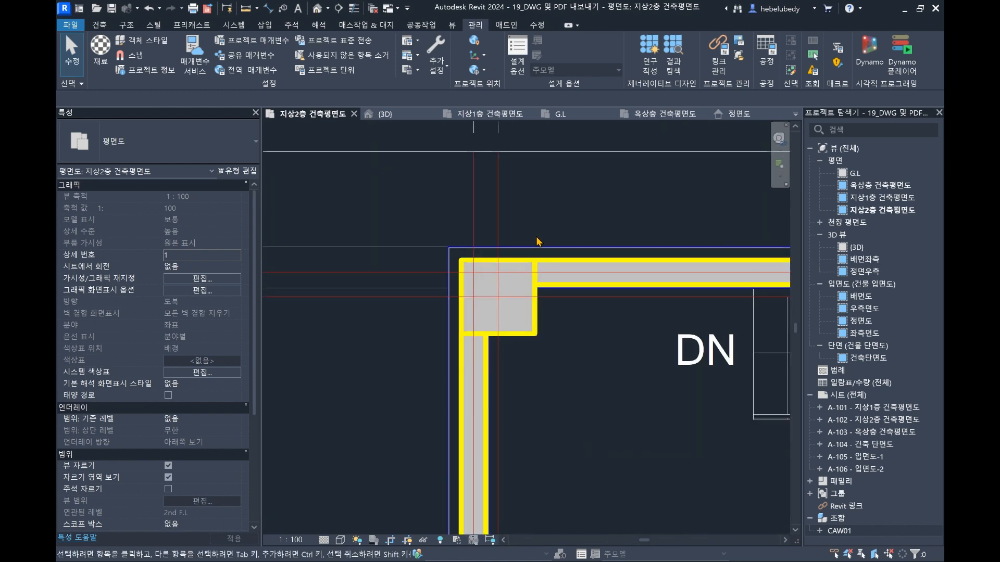
{"action": "scroll", "coordinate": [558, 284], "scroll_direction": "up", "scroll_amount": 3}
{"action": "scroll", "coordinate": [552, 281], "scroll_direction": "down", "scroll_amount": 1}
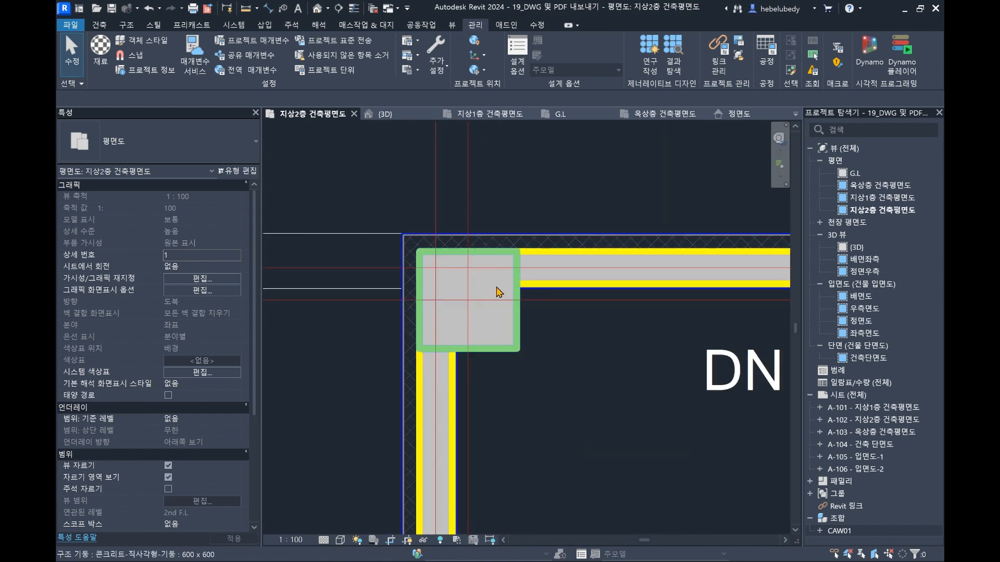
{"action": "scroll", "coordinate": [497, 284], "scroll_direction": "down", "scroll_amount": 4}
{"action": "middle_click_drag", "start_coordinate": [502, 275], "coordinate": [484, 244]}
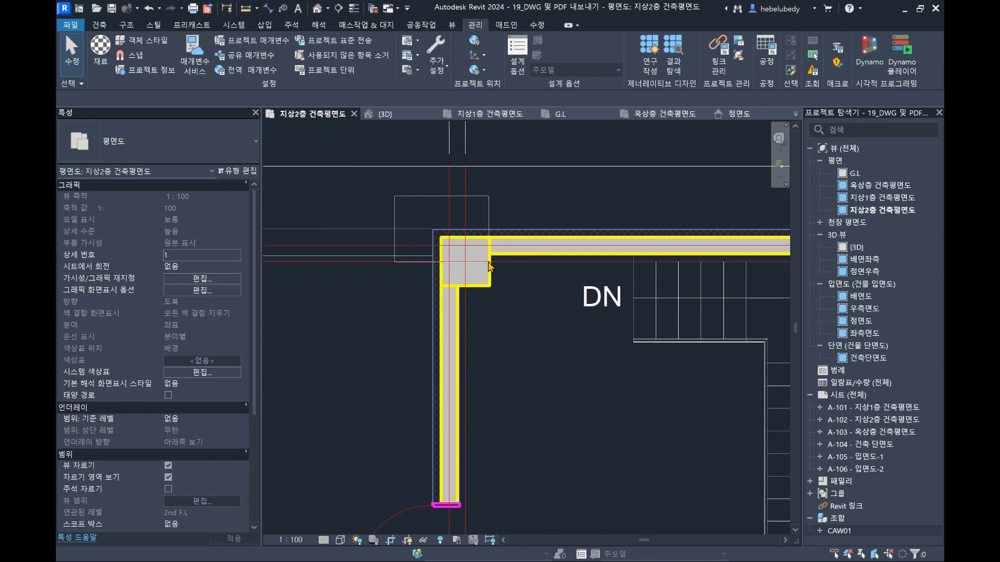
{"action": "left_click_drag", "start_coordinate": [395, 191], "coordinate": [528, 343]}
{"action": "scroll", "coordinate": [534, 276], "scroll_direction": "down", "scroll_amount": 3}
{"action": "middle_click_drag", "start_coordinate": [544, 276], "coordinate": [400, 283]}
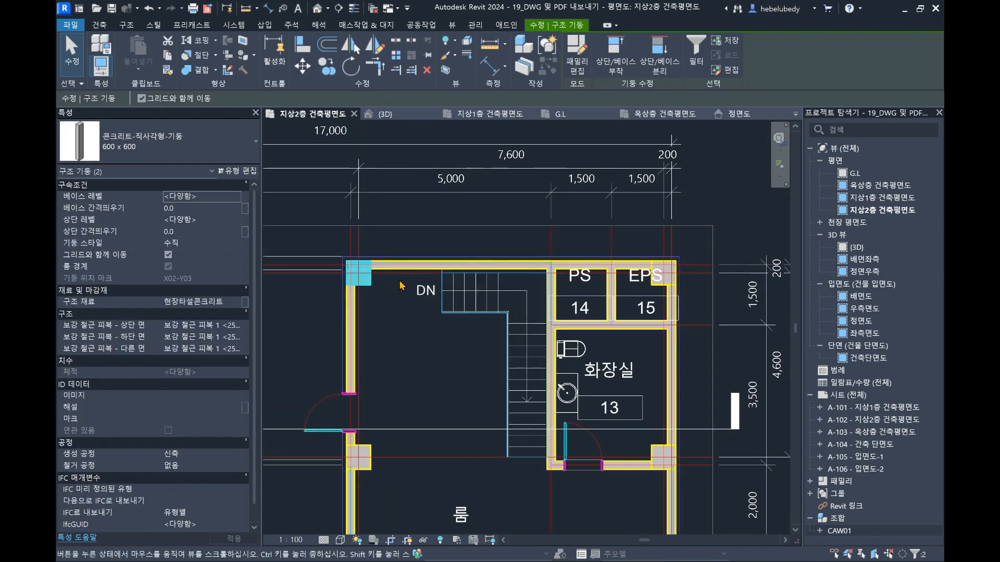
{"action": "middle_click_drag", "start_coordinate": [648, 294], "coordinate": [716, 248]}
- Examine the 1000X2100 flush-frame door on grid X02 beside the Y02 column, including its frame against the wall layers
{"action": "scroll", "coordinate": [432, 349], "scroll_direction": "up", "scroll_amount": 3}
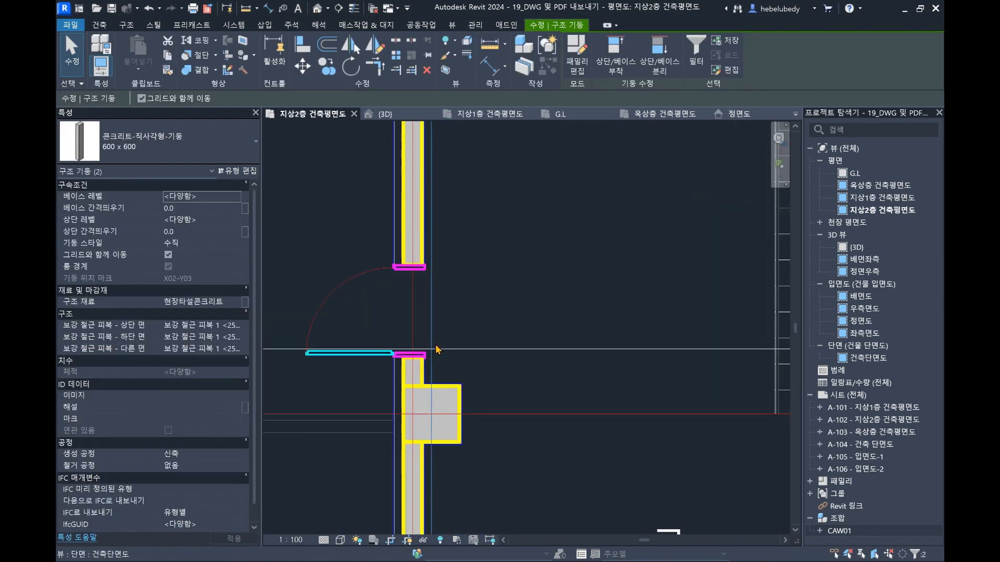
{"action": "scroll", "coordinate": [435, 351], "scroll_direction": "up", "scroll_amount": 2}
{"action": "middle_click_drag", "start_coordinate": [436, 350], "coordinate": [584, 318]}
{"action": "left_click", "coordinate": [513, 196]}
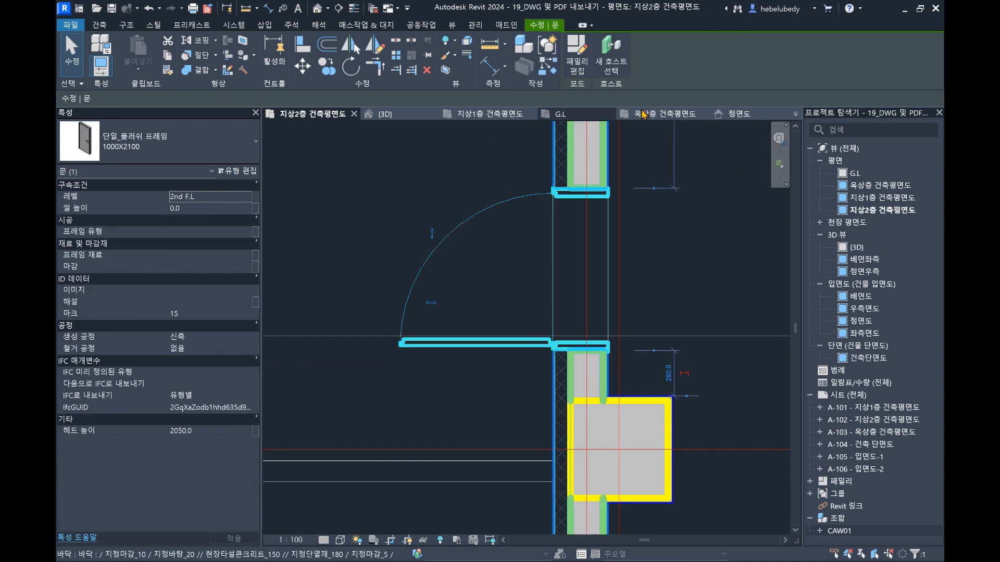
{"action": "scroll", "coordinate": [508, 267], "scroll_direction": "down", "scroll_amount": 2}
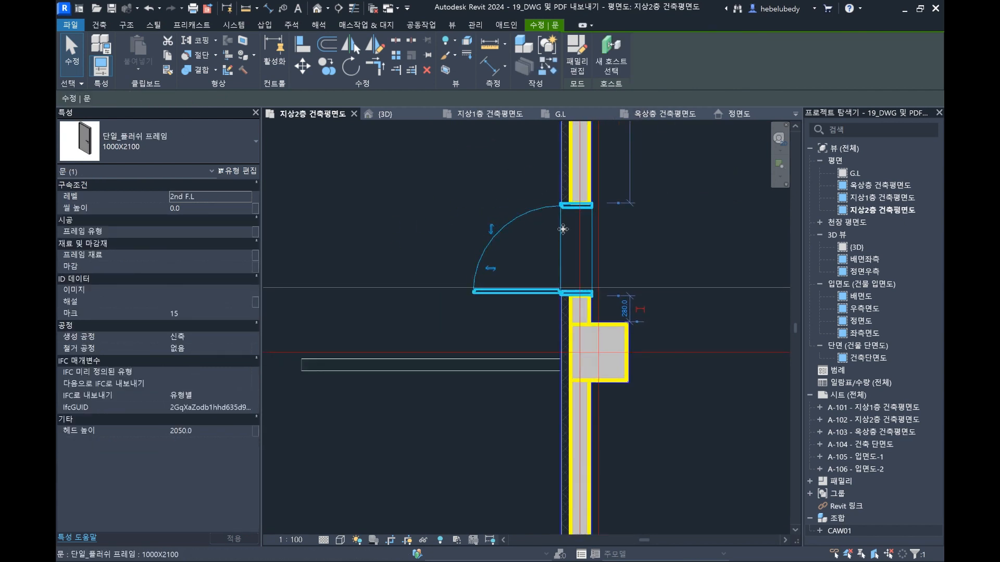
{"action": "scroll", "coordinate": [562, 224], "scroll_direction": "up", "scroll_amount": 2}
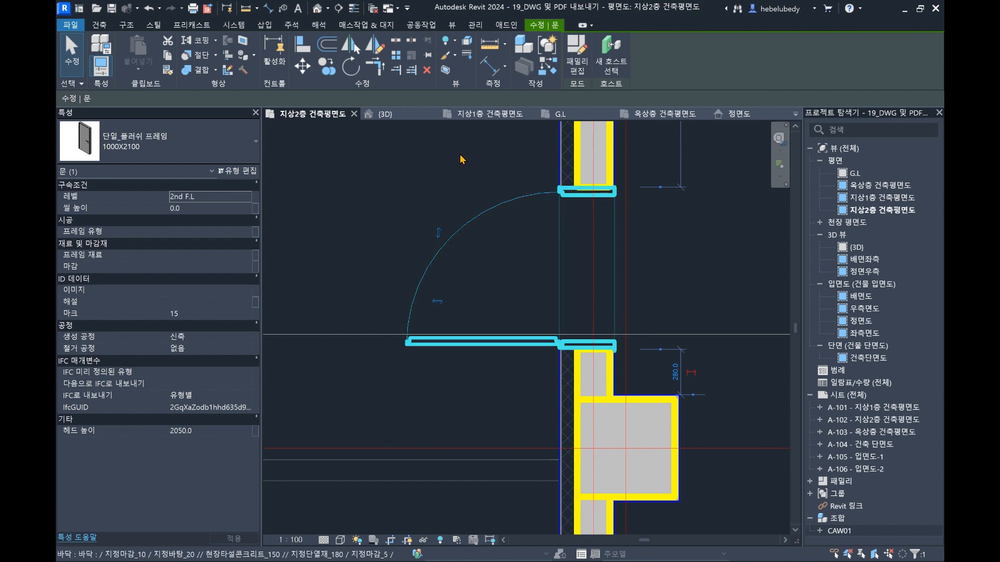
{"action": "left_click", "coordinate": [564, 204]}
{"action": "scroll", "coordinate": [617, 196], "scroll_direction": "up", "scroll_amount": 2}
{"action": "left_click", "coordinate": [618, 195]}
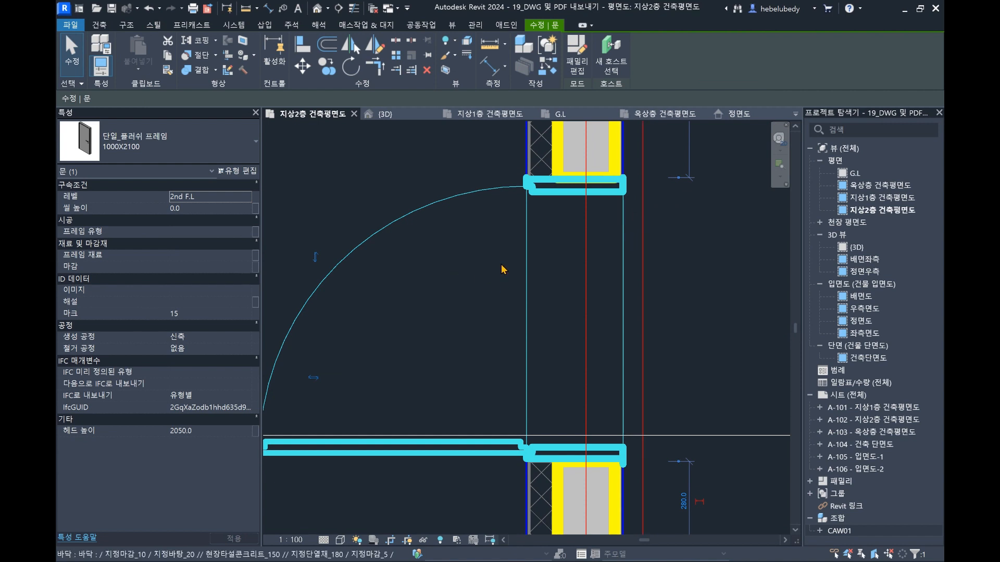
{"action": "scroll", "coordinate": [519, 210], "scroll_direction": "down", "scroll_amount": 2}
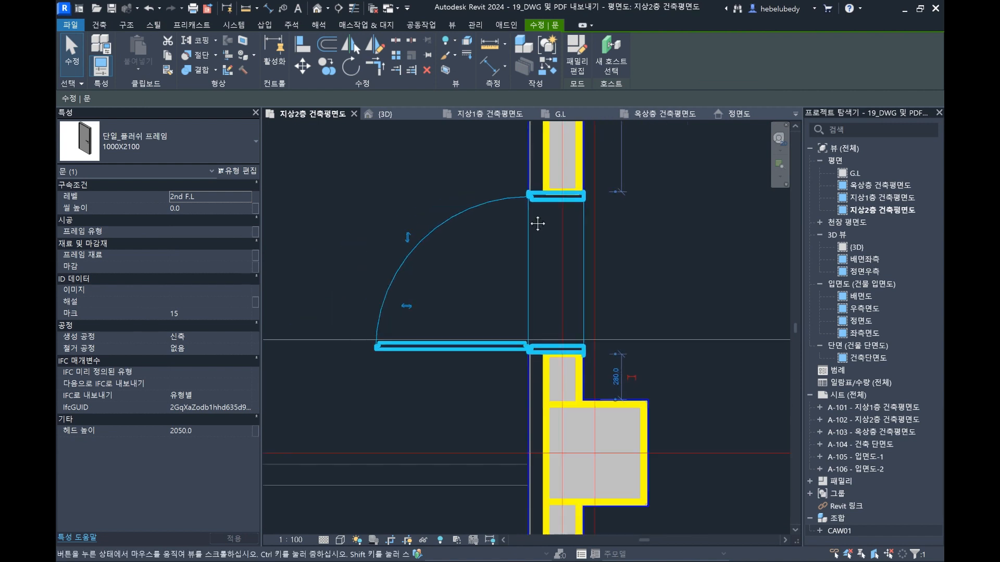
{"action": "right_click", "coordinate": [515, 197]}
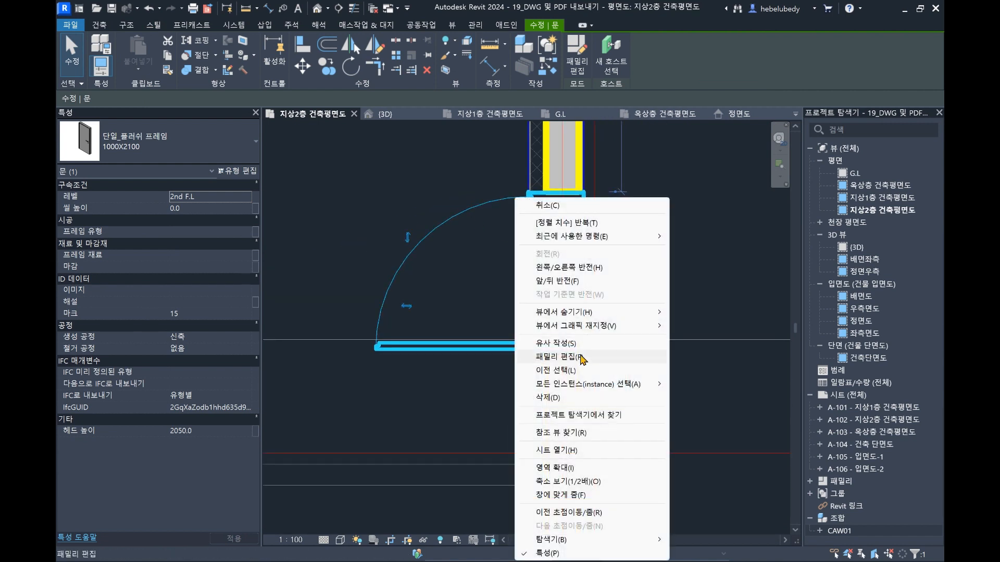
- Cover the grid X02 door with a rectangular masking region about 1000 mm high that spans its frame, leaf and swing
{"action": "left_click", "coordinate": [107, 25]}
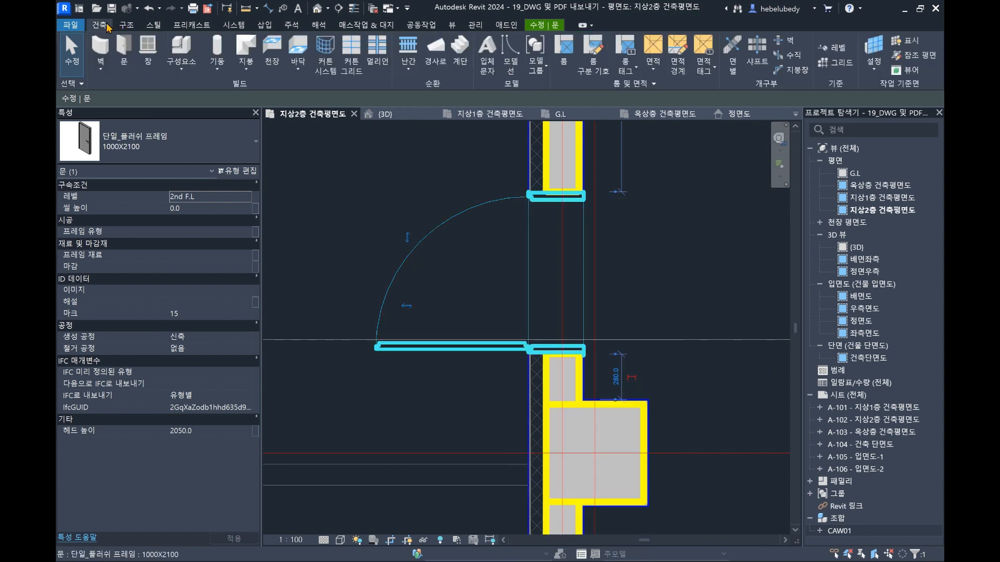
{"action": "left_click", "coordinate": [291, 25]}
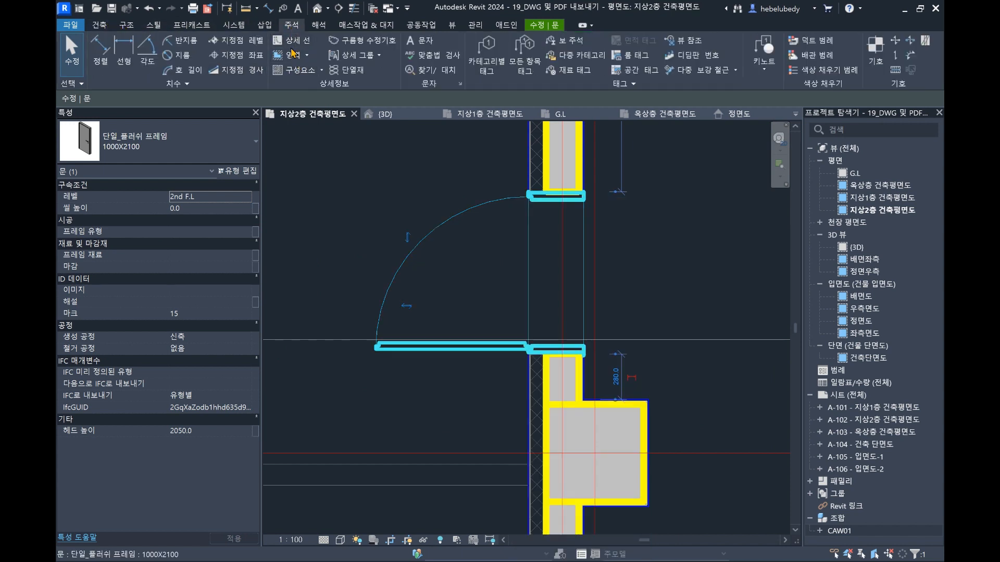
{"action": "left_click", "coordinate": [321, 71]}
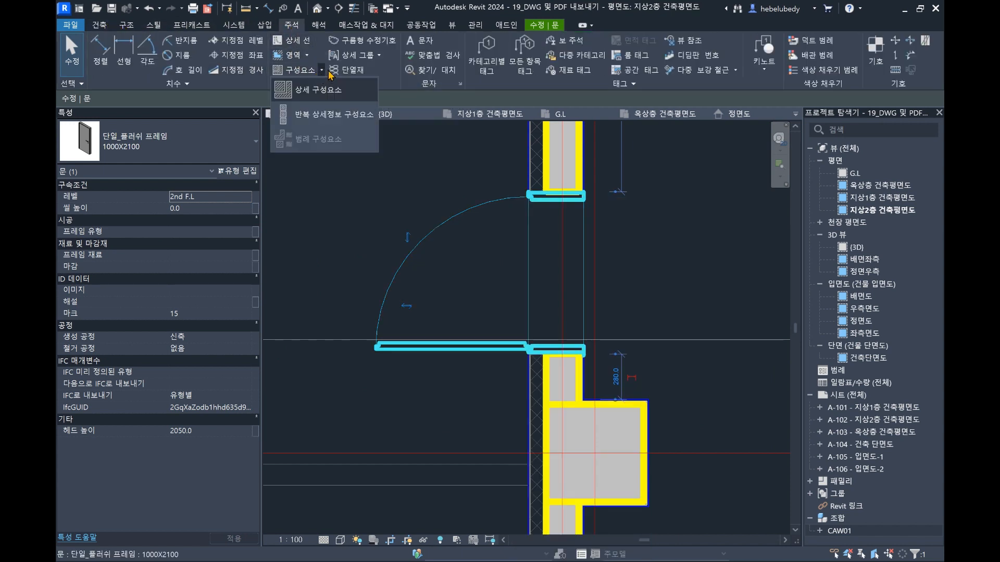
{"action": "left_click", "coordinate": [307, 55]}
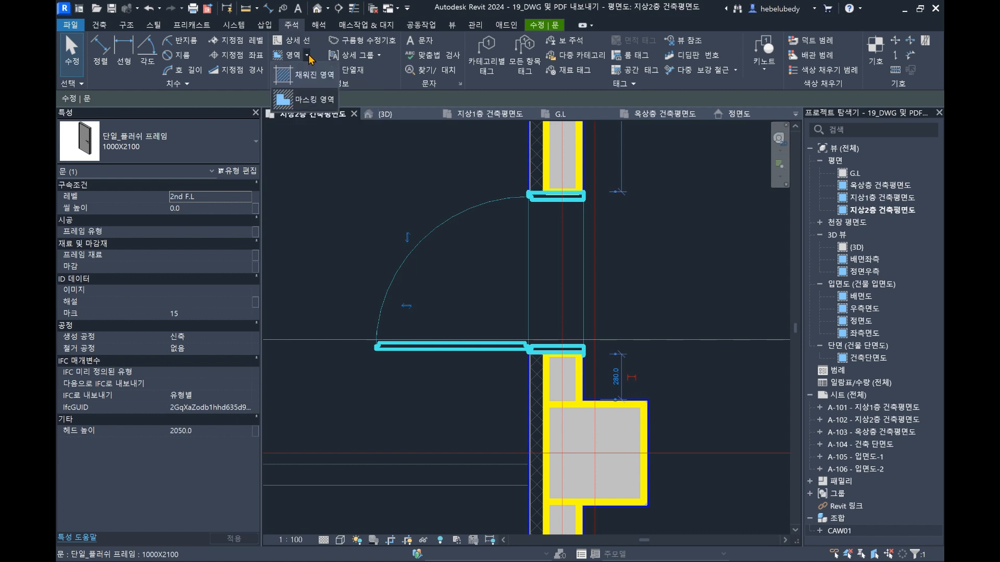
{"action": "left_click", "coordinate": [315, 100]}
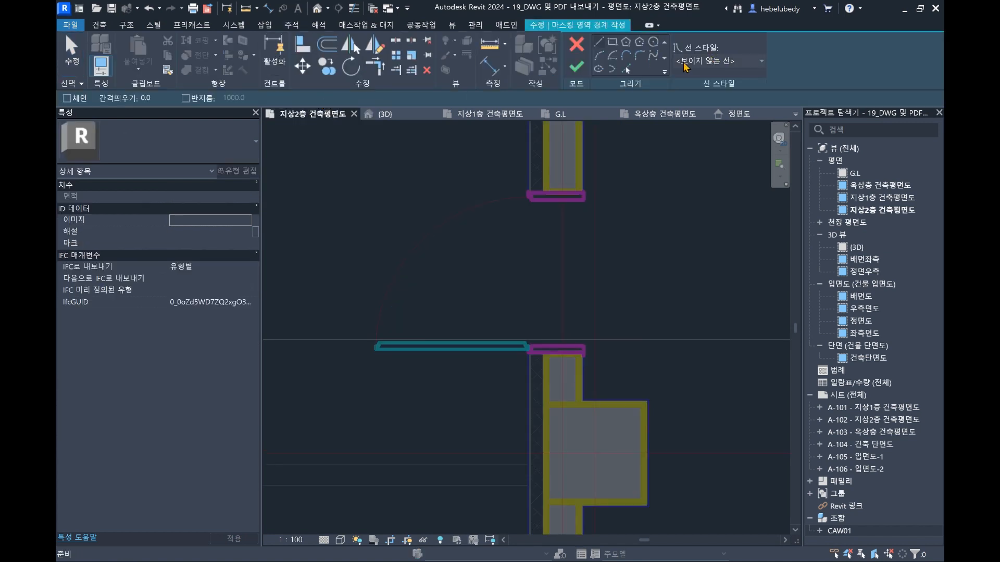
{"action": "left_click", "coordinate": [615, 43]}
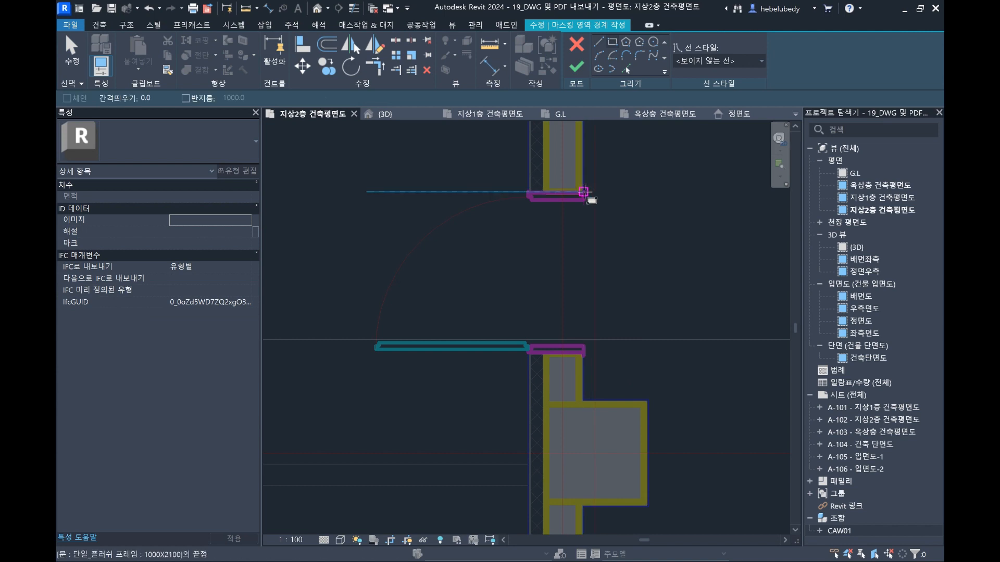
{"action": "left_click", "coordinate": [584, 192]}
{"action": "left_click", "coordinate": [346, 359]}
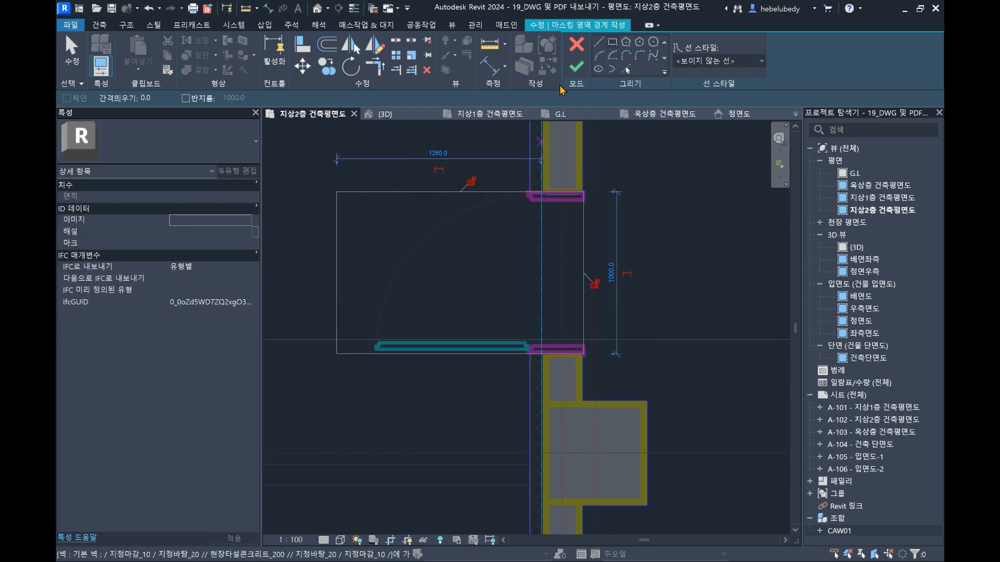
{"action": "left_click", "coordinate": [575, 66]}
- Stretch the masking region past the wall's inner face and beyond both jambs to hide the entire door frame
{"action": "left_click_drag", "start_coordinate": [584, 273], "coordinate": [644, 277]}
{"action": "key", "text": "Escape"}
{"action": "scroll", "coordinate": [554, 208], "scroll_direction": "up", "scroll_amount": 2}
{"action": "left_click", "coordinate": [613, 183]}
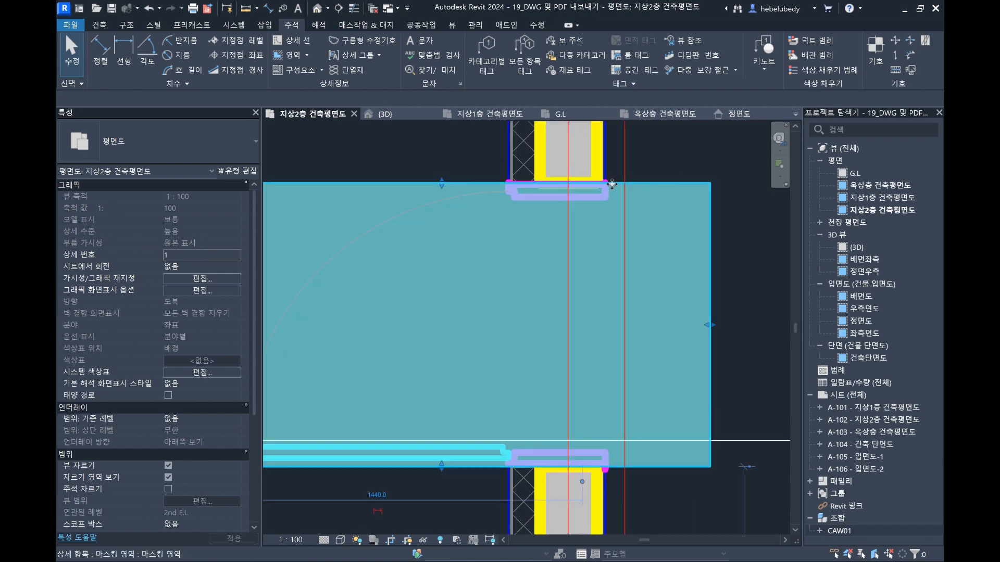
{"action": "left_click_drag", "start_coordinate": [442, 184], "coordinate": [443, 172]}
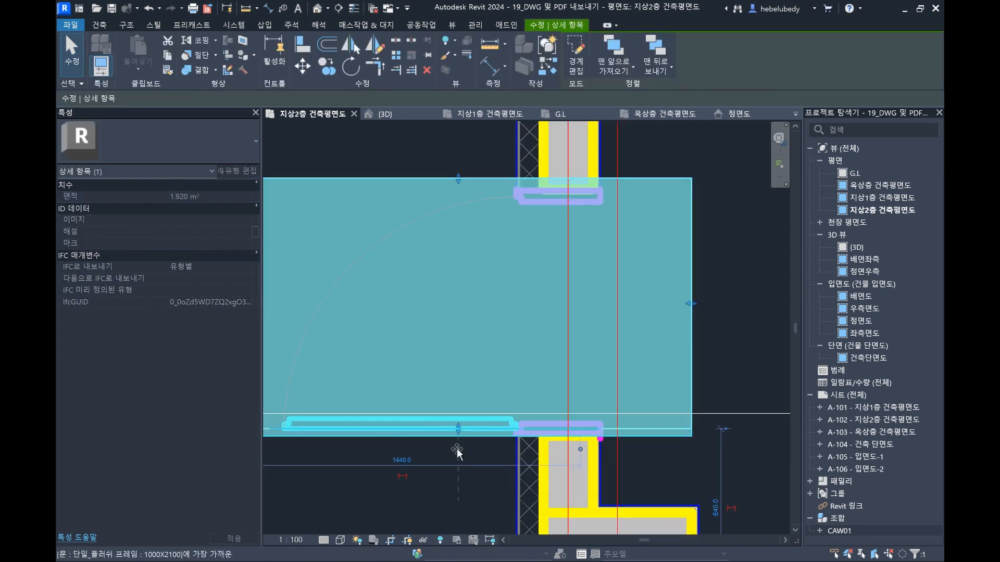
{"action": "key", "text": "Escape"}
{"action": "scroll", "coordinate": [529, 294], "scroll_direction": "down", "scroll_amount": 2}
{"action": "scroll", "coordinate": [561, 253], "scroll_direction": "up", "scroll_amount": 3}
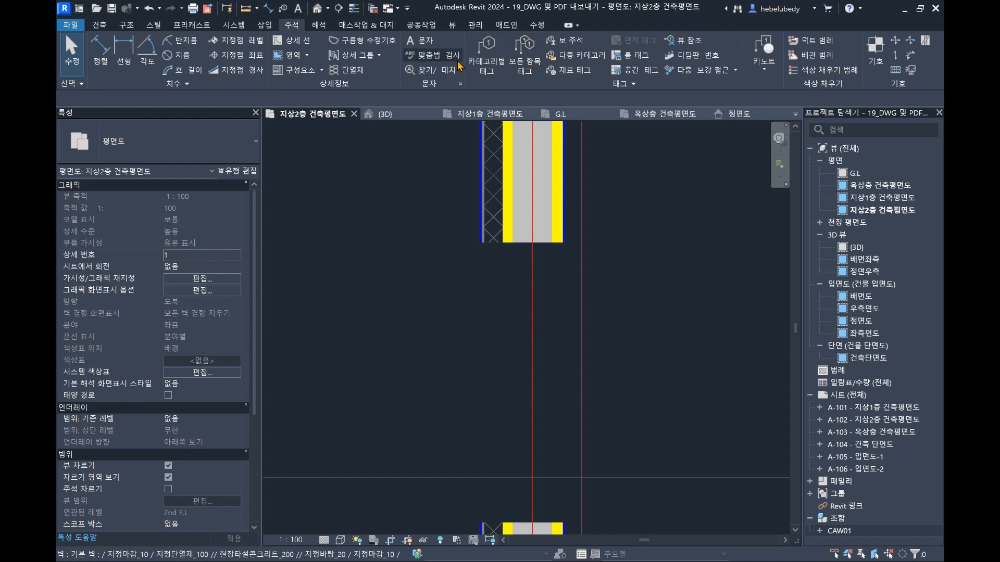
- Draw a detail line in the 중심선 style, about 60 mm long, outward from the wall's outer corner at the upper side of the opening
{"action": "left_click", "coordinate": [292, 40]}
{"action": "left_click", "coordinate": [682, 61]}
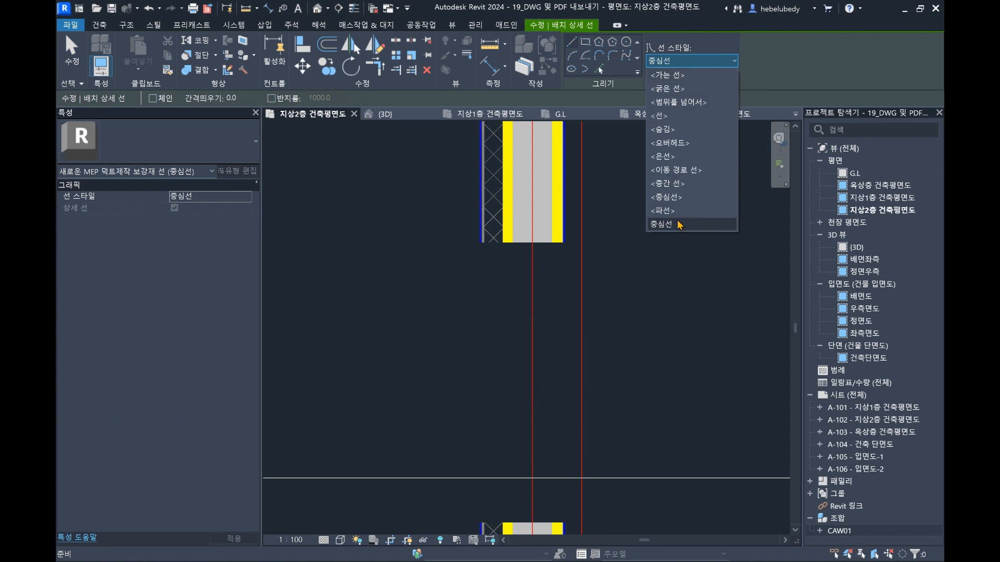
{"action": "left_click", "coordinate": [665, 225]}
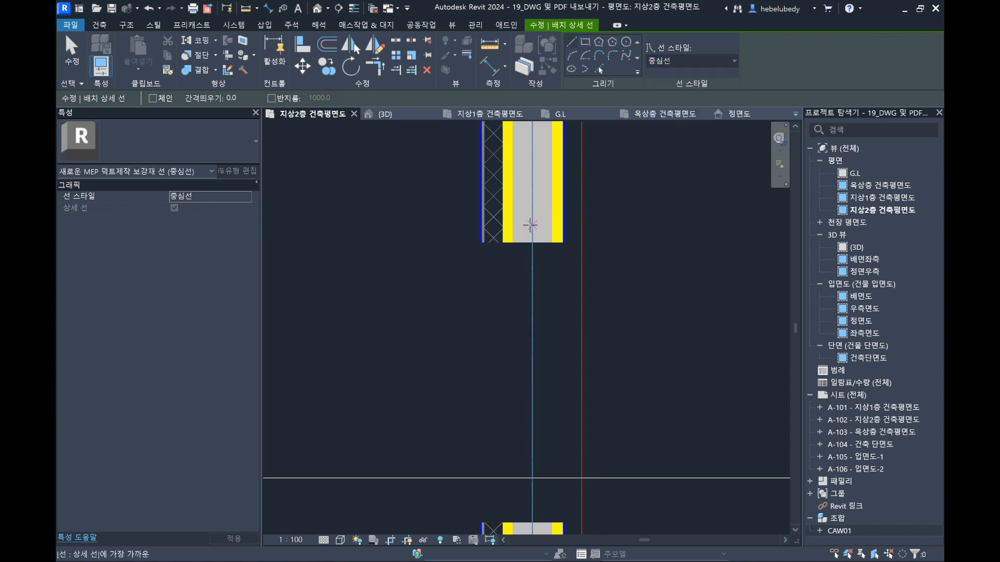
{"action": "left_click", "coordinate": [479, 243]}
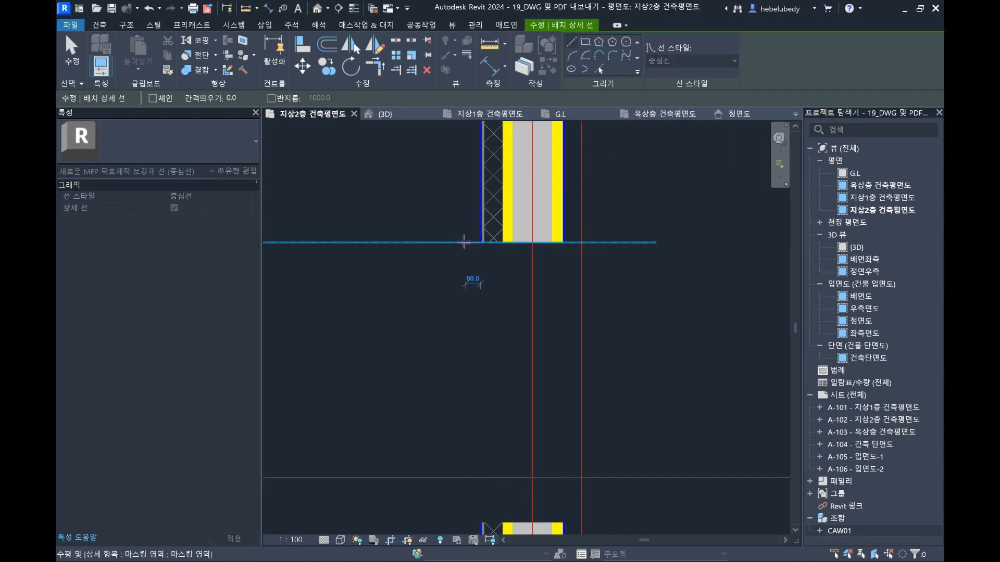
{"action": "key", "text": "Escape"}
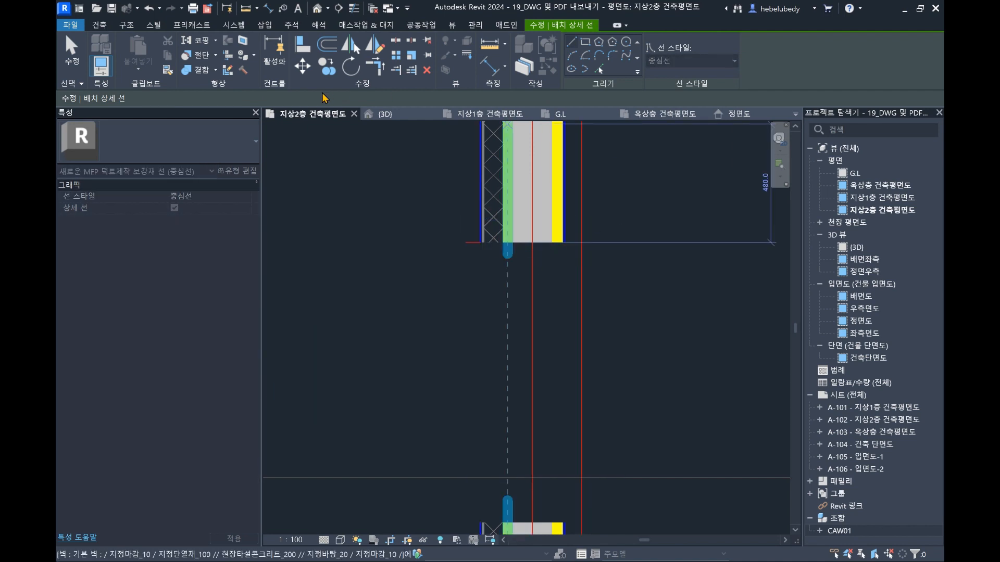
- Outline the upper door frame with chained 중심선 detail lines, a thin rectangle about 520 mm wide extending past both wall faces
{"action": "left_click", "coordinate": [153, 98]}
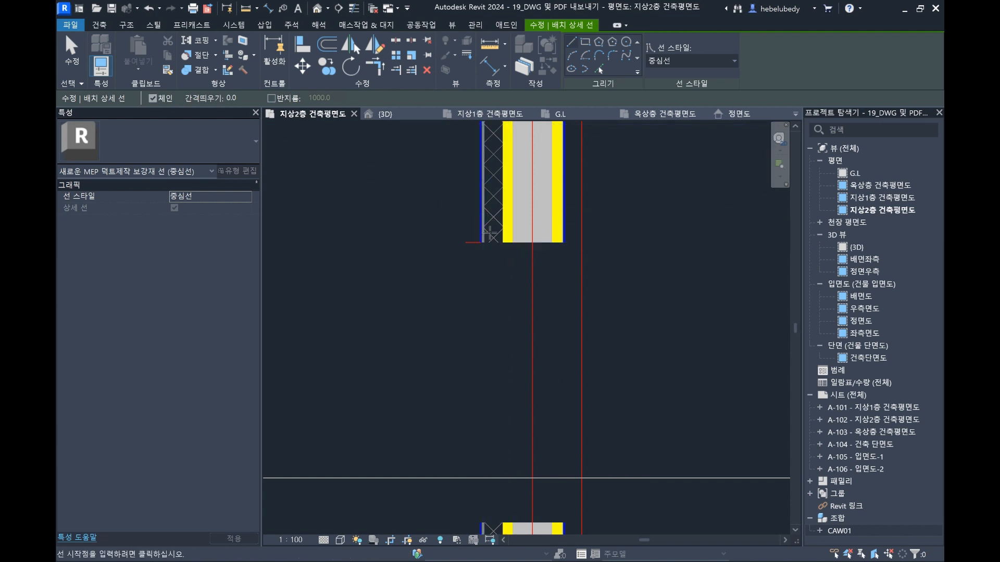
{"action": "left_click", "coordinate": [466, 243]}
{"action": "left_click", "coordinate": [466, 254]}
{"action": "left_click", "coordinate": [593, 253]}
{"action": "left_click", "coordinate": [594, 243]}
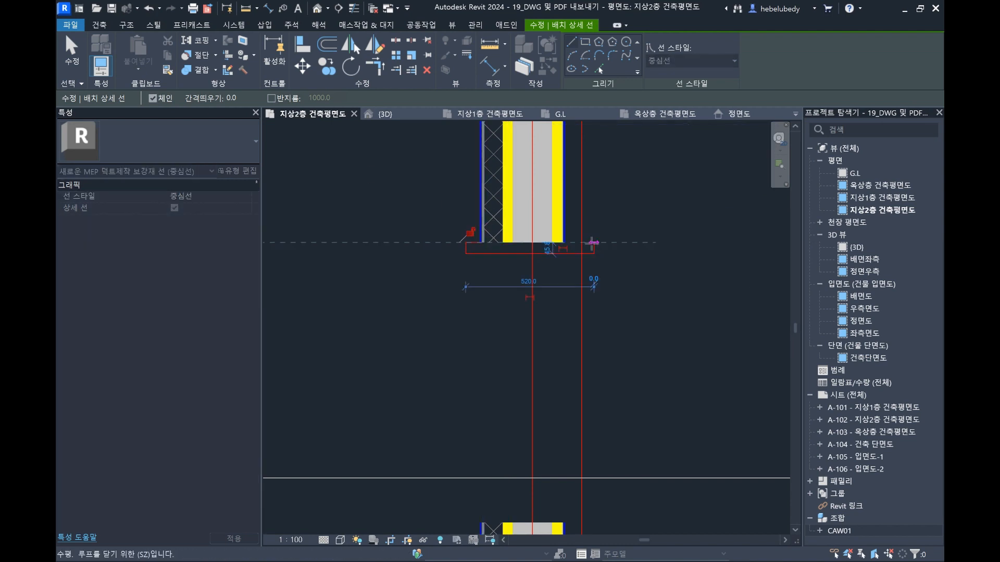
{"action": "left_click", "coordinate": [565, 243]}
{"action": "key", "text": "Escape"}
{"action": "key", "text": "Escape"}
{"action": "scroll", "coordinate": [565, 323], "scroll_direction": "down", "scroll_amount": 1}
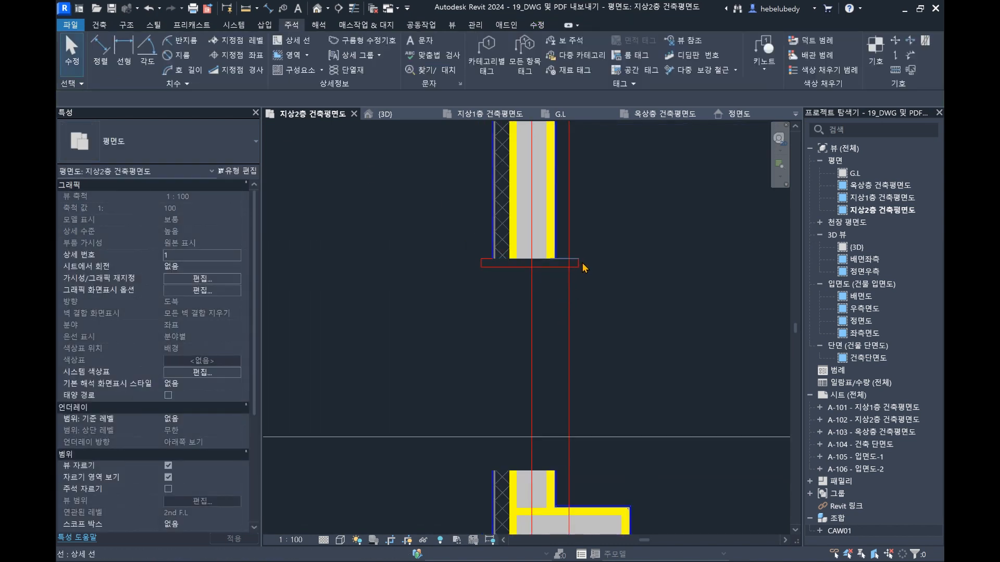
{"action": "scroll", "coordinate": [612, 294], "scroll_direction": "down", "scroll_amount": 2}
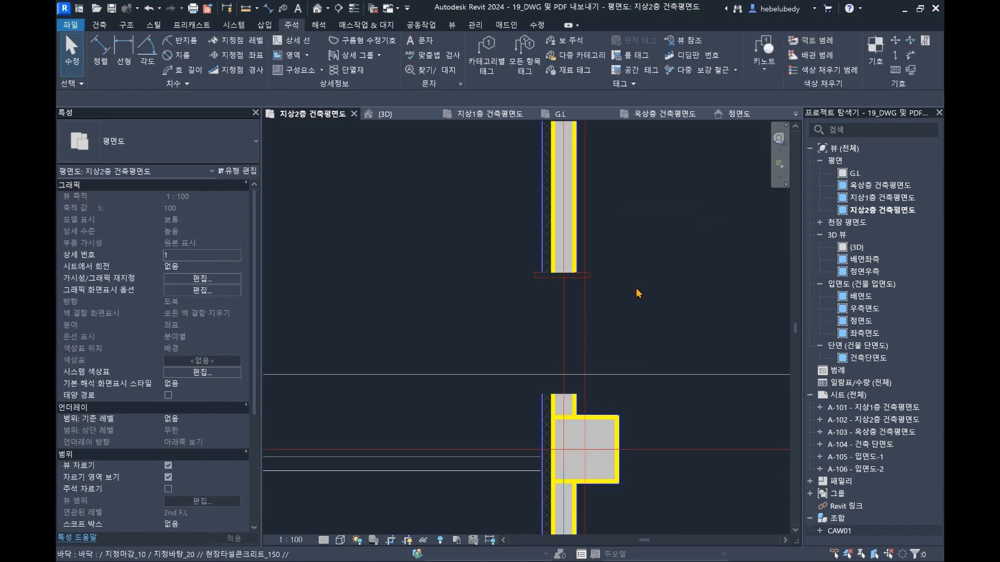
{"action": "scroll", "coordinate": [575, 187], "scroll_direction": "down", "scroll_amount": 2}
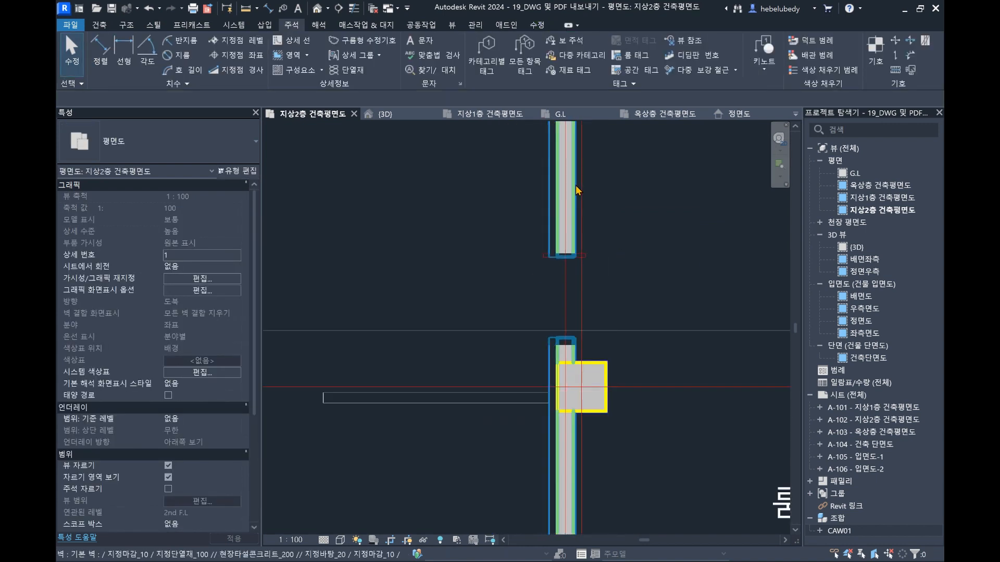
{"action": "left_click", "coordinate": [567, 221]}
{"action": "scroll", "coordinate": [557, 188], "scroll_direction": "up", "scroll_amount": 3}
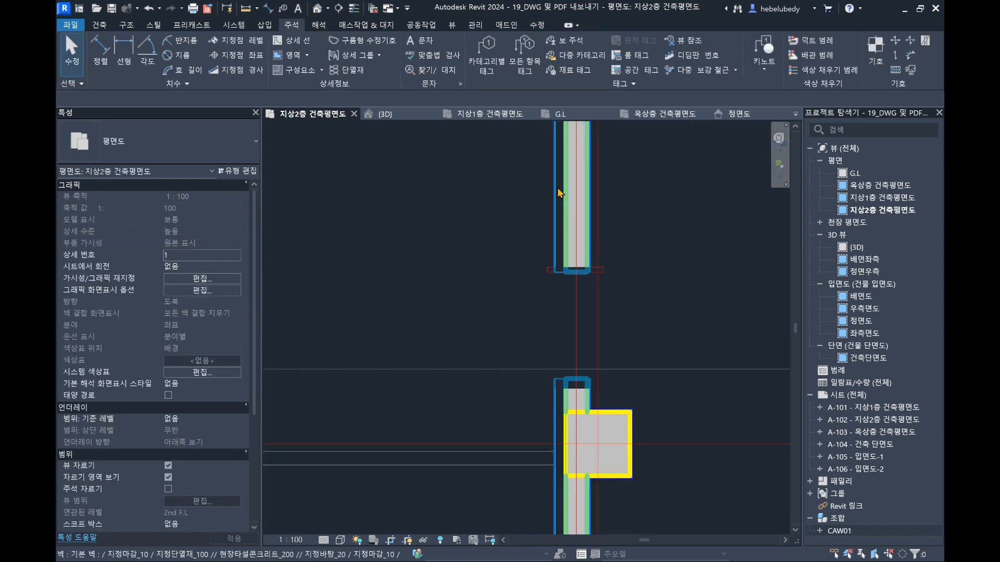
{"action": "middle_click_drag", "start_coordinate": [571, 219], "coordinate": [572, 283]}
{"action": "key", "text": "Escape"}
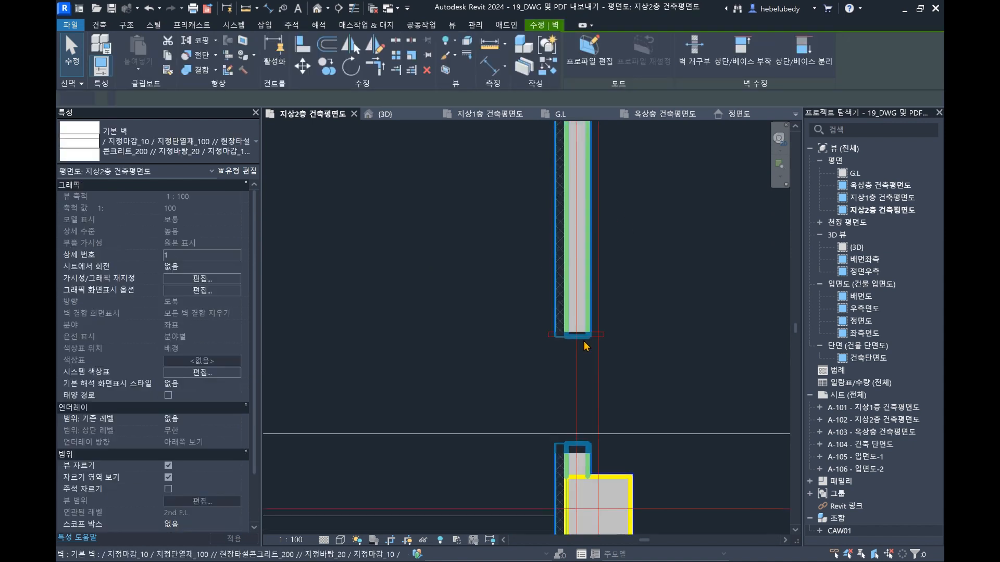
- Move the masking region up off the door so it overlaps the outer layers of the wall above, and adjust its wall-side edge
{"action": "left_click", "coordinate": [522, 365]}
{"action": "left_click_drag", "start_coordinate": [558, 380], "coordinate": [493, 203]}
{"action": "scroll", "coordinate": [549, 205], "scroll_direction": "up", "scroll_amount": 2}
{"action": "scroll", "coordinate": [576, 217], "scroll_direction": "up", "scroll_amount": 2}
{"action": "left_click_drag", "start_coordinate": [579, 215], "coordinate": [587, 217]}
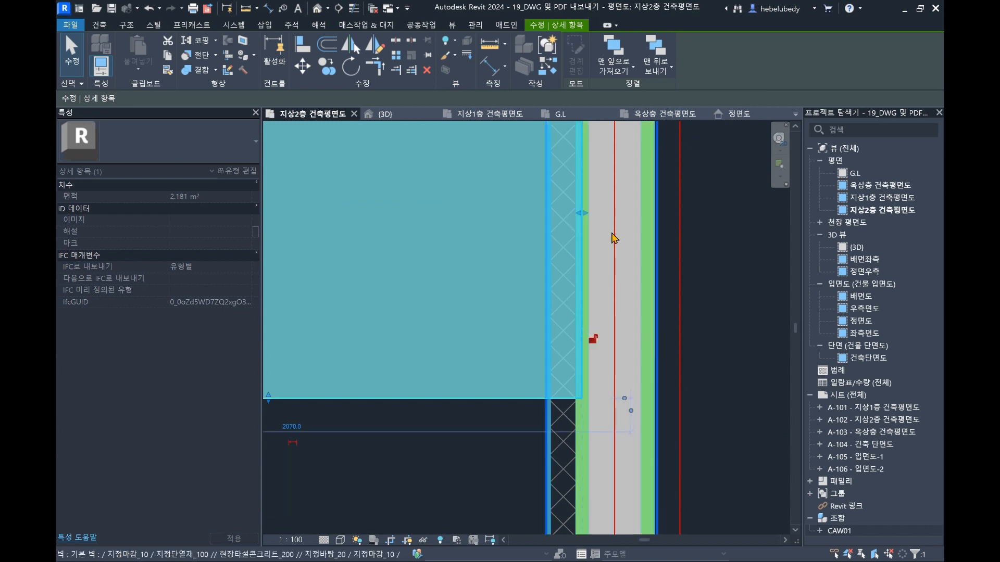
{"action": "key", "text": "Escape"}
{"action": "scroll", "coordinate": [597, 250], "scroll_direction": "down", "scroll_amount": 4}
{"action": "middle_click_drag", "start_coordinate": [600, 278], "coordinate": [600, 295]}
{"action": "scroll", "coordinate": [597, 350], "scroll_direction": "up", "scroll_amount": 2}
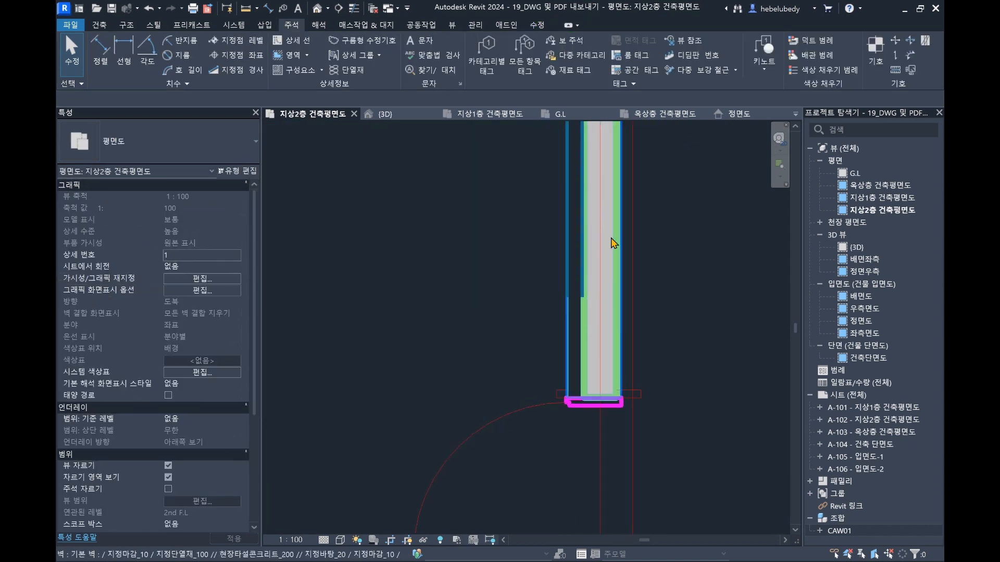
{"action": "middle_click_drag", "start_coordinate": [487, 136], "coordinate": [480, 217]}
{"action": "left_click", "coordinate": [577, 193]}
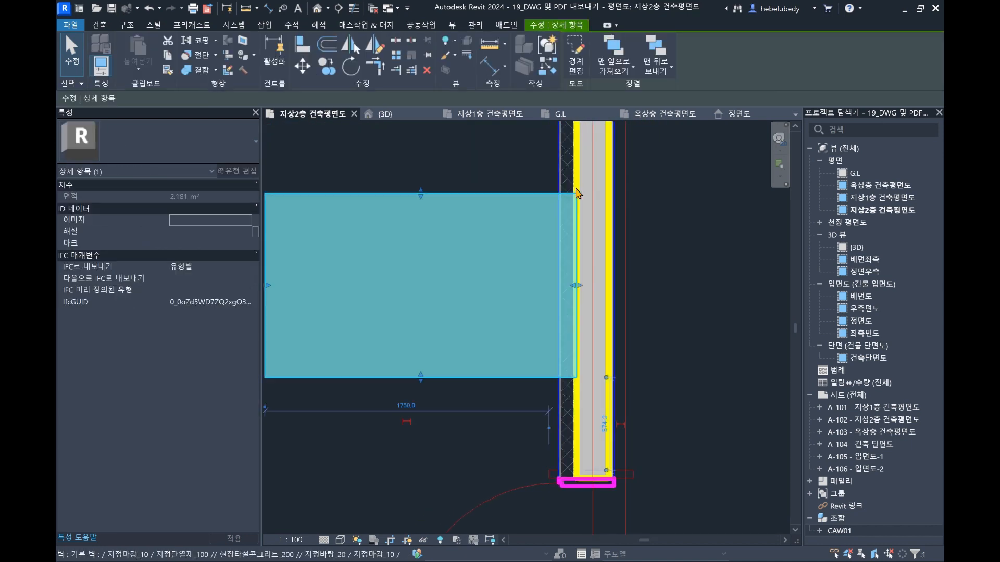
{"action": "key", "text": "Escape"}
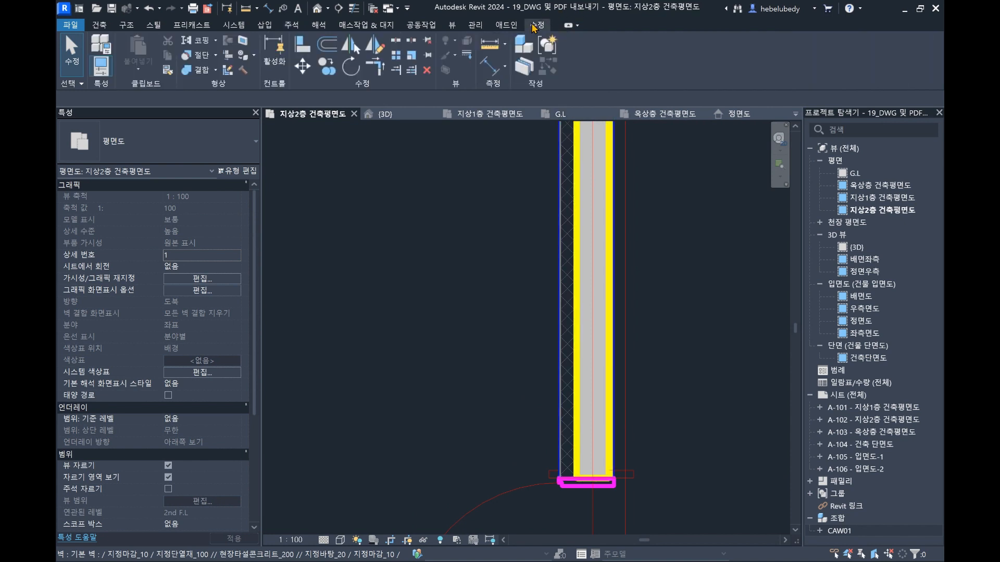
- Hide the wall's insulation boundary and outer finish lines using Linework with the <보이지 않는 선> line style
{"action": "left_click", "coordinate": [468, 56]}
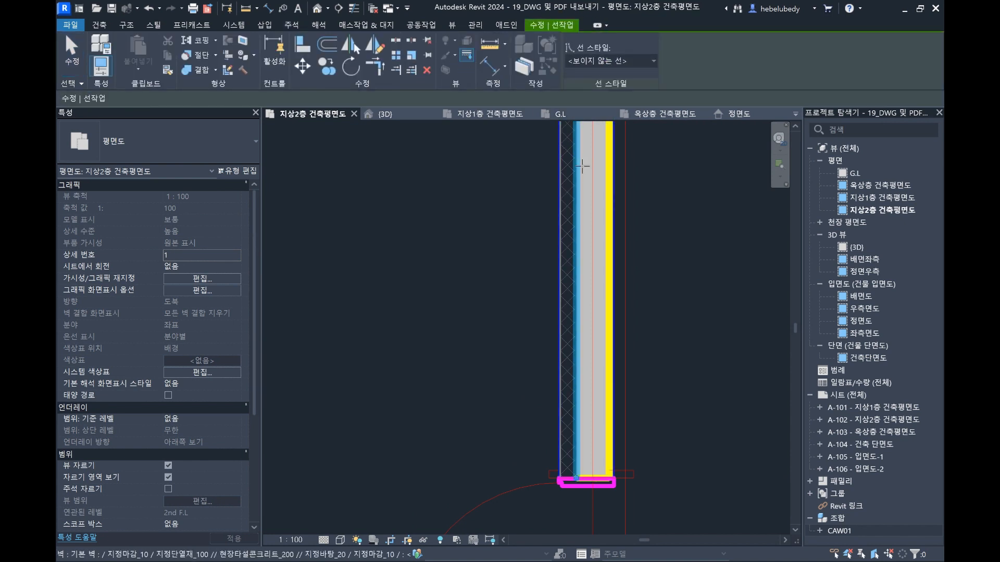
{"action": "left_click", "coordinate": [575, 197]}
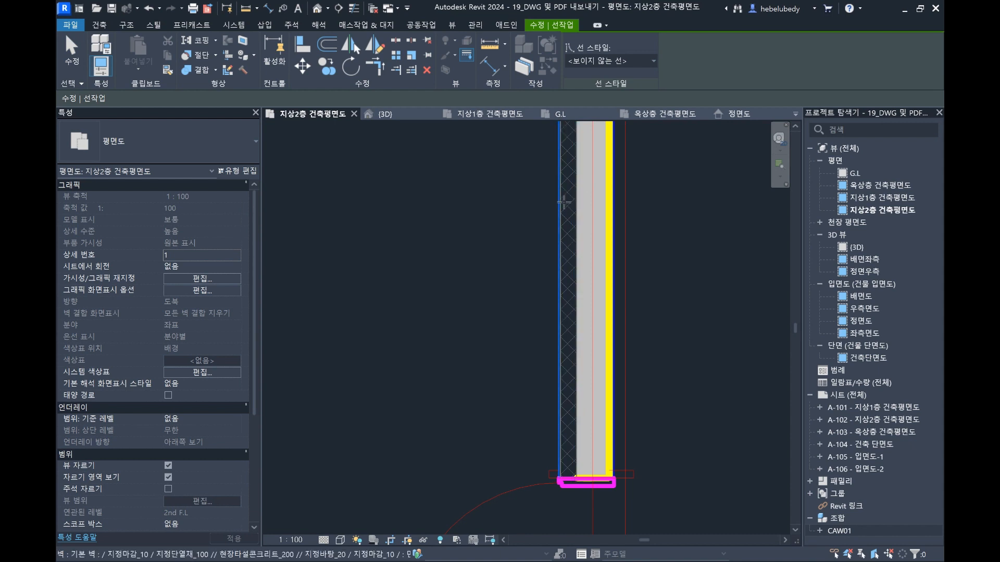
{"action": "scroll", "coordinate": [568, 219], "scroll_direction": "up", "scroll_amount": 3}
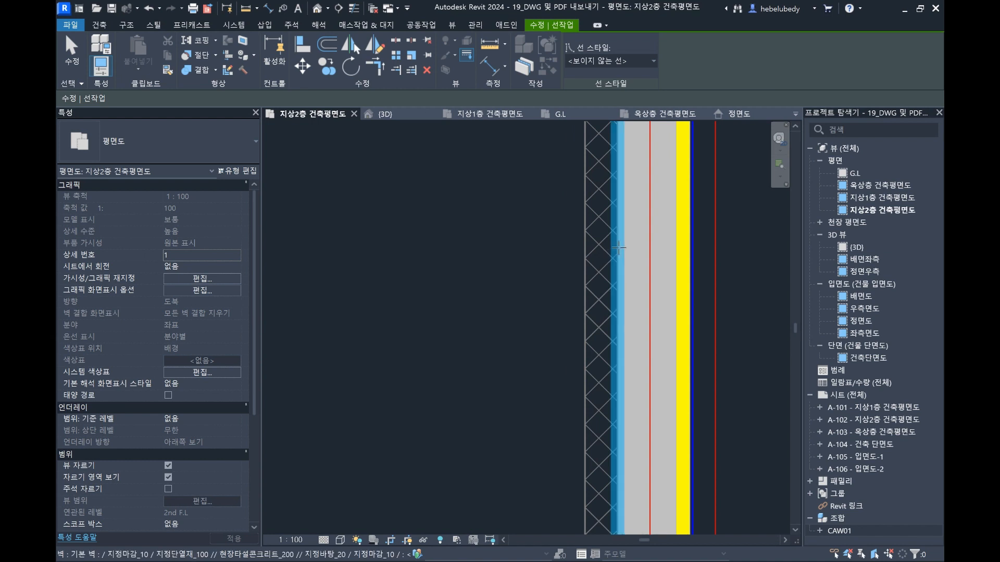
{"action": "scroll", "coordinate": [504, 191], "scroll_direction": "down", "scroll_amount": 4}
{"action": "key", "text": "Escape"}
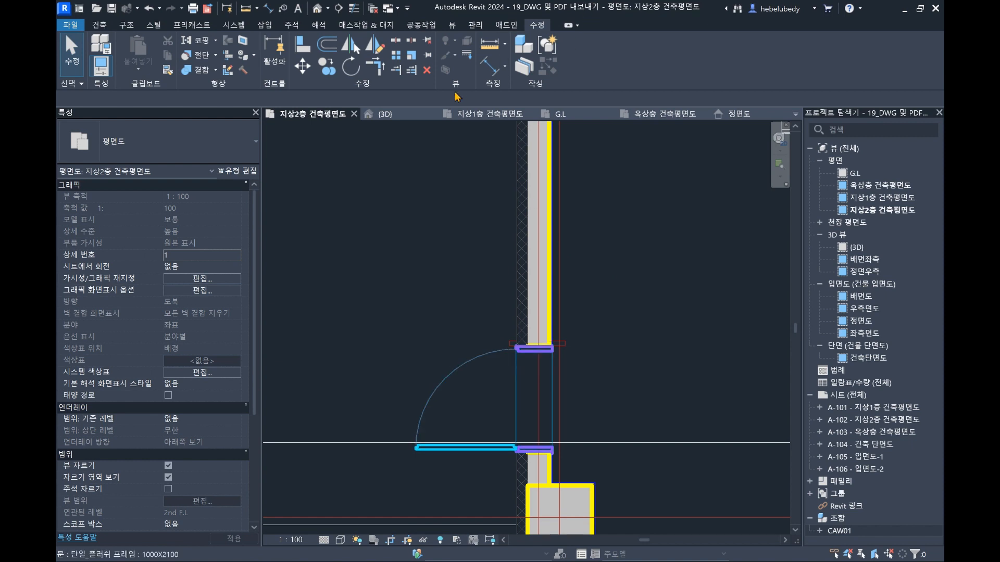
- Examine the second-floor front wall with its large opening in the 3D view and the 정면도 elevation
{"action": "left_click", "coordinate": [385, 114]}
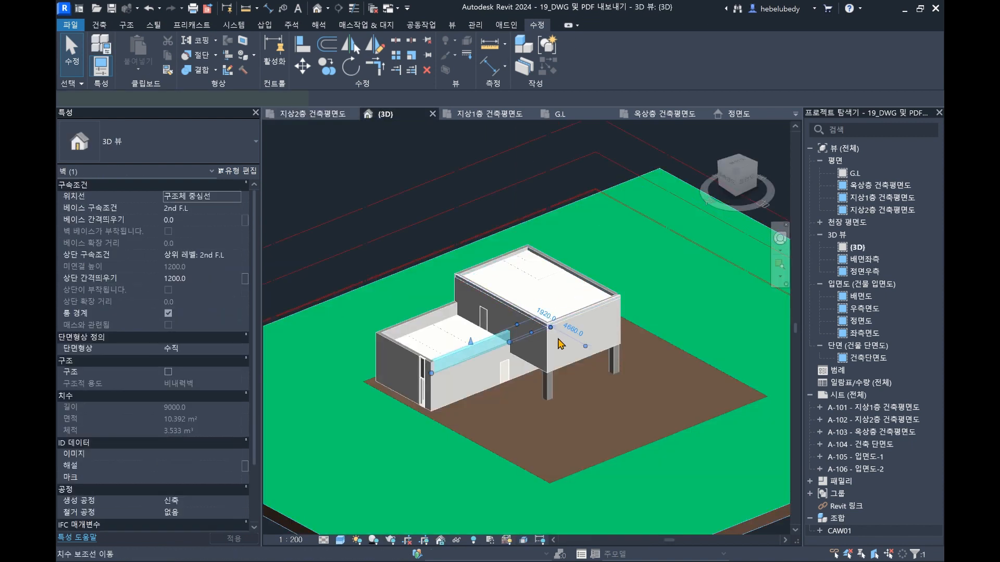
{"action": "left_click", "coordinate": [545, 341]}
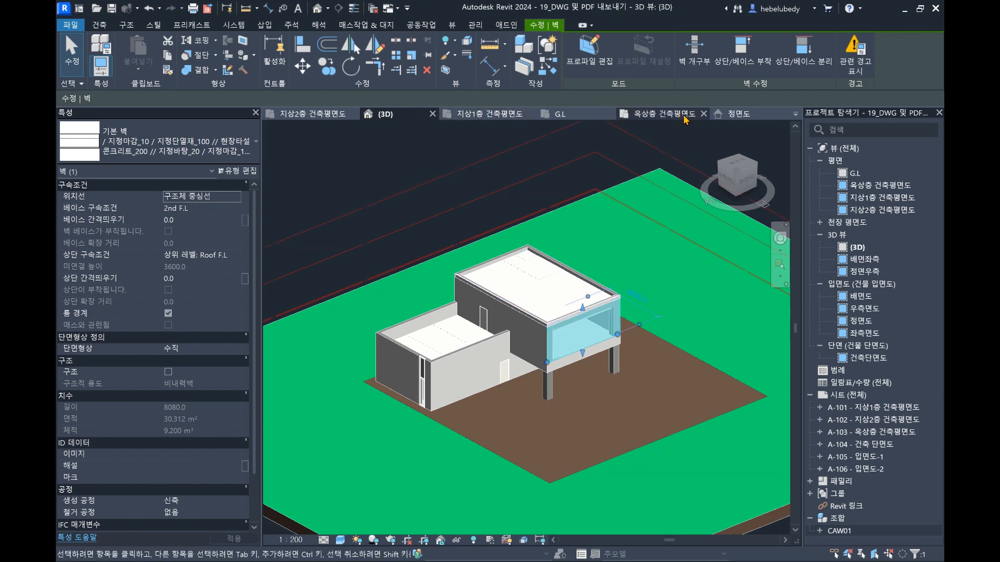
{"action": "left_click", "coordinate": [738, 113]}
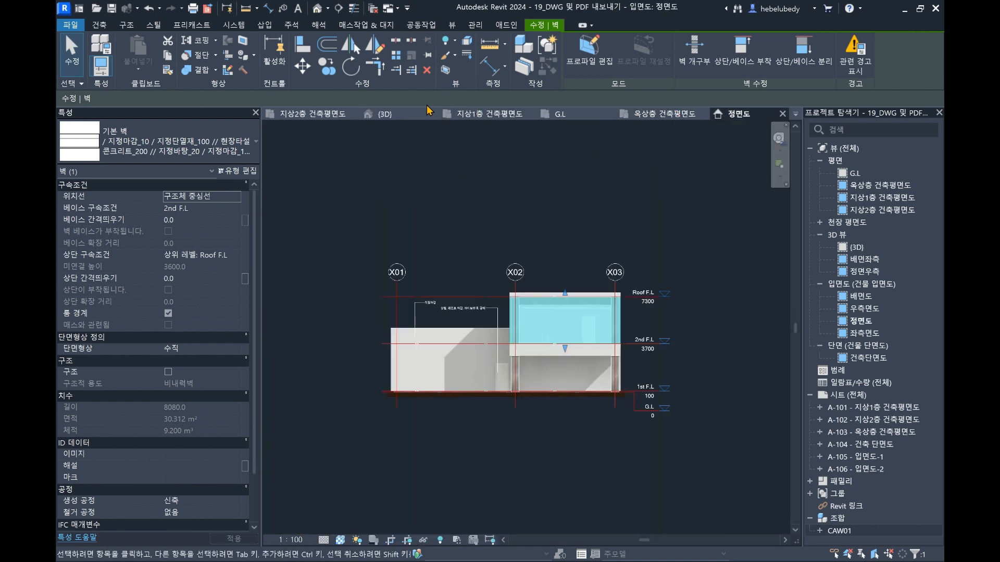
{"action": "left_click", "coordinate": [428, 111]}
- Open the 지상1층 건축평면도 plan and examine its rooms, corridor, hall and dimensioned grids
{"action": "left_click", "coordinate": [488, 114]}
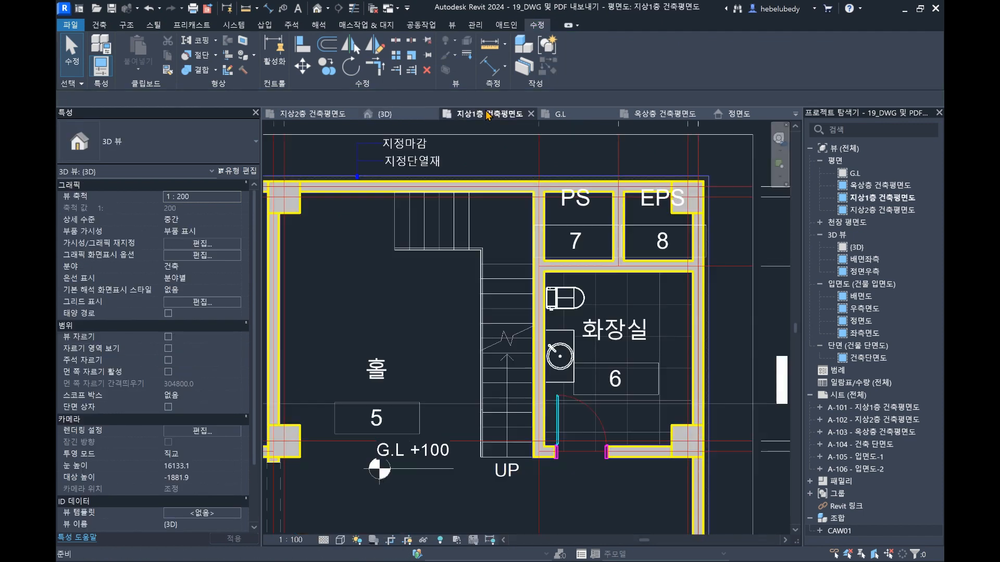
{"action": "scroll", "coordinate": [334, 249], "scroll_direction": "down", "scroll_amount": 3}
{"action": "middle_click_drag", "start_coordinate": [334, 249], "coordinate": [646, 212]}
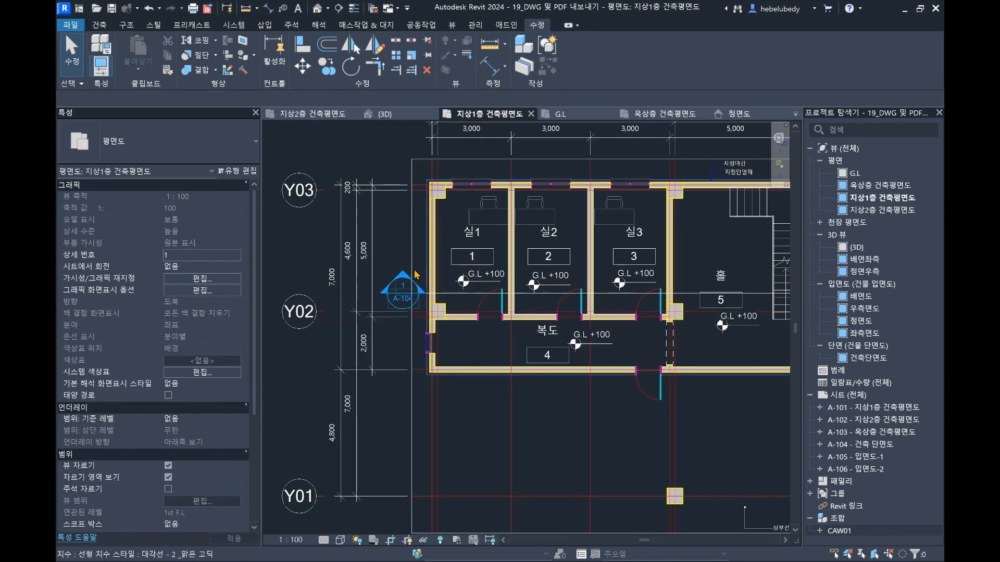
{"action": "middle_click_drag", "start_coordinate": [687, 316], "coordinate": [627, 311]}
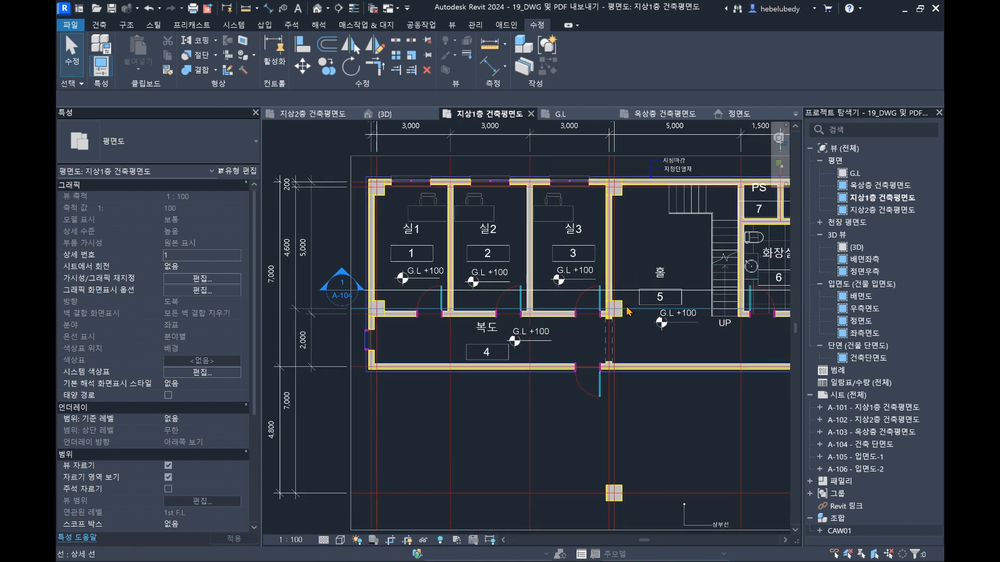
{"action": "middle_click_drag", "start_coordinate": [775, 333], "coordinate": [680, 330]}
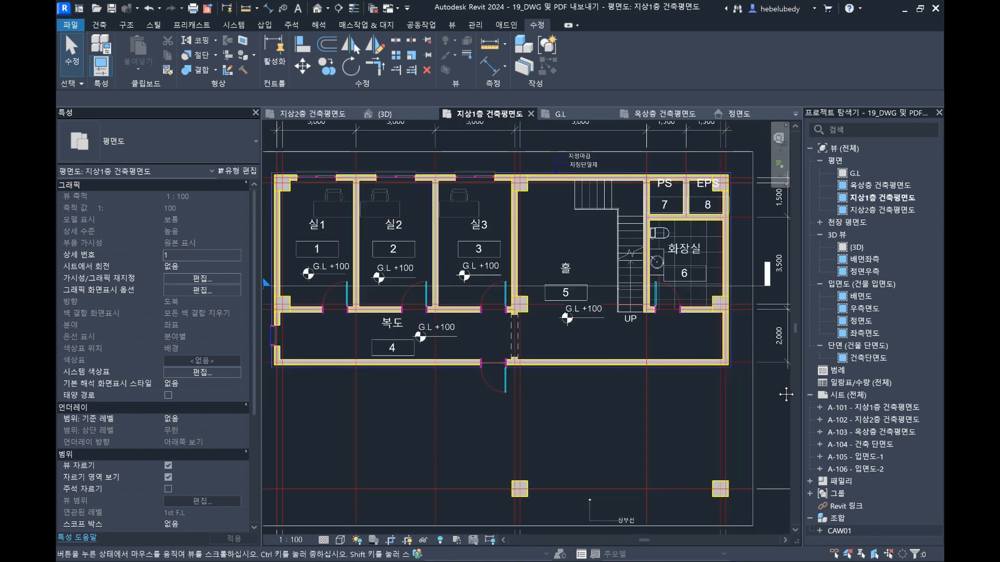